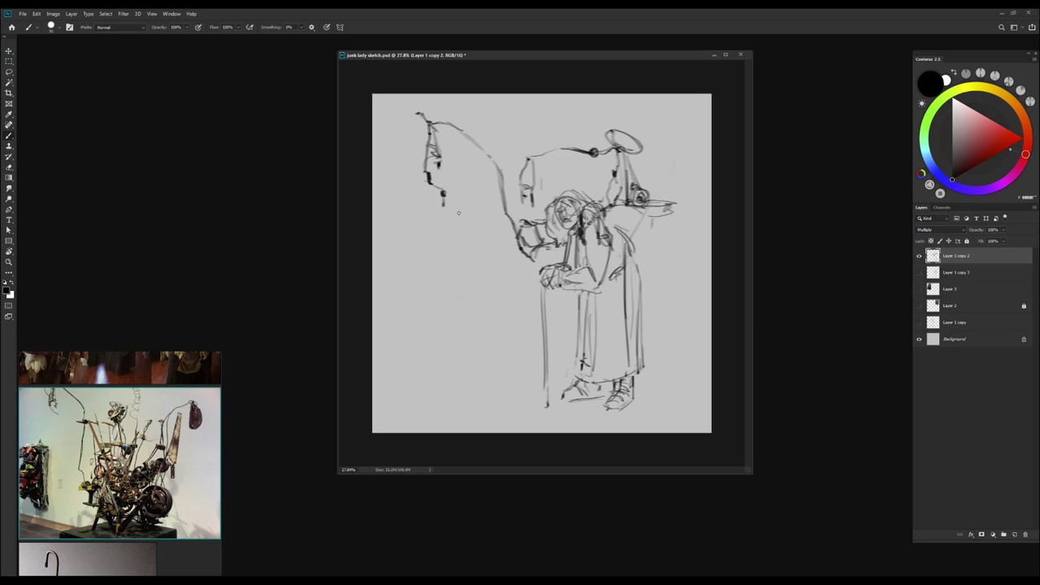
# Sketch a diagonal pole rising behind the figure's back, flip the canvas horizontally, and draw a round coil over the pole's lower part
pyautogui.moveTo(635, 210); pyautogui.dragTo(608, 243)
pyautogui.hotkey('ctrl', 'z')
pyautogui.moveTo(664, 190)
pyautogui.mouseDown()
pyautogui.moveTo(614, 241)
pyautogui.moveTo(634, 245)
pyautogui.moveTo(623, 268)
pyautogui.mouseUp()
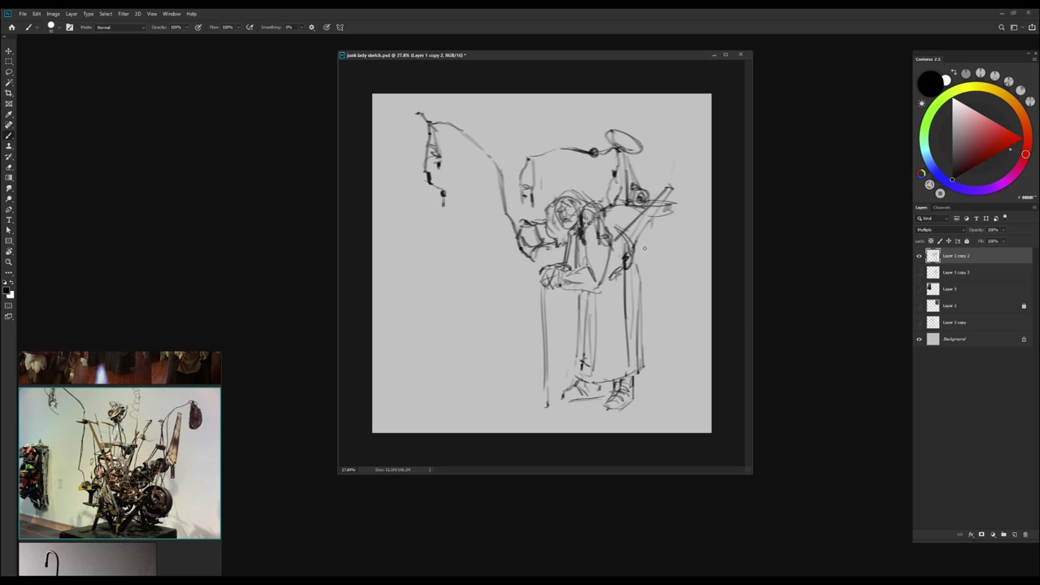
pyautogui.hotkey('ctrl', 'shift', 'h')
pyautogui.moveTo(455, 223)
pyautogui.mouseDown()
pyautogui.moveTo(431, 228)
pyautogui.moveTo(439, 254)
pyautogui.mouseUp()
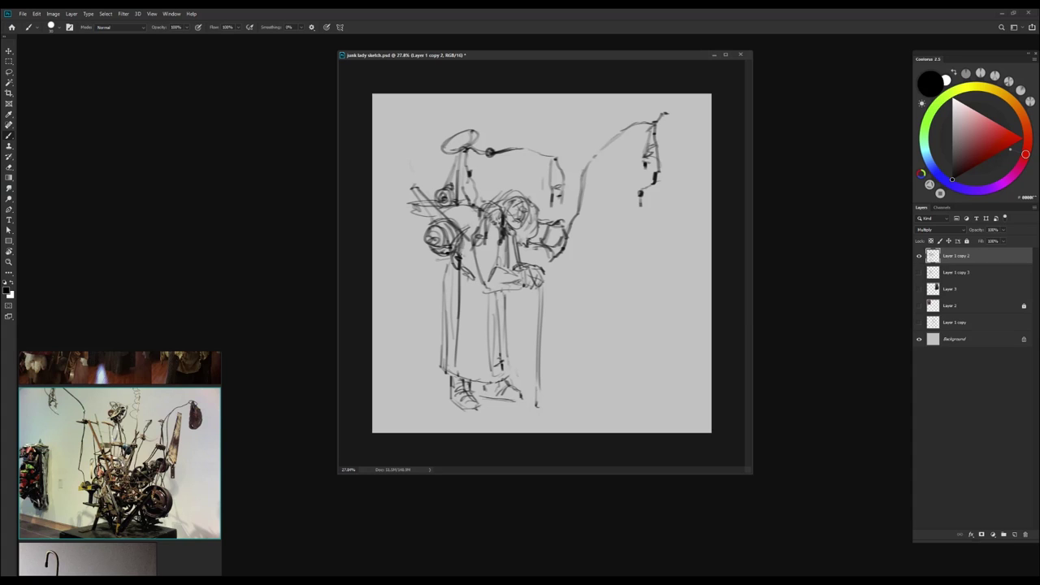
# Erase the pole's tip, sketch a round junk ornament with a small leaf-like piece there, and flip the canvas horizontally
pyautogui.moveTo(415, 190); pyautogui.dragTo(413, 236)
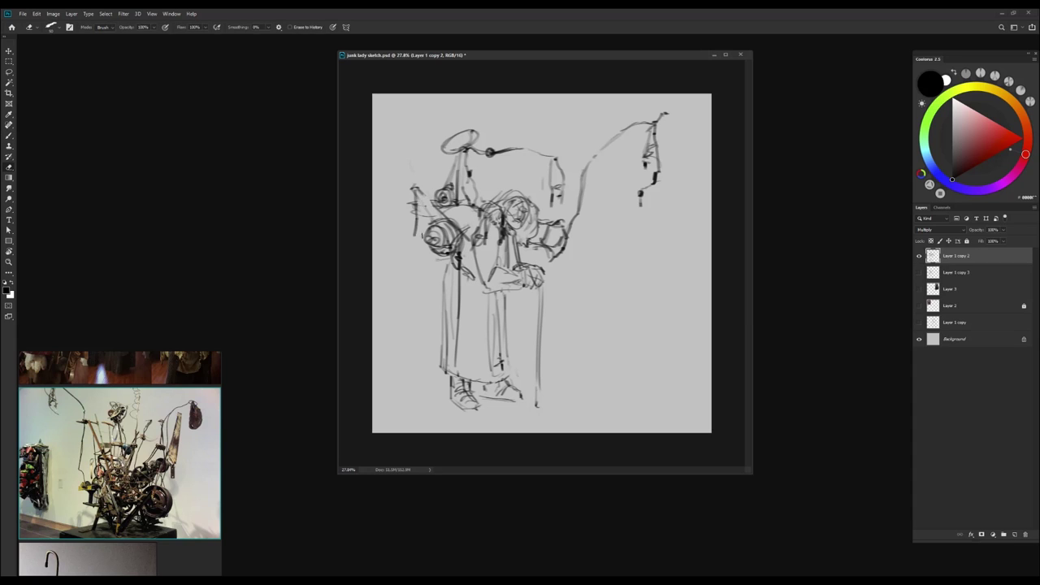
pyautogui.moveTo(417, 197)
pyautogui.mouseDown()
pyautogui.moveTo(413, 258)
pyautogui.moveTo(413, 193)
pyautogui.mouseUp()
pyautogui.moveTo(414, 188)
pyautogui.mouseDown()
pyautogui.moveTo(407, 174)
pyautogui.moveTo(411, 203)
pyautogui.moveTo(396, 180)
pyautogui.moveTo(401, 154)
pyautogui.moveTo(418, 200)
pyautogui.mouseUp()
pyautogui.press('h')
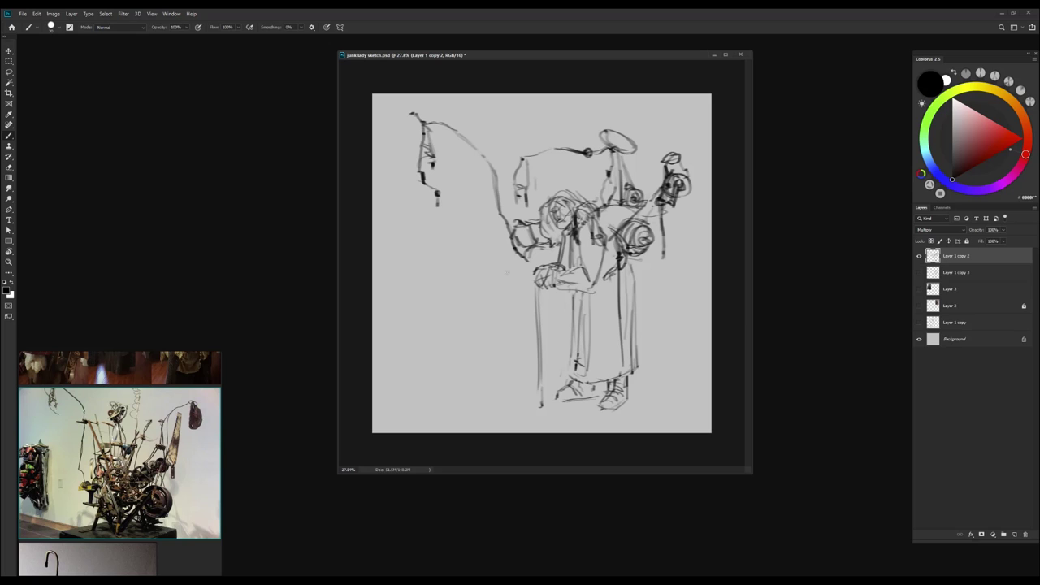
# Sketch a curved cord hanging from the pole to the robe, flip the canvas, and extend the pole upward with a curved arm
pyautogui.moveTo(664, 244)
pyautogui.mouseDown()
pyautogui.moveTo(658, 272)
pyautogui.moveTo(636, 293)
pyautogui.mouseUp()
pyautogui.press('h')
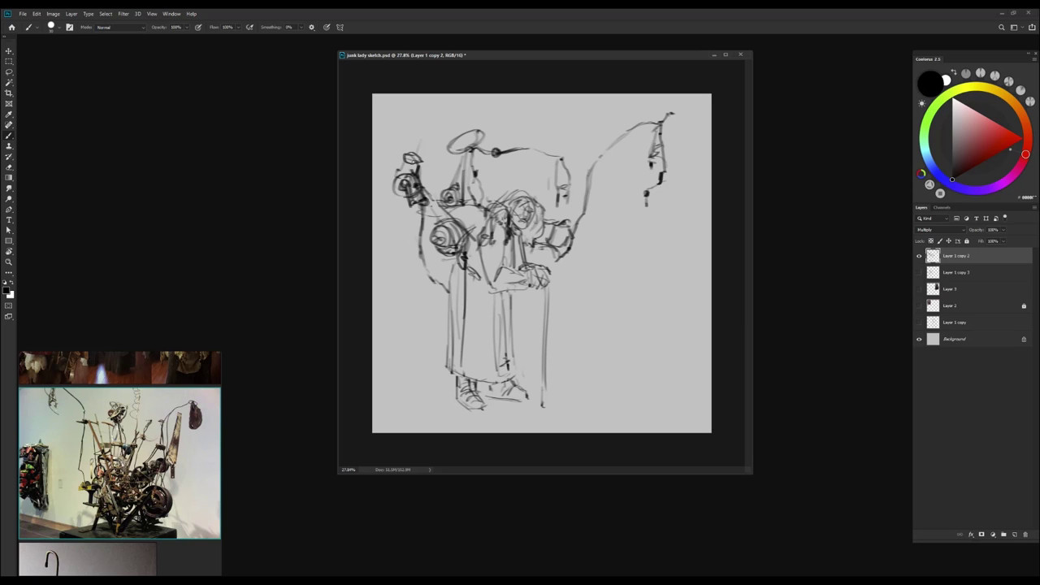
pyautogui.moveTo(425, 167)
pyautogui.mouseDown()
pyautogui.moveTo(412, 122)
pyautogui.moveTo(444, 122)
pyautogui.moveTo(414, 140)
pyautogui.mouseUp()
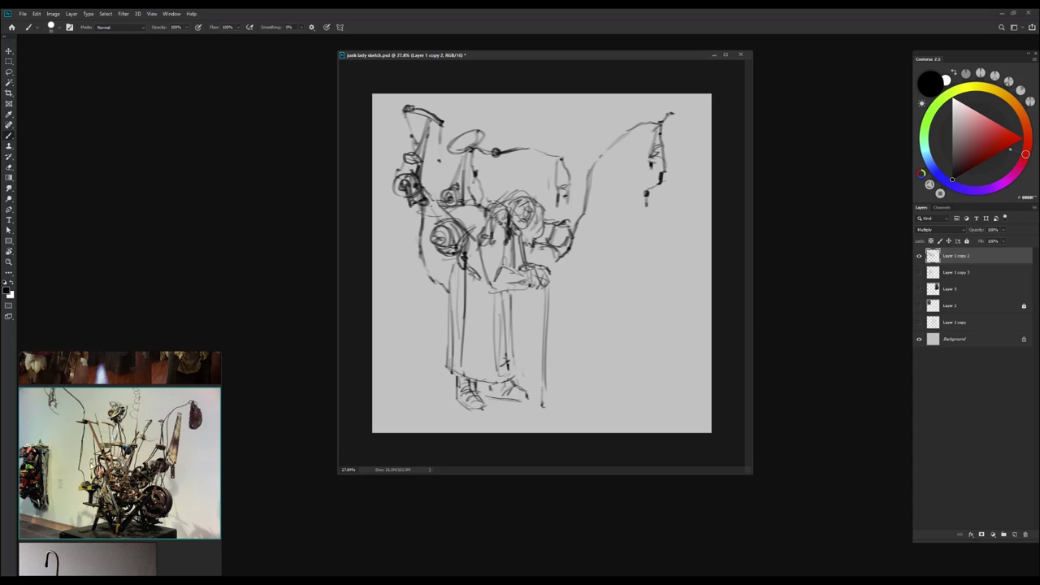
# Consult the costume reference photo, draw a rounded hood around the head, duplicate the sketch layer, and flip the canvas
pyautogui.scroll(-3, 133, 457)
pyautogui.scroll(3, 133, 456)
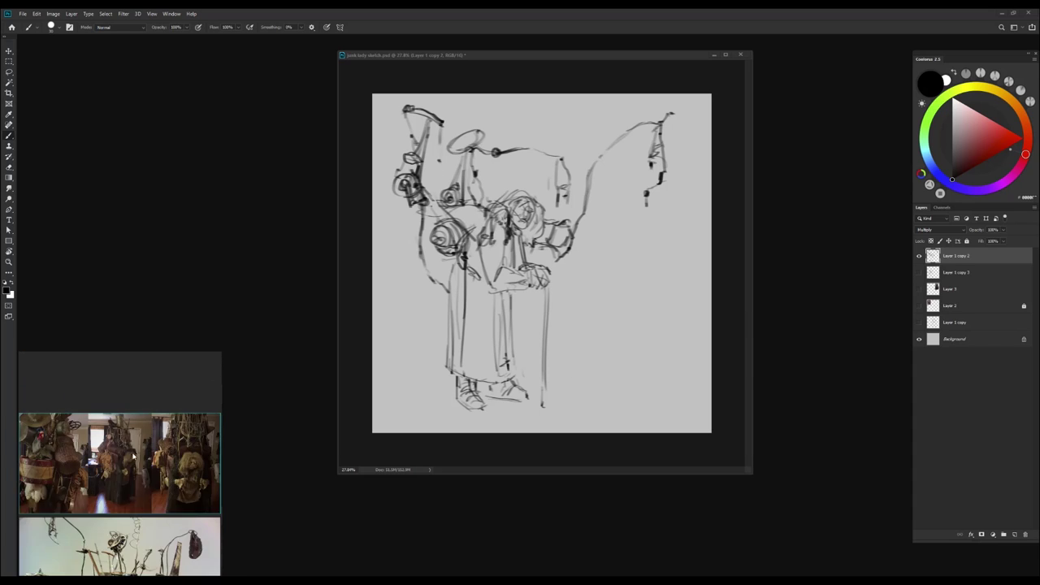
pyautogui.scroll(2, 163, 416)
pyautogui.scroll(-1, 569, 299)
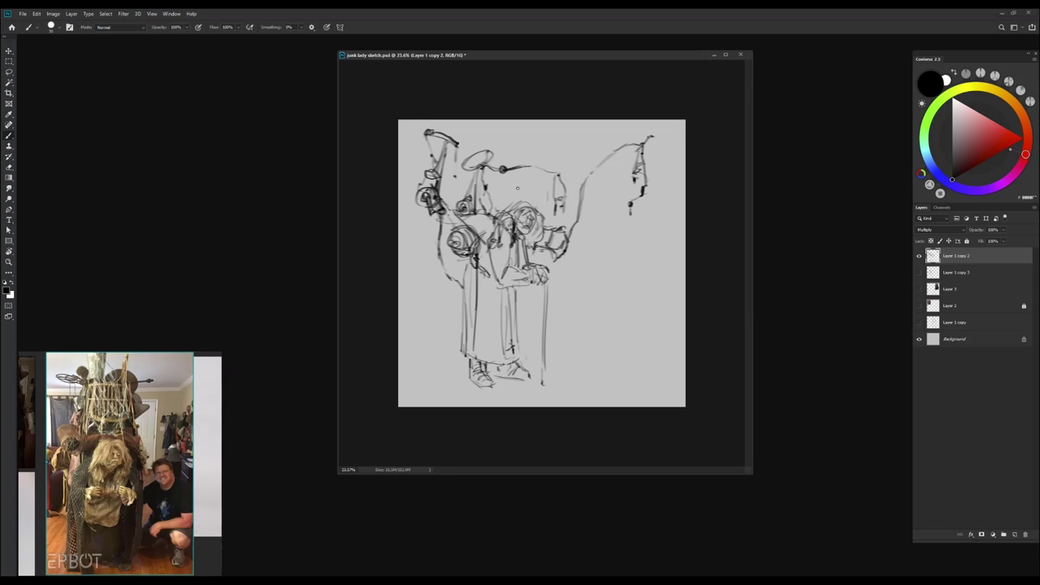
pyautogui.moveTo(489, 213)
pyautogui.mouseDown()
pyautogui.moveTo(536, 202)
pyautogui.moveTo(492, 234)
pyautogui.moveTo(516, 219)
pyautogui.moveTo(549, 231)
pyautogui.mouseUp()
pyautogui.hotkey('ctrl', 'j')
pyautogui.scroll(-2, 542, 264)
pyautogui.press('h')
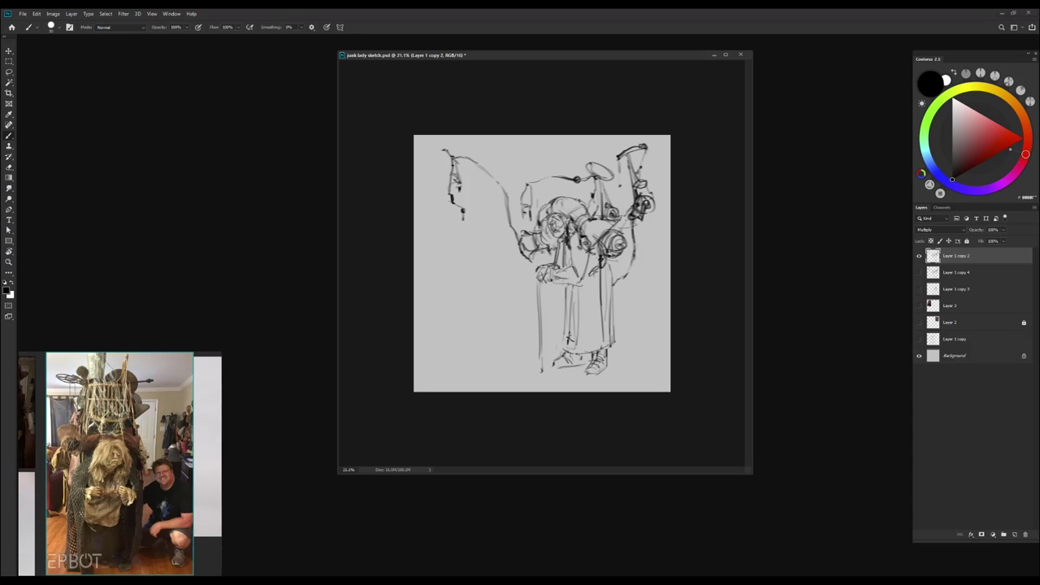
# Extend the canvas behind the figure's back with Crop, fill the Background layer with uniform gray, and reselect the Layer 1 copy 2 sketch layer
pyautogui.moveTo(588, 247)
pyautogui.mouseDown()
pyautogui.moveTo(605, 260)
pyautogui.moveTo(613, 245)
pyautogui.moveTo(673, 262)
pyautogui.mouseUp()
pyautogui.press('c')
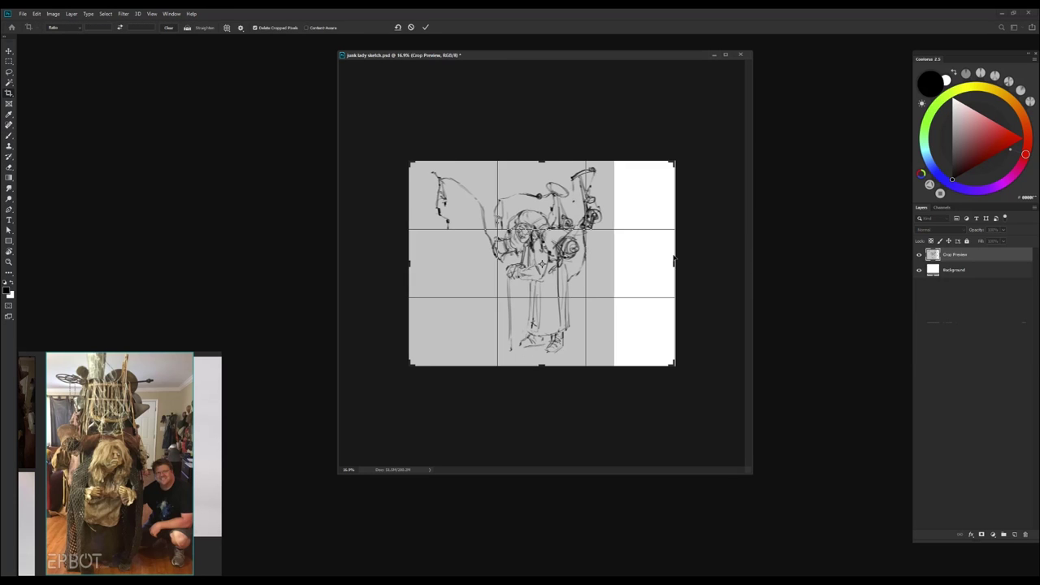
pyautogui.press('Return')
pyautogui.click(951, 339)
pyautogui.hotkey('alt', 'BackSpace')
pyautogui.click(950, 255)
pyautogui.press('d')
pyautogui.hotkey('ctrl', '0')
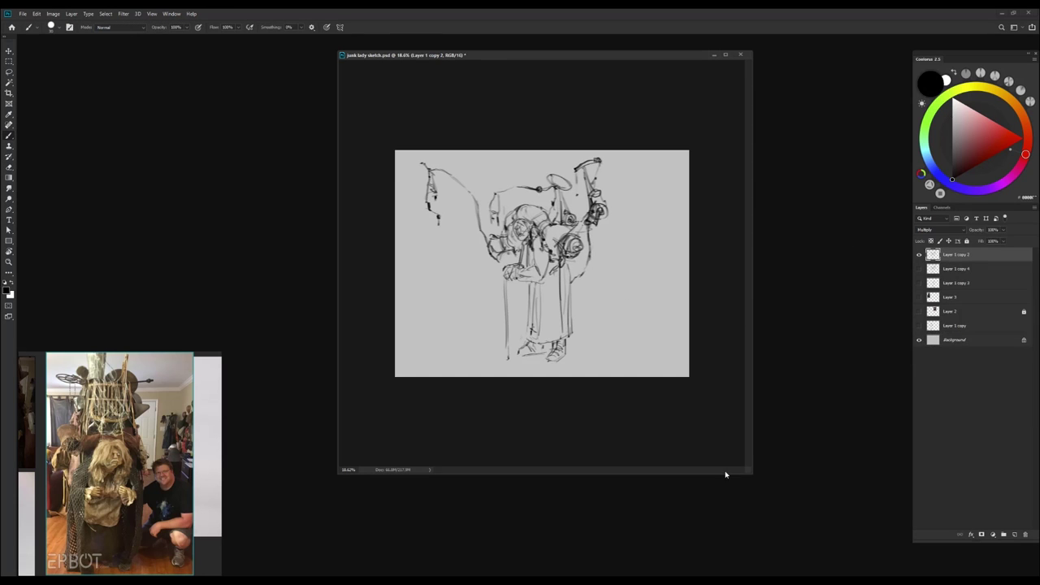
# Scale the sketch down to about 89% on the widened canvas and flip the canvas horizontally
pyautogui.hotkey('ctrl', 't')
pyautogui.moveTo(418, 151); pyautogui.dragTo(441, 174)
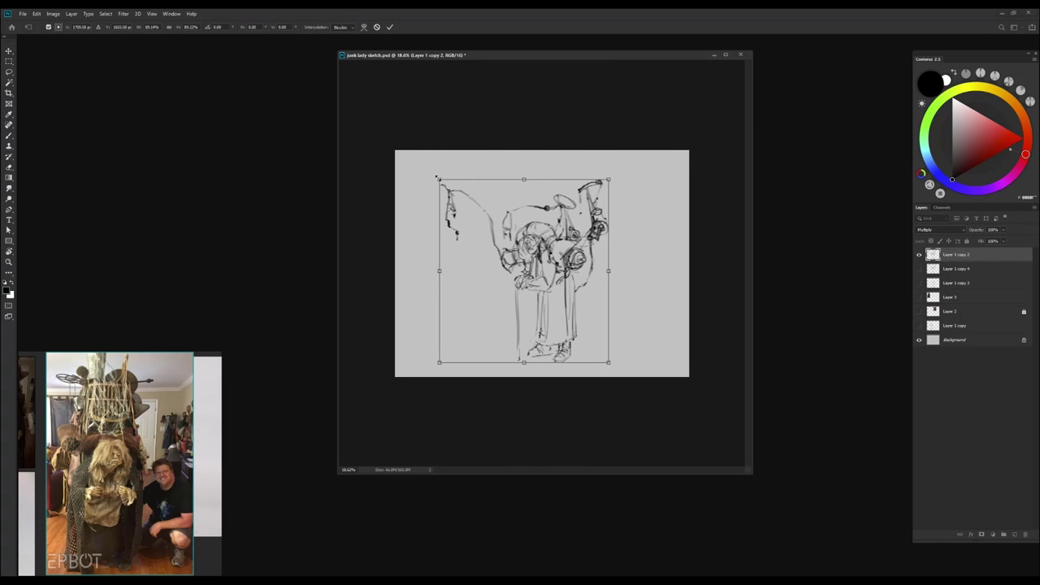
pyautogui.press('Return')
pyautogui.hotkey('ctrl', '0')
pyautogui.hotkey('ctrl', 'shift', 'h')
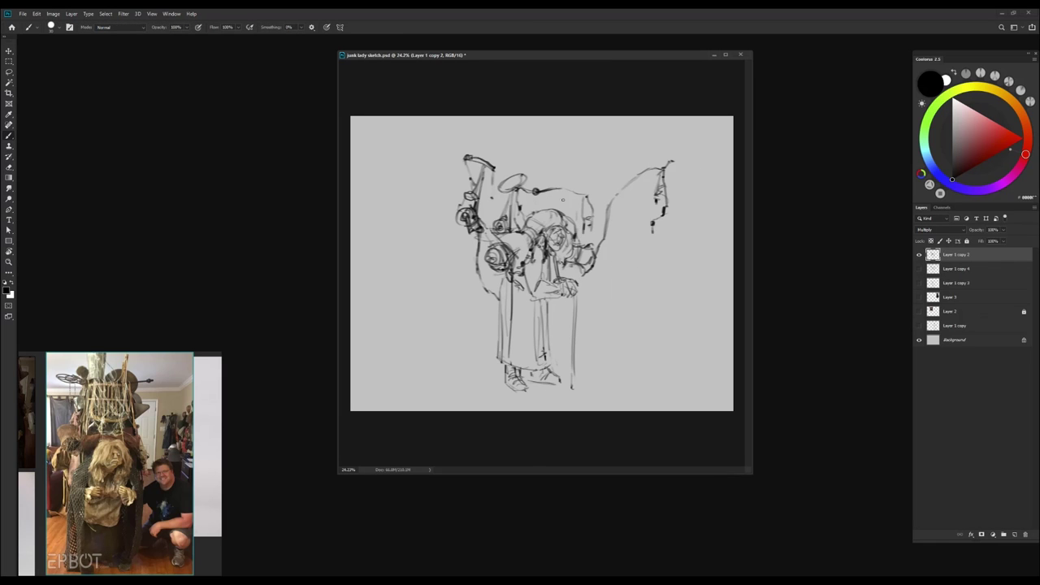
# Sketch hanging cloth and frame lines below the coil, erase the overlapping robe edge, and flip the canvas horizontally
pyautogui.moveTo(504, 283); pyautogui.dragTo(521, 287)
pyautogui.moveTo(523, 276)
pyautogui.mouseDown()
pyautogui.moveTo(524, 330)
pyautogui.moveTo(484, 282)
pyautogui.moveTo(487, 333)
pyautogui.mouseUp()
pyautogui.moveTo(486, 289); pyautogui.dragTo(484, 356)
pyautogui.moveTo(494, 335); pyautogui.dragTo(521, 360)
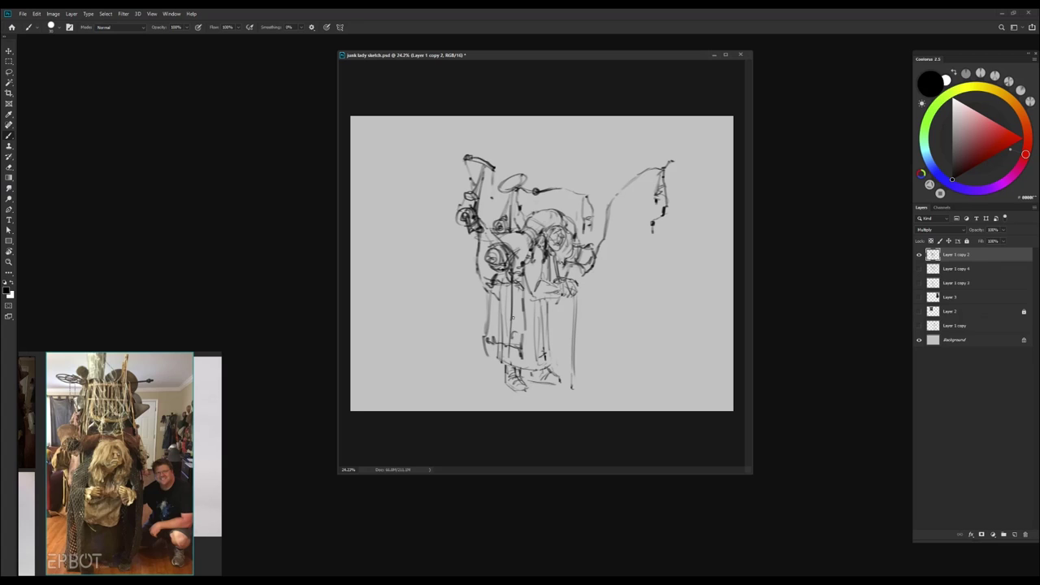
pyautogui.press('e')
pyautogui.moveTo(496, 280)
pyautogui.mouseDown()
pyautogui.moveTo(511, 300)
pyautogui.moveTo(493, 283)
pyautogui.moveTo(521, 291)
pyautogui.moveTo(478, 362)
pyautogui.moveTo(497, 368)
pyautogui.mouseUp()
pyautogui.press('b')
pyautogui.hotkey('ctrl', 'shift', 'h')
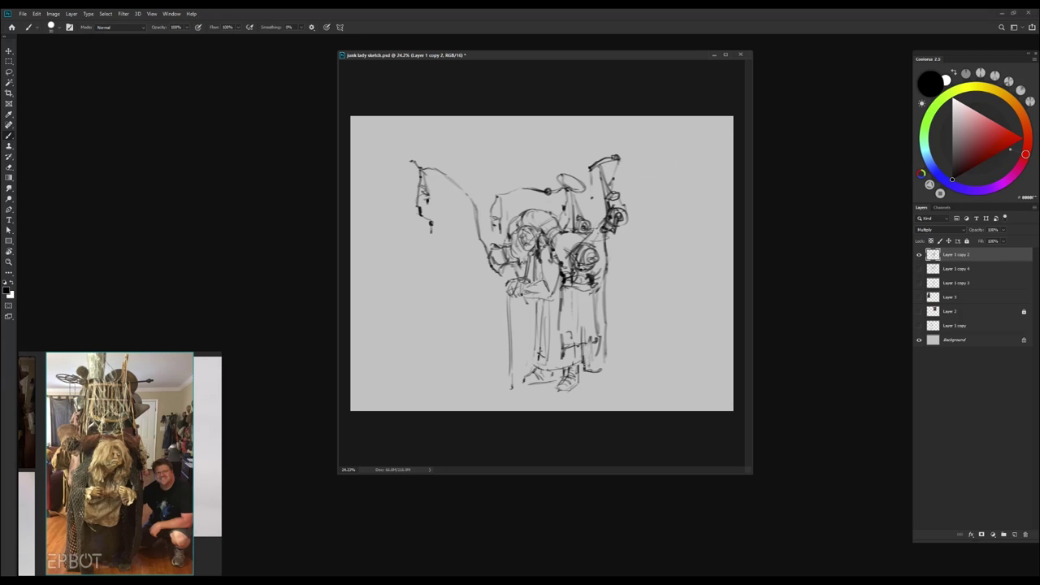
# Bring up the Radagast photo as reference, flip the canvas, and draw long hair strands hanging beside the face
pyautogui.hotkey('alt', 'Tab')
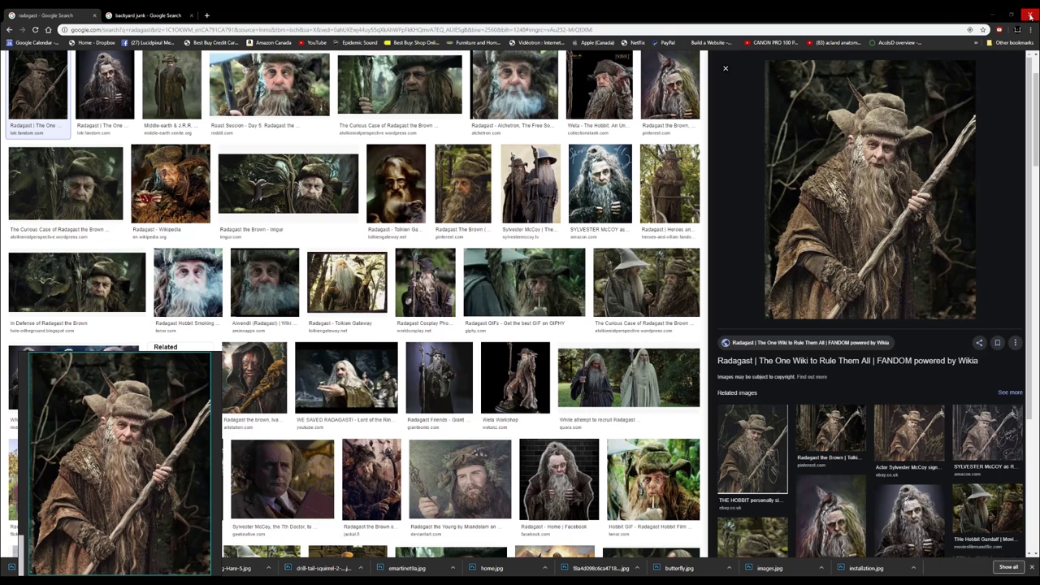
pyautogui.hotkey('alt', 'Tab')
pyautogui.scroll(3, 551, 309)
pyautogui.hotkey('ctrl', 'shift', 'h')
pyautogui.scroll(-2, 551, 309)
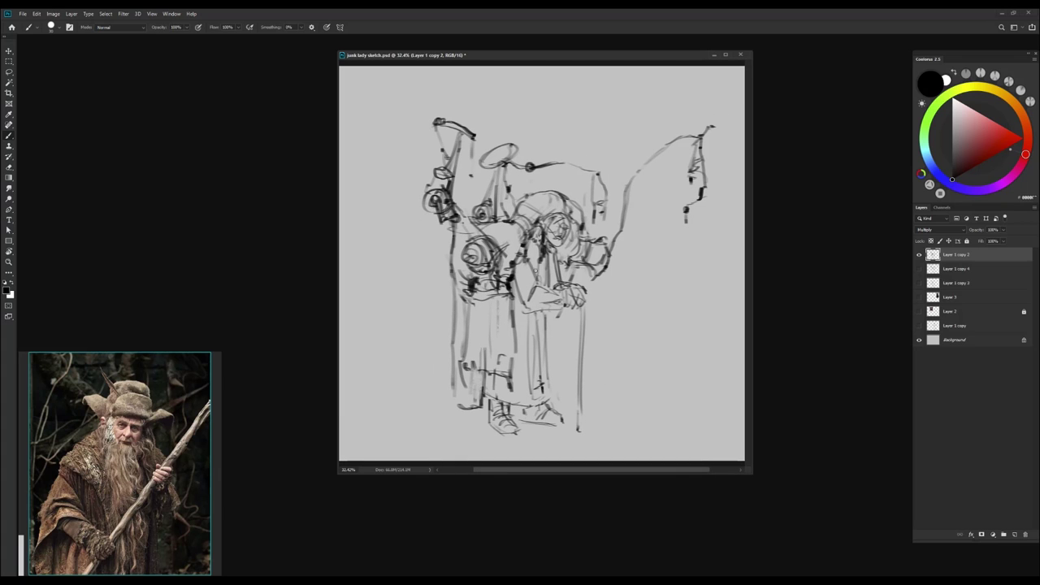
pyautogui.moveTo(551, 251); pyautogui.dragTo(549, 283)
pyautogui.moveTo(562, 260); pyautogui.dragTo(561, 277)
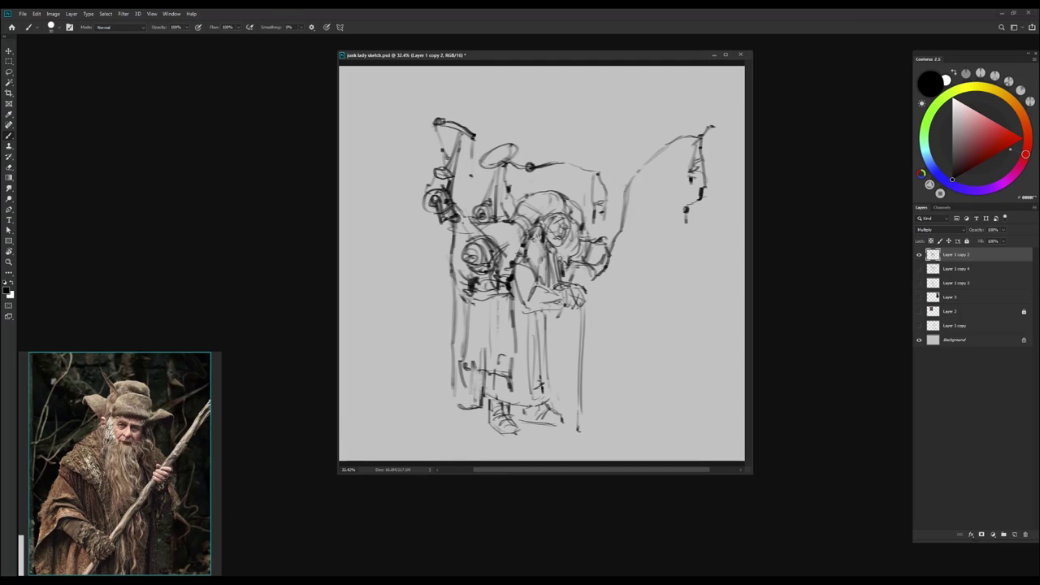
# Flip the canvas and sketch draped sleeve folds from the shoulder and forearm down over the robe
pyautogui.hotkey('ctrl', 'shift', 'h')
pyautogui.scroll(-1, 556, 330)
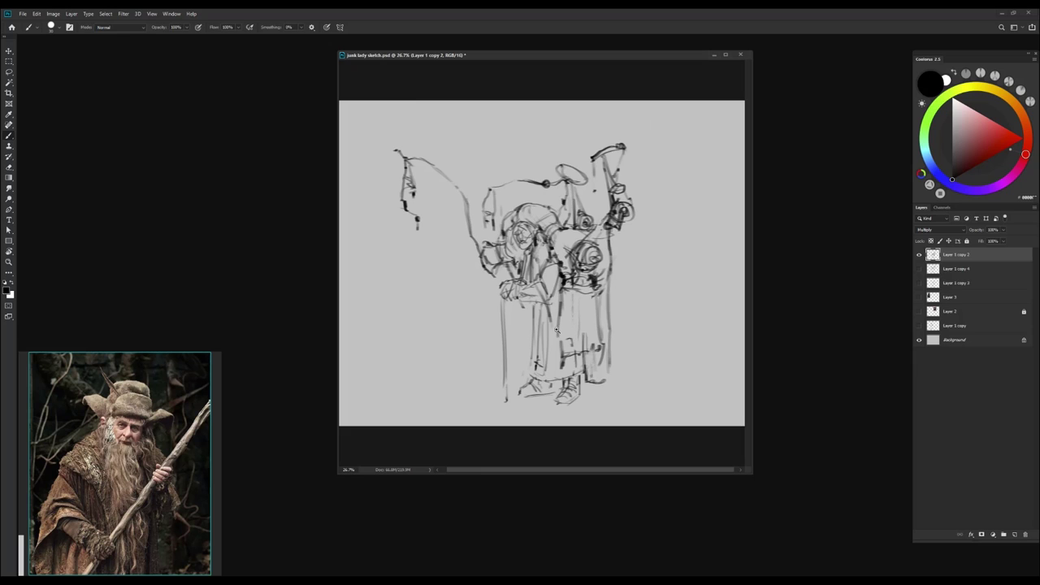
pyautogui.moveTo(546, 284)
pyautogui.mouseDown()
pyautogui.moveTo(571, 301)
pyautogui.moveTo(570, 327)
pyautogui.mouseUp()
pyautogui.moveTo(540, 253); pyautogui.dragTo(580, 361)
# Flip the canvas and thicken the walking stick from the hands down to a dark foot
pyautogui.hotkey('ctrl', 'shift', 'h')
pyautogui.scroll(1, 582, 290)
pyautogui.moveTo(573, 306)
pyautogui.mouseDown()
pyautogui.moveTo(585, 317)
pyautogui.moveTo(584, 439)
pyautogui.mouseUp()
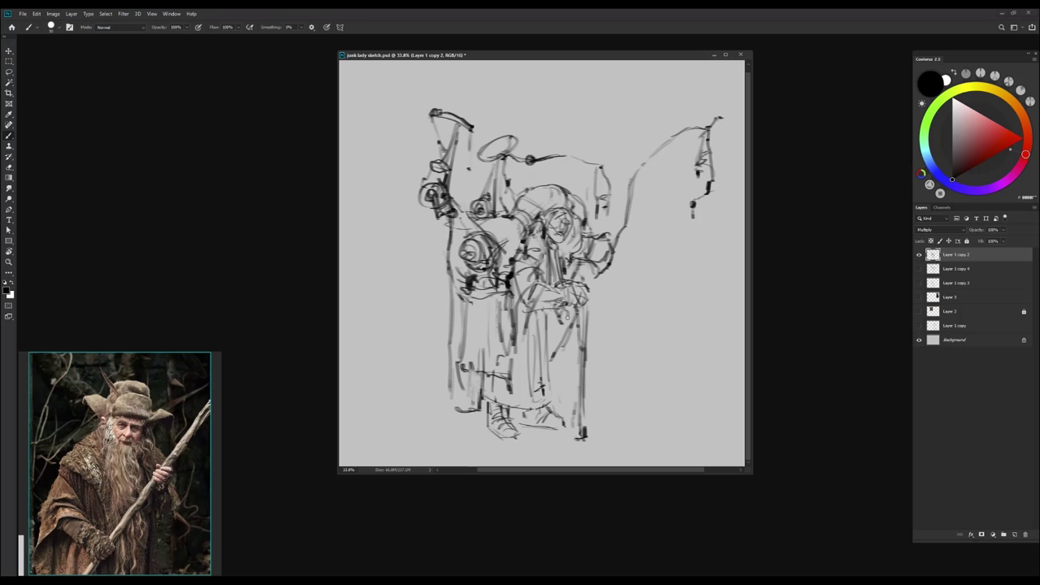
pyautogui.moveTo(582, 298); pyautogui.dragTo(593, 345)
# Compare the figure in both mirrored orientations and duplicate the sketch layer as a backup copy
pyautogui.press('h')
pyautogui.scroll(-2, 544, 268)
pyautogui.scroll(1, 544, 268)
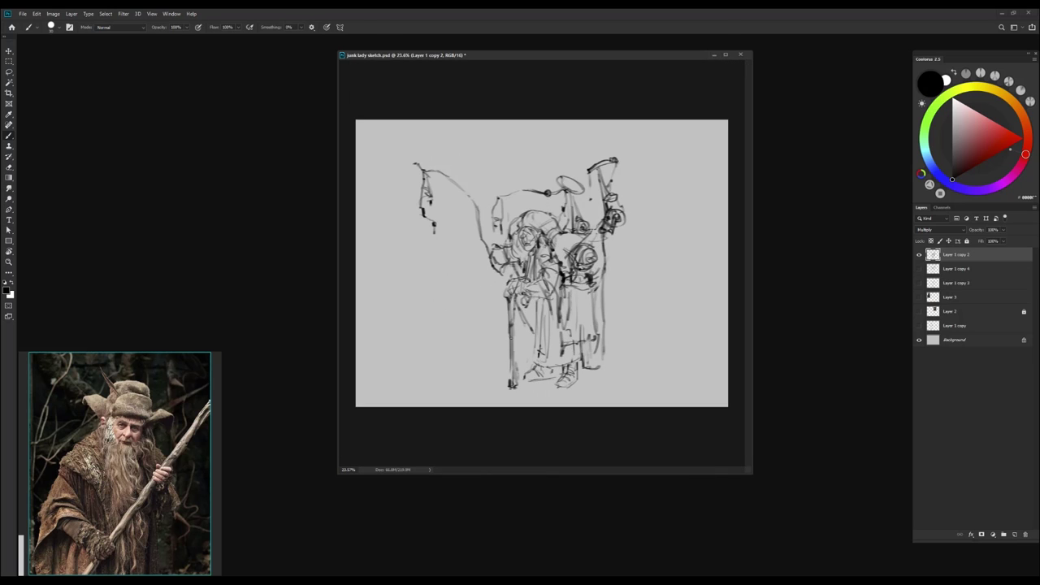
pyautogui.press('h')
pyautogui.press('h')
pyautogui.press('h')
pyautogui.scroll(2, 571, 270)
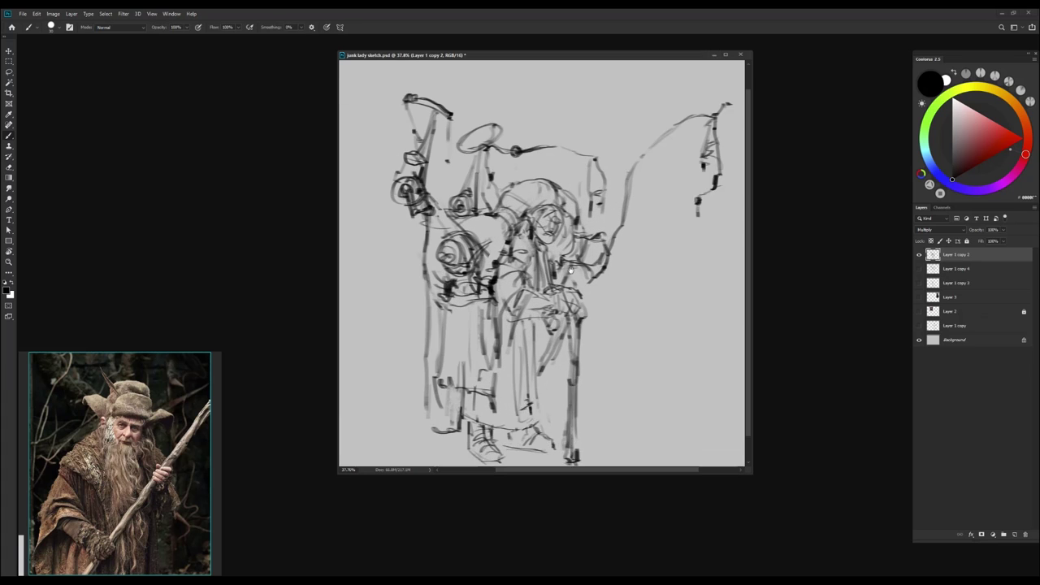
pyautogui.hotkey('ctrl', 'j')
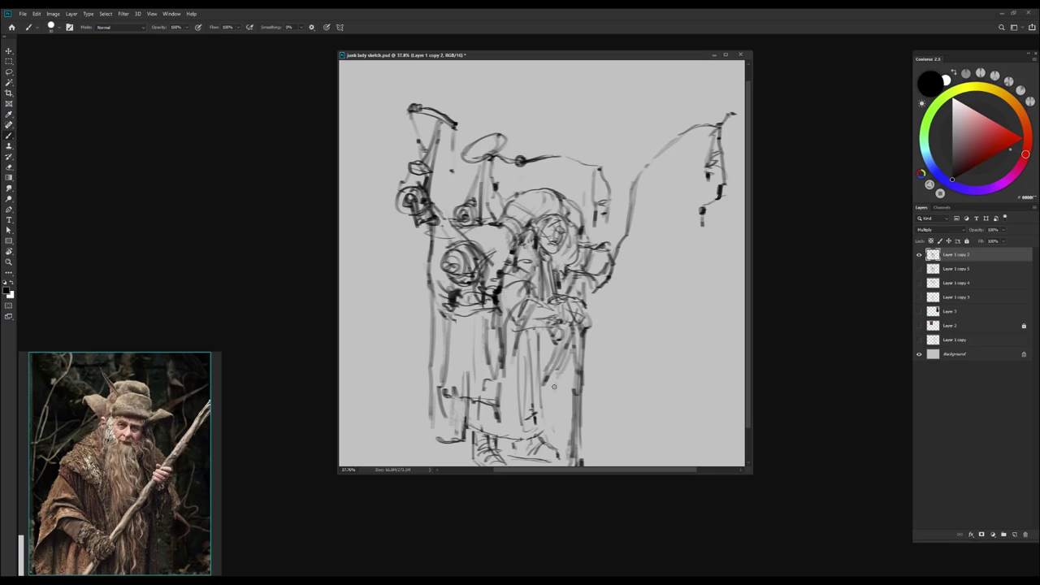
# Draw a brim and inner fold lines on the hood above the face
pyautogui.moveTo(540, 202)
pyautogui.mouseDown()
pyautogui.moveTo(556, 218)
pyautogui.moveTo(581, 219)
pyautogui.moveTo(569, 210)
pyautogui.moveTo(529, 237)
pyautogui.mouseUp()
pyautogui.moveTo(529, 214); pyautogui.dragTo(553, 210)
pyautogui.moveTo(535, 201); pyautogui.dragTo(539, 216)
pyautogui.moveTo(572, 213); pyautogui.dragTo(597, 227)
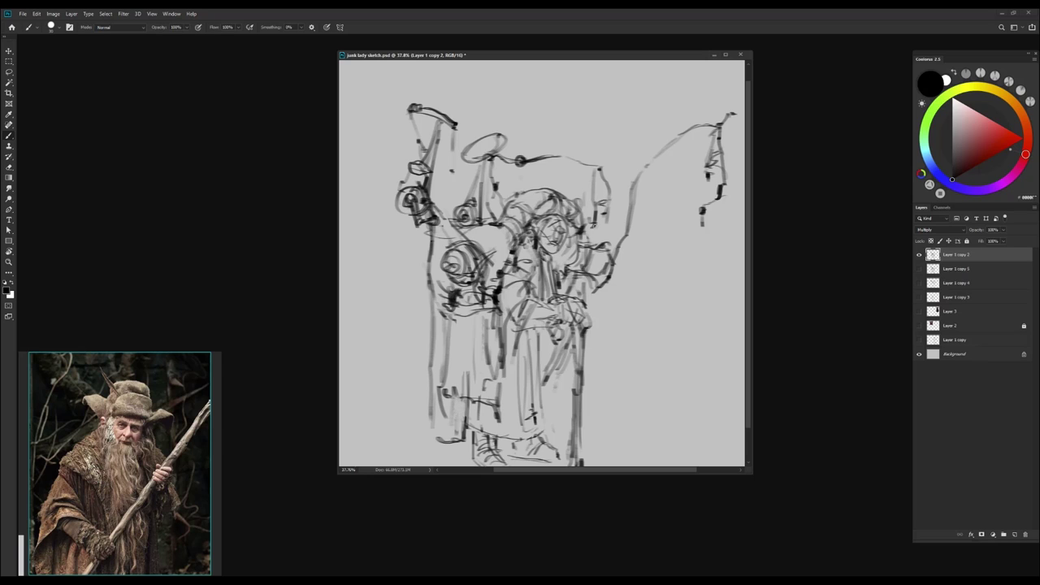
# Erase stray lines around the forehead and redraw the upper face beneath the hood brim
pyautogui.press('e')
pyautogui.moveTo(554, 219)
pyautogui.mouseDown()
pyautogui.moveTo(569, 203)
pyautogui.moveTo(553, 224)
pyautogui.mouseUp()
pyautogui.press('b')
pyautogui.moveTo(562, 225); pyautogui.dragTo(572, 236)
pyautogui.press('e')
pyautogui.press('b')
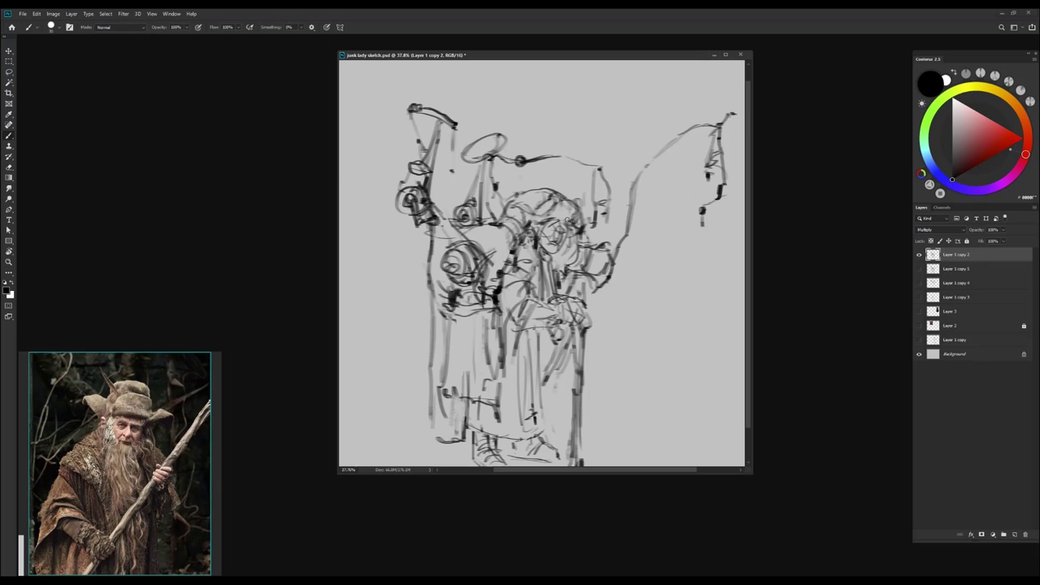
# Check the figure mirrored, and add hair strands beside the face and drapery strokes around the hands and front of the robe
pyautogui.press('h')
pyautogui.scroll(2, 579, 335)
pyautogui.scroll(-2, 578, 335)
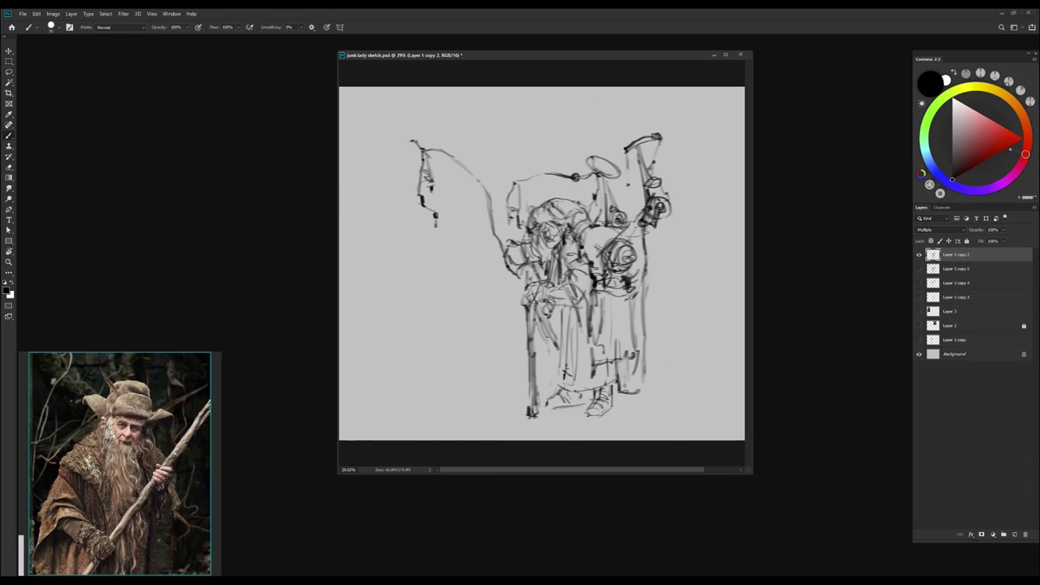
pyautogui.press('h')
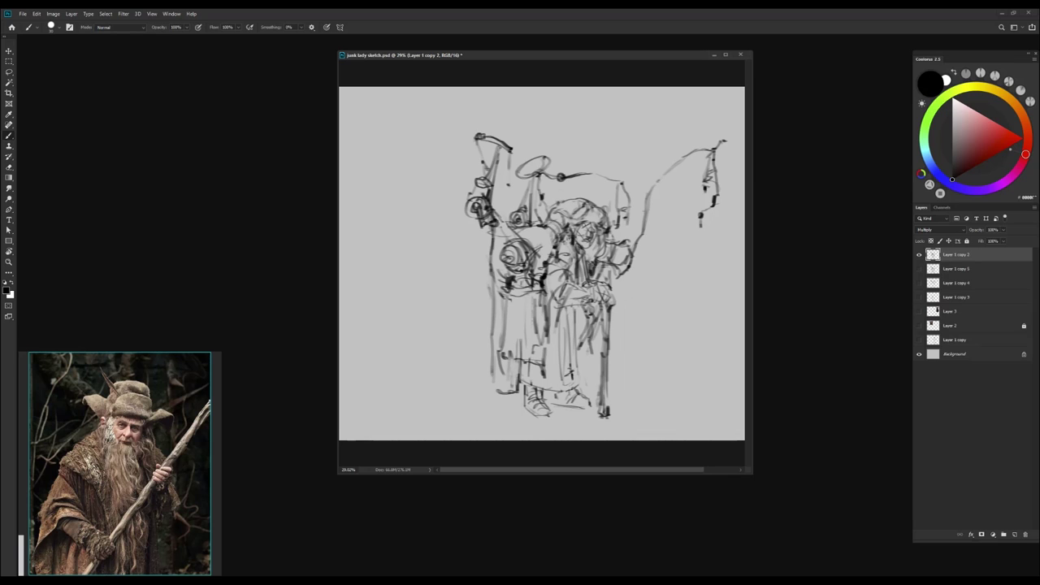
pyautogui.moveTo(579, 227); pyautogui.dragTo(581, 272)
pyautogui.moveTo(600, 241)
pyautogui.mouseDown()
pyautogui.moveTo(600, 283)
pyautogui.moveTo(572, 304)
pyautogui.moveTo(602, 290)
pyautogui.mouseUp()
pyautogui.moveTo(579, 305); pyautogui.dragTo(574, 351)
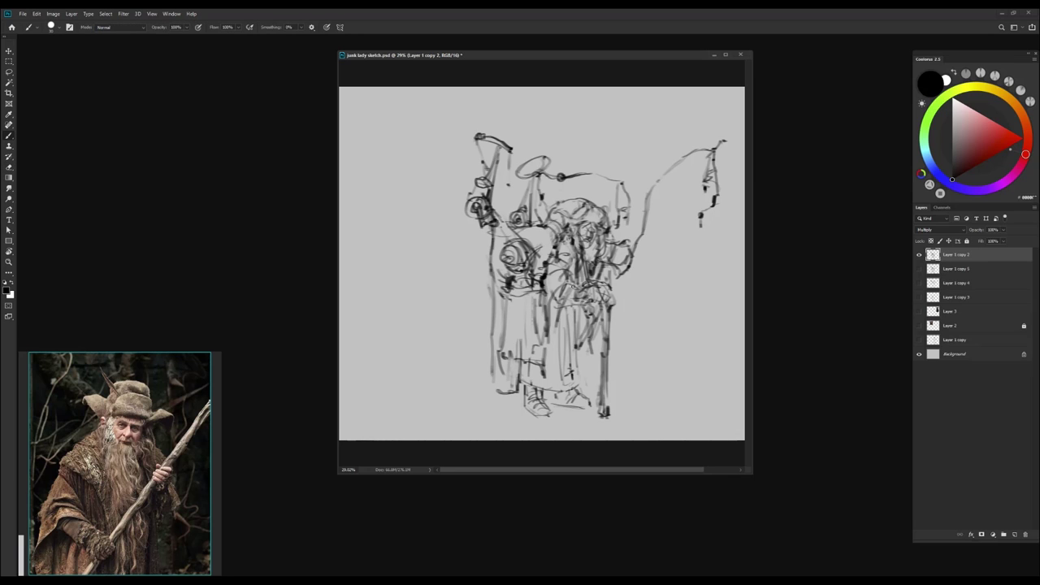
pyautogui.moveTo(571, 278); pyautogui.dragTo(572, 311)
# Redraw the lower robe with ragged folds and a hem covering the feet, and flip the canvas horizontally
pyautogui.moveTo(557, 312)
pyautogui.mouseDown()
pyautogui.moveTo(546, 351)
pyautogui.moveTo(497, 367)
pyautogui.mouseUp()
pyautogui.scroll(-1, 541, 263)
pyautogui.moveTo(498, 366); pyautogui.dragTo(543, 367)
pyautogui.moveTo(548, 307)
pyautogui.mouseDown()
pyautogui.moveTo(546, 367)
pyautogui.moveTo(557, 367)
pyautogui.moveTo(537, 368)
pyautogui.mouseUp()
pyautogui.press('e')
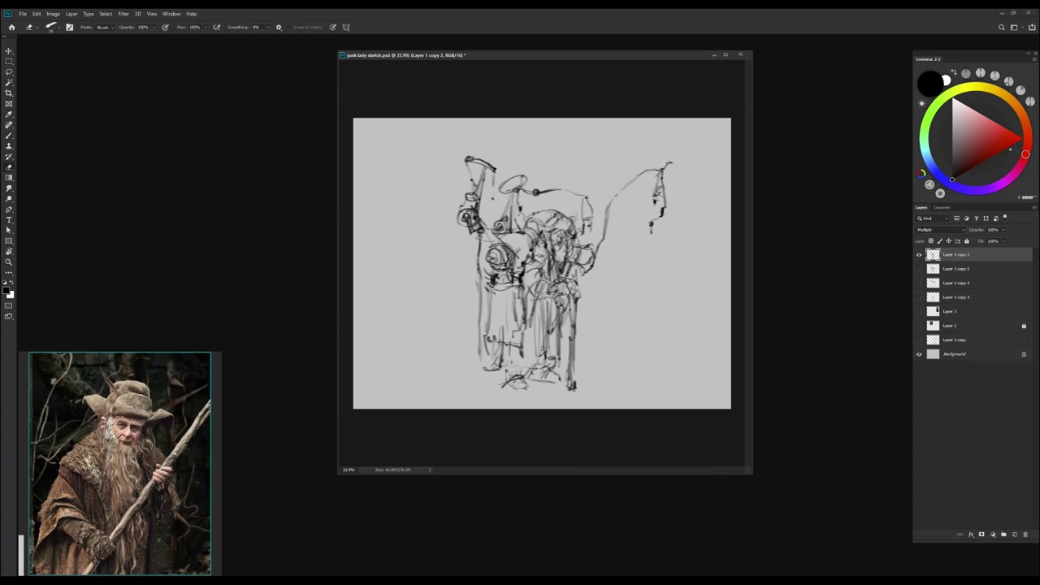
pyautogui.press('b')
pyautogui.press('e')
pyautogui.press('b')
pyautogui.press('h')
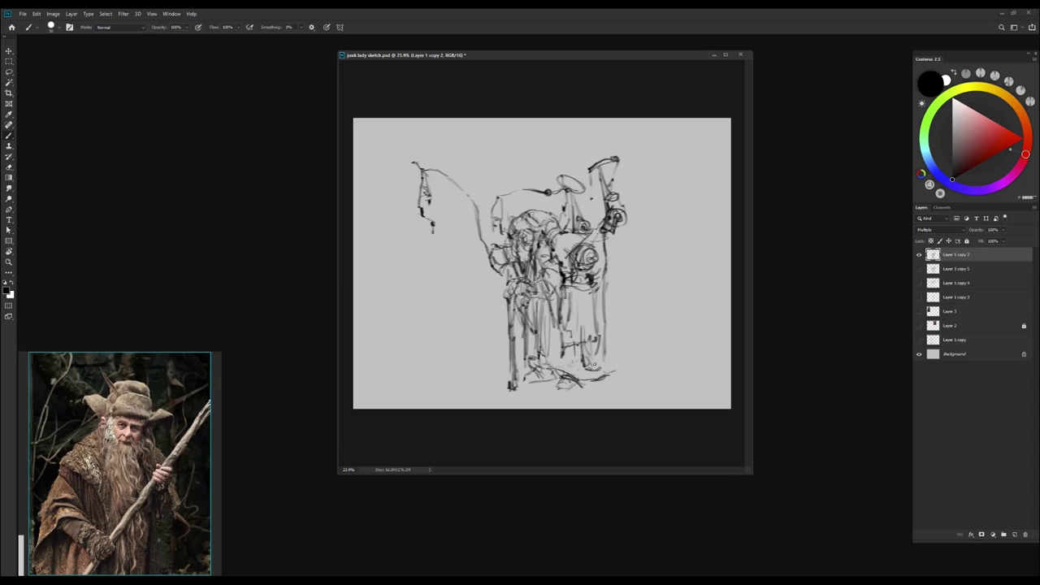
# Sketch a long robe train sweeping out along the ground behind the figure, add flowing folds, and erase the old frame lines
pyautogui.moveTo(608, 307)
pyautogui.mouseDown()
pyautogui.moveTo(637, 359)
pyautogui.moveTo(695, 353)
pyautogui.moveTo(673, 349)
pyautogui.mouseUp()
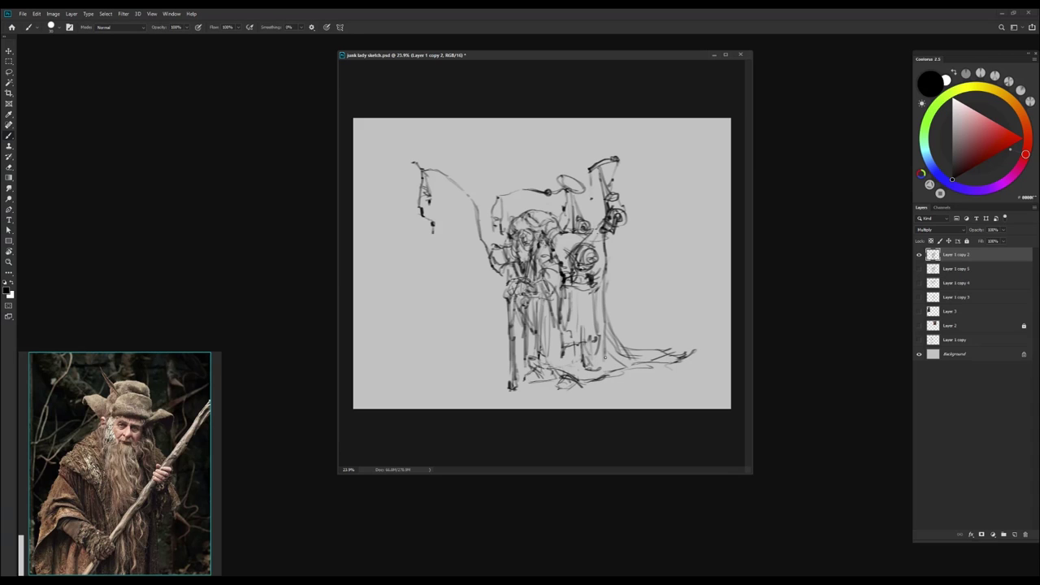
pyautogui.moveTo(601, 314); pyautogui.dragTo(626, 363)
pyautogui.press('e')
pyautogui.press('b')
pyautogui.moveTo(589, 331)
pyautogui.mouseDown()
pyautogui.moveTo(590, 366)
pyautogui.moveTo(658, 354)
pyautogui.mouseUp()
pyautogui.press('e')
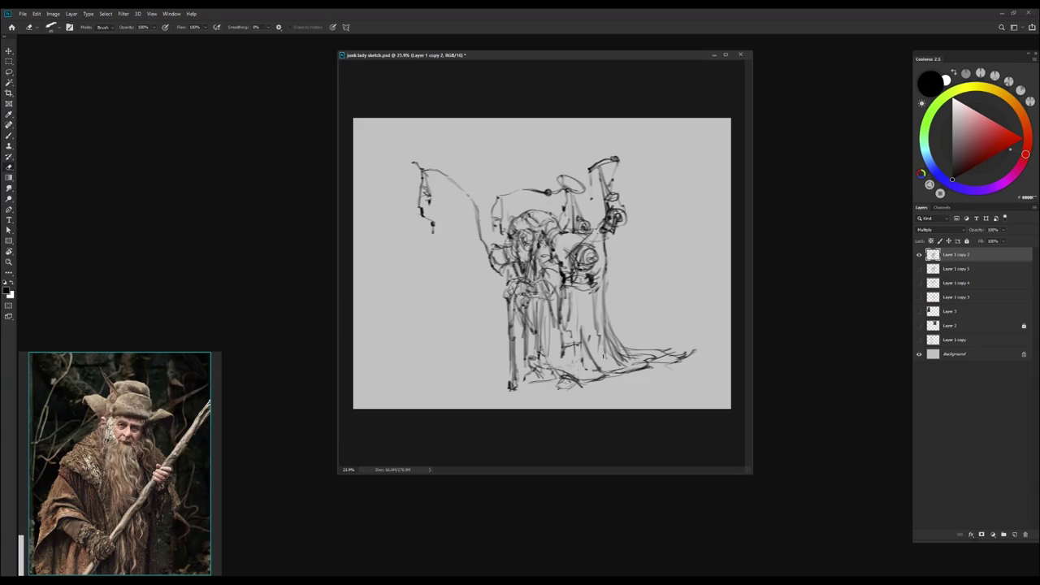
pyautogui.press('b')
# Browse the reference board for images of junk sculptures
pyautogui.hotkey('ctrl', '+')
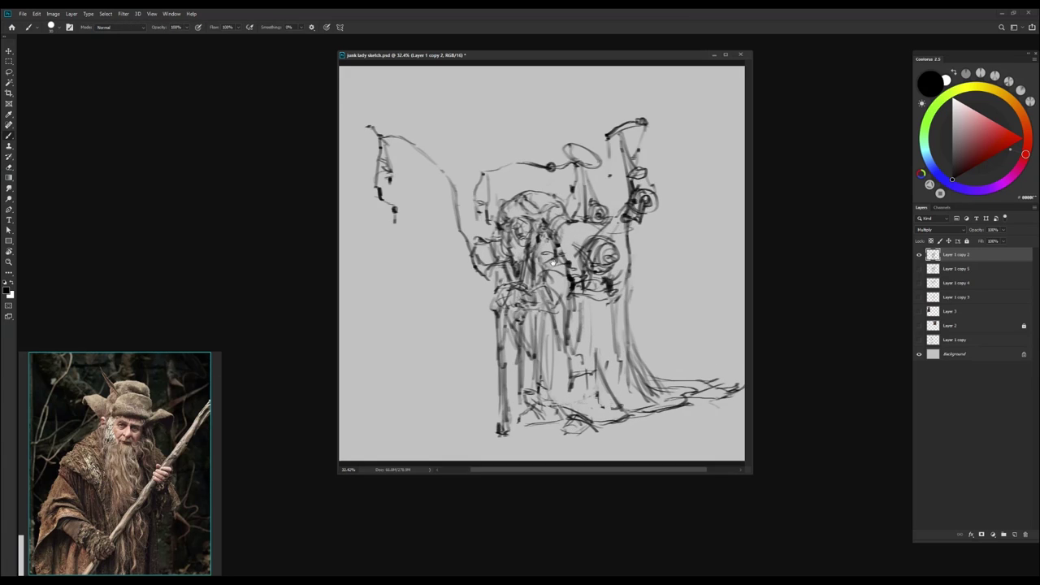
pyautogui.scroll(8, 121, 463)
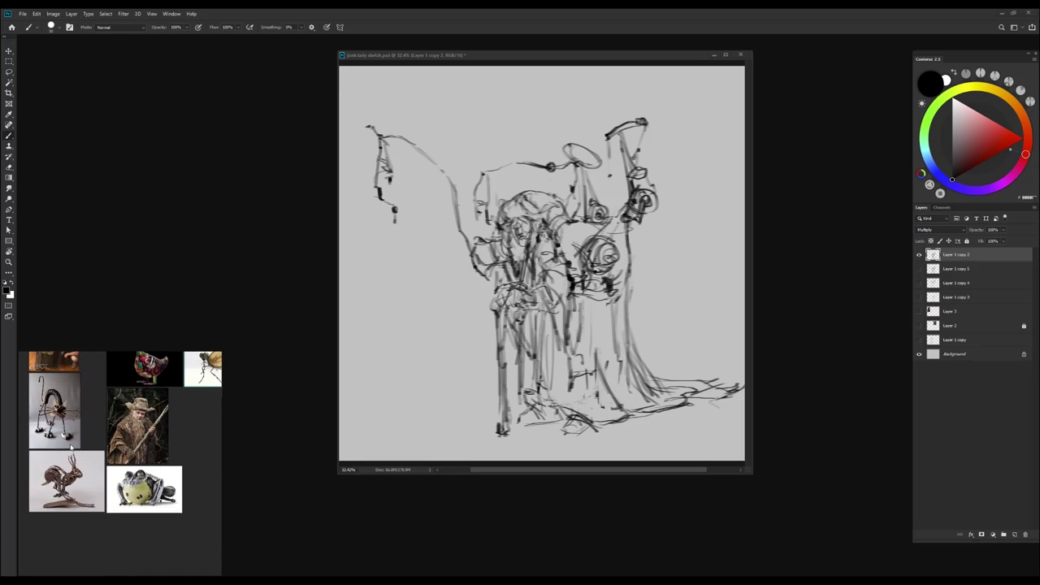
pyautogui.scroll(-8, 261, 437)
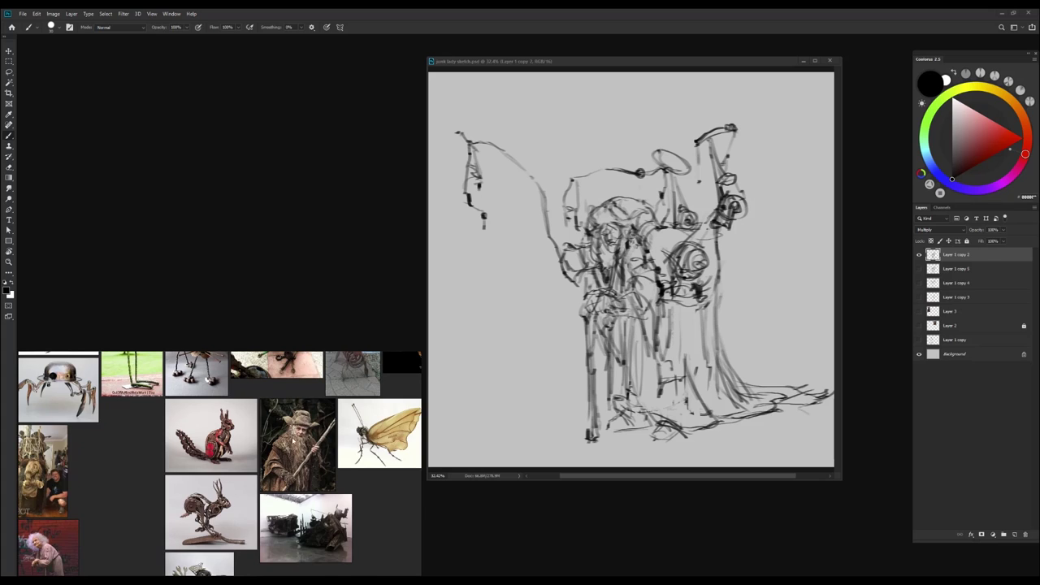
# Bring up the coil-spring dog reference, duplicate the sketch layer as a backup, and flip the canvas horizontally
pyautogui.scroll(-2, 333, 420)
pyautogui.scroll(3, 291, 404)
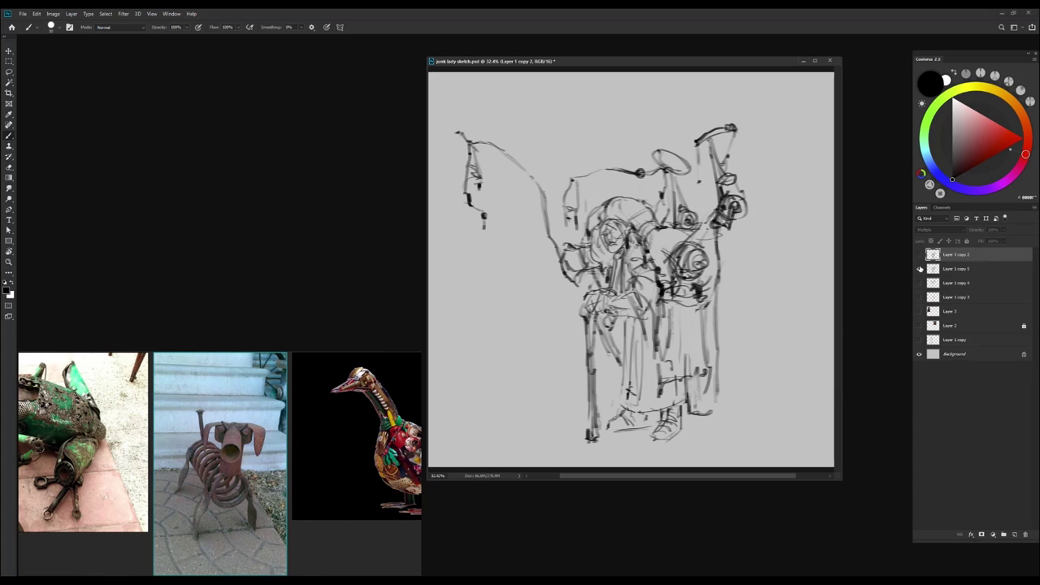
pyautogui.hotkey('ctrl', 'j')
pyautogui.hotkey('ctrl', '-')
pyautogui.hotkey('ctrl', 'shift', 'h')
pyautogui.hotkey('ctrl', '0')
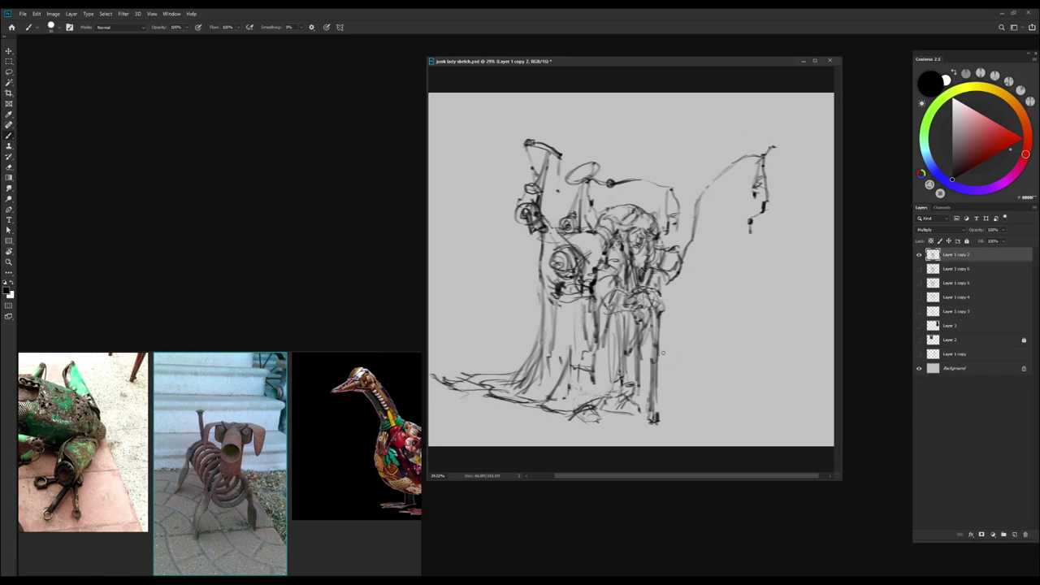
# Rework the back edge of the robe with long folds running from the bundle down into the train
pyautogui.moveTo(538, 374); pyautogui.dragTo(549, 304)
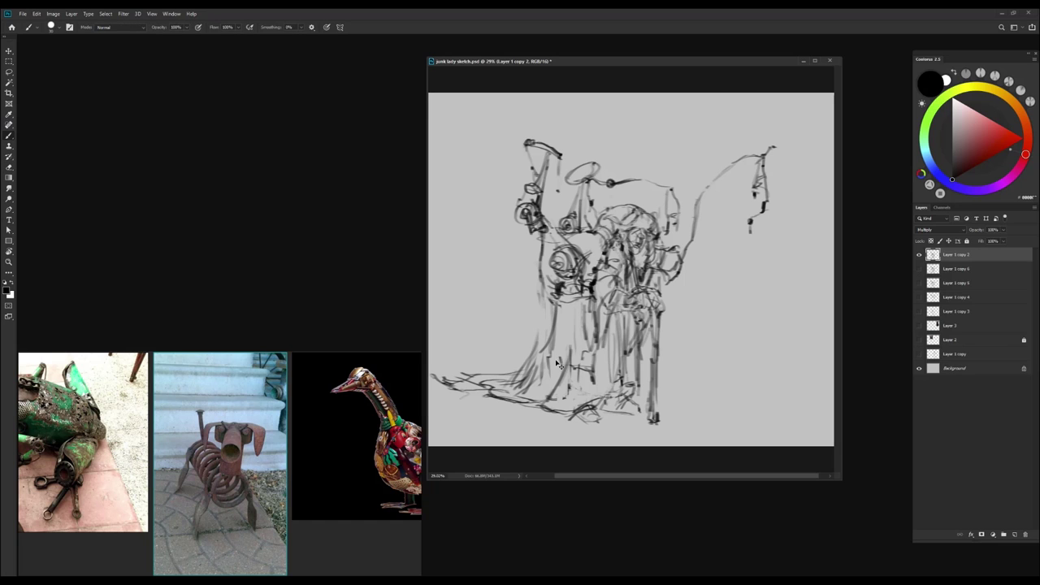
pyautogui.moveTo(554, 356); pyautogui.dragTo(536, 302)
pyautogui.moveTo(532, 386); pyautogui.dragTo(543, 306)
pyautogui.moveTo(578, 351); pyautogui.dragTo(572, 322)
# Select and reshape the front hem beside the staff, and redraw the lower robe folds around it
pyautogui.press('l')
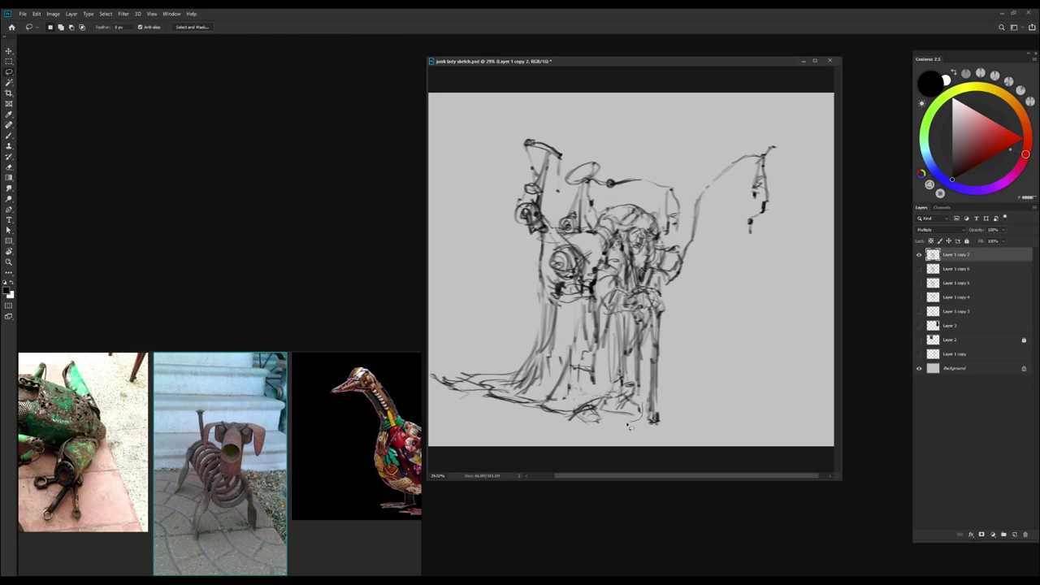
pyautogui.hotkey('ctrl', 't')
pyautogui.moveTo(613, 395)
pyautogui.mouseDown()
pyautogui.moveTo(601, 408)
pyautogui.moveTo(617, 402)
pyautogui.mouseUp()
pyautogui.press('Return')
pyautogui.press('b')
pyautogui.press('b')
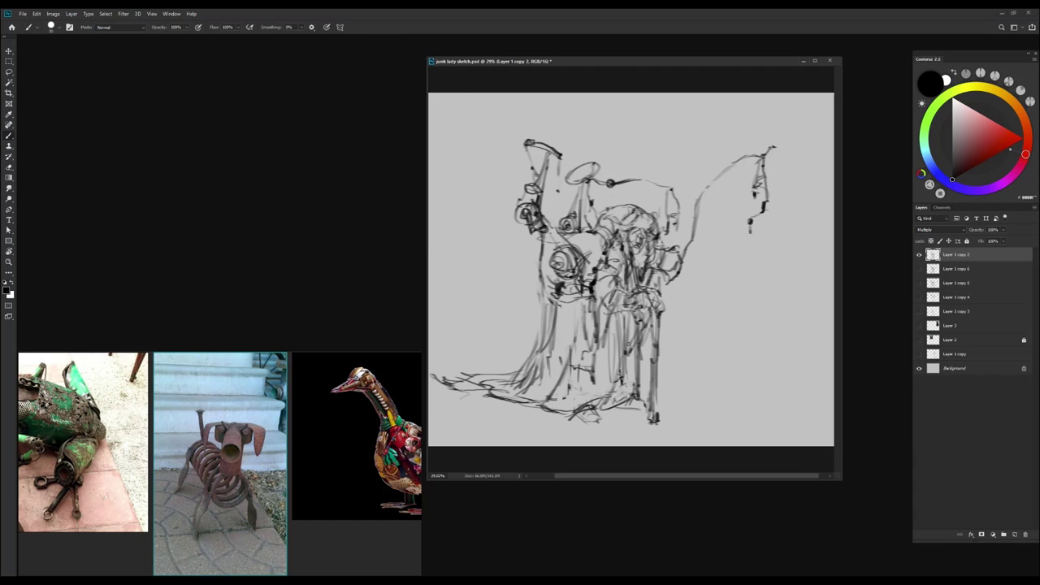
pyautogui.moveTo(626, 340)
pyautogui.mouseDown()
pyautogui.moveTo(606, 411)
pyautogui.moveTo(578, 411)
pyautogui.moveTo(595, 411)
pyautogui.mouseUp()
pyautogui.scroll(-1, 697, 347)
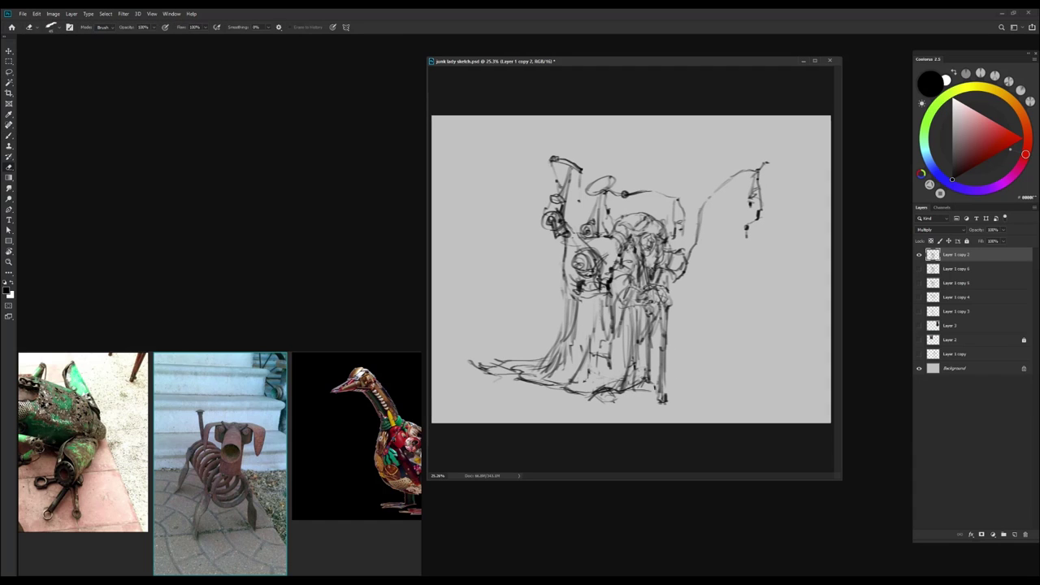
pyautogui.scroll(1, 683, 402)
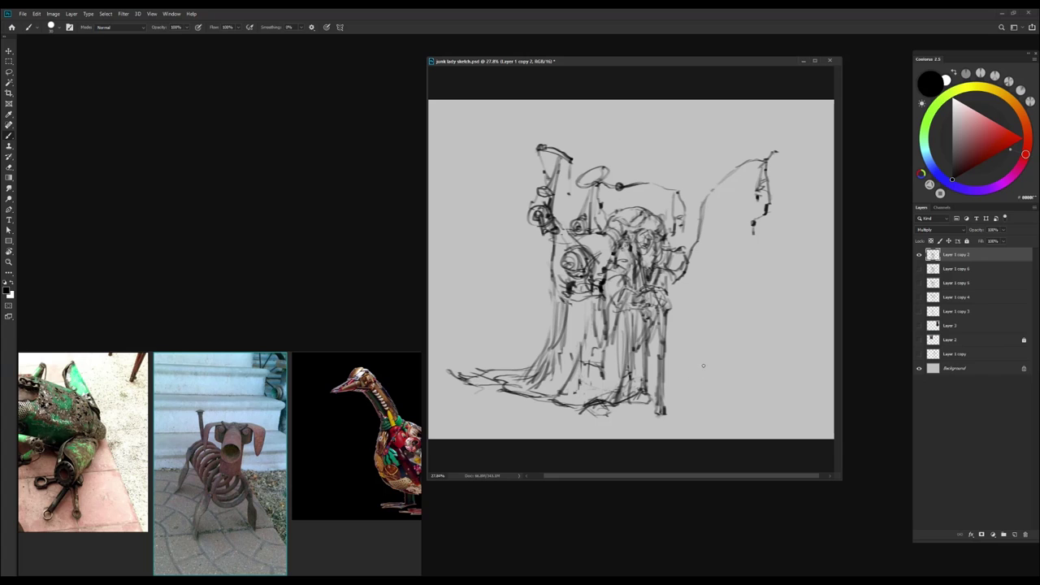
# Try a small coil-bodied junk dog on the ground beside the staff and rotate it slightly
pyautogui.moveTo(707, 393)
pyautogui.mouseDown()
pyautogui.moveTo(683, 372)
pyautogui.moveTo(730, 387)
pyautogui.moveTo(707, 393)
pyautogui.moveTo(721, 377)
pyautogui.moveTo(703, 416)
pyautogui.mouseUp()
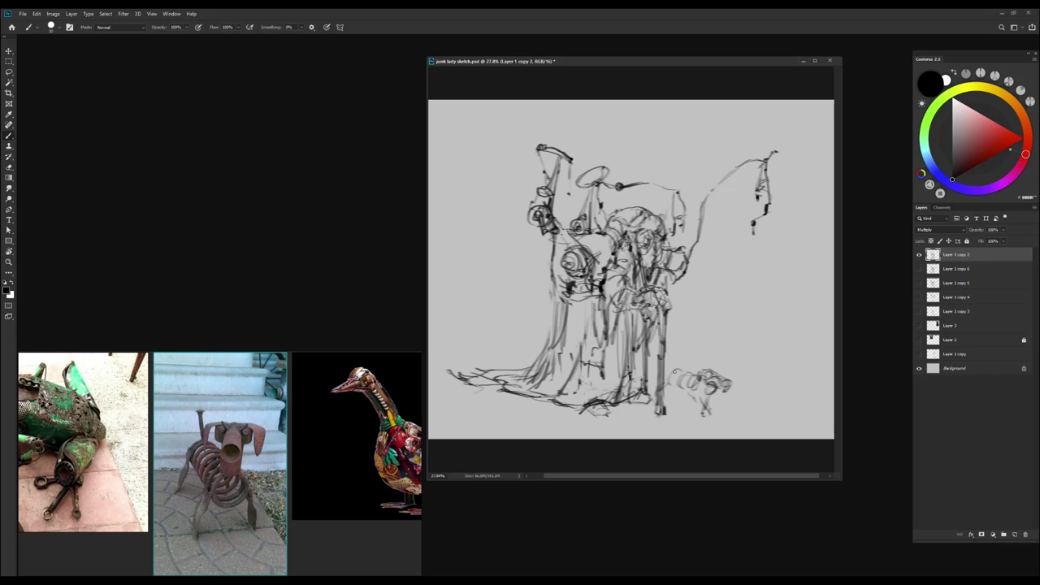
pyautogui.moveTo(679, 351); pyautogui.dragTo(676, 375)
pyautogui.press('l')
pyautogui.moveTo(670, 339); pyautogui.dragTo(671, 422)
pyautogui.hotkey('ctrl', 't')
pyautogui.moveTo(755, 416); pyautogui.dragTo(758, 398)
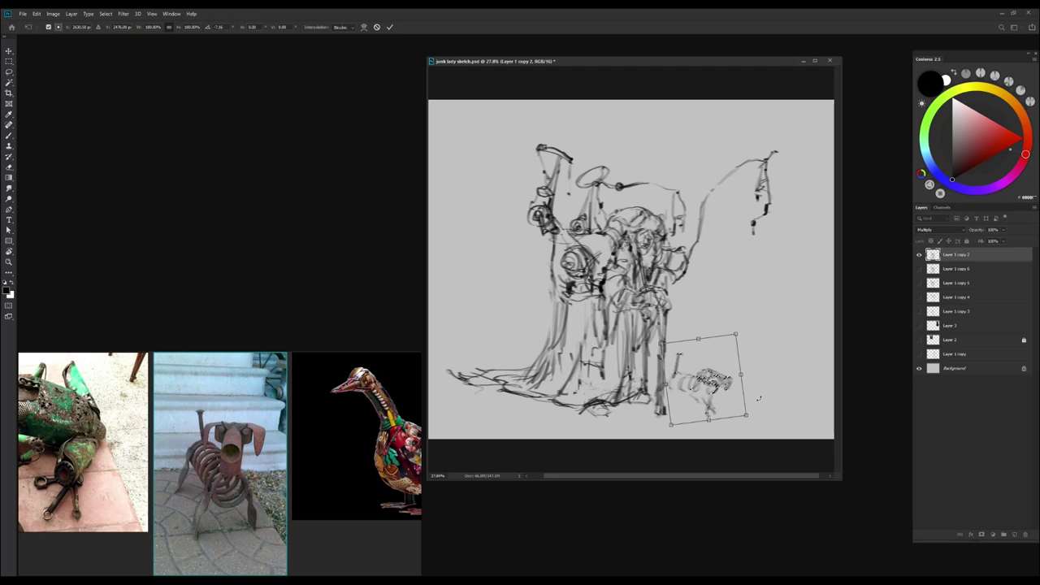
# Add darker coil strokes to the junk dog's body, then select the dog and delete it
pyautogui.press('Return')
pyautogui.press('b')
pyautogui.moveTo(679, 373); pyautogui.dragTo(707, 399)
pyautogui.moveTo(674, 370)
pyautogui.mouseDown()
pyautogui.moveTo(679, 388)
pyautogui.moveTo(669, 396)
pyautogui.mouseUp()
pyautogui.press('b')
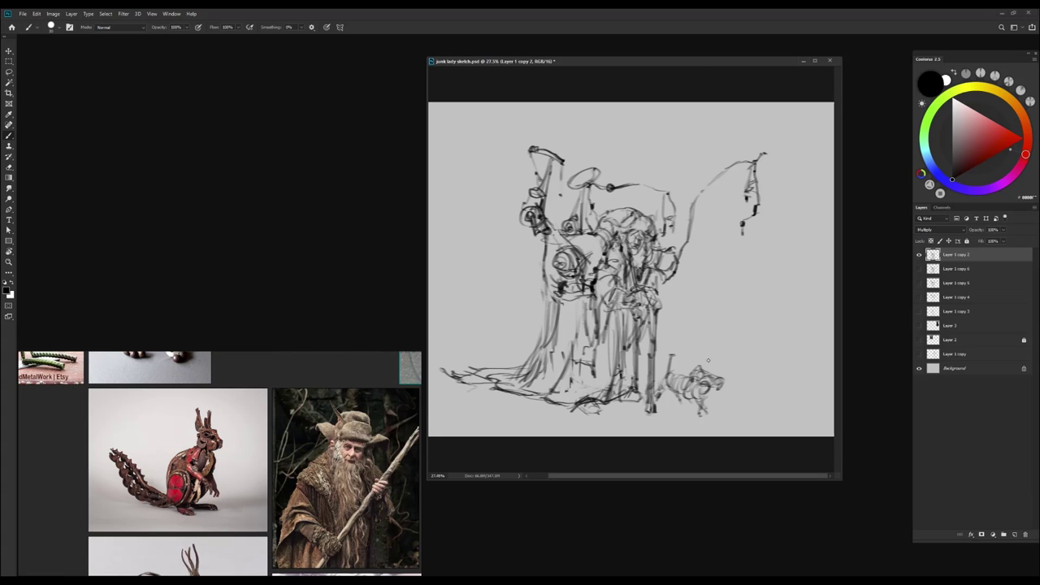
pyautogui.press('l')
pyautogui.press('Delete')
# Sketch a small upright junk squirrel with a bushy tail, forepaws and pointed ears, set clear of the staff
pyautogui.moveTo(691, 346); pyautogui.dragTo(681, 399)
pyautogui.press('b')
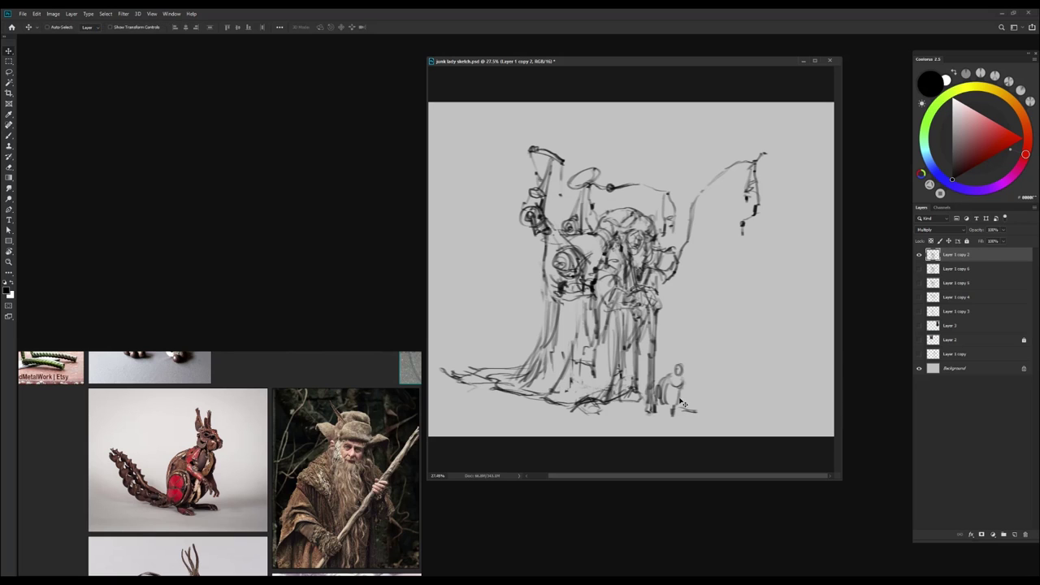
pyautogui.moveTo(684, 390)
pyautogui.mouseDown()
pyautogui.moveTo(704, 390)
pyautogui.moveTo(686, 390)
pyautogui.moveTo(707, 412)
pyautogui.mouseUp()
pyautogui.press('l')
pyautogui.hotkey('ctrl', 'd')
pyautogui.press('b')
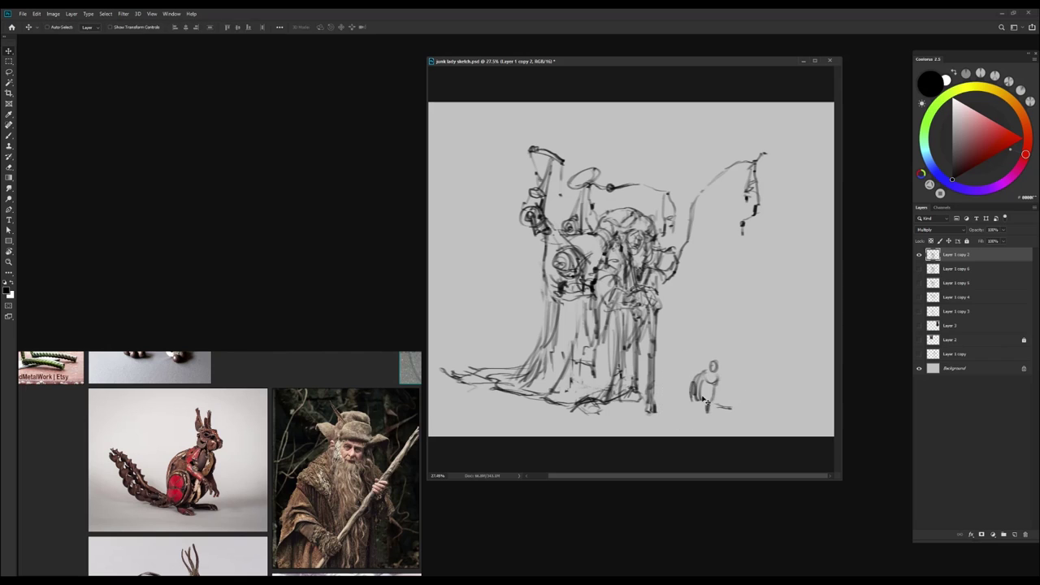
pyautogui.moveTo(685, 364)
pyautogui.mouseDown()
pyautogui.moveTo(684, 400)
pyautogui.moveTo(692, 380)
pyautogui.moveTo(686, 395)
pyautogui.moveTo(715, 398)
pyautogui.moveTo(711, 365)
pyautogui.mouseUp()
pyautogui.hotkey('ctrl', '+')
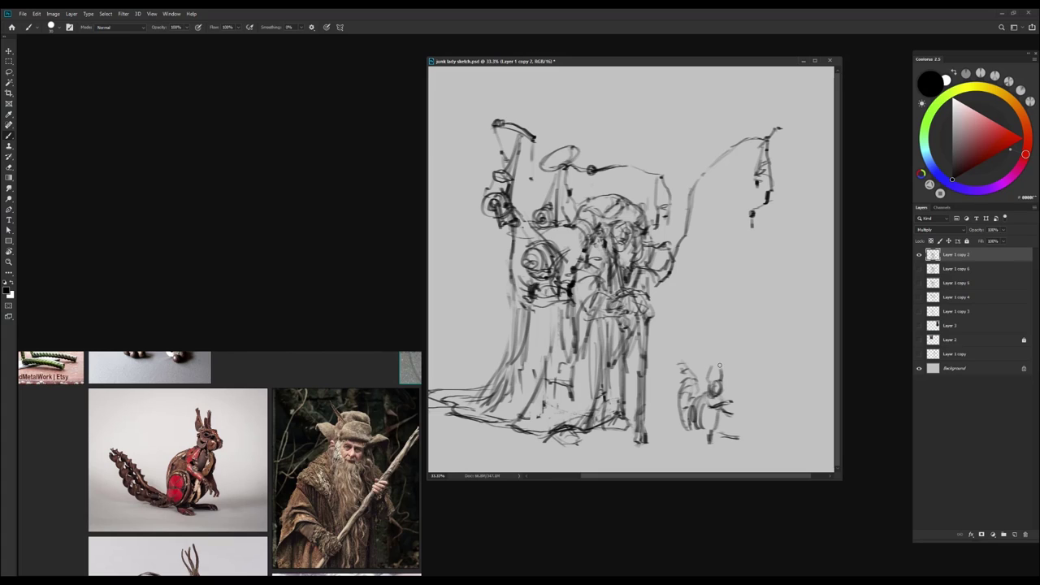
pyautogui.moveTo(719, 365); pyautogui.dragTo(721, 383)
pyautogui.moveTo(713, 367); pyautogui.dragTo(711, 382)
# Reposition the squirrel close beside the staff and extend its curled tail behind it
pyautogui.press('v')
pyautogui.press('l')
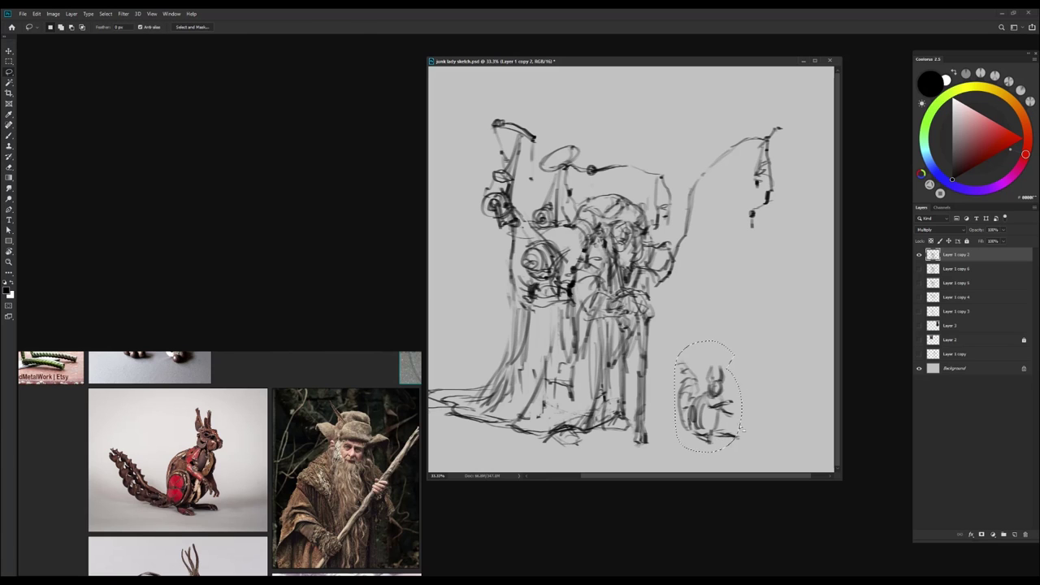
pyautogui.moveTo(689, 348)
pyautogui.mouseDown()
pyautogui.moveTo(682, 357)
pyautogui.moveTo(710, 365)
pyautogui.mouseUp()
pyautogui.hotkey('ctrl', 't')
pyautogui.moveTo(689, 408)
pyautogui.mouseDown()
pyautogui.moveTo(697, 420)
pyautogui.moveTo(653, 415)
pyautogui.moveTo(685, 421)
pyautogui.mouseUp()
pyautogui.press('Return')
pyautogui.press('b')
pyautogui.moveTo(662, 376); pyautogui.dragTo(650, 403)
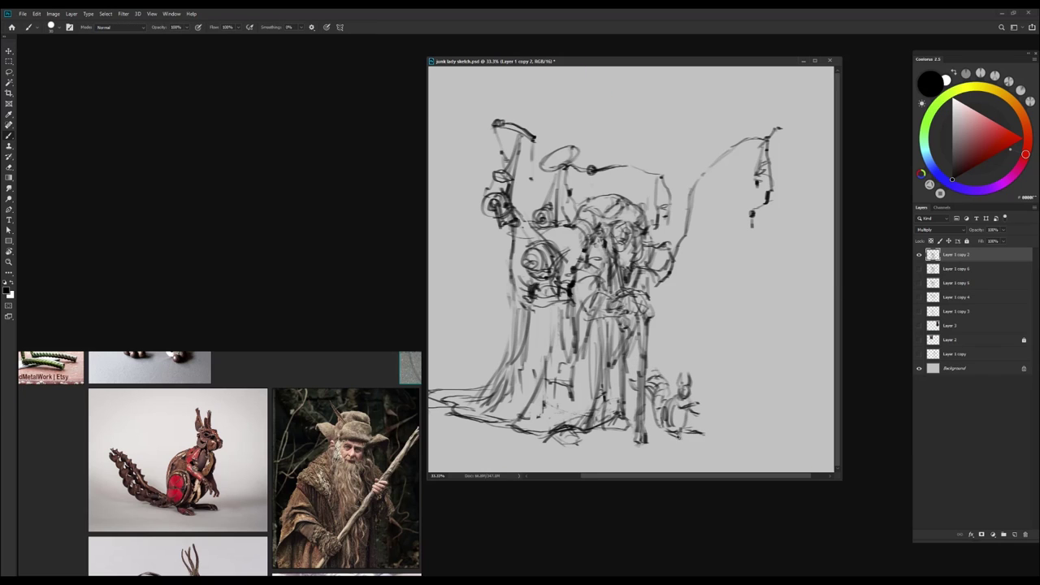
# Flip the canvas horizontally and add a new layer for a bird based on the metal eagle reference
pyautogui.hotkey('ctrl', '0')
pyautogui.press('h')
pyautogui.scroll(-3, 265, 509)
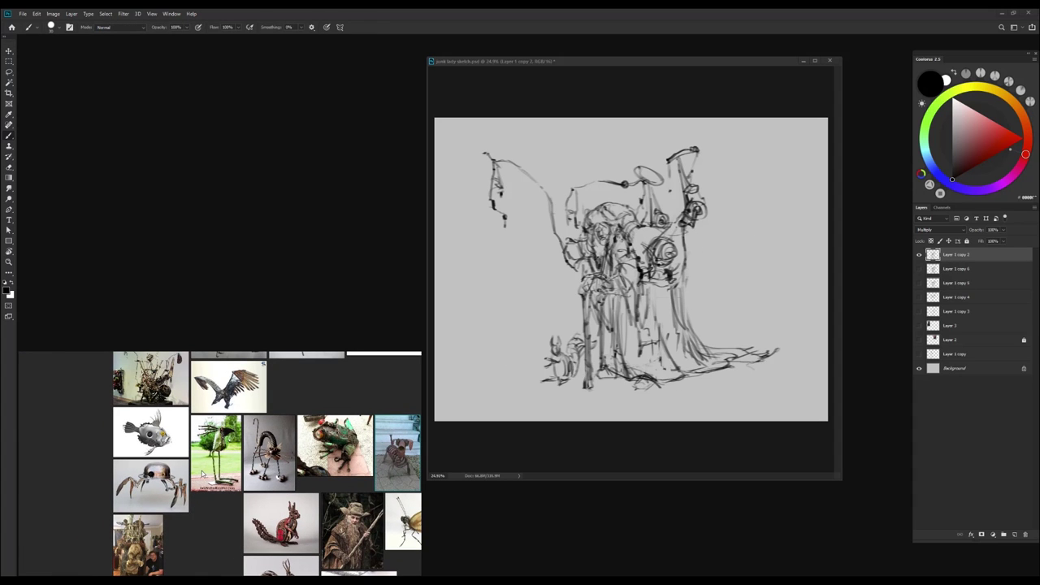
pyautogui.doubleClick(229, 387)
pyautogui.hotkey('ctrl', 'shift', 'alt', 'n')
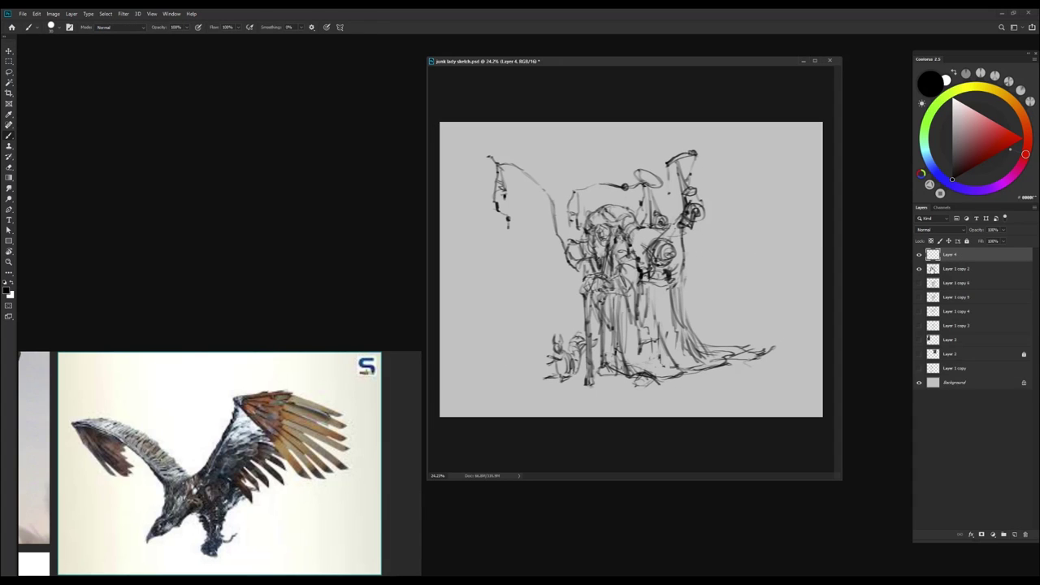
# Sketch the bird's body and first wing lines above the hood, shift the figure down, and flip the canvas horizontally
pyautogui.moveTo(597, 176)
pyautogui.mouseDown()
pyautogui.moveTo(596, 190)
pyautogui.moveTo(630, 195)
pyautogui.mouseUp()
pyautogui.press('e')
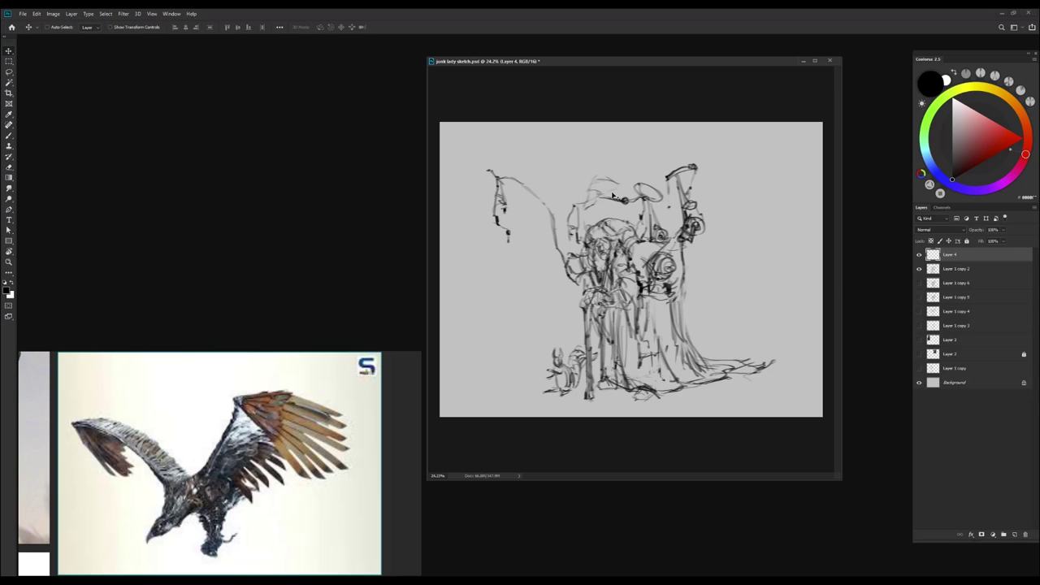
pyautogui.press('b')
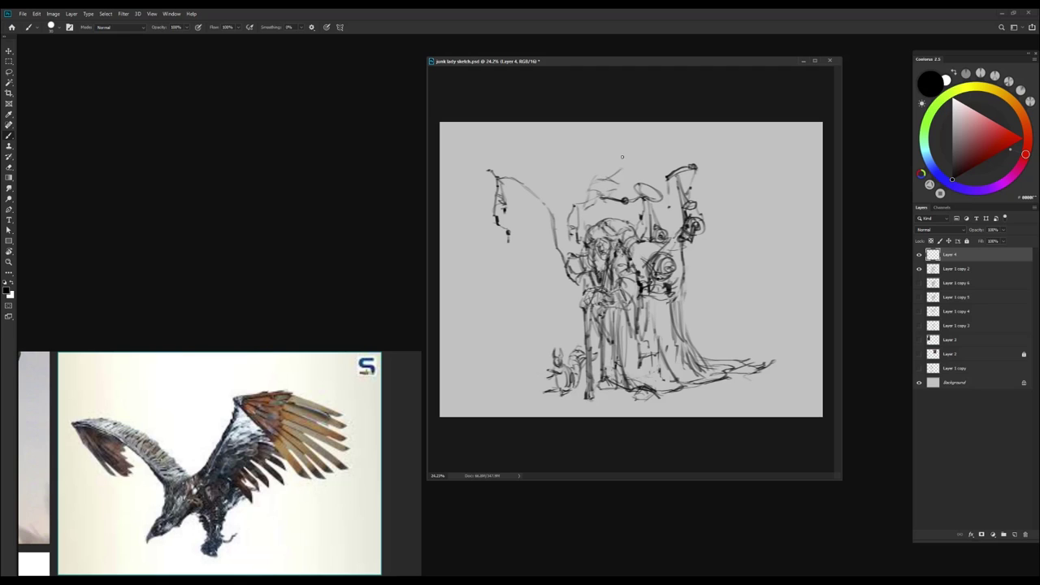
pyautogui.moveTo(622, 157)
pyautogui.mouseDown()
pyautogui.moveTo(625, 144)
pyautogui.moveTo(674, 169)
pyautogui.moveTo(646, 148)
pyautogui.moveTo(656, 195)
pyautogui.mouseUp()
pyautogui.press('h')
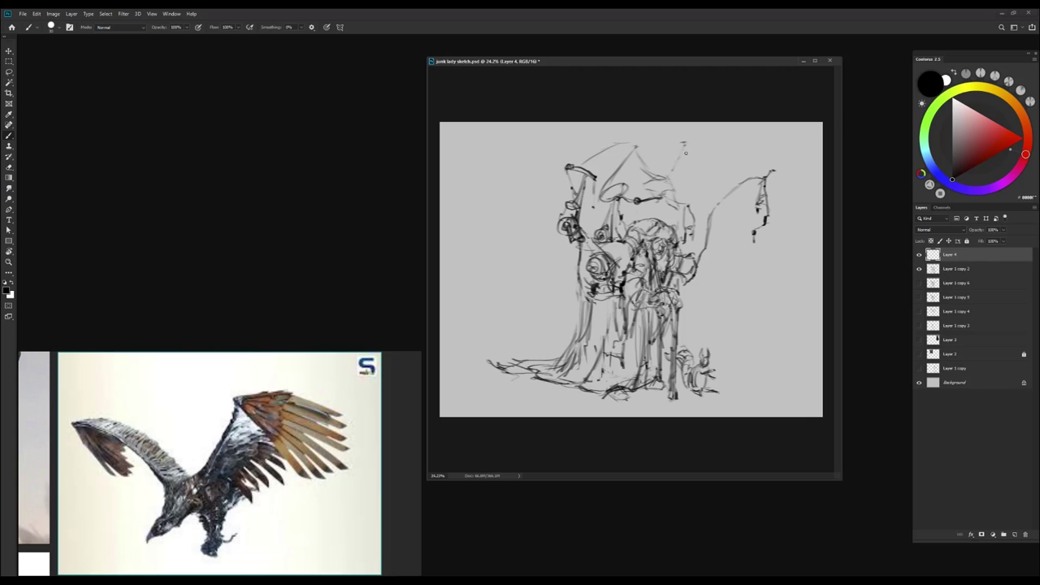
# Outline the bird's second raised wing above the hood and transform the bird to fit over the figure
pyautogui.moveTo(684, 168); pyautogui.dragTo(686, 145)
pyautogui.scroll(-1, 626, 164)
pyautogui.hotkey('ctrl', 't')
pyautogui.moveTo(681, 194); pyautogui.dragTo(688, 199)
pyautogui.press('Return')
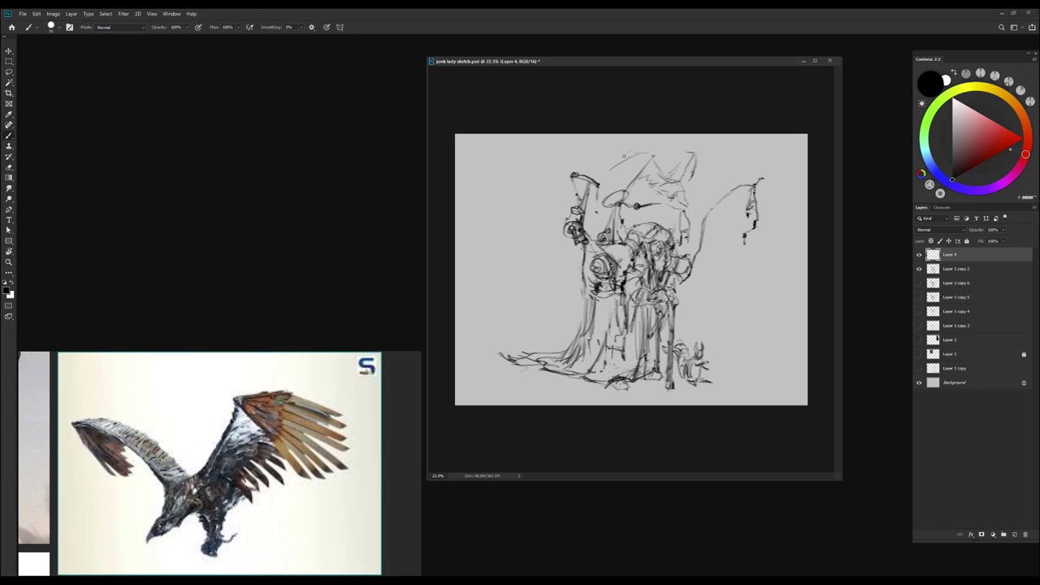
# Fill both bird wings with long feather strokes, clear the hoop behind them, and flip the canvas horizontally
pyautogui.hotkey('alt', '[')
pyautogui.hotkey('alt', ']')
pyautogui.moveTo(607, 168)
pyautogui.mouseDown()
pyautogui.moveTo(599, 195)
pyautogui.moveTo(624, 203)
pyautogui.mouseUp()
pyautogui.moveTo(697, 165); pyautogui.dragTo(692, 199)
pyautogui.moveTo(689, 192); pyautogui.dragTo(703, 157)
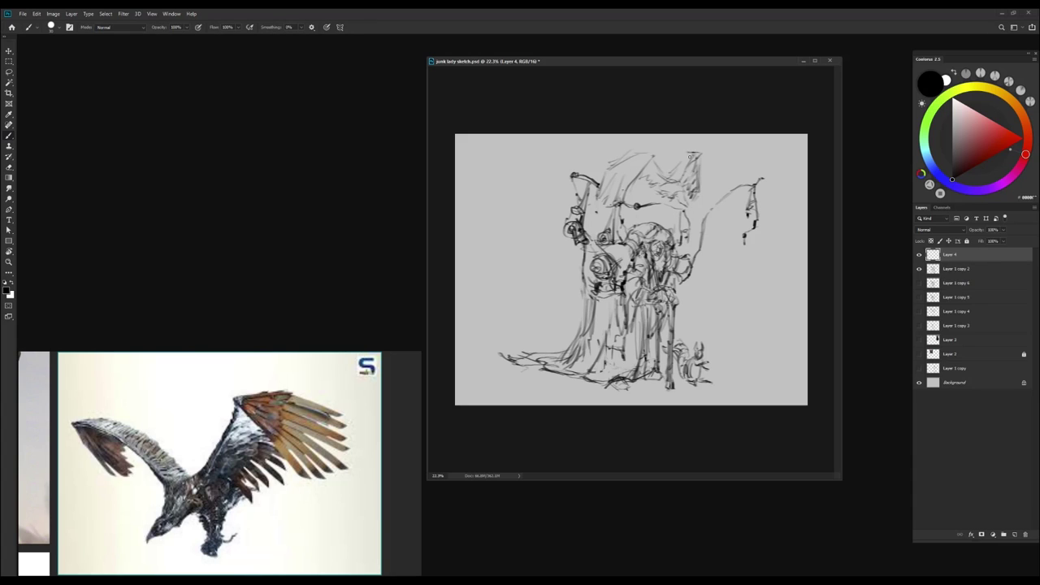
pyautogui.moveTo(642, 184); pyautogui.dragTo(660, 195)
pyautogui.scroll(1, 708, 286)
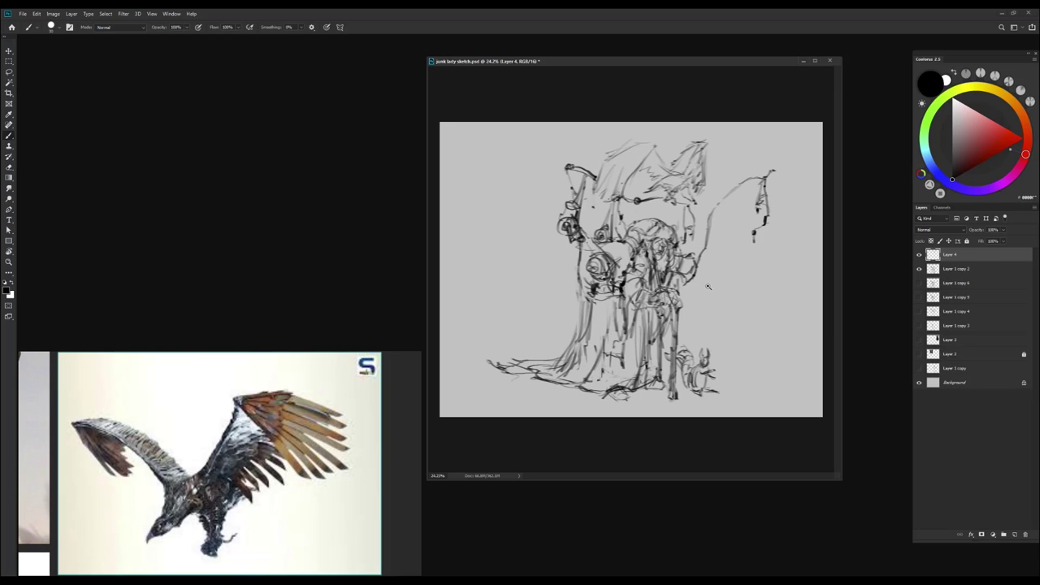
pyautogui.scroll(1, 682, 272)
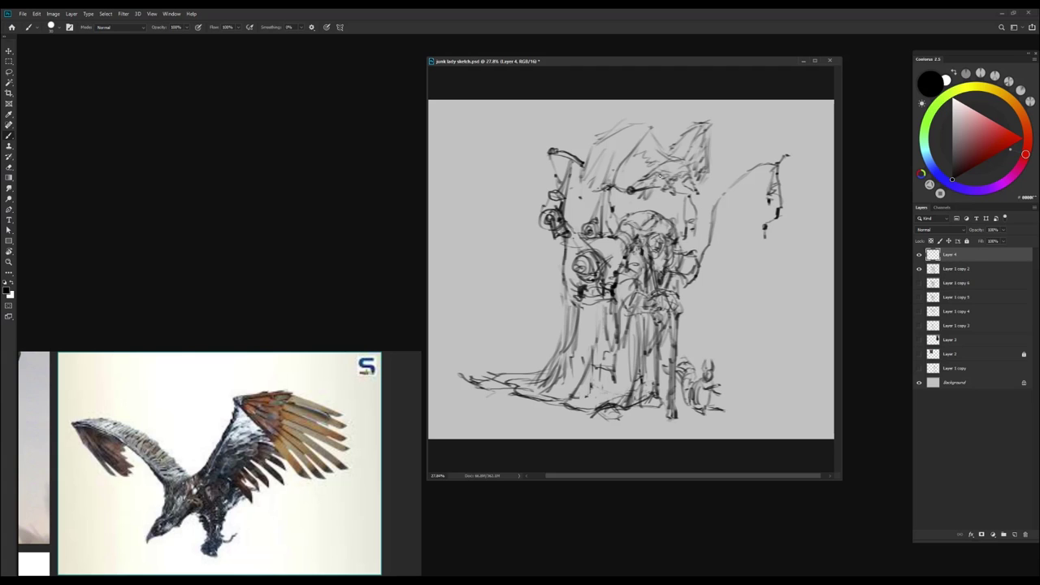
pyautogui.scroll(-1, 654, 268)
pyautogui.hotkey('ctrl', 'shift', 'h')
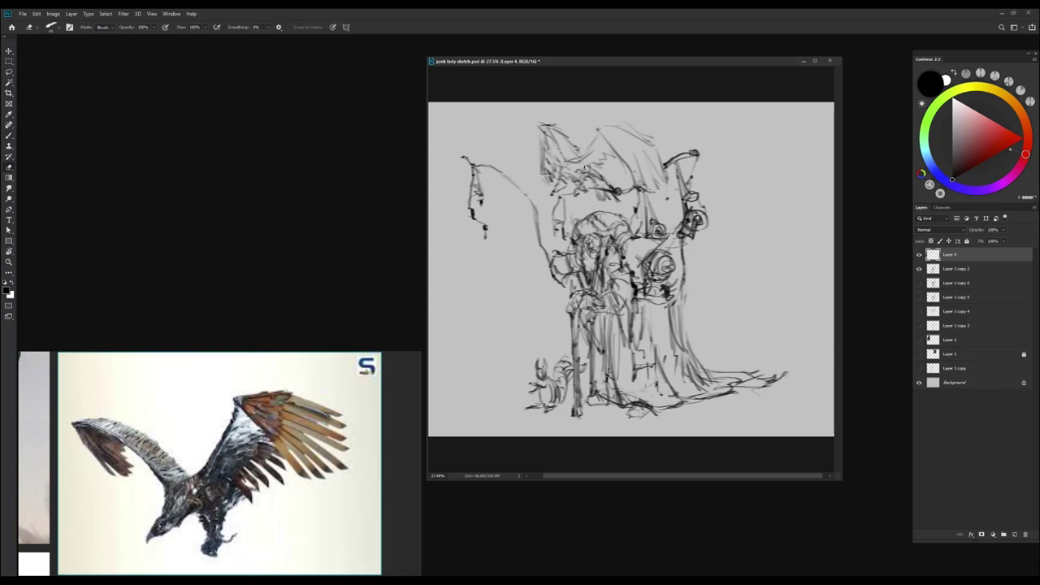
# Select the outer part of the bird's far wing, skew it slightly, and deselect it
pyautogui.press('l')
pyautogui.moveTo(544, 125); pyautogui.dragTo(553, 197)
pyautogui.hotkey('ctrl', 't')
pyautogui.press('Return')
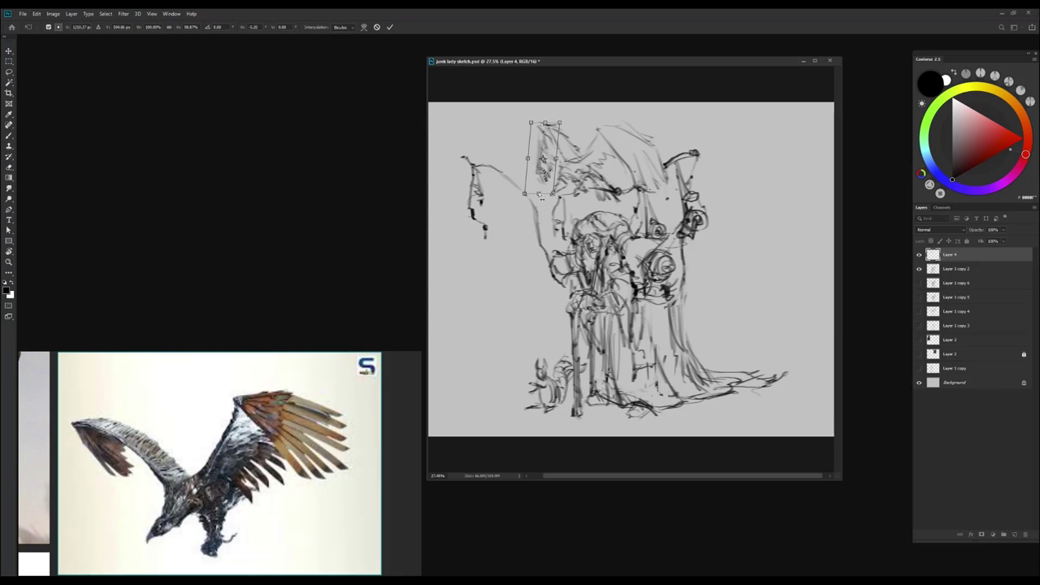
pyautogui.hotkey('ctrl', 'd')
pyautogui.press('b')
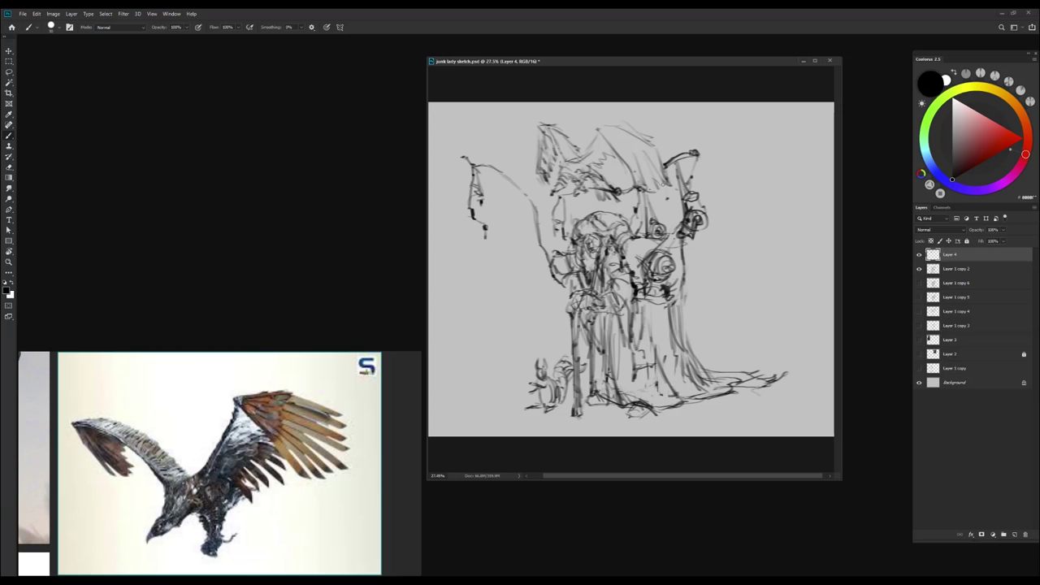
# Shrink the bird and lower it towards the hood, flip the canvas horizontally, and merge it into the sketch layer
pyautogui.press('e')
pyautogui.scroll(-1, 723, 297)
pyautogui.scroll(-1, 723, 298)
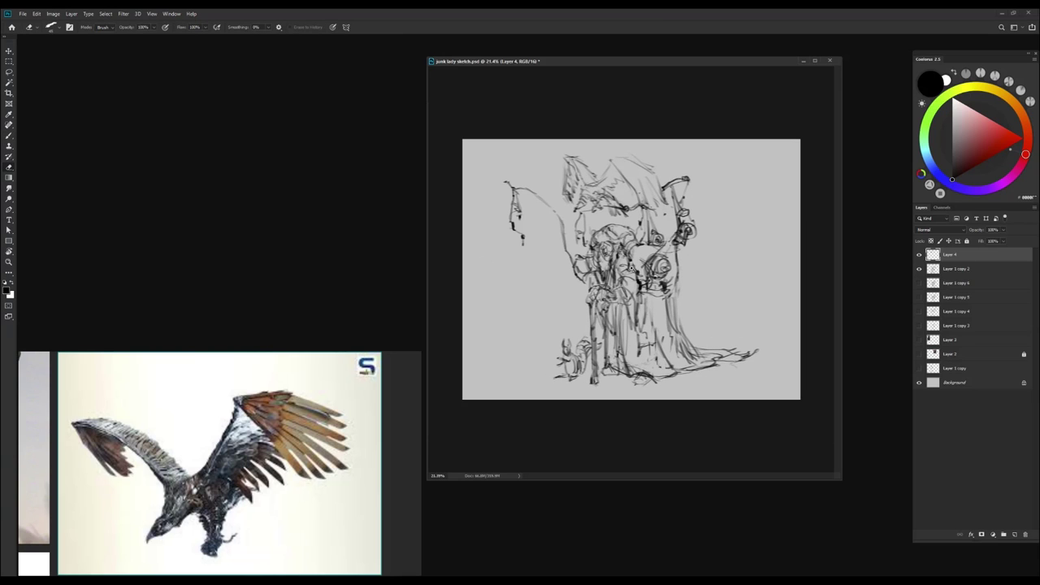
pyautogui.hotkey('ctrl', 't')
pyautogui.moveTo(613, 176)
pyautogui.mouseDown()
pyautogui.moveTo(639, 193)
pyautogui.moveTo(653, 169)
pyautogui.moveTo(636, 185)
pyautogui.mouseUp()
pyautogui.press('Return')
pyautogui.hotkey('ctrl', 'shift', 'h')
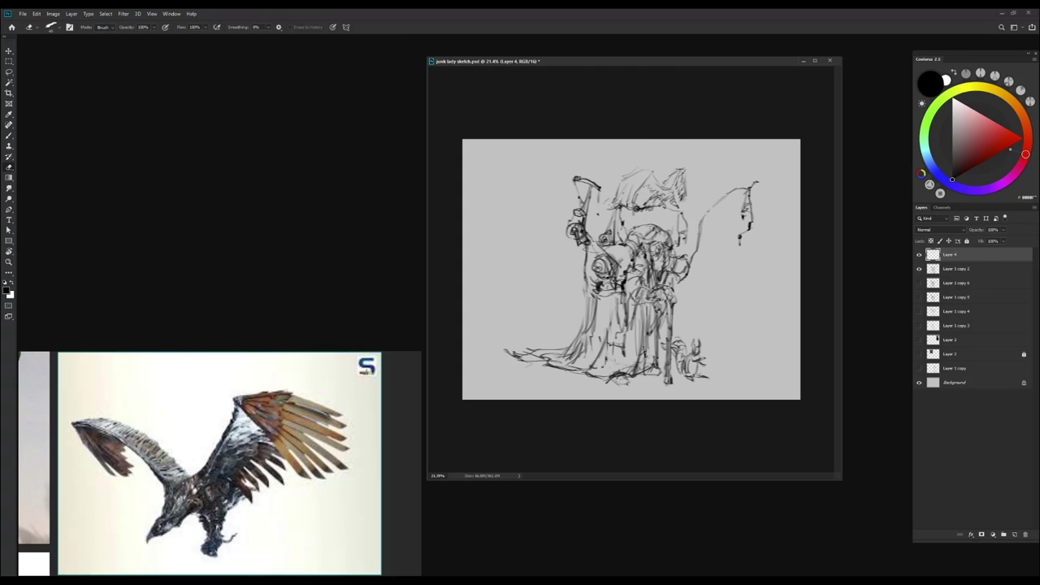
pyautogui.hotkey('ctrl', 'e')
pyautogui.press('b')
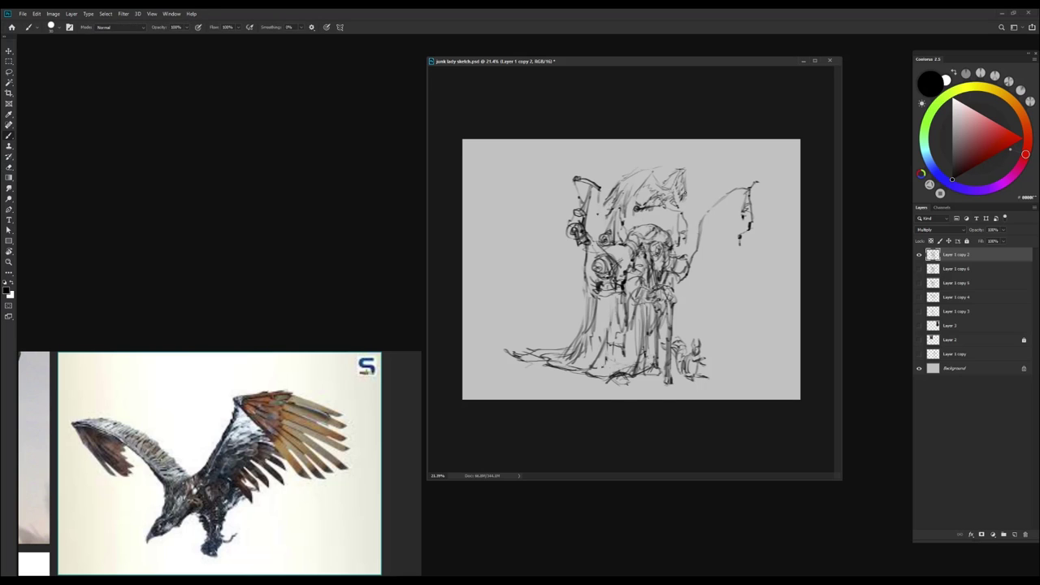
# Duplicate the sketch layer, draw a small junk frog at the train's end from the frog reference, and flip the canvas horizontally
pyautogui.scroll(1, 684, 199)
pyautogui.scroll(-5, 219, 463)
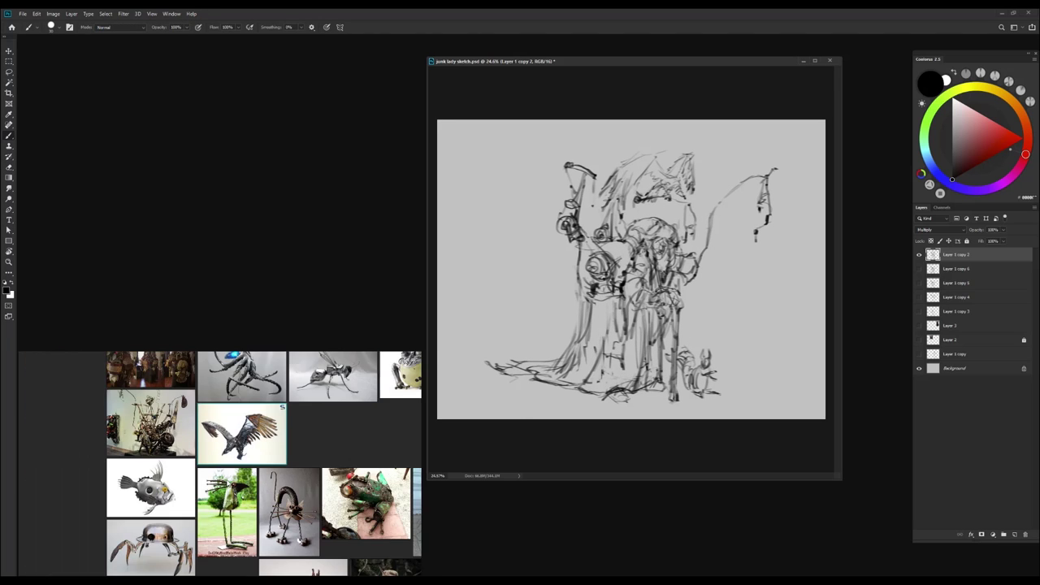
pyautogui.scroll(5, 334, 397)
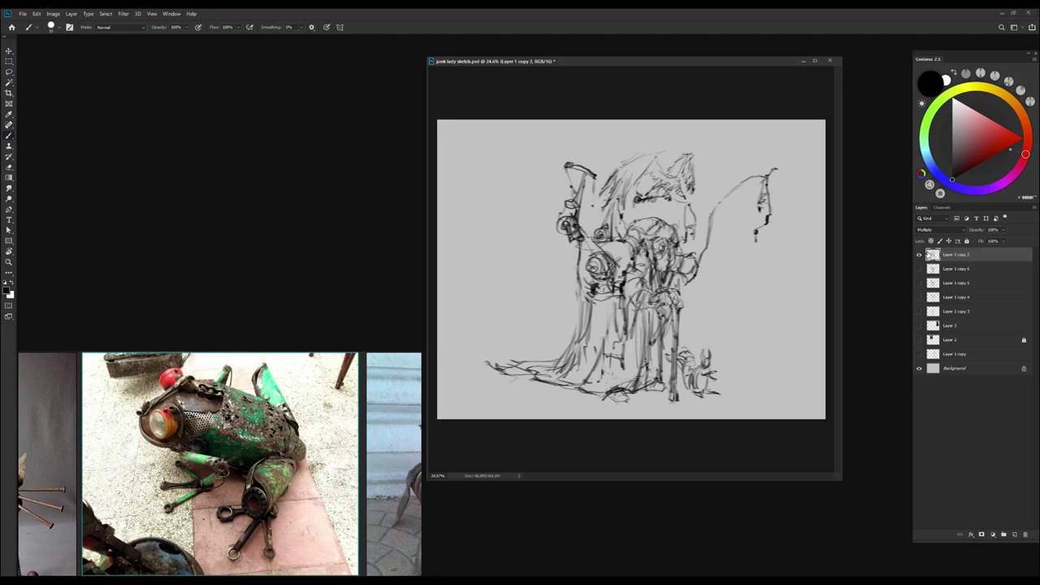
pyautogui.hotkey('ctrl', 'j')
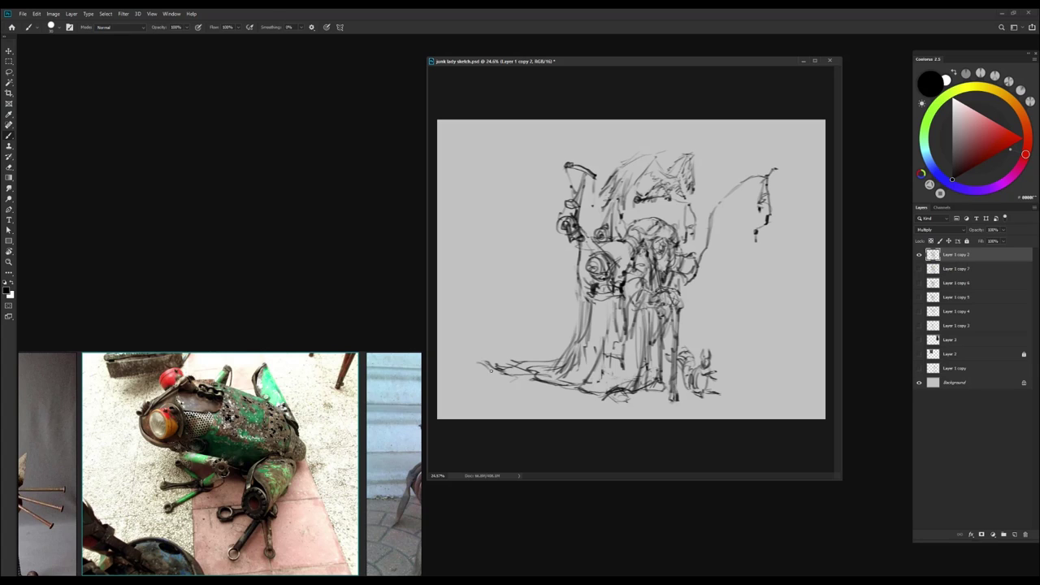
pyautogui.moveTo(492, 374); pyautogui.dragTo(477, 368)
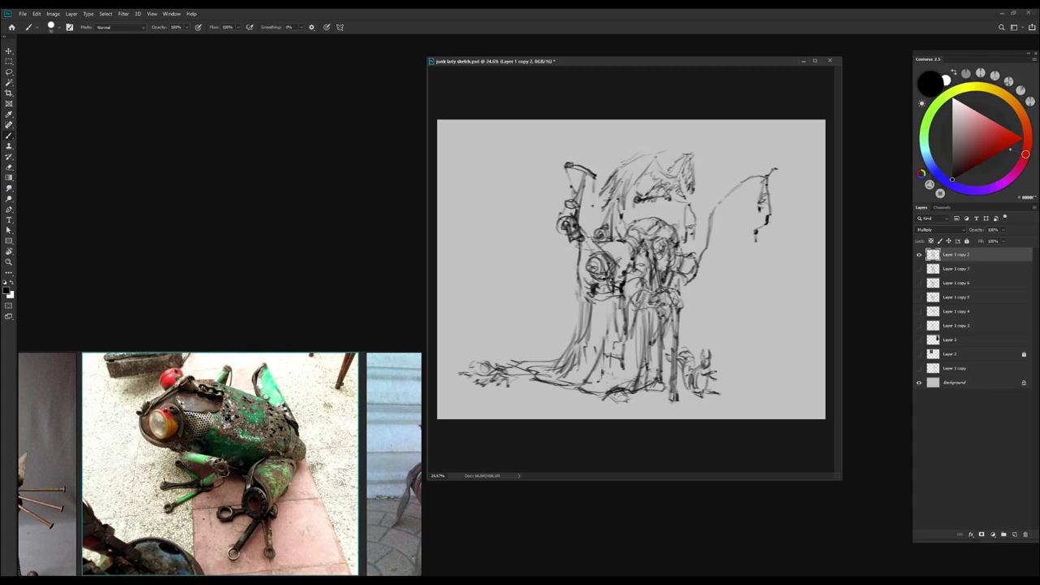
pyautogui.hotkey('ctrl', 'shift', 'h')
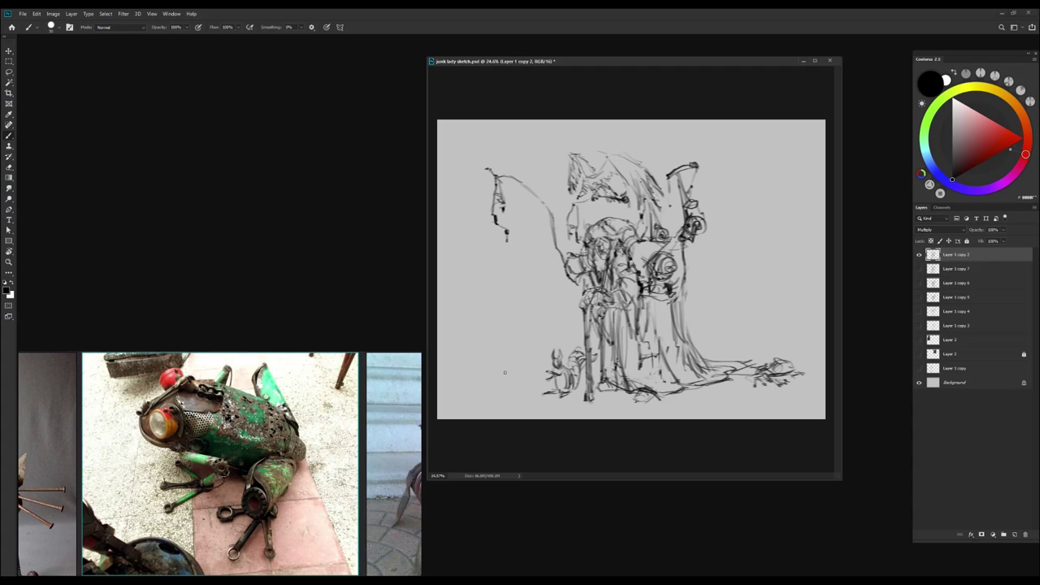
# Shrink the frog at the train's end to about 62% and tilt it slightly
pyautogui.hotkey('ctrl', 't')
pyautogui.moveTo(790, 389); pyautogui.dragTo(772, 380)
pyautogui.moveTo(803, 349)
pyautogui.mouseDown()
pyautogui.moveTo(814, 344)
pyautogui.moveTo(796, 357)
pyautogui.mouseUp()
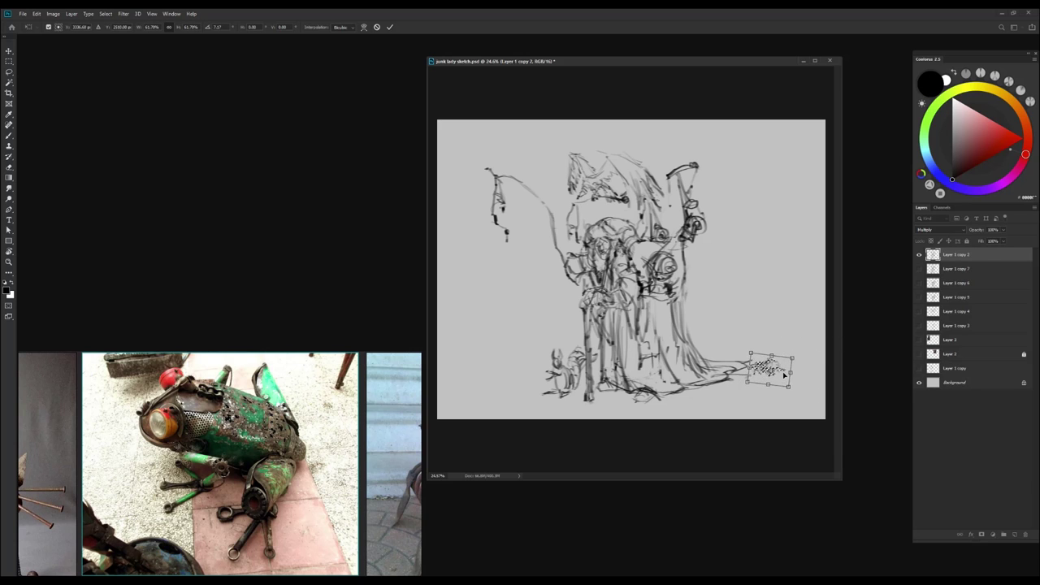
pyautogui.press('Return')
pyautogui.press('e')
pyautogui.press('b')
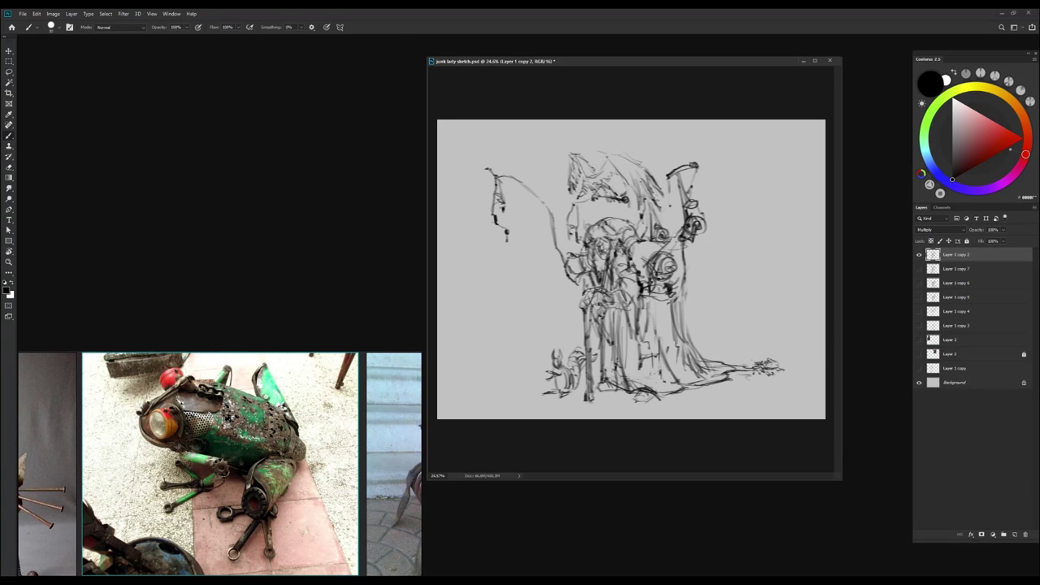
# Flip the canvas horizontally and add a few loose strokes above the train's trailing end
pyautogui.hotkey('ctrl', 'shift', 'h')
pyautogui.moveTo(549, 355); pyautogui.dragTo(515, 363)
pyautogui.moveTo(535, 359); pyautogui.dragTo(513, 370)
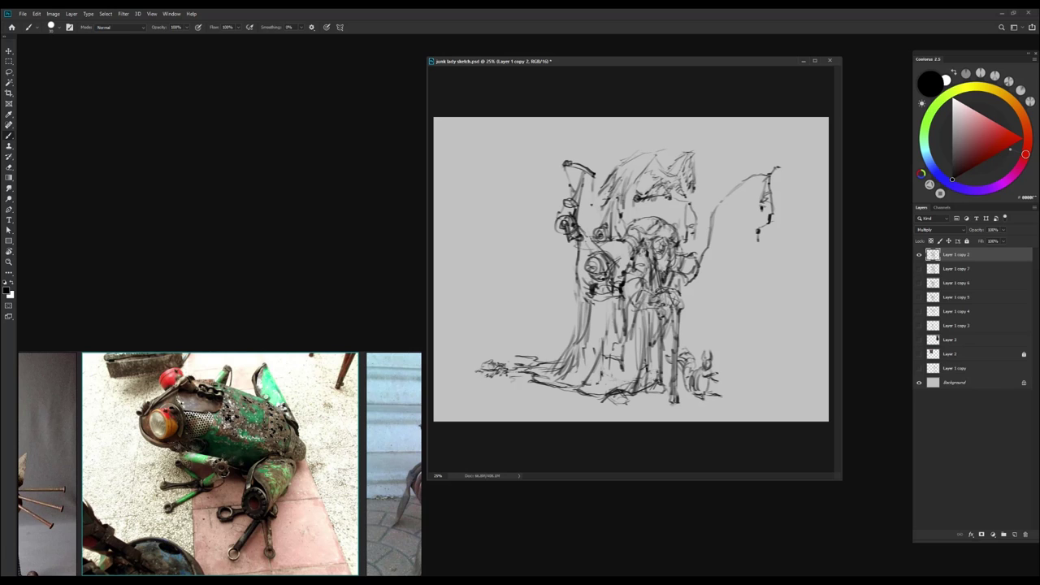
# Draw a small junk butterfly on the tip of the curved pole from the butterfly reference and reshape its wings
pyautogui.hotkey('ctrl', '0')
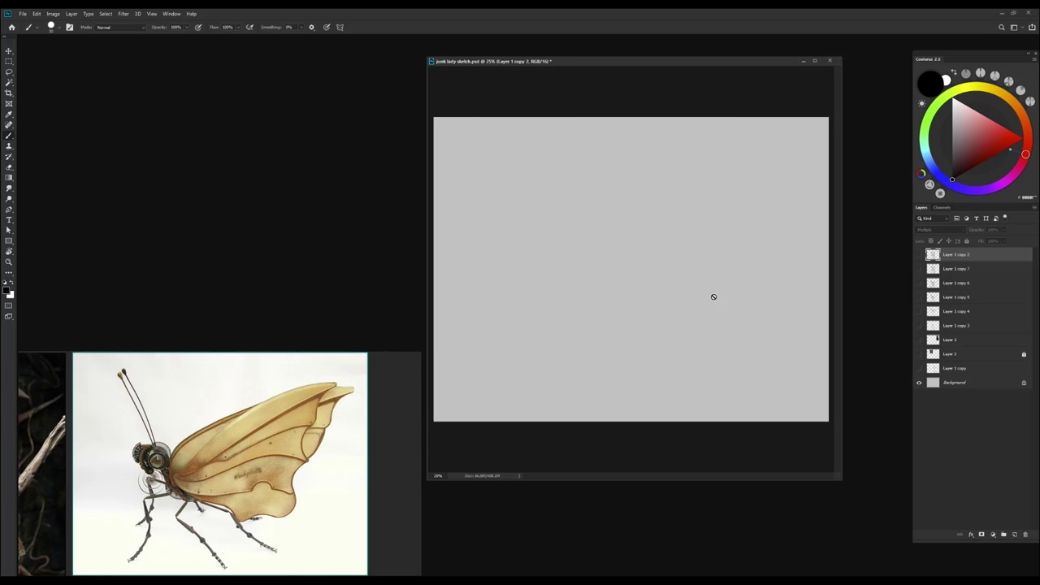
pyautogui.moveTo(794, 140)
pyautogui.mouseDown()
pyautogui.moveTo(804, 136)
pyautogui.moveTo(807, 154)
pyautogui.moveTo(785, 139)
pyautogui.mouseUp()
pyautogui.press('l')
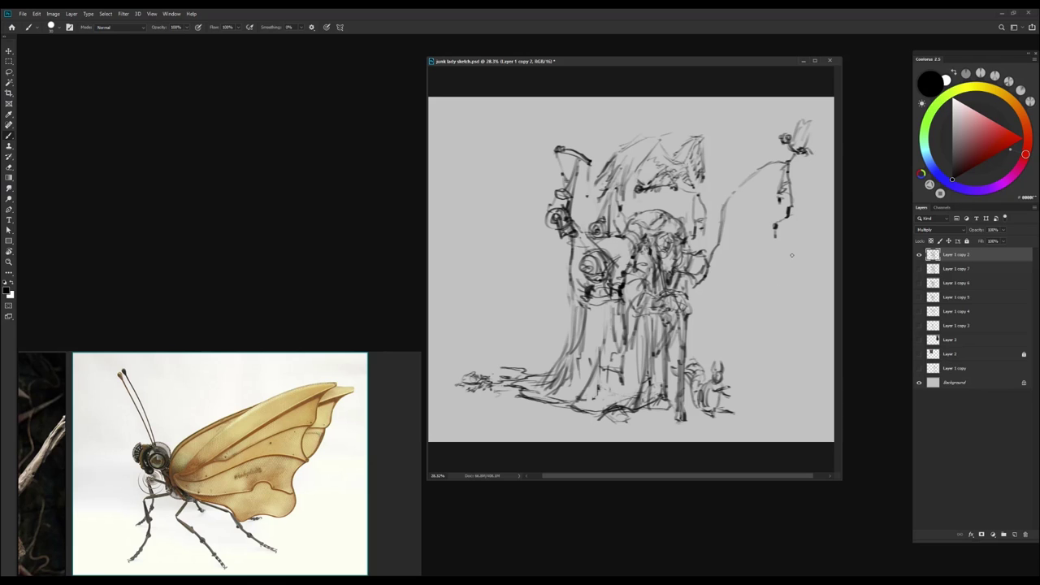
pyautogui.moveTo(800, 102)
pyautogui.mouseDown()
pyautogui.moveTo(825, 111)
pyautogui.moveTo(801, 140)
pyautogui.mouseUp()
pyautogui.hotkey('ctrl', 't')
pyautogui.press('Return')
pyautogui.press('b')
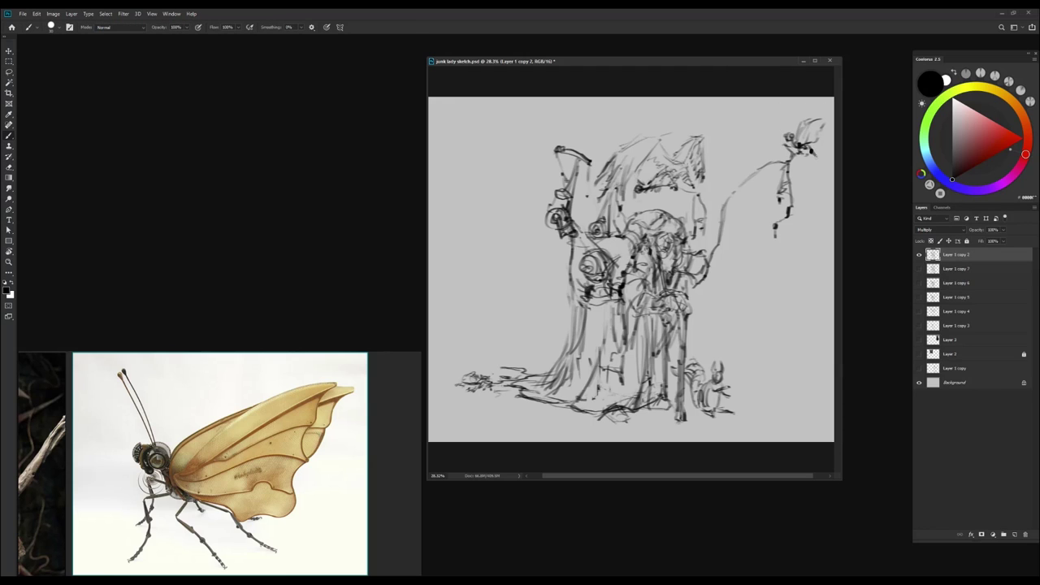
# Flip the canvas horizontally, draw the butterfly's antennae, and enlarge its wings with a selection transform
pyautogui.press('h')
pyautogui.moveTo(479, 128); pyautogui.dragTo(493, 116)
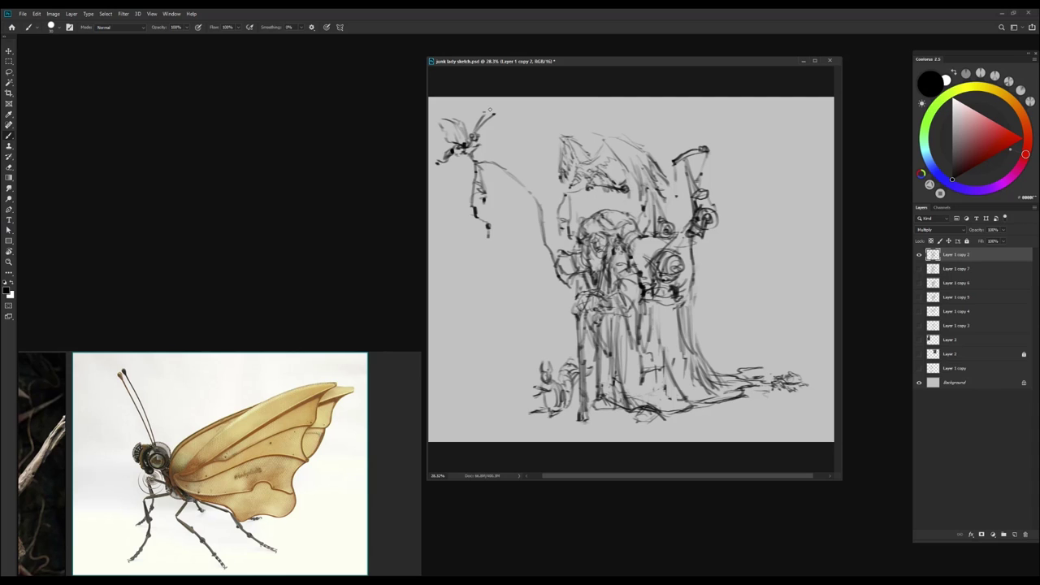
pyautogui.press('l')
pyautogui.moveTo(478, 138)
pyautogui.mouseDown()
pyautogui.moveTo(467, 115)
pyautogui.moveTo(431, 92)
pyautogui.mouseUp()
pyautogui.hotkey('ctrl', 't')
pyautogui.hscroll(-1, 467, 115)
pyautogui.press('Return')
pyautogui.hotkey('ctrl', 'd')
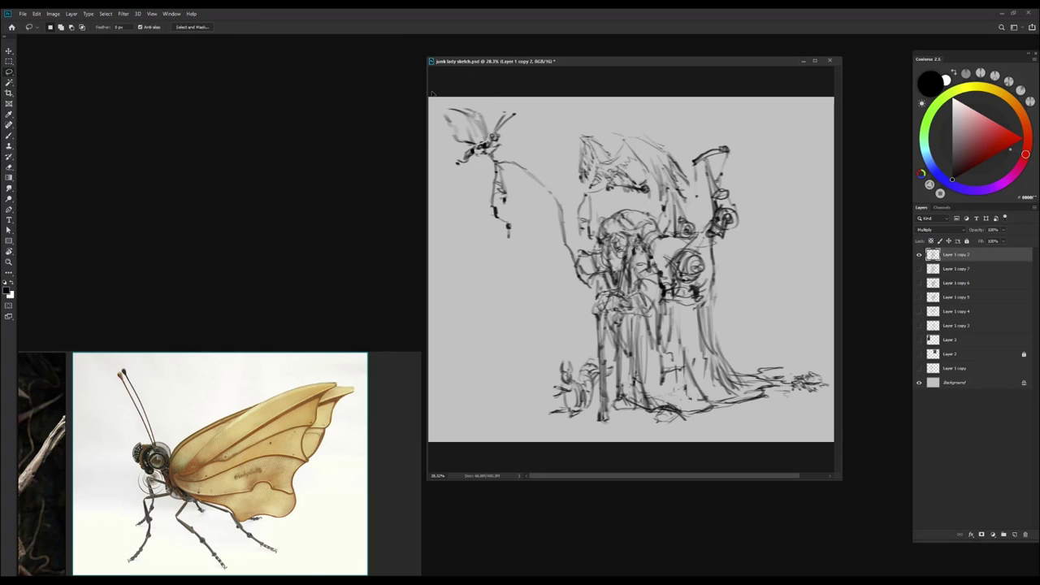
# Select the whole butterfly, shrink it towards the pole's tip, deselect it, and flip the canvas horizontally
pyautogui.press('b')
pyautogui.scroll(-2, 464, 181)
pyautogui.press('l')
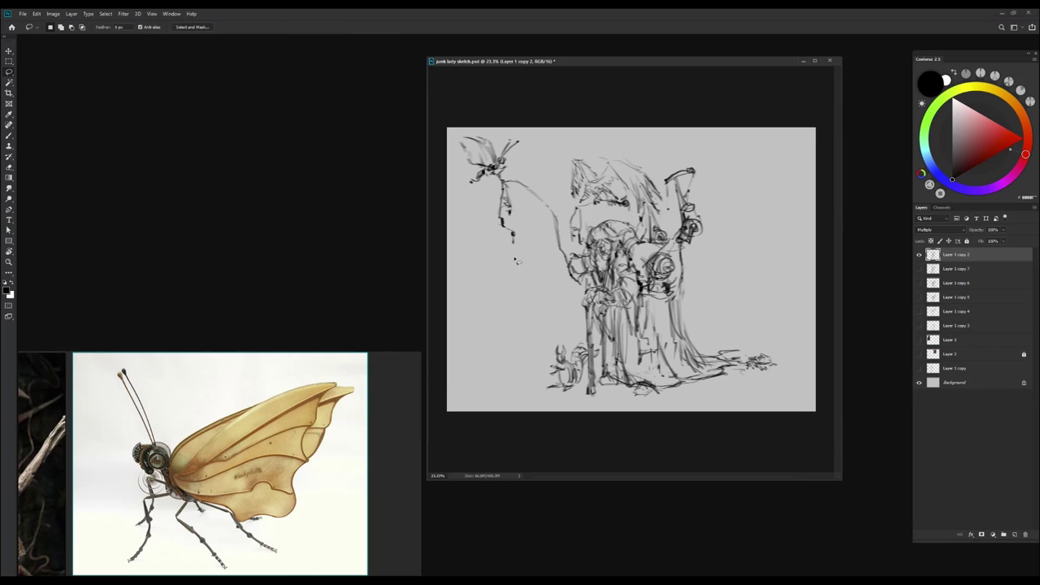
pyautogui.moveTo(471, 189); pyautogui.dragTo(516, 154)
pyautogui.press('v')
pyautogui.hotkey('ctrl', 't')
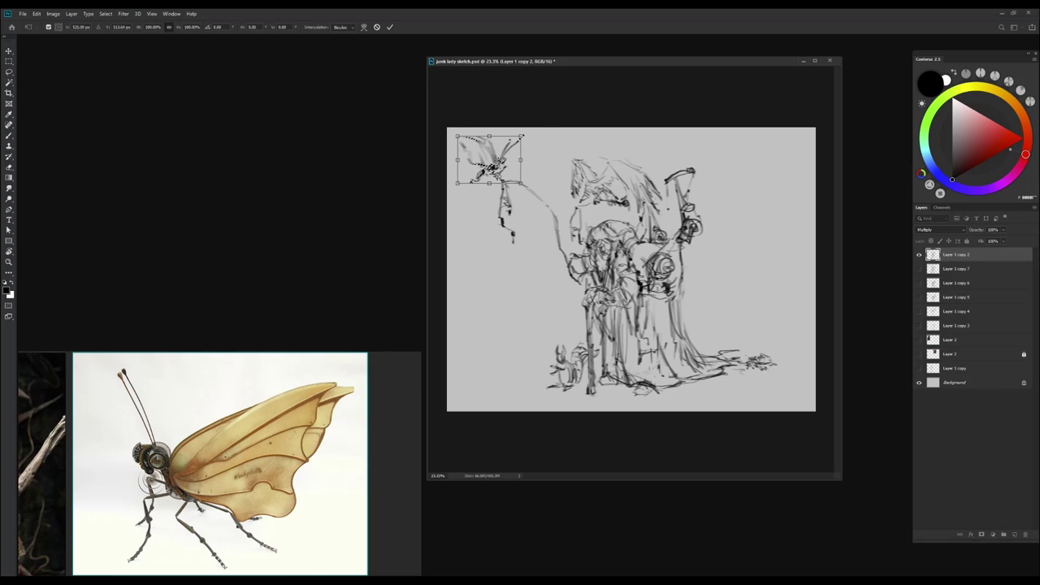
pyautogui.moveTo(456, 134); pyautogui.dragTo(475, 153)
pyautogui.press('Return')
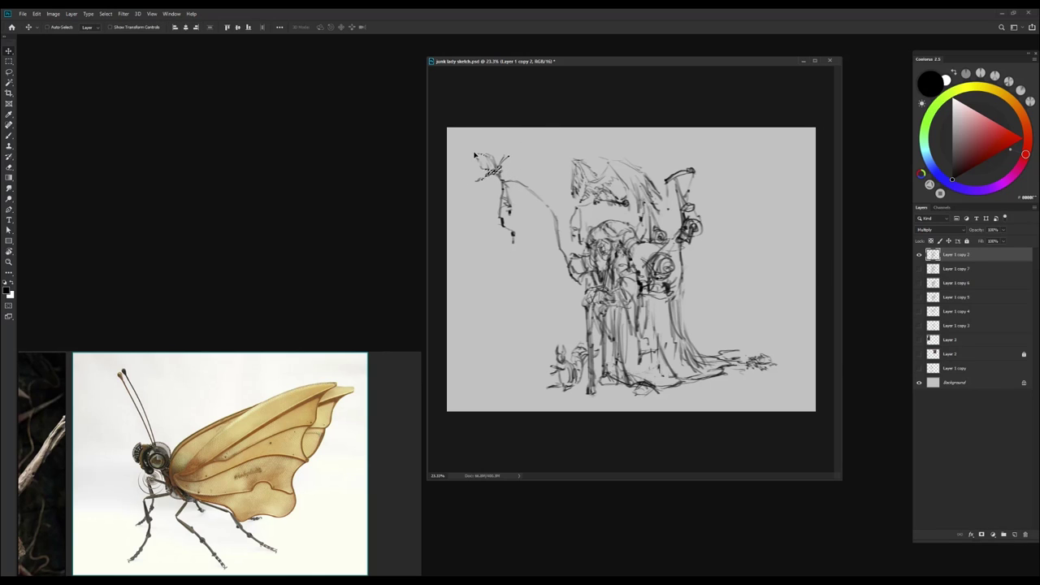
pyautogui.hotkey('ctrl', 'd')
pyautogui.press('b')
pyautogui.press('h')
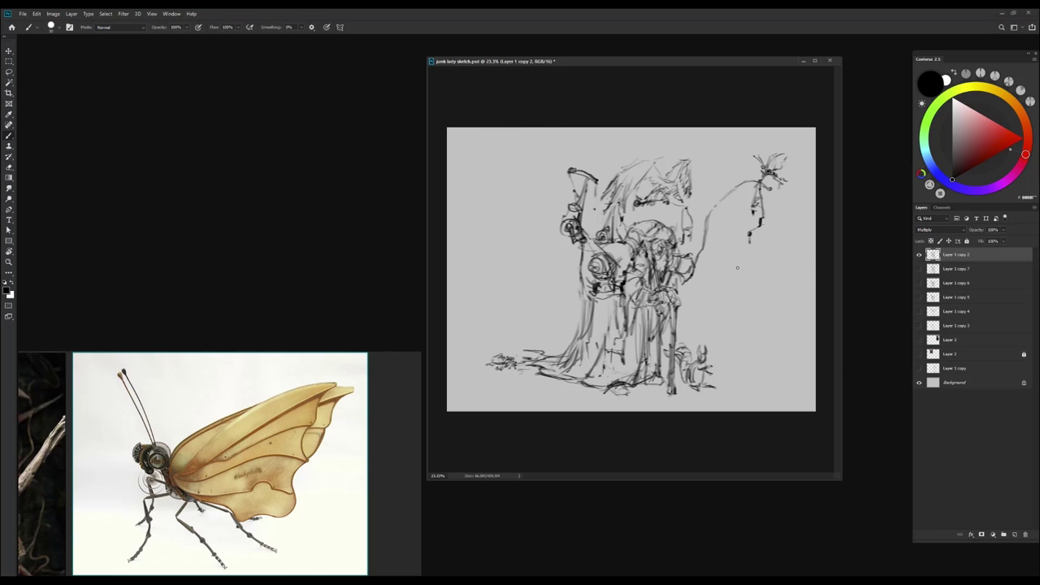
# Bring up the metal fish reference and sketch a short spur on the arch of the curved pole
pyautogui.scroll(-5, 178, 425)
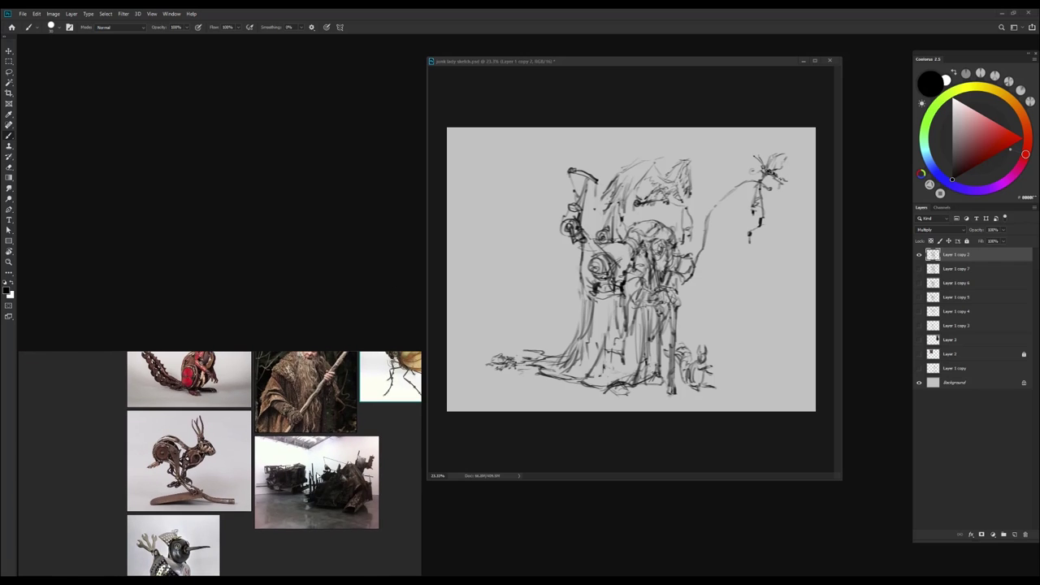
pyautogui.scroll(-8, 207, 513)
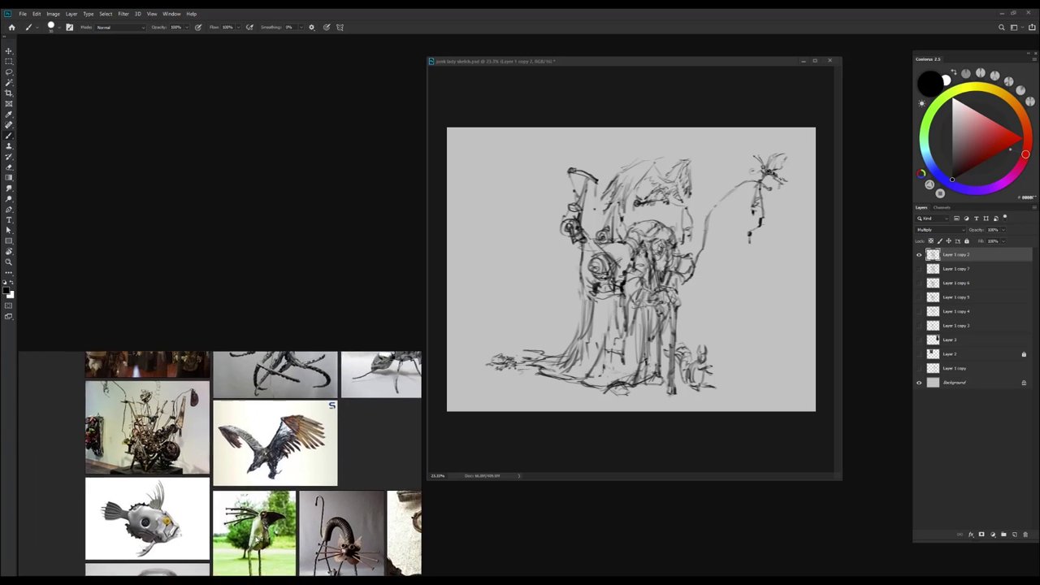
pyautogui.scroll(-8, 220, 464)
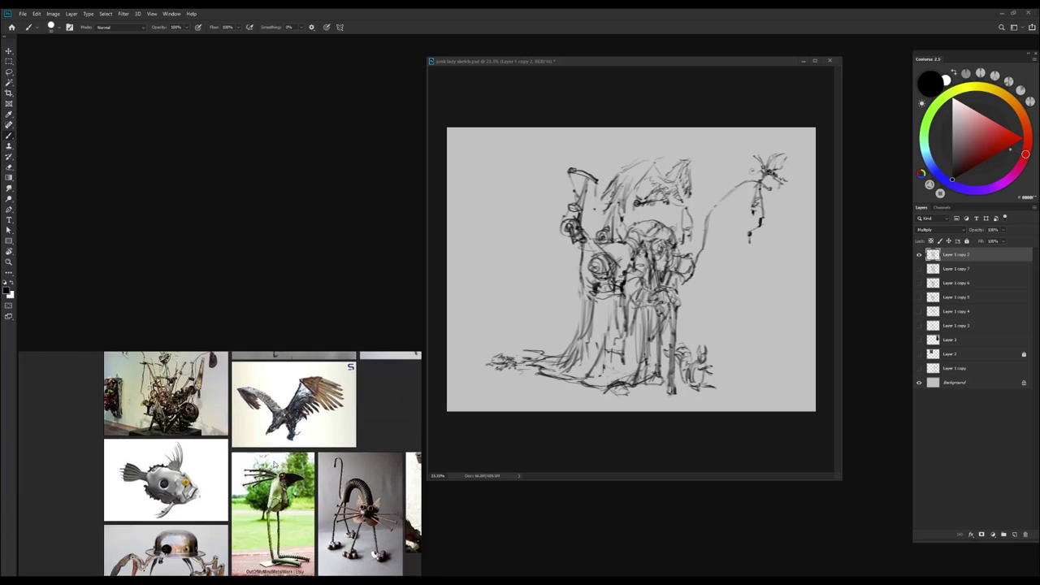
pyautogui.scroll(-10, 272, 516)
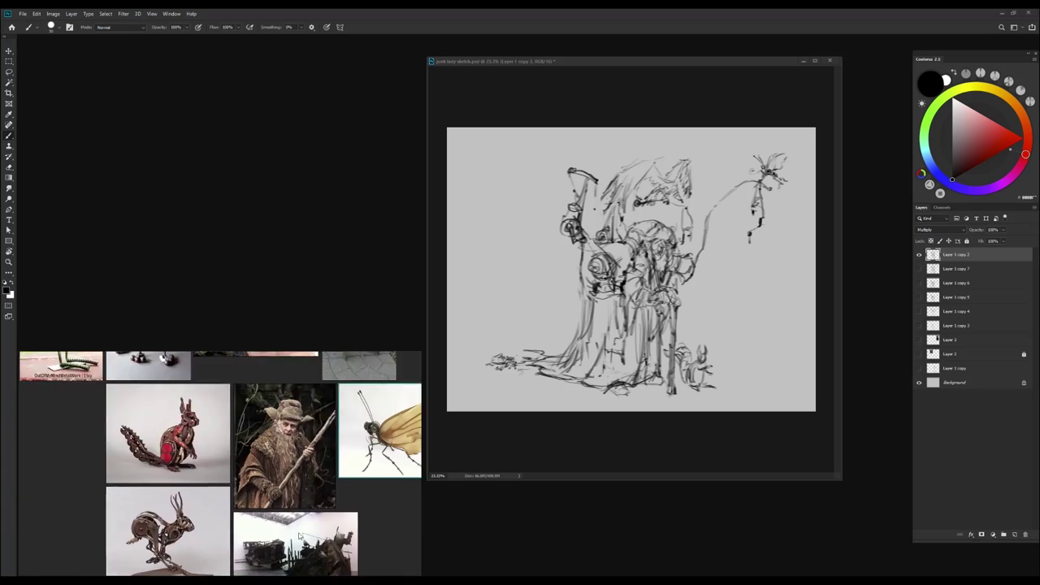
pyautogui.scroll(-6, 89, 480)
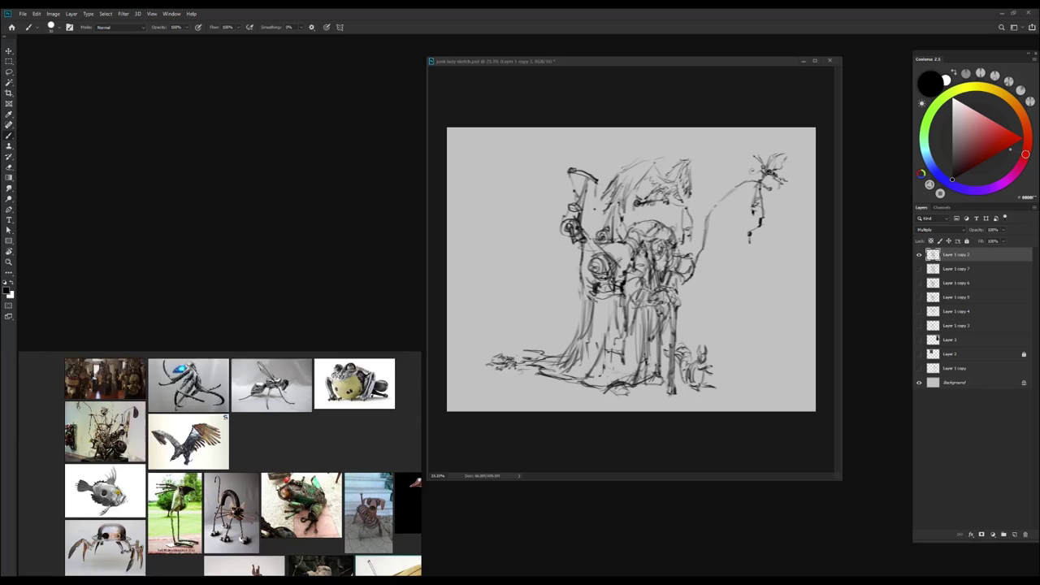
pyautogui.scroll(1, 715, 261)
pyautogui.moveTo(718, 200); pyautogui.dragTo(735, 193)
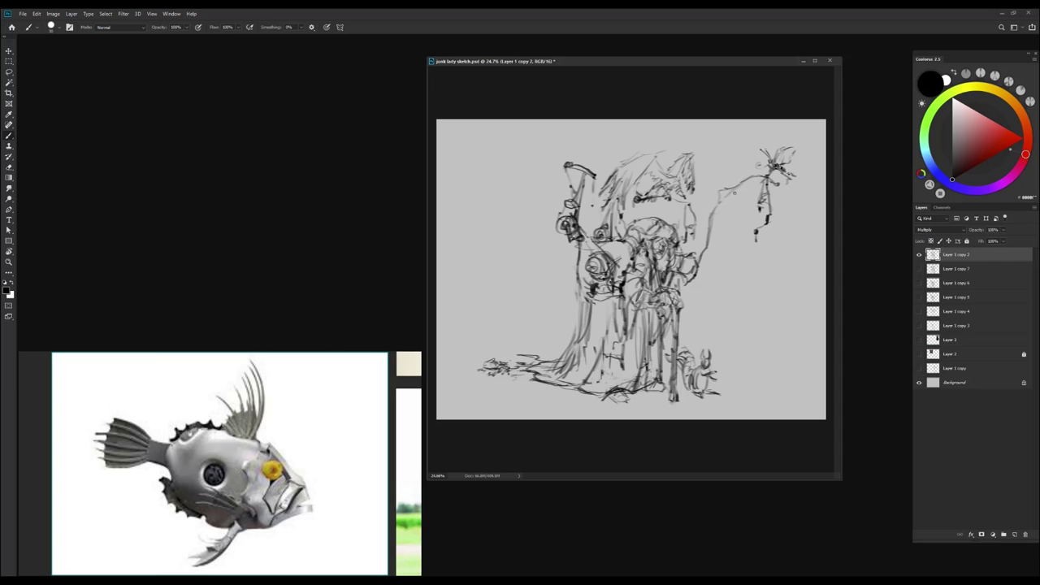
pyautogui.hotkey('ctrl', '+')
pyautogui.hotkey('ctrl', '+')
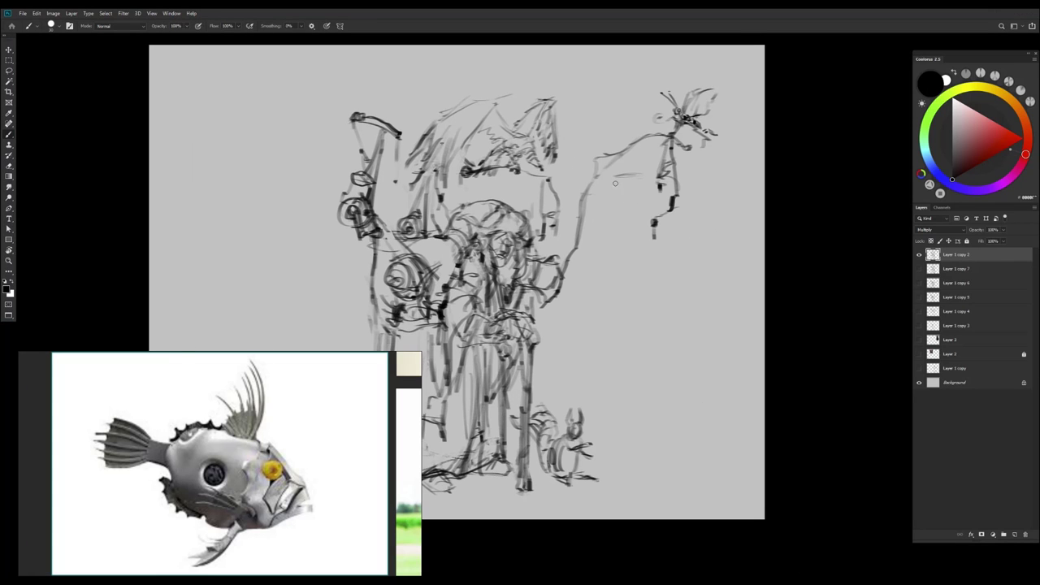
# Draw a round bowl beneath the pole's arch, flip the canvas horizontally, and clear the old hanging scrap around it
pyautogui.moveTo(614, 173)
pyautogui.mouseDown()
pyautogui.moveTo(617, 232)
pyautogui.moveTo(654, 227)
pyautogui.mouseUp()
pyautogui.press('h')
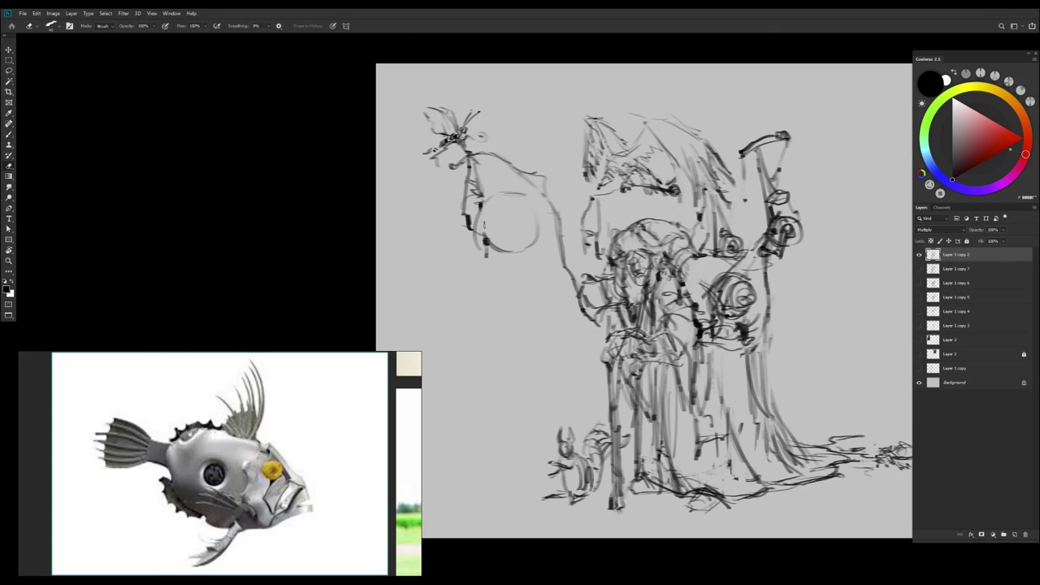
pyautogui.moveTo(485, 243)
pyautogui.mouseDown()
pyautogui.moveTo(523, 253)
pyautogui.moveTo(532, 195)
pyautogui.moveTo(536, 248)
pyautogui.mouseUp()
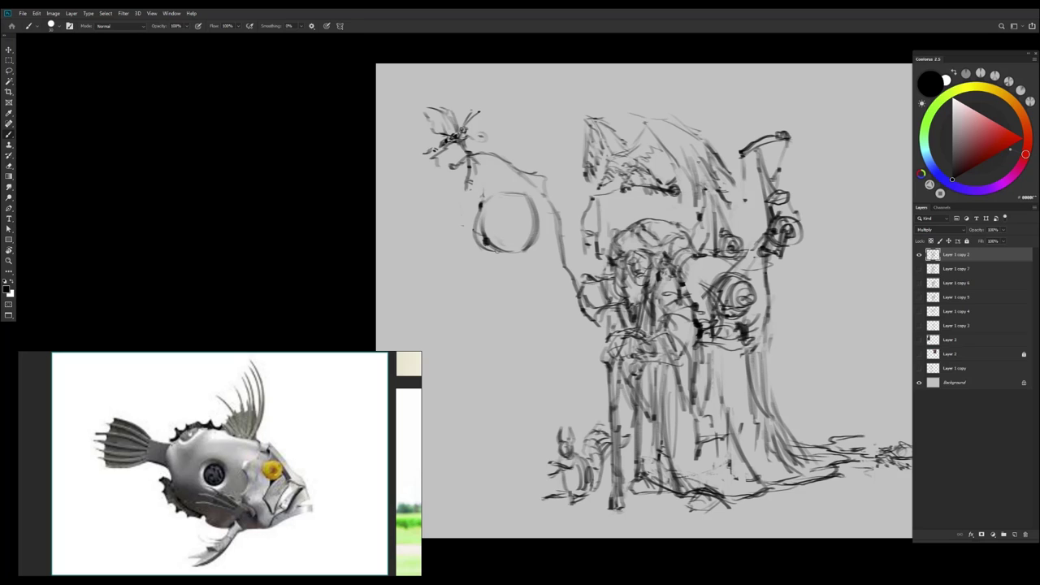
pyautogui.press('e')
pyautogui.moveTo(532, 202); pyautogui.dragTo(532, 243)
# Select the round bowl, rotate it slightly counterclockwise, and deselect it
pyautogui.press('l')
pyautogui.moveTo(504, 183); pyautogui.dragTo(545, 258)
pyautogui.hotkey('ctrl', 't')
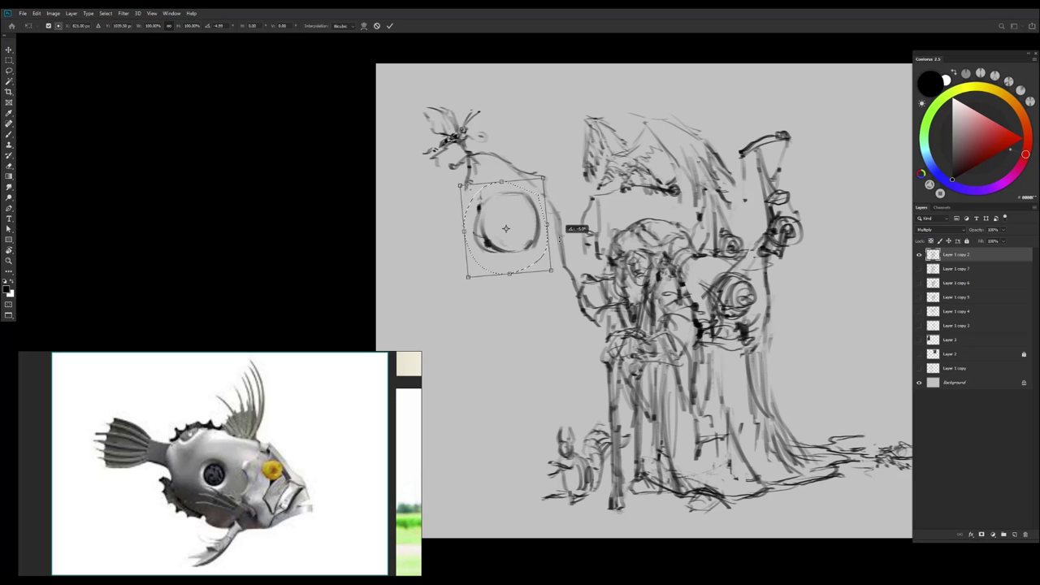
pyautogui.press('Return')
pyautogui.hotkey('ctrl', 'd')
# Clean up the bowl's outline and draw its hanger, water line, side knobs, and a ringed pendant below
pyautogui.press('e')
pyautogui.moveTo(475, 218)
pyautogui.mouseDown()
pyautogui.moveTo(484, 257)
pyautogui.moveTo(532, 238)
pyautogui.moveTo(510, 282)
pyautogui.moveTo(508, 357)
pyautogui.mouseUp()
pyautogui.press('b')
pyautogui.moveTo(498, 190)
pyautogui.mouseDown()
pyautogui.moveTo(536, 208)
pyautogui.moveTo(492, 213)
pyautogui.moveTo(506, 205)
pyautogui.moveTo(513, 235)
pyautogui.moveTo(523, 182)
pyautogui.moveTo(500, 161)
pyautogui.mouseUp()
pyautogui.moveTo(512, 184); pyautogui.dragTo(523, 174)
pyautogui.moveTo(494, 169); pyautogui.dragTo(502, 158)
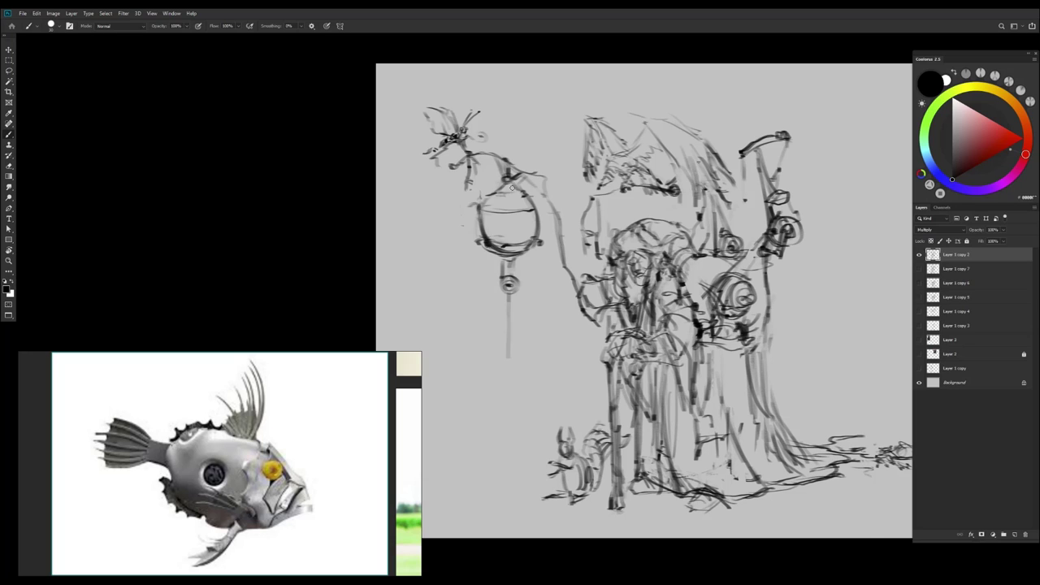
# Strengthen the bowl's rim and sketch a small junk fish inside it from the fish reference
pyautogui.scroll(2, 514, 210)
pyautogui.moveTo(477, 203)
pyautogui.mouseDown()
pyautogui.moveTo(532, 207)
pyautogui.moveTo(536, 248)
pyautogui.mouseUp()
pyautogui.moveTo(476, 218); pyautogui.dragTo(480, 244)
pyautogui.moveTo(479, 252)
pyautogui.mouseDown()
pyautogui.moveTo(536, 255)
pyautogui.moveTo(512, 241)
pyautogui.moveTo(518, 225)
pyautogui.moveTo(529, 230)
pyautogui.moveTo(515, 202)
pyautogui.moveTo(492, 247)
pyautogui.moveTo(493, 216)
pyautogui.moveTo(525, 228)
pyautogui.moveTo(503, 208)
pyautogui.moveTo(487, 236)
pyautogui.moveTo(534, 216)
pyautogui.moveTo(502, 203)
pyautogui.mouseUp()
pyautogui.press('l')
pyautogui.press('b')
pyautogui.hotkey('ctrl', 'd')
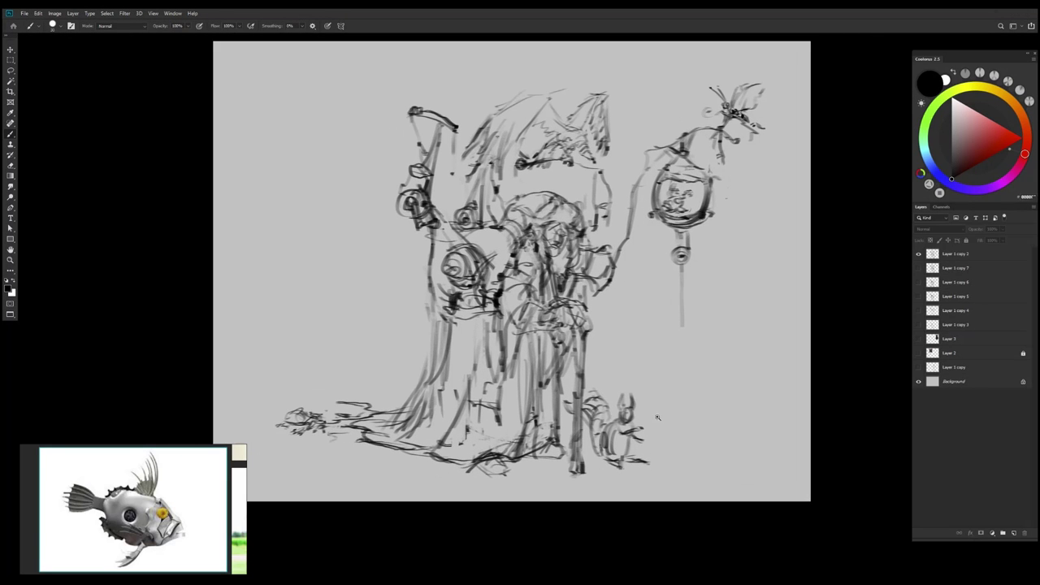
# Duplicate the sketch layer and bring up the long-beaked metal bird reference
pyautogui.scroll(-3, 138, 555)
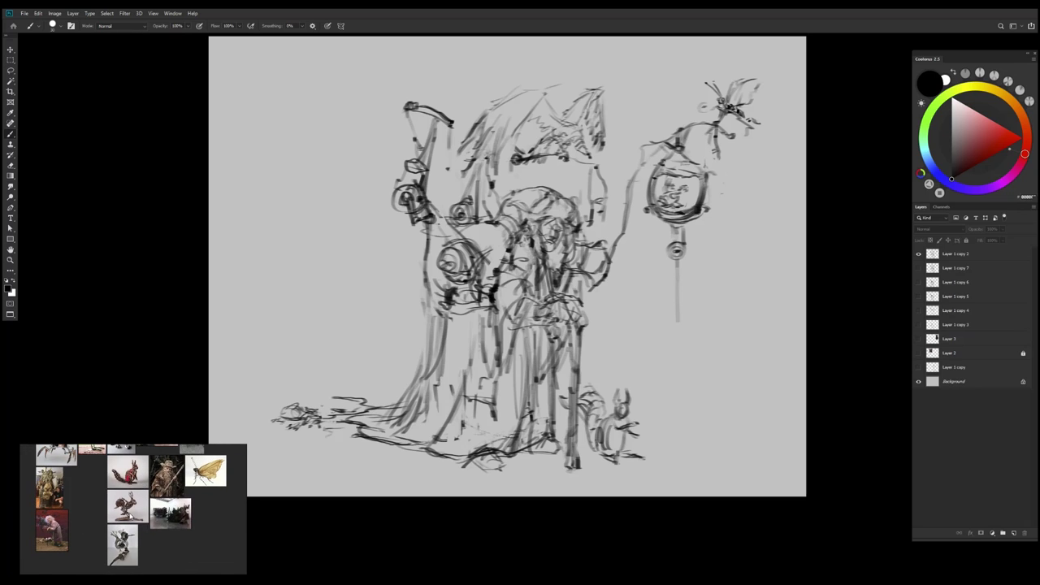
pyautogui.click(919, 254)
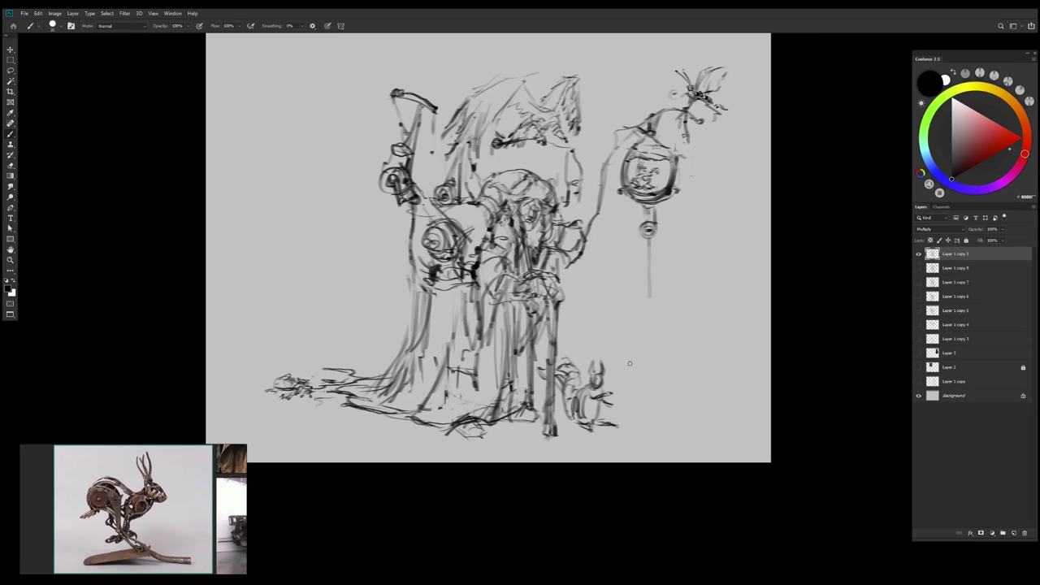
pyautogui.moveTo(623, 397); pyautogui.dragTo(677, 399)
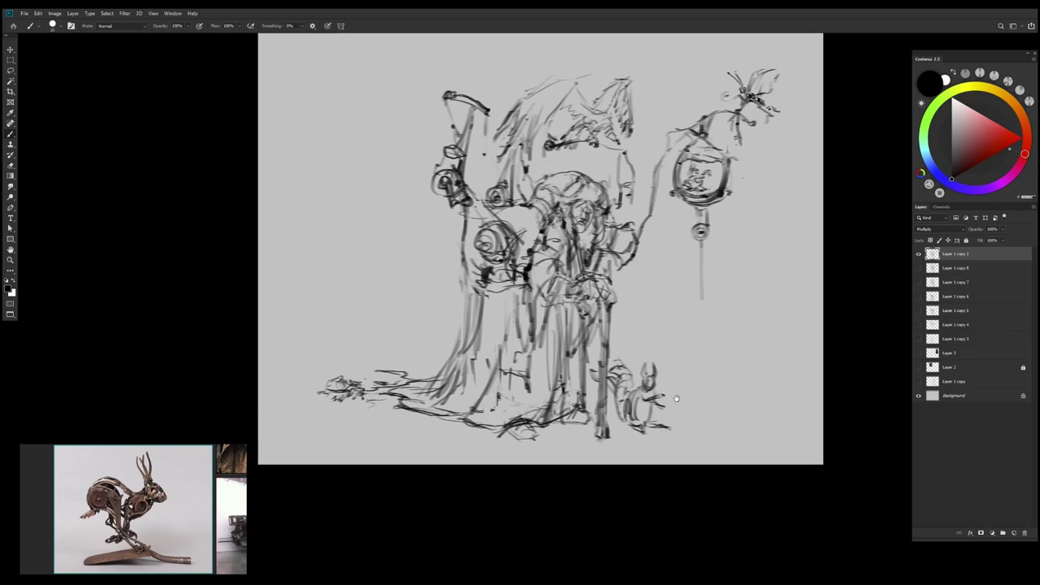
pyautogui.click(148, 523)
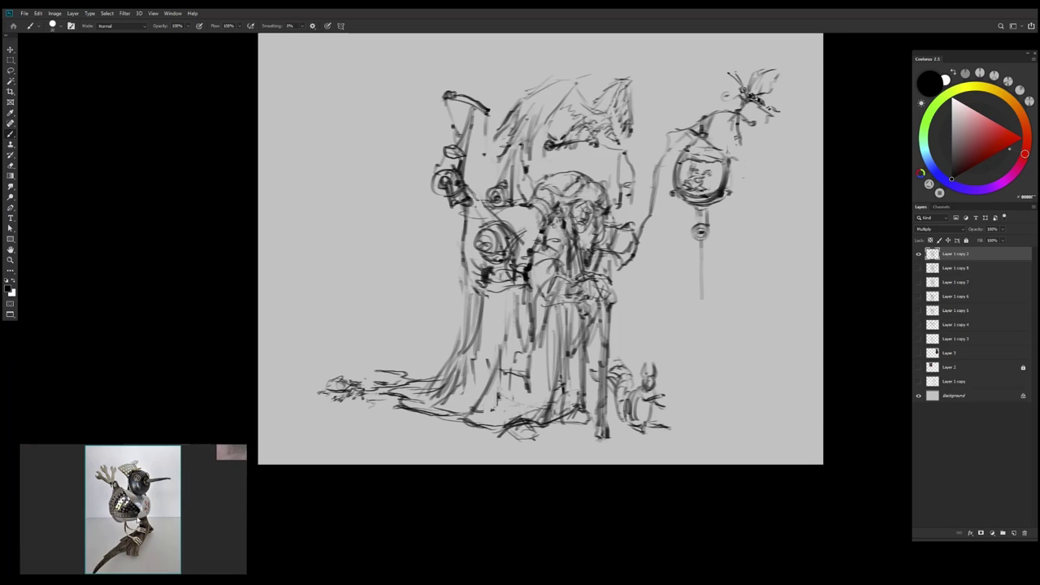
pyautogui.moveTo(427, 214); pyautogui.dragTo(419, 269)
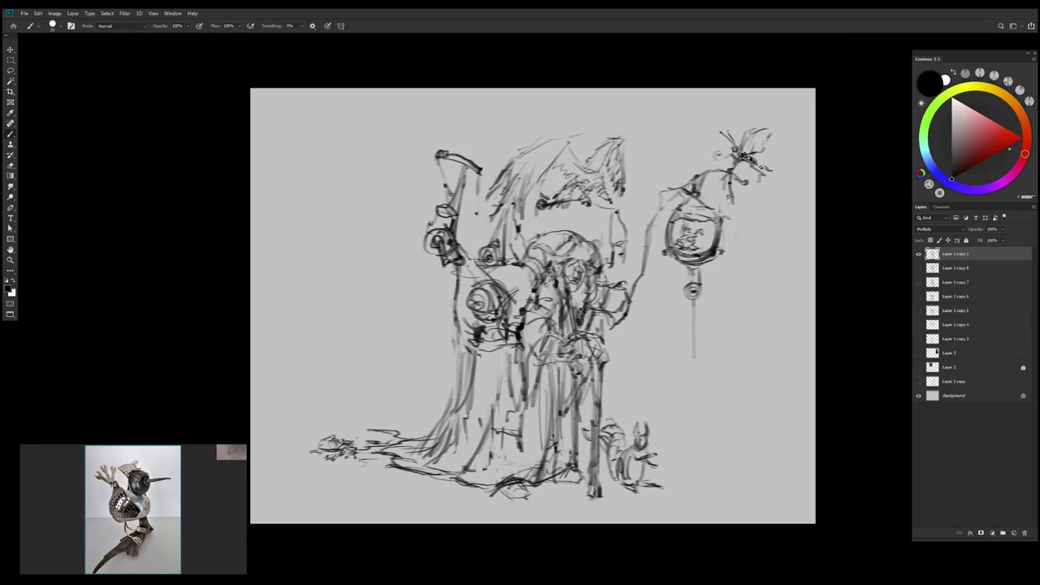
# Flip the canvas horizontally and sketch a perch with the first bird strokes beside the scrap-laden pole
pyautogui.moveTo(433, 228)
pyautogui.mouseDown()
pyautogui.moveTo(372, 221)
pyautogui.moveTo(386, 198)
pyautogui.moveTo(429, 195)
pyautogui.mouseUp()
pyautogui.press('h')
pyautogui.moveTo(671, 239); pyautogui.dragTo(674, 225)
# Select and transform the bird strokes above the perch, deselect them, and fill in the bird's head, beak, and body
pyautogui.press('l')
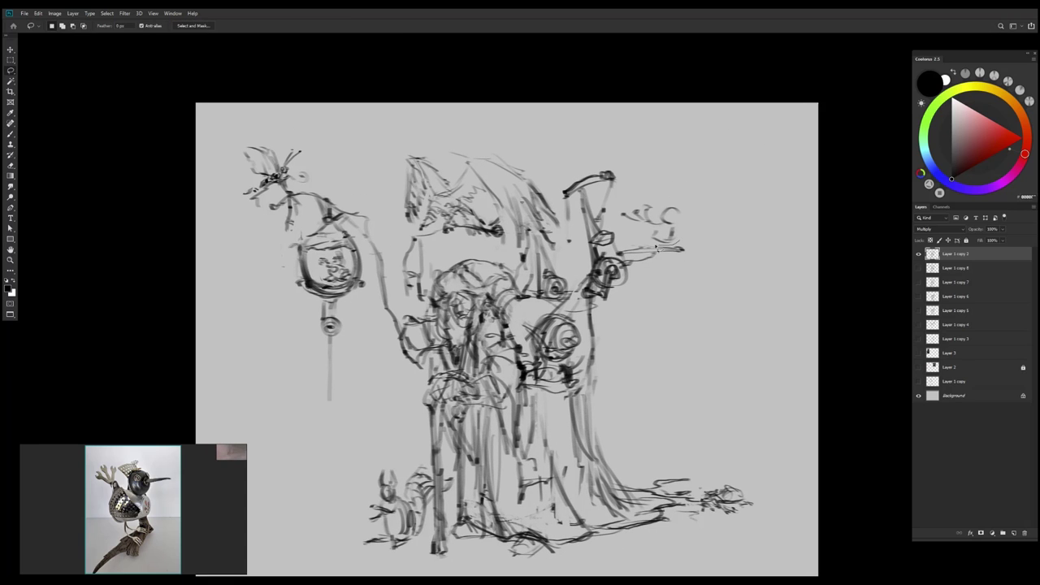
pyautogui.hotkey('ctrl', 't')
pyautogui.moveTo(613, 195)
pyautogui.mouseDown()
pyautogui.moveTo(626, 242)
pyautogui.moveTo(677, 239)
pyautogui.moveTo(694, 213)
pyautogui.moveTo(666, 236)
pyautogui.moveTo(685, 249)
pyautogui.mouseUp()
pyautogui.press('Return')
pyautogui.hotkey('ctrl', 'd')
pyautogui.press('b')
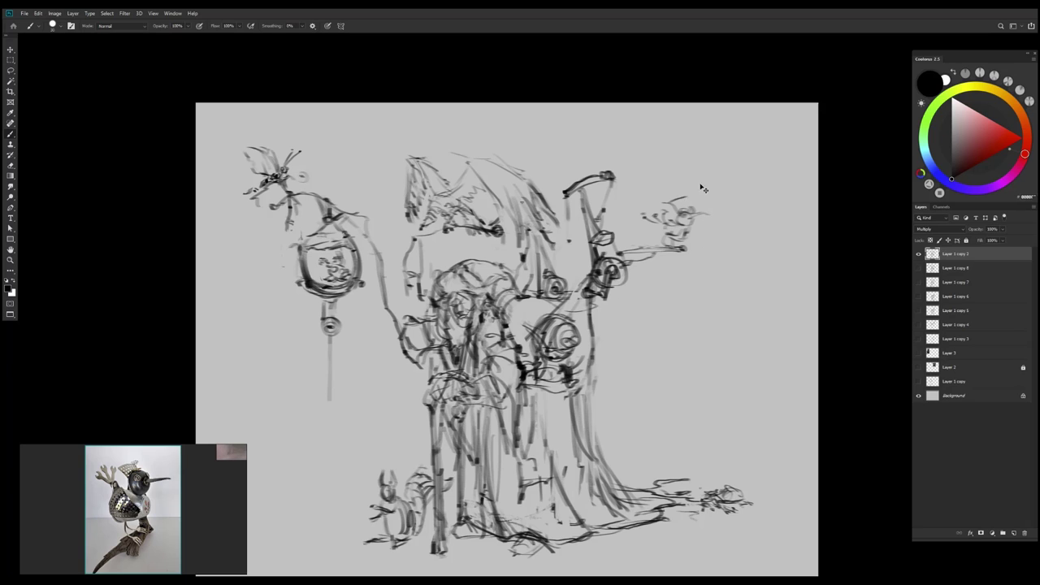
pyautogui.scroll(1, 690, 217)
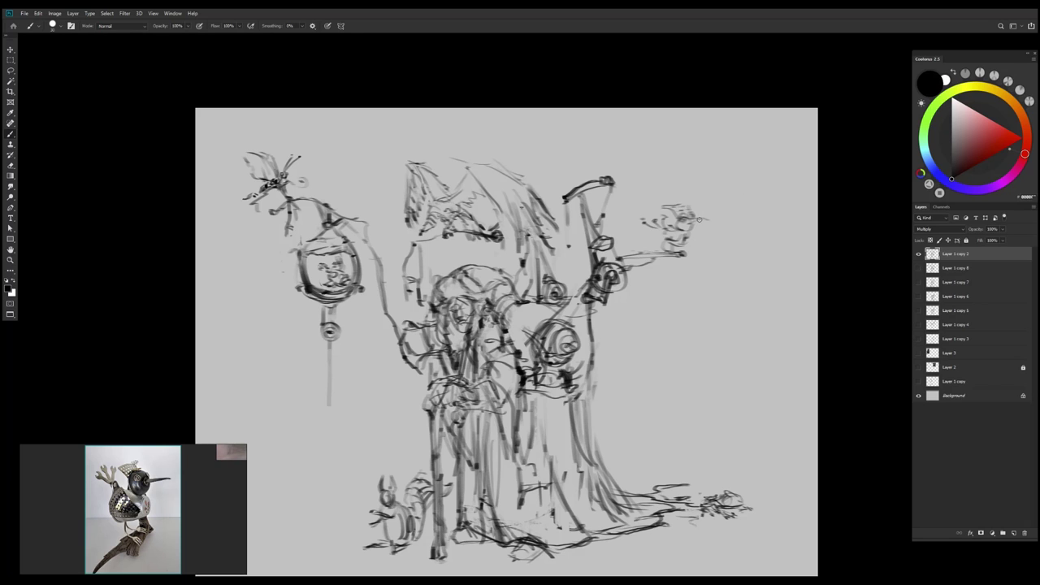
# Browse the junk-animal references to the metal cat sculpture and flip the canvas horizontally
pyautogui.scroll(-5, 770, 174)
pyautogui.scroll(-4, 162, 529)
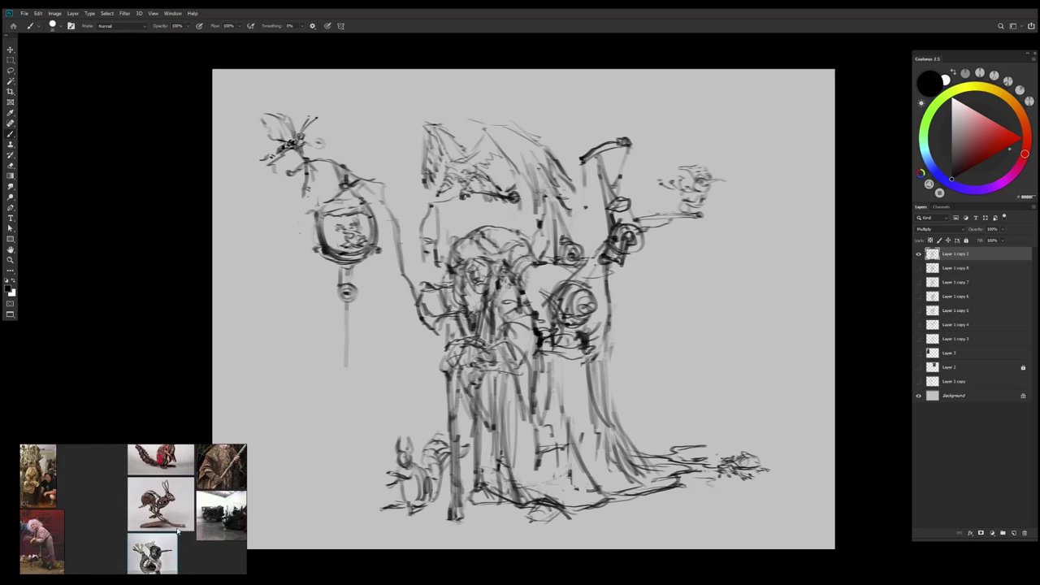
pyautogui.scroll(2, 162, 528)
pyautogui.scroll(2, 163, 528)
pyautogui.scroll(-1, 731, 330)
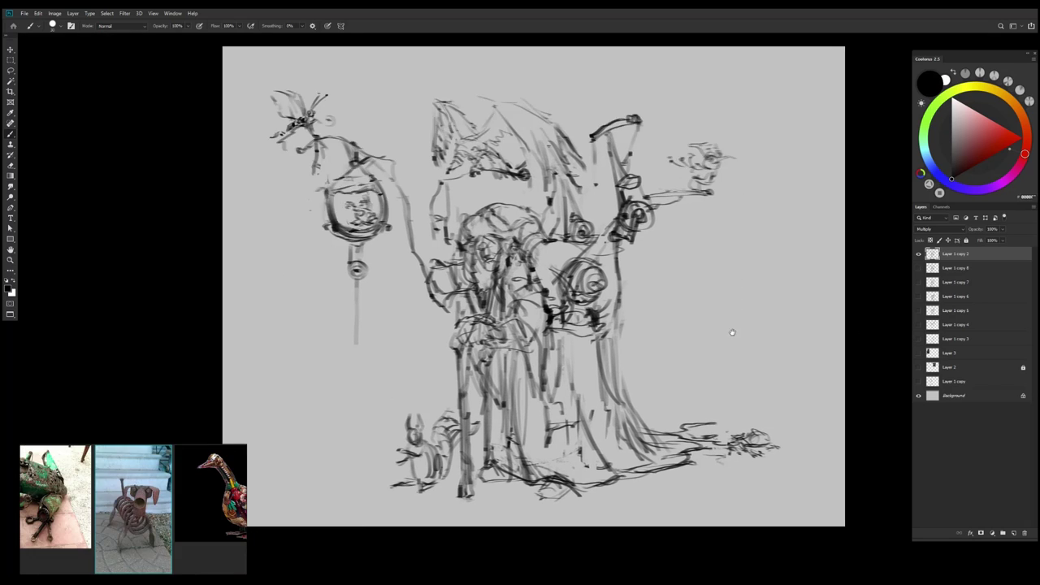
pyautogui.press('h')
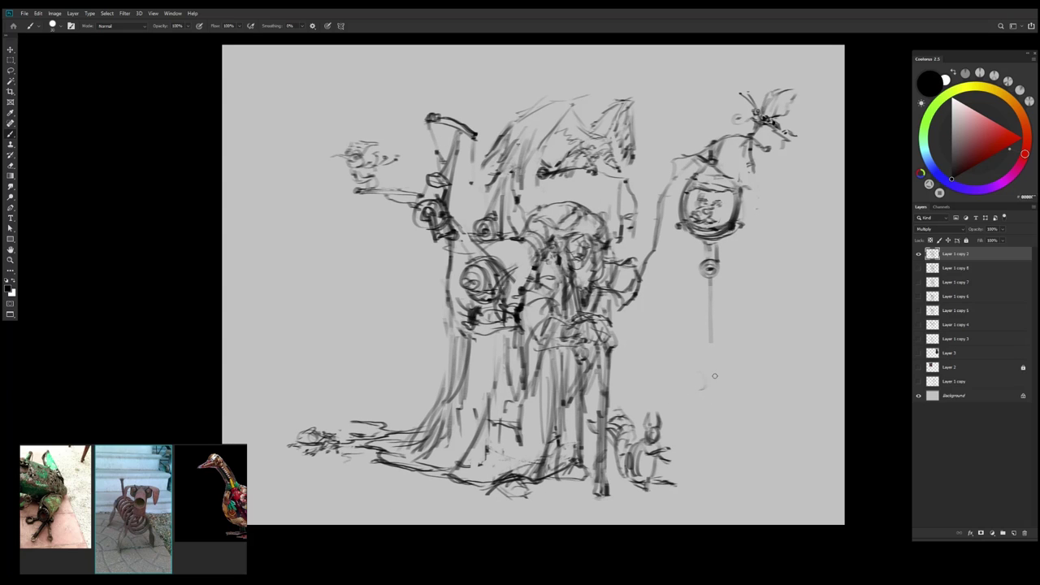
pyautogui.moveTo(704, 399)
pyautogui.mouseDown()
pyautogui.moveTo(713, 444)
pyautogui.moveTo(698, 454)
pyautogui.moveTo(689, 426)
pyautogui.moveTo(683, 466)
pyautogui.moveTo(705, 481)
pyautogui.mouseUp()
pyautogui.press('l')
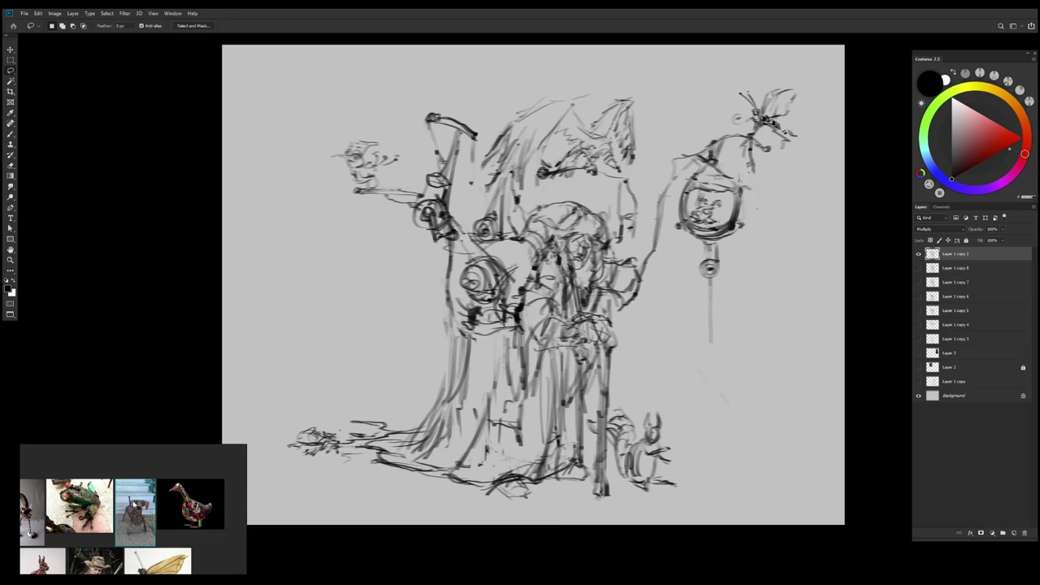
pyautogui.moveTo(677, 331); pyautogui.dragTo(662, 218)
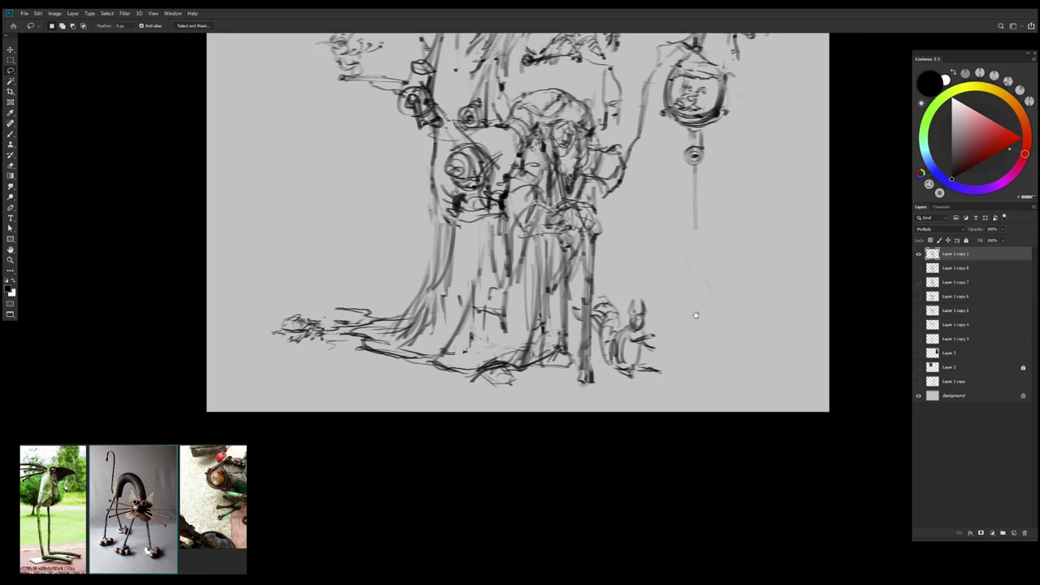
# Try a small circle for a junk cat's head in the empty space beside the squirrel
pyautogui.press('b')
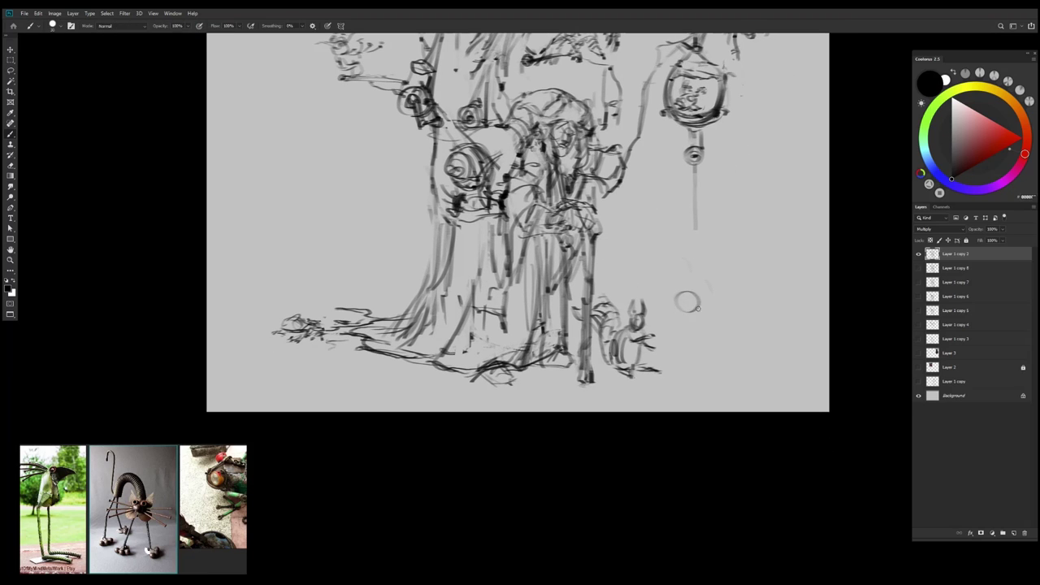
pyautogui.press('v')
pyautogui.moveTo(687, 302)
pyautogui.mouseDown()
pyautogui.moveTo(699, 289)
pyautogui.moveTo(694, 301)
pyautogui.mouseUp()
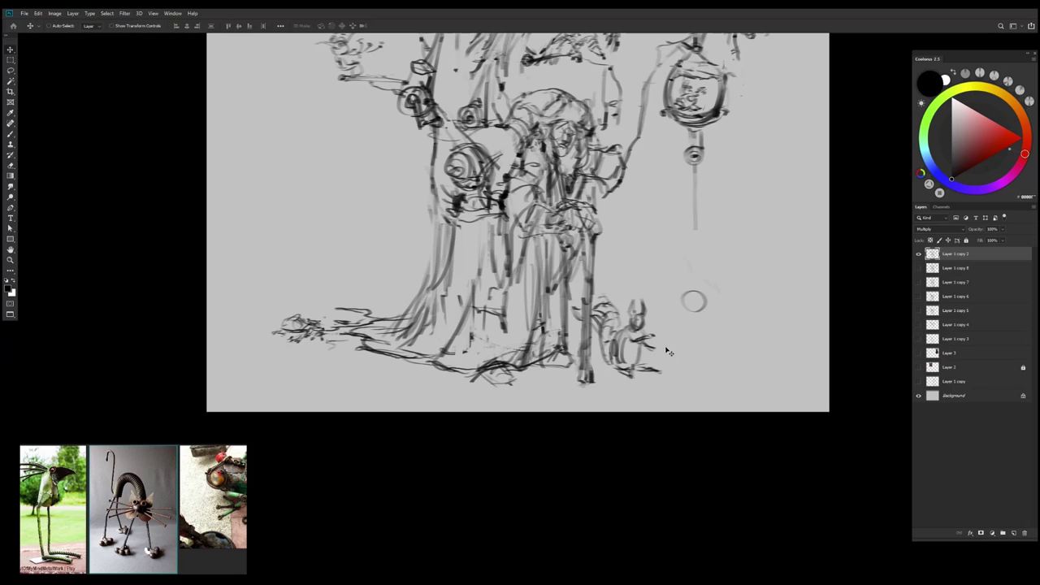
# Select the junk squirrel beside the staff, scale it down slightly, and deselect it
pyautogui.press('l')
pyautogui.moveTo(666, 351)
pyautogui.mouseDown()
pyautogui.moveTo(593, 380)
pyautogui.moveTo(650, 292)
pyautogui.moveTo(668, 350)
pyautogui.mouseUp()
pyautogui.hotkey('ctrl', 't')
pyautogui.moveTo(673, 290); pyautogui.dragTo(654, 297)
pyautogui.press('Return')
pyautogui.hotkey('ctrl', 'd')
pyautogui.press('v')
# Sketch the junk cat's ears, face, and long whiskers from the metal cat reference, and move the face away from the squirrel
pyautogui.press('b')
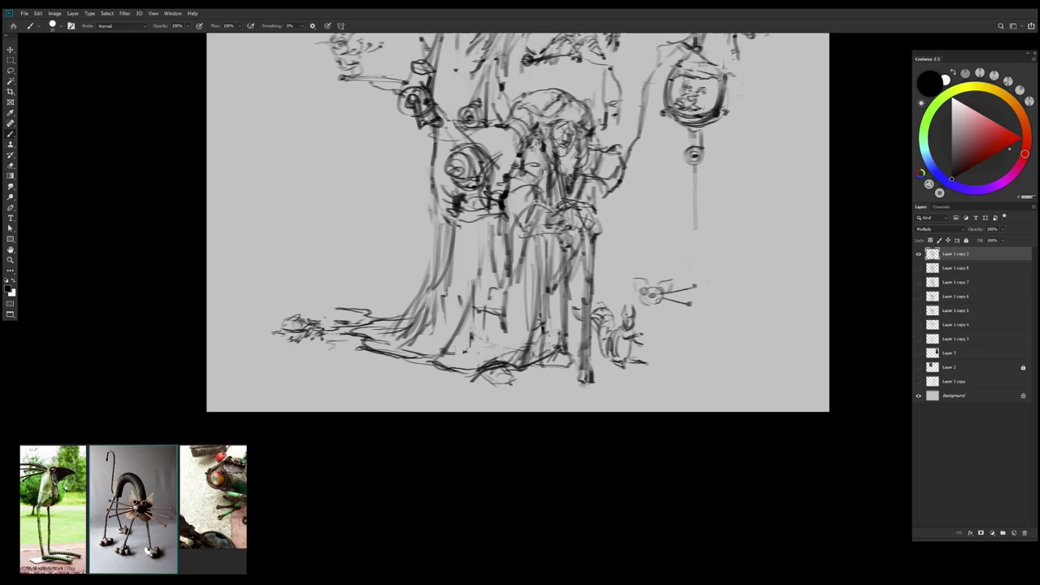
pyautogui.press('v')
pyautogui.moveTo(690, 294); pyautogui.dragTo(734, 299)
pyautogui.press('b')
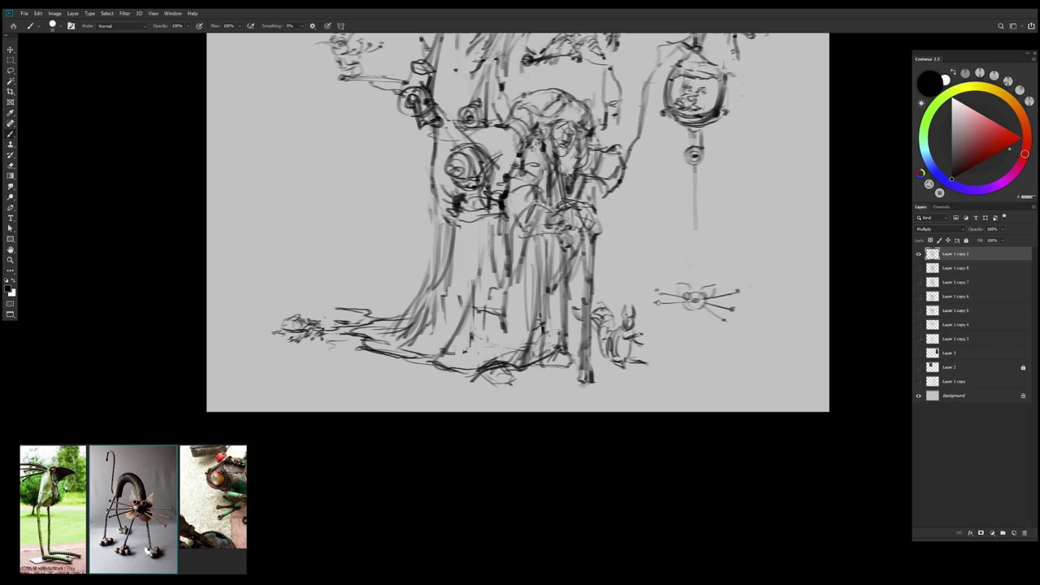
# Sketch the cat's chest, body, front legs, and rounded paws below its whiskered face
pyautogui.moveTo(667, 322); pyautogui.dragTo(676, 353)
pyautogui.moveTo(681, 300)
pyautogui.mouseDown()
pyautogui.moveTo(687, 307)
pyautogui.moveTo(664, 328)
pyautogui.mouseUp()
pyautogui.moveTo(669, 304)
pyautogui.mouseDown()
pyautogui.moveTo(691, 345)
pyautogui.moveTo(681, 354)
pyautogui.moveTo(715, 321)
pyautogui.moveTo(704, 355)
pyautogui.mouseUp()
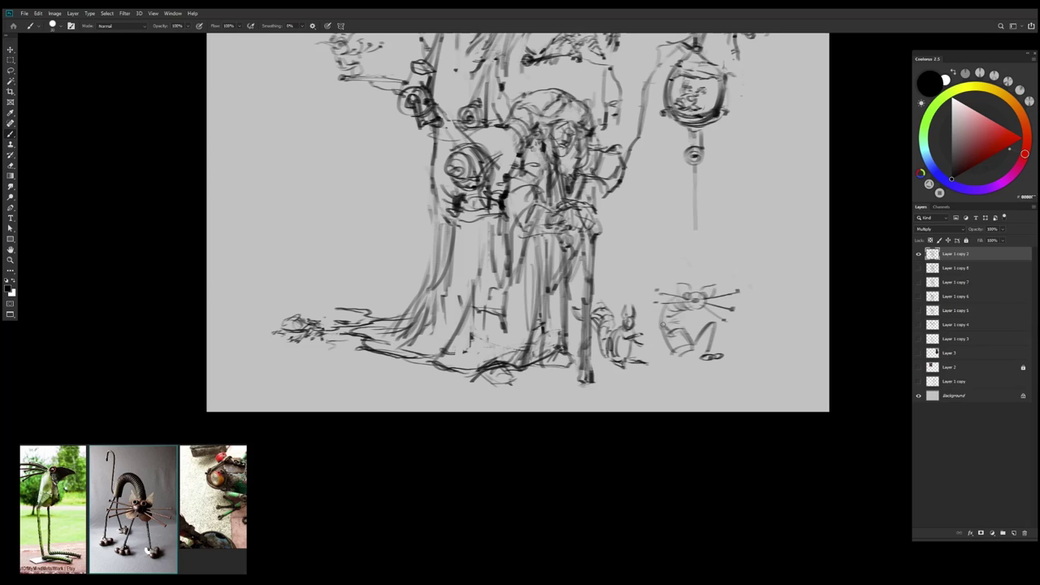
pyautogui.moveTo(661, 323); pyautogui.dragTo(668, 357)
pyautogui.moveTo(662, 359); pyautogui.dragTo(678, 356)
pyautogui.moveTo(692, 309)
pyautogui.mouseDown()
pyautogui.moveTo(678, 357)
pyautogui.moveTo(702, 368)
pyautogui.mouseUp()
# Flip the canvas back, shift the cat farther from the squirrel, and add its long curled tail
pyautogui.hotkey('ctrl', 'shift', 'h')
pyautogui.press('v')
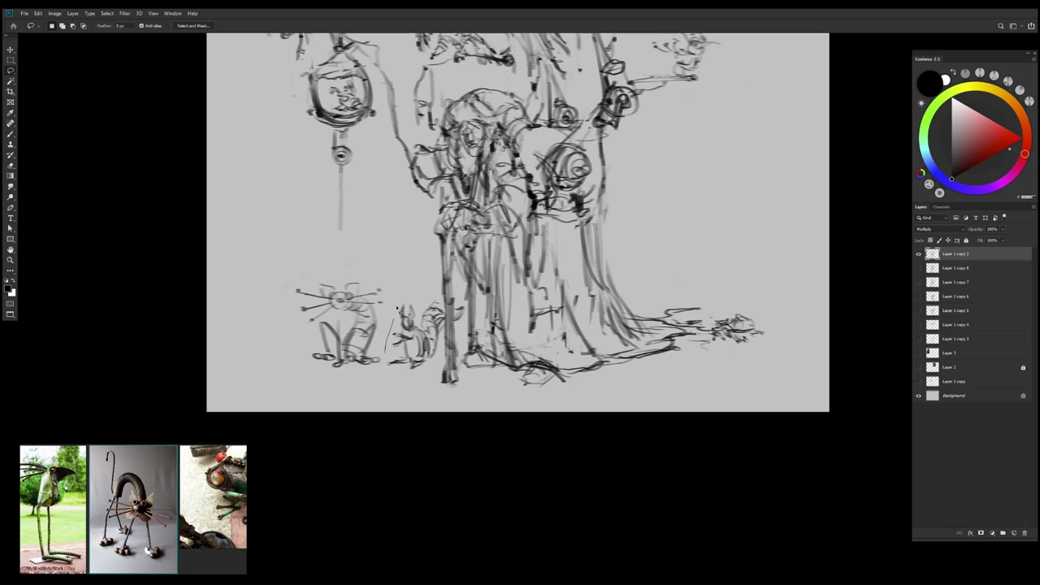
pyautogui.moveTo(378, 361); pyautogui.dragTo(357, 366)
pyautogui.hotkey('ctrl', 'd')
pyautogui.press('b')
pyautogui.moveTo(369, 287); pyautogui.dragTo(354, 358)
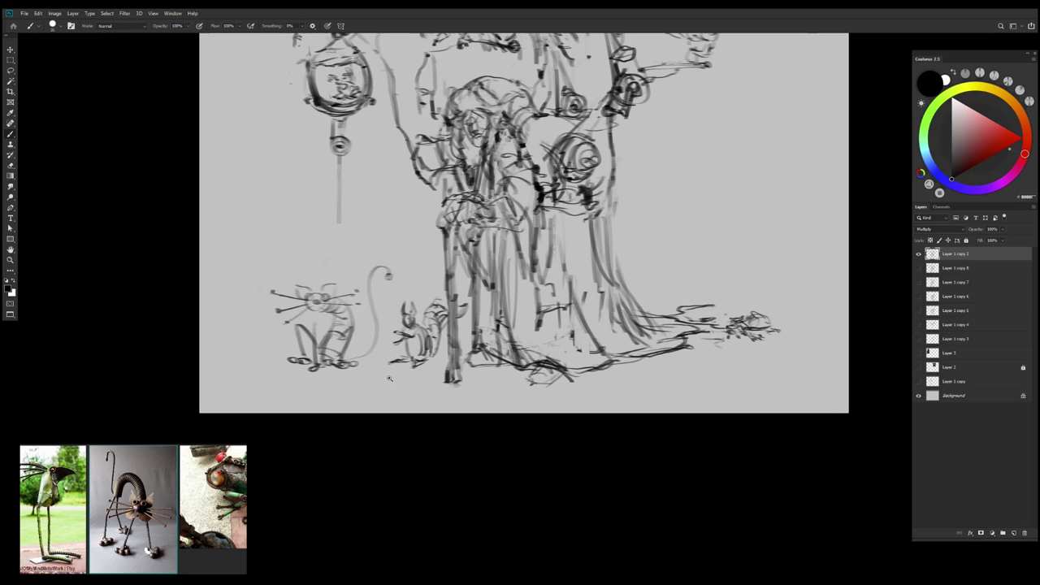
# Select the whole cat sketch and mirror it so the tail curls on the side away from the squirrel
pyautogui.press('l')
pyautogui.moveTo(392, 281); pyautogui.dragTo(395, 286)
pyautogui.press('v')
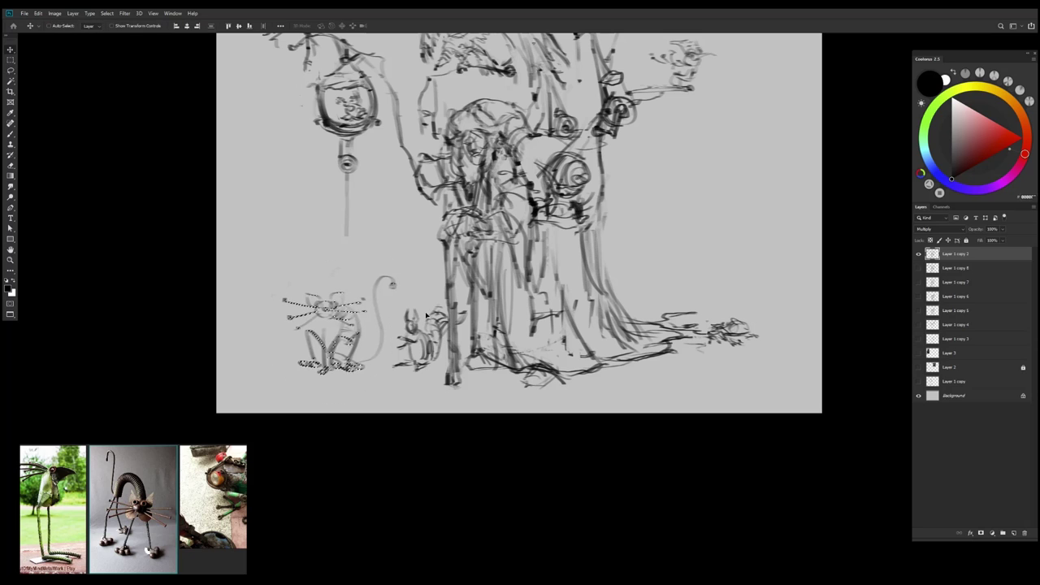
pyautogui.moveTo(349, 341); pyautogui.dragTo(388, 434)
pyautogui.hotkey('ctrl', '-')
pyautogui.scroll(2, 372, 430)
# Select the cat sketch, delete it, and clear the selection
pyautogui.press('l')
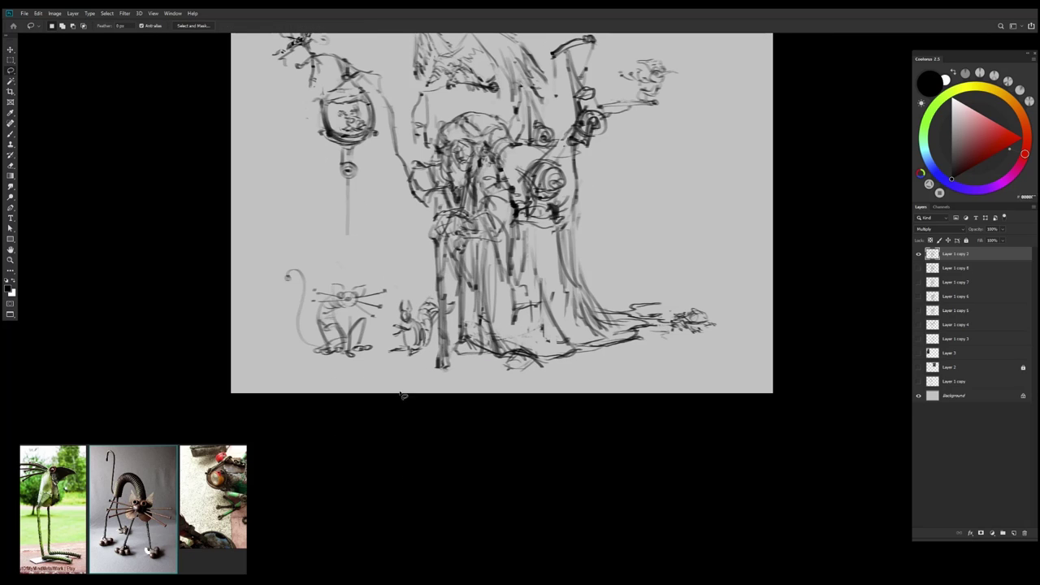
pyautogui.moveTo(376, 275); pyautogui.dragTo(372, 280)
pyautogui.press('Delete')
pyautogui.hotkey('ctrl', 'd')
pyautogui.scroll(-1, 536, 407)
pyautogui.scroll(1, 560, 422)
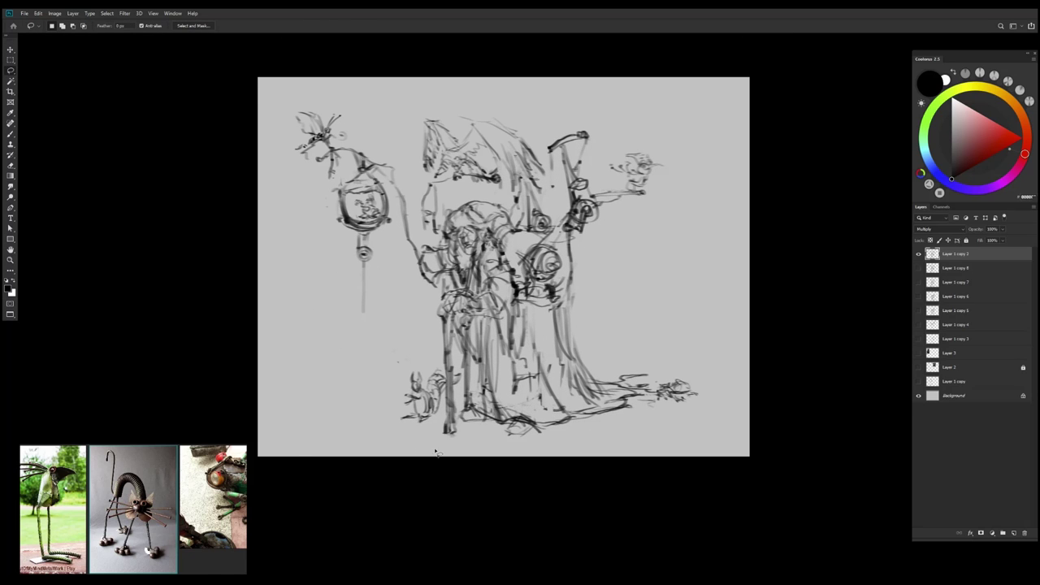
# Sketch a small junk frog below the squirrel and move it to the foot of the staff
pyautogui.scroll(-1, 435, 453)
pyautogui.scroll(-2, 180, 507)
pyautogui.scroll(-2, 503, 341)
pyautogui.press('b')
pyautogui.scroll(2, 503, 341)
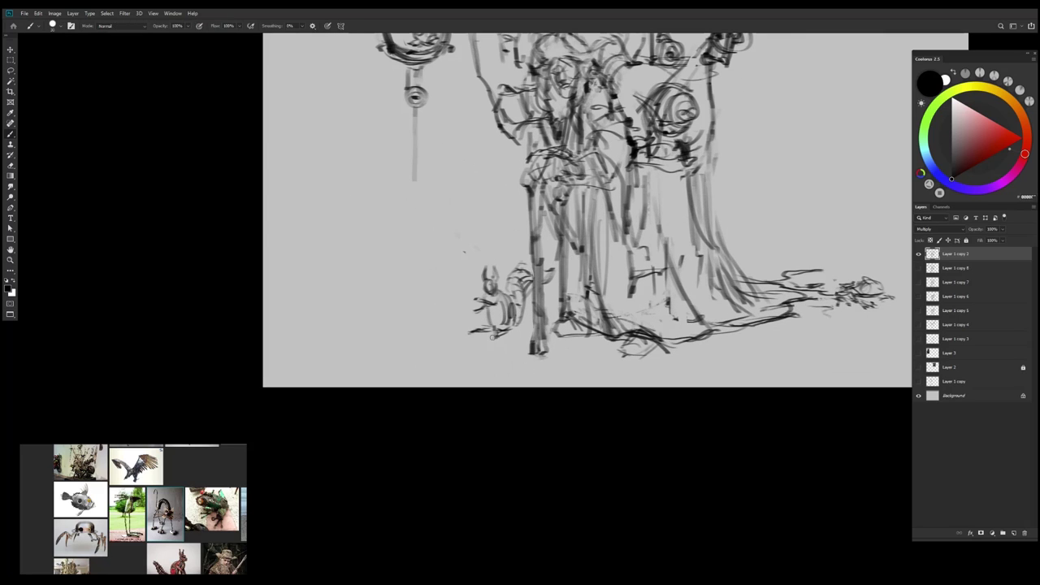
pyautogui.moveTo(489, 332); pyautogui.dragTo(519, 341)
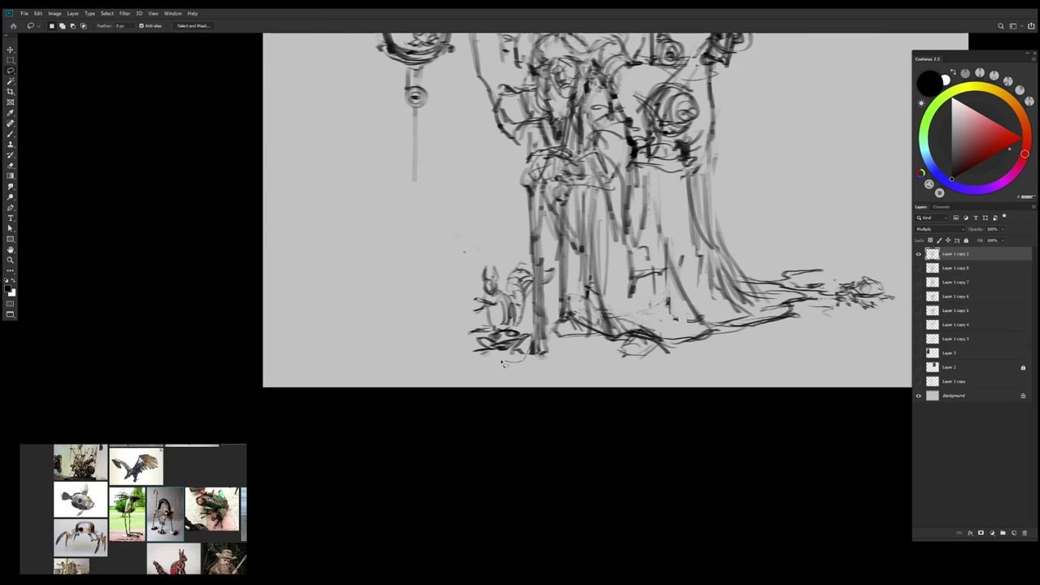
pyautogui.moveTo(528, 357); pyautogui.dragTo(577, 341)
pyautogui.scroll(1, 574, 336)
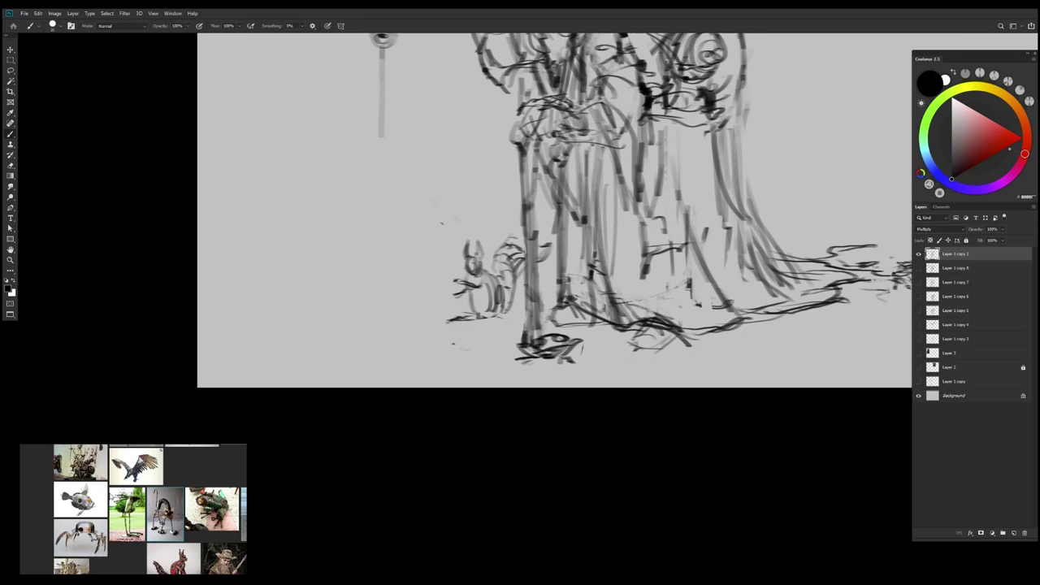
# Sketch a tall junk bird beside the squirrel with a narrow body, long thin legs, and splayed feet
pyautogui.scroll(1, 442, 223)
pyautogui.moveTo(424, 204)
pyautogui.mouseDown()
pyautogui.moveTo(410, 258)
pyautogui.moveTo(437, 265)
pyautogui.mouseUp()
pyautogui.hotkey('ctrl', 'z')
pyautogui.moveTo(439, 201); pyautogui.dragTo(439, 264)
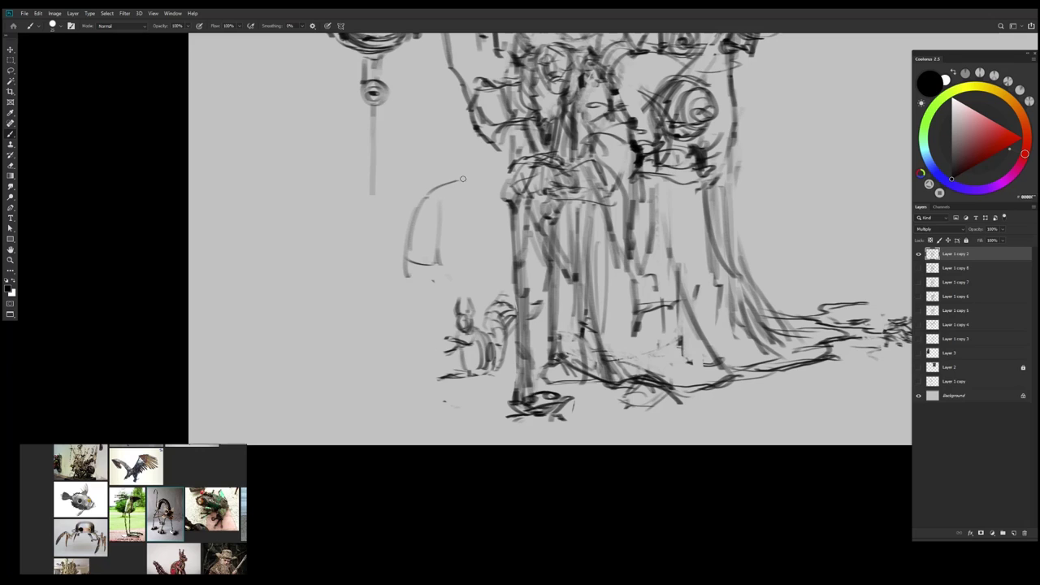
pyautogui.moveTo(452, 197)
pyautogui.mouseDown()
pyautogui.moveTo(437, 219)
pyautogui.moveTo(428, 190)
pyautogui.mouseUp()
pyautogui.moveTo(433, 265); pyautogui.dragTo(420, 377)
pyautogui.moveTo(405, 262)
pyautogui.mouseDown()
pyautogui.moveTo(411, 370)
pyautogui.moveTo(486, 376)
pyautogui.mouseUp()
pyautogui.moveTo(411, 375); pyautogui.dragTo(455, 405)
pyautogui.moveTo(435, 219); pyautogui.dragTo(444, 261)
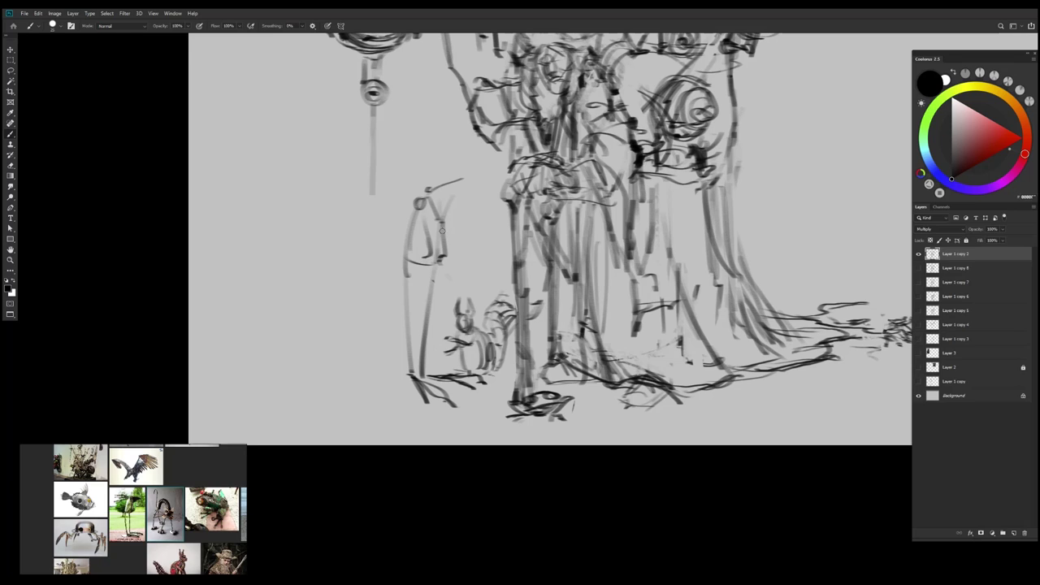
# Add spiky crest plumes to the tall bird's head and erase the end of the hanging pendulum line above it
pyautogui.moveTo(422, 192)
pyautogui.mouseDown()
pyautogui.moveTo(344, 191)
pyautogui.moveTo(406, 199)
pyautogui.moveTo(363, 248)
pyautogui.mouseUp()
pyautogui.press('e')
pyautogui.moveTo(372, 199); pyautogui.dragTo(372, 147)
pyautogui.press('b')
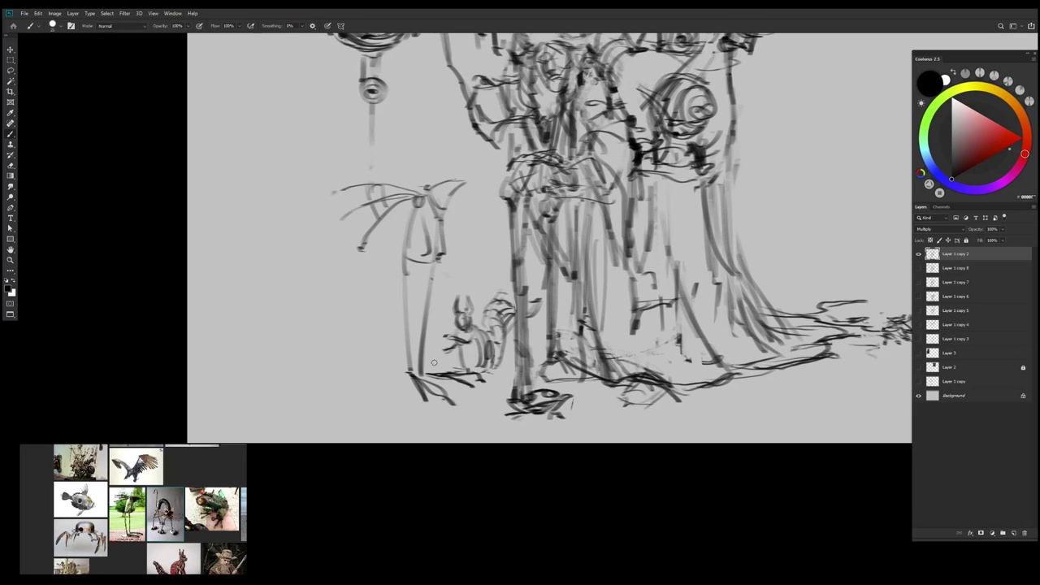
# Select the junk squirrel and shift it closer to the staff
pyautogui.moveTo(478, 396)
pyautogui.mouseDown()
pyautogui.moveTo(476, 419)
pyautogui.moveTo(499, 395)
pyautogui.moveTo(494, 417)
pyautogui.moveTo(509, 401)
pyautogui.mouseUp()
pyautogui.press('v')
pyautogui.press('b')
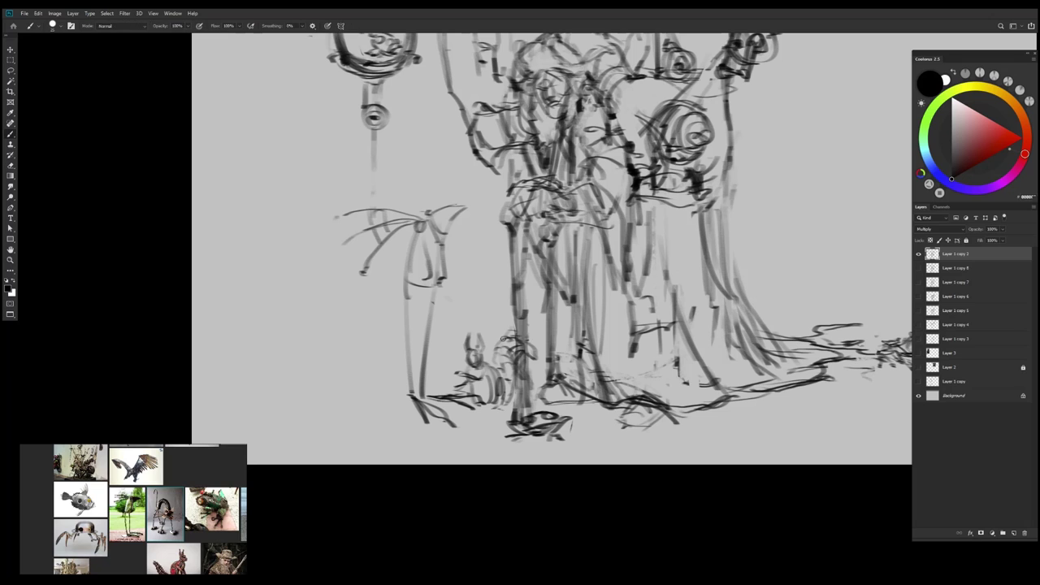
# Rework the tall bird's legs and underside with the canvas flipped horizontally, and flip it back
pyautogui.hotkey('ctrl', '0')
pyautogui.press('h')
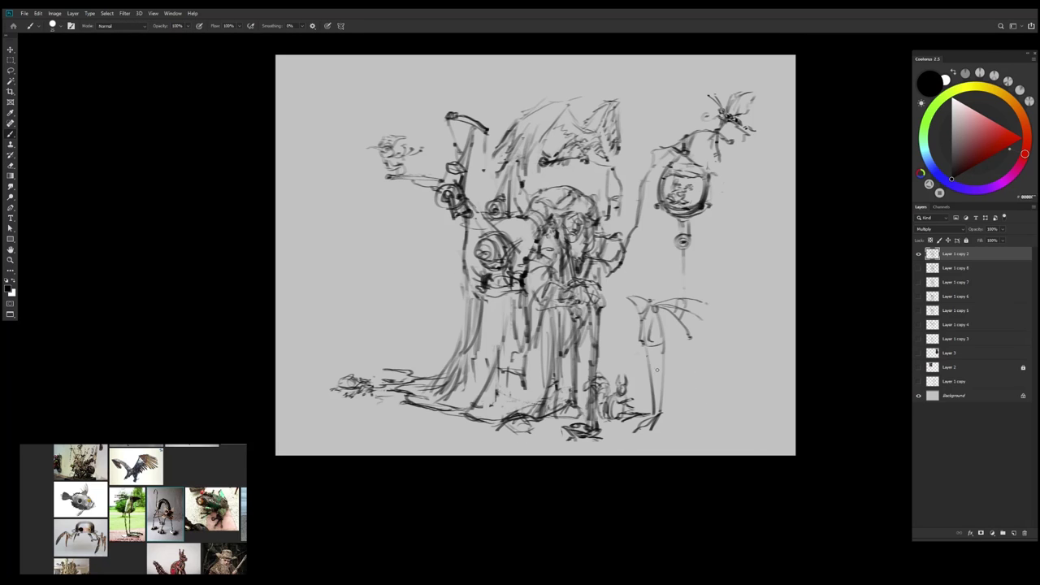
pyautogui.moveTo(650, 351); pyautogui.dragTo(656, 415)
pyautogui.press('e')
pyautogui.moveTo(650, 350); pyautogui.dragTo(659, 412)
pyautogui.press('b')
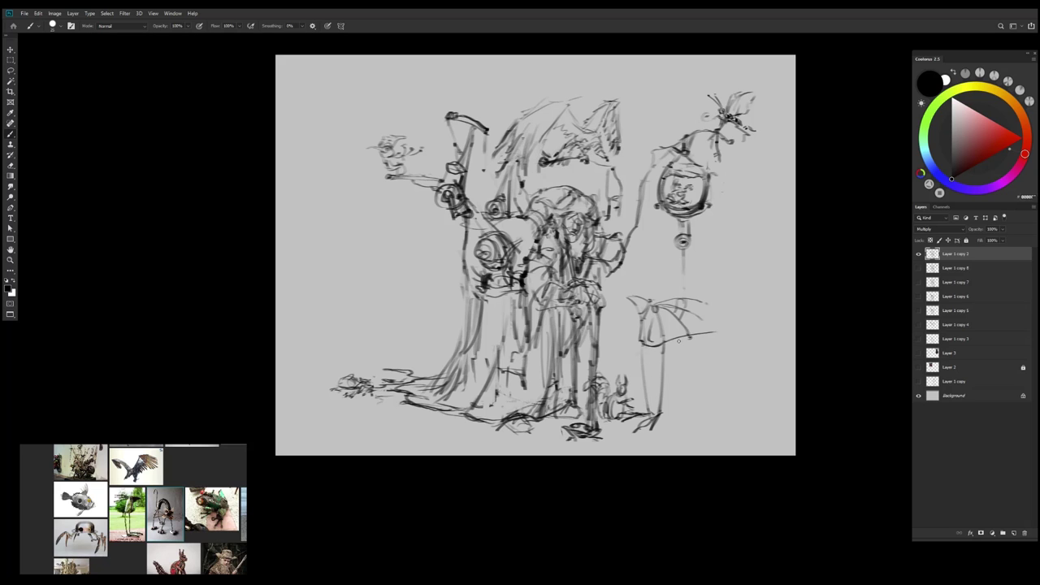
pyautogui.press('h')
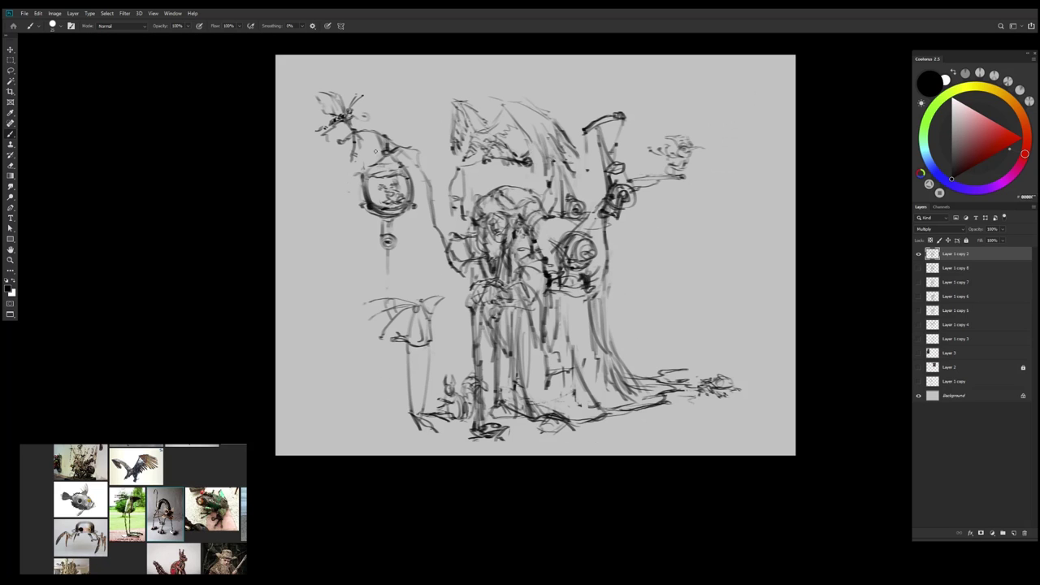
# Sketch a junk octopus's round eyes and first tentacles at the gown's rear hem, using the metal octopus reference
pyautogui.hotkey('ctrl', '+')
pyautogui.moveTo(622, 292)
pyautogui.mouseDown()
pyautogui.moveTo(642, 341)
pyautogui.moveTo(630, 361)
pyautogui.mouseUp()
pyautogui.moveTo(613, 289)
pyautogui.mouseDown()
pyautogui.moveTo(642, 305)
pyautogui.moveTo(616, 351)
pyautogui.moveTo(616, 323)
pyautogui.moveTo(602, 348)
pyautogui.moveTo(638, 293)
pyautogui.mouseUp()
pyautogui.hotkey('ctrl', 'z')
pyautogui.moveTo(600, 325); pyautogui.dragTo(520, 388)
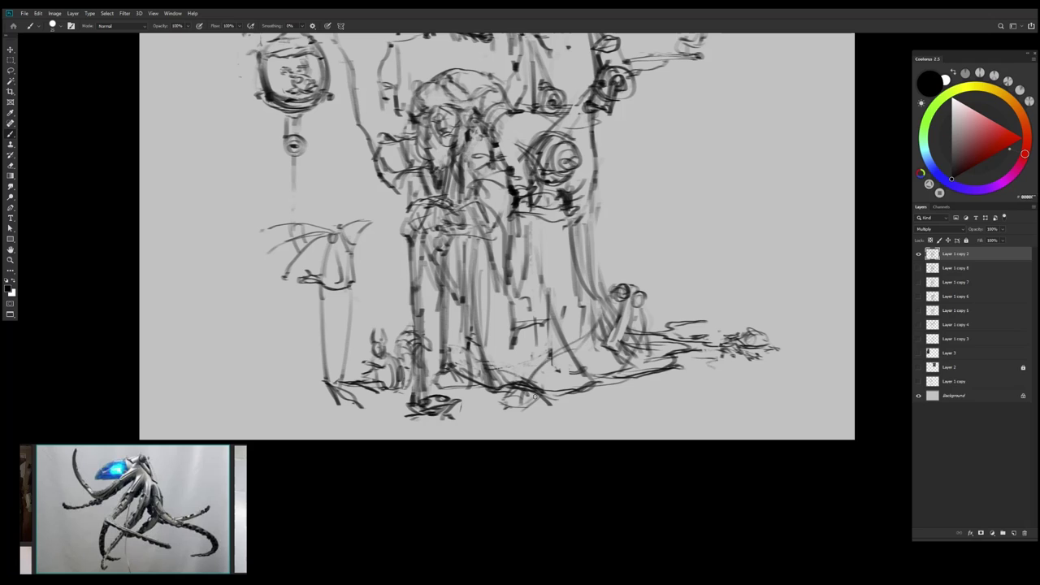
# Extend the octopus's tentacles down and across the gown's hem, erasing the overlapping lines
pyautogui.moveTo(609, 330)
pyautogui.mouseDown()
pyautogui.moveTo(548, 377)
pyautogui.moveTo(602, 341)
pyautogui.mouseUp()
pyautogui.moveTo(642, 312); pyautogui.dragTo(644, 330)
pyautogui.moveTo(648, 334)
pyautogui.mouseDown()
pyautogui.moveTo(646, 363)
pyautogui.moveTo(662, 362)
pyautogui.moveTo(690, 389)
pyautogui.moveTo(662, 396)
pyautogui.moveTo(648, 355)
pyautogui.moveTo(648, 374)
pyautogui.moveTo(672, 379)
pyautogui.moveTo(656, 388)
pyautogui.moveTo(682, 381)
pyautogui.moveTo(645, 377)
pyautogui.mouseUp()
pyautogui.press('e')
pyautogui.press('b')
pyautogui.press('e')
pyautogui.press('b')
pyautogui.moveTo(606, 332); pyautogui.dragTo(551, 382)
pyautogui.press('e')
pyautogui.moveTo(589, 349); pyautogui.dragTo(524, 390)
# Draw a long wavy tentacle trailing along the ground past the gown's train, flipping the canvas to check it
pyautogui.press('h')
pyautogui.press('b')
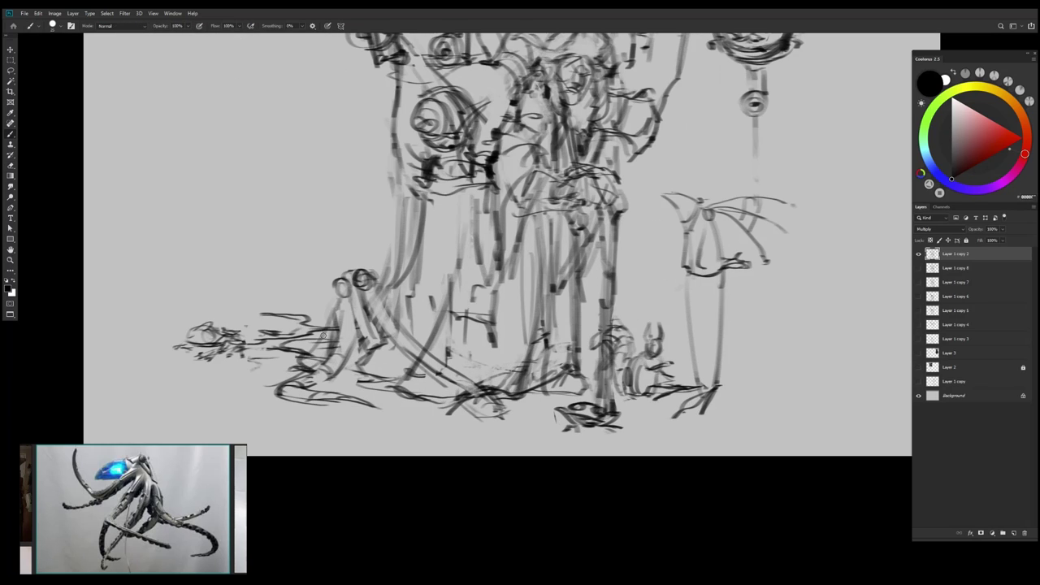
pyautogui.moveTo(311, 343)
pyautogui.mouseDown()
pyautogui.moveTo(275, 376)
pyautogui.moveTo(154, 381)
pyautogui.mouseUp()
pyautogui.moveTo(241, 382); pyautogui.dragTo(305, 367)
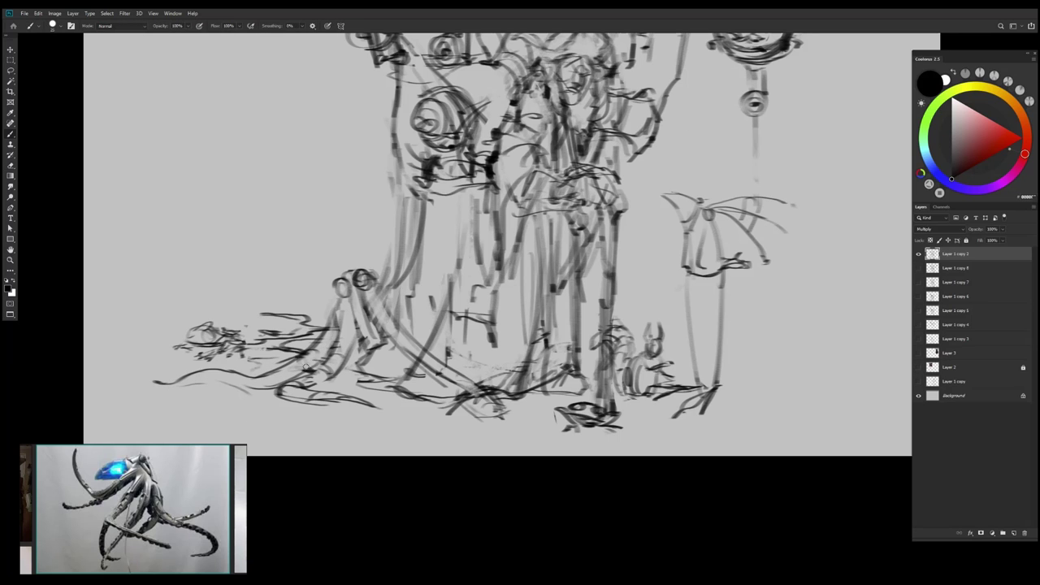
pyautogui.press('h')
pyautogui.press('e')
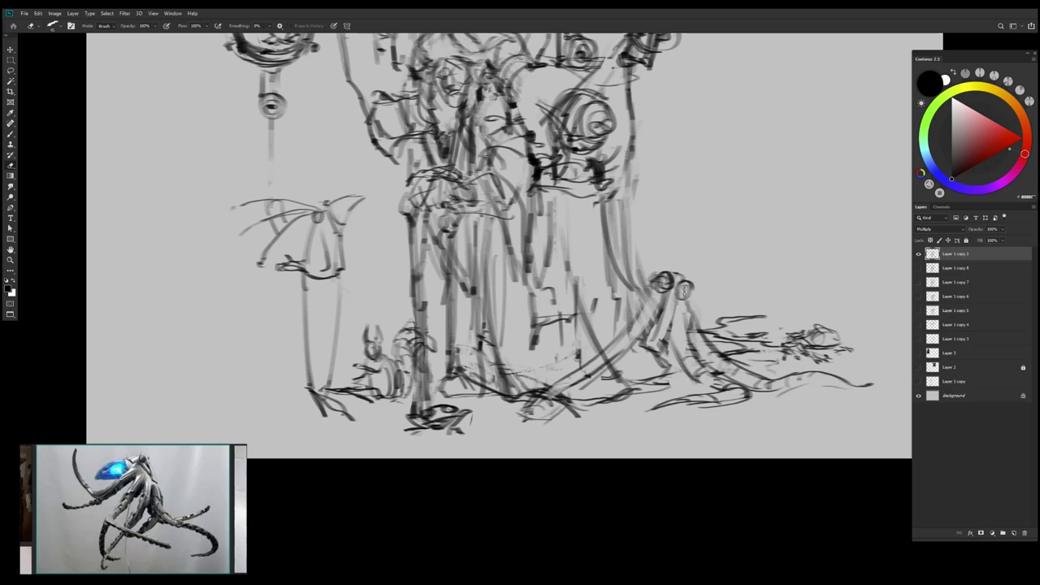
# Add a domed head above the octopus's eyes and sketch more tentacle lines along the ground
pyautogui.press('b')
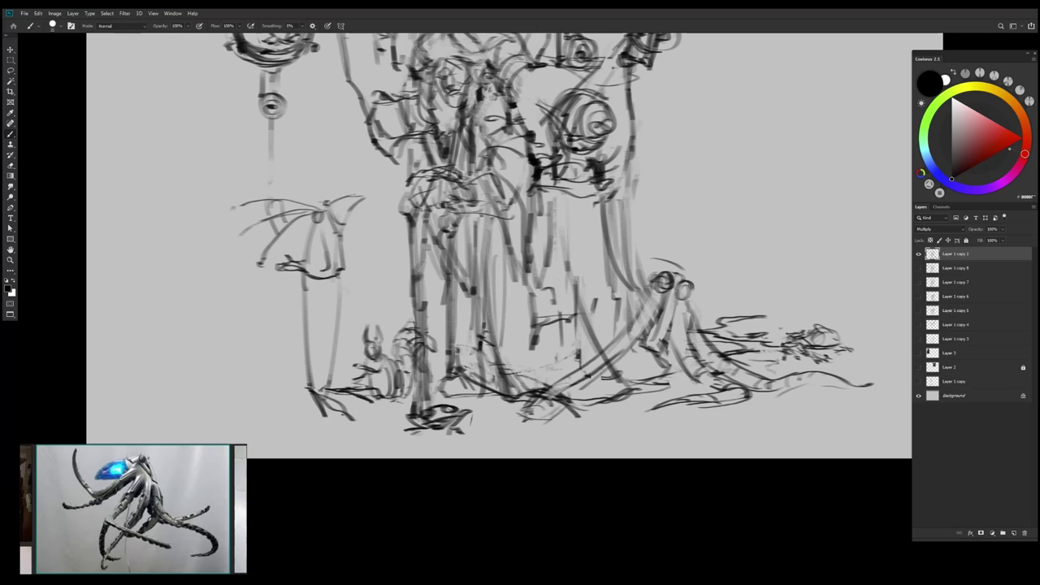
pyautogui.moveTo(646, 254)
pyautogui.mouseDown()
pyautogui.moveTo(685, 264)
pyautogui.moveTo(677, 275)
pyautogui.mouseUp()
pyautogui.moveTo(637, 384); pyautogui.dragTo(650, 323)
pyautogui.moveTo(640, 360)
pyautogui.mouseDown()
pyautogui.moveTo(650, 319)
pyautogui.moveTo(671, 404)
pyautogui.mouseUp()
pyautogui.moveTo(646, 404); pyautogui.dragTo(795, 415)
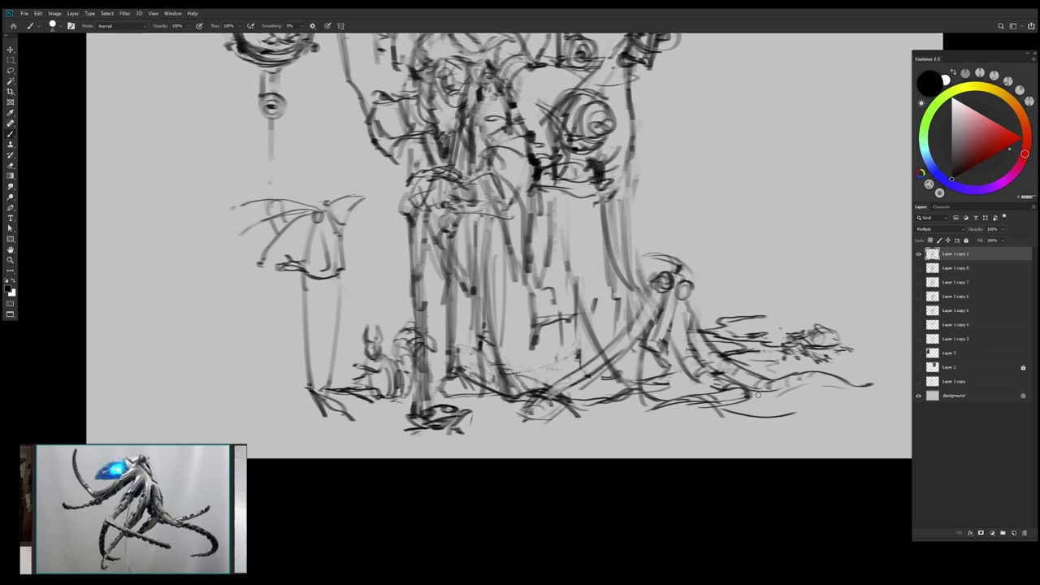
# Define the octopus's front tentacle with darker strokes and draw a thick one curling into the foreground
pyautogui.moveTo(668, 340); pyautogui.dragTo(660, 393)
pyautogui.moveTo(651, 390)
pyautogui.mouseDown()
pyautogui.moveTo(715, 391)
pyautogui.moveTo(650, 403)
pyautogui.mouseUp()
pyautogui.moveTo(655, 357)
pyautogui.mouseDown()
pyautogui.moveTo(660, 402)
pyautogui.moveTo(743, 410)
pyautogui.mouseUp()
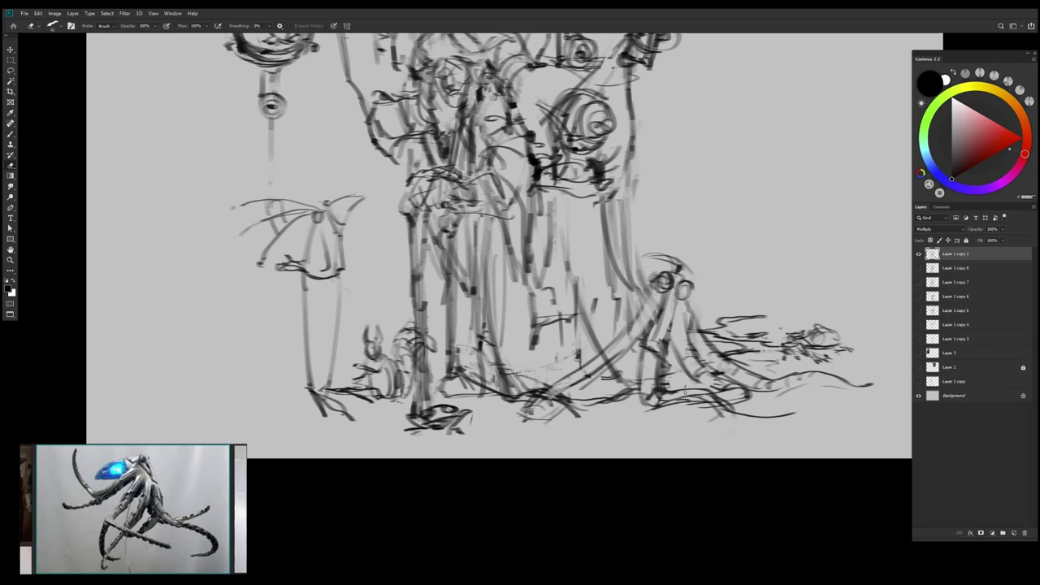
pyautogui.moveTo(688, 388)
pyautogui.mouseDown()
pyautogui.moveTo(715, 431)
pyautogui.moveTo(696, 438)
pyautogui.moveTo(728, 442)
pyautogui.mouseUp()
# Clean up and strengthen the upper tentacles below the octopus's eyes, and flip the canvas horizontally
pyautogui.moveTo(658, 313); pyautogui.dragTo(615, 366)
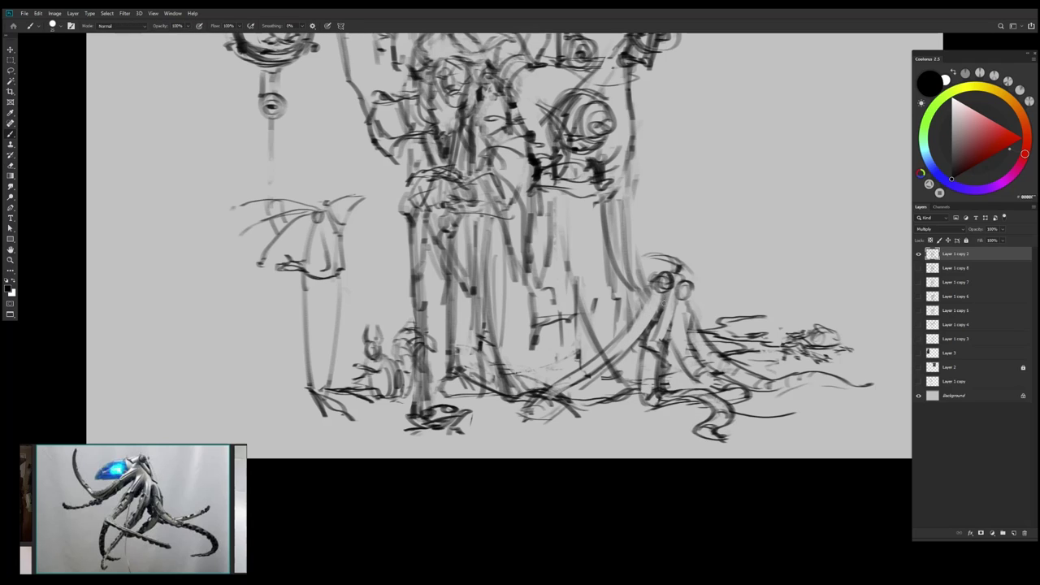
pyautogui.moveTo(671, 313); pyautogui.dragTo(683, 338)
pyautogui.moveTo(697, 299); pyautogui.dragTo(688, 323)
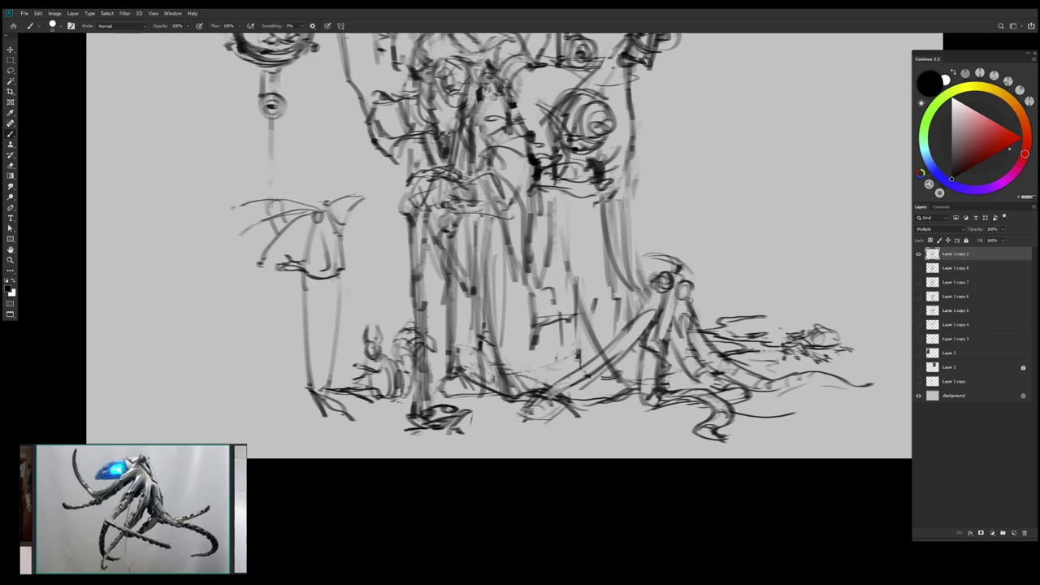
pyautogui.hotkey('ctrl', '0')
pyautogui.press('h')
pyautogui.scroll(6, 452, 276)
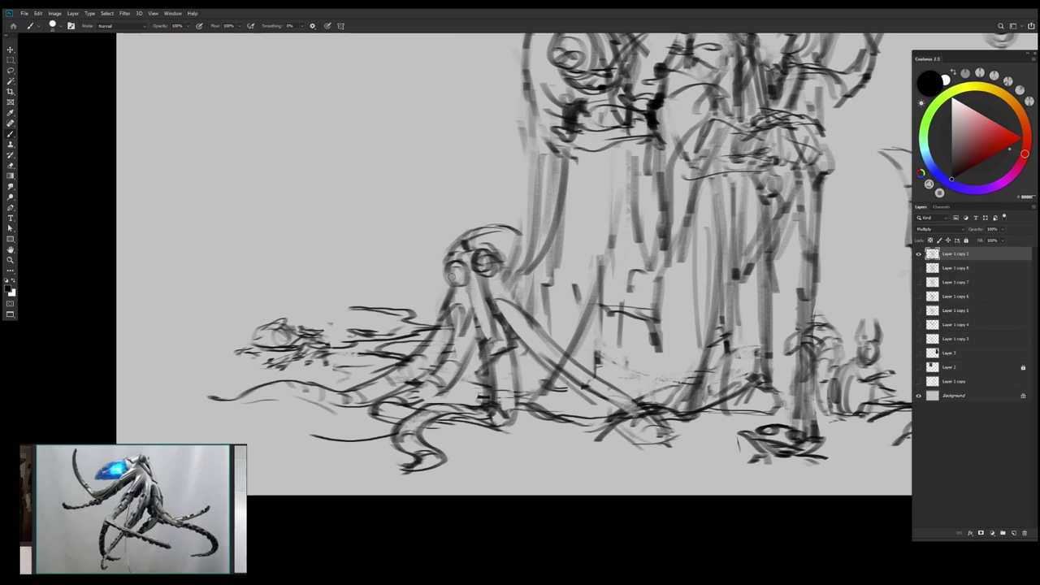
# Darken the octopus's two round eyes, and flip the canvas horizontally to check the whole sketch
pyautogui.moveTo(452, 270); pyautogui.dragTo(454, 278)
pyautogui.moveTo(481, 258); pyautogui.dragTo(488, 264)
pyautogui.hotkey('ctrl', '0')
pyautogui.press('h')
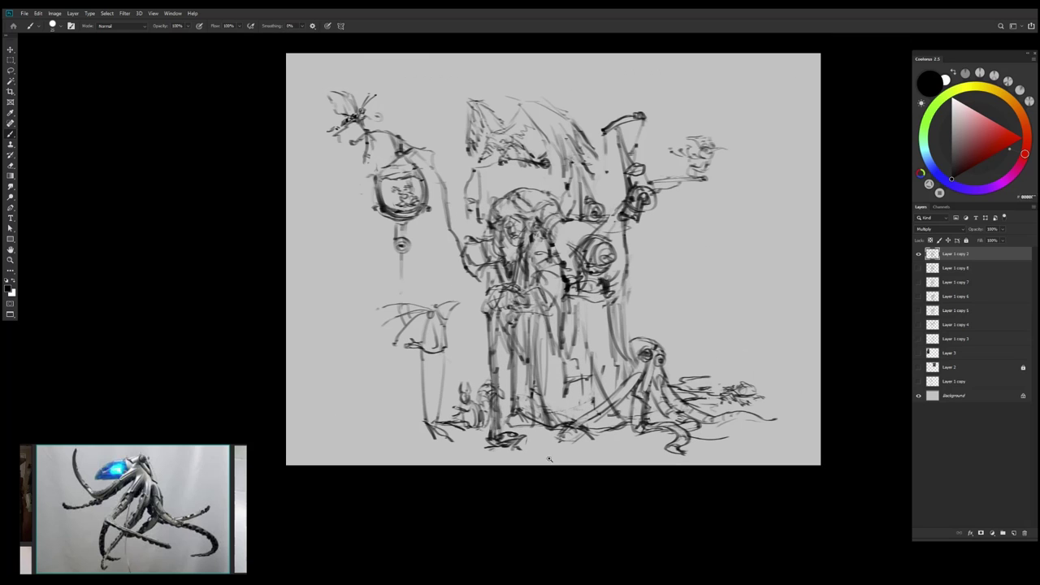
# Move the umbrella-winged standing bird across the lady to the ground behind the octopus, and flip the canvas back
pyautogui.press('l')
pyautogui.moveTo(463, 296)
pyautogui.mouseDown()
pyautogui.moveTo(365, 341)
pyautogui.moveTo(467, 455)
pyautogui.mouseUp()
pyautogui.press('v')
pyautogui.moveTo(406, 371)
pyautogui.mouseDown()
pyautogui.moveTo(730, 327)
pyautogui.moveTo(682, 351)
pyautogui.moveTo(743, 318)
pyautogui.moveTo(696, 360)
pyautogui.moveTo(695, 349)
pyautogui.mouseUp()
pyautogui.hotkey('ctrl', 't')
pyautogui.press('Return')
pyautogui.hotkey('ctrl', 'd')
pyautogui.press('b')
pyautogui.press('h')
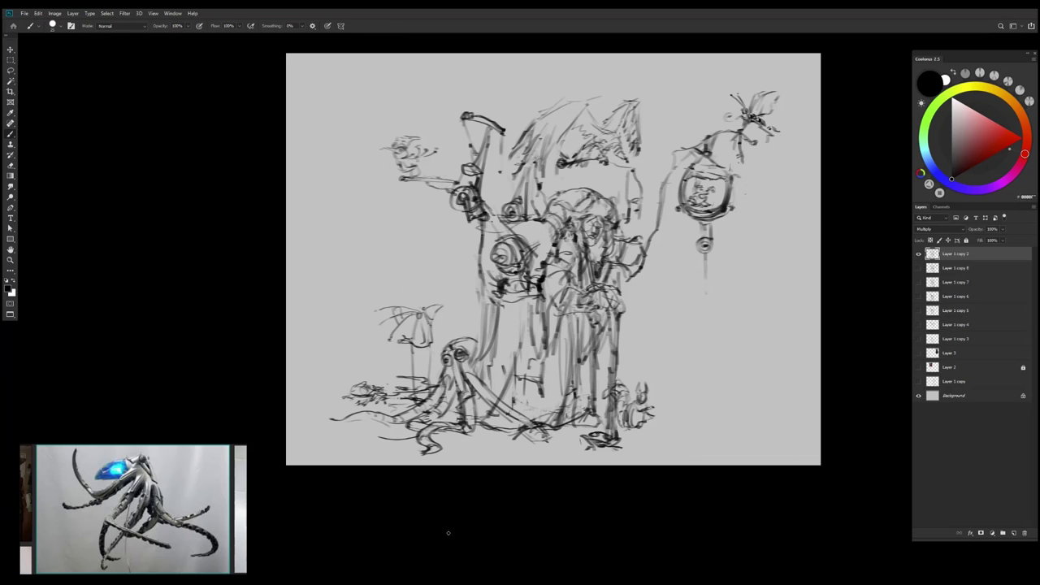
# Bring up the metal-bowl crab among the junk art references and sketch ground lines extending past the small squirrel
pyautogui.scroll(-3, 199, 480)
pyautogui.scroll(3, 199, 480)
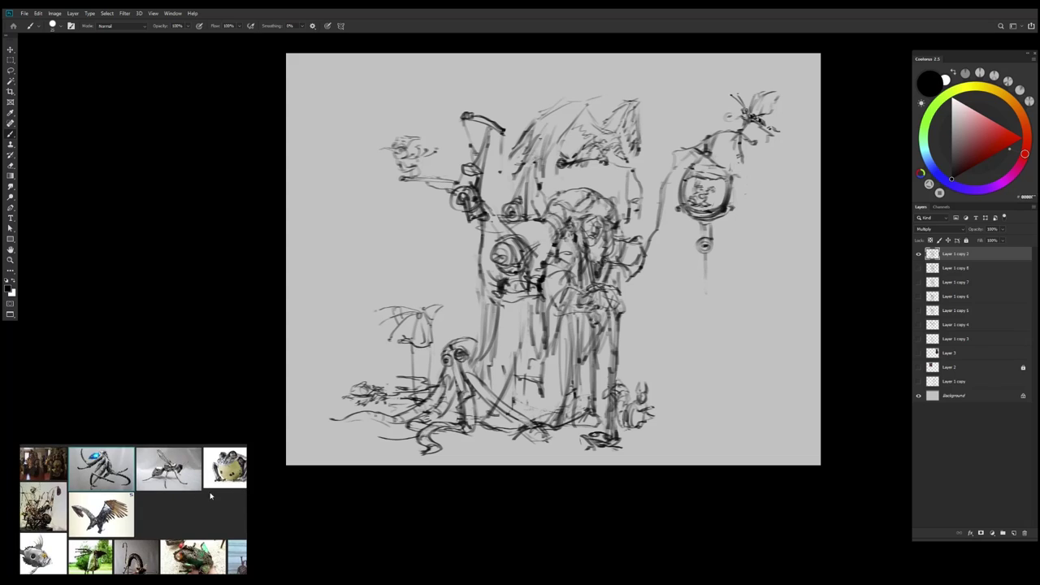
pyautogui.moveTo(199, 480); pyautogui.dragTo(122, 504)
pyautogui.doubleClick(65, 498)
pyautogui.scroll(-1, 665, 297)
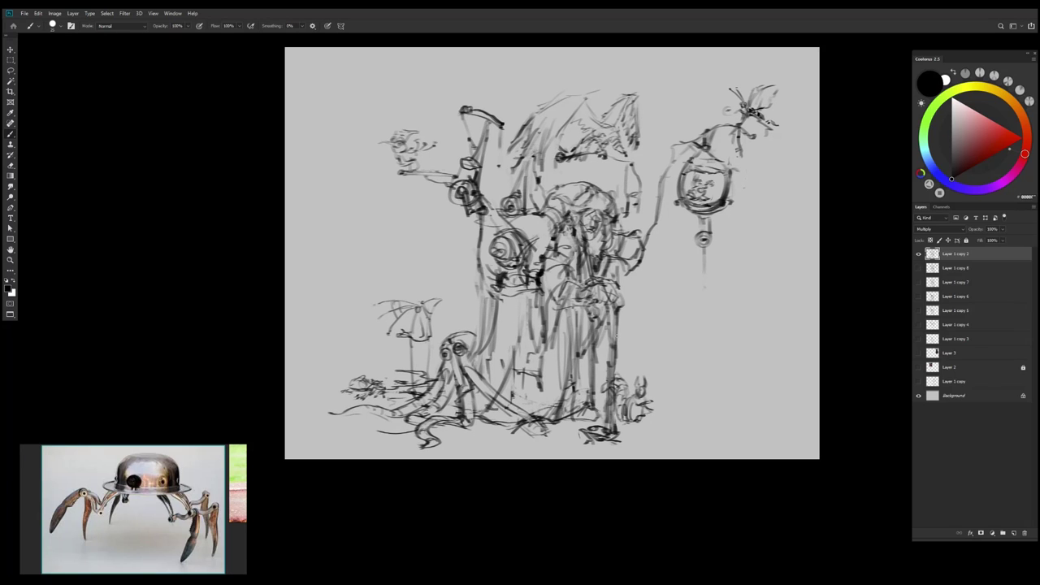
pyautogui.moveTo(643, 404); pyautogui.dragTo(706, 411)
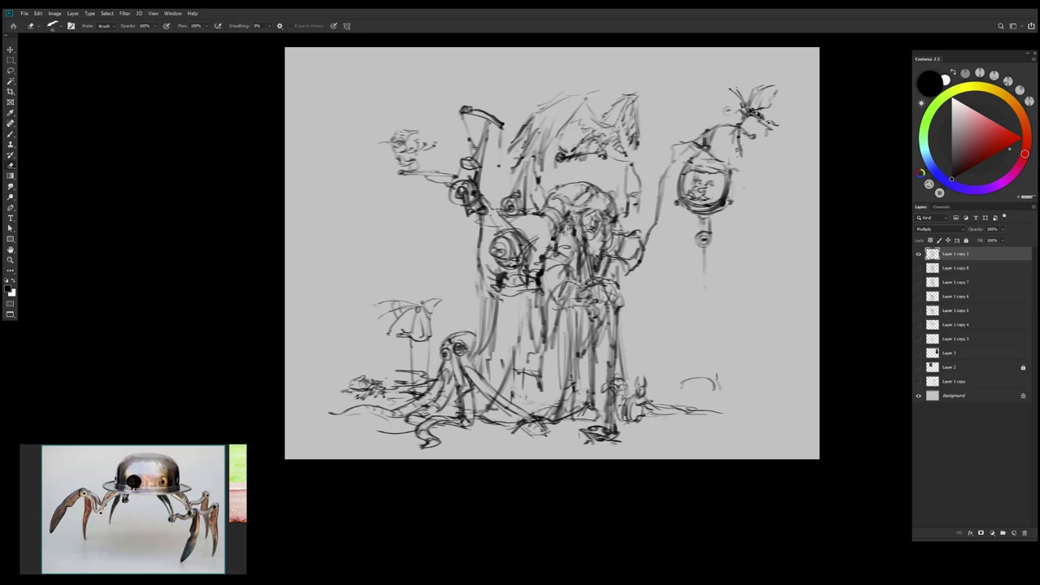
# Try to sketch a tilted bowl-shaped crab with a jointed claw above the new ground lines
pyautogui.moveTo(717, 390); pyautogui.dragTo(682, 393)
pyautogui.hotkey('ctrl', 'z')
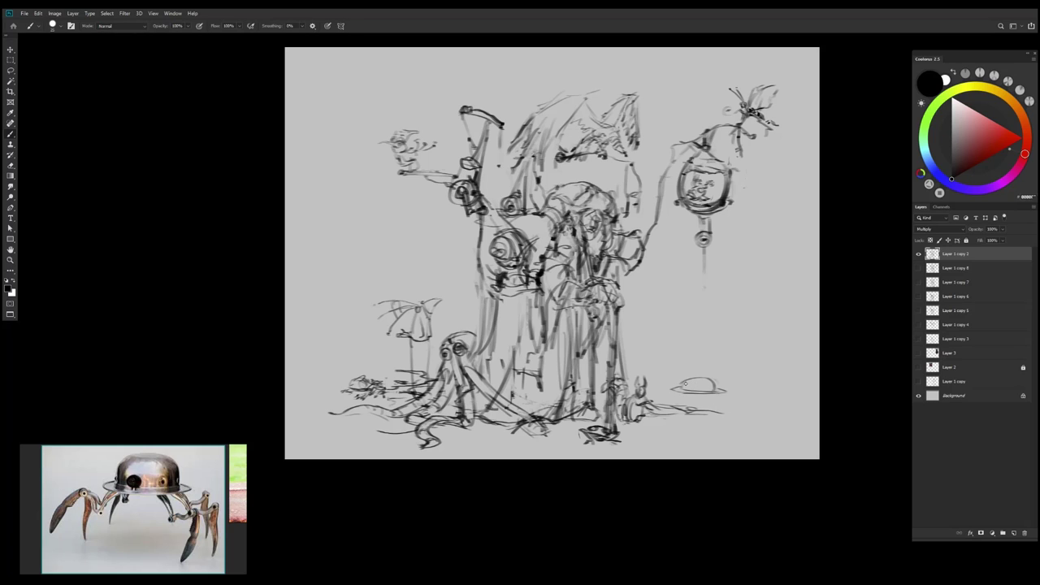
pyautogui.hotkey('ctrl', 't')
pyautogui.moveTo(735, 398); pyautogui.dragTo(726, 371)
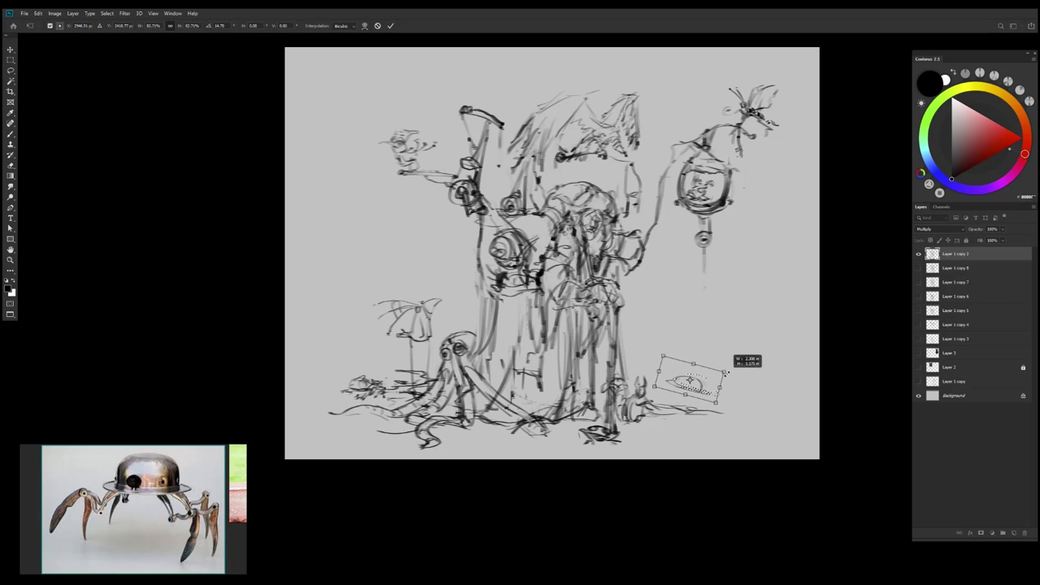
pyautogui.press('Return')
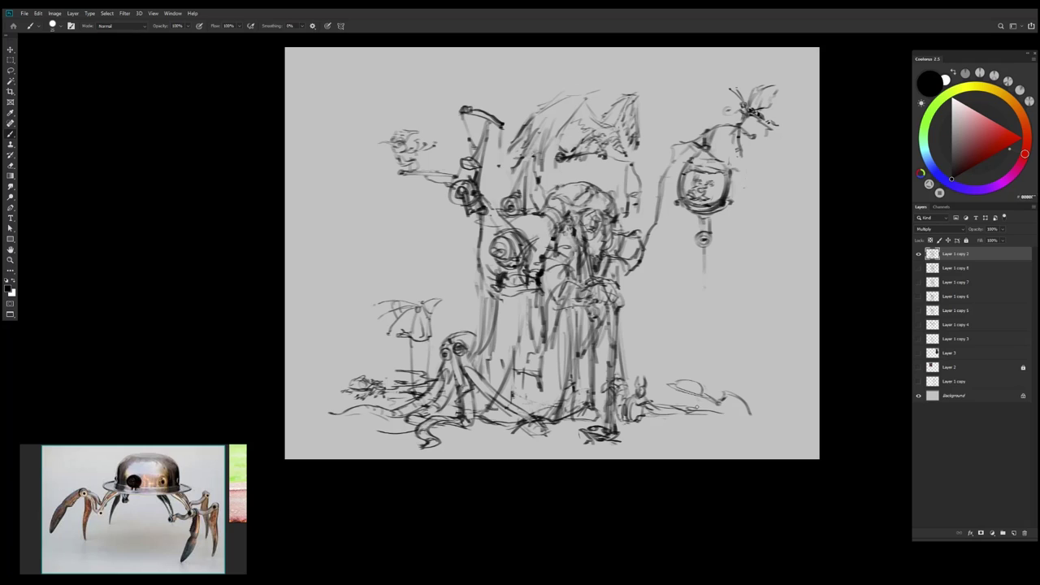
pyautogui.moveTo(722, 396); pyautogui.dragTo(731, 420)
# Remove the crab sketch from the ground beside the squirrel, and flip the canvas horizontally
pyautogui.scroll(-2, 679, 433)
pyautogui.press('l')
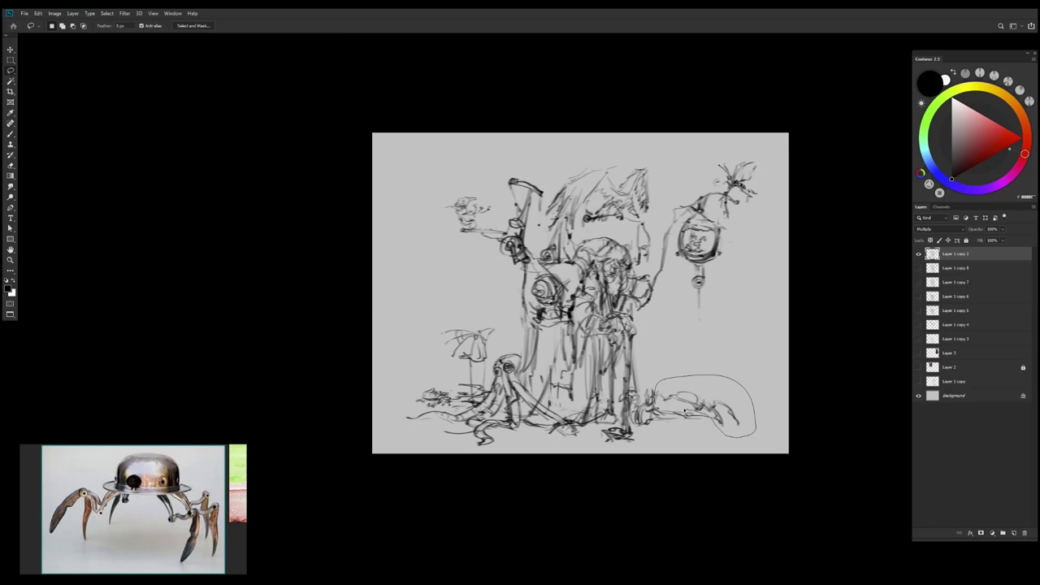
pyautogui.press('h')
pyautogui.scroll(1, 661, 395)
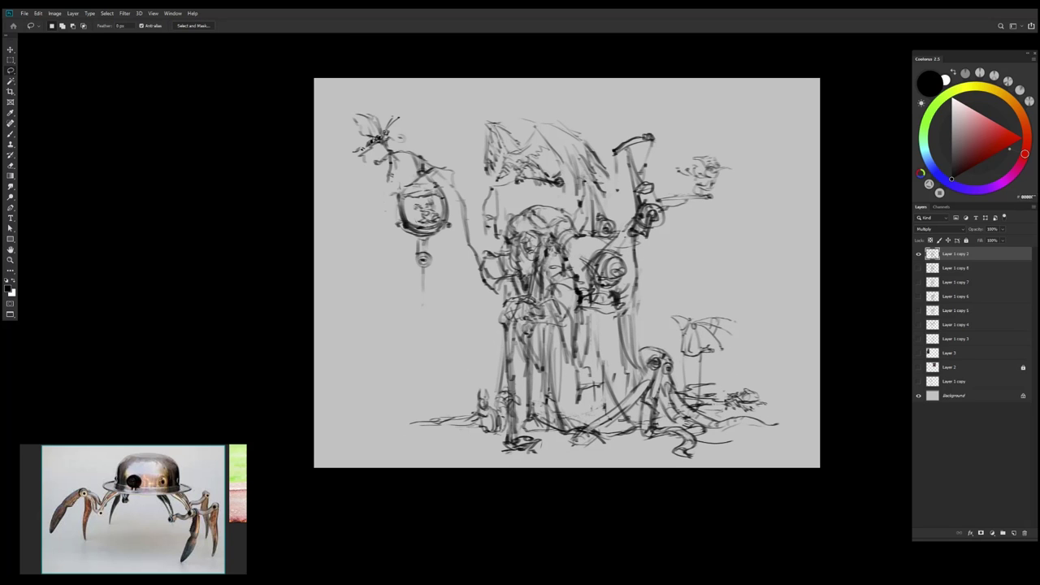
pyautogui.moveTo(606, 240); pyautogui.dragTo(613, 228)
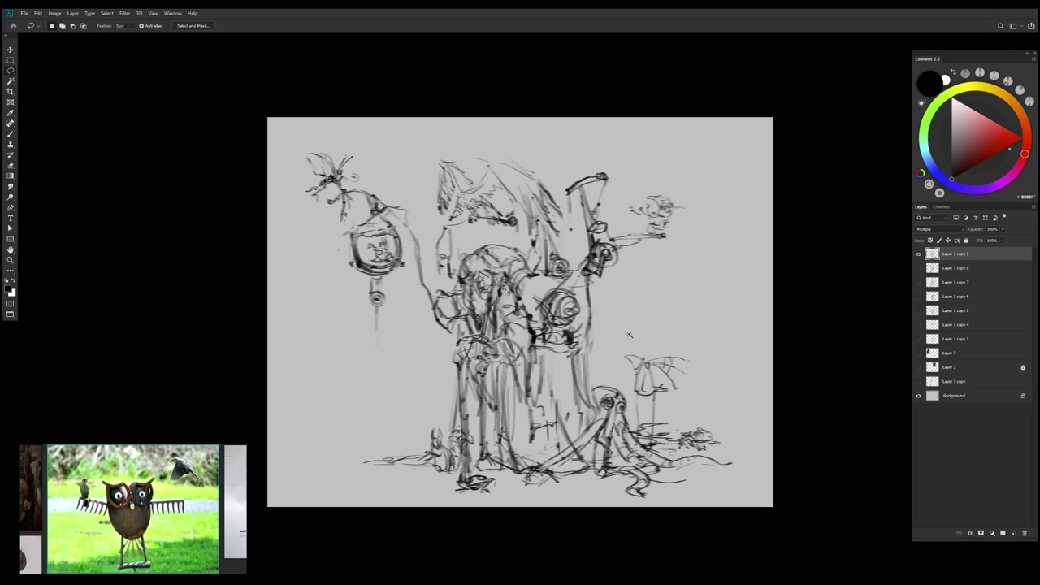
# Delete the hidden backup copies of the sketch layer, and duplicate the current sketch layer as one new backup
pyautogui.hotkey('ctrl', '0')
pyautogui.press('b')
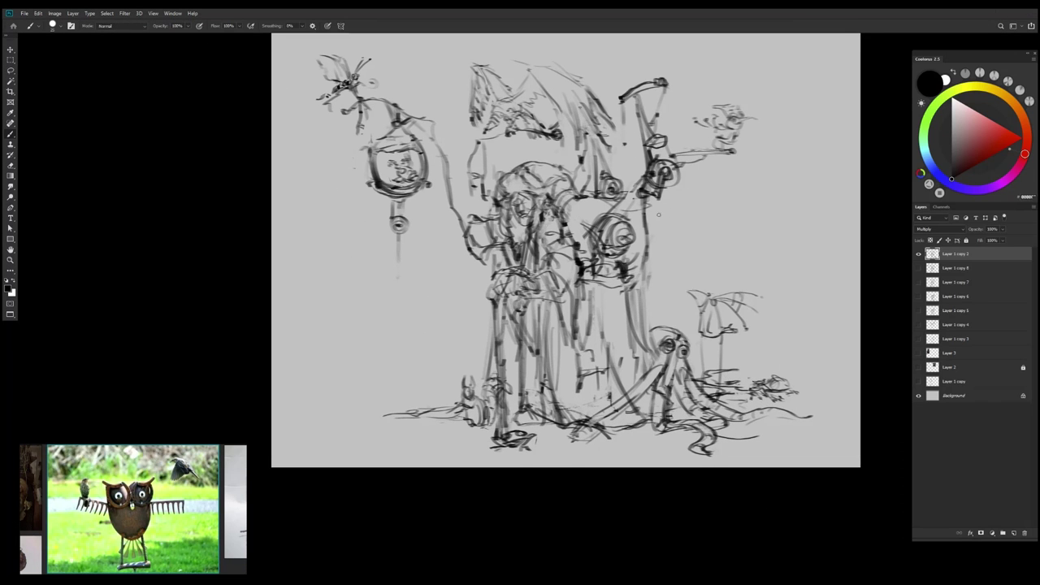
pyautogui.click(956, 267)
pyautogui.keyDown('shift'); pyautogui.click(955, 352); pyautogui.keyUp('shift')
pyautogui.hotkey('ctrl', 'e')
pyautogui.press('h')
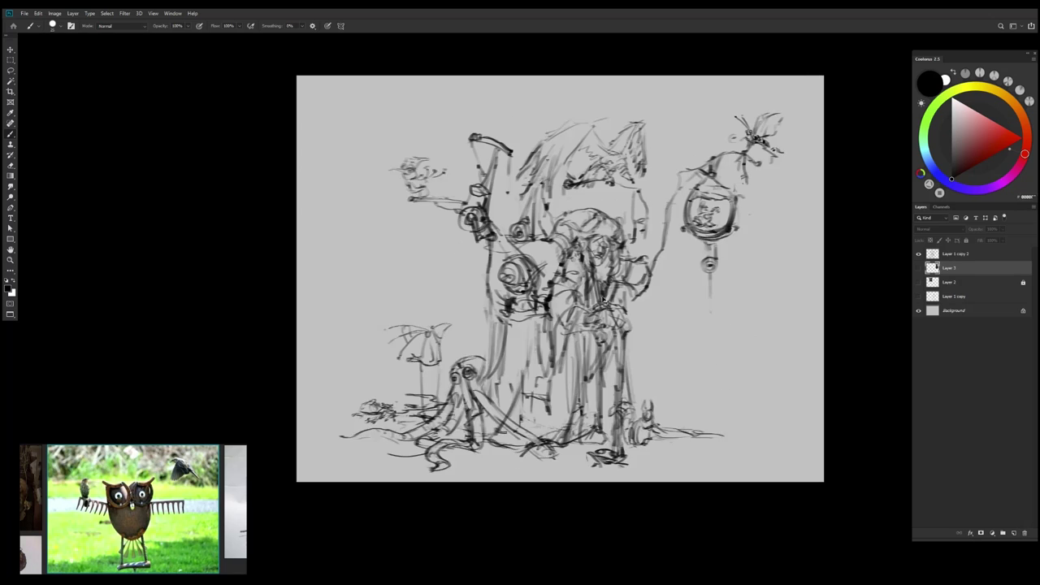
pyautogui.moveTo(605, 302); pyautogui.dragTo(610, 268)
pyautogui.hotkey('ctrl', 'j')
# Sketch a long pointed beak and two round eyes for a junk bird below the hanging lantern
pyautogui.moveTo(411, 118)
pyautogui.mouseDown()
pyautogui.moveTo(424, 168)
pyautogui.moveTo(416, 176)
pyautogui.mouseUp()
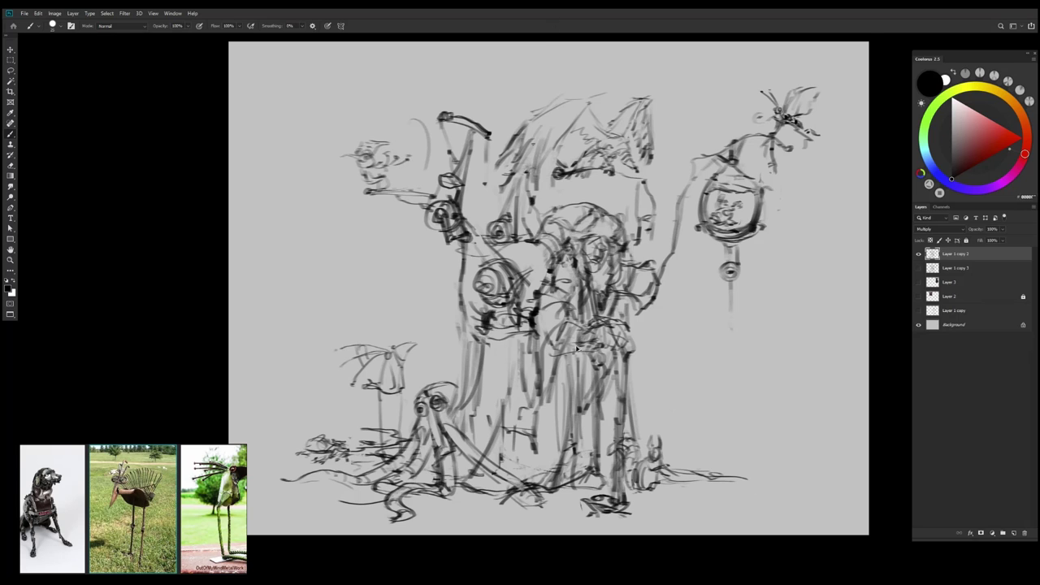
pyautogui.hotkey('ctrl', 'z')
pyautogui.moveTo(576, 348); pyautogui.dragTo(536, 283)
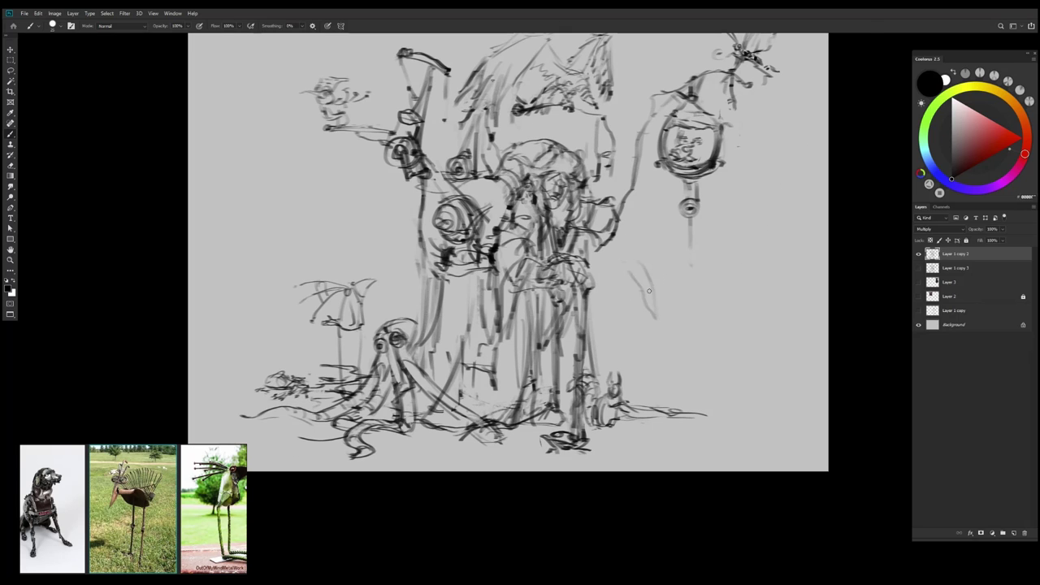
pyautogui.moveTo(630, 277); pyautogui.dragTo(659, 315)
pyautogui.moveTo(626, 259); pyautogui.dragTo(627, 260)
pyautogui.moveTo(649, 251); pyautogui.dragTo(624, 259)
pyautogui.moveTo(650, 251); pyautogui.dragTo(641, 269)
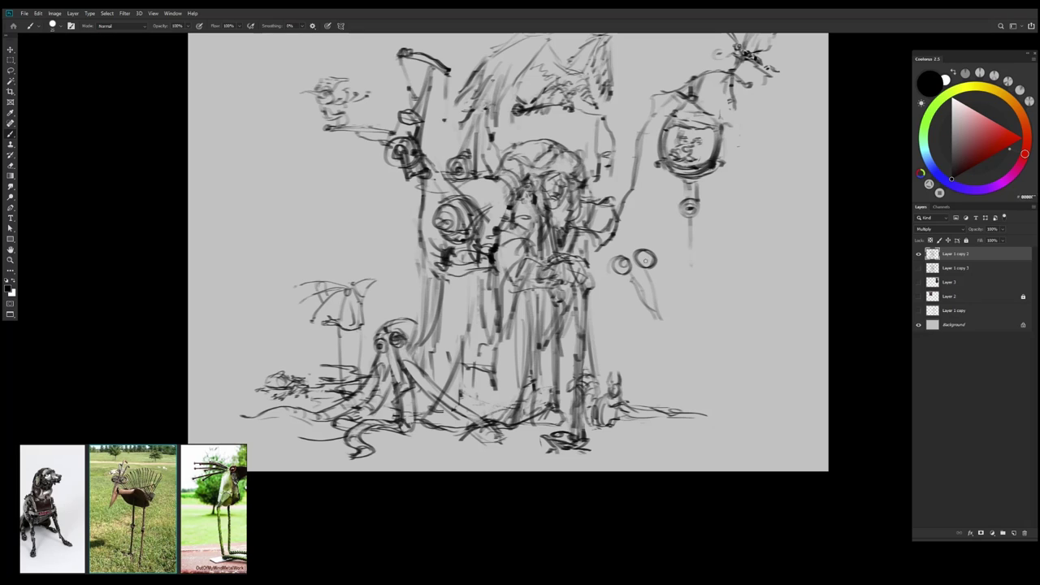
# Shift the bird's head farther from the lady, and add two tall horns and rough neck and body lines
pyautogui.moveTo(640, 273); pyautogui.dragTo(676, 298)
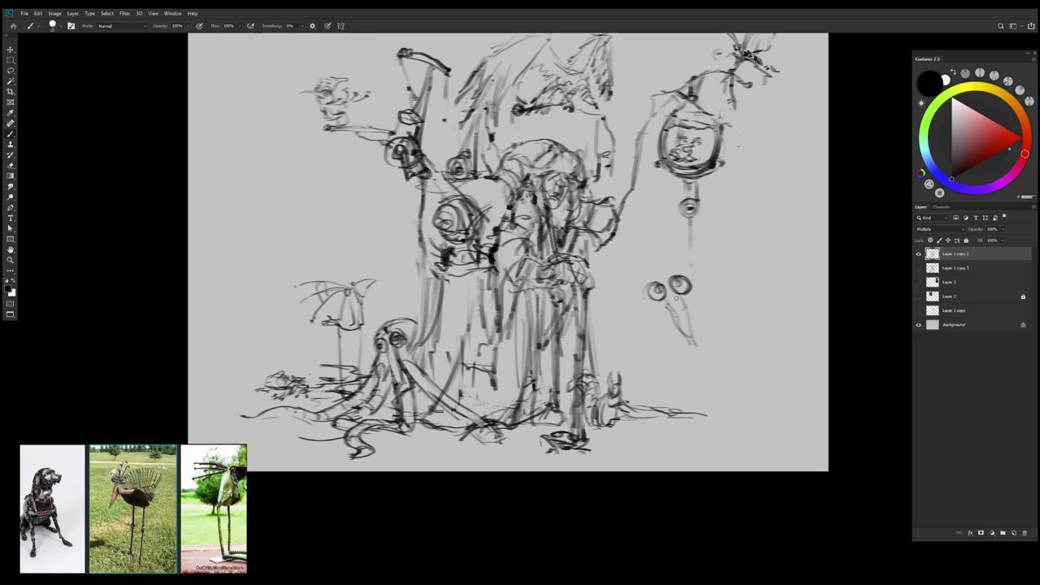
pyautogui.moveTo(649, 241); pyautogui.dragTo(663, 279)
pyautogui.moveTo(655, 267)
pyautogui.mouseDown()
pyautogui.moveTo(630, 234)
pyautogui.moveTo(658, 283)
pyautogui.mouseUp()
pyautogui.moveTo(655, 226); pyautogui.dragTo(671, 280)
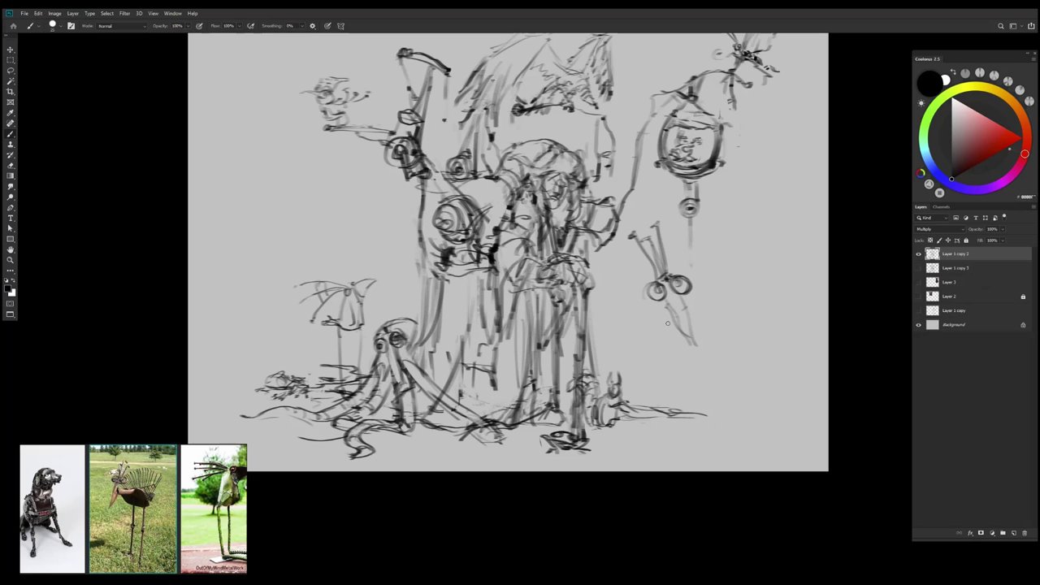
pyautogui.moveTo(632, 312)
pyautogui.mouseDown()
pyautogui.moveTo(673, 319)
pyautogui.moveTo(633, 367)
pyautogui.mouseUp()
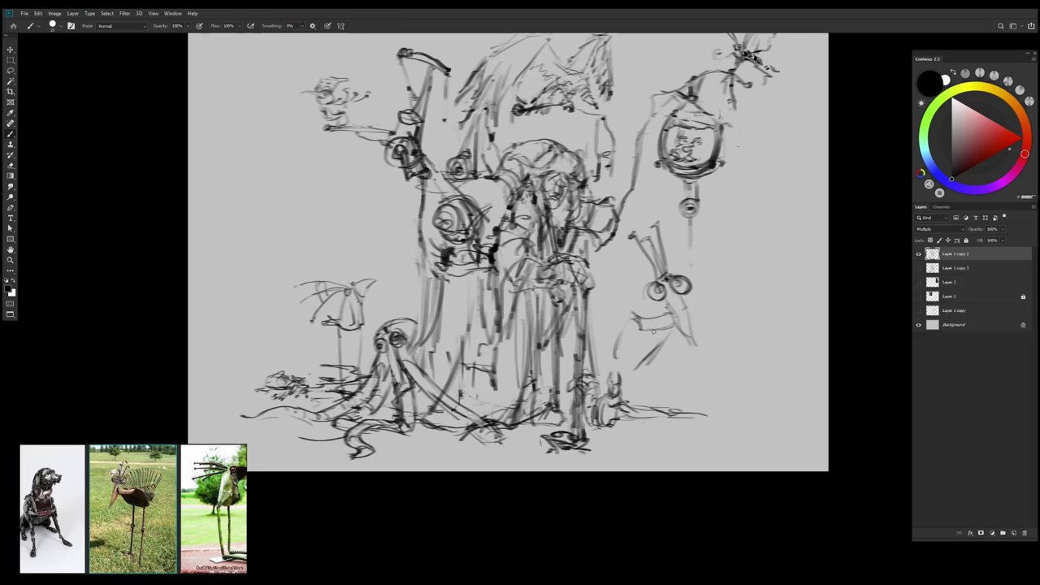
pyautogui.moveTo(650, 330); pyautogui.dragTo(631, 371)
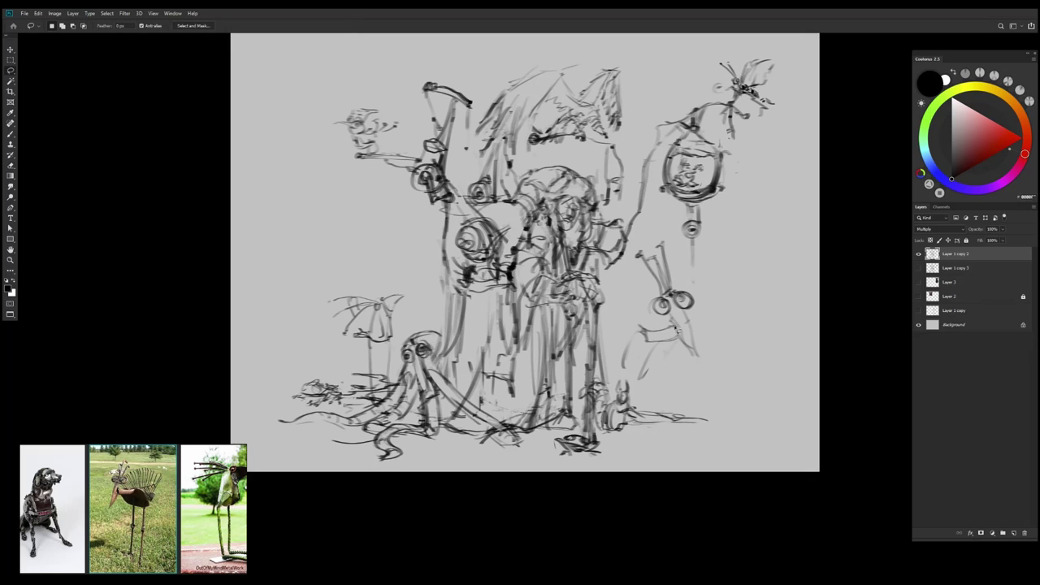
# Shorten the horns on the junk bird's head and define its body outline
pyautogui.moveTo(669, 322)
pyautogui.mouseDown()
pyautogui.moveTo(716, 324)
pyautogui.moveTo(650, 231)
pyautogui.mouseUp()
pyautogui.hotkey('ctrl', 't')
pyautogui.moveTo(708, 363)
pyautogui.mouseDown()
pyautogui.moveTo(693, 340)
pyautogui.moveTo(630, 367)
pyautogui.mouseUp()
pyautogui.press('Return')
pyautogui.press('b')
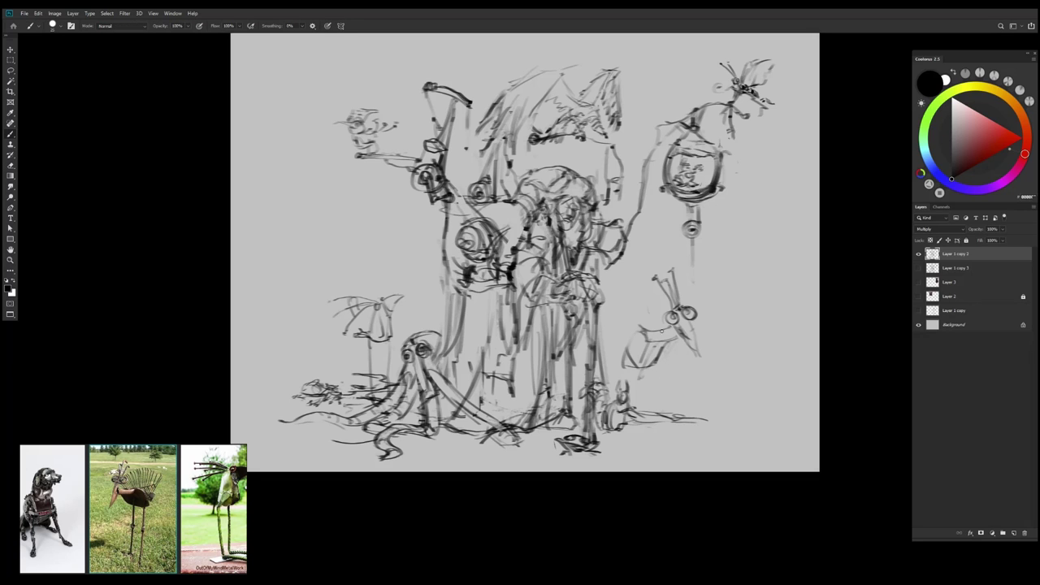
# Adjust the bird's body on the flipped canvas, and draw two long jointed legs and upright back feathers
pyautogui.press('e')
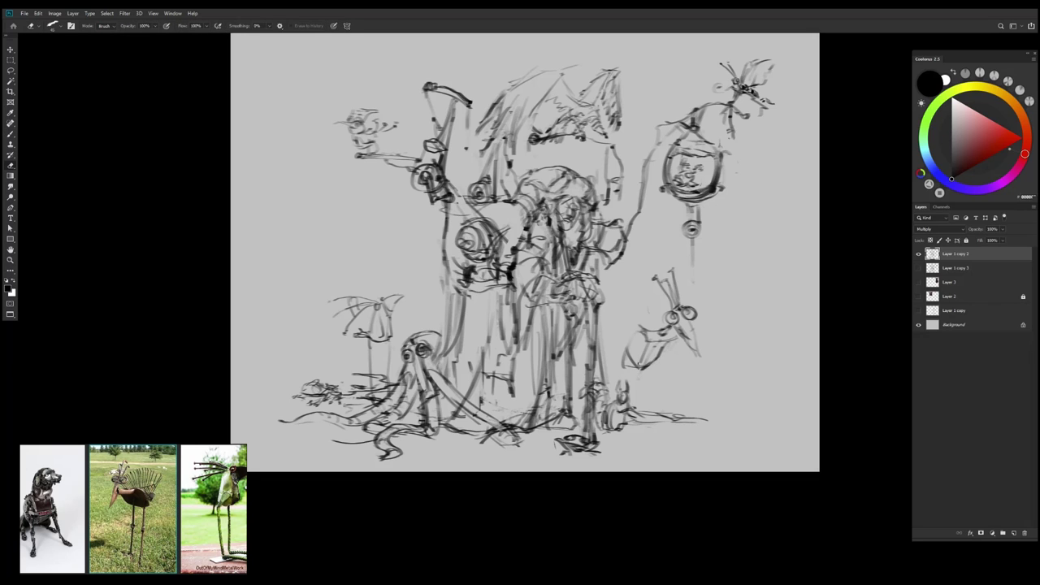
pyautogui.hotkey('ctrl', 'shift', 'h')
pyautogui.press('l')
pyautogui.moveTo(488, 366)
pyautogui.mouseDown()
pyautogui.moveTo(505, 331)
pyautogui.moveTo(504, 356)
pyautogui.mouseUp()
pyautogui.hotkey('ctrl', 'd')
pyautogui.press('b')
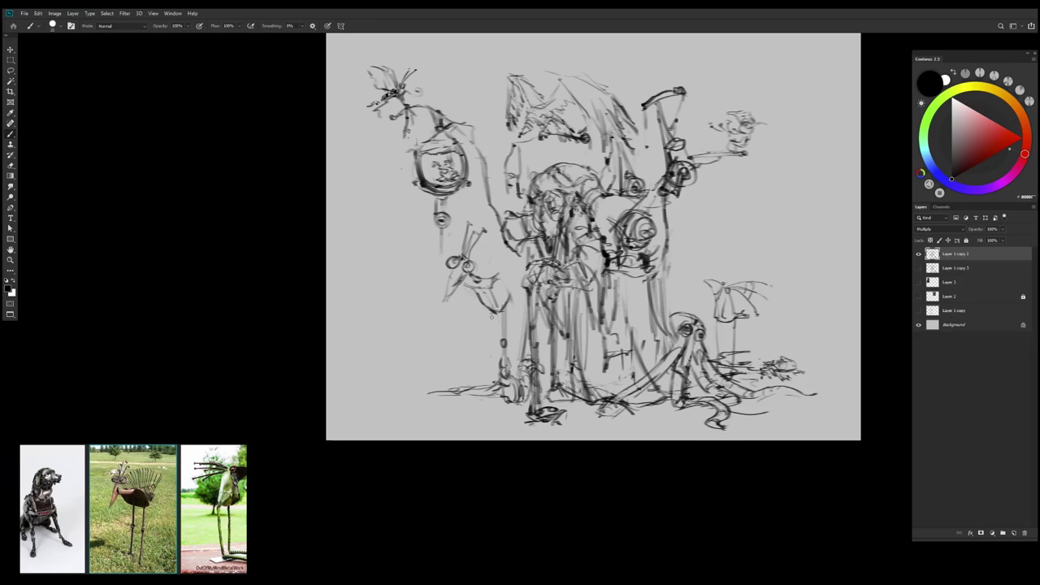
pyautogui.moveTo(486, 302); pyautogui.dragTo(485, 382)
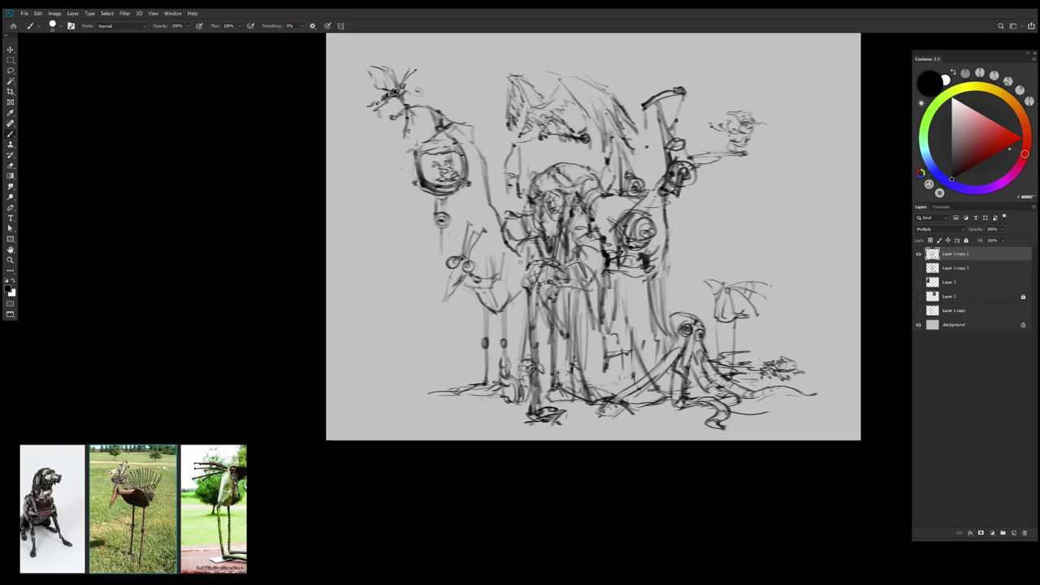
# Move the long-legged bird closer to the lady's gown, and flip the canvas horizontally to check the composition
pyautogui.scroll(-2, 533, 284)
pyautogui.scroll(1, 532, 284)
pyautogui.press('l')
pyautogui.moveTo(530, 281)
pyautogui.mouseDown()
pyautogui.moveTo(500, 367)
pyautogui.moveTo(510, 252)
pyautogui.moveTo(528, 279)
pyautogui.mouseUp()
pyautogui.hotkey('ctrl', 't')
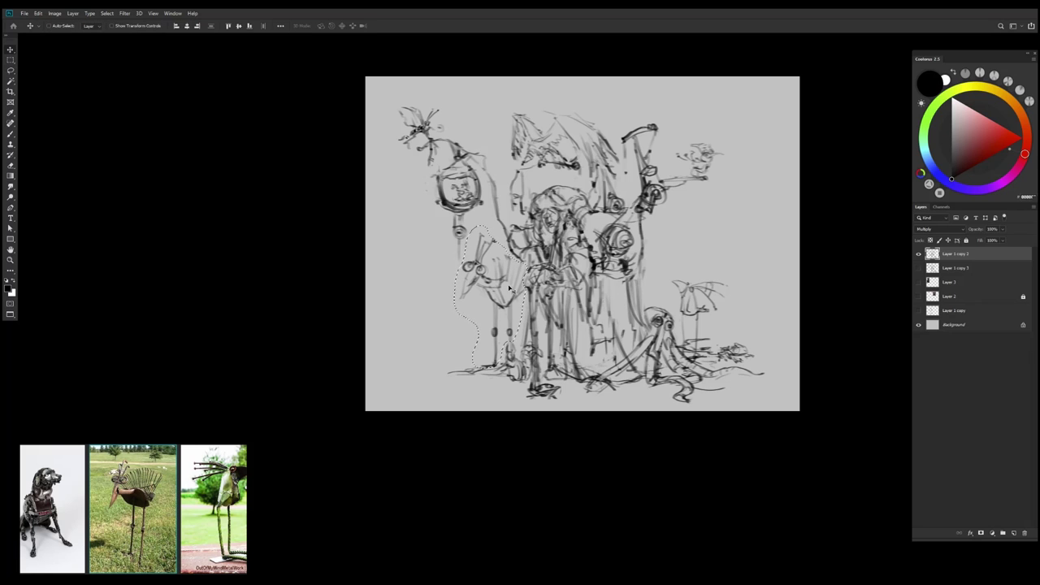
pyautogui.moveTo(503, 341)
pyautogui.mouseDown()
pyautogui.moveTo(520, 301)
pyautogui.moveTo(512, 309)
pyautogui.mouseUp()
pyautogui.press('Return')
pyautogui.hotkey('ctrl', 'd')
pyautogui.press('b')
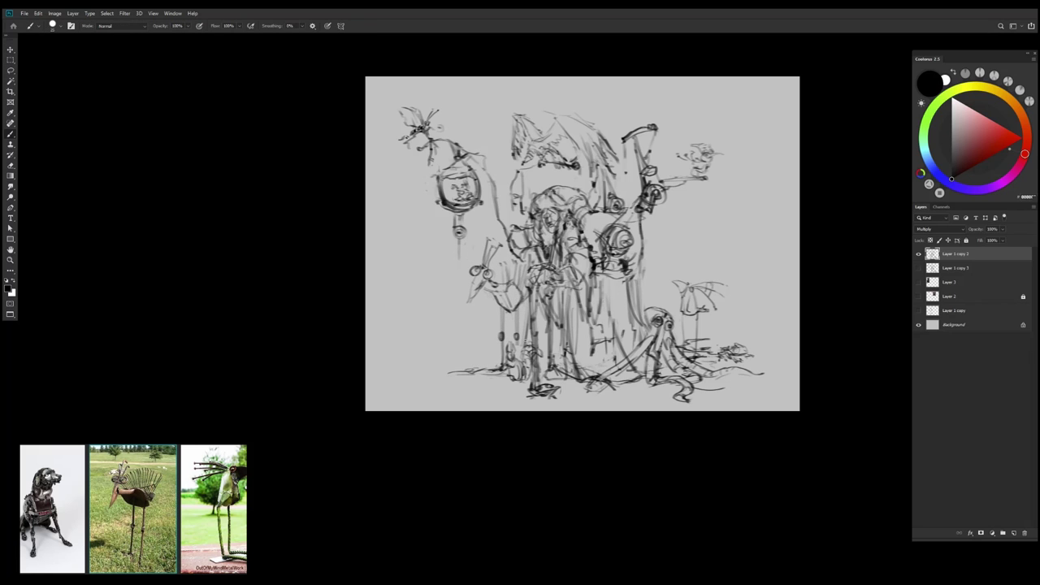
pyautogui.press('h')
pyautogui.hotkey('ctrl', 't')
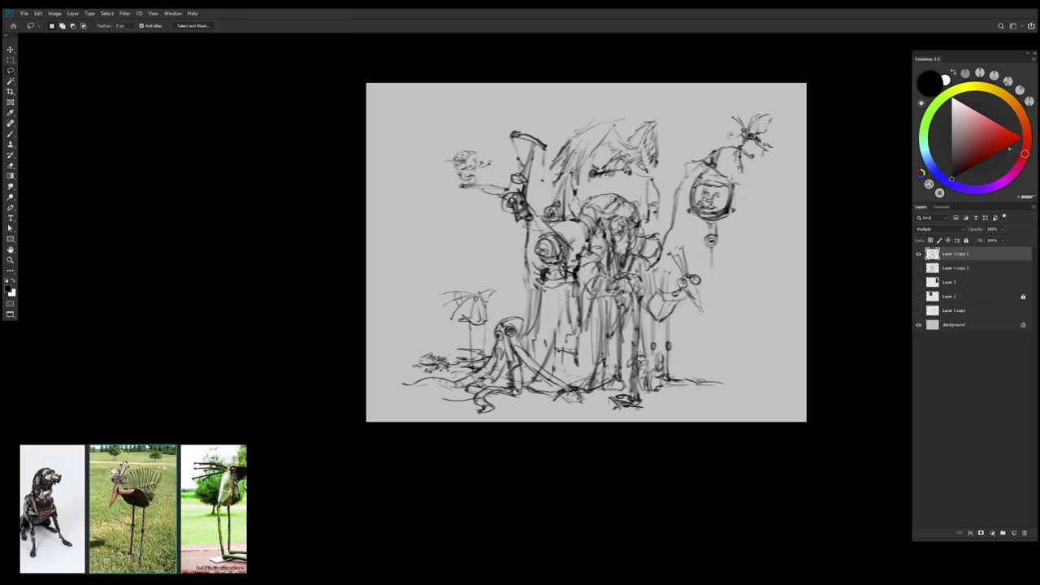
pyautogui.scroll(3, 695, 275)
pyautogui.press('Return')
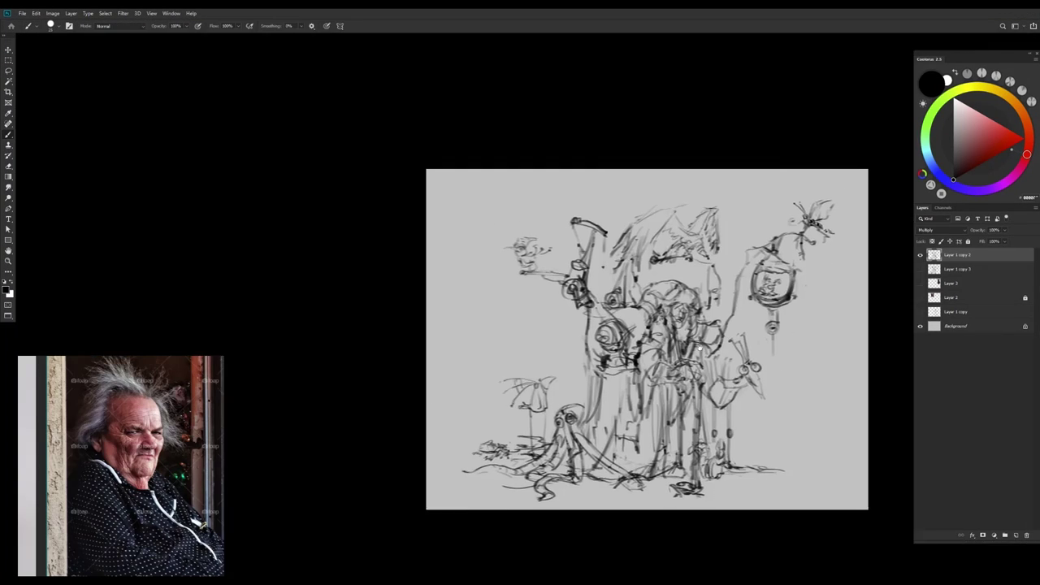
# Fade the rough sketch layer and add a new layer above it for refining the lady's face
pyautogui.scroll(3, 646, 340)
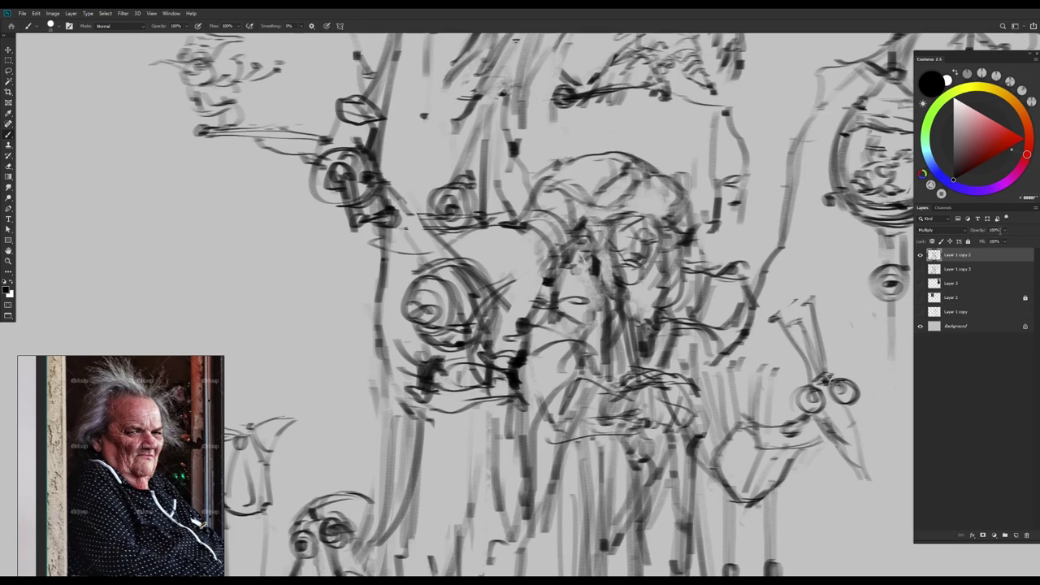
pyautogui.hotkey('ctrl', 'alt', 'shift', 'n')
pyautogui.rightClick(647, 365)
pyautogui.doubleClick(648, 365)
pyautogui.scroll(3, 597, 225)
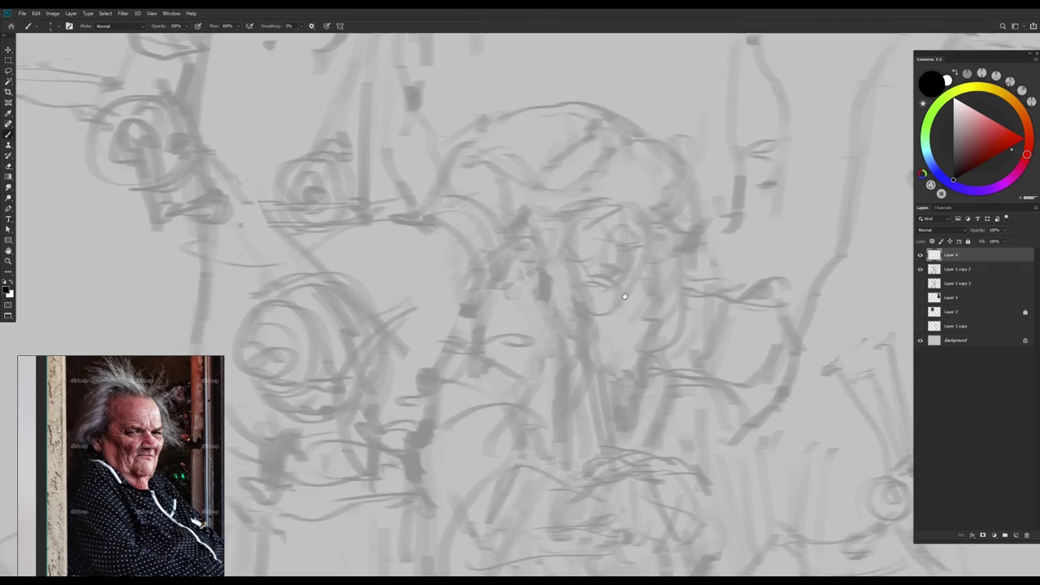
# Draw the lady's furrowed brows and squinting eyes over the faded face, and flip the canvas horizontally
pyautogui.moveTo(610, 231); pyautogui.dragTo(587, 226)
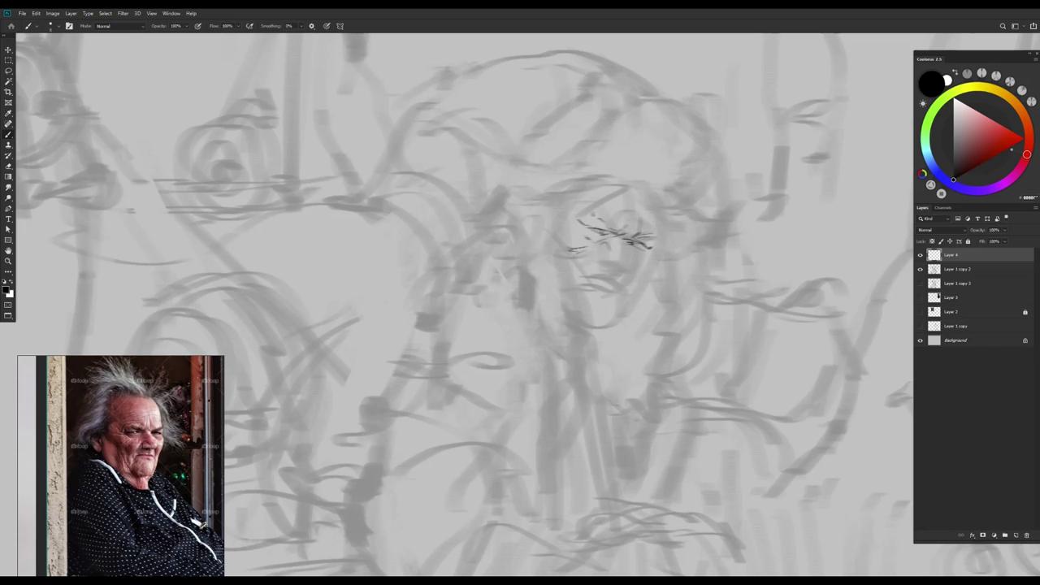
pyautogui.rightClick(648, 278)
pyautogui.press('Escape')
pyautogui.moveTo(618, 292); pyautogui.dragTo(426, 338)
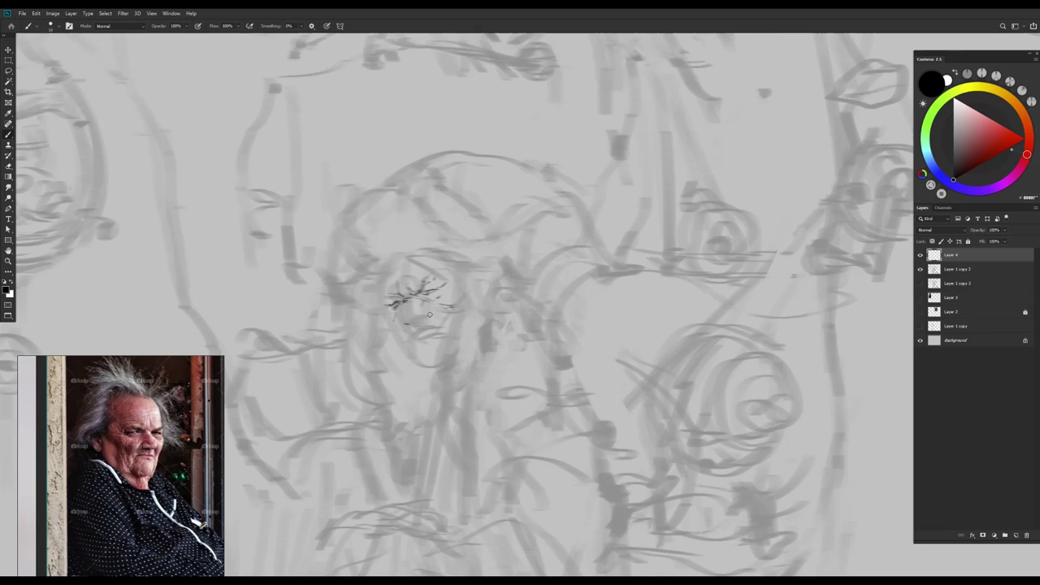
# Lock the face layer's transparent pixels, and bring the rough sketch beneath it back to dark lines
pyautogui.press('/')
pyautogui.scroll(3, 378, 286)
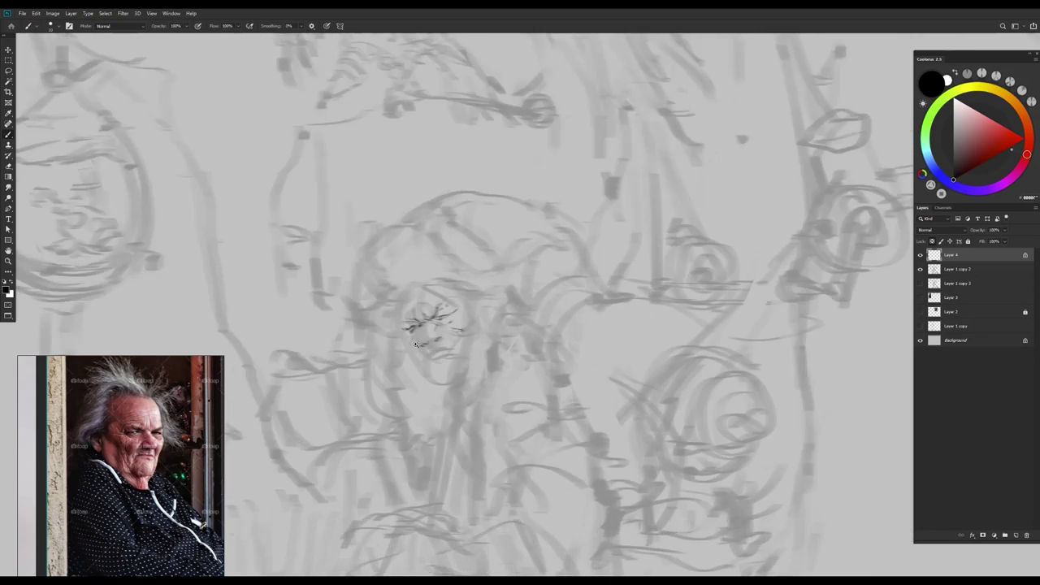
pyautogui.hotkey('alt', '[')
pyautogui.scroll(-1, 462, 363)
pyautogui.scroll(1, 461, 363)
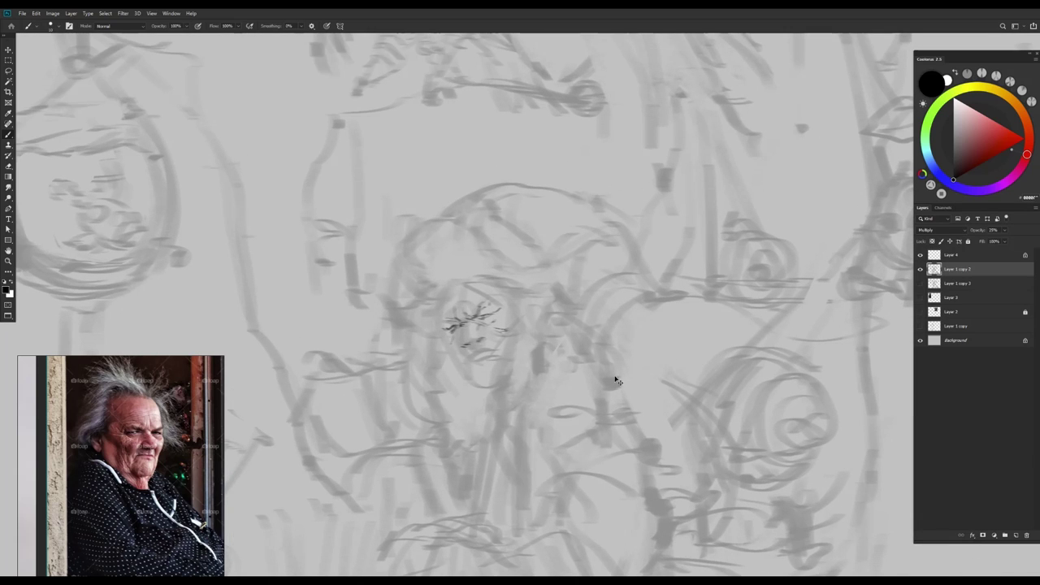
pyautogui.rightClick(564, 280)
pyautogui.press('Escape')
pyautogui.click(921, 283)
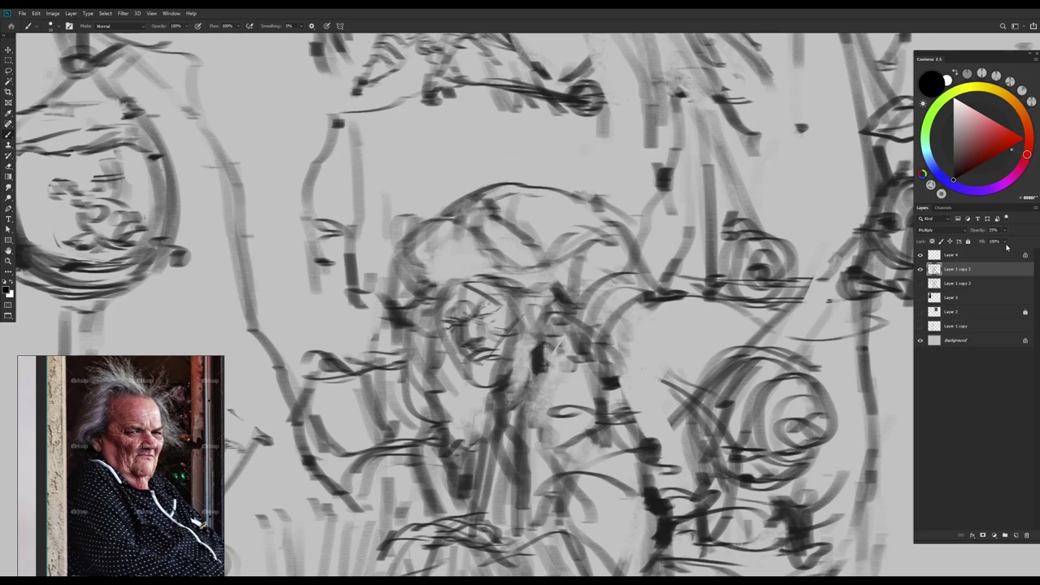
# Fade the rough sketch layer, return to the face layer above it, and draw the lady's nose and frowning mouth
pyautogui.click(920, 283)
pyautogui.click(921, 269)
pyautogui.click(920, 269)
pyautogui.hotkey('alt', ']')
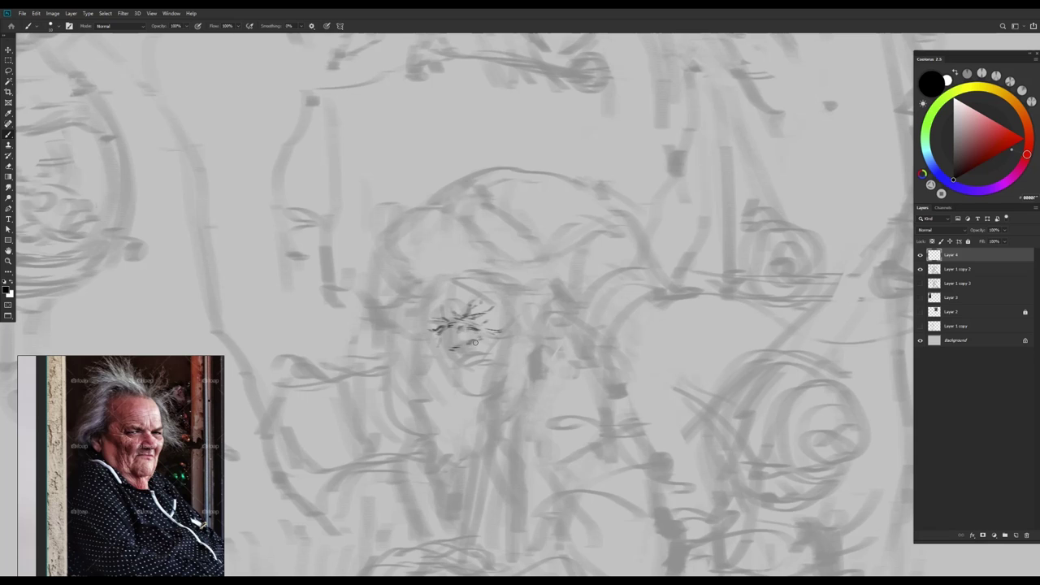
pyautogui.scroll(1, 475, 342)
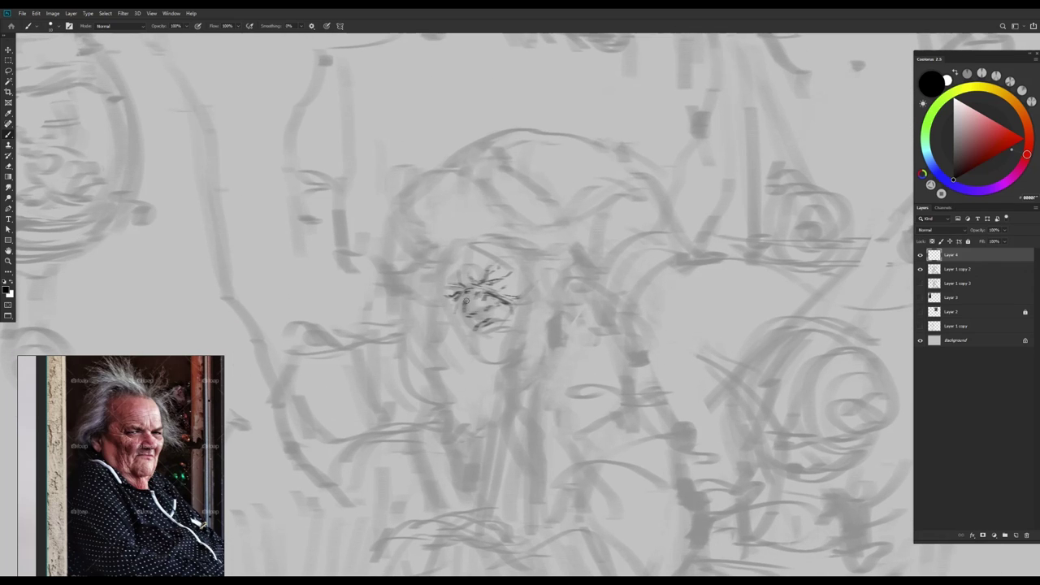
pyautogui.scroll(-3, 465, 301)
pyautogui.scroll(3, 664, 323)
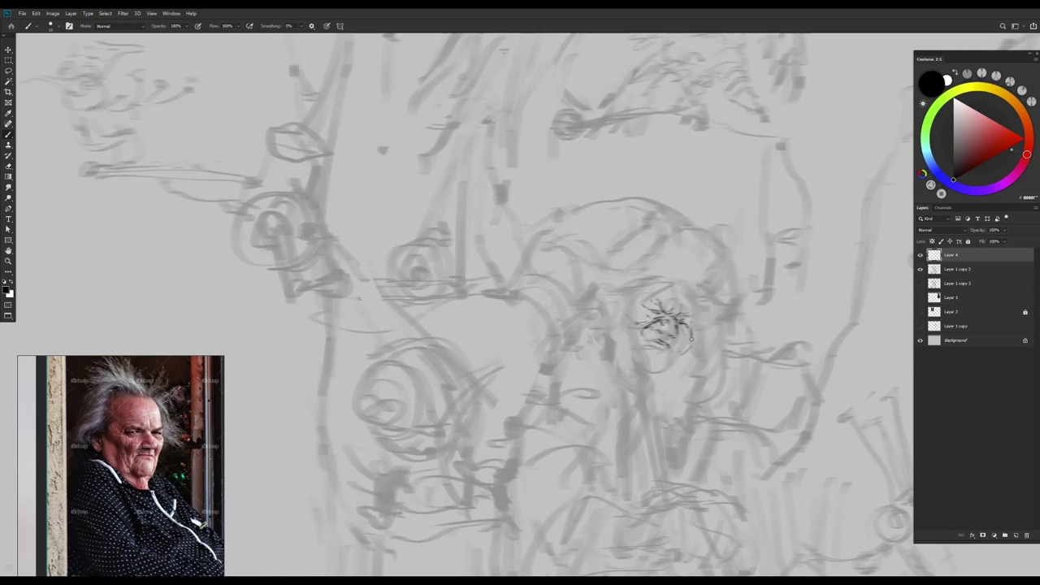
# Draw the lady's cheek contours, jaw and chin, and flip the canvas horizontally to check the face
pyautogui.moveTo(697, 309); pyautogui.dragTo(695, 319)
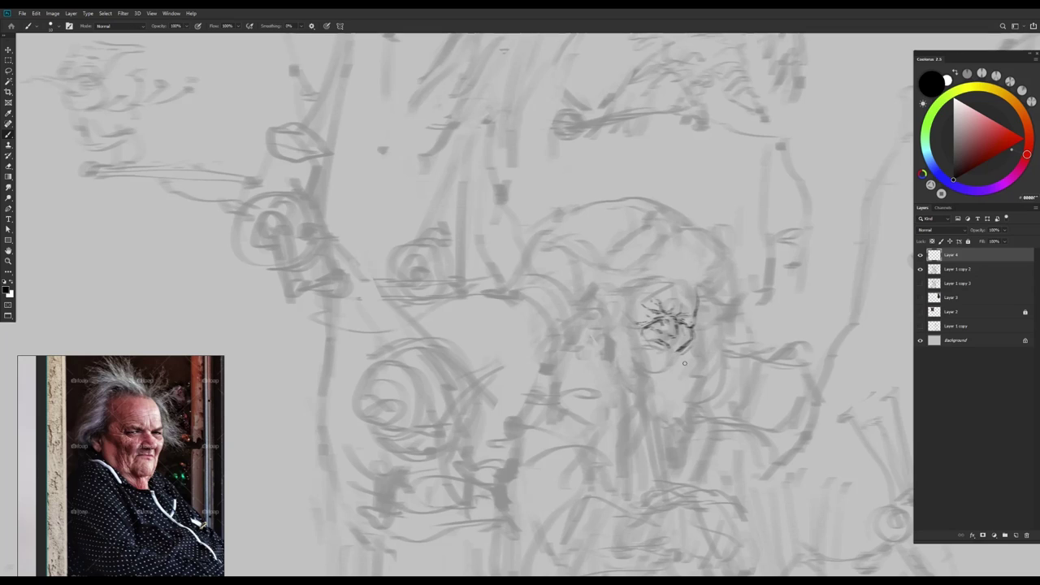
pyautogui.moveTo(646, 371); pyautogui.dragTo(660, 374)
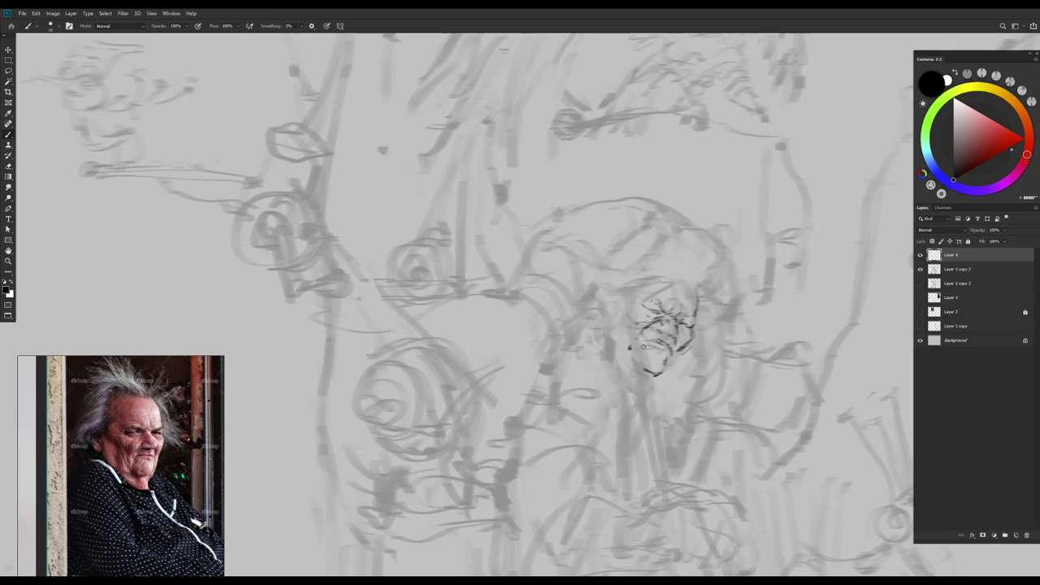
pyautogui.moveTo(671, 356)
pyautogui.mouseDown()
pyautogui.moveTo(423, 352)
pyautogui.moveTo(430, 350)
pyautogui.mouseUp()
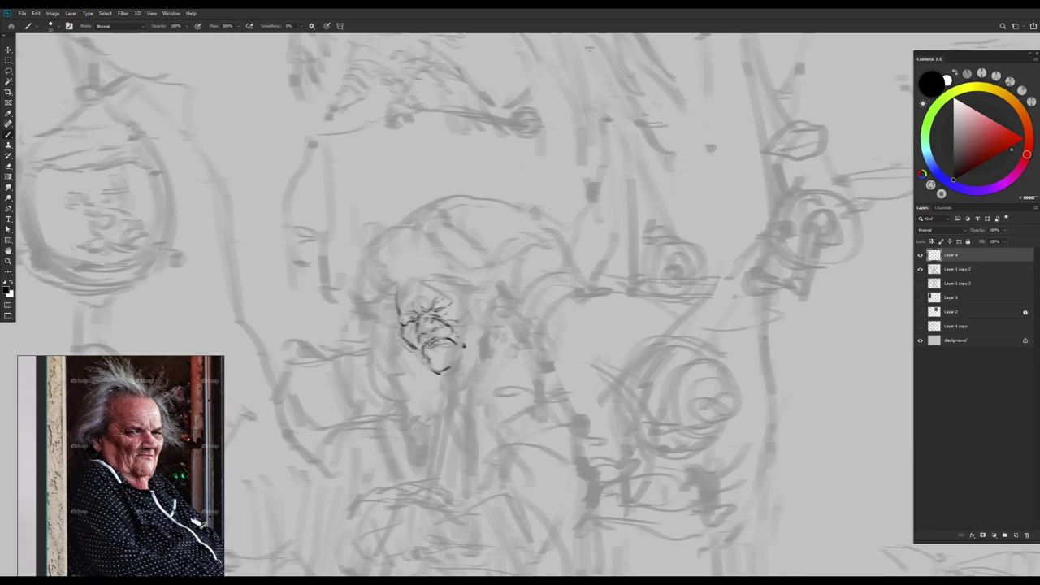
pyautogui.press('e')
pyautogui.scroll(2, 435, 341)
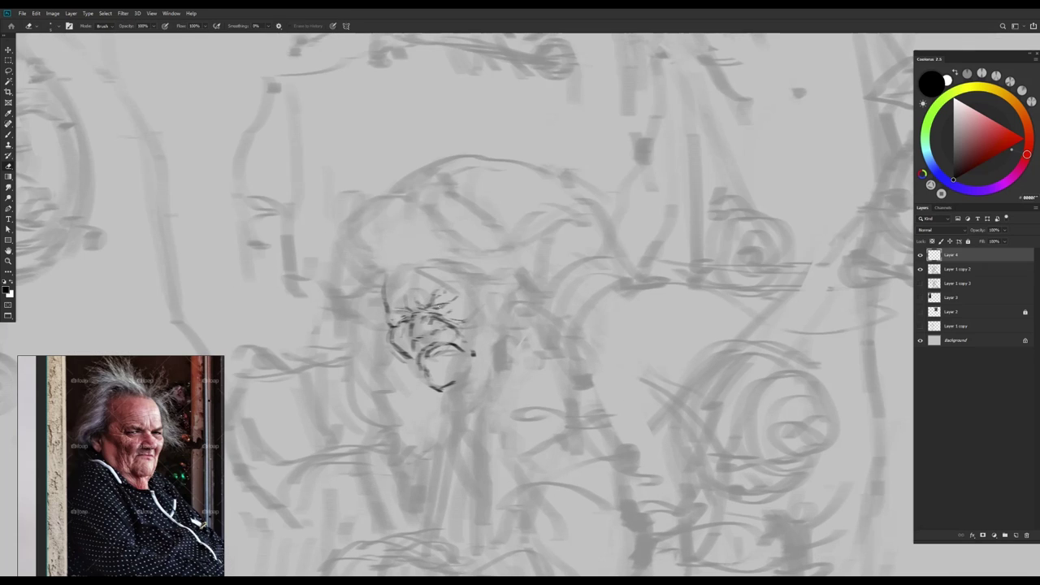
pyautogui.press('b')
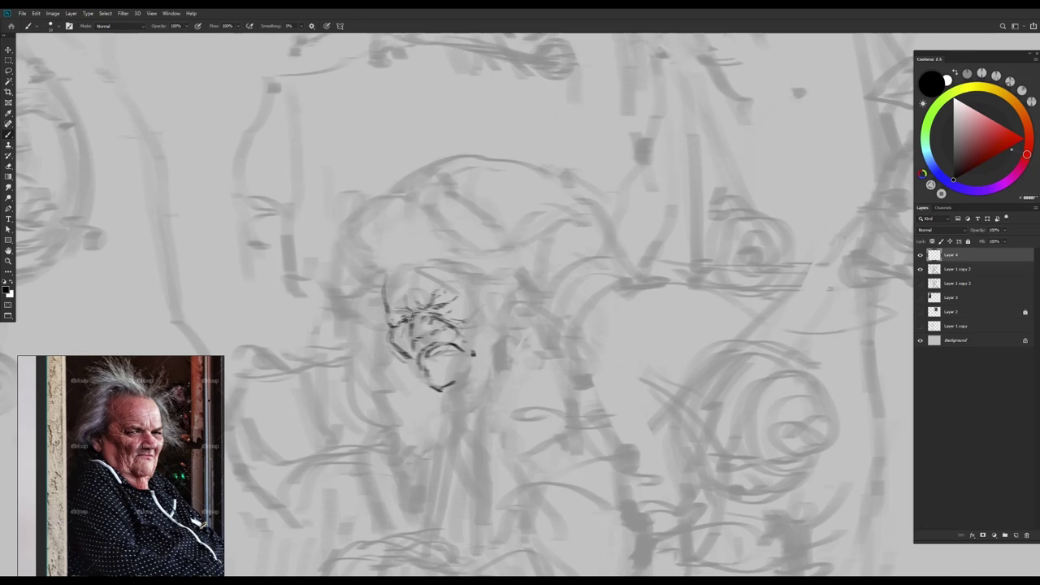
# Flip the canvas horizontally and draw the lady's forehead and hairline, with first hair strands hanging beside her face
pyautogui.scroll(-2, 433, 364)
pyautogui.moveTo(433, 364); pyautogui.dragTo(626, 378)
pyautogui.scroll(2, 625, 378)
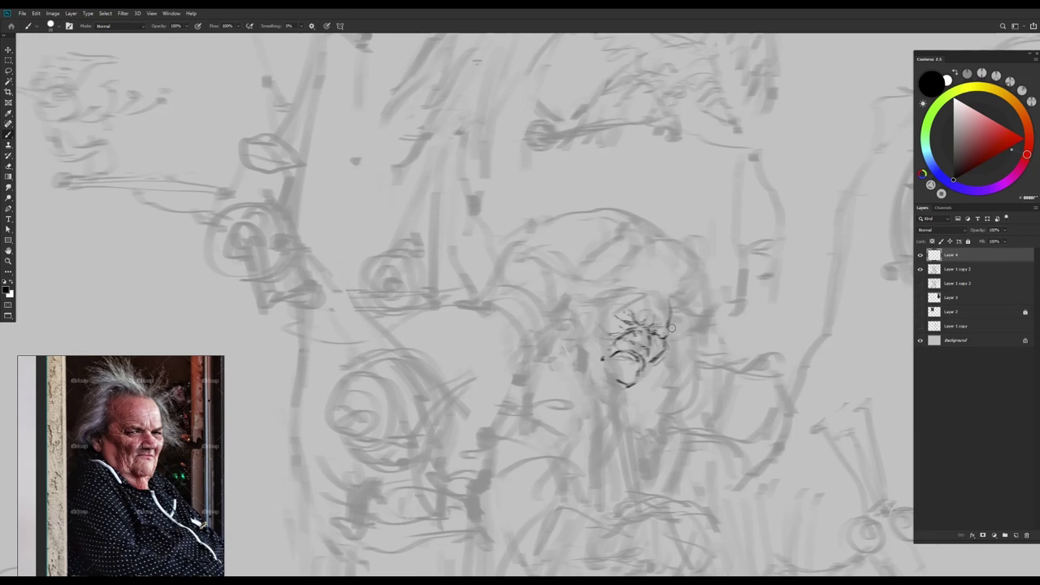
pyautogui.press('[')
pyautogui.scroll(-1, 664, 300)
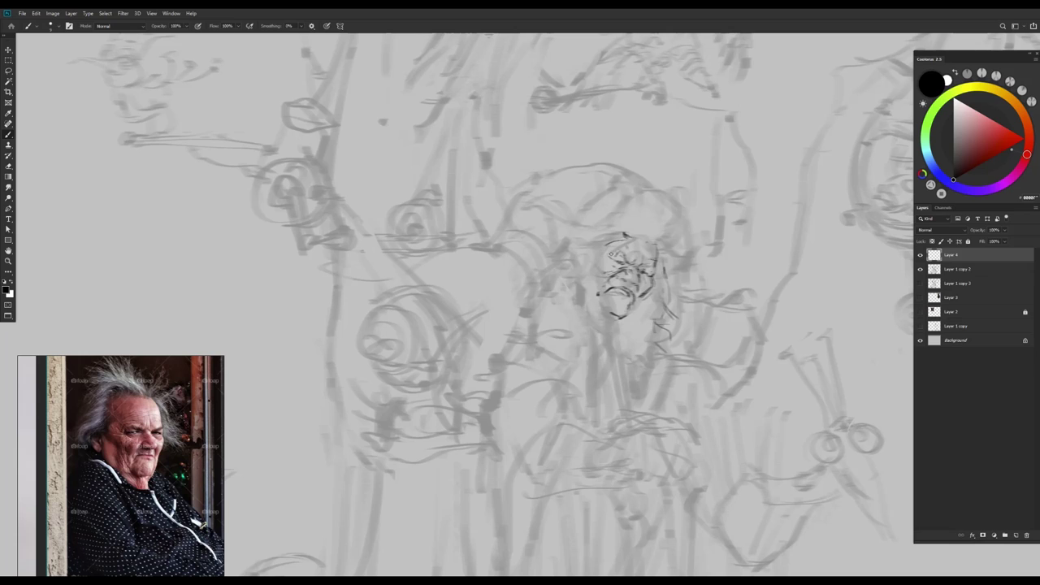
pyautogui.moveTo(605, 243)
pyautogui.mouseDown()
pyautogui.moveTo(638, 246)
pyautogui.moveTo(597, 279)
pyautogui.mouseUp()
pyautogui.moveTo(671, 328); pyautogui.dragTo(682, 338)
pyautogui.moveTo(650, 289); pyautogui.dragTo(657, 325)
pyautogui.moveTo(657, 344); pyautogui.dragTo(651, 382)
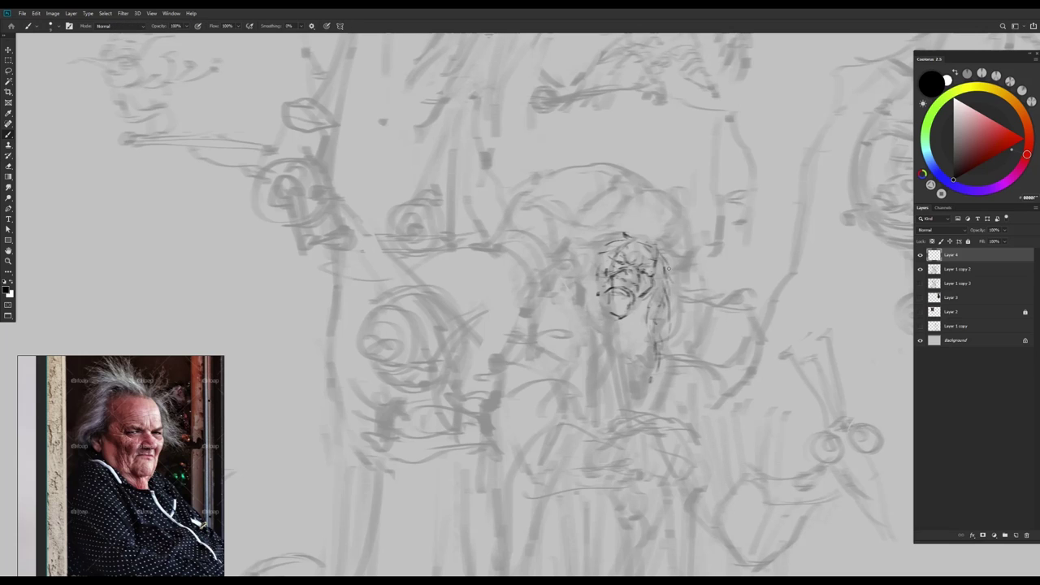
# Draw long, straggly hair strands falling from both sides of the lady's face and below her chin
pyautogui.scroll(-2, 652, 242)
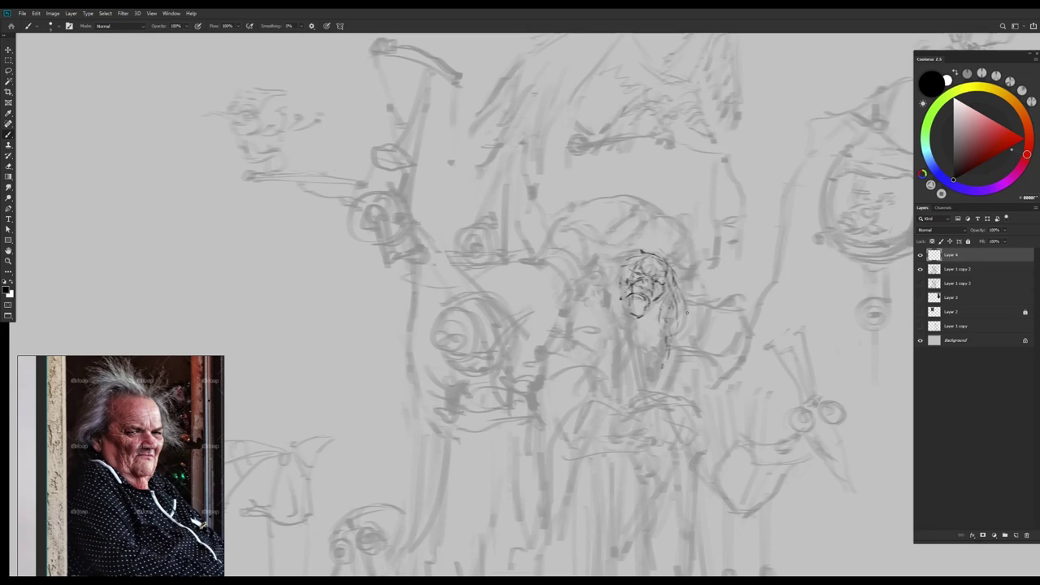
pyautogui.moveTo(660, 302); pyautogui.dragTo(633, 358)
pyautogui.moveTo(637, 317); pyautogui.dragTo(644, 366)
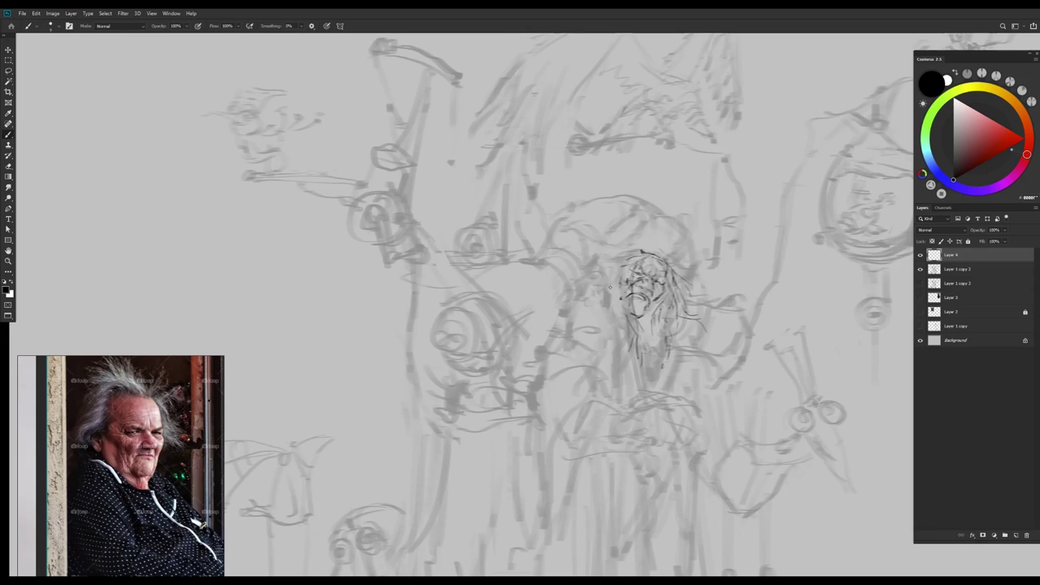
pyautogui.moveTo(610, 288); pyautogui.dragTo(629, 329)
pyautogui.moveTo(638, 332); pyautogui.dragTo(648, 358)
pyautogui.moveTo(694, 304); pyautogui.dragTo(696, 338)
# Fit the whole drawing in view, flip the canvas horizontally, add more hair strands around the face, and flip it back
pyautogui.hotkey('ctrl', '0')
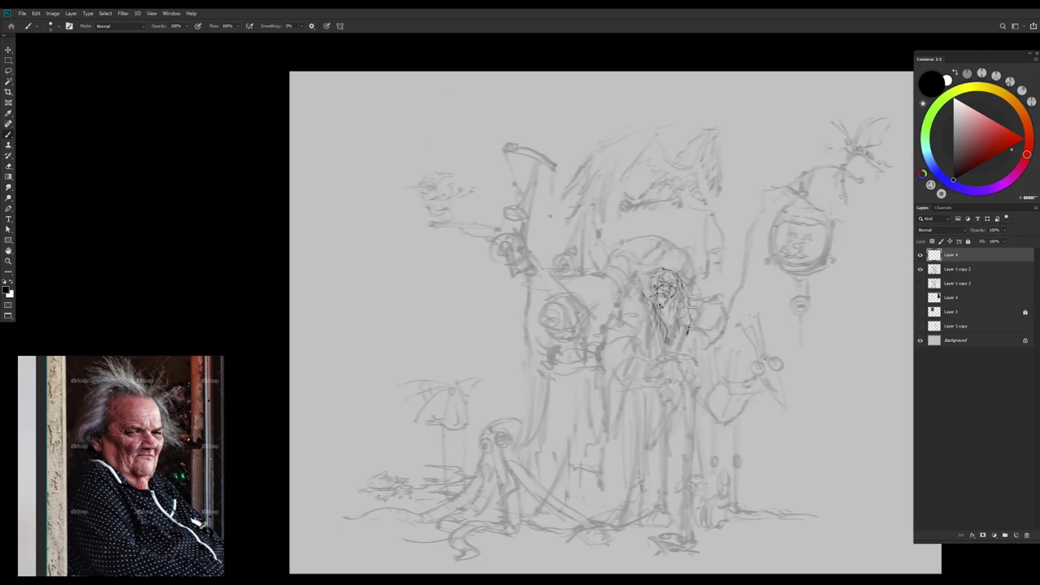
pyautogui.hotkey('ctrl', 'shift', 'h')
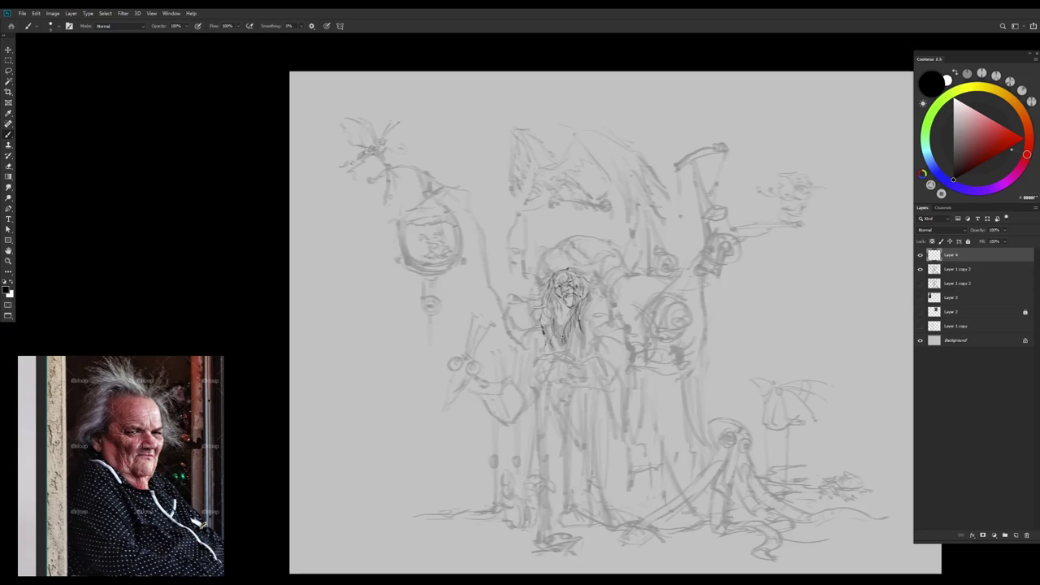
pyautogui.moveTo(569, 293); pyautogui.dragTo(592, 304)
pyautogui.moveTo(573, 325); pyautogui.dragTo(576, 349)
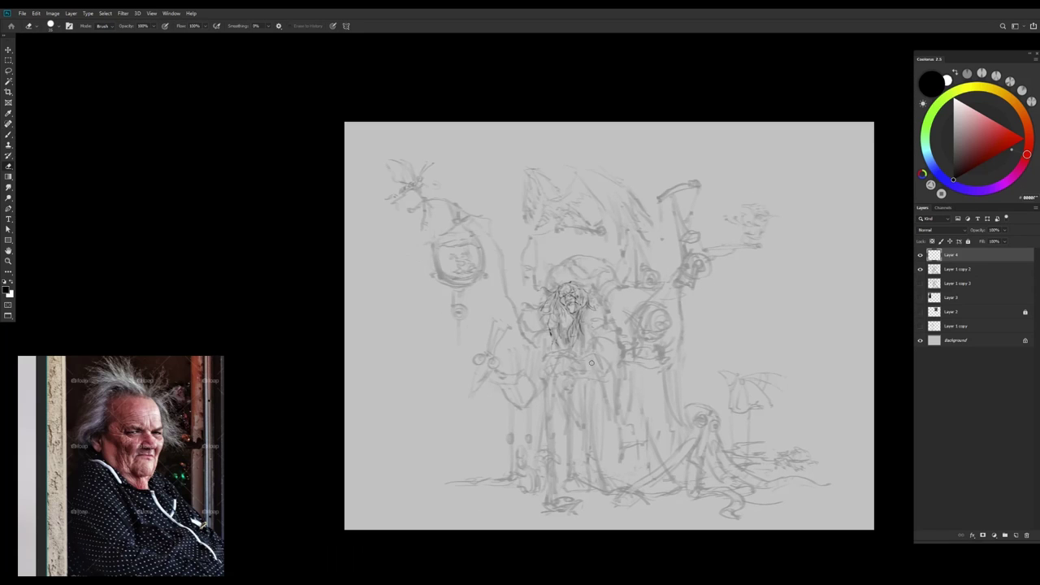
pyautogui.press('h')
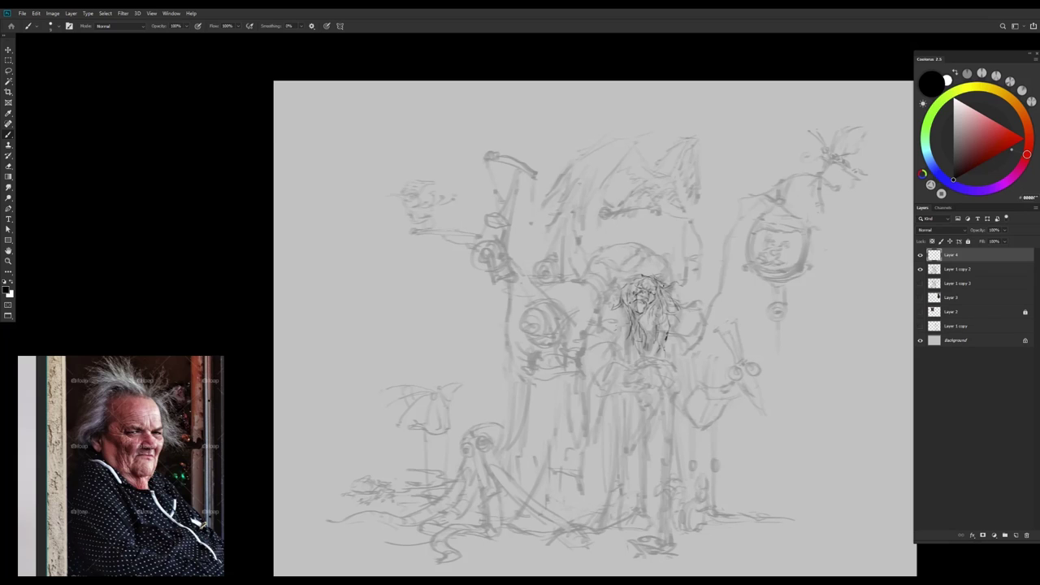
pyautogui.click(967, 269)
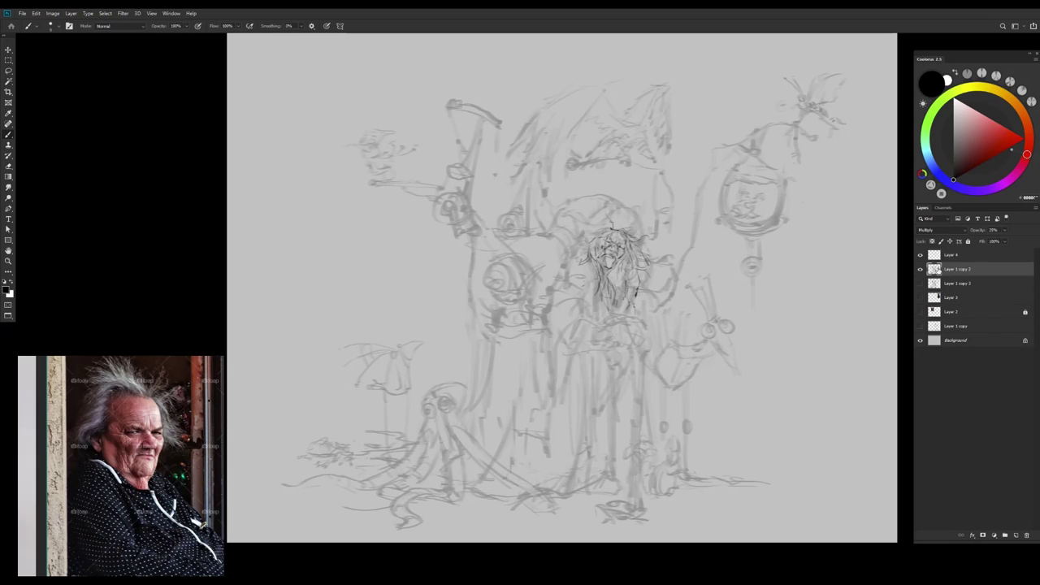
pyautogui.click(994, 534)
pyautogui.rightClick(600, 350)
pyautogui.press('Escape')
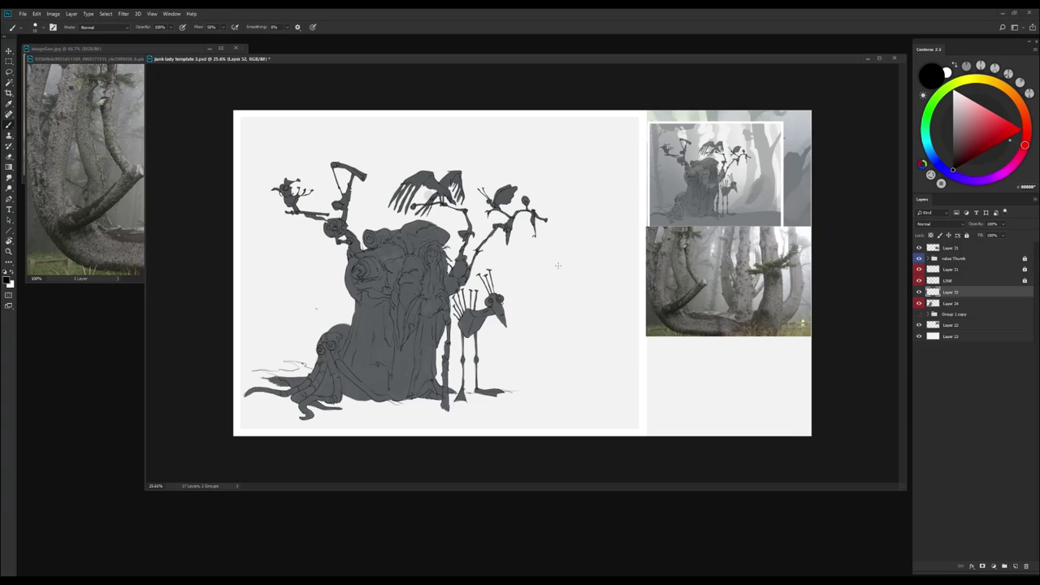
# Paint a flat gray ground across the base of the junk lady template, on a layer beneath her silhouette
pyautogui.scroll(-3, 571, 323)
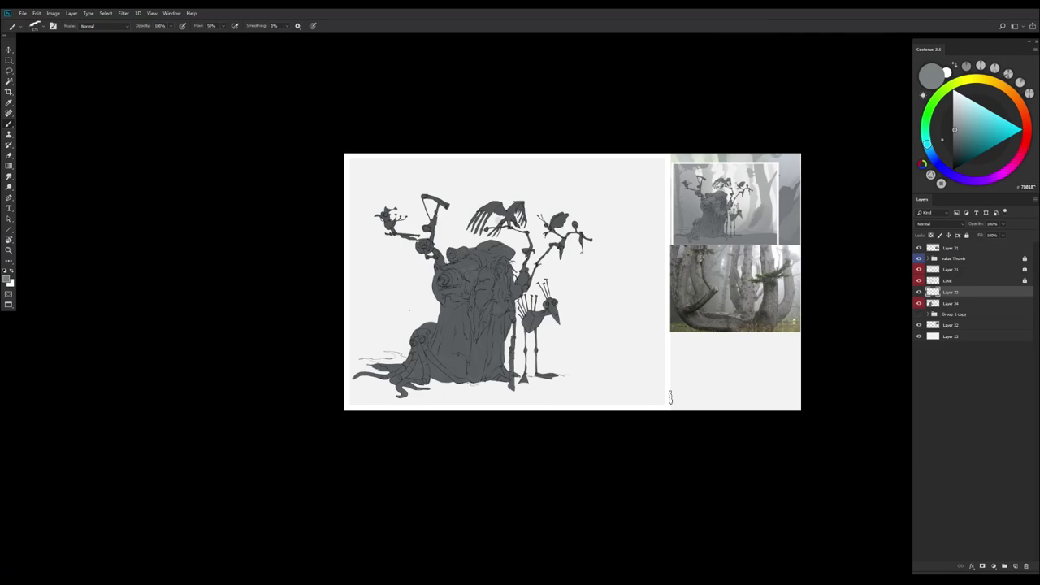
pyautogui.hotkey('ctrl', '[')
pyautogui.moveTo(663, 396)
pyautogui.mouseDown()
pyautogui.moveTo(357, 390)
pyautogui.moveTo(625, 388)
pyautogui.mouseUp()
pyautogui.rightClick(681, 381)
pyautogui.press('Escape')
pyautogui.scroll(-1, 569, 422)
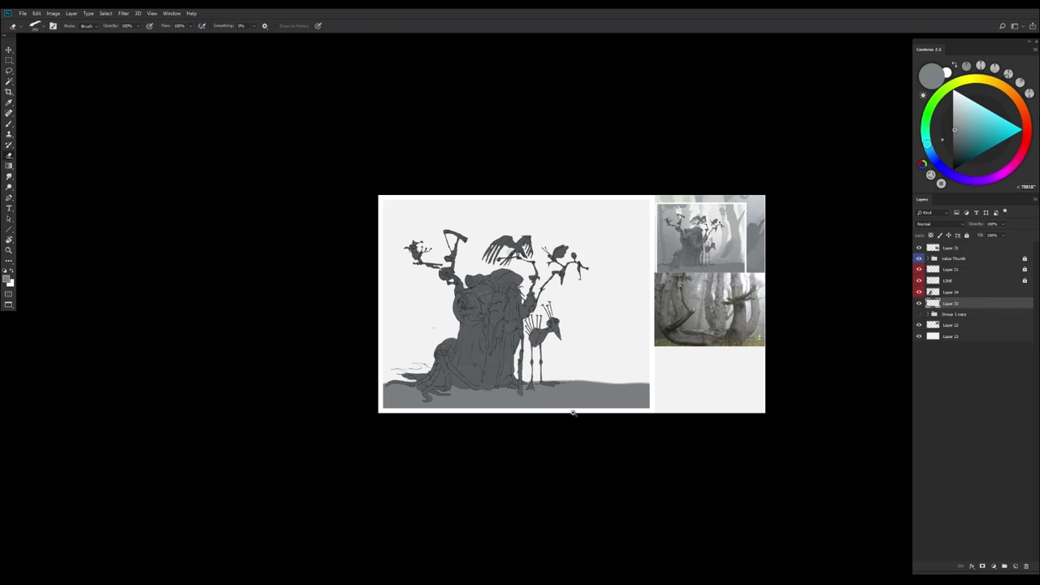
# Lighten the gray ground layer with a Hue/Saturation adjustment
pyautogui.hotkey('alt', ']')
pyautogui.hotkey('ctrl', 'u')
pyautogui.moveTo(697, 282); pyautogui.dragTo(702, 282)
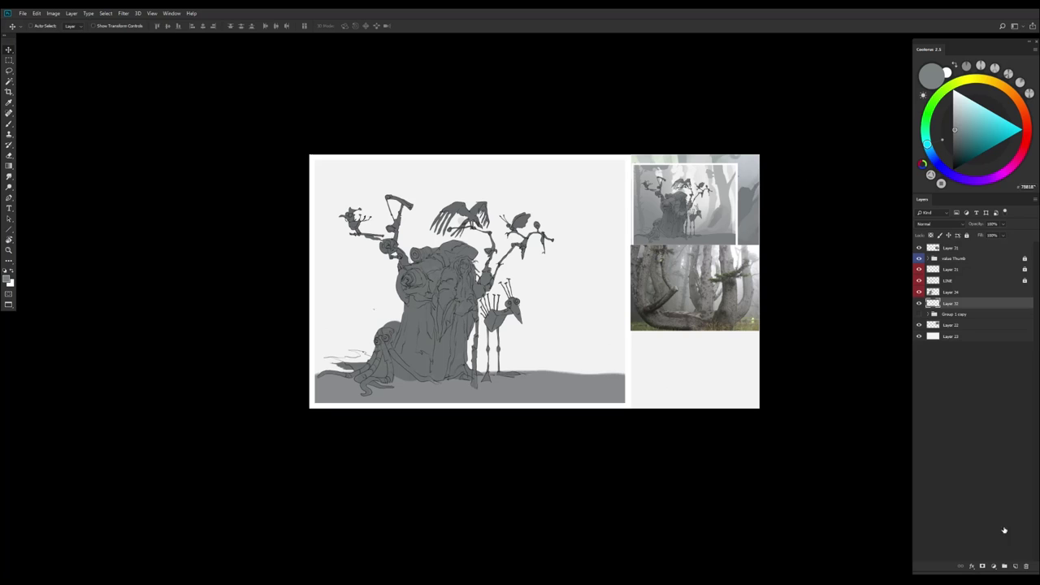
# Add a new layer beneath the ground and lasso a tall, curving forked tree trunk beside the long-legged bird
pyautogui.hotkey('ctrl', 'shift', 'alt', 'n')
pyautogui.hotkey('ctrl', '[')
pyautogui.press('l')
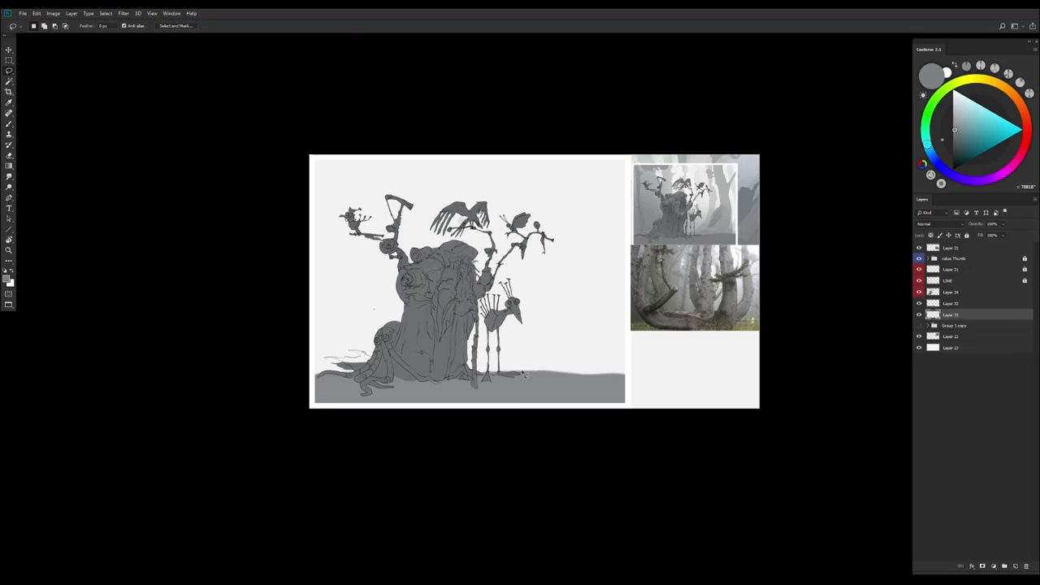
pyautogui.moveTo(541, 365)
pyautogui.mouseDown()
pyautogui.moveTo(571, 312)
pyautogui.moveTo(583, 261)
pyautogui.moveTo(546, 148)
pyautogui.moveTo(595, 172)
pyautogui.mouseUp()
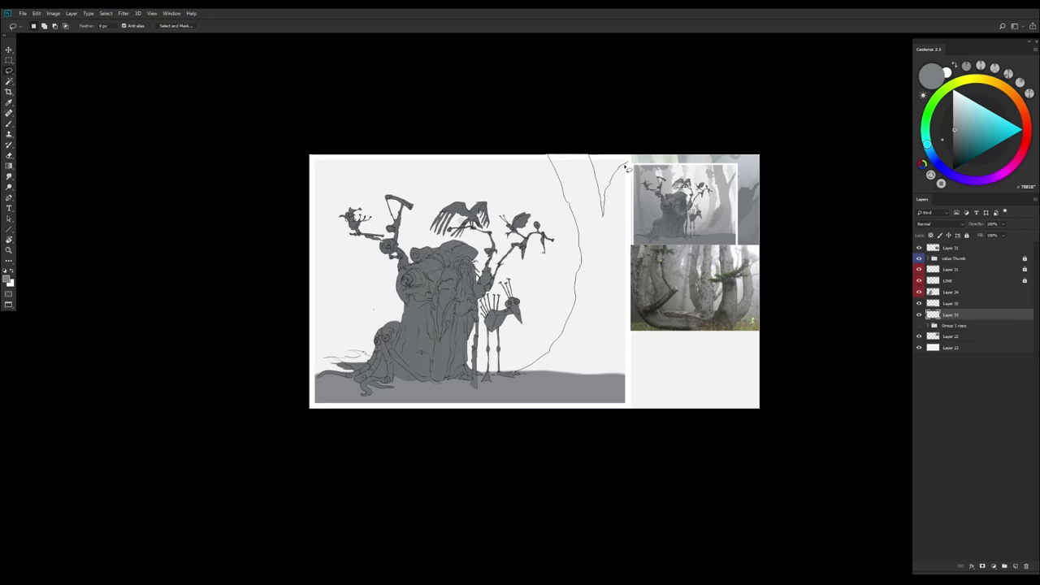
pyautogui.moveTo(607, 231); pyautogui.dragTo(607, 233)
pyautogui.click(548, 368)
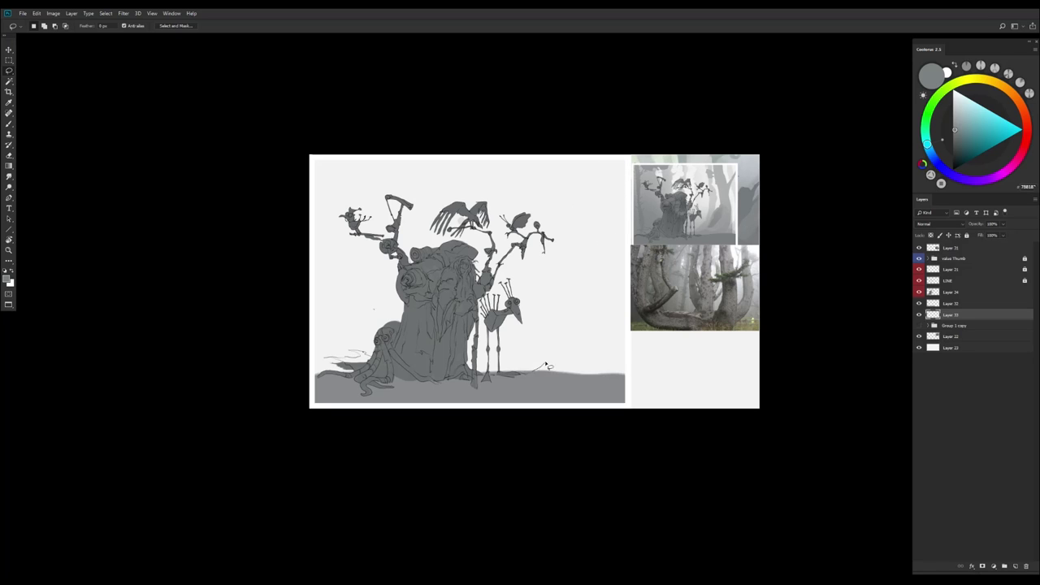
pyautogui.moveTo(563, 351)
pyautogui.mouseDown()
pyautogui.moveTo(578, 205)
pyautogui.moveTo(566, 171)
pyautogui.moveTo(578, 118)
pyautogui.moveTo(611, 218)
pyautogui.moveTo(616, 279)
pyautogui.mouseUp()
pyautogui.moveTo(605, 342); pyautogui.dragTo(487, 388)
pyautogui.moveTo(608, 210)
pyautogui.mouseDown()
pyautogui.moveTo(629, 168)
pyautogui.moveTo(603, 218)
pyautogui.mouseUp()
pyautogui.moveTo(571, 177)
pyautogui.mouseDown()
pyautogui.moveTo(569, 159)
pyautogui.moveTo(590, 269)
pyautogui.mouseUp()
# Paint the selected trunk with a soft gradient of light grays using a large soft brush, and deselect it
pyautogui.press('b')
pyautogui.rightClick(575, 195)
pyautogui.press('Escape')
pyautogui.hotkey('ctrl', '-')
pyautogui.moveTo(586, 317)
pyautogui.mouseDown()
pyautogui.moveTo(569, 397)
pyautogui.moveTo(579, 244)
pyautogui.moveTo(569, 381)
pyautogui.mouseUp()
pyautogui.keyDown('alt'); pyautogui.click(582, 260); pyautogui.keyUp('alt')
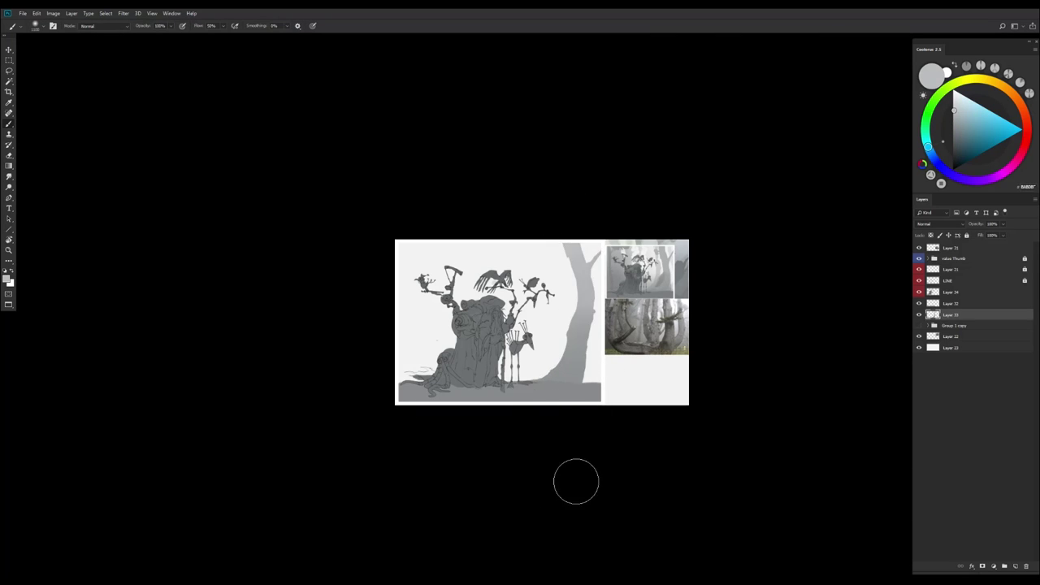
pyautogui.scroll(3, 559, 396)
pyautogui.hotkey('ctrl', 'd')
# Add another new layer beneath the tree, and warp the tree layer so the trunk bends more toward the lady
pyautogui.hotkey('ctrl', 'shift', 'alt', 'n')
pyautogui.press('l')
pyautogui.scroll(-2, 558, 397)
pyautogui.hotkey('ctrl', 't')
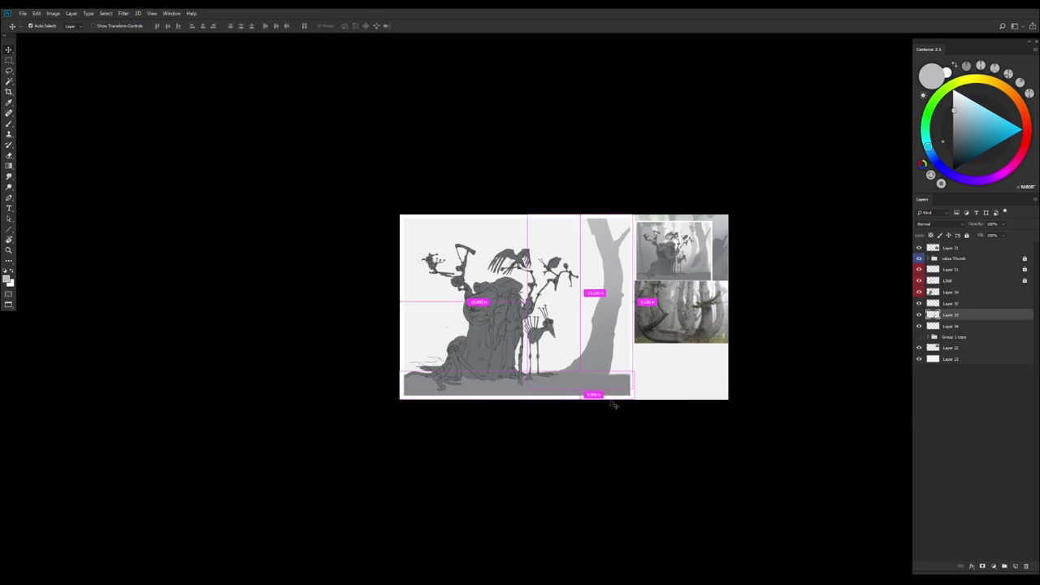
pyautogui.moveTo(519, 390); pyautogui.dragTo(500, 390)
pyautogui.moveTo(600, 272); pyautogui.dragTo(598, 275)
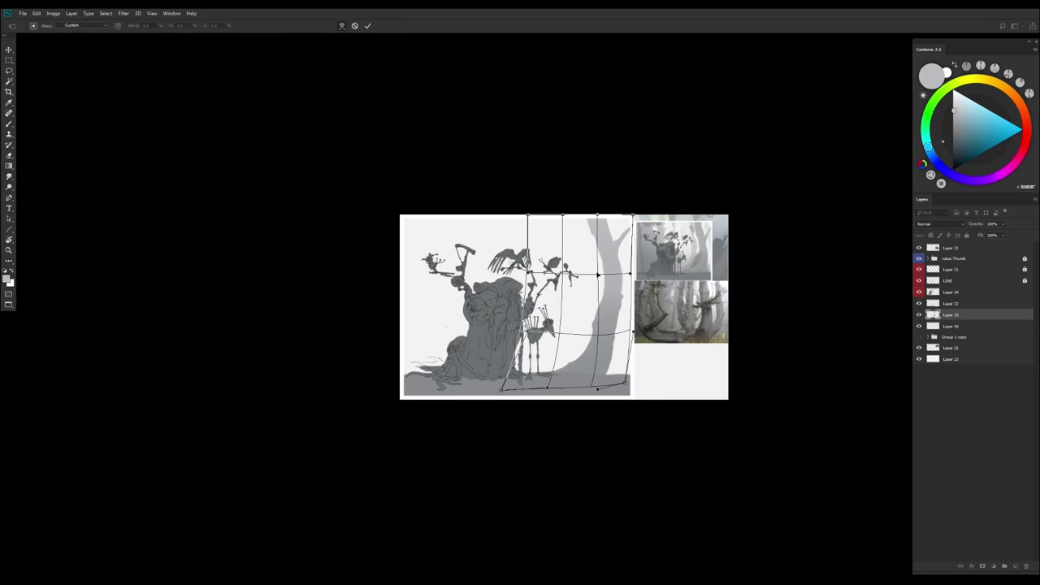
pyautogui.moveTo(632, 242); pyautogui.dragTo(622, 268)
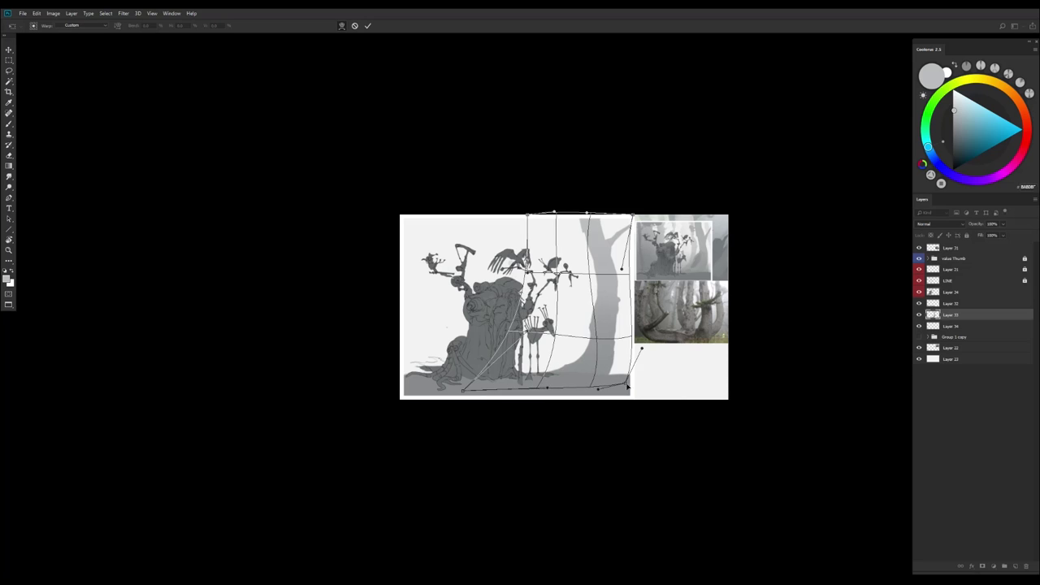
pyautogui.click(631, 339)
pyautogui.press('Return')
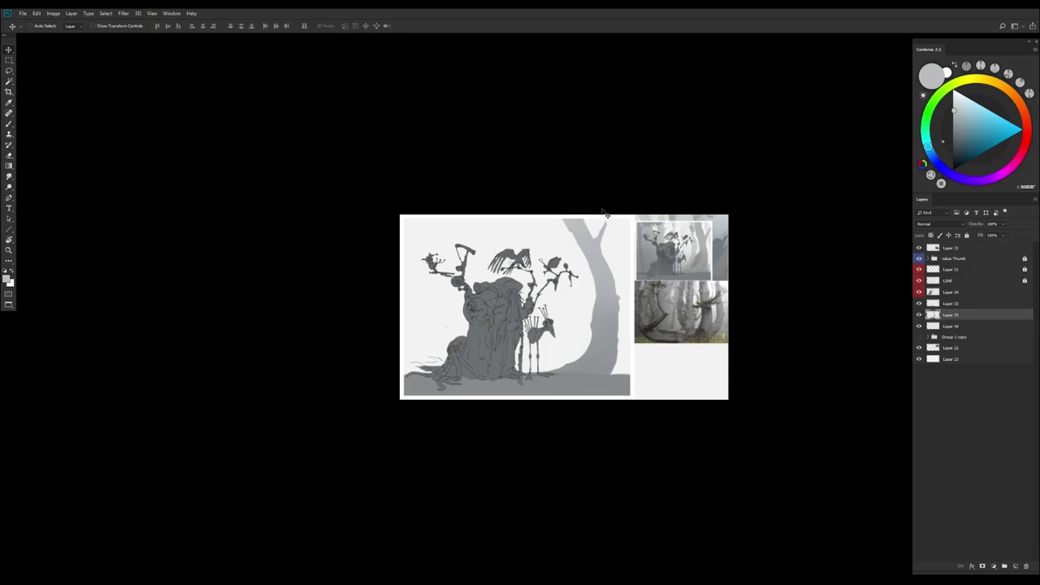
# Try to lasso and paint a gray mound at the base of the tree trunk
pyautogui.press('l')
pyautogui.moveTo(602, 307)
pyautogui.mouseDown()
pyautogui.moveTo(571, 342)
pyautogui.moveTo(601, 309)
pyautogui.mouseUp()
pyautogui.press('b')
pyautogui.hotkey('ctrl', '-')
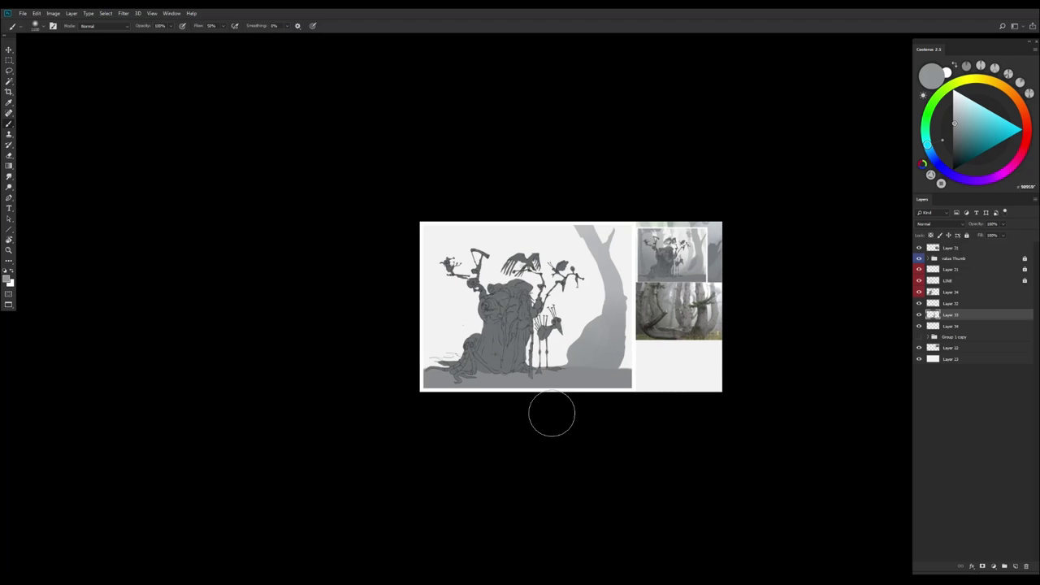
pyautogui.scroll(-3, 612, 420)
pyautogui.scroll(2, 617, 406)
# On the layer beneath the tree, lasso thinner background trunks behind it and paint them a lighter gray
pyautogui.hotkey('alt', '[')
pyautogui.scroll(2, 626, 388)
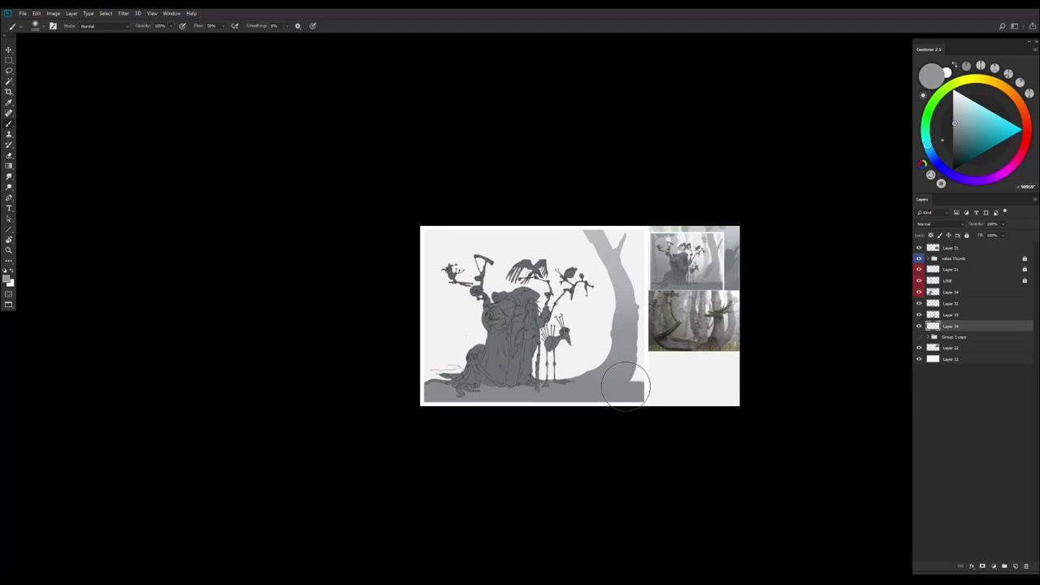
pyautogui.press('l')
pyautogui.scroll(1, 601, 386)
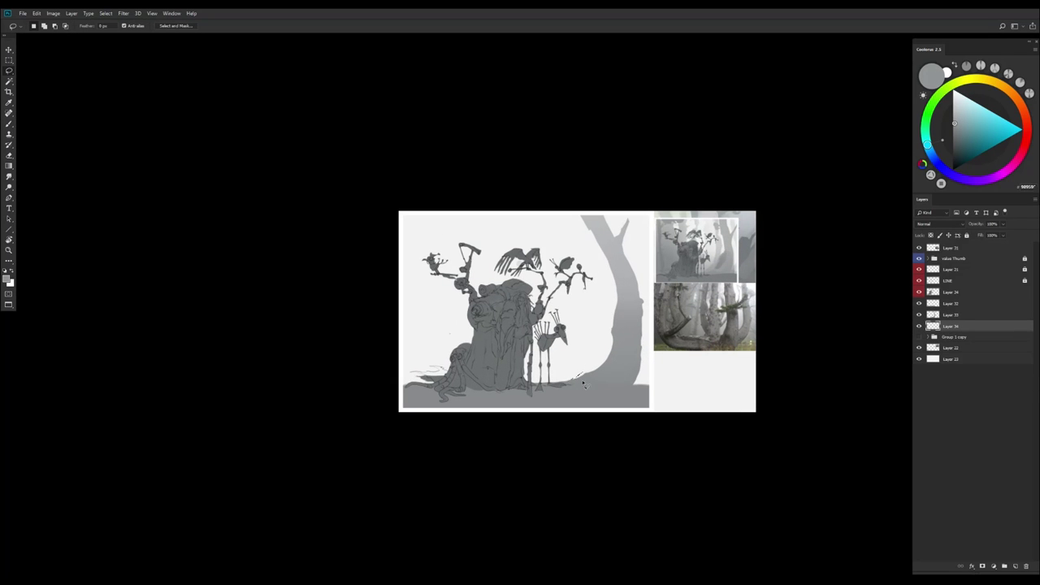
pyautogui.moveTo(556, 224); pyautogui.dragTo(576, 217)
pyautogui.moveTo(609, 343); pyautogui.dragTo(601, 382)
pyautogui.press('b')
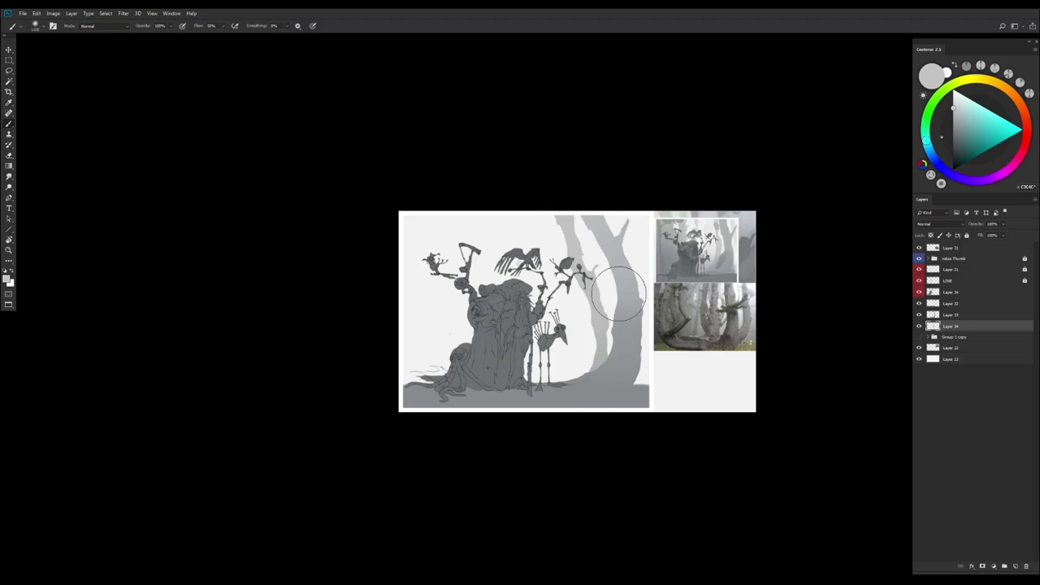
pyautogui.scroll(-3, 598, 317)
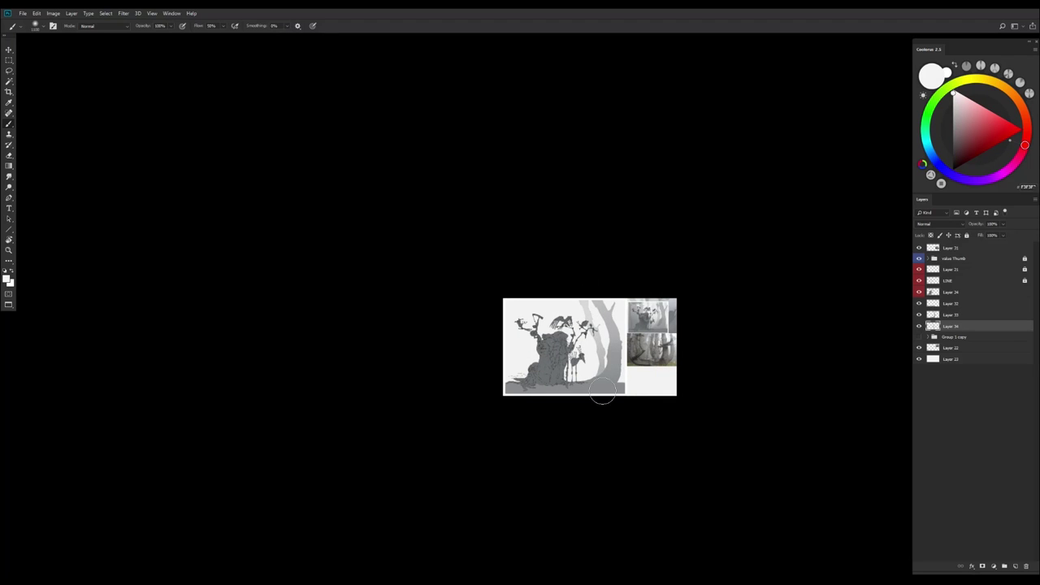
# Warp the light background trunks so they curve along with the large tree behind them
pyautogui.keyDown('alt'); pyautogui.click(603, 391); pyautogui.keyUp('alt')
pyautogui.hotkey('ctrl', 't')
pyautogui.rightClick(599, 355)
pyautogui.click(617, 393)
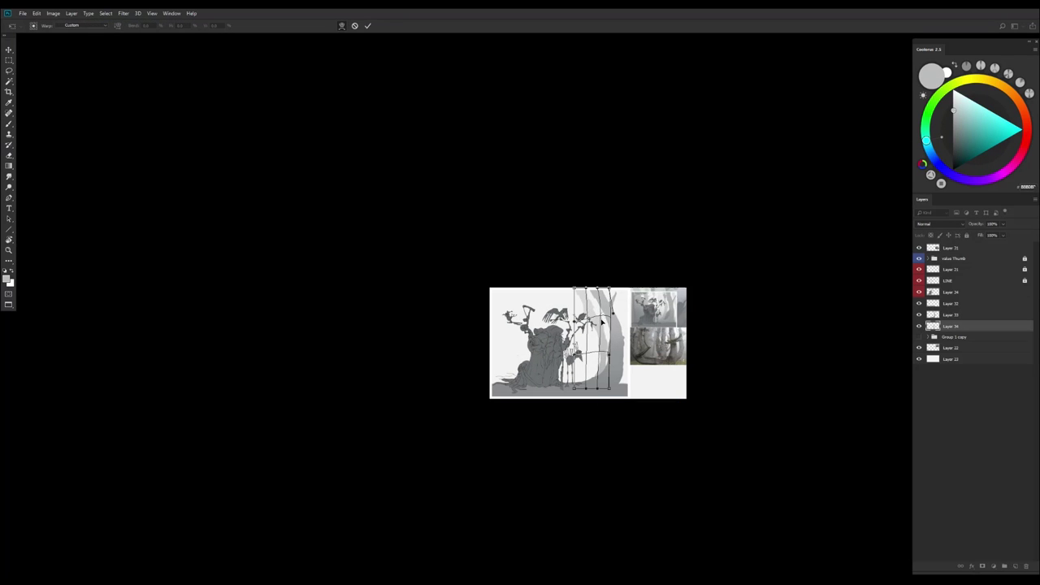
pyautogui.moveTo(588, 302)
pyautogui.mouseDown()
pyautogui.moveTo(601, 324)
pyautogui.moveTo(591, 290)
pyautogui.moveTo(598, 322)
pyautogui.moveTo(609, 319)
pyautogui.mouseUp()
pyautogui.press('Return')
# Try to lasso another slim shape beside the light background trunks
pyautogui.scroll(1, 619, 348)
pyautogui.scroll(1, 619, 347)
pyautogui.press('l')
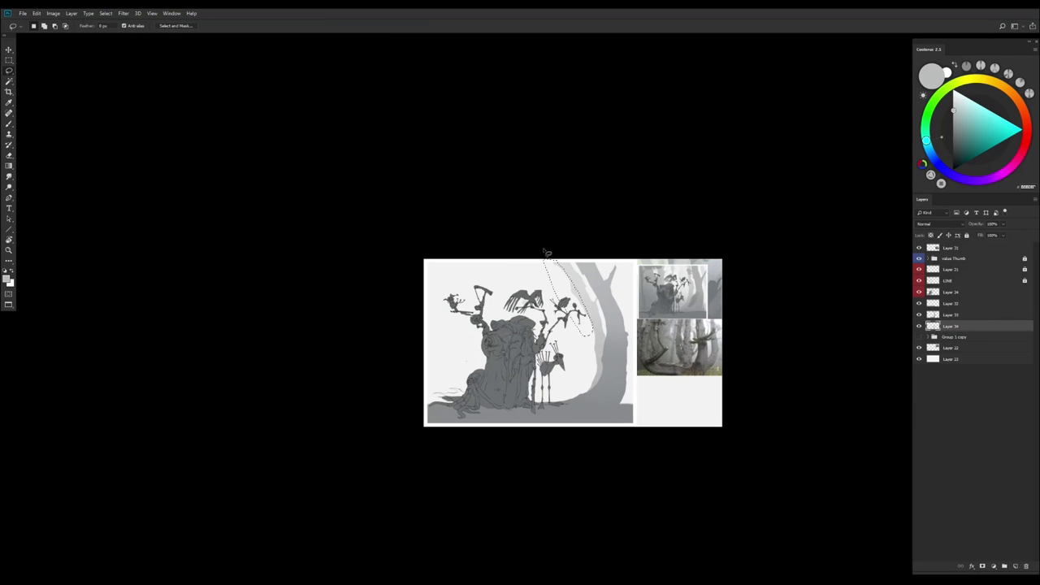
pyautogui.press('v')
pyautogui.keyDown('ctrl'); pyautogui.keyDown('shift'); pyautogui.click(616, 351); pyautogui.keyUp('shift'); pyautogui.keyUp('ctrl')
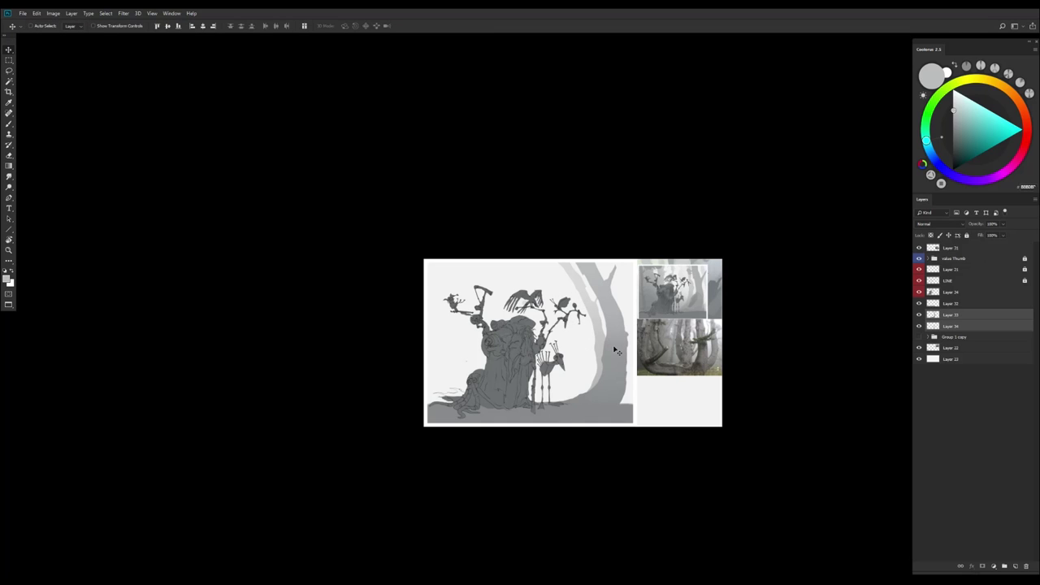
# Add a new layer beneath the trunks and brush a large soft gray gradient behind the lady, away from the tree
pyautogui.press('b')
pyautogui.hotkey('ctrl', 'shift', 'alt', 'n')
pyautogui.scroll(-1, 674, 420)
pyautogui.moveTo(464, 302)
pyautogui.mouseDown()
pyautogui.moveTo(494, 404)
pyautogui.moveTo(529, 428)
pyautogui.mouseUp()
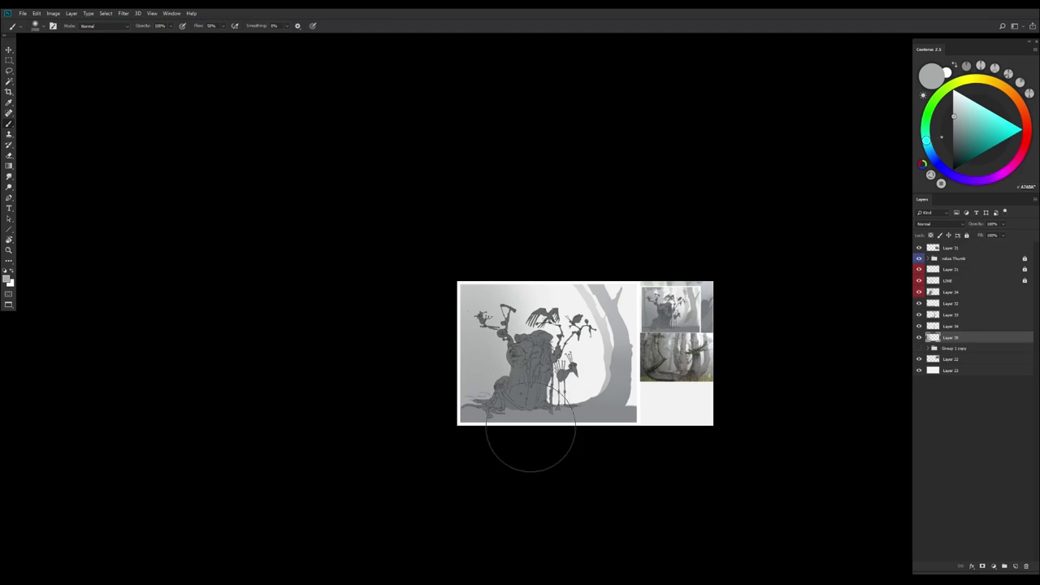
pyautogui.scroll(-2, 544, 407)
pyautogui.press('h')
pyautogui.scroll(2, 610, 374)
# Sample darker grays from the scene and deepen the outer side of the backdrop gradient with a large soft brush
pyautogui.keyDown('alt'); pyautogui.click(631, 410); pyautogui.keyUp('alt')
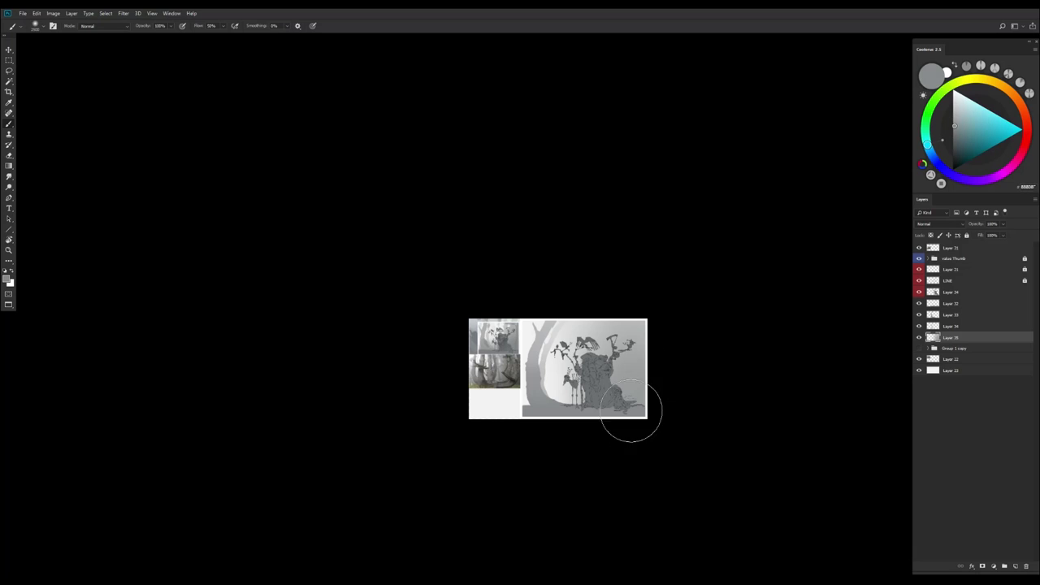
pyautogui.keyDown('alt'); pyautogui.click(631, 410); pyautogui.keyUp('alt')
pyautogui.scroll(2, 611, 342)
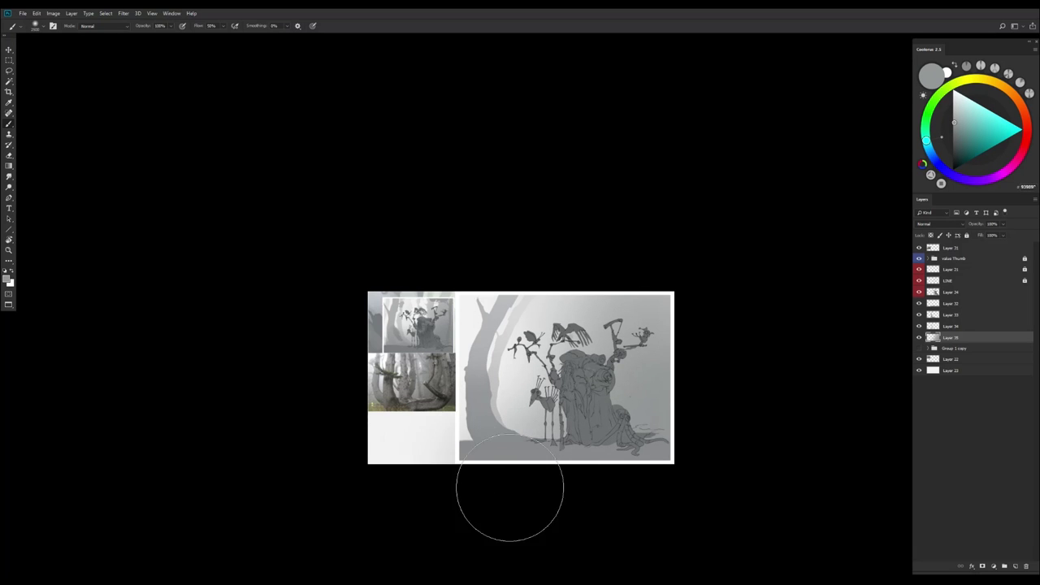
pyautogui.moveTo(386, 443); pyautogui.dragTo(451, 449)
# Sample light gray and near-white tones and paint a soft misty glow between the lady and the large tree
pyautogui.press('[')
pyautogui.keyDown('alt'); pyautogui.click(476, 434); pyautogui.keyUp('alt')
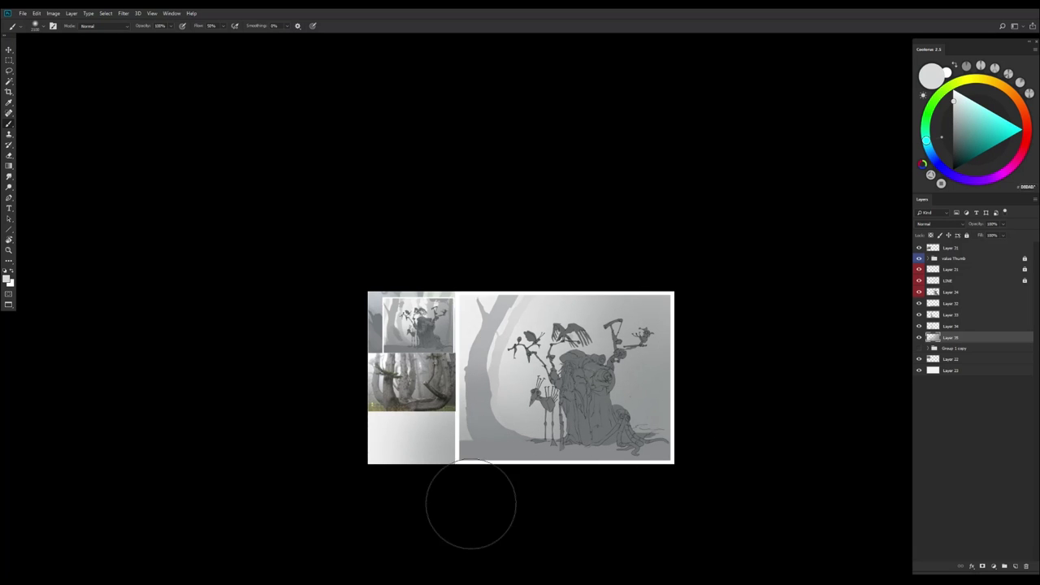
pyautogui.press('h')
pyautogui.scroll(1, 569, 463)
pyautogui.keyDown('alt'); pyautogui.click(522, 333); pyautogui.keyUp('alt')
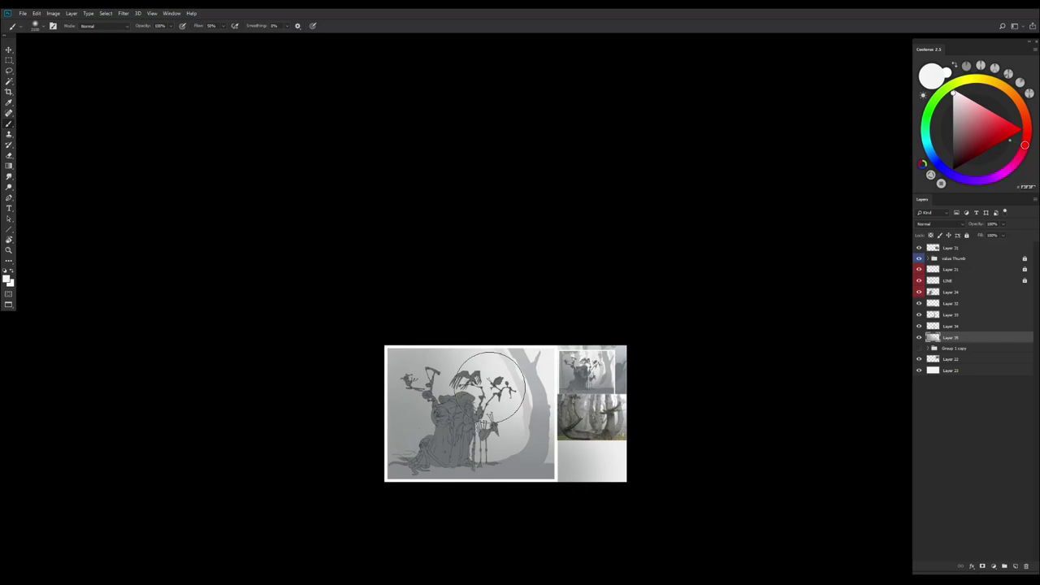
pyautogui.scroll(-2, 493, 509)
pyautogui.scroll(-2, 529, 311)
pyautogui.press('h')
pyautogui.scroll(2, 529, 311)
# Slightly lower the lightness of the tree and ground layers with Hue/Saturation
pyautogui.press('v')
pyautogui.click(940, 315)
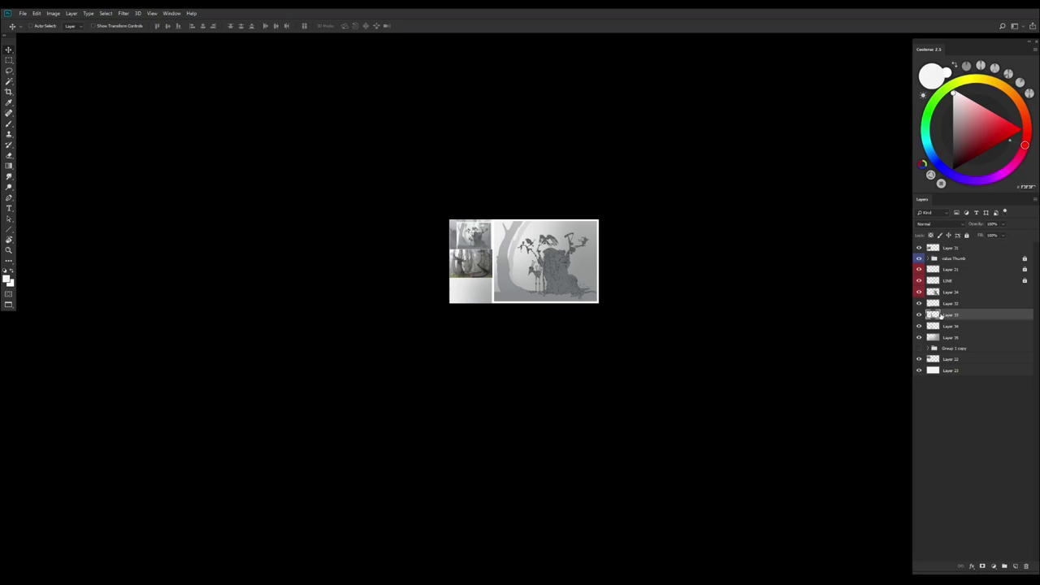
pyautogui.hotkey('ctrl', 'u')
pyautogui.moveTo(694, 278); pyautogui.dragTo(690, 280)
pyautogui.press('Escape')
pyautogui.hotkey('alt', ']')
pyautogui.hotkey('ctrl', 'u')
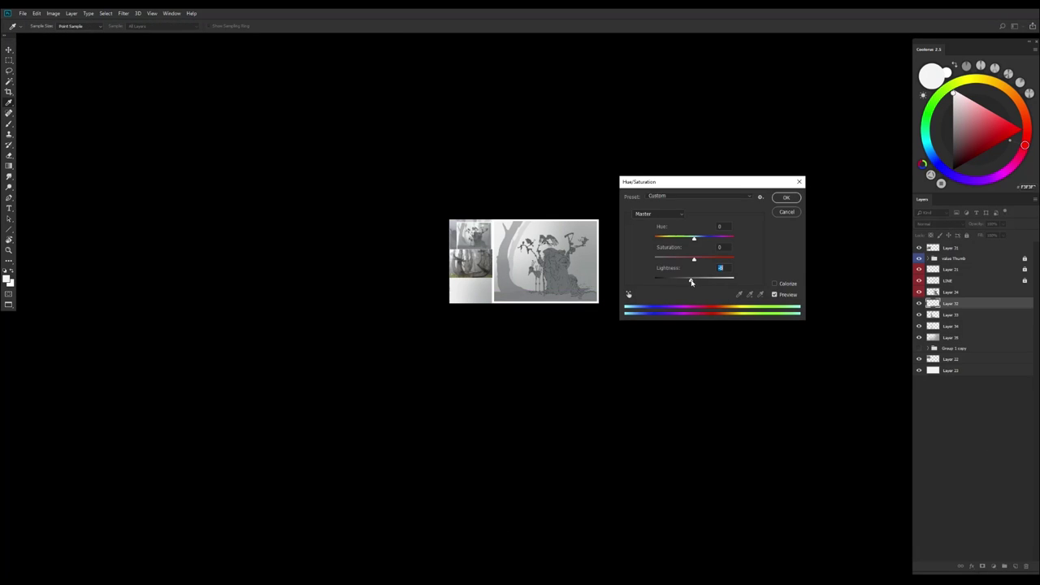
pyautogui.press('Escape')
# Fine-tune the lightness of the lady, ground and tree layers against each other with Hue/Saturation, leaving the ground darker
pyautogui.hotkey('alt', ']')
pyautogui.hotkey('ctrl', 'u')
pyautogui.press('Escape')
pyautogui.hotkey('alt', '[')
pyautogui.hotkey('ctrl', 'u')
pyautogui.press('Escape')
pyautogui.hotkey('alt', '[')
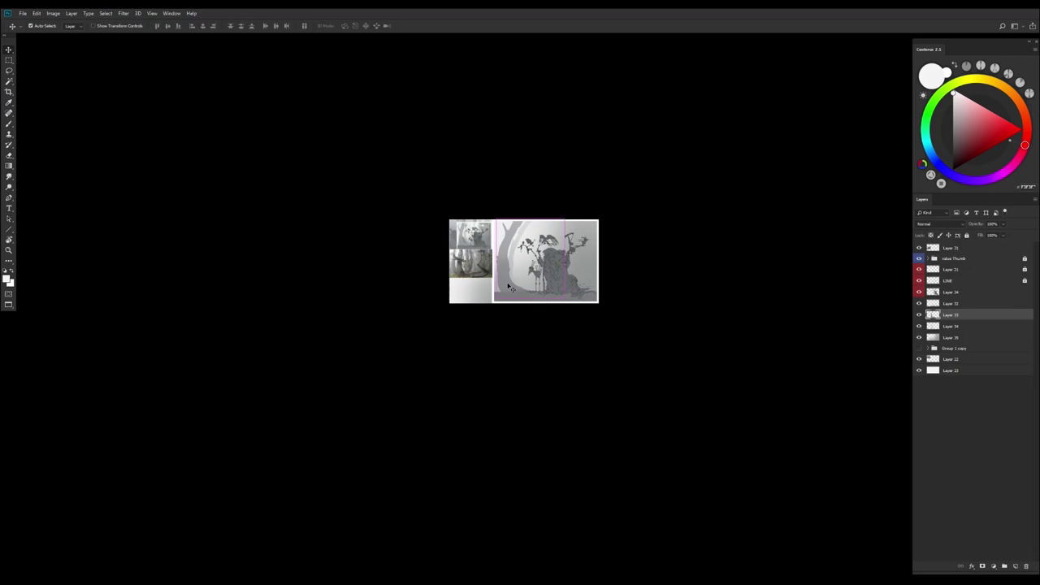
pyautogui.hotkey('ctrl', 'u')
pyautogui.press('Escape')
pyautogui.hotkey('ctrl', 'u')
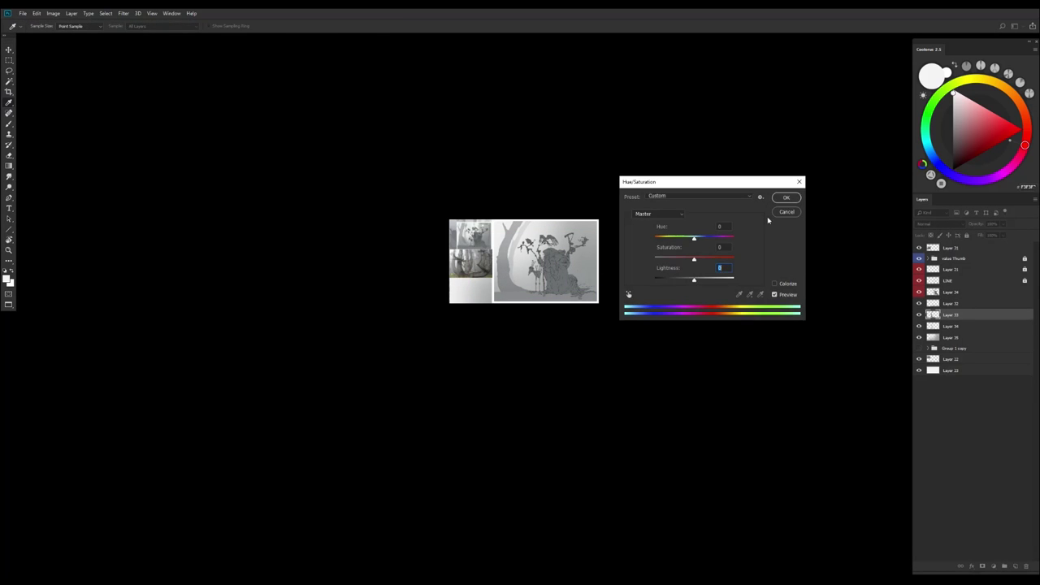
pyautogui.press('Escape')
pyautogui.hotkey('alt', ']')
pyautogui.hotkey('ctrl', 'u')
pyautogui.press('Escape')
pyautogui.scroll(1, 568, 383)
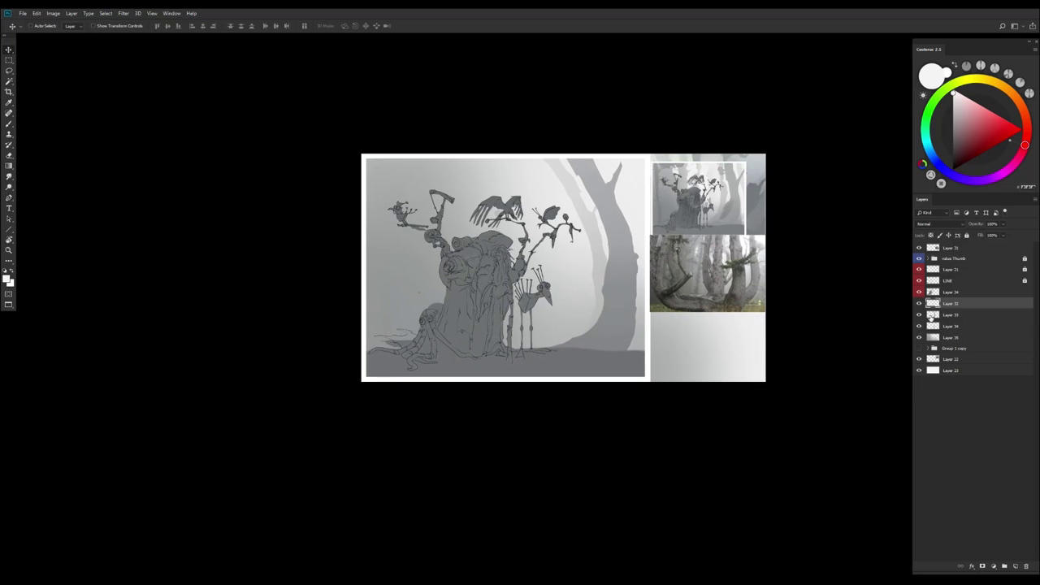
# On the gradient layer, lasso tall irregular gaps above the lady and beside her scythe and cut them out as bright openings between trunks
pyautogui.click(951, 336)
pyautogui.scroll(-2, 805, 382)
pyautogui.press('b')
pyautogui.press('l')
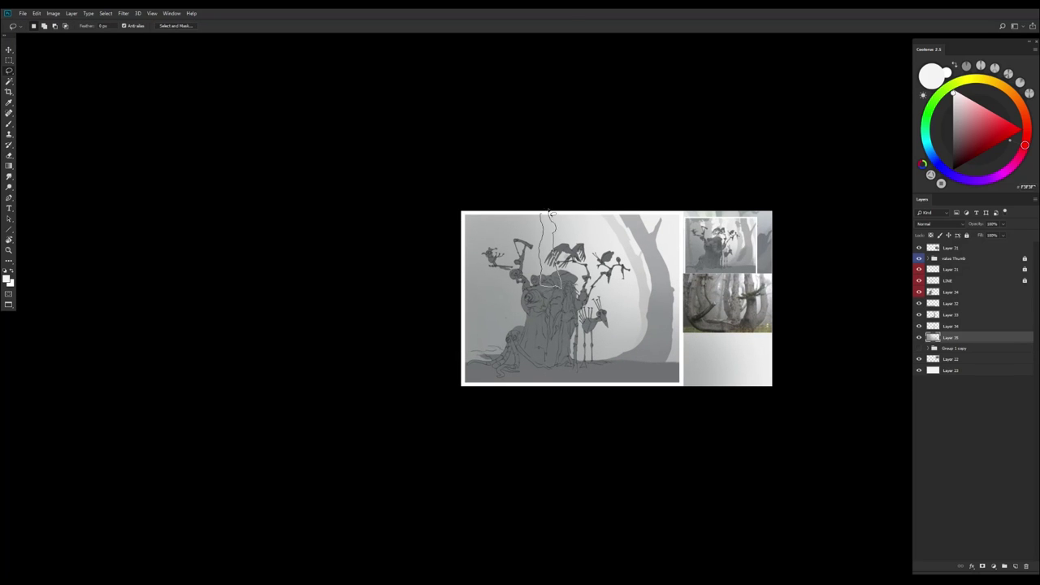
pyautogui.scroll(-1, 592, 355)
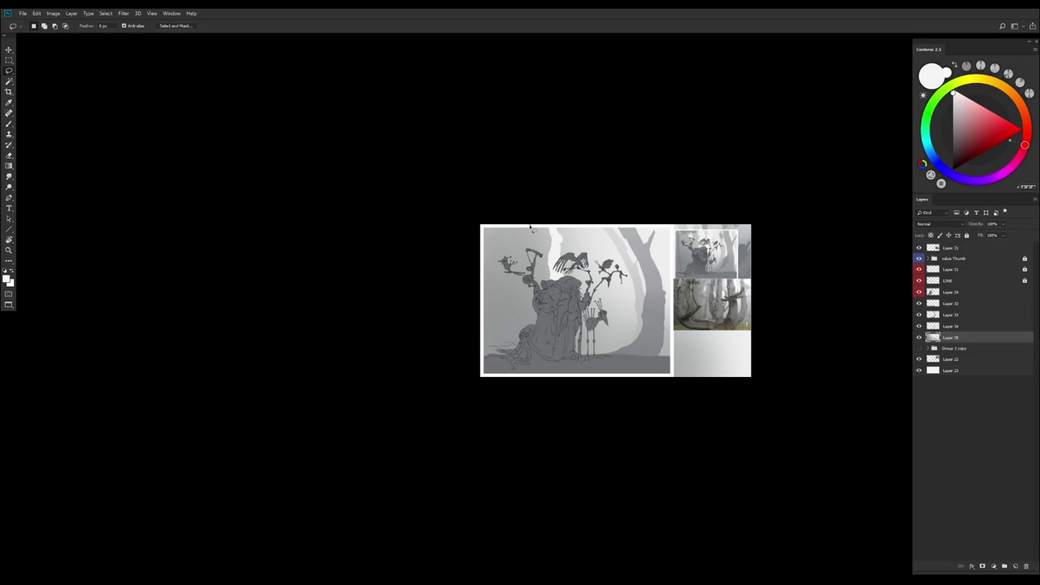
pyautogui.press('h')
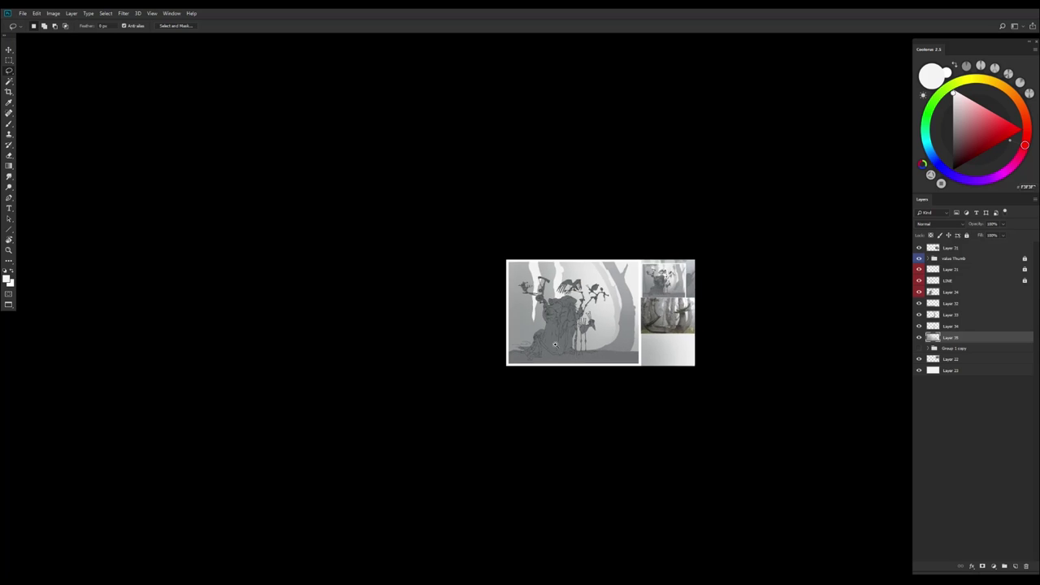
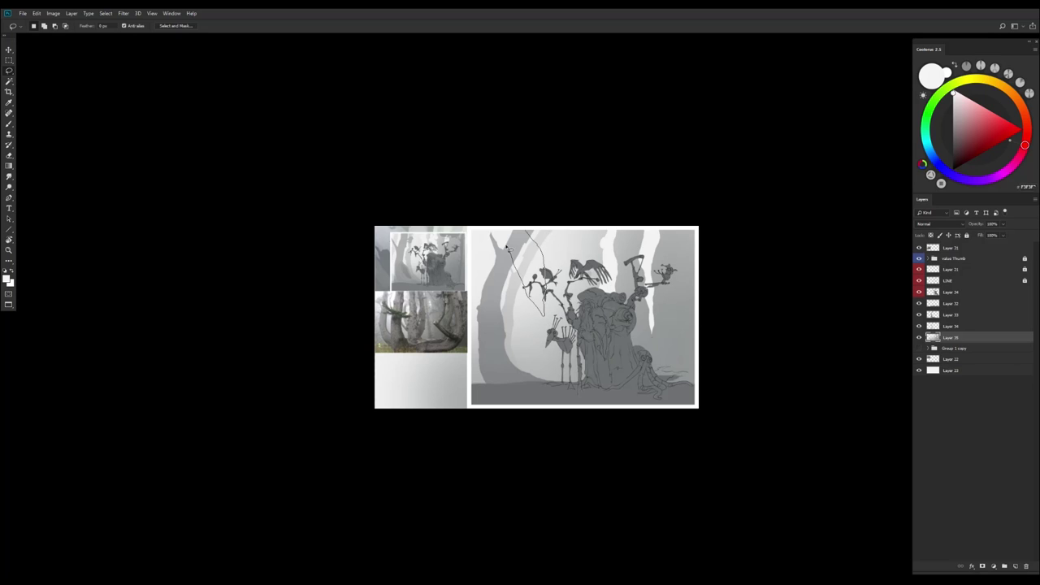
# Lasso more gaps between the large tree and the vulture, delete them from the gradient layer, and deselect
pyautogui.moveTo(506, 248); pyautogui.dragTo(520, 226)
pyautogui.click(535, 219)
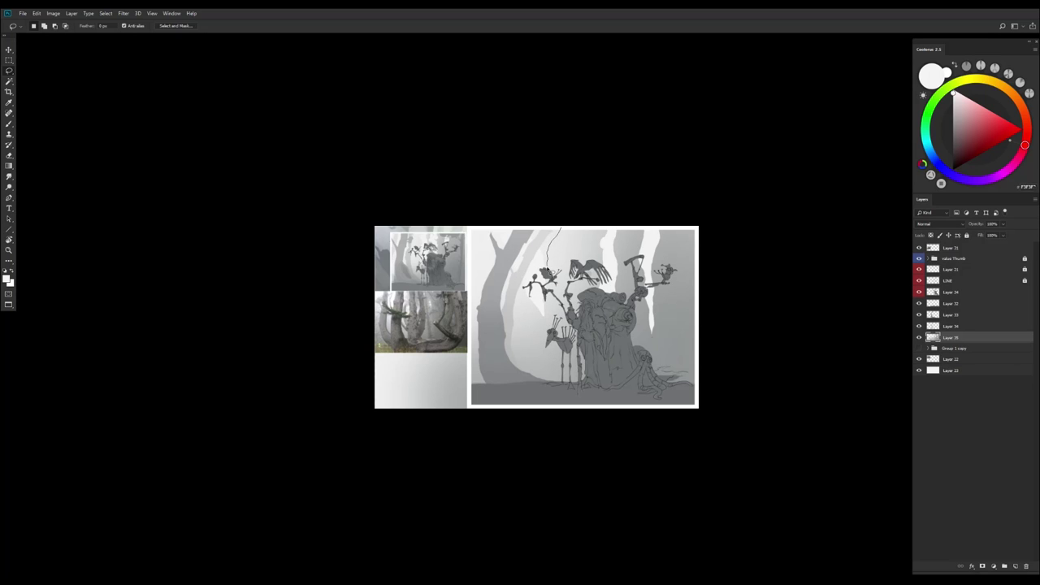
pyautogui.moveTo(573, 289)
pyautogui.mouseDown()
pyautogui.moveTo(560, 325)
pyautogui.moveTo(557, 244)
pyautogui.mouseUp()
pyautogui.press('e')
pyautogui.press('Delete')
pyautogui.hotkey('ctrl', 'd')
pyautogui.press('l')
pyautogui.scroll(1, 604, 347)
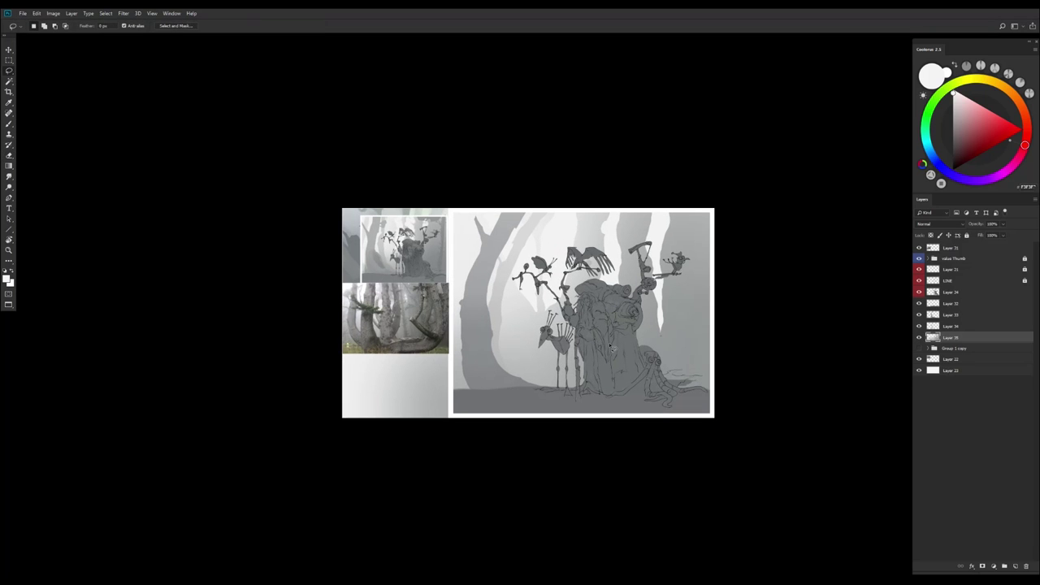
# Brush soft light gray mist over the cut-out background trunks and check the scene mirrored
pyautogui.press('r')
pyautogui.scroll(-2, 568, 209)
pyautogui.hotkey('ctrl', 'shift', 'h')
pyautogui.scroll(1, 593, 348)
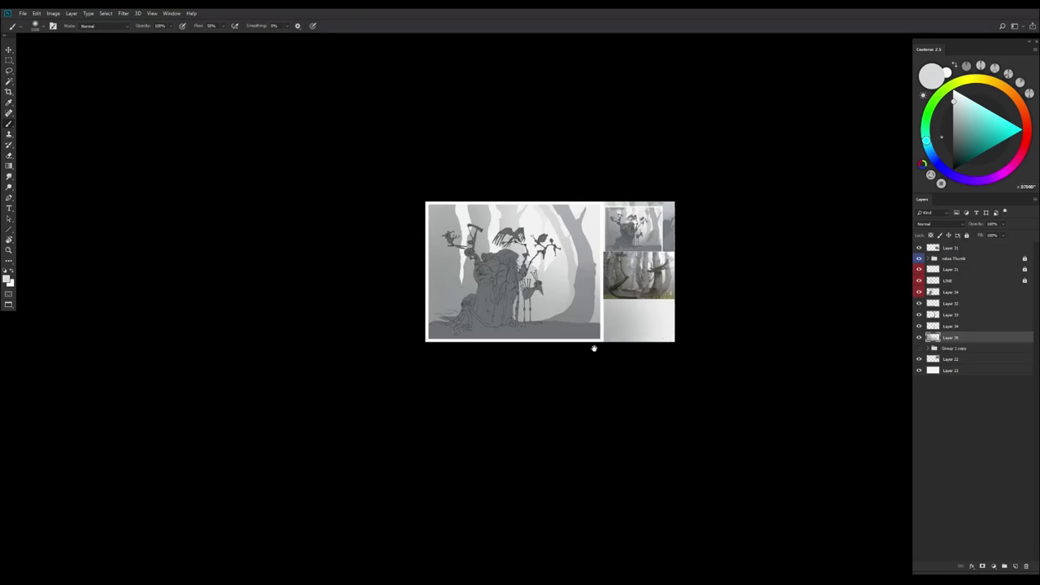
pyautogui.press('b')
# On a new layer above the ground layer, lasso a thin leaning trunk at the scene's outer edge behind the lady and paint it dark gray
pyautogui.press('l')
pyautogui.scroll(-1, 450, 457)
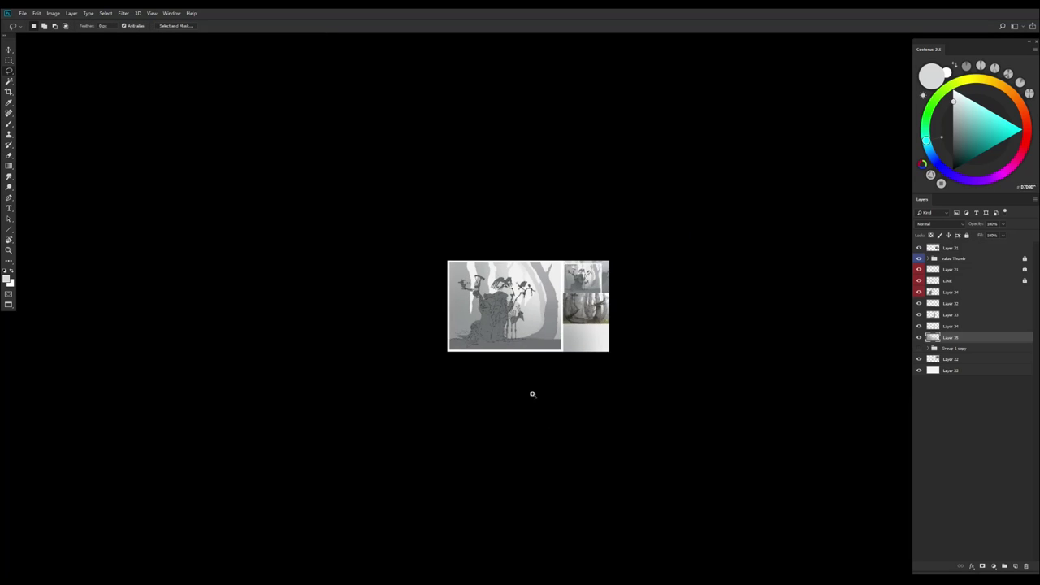
pyautogui.scroll(1, 532, 393)
pyautogui.hotkey('ctrl', 'shift', 'alt', 'n')
pyautogui.hotkey('ctrl', ']')
pyautogui.hotkey('ctrl', ']')
pyautogui.hotkey('ctrl', ']')
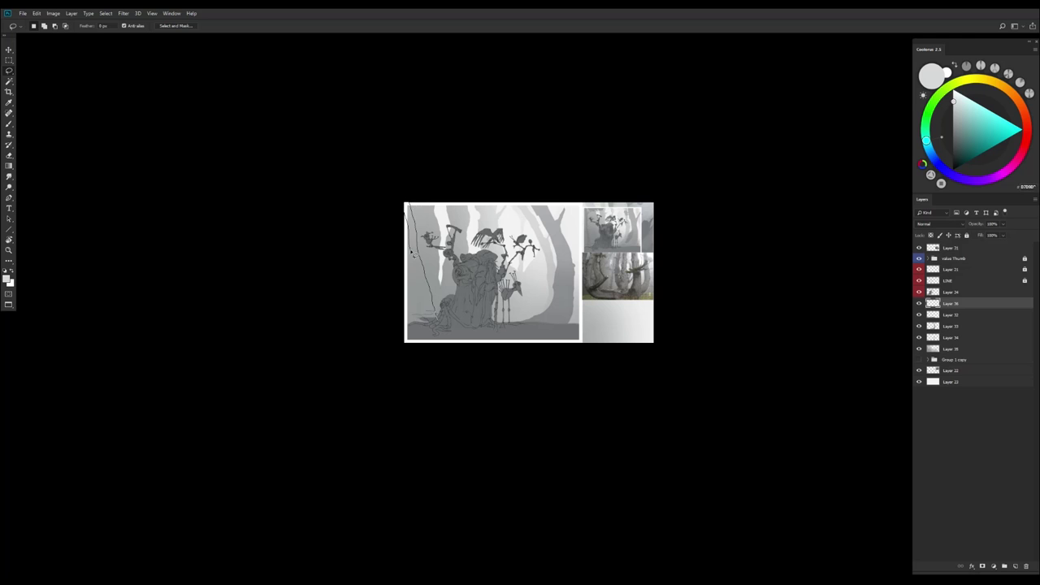
pyautogui.press('b')
pyautogui.keyDown('alt'); pyautogui.click(441, 337); pyautogui.keyUp('alt')
pyautogui.hotkey('ctrl', 'shift', 'h')
pyautogui.scroll(-2, 422, 433)
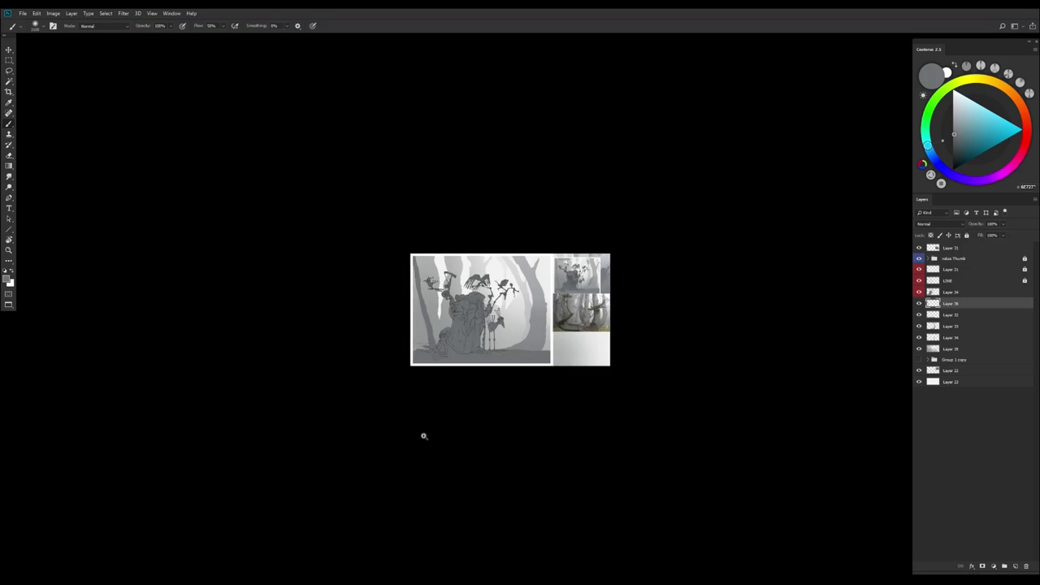
# Lasso bare twigs along the upper part of the thin dark trunk and paint them gray
pyautogui.press('l')
pyautogui.scroll(4, 525, 371)
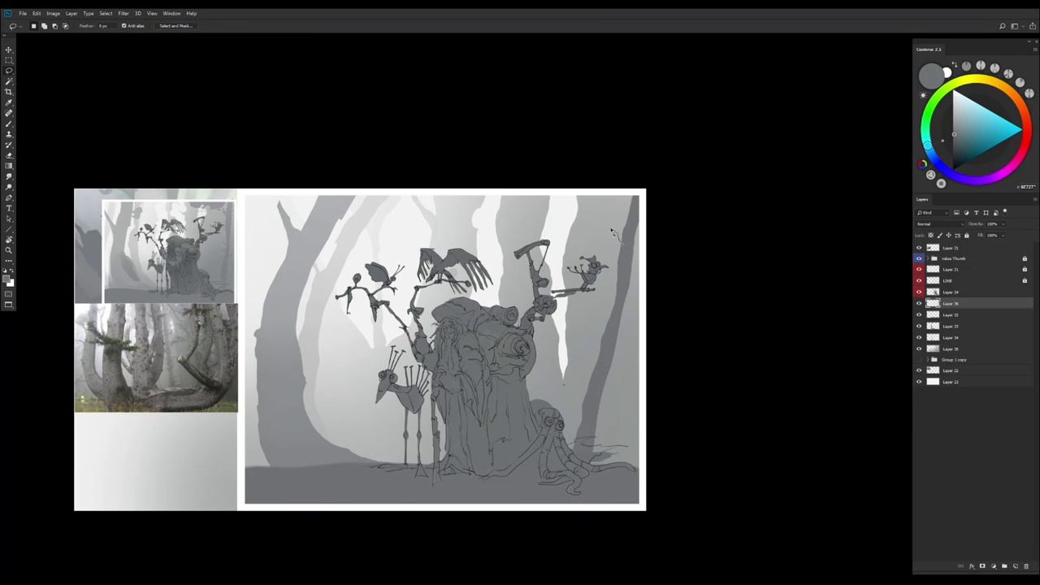
pyautogui.moveTo(612, 231)
pyautogui.mouseDown()
pyautogui.moveTo(617, 221)
pyautogui.moveTo(622, 233)
pyautogui.mouseUp()
pyautogui.scroll(-1, 655, 281)
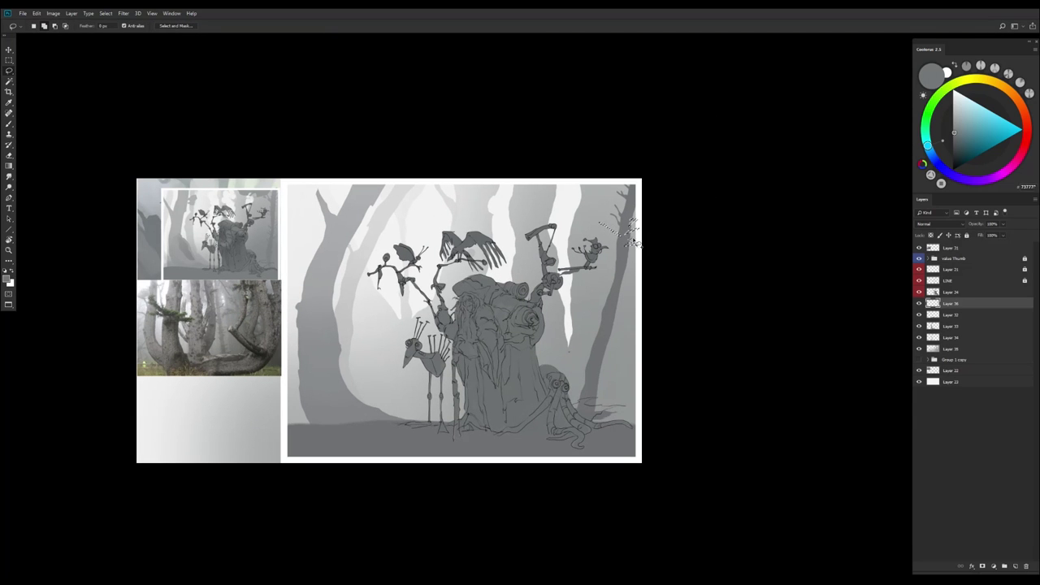
pyautogui.moveTo(633, 263)
pyautogui.mouseDown()
pyautogui.moveTo(642, 267)
pyautogui.moveTo(617, 251)
pyautogui.moveTo(634, 261)
pyautogui.mouseUp()
pyautogui.scroll(-1, 637, 267)
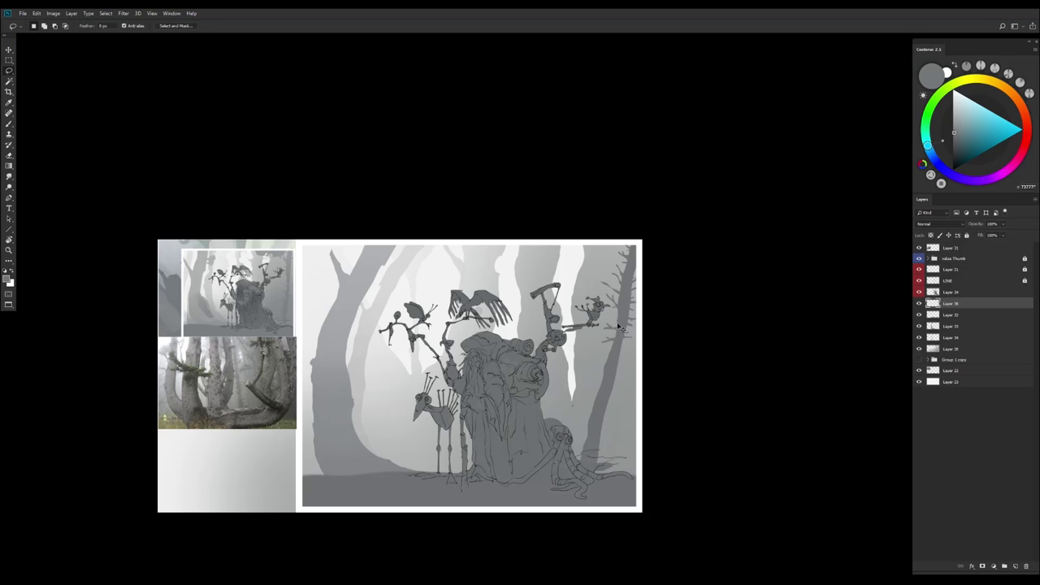
pyautogui.scroll(-1, 620, 307)
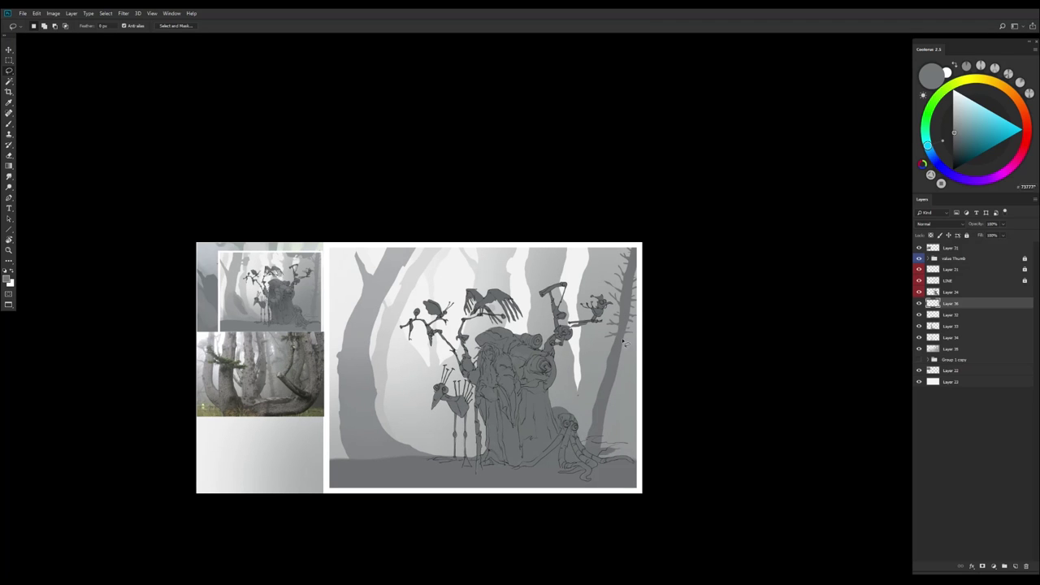
# Lasso and paint more bare twigs along the middle of the thin dark trunk
pyautogui.moveTo(608, 351); pyautogui.dragTo(611, 372)
pyautogui.press('b')
pyautogui.scroll(-2, 661, 394)
pyautogui.press('h')
pyautogui.scroll(1, 661, 394)
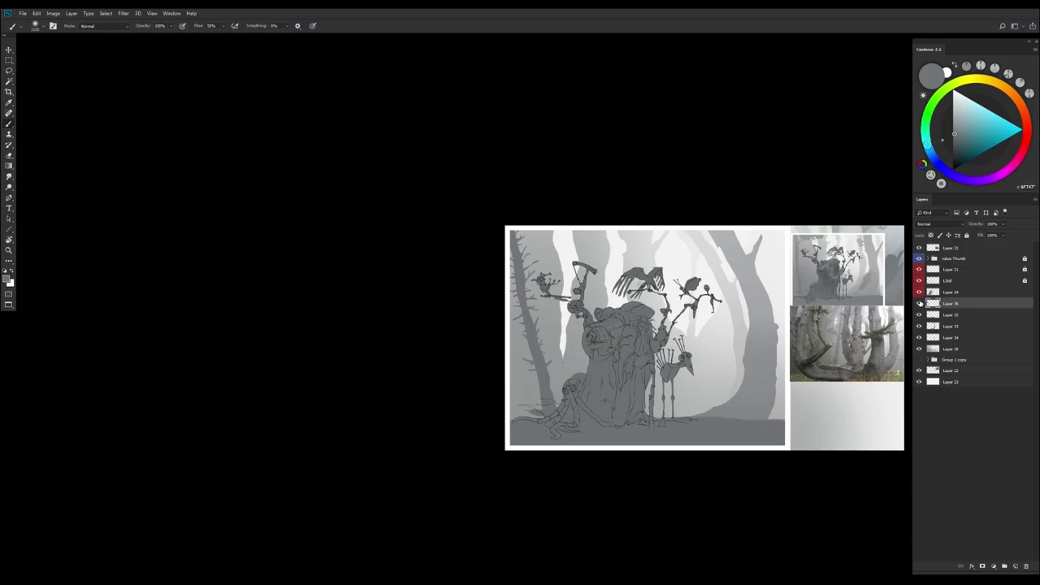
pyautogui.moveTo(595, 491); pyautogui.dragTo(480, 480)
# Lasso twigs near the base of the thin trunk, paint them dark gray, and deselect
pyautogui.press('l')
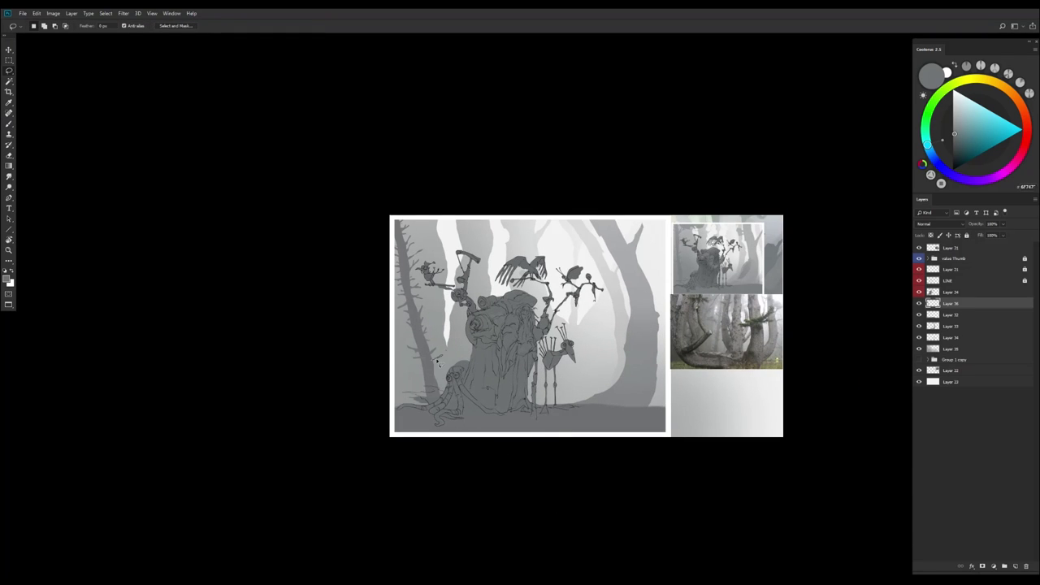
pyautogui.press('e')
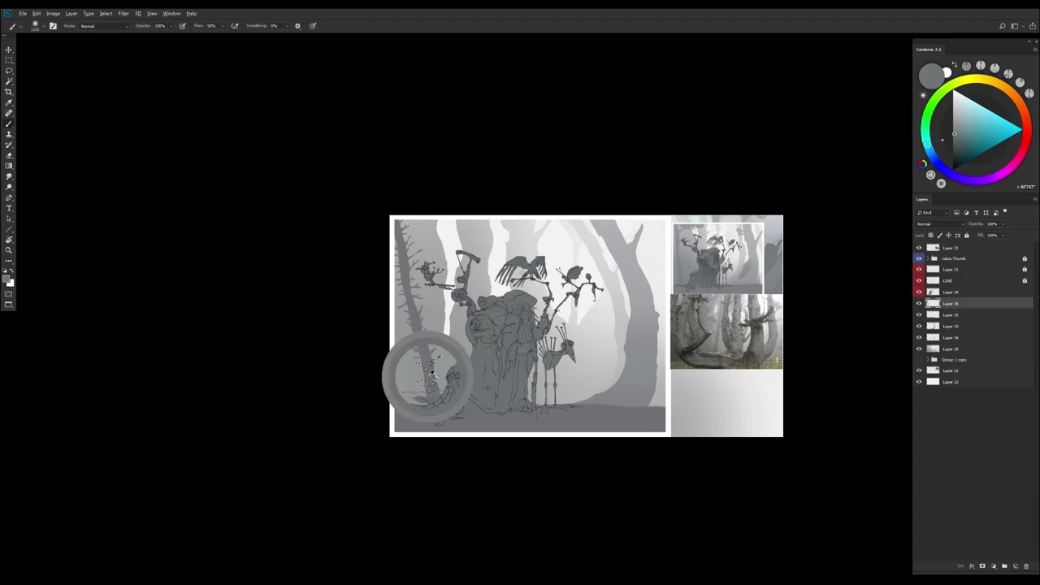
pyautogui.click(429, 378)
pyautogui.hotkey('ctrl', 'd')
pyautogui.press('l')
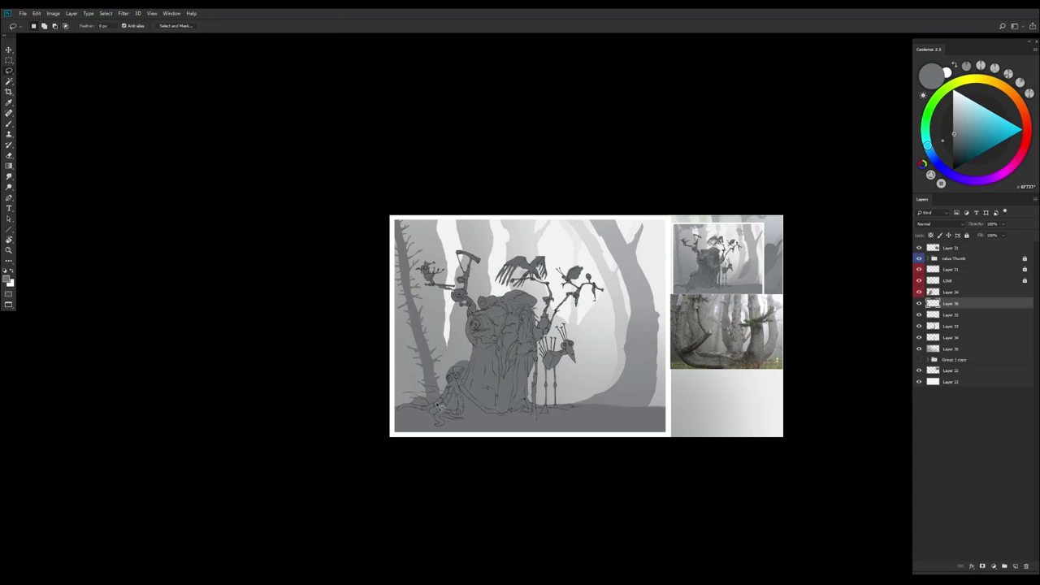
# Duplicate the gradient background trunk layer and merge the copy with the original to strengthen it
pyautogui.scroll(2, 439, 406)
pyautogui.press('v')
pyautogui.click(936, 349)
pyautogui.hotkey('ctrl', 'j')
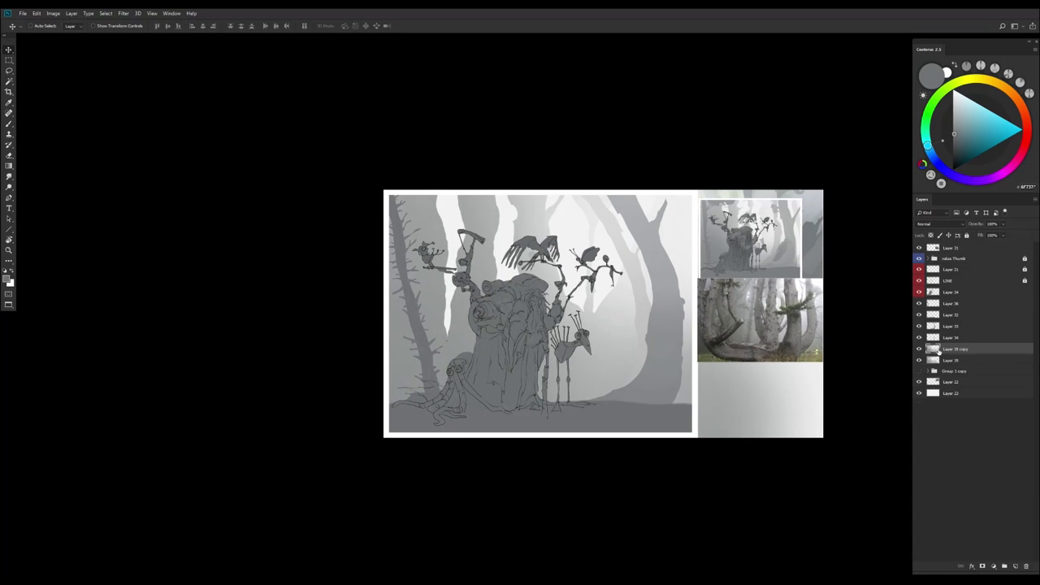
pyautogui.scroll(-2, 684, 385)
# Select the area around the reference images with a rectangular marquee and clear the gradient layer's gray there
pyautogui.press('m')
pyautogui.moveTo(766, 271); pyautogui.dragTo(723, 389)
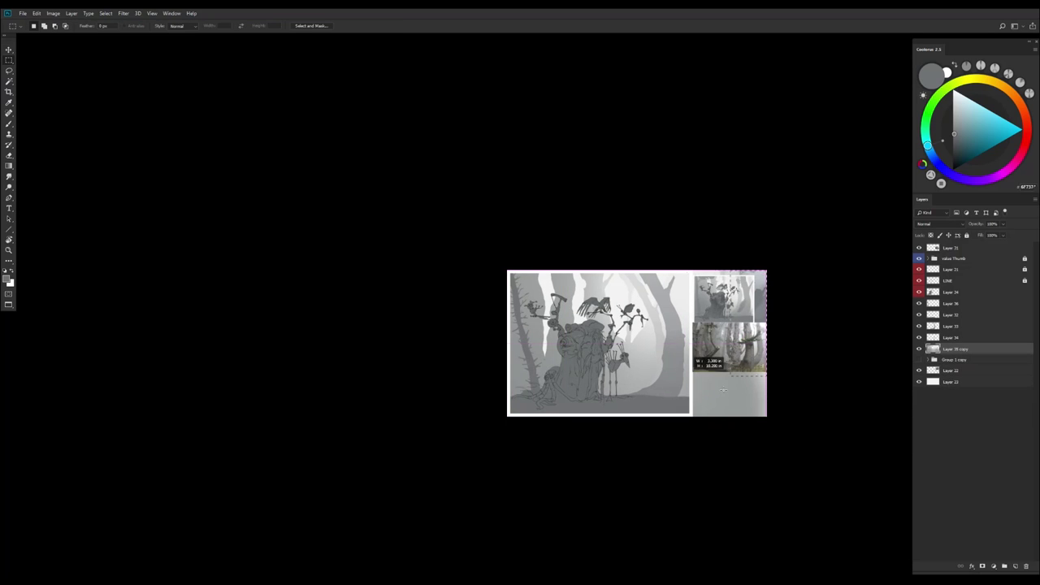
pyautogui.hotkey('ctrl', 'shift', 'h')
pyautogui.scroll(1, 670, 320)
# Duplicate the ground layer and move the copy beneath the original, above the large tree layer
pyautogui.press('v')
pyautogui.click(932, 338)
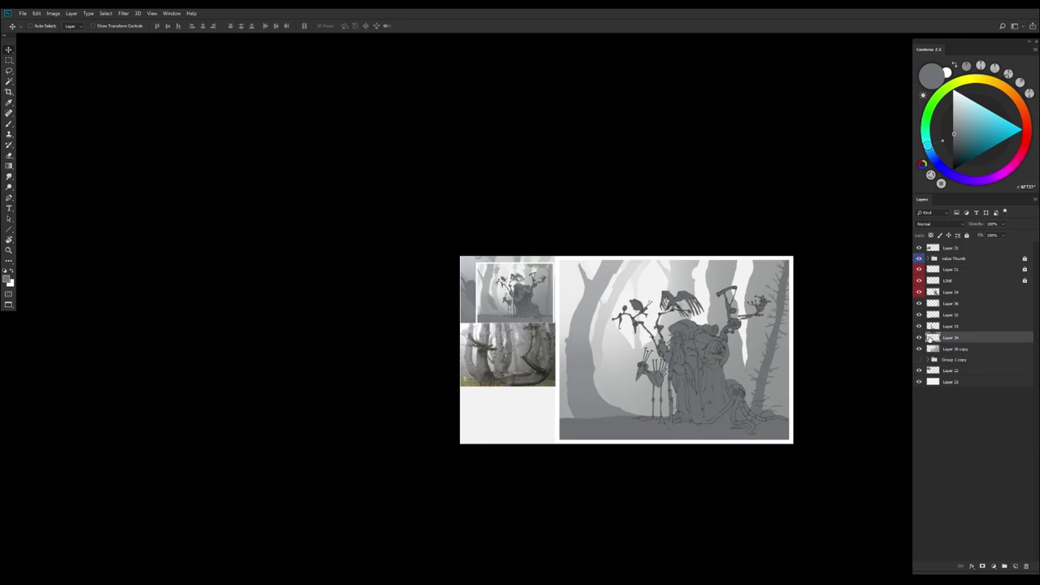
pyautogui.hotkey('ctrl', 'j')
pyautogui.hotkey('ctrl', 't')
pyautogui.press('Return')
pyautogui.moveTo(934, 337); pyautogui.dragTo(936, 321)
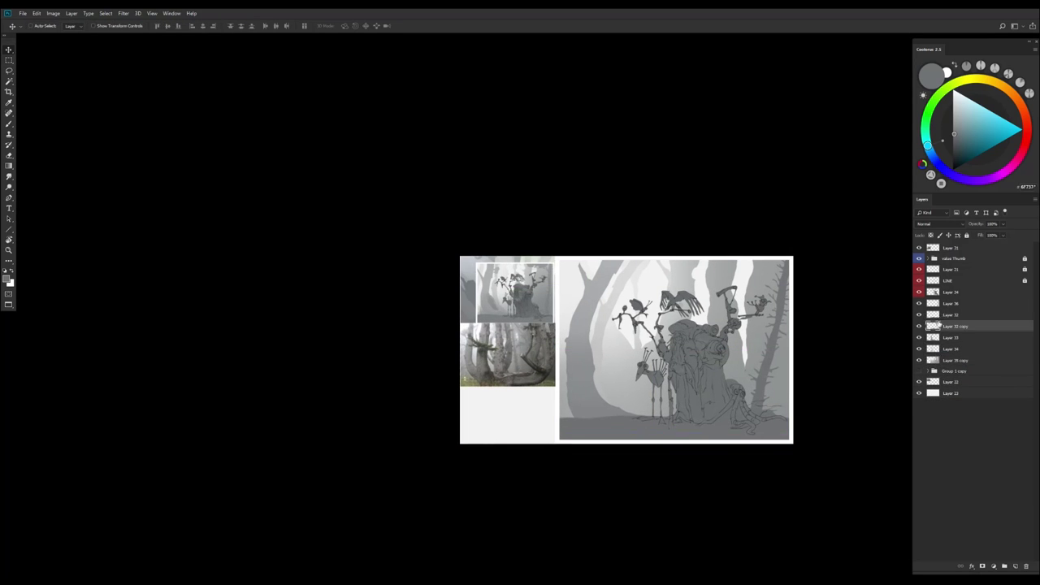
# Transform the duplicated ground layer and merge it into the large tree layer beneath it
pyautogui.hotkey('ctrl', 't')
pyautogui.hscroll(2, 520, 268)
pyautogui.press('Return')
pyautogui.scroll(1, 520, 268)
pyautogui.hotkey('ctrl', 'e')
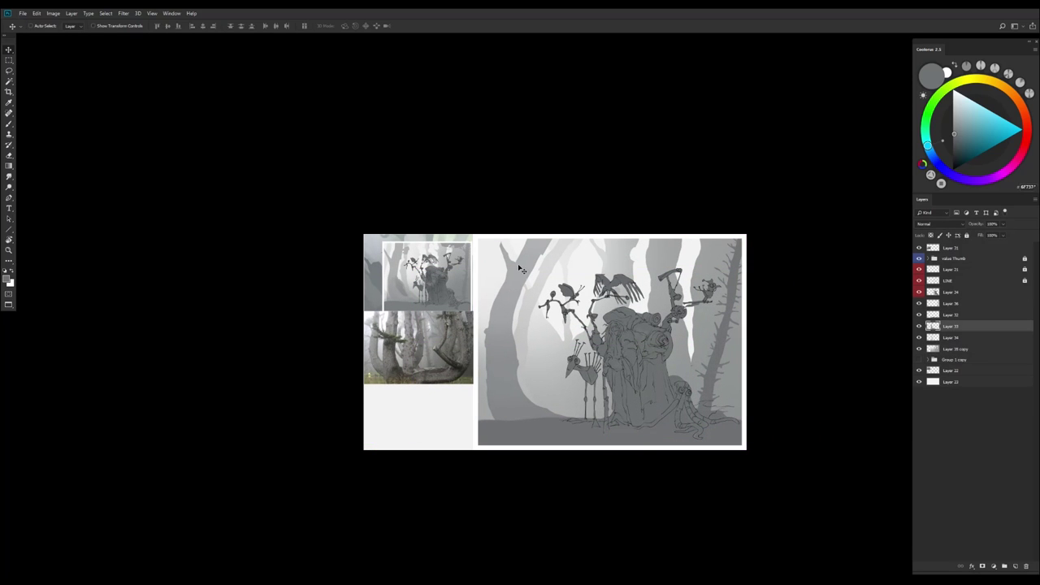
# Brush soft light gray over the large tree and add a new empty layer beneath its layer
pyautogui.press('l')
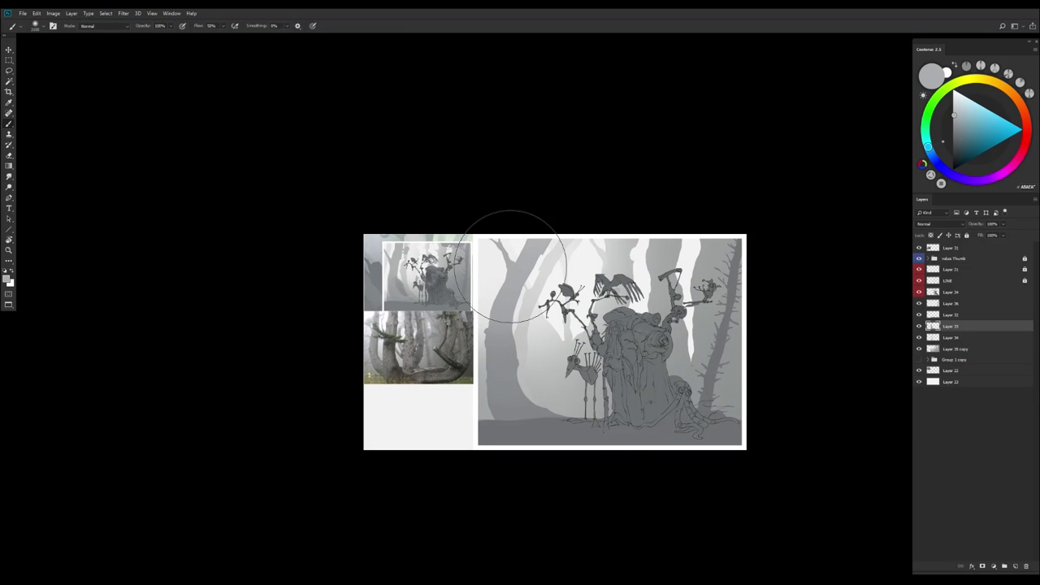
pyautogui.hotkey('ctrl', 'shift', 'h')
pyautogui.hotkey('ctrl', 'shift', 'alt', 'n')
pyautogui.scroll(1, 623, 400)
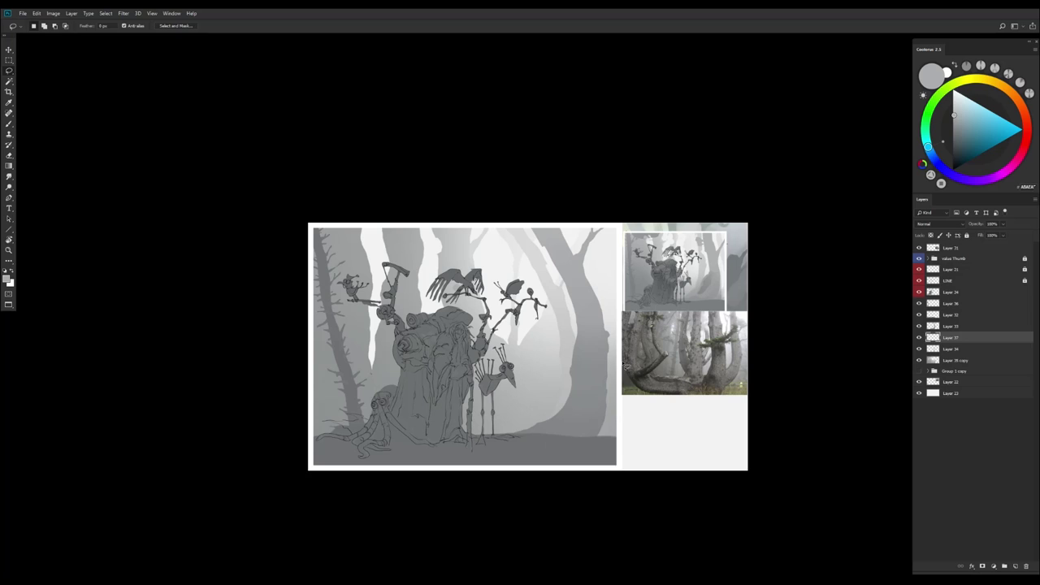
# Lasso branches on the pale background tree layer behind the large tree and paint them light gray
pyautogui.keyDown('ctrl'); pyautogui.click(572, 289); pyautogui.keyUp('ctrl')
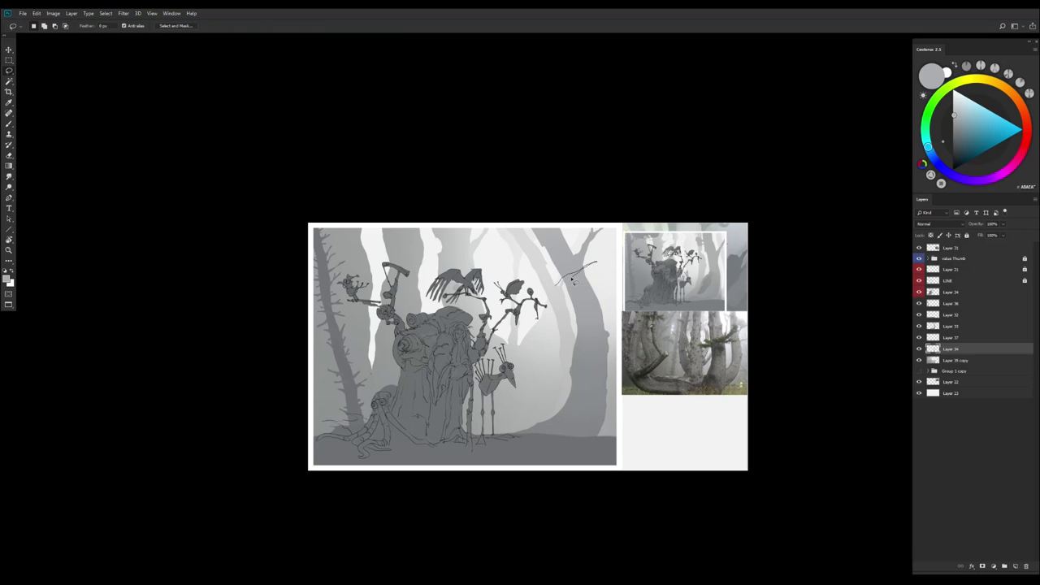
pyautogui.scroll(-1, 571, 304)
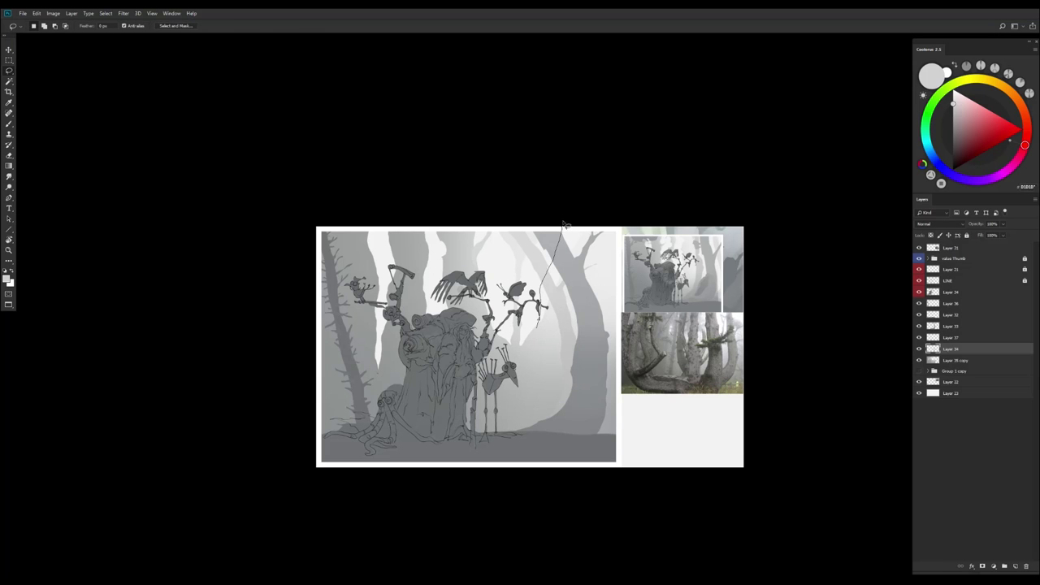
pyautogui.scroll(1, 525, 370)
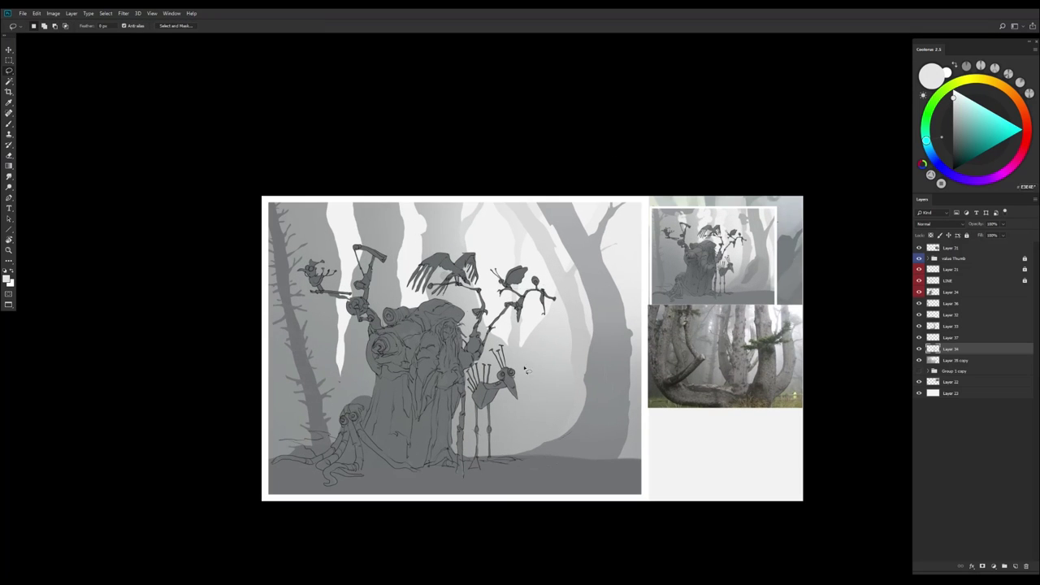
# Browse the brush presets through the tree and foliage brushes
pyautogui.scroll(2, 499, 506)
pyautogui.press('b')
pyautogui.rightClick(520, 482)
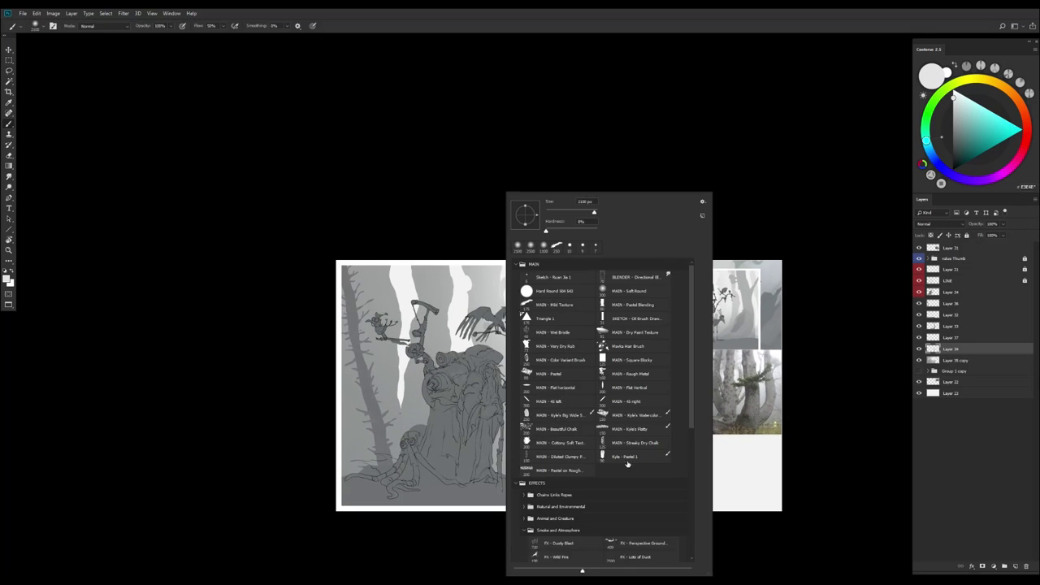
pyautogui.scroll(-2, 591, 437)
pyautogui.scroll(-8, 618, 442)
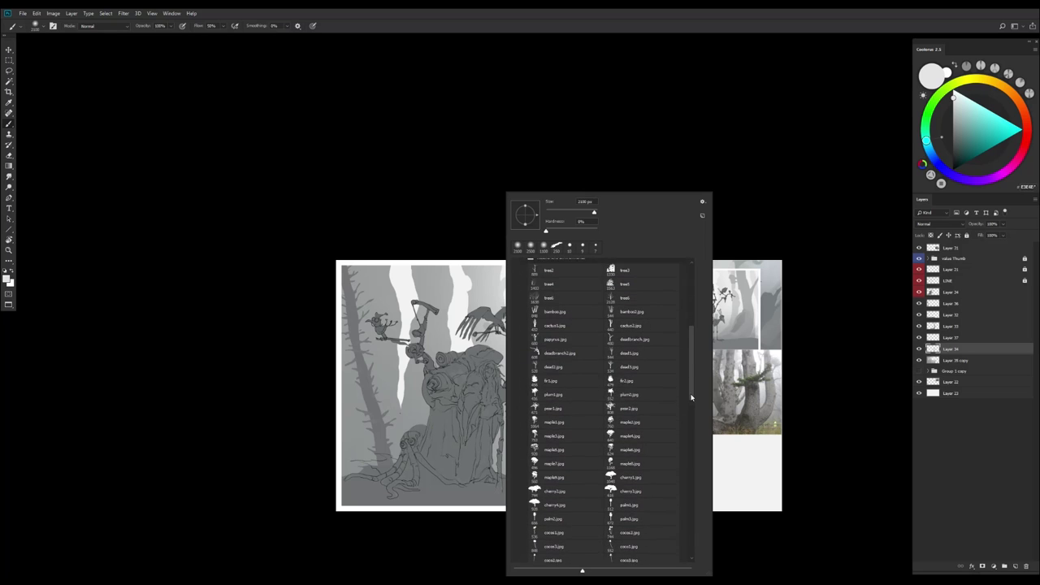
pyautogui.scroll(-5, 685, 471)
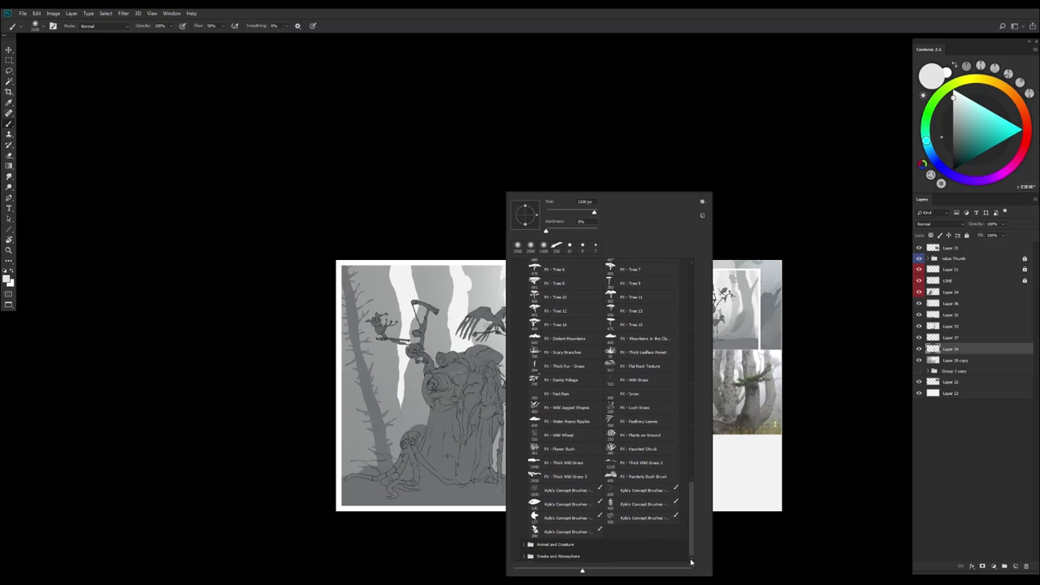
pyautogui.click(521, 390)
# On the gradient background trunk layer, lasso twigs in the gap beside the scythe and paint them with sampled gray
pyautogui.scroll(-1, 521, 391)
pyautogui.hotkey('alt', '[')
pyautogui.scroll(1, 463, 367)
pyautogui.press('l')
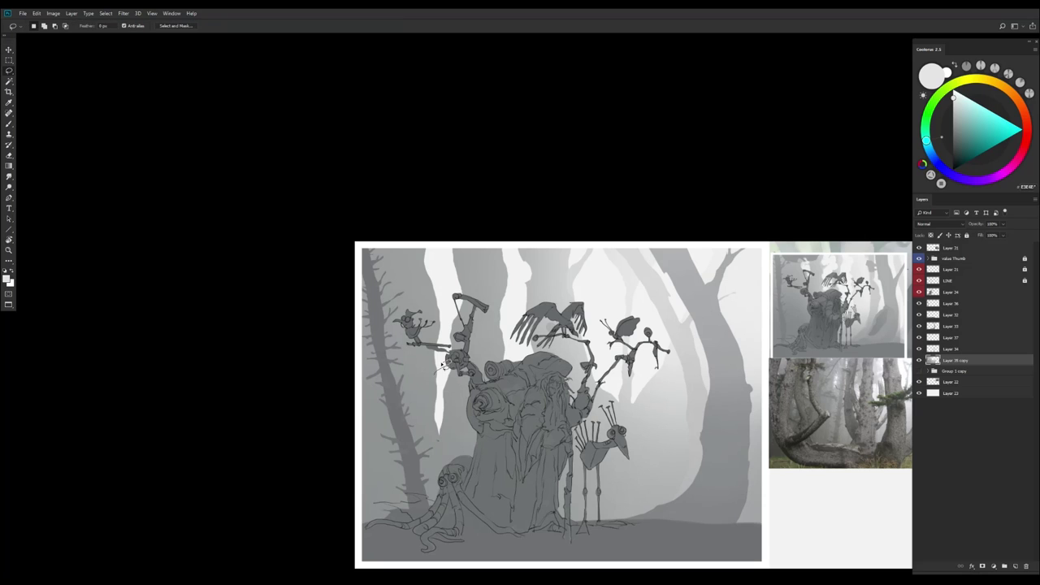
pyautogui.press('b')
pyautogui.keyDown('alt'); pyautogui.click(467, 353); pyautogui.keyUp('alt')
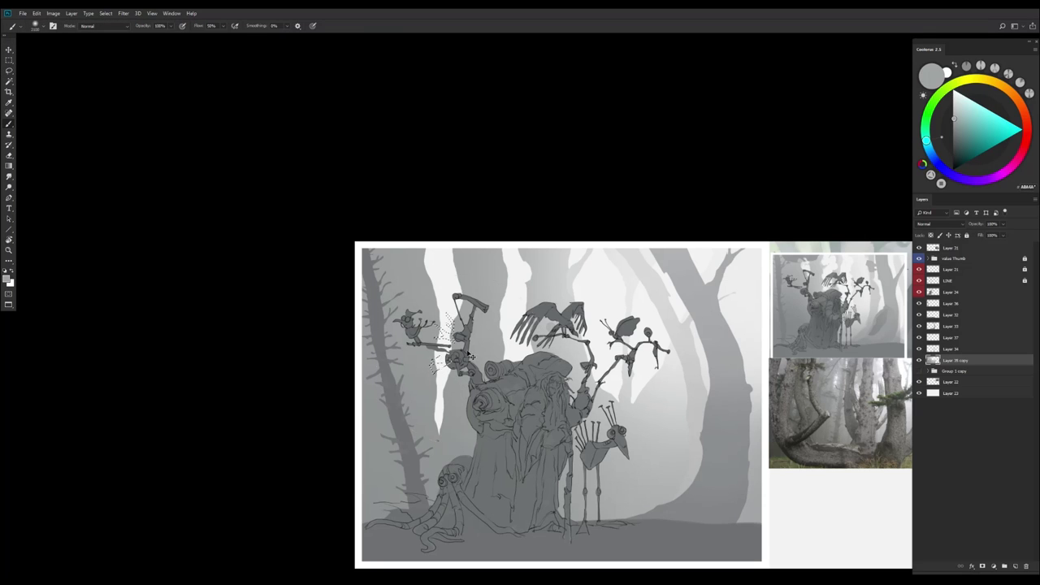
pyautogui.keyDown('alt'); pyautogui.click(467, 353); pyautogui.keyUp('alt')
# Lasso more twigs along the lower end of the bright gap and paint them with locally sampled gray
pyautogui.press('l')
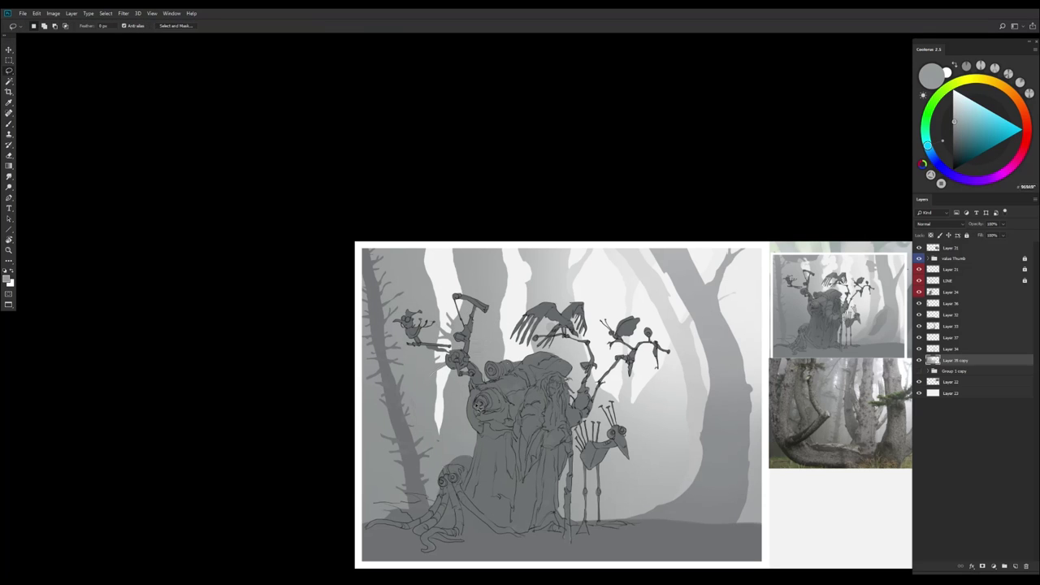
pyautogui.press('b')
pyautogui.keyDown('alt'); pyautogui.click(448, 398); pyautogui.keyUp('alt')
pyautogui.press('l')
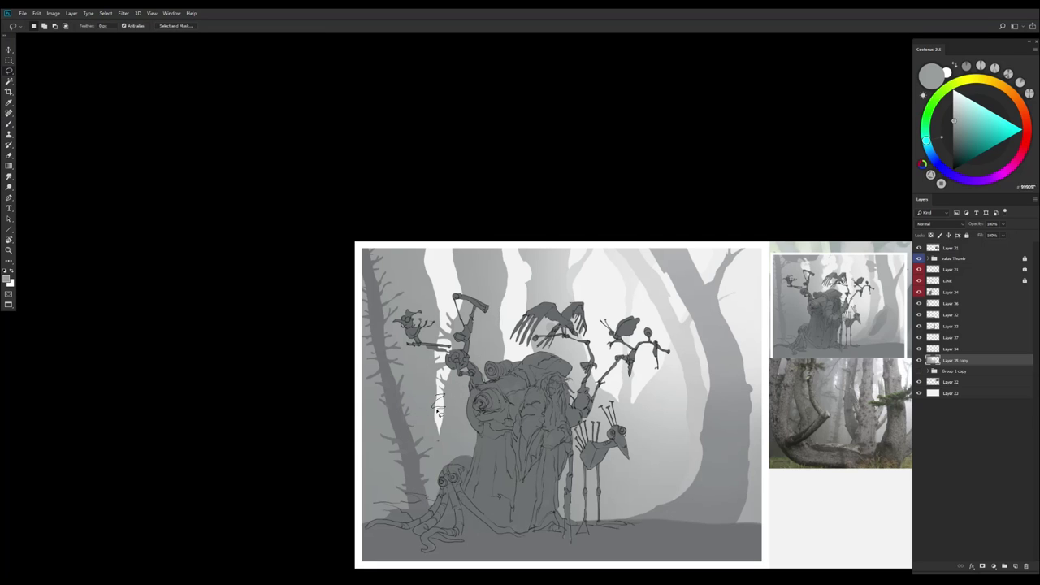
pyautogui.press('b')
pyautogui.keyDown('alt'); pyautogui.click(437, 426); pyautogui.keyUp('alt')
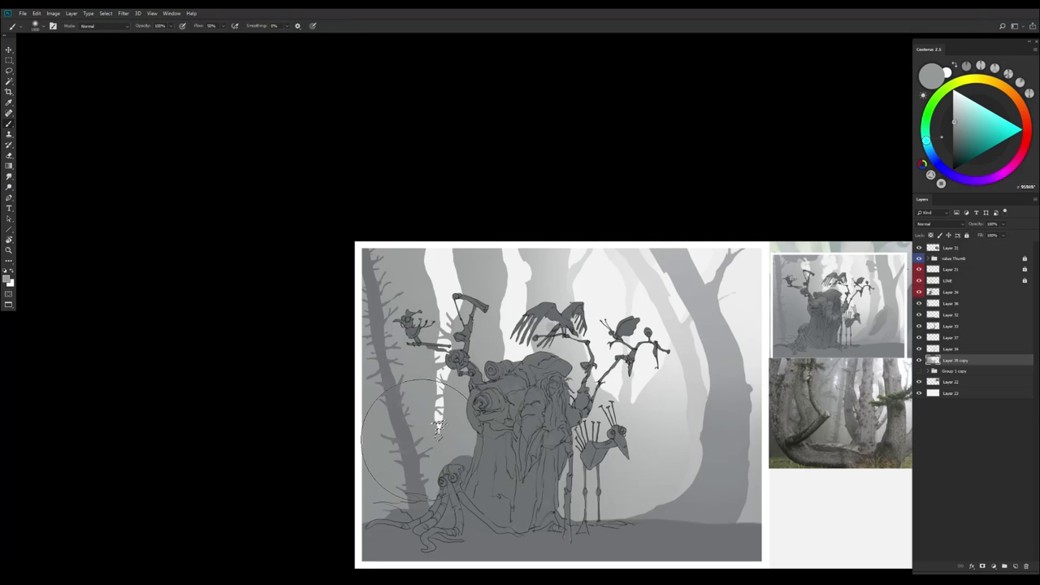
# Select the large tree layer and adjust its tone with Hue/Saturation
pyautogui.hotkey('alt', ']')
pyautogui.hotkey('alt', ']')
pyautogui.hotkey('alt', ']')
pyautogui.hotkey('ctrl', '-')
pyautogui.hotkey('ctrl', '-')
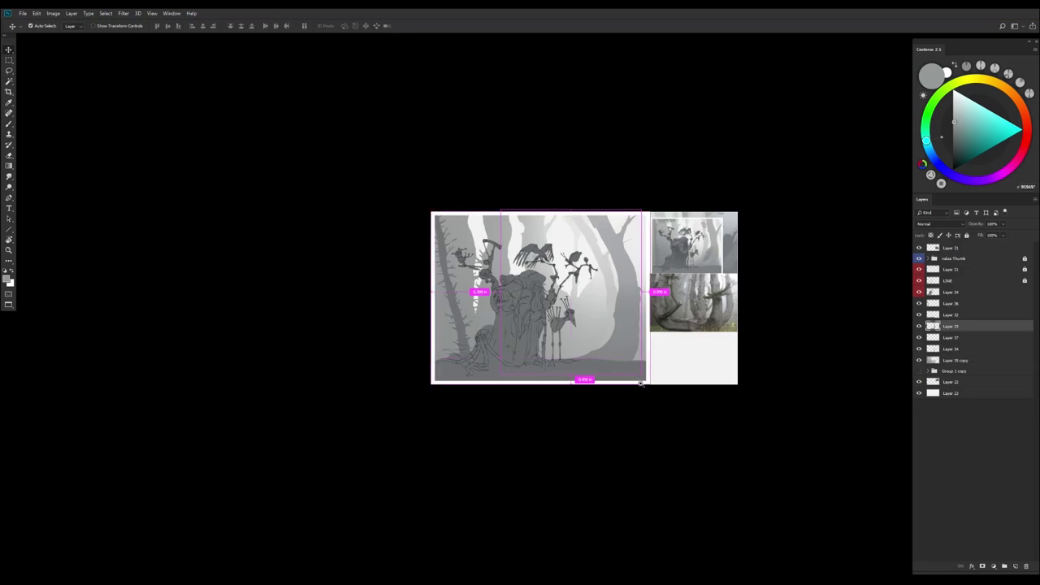
pyautogui.hotkey('ctrl', 'u')
pyautogui.moveTo(690, 181); pyautogui.dragTo(819, 159)
pyautogui.click(914, 175)
pyautogui.press('v')
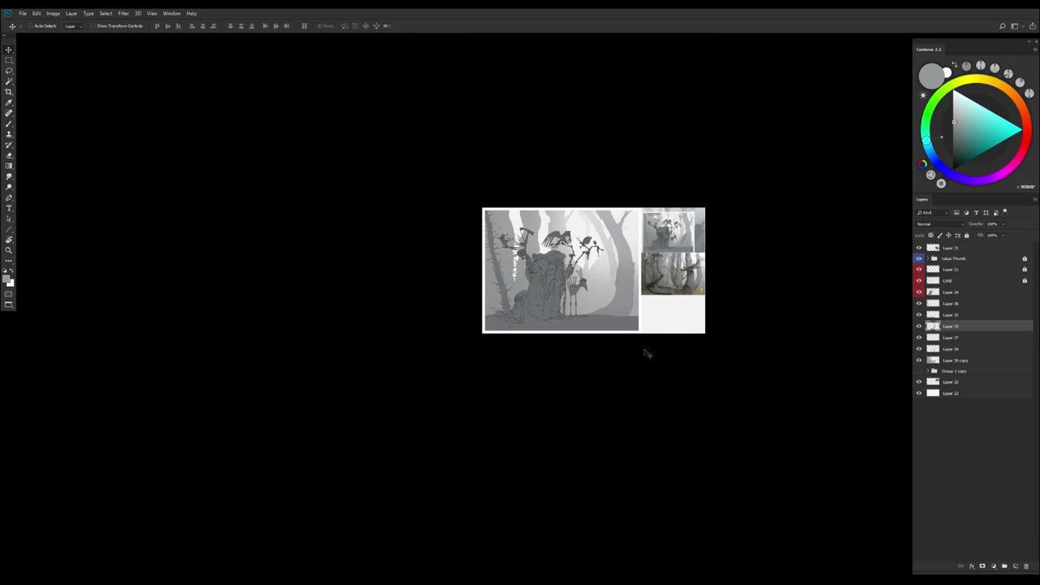
# On the pale background tree layer, lasso a distant tree behind the large trunk and paint it with sampled light gray
pyautogui.scroll(1, 645, 353)
pyautogui.hotkey('alt', '[')
pyautogui.hotkey('alt', '[')
pyautogui.press('l')
pyautogui.scroll(1, 657, 273)
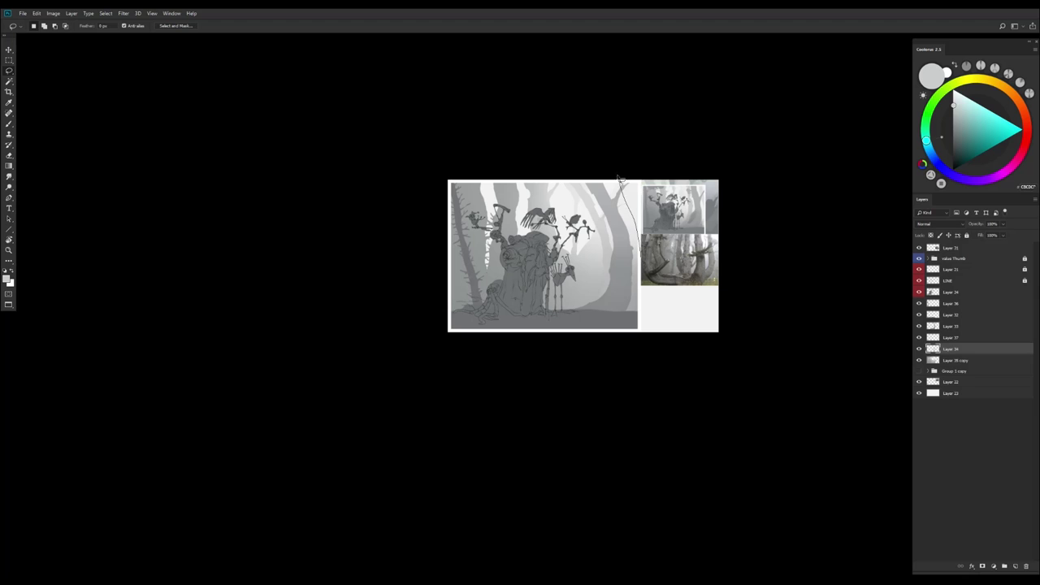
pyautogui.scroll(2, 637, 215)
pyautogui.hotkey('ctrl', 'd')
pyautogui.press('b')
pyautogui.scroll(-3, 603, 181)
pyautogui.keyDown('alt'); pyautogui.click(622, 227); pyautogui.keyUp('alt')
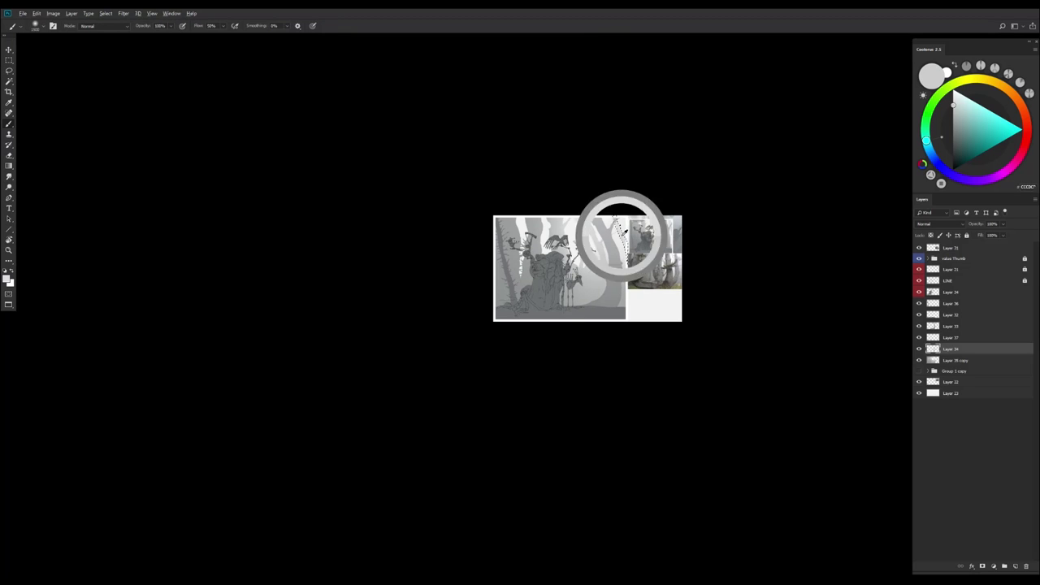
pyautogui.scroll(1, 640, 272)
pyautogui.scroll(1, 640, 273)
pyautogui.scroll(-1, 638, 281)
pyautogui.press('l')
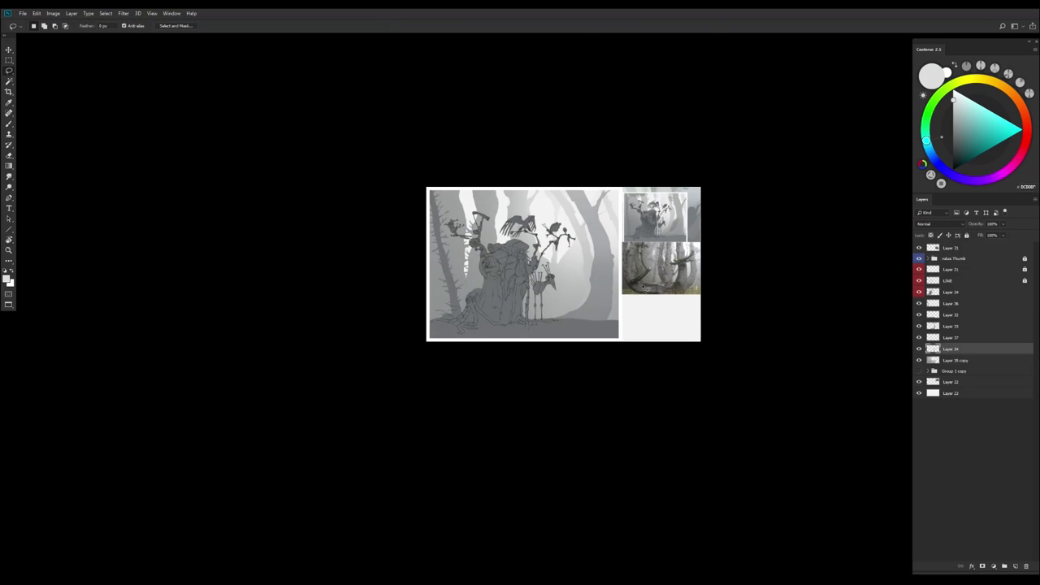
# Flip the canvas horizontally, then lasso the gradient trunk layer's gray around the large tree and delete it
pyautogui.press('h')
pyautogui.scroll(1, 623, 301)
pyautogui.hotkey('alt', ',')
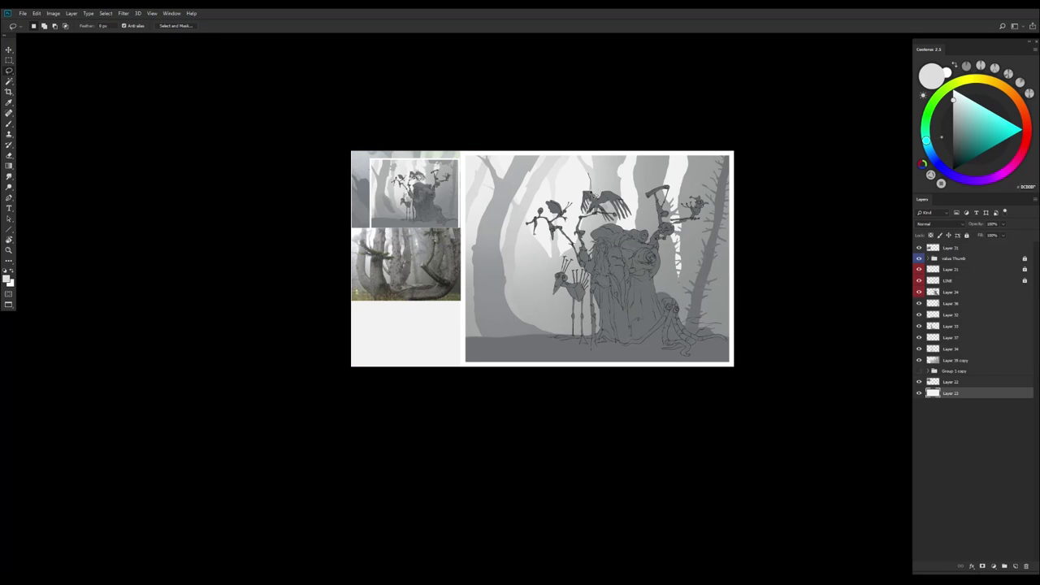
pyautogui.scroll(-1, 614, 185)
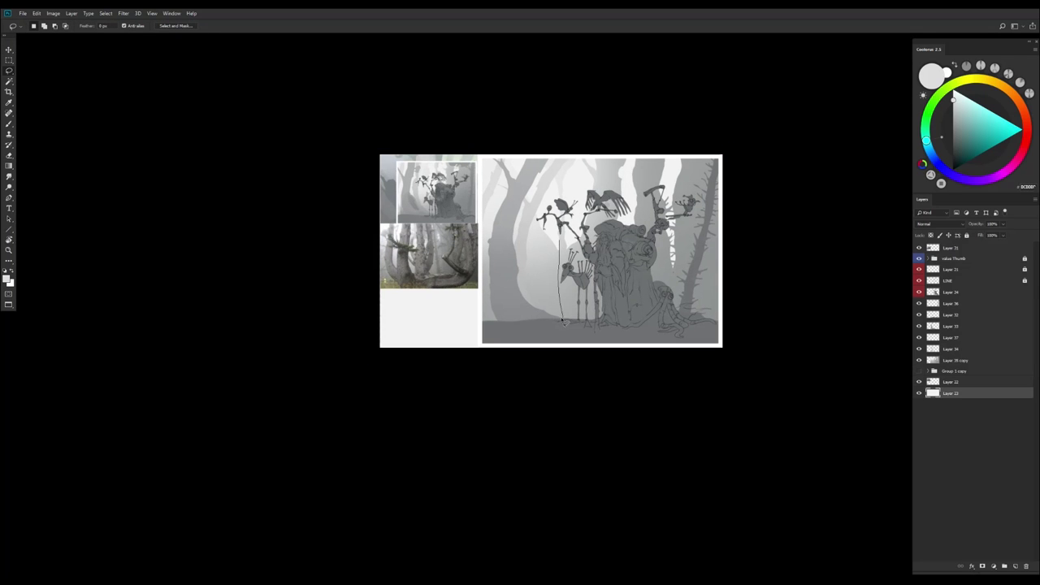
pyautogui.press('v')
pyautogui.hotkey('alt', ']')
pyautogui.hotkey('alt', ']')
pyautogui.hotkey('alt', ']')
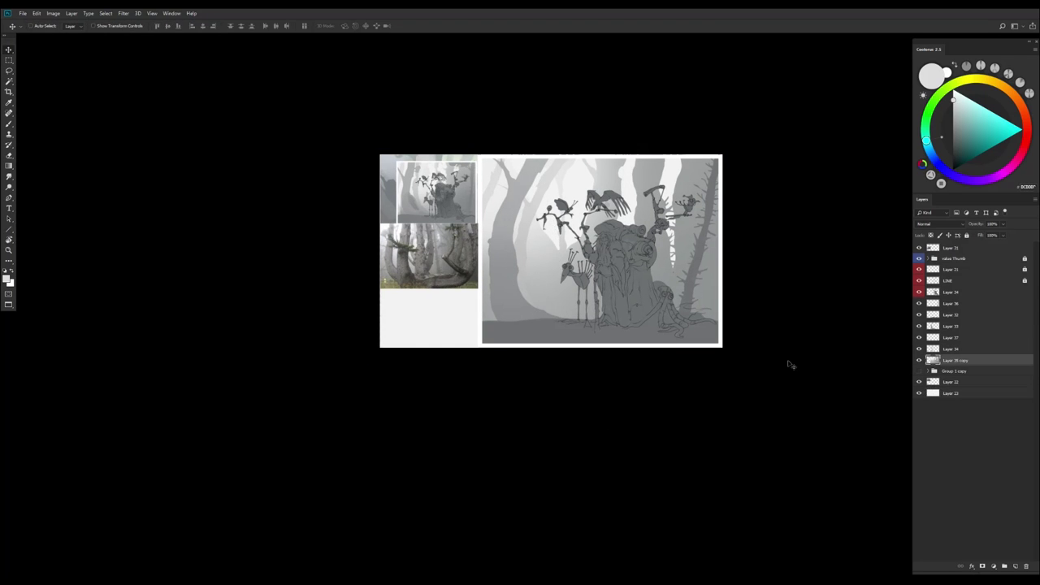
pyautogui.press('l')
pyautogui.moveTo(559, 156); pyautogui.dragTo(493, 153)
pyautogui.press('Delete')
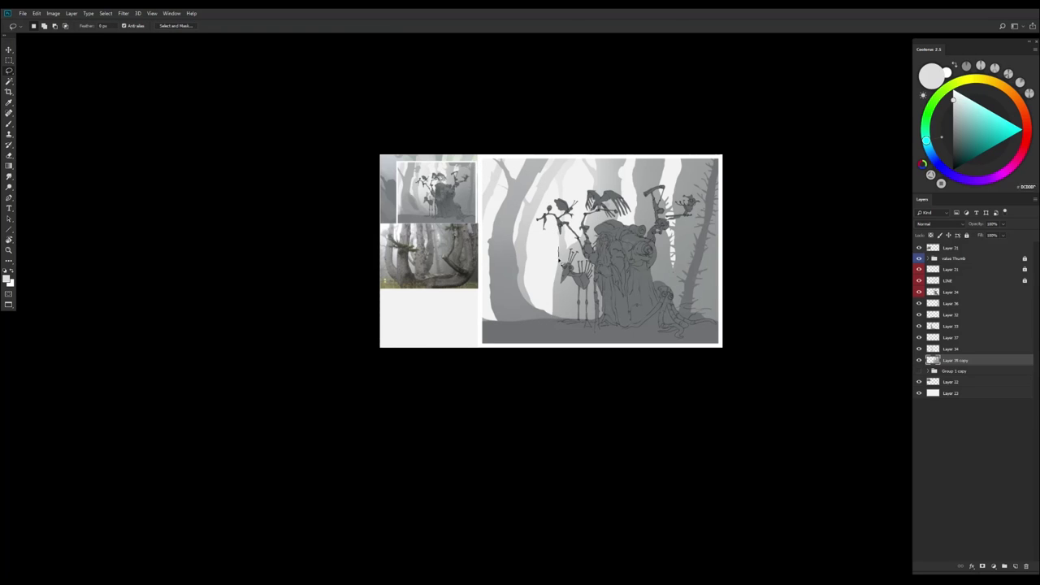
# Lasso and delete more gray behind the bird creatures, trimming the central background trunk to a narrower shape
pyautogui.moveTo(559, 259); pyautogui.dragTo(554, 221)
pyautogui.moveTo(579, 173); pyautogui.dragTo(591, 180)
pyautogui.moveTo(564, 342); pyautogui.dragTo(609, 138)
pyautogui.press('h')
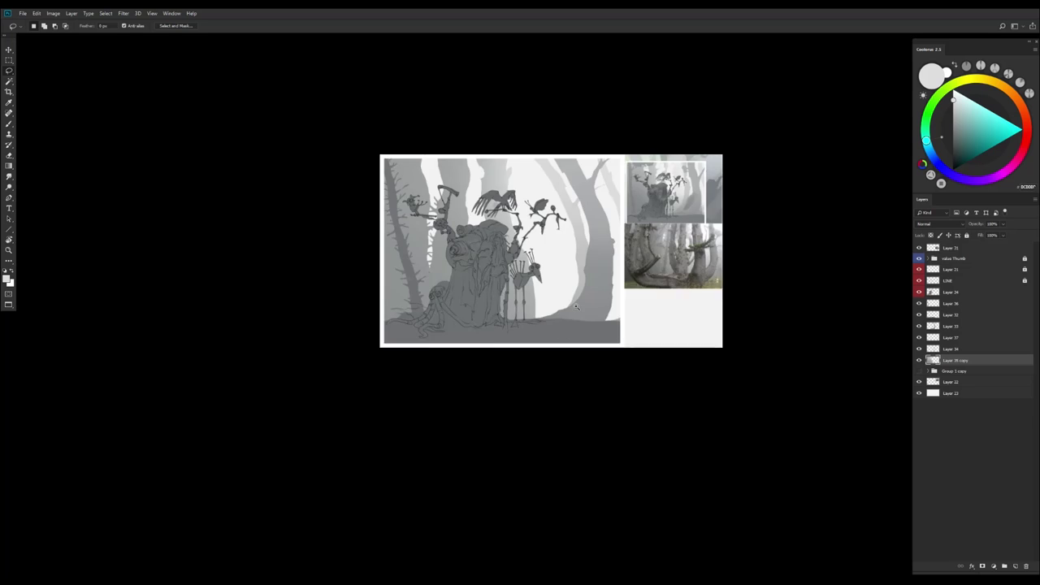
pyautogui.hotkey('ctrl', '+')
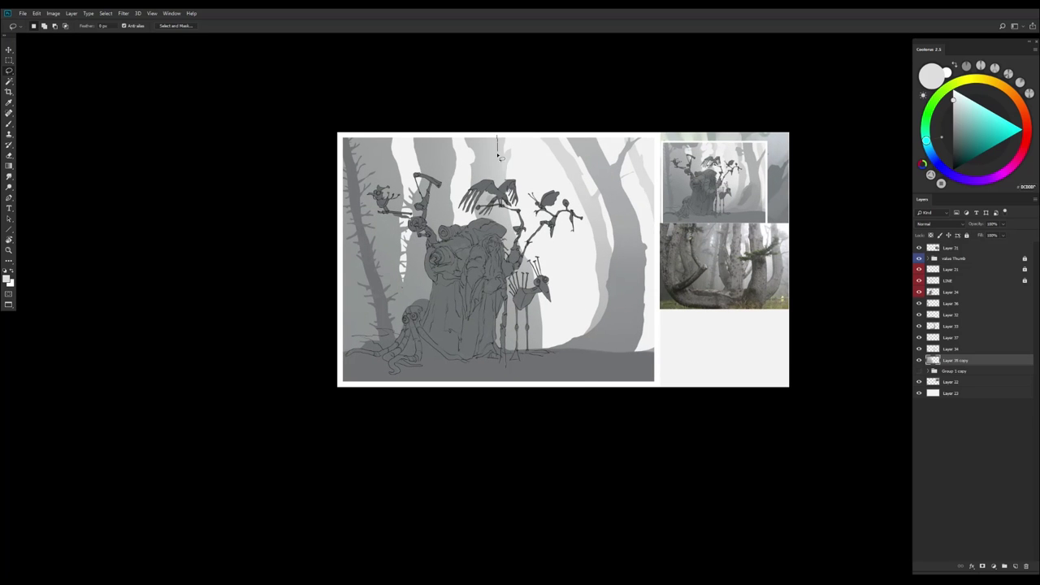
pyautogui.moveTo(493, 134); pyautogui.dragTo(498, 124)
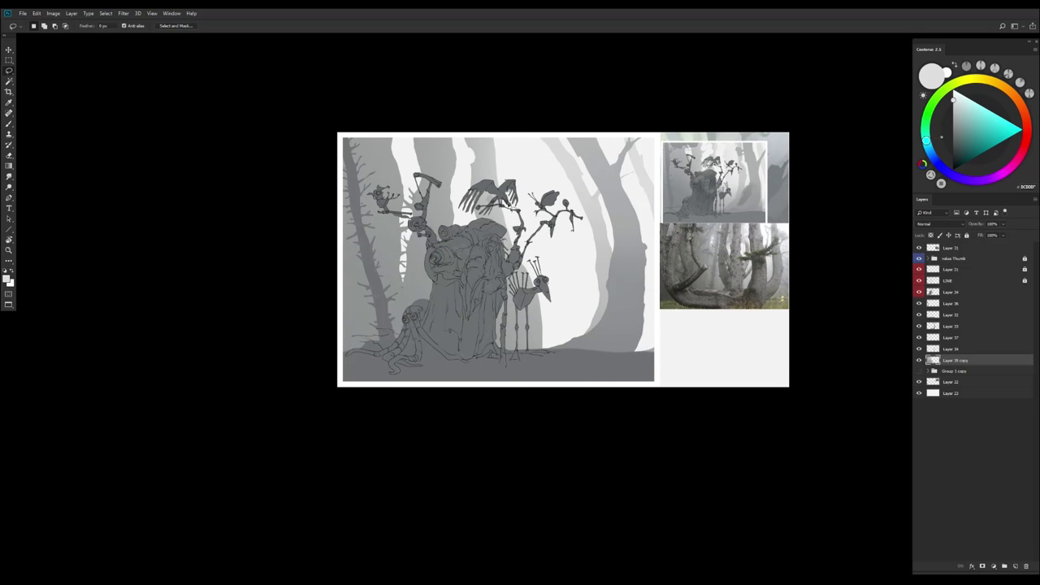
pyautogui.hotkey('ctrl', '+')
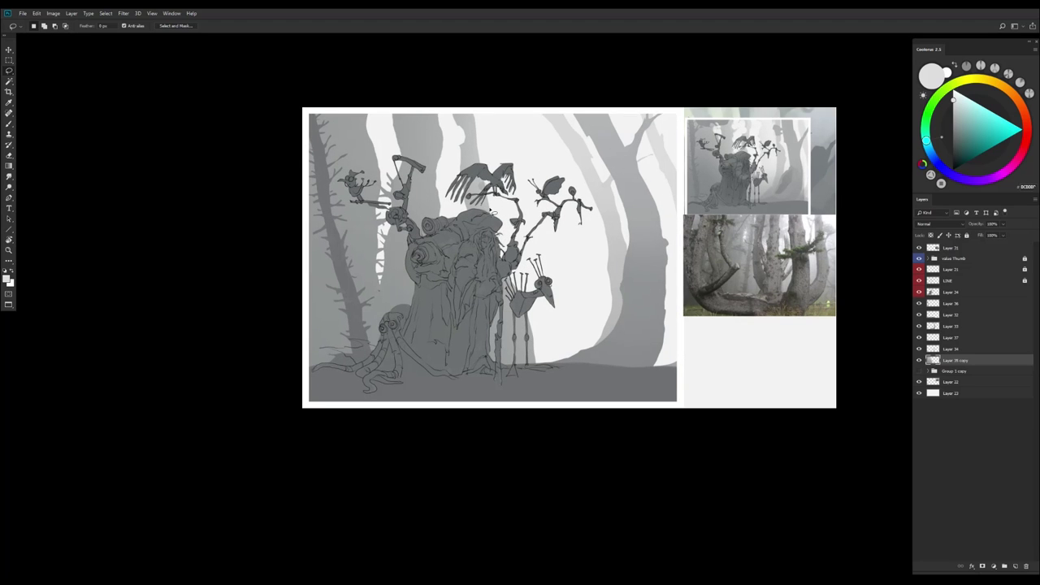
pyautogui.moveTo(494, 231); pyautogui.dragTo(452, 116)
# Lasso along the edge of the narrow central trunk and touch it up with sampled light gray
pyautogui.press('b')
pyautogui.scroll(-1, 451, 137)
pyautogui.hotkey('ctrl', 'shift', 'h')
pyautogui.scroll(1, 510, 179)
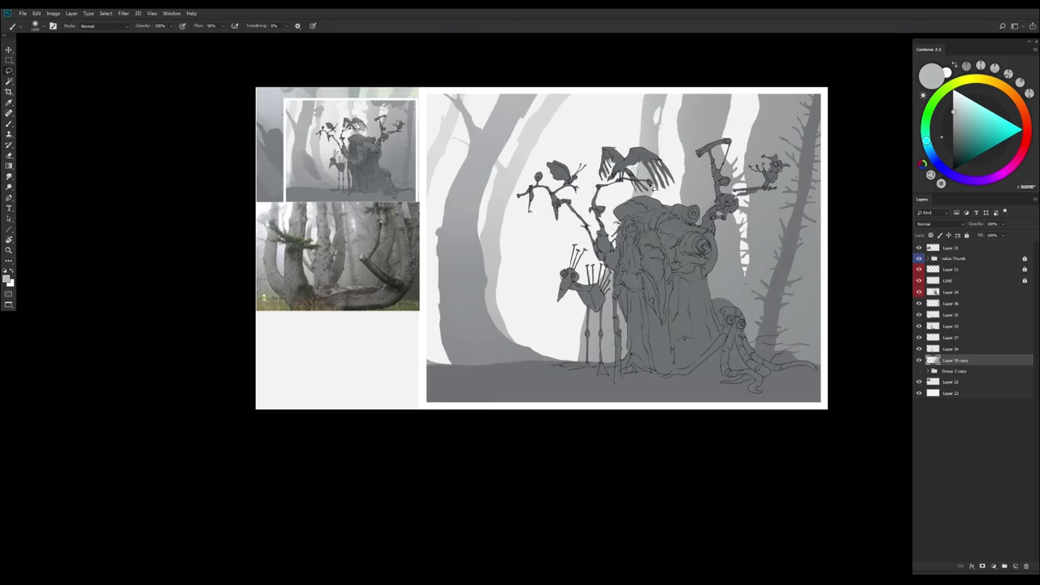
pyautogui.press('l')
pyautogui.scroll(-1, 650, 122)
pyautogui.scroll(1, 650, 122)
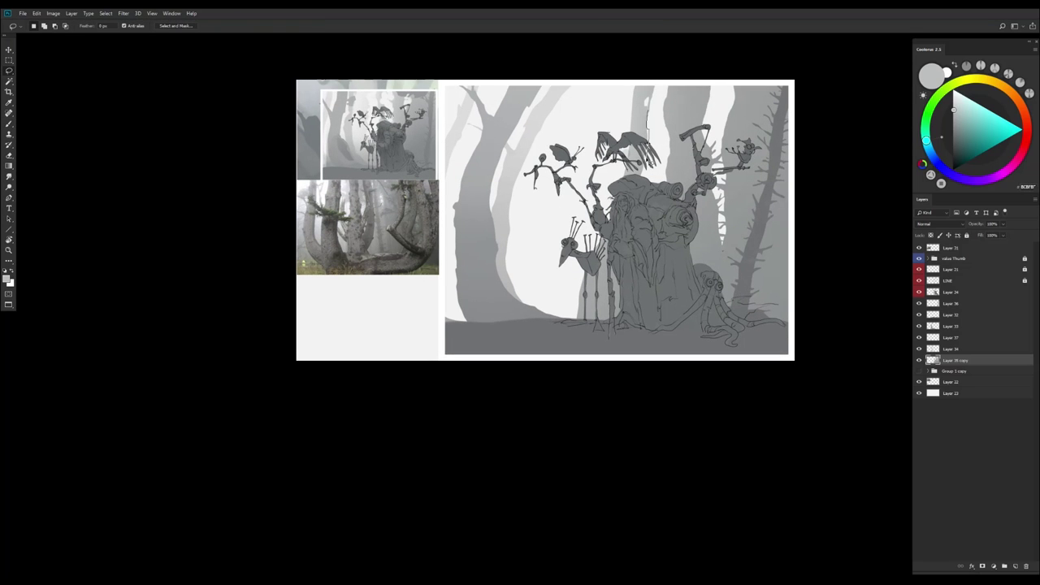
pyautogui.scroll(-1, 657, 119)
pyautogui.press('b')
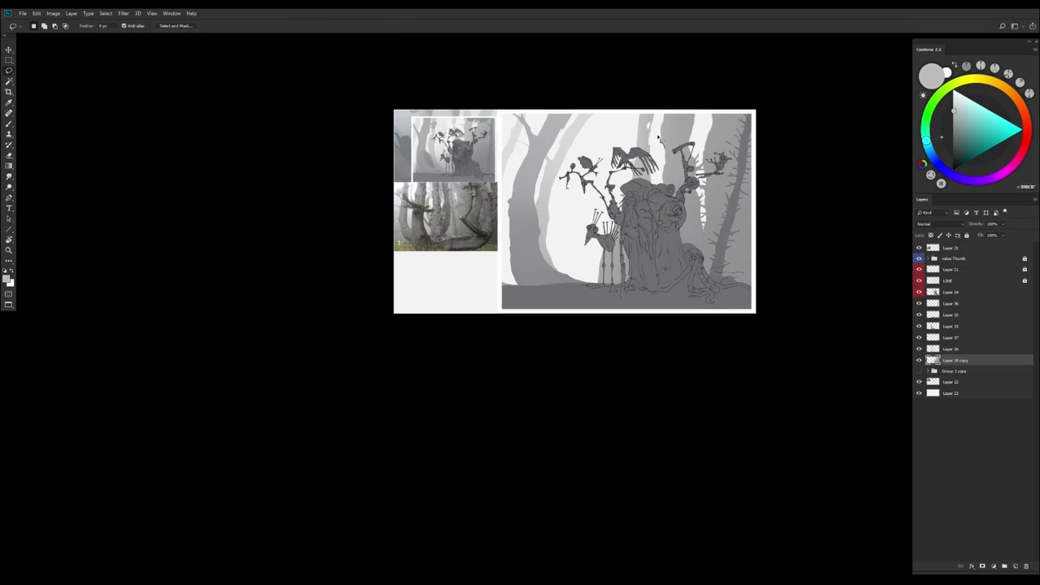
# Lasso branches reaching into the gaps between the background trunks and paint them with sampled gray
pyautogui.press('l')
pyautogui.press('b')
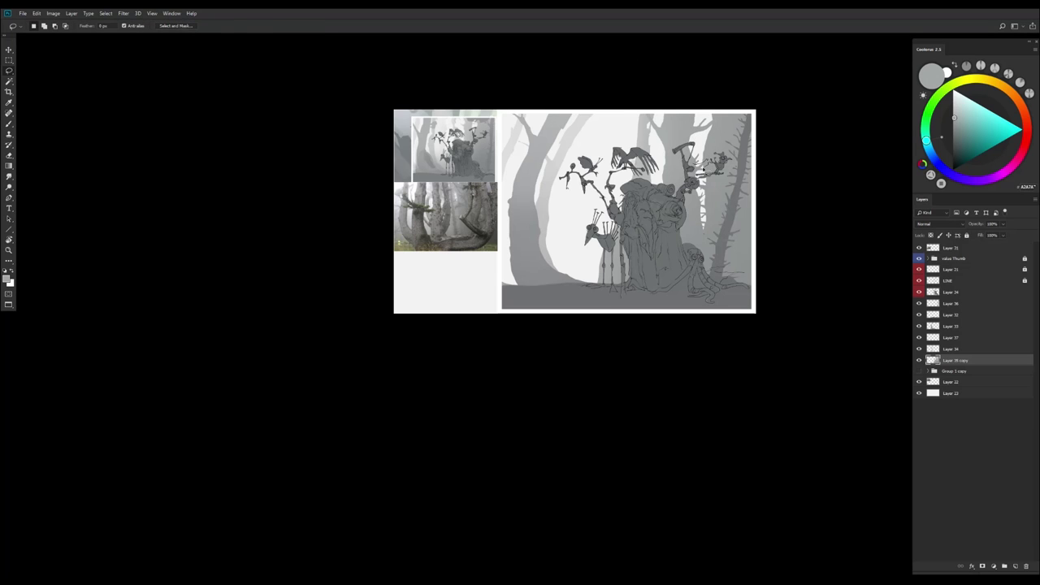
pyautogui.hotkey('ctrl', 'shift', 'h')
pyautogui.press('l')
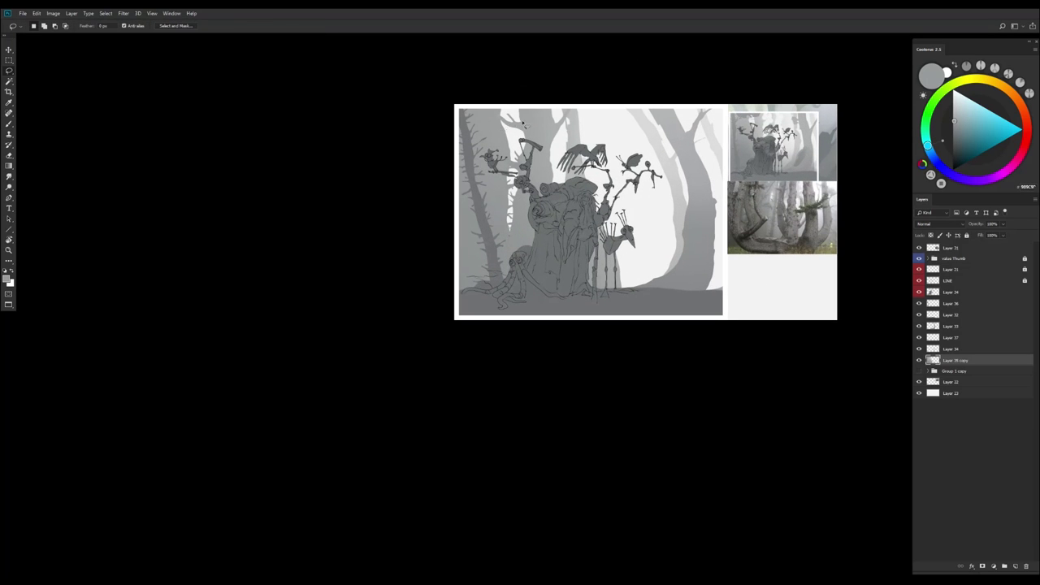
pyautogui.scroll(-1, 522, 130)
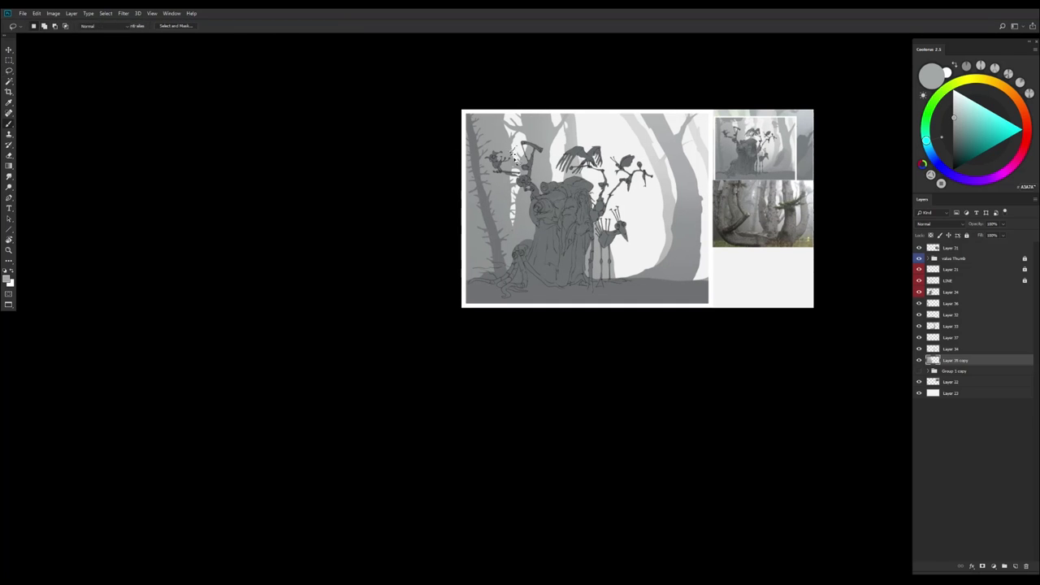
pyautogui.scroll(-1, 524, 149)
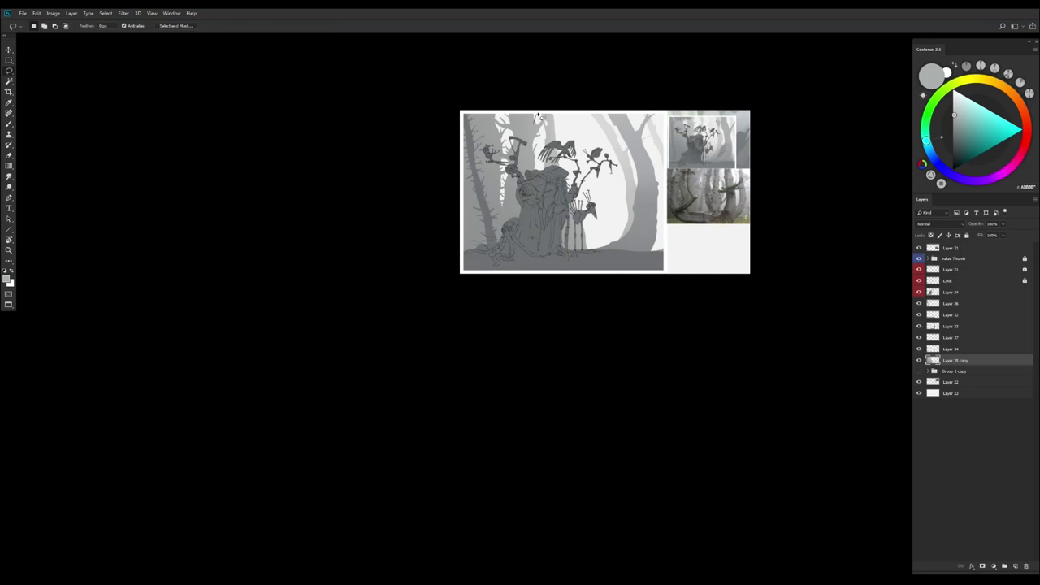
# Lighten the gradient background trunk layer with a Hue/Saturation Lightness of +13
pyautogui.scroll(-1, 524, 149)
pyautogui.hotkey('ctrl', 'u')
pyautogui.moveTo(824, 258); pyautogui.dragTo(831, 259)
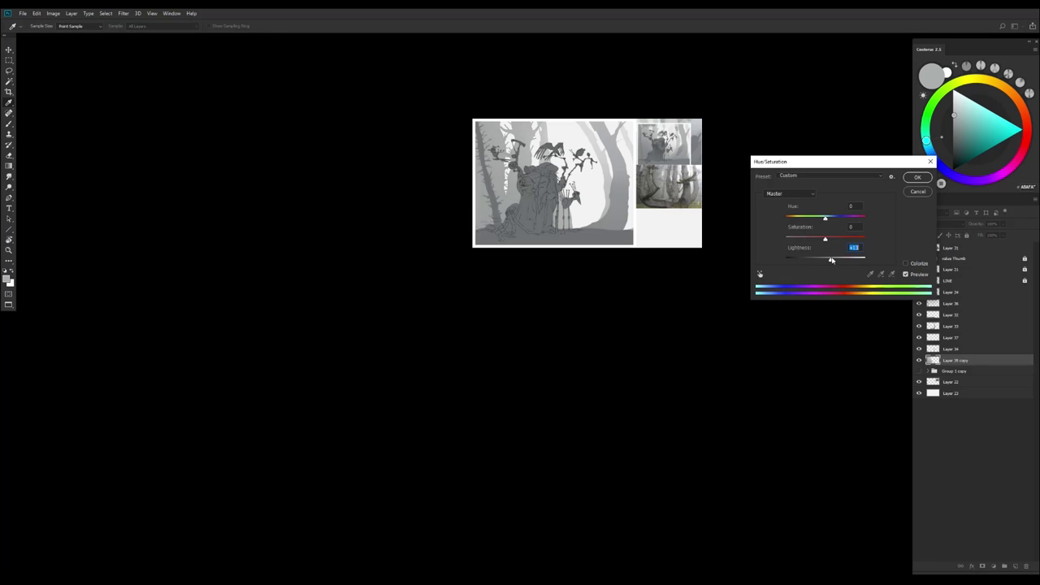
pyautogui.press('Return')
# Add a layer clipped to the background trunks, set the brush to near-white for mist, and flip the canvas horizontally
pyautogui.hotkey('ctrl', 'shift', 'alt', 'n')
pyautogui.press('b')
pyautogui.press('x')
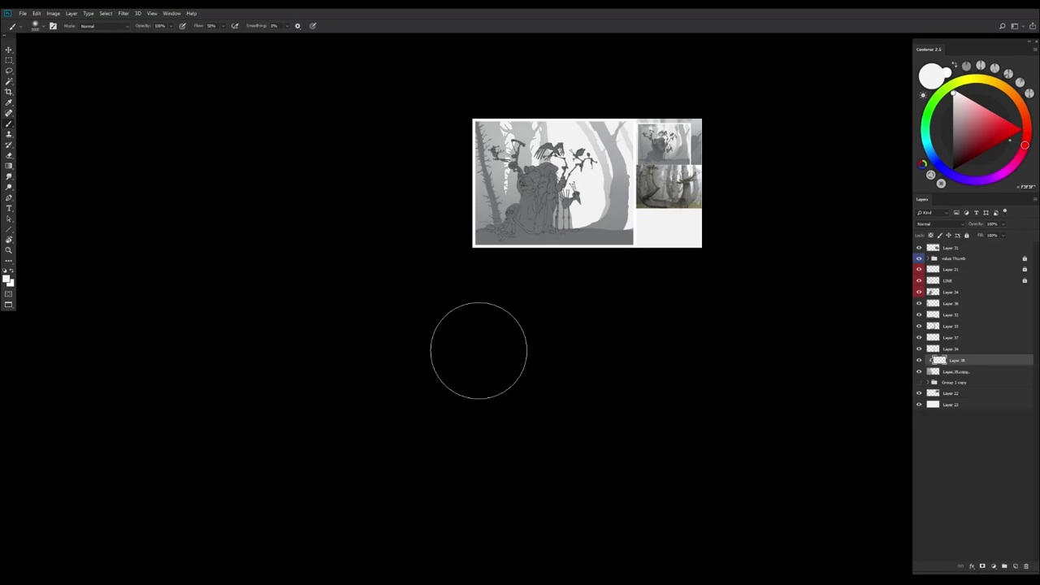
pyautogui.hotkey('ctrl', 'shift', 'h')
pyautogui.scroll(2, 560, 358)
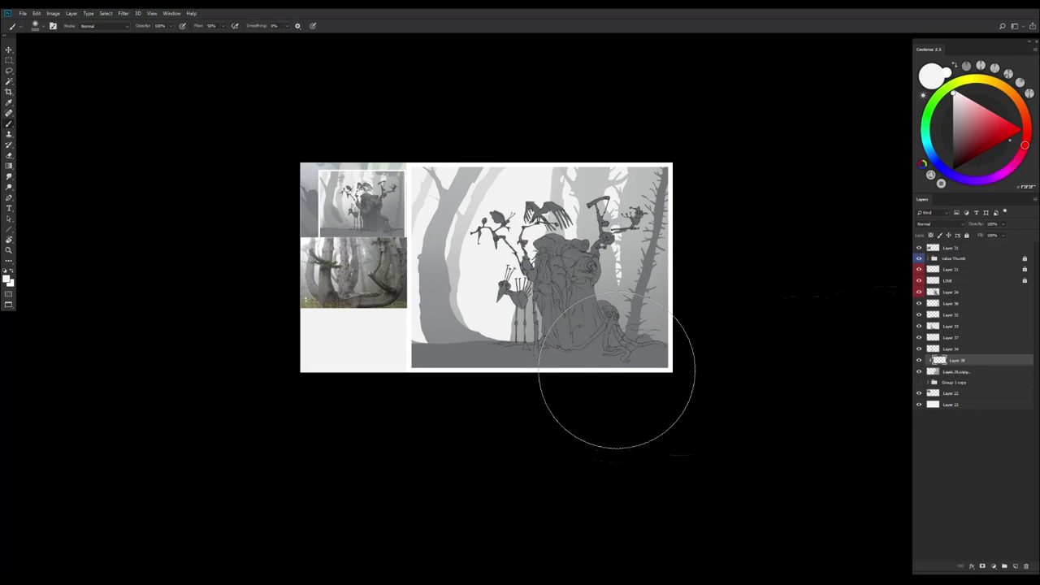
# Add a layer beneath the background trunks and brush a soft haze of sampled gray across the backdrop
pyautogui.hotkey('ctrl', 'shift', 'alt', 'n')
pyautogui.keyDown('alt'); pyautogui.click(483, 369); pyautogui.keyUp('alt')
pyautogui.scroll(-3, 626, 392)
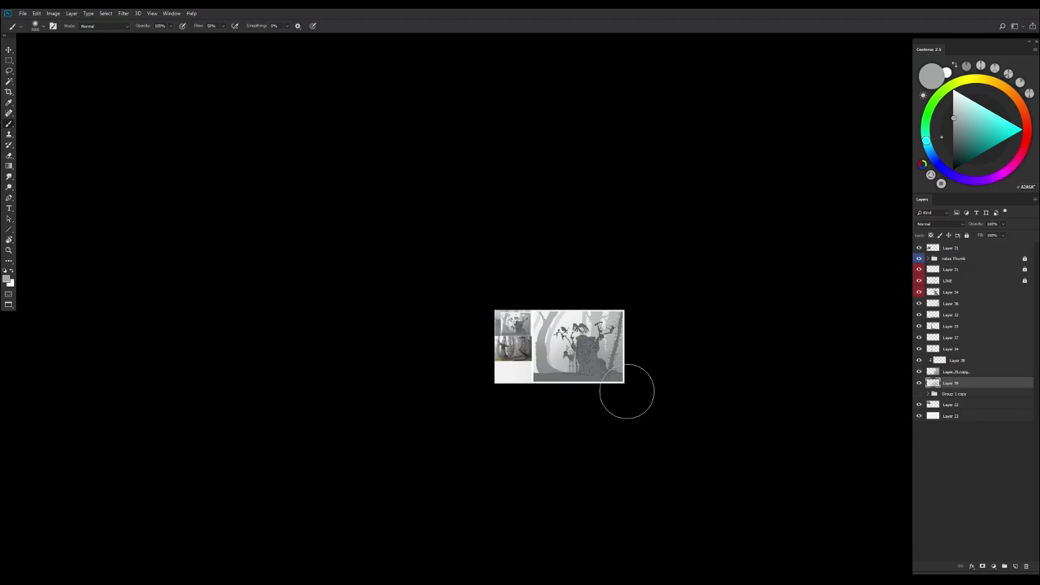
pyautogui.press('x')
pyautogui.hotkey('ctrl', 'u')
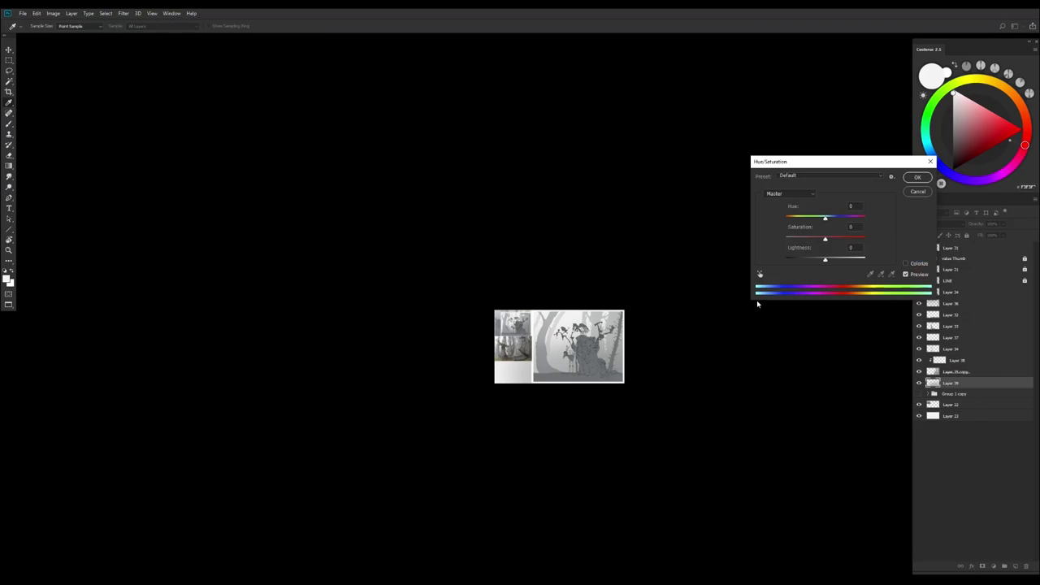
pyautogui.press('Return')
# Add an empty layer beneath the haze, then lighten the gray haze layer with a Lightness of +14
pyautogui.hotkey('ctrl', 'shift', 'alt', 'n')
pyautogui.press('b')
pyautogui.scroll(2, 587, 351)
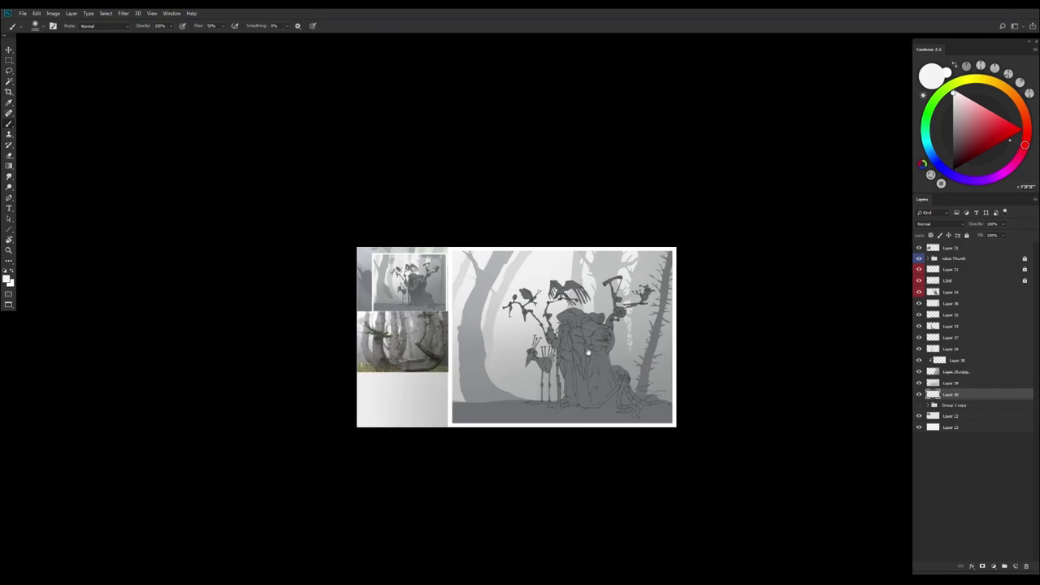
pyautogui.hotkey('alt', ']')
pyautogui.scroll(-1, 560, 485)
pyautogui.scroll(1, 598, 476)
pyautogui.hotkey('ctrl', 'u')
pyautogui.moveTo(825, 260); pyautogui.dragTo(831, 261)
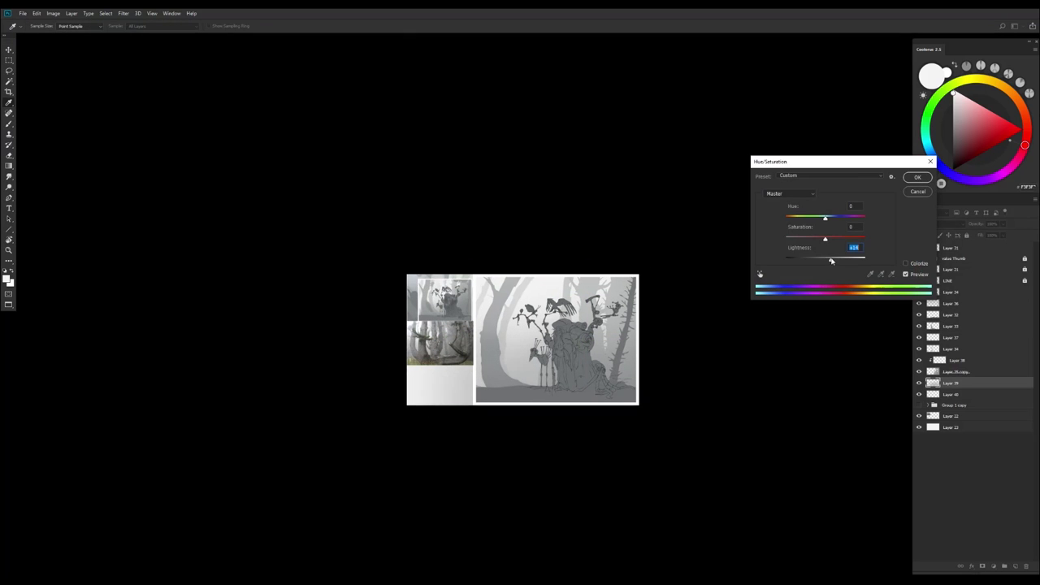
pyautogui.press('Return')
# Merge the clipped shading layer into the gradient background trunk layer
pyautogui.scroll(2, 615, 374)
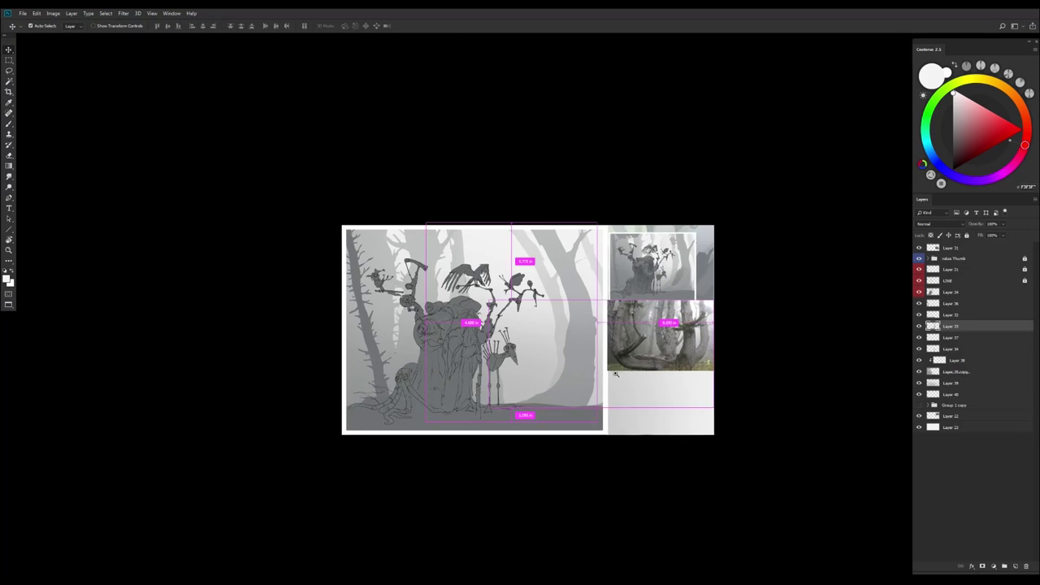
pyautogui.scroll(1, 615, 373)
pyautogui.press('l')
pyautogui.click(934, 360)
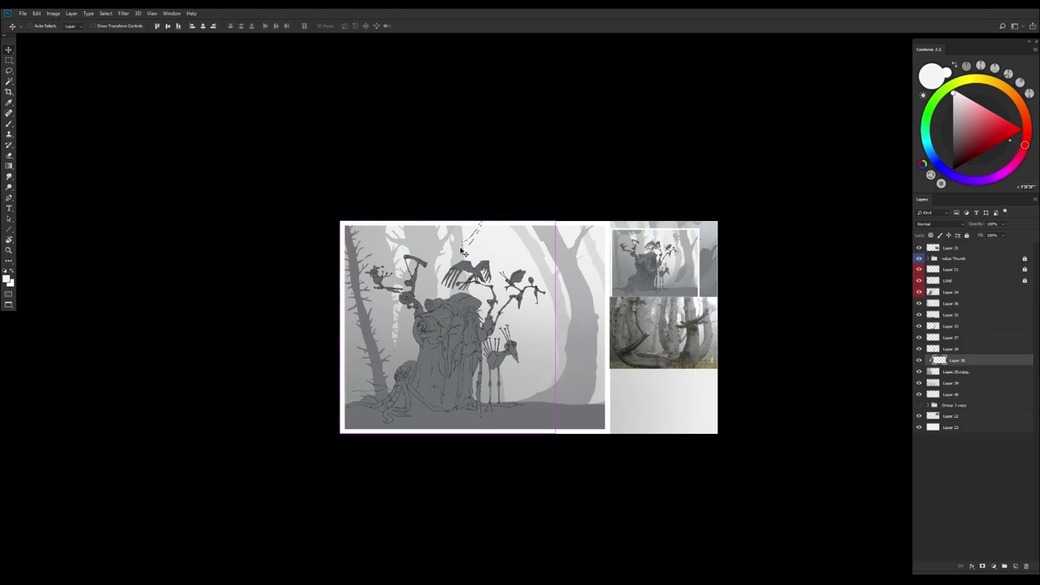
pyautogui.press('v')
pyautogui.hotkey('ctrl', 'e')
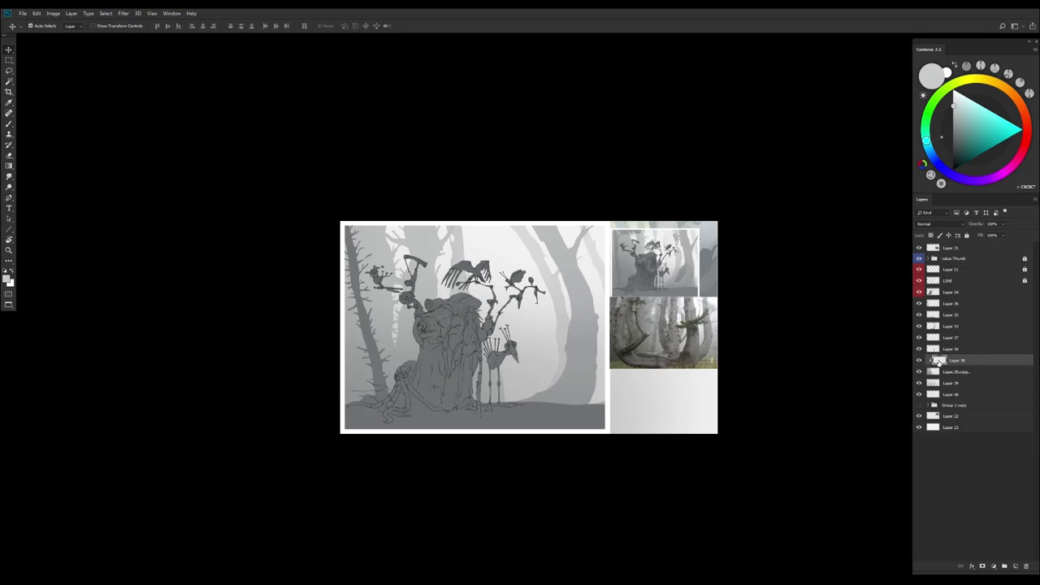
# Lasso thin branches beside the central background trunk, paint them with sampled gray, and flip the canvas horizontally
pyautogui.press('l')
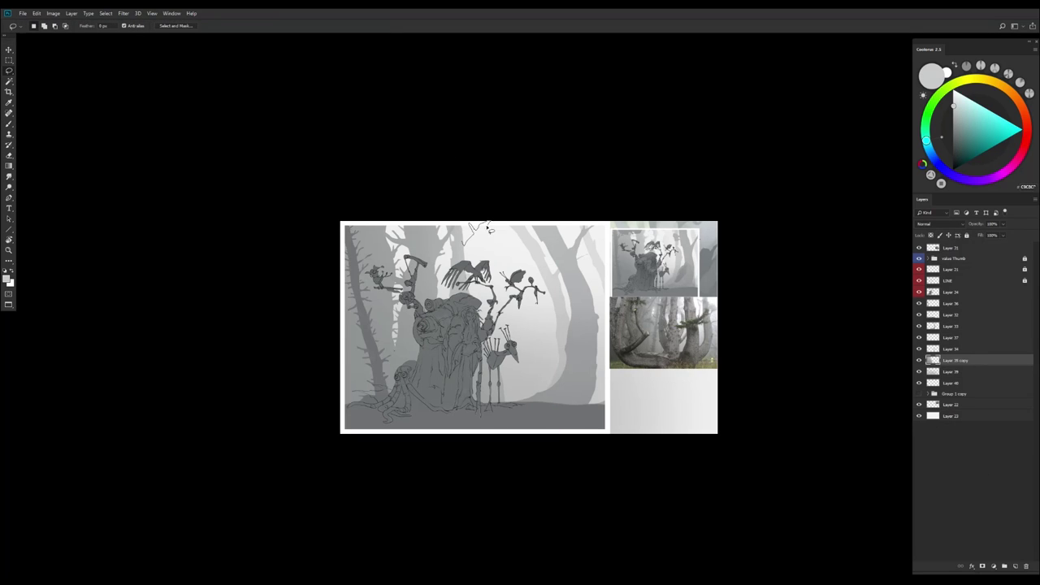
pyautogui.press('b')
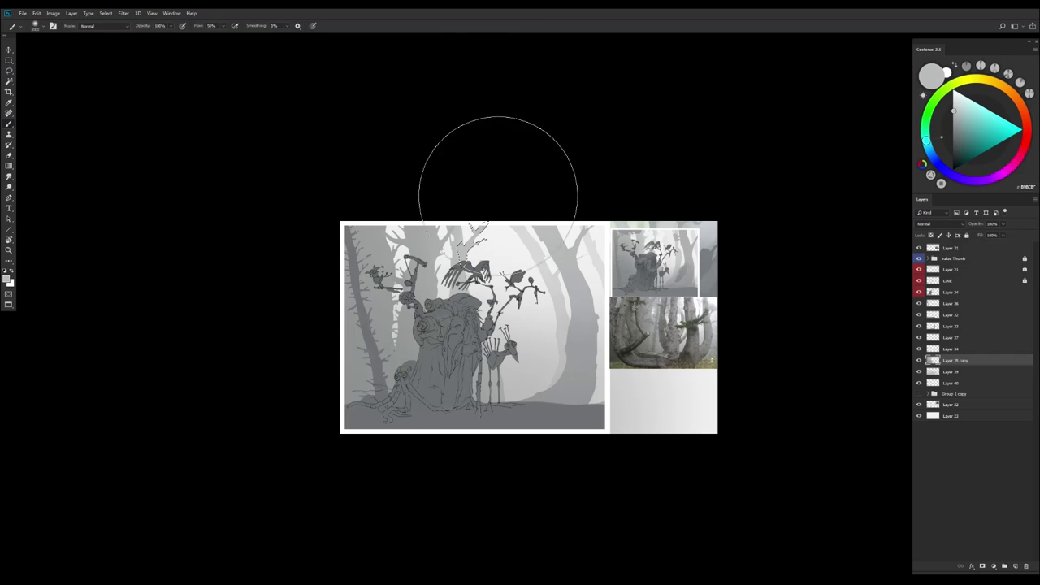
pyautogui.scroll(-1, 470, 236)
pyautogui.scroll(-1, 469, 235)
pyautogui.hotkey('ctrl', 'shift', 'h')
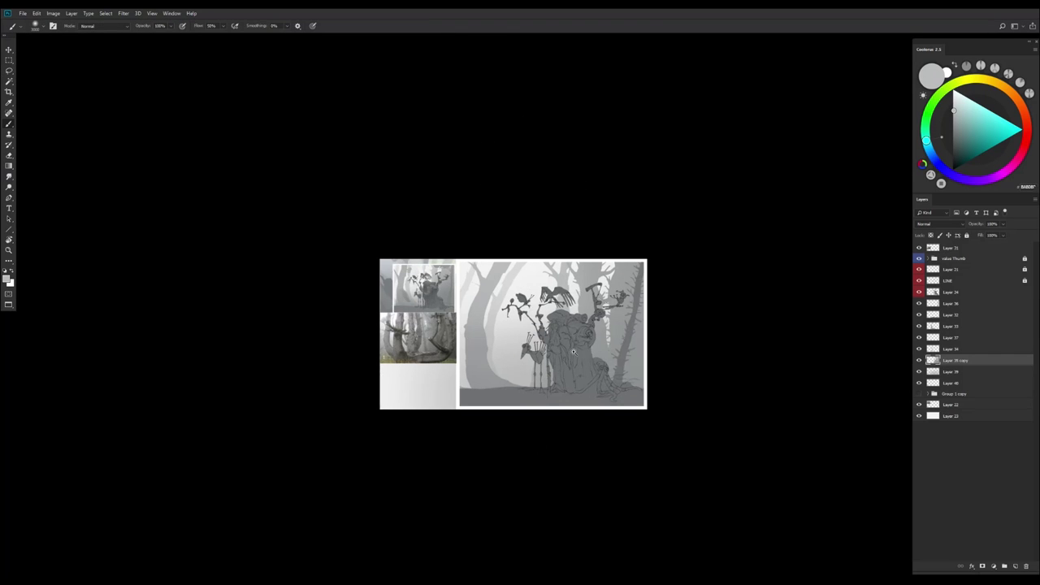
# Select the layer above the background trunks and touch up its pale tree using a lasso and sampled light gray
pyautogui.press('l')
pyautogui.hotkey('alt', ']')
pyautogui.press('b')
pyautogui.keyDown('alt'); pyautogui.click(506, 281); pyautogui.keyUp('alt')
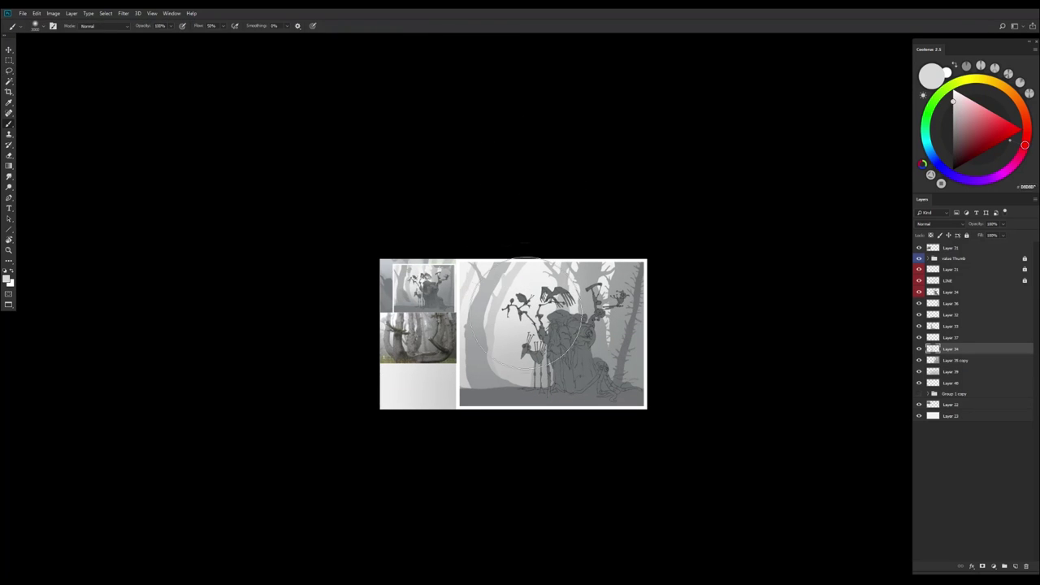
# Lasso a flared root shape at the large tree's base, paint it with sampled gray, and undo the extra clipped layer
pyautogui.press('v')
pyautogui.keyDown('ctrl'); pyautogui.click(481, 293); pyautogui.keyUp('ctrl')
pyautogui.press('l')
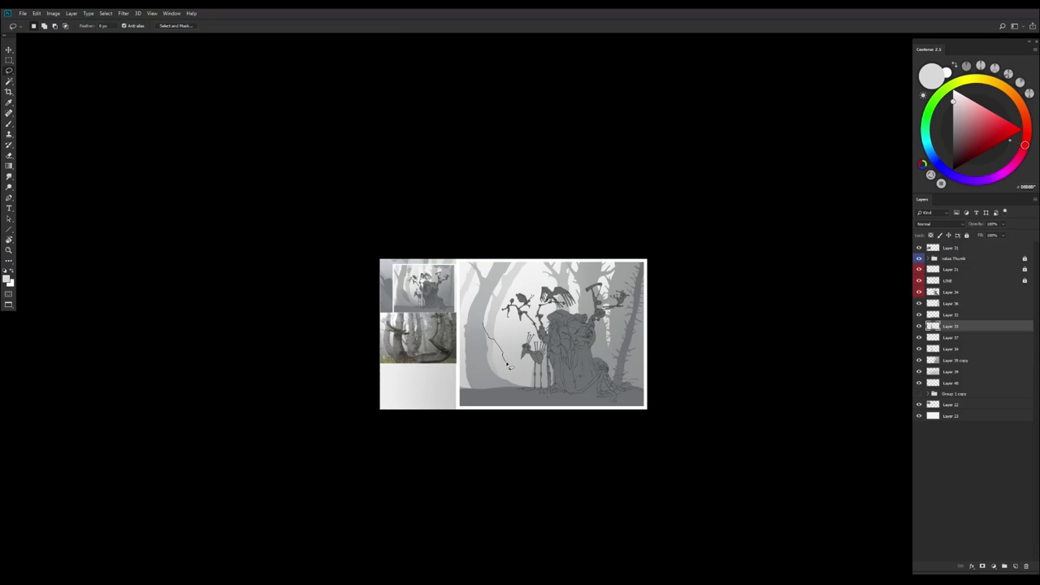
pyautogui.moveTo(514, 382); pyautogui.dragTo(512, 380)
pyautogui.press('b')
pyautogui.keyDown('alt'); pyautogui.click(504, 366); pyautogui.keyUp('alt')
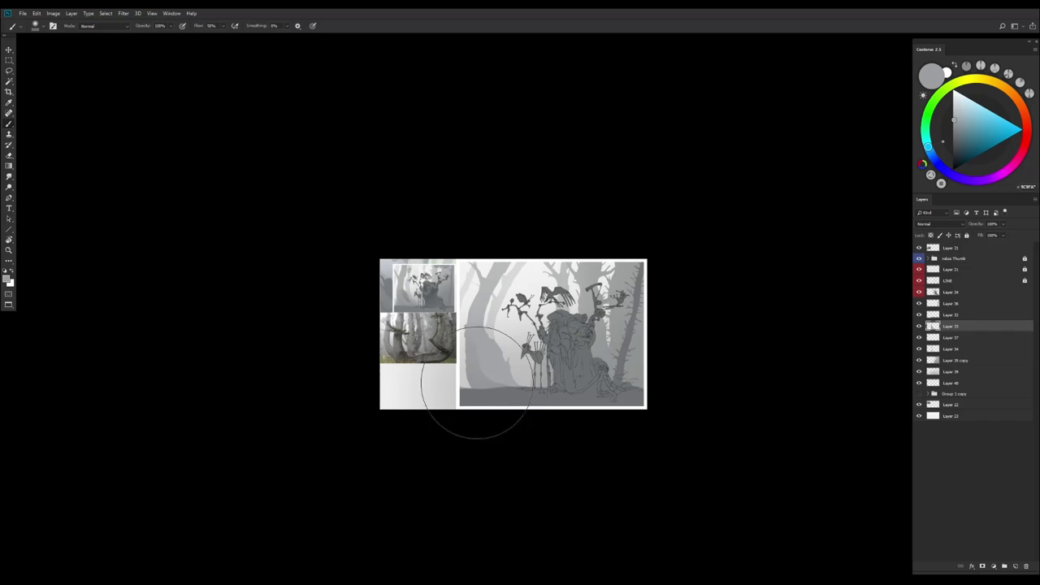
pyautogui.click(1019, 566)
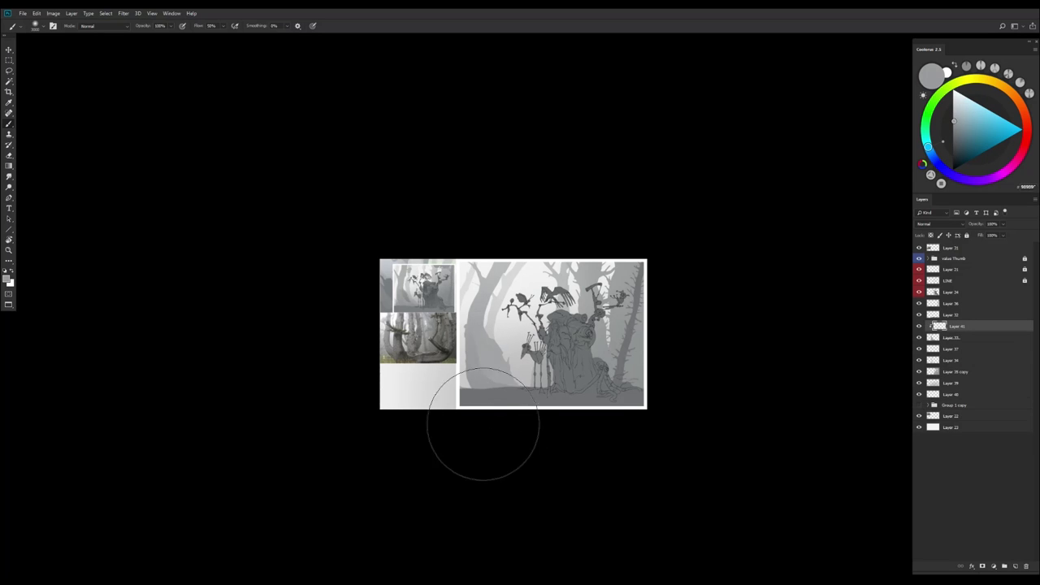
pyautogui.hotkey('ctrl', 'z')
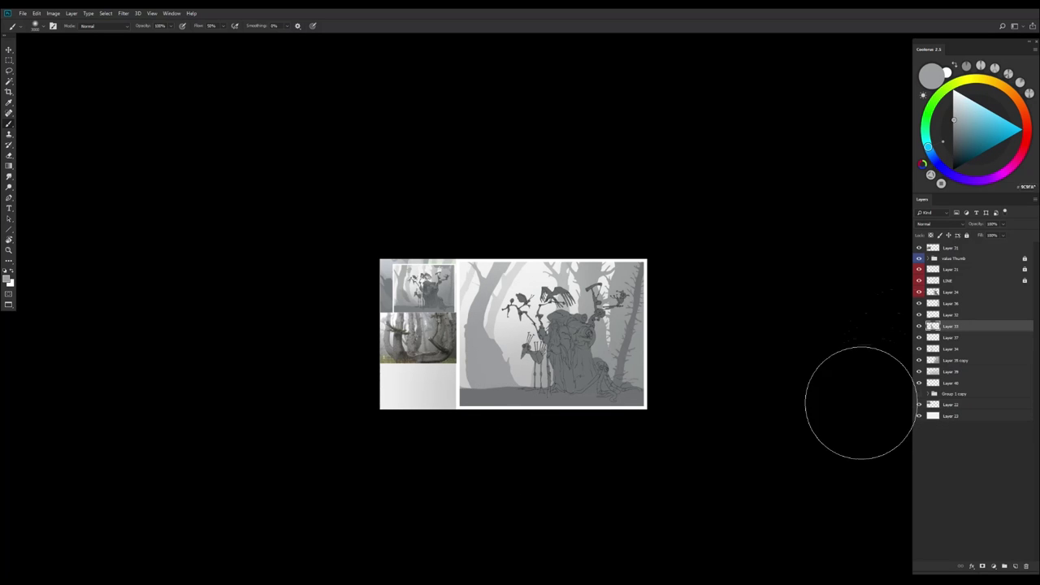
# Flip the canvas, add a layer beneath the large tree, and extend its base and side branches with lassoed gray shapes
pyautogui.hotkey('ctrl', 'shift', 'h')
pyautogui.scroll(1, 572, 402)
pyautogui.moveTo(576, 399); pyautogui.dragTo(599, 390)
pyautogui.hotkey('ctrl', 'shift', 'alt', 'n')
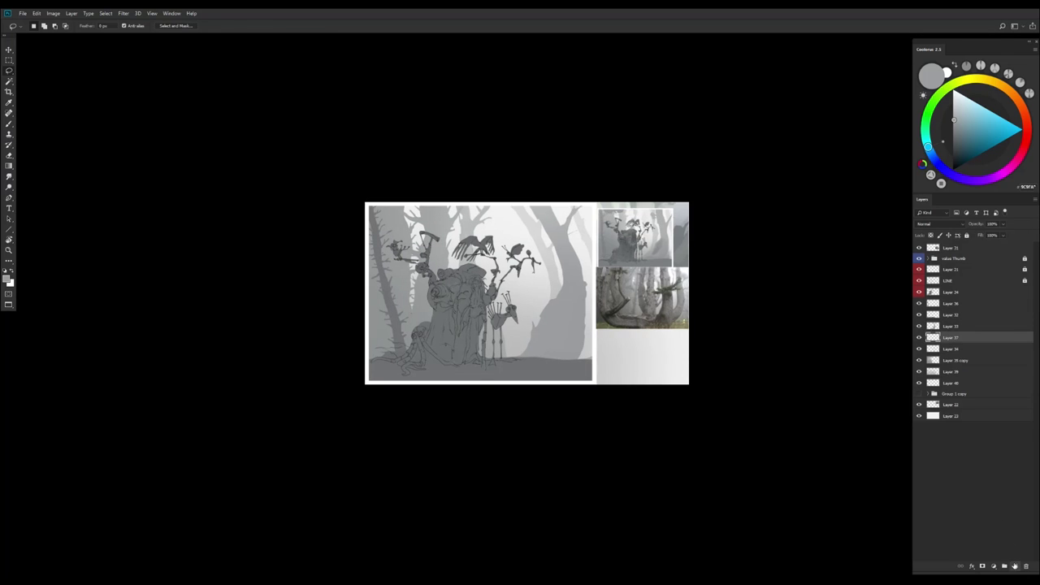
pyautogui.press('l')
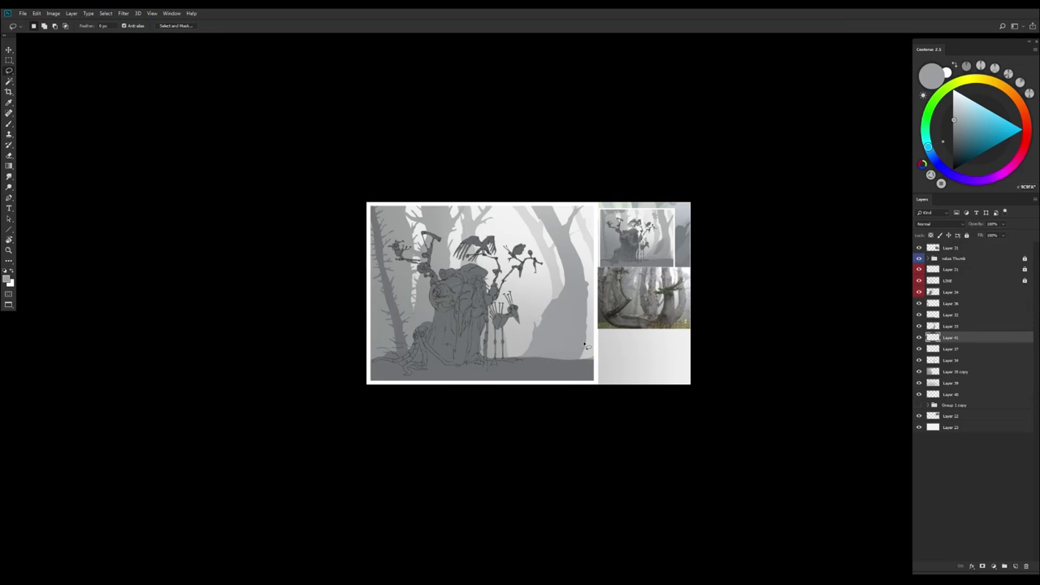
pyautogui.keyDown('ctrl'); pyautogui.click(585, 346); pyautogui.keyUp('ctrl')
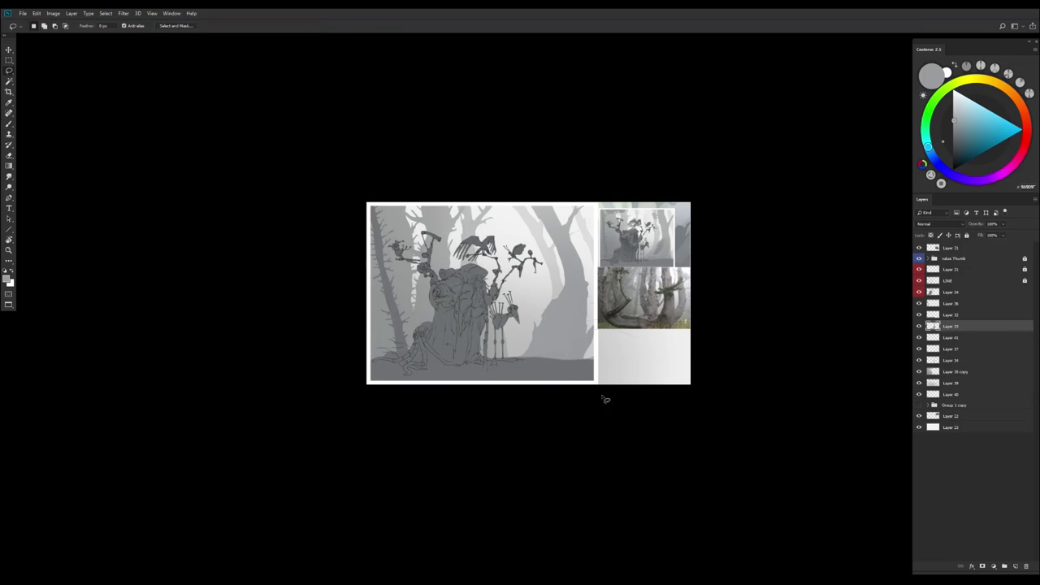
pyautogui.click(553, 309)
pyautogui.press('v')
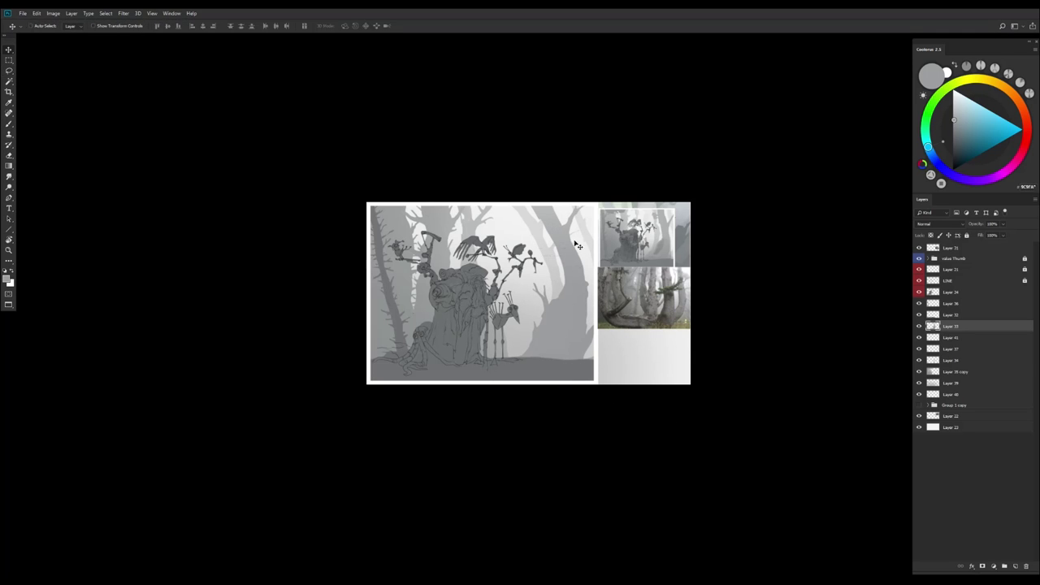
# Select the pale tree layer behind the large tree, lasso a thin branch, and paint it with sampled light gray
pyautogui.scroll(1, 576, 245)
pyautogui.keyDown('ctrl'); pyautogui.click(575, 246); pyautogui.keyUp('ctrl')
pyautogui.press('l')
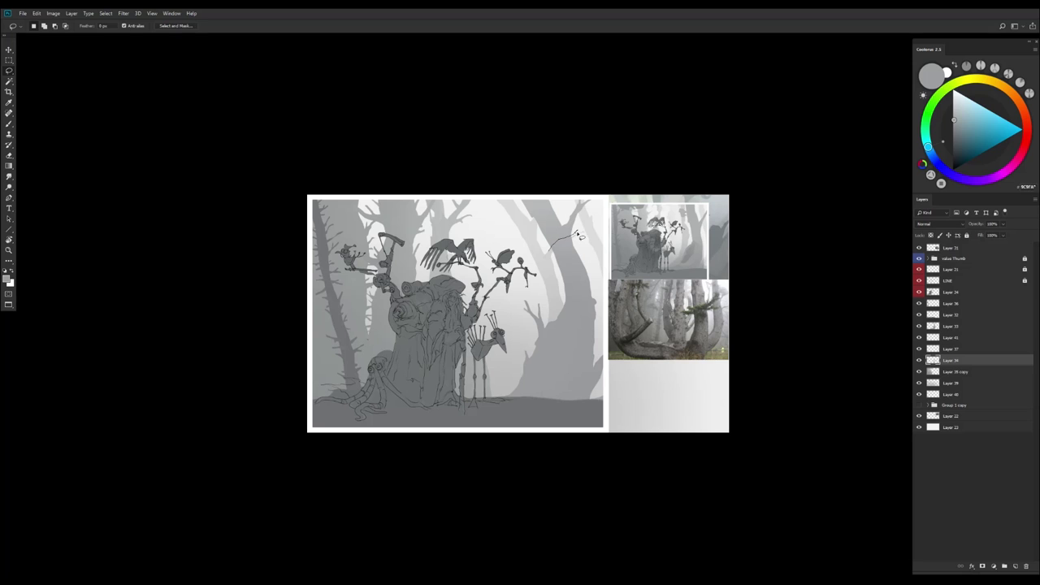
pyautogui.press('h')
pyautogui.scroll(-1, 520, 464)
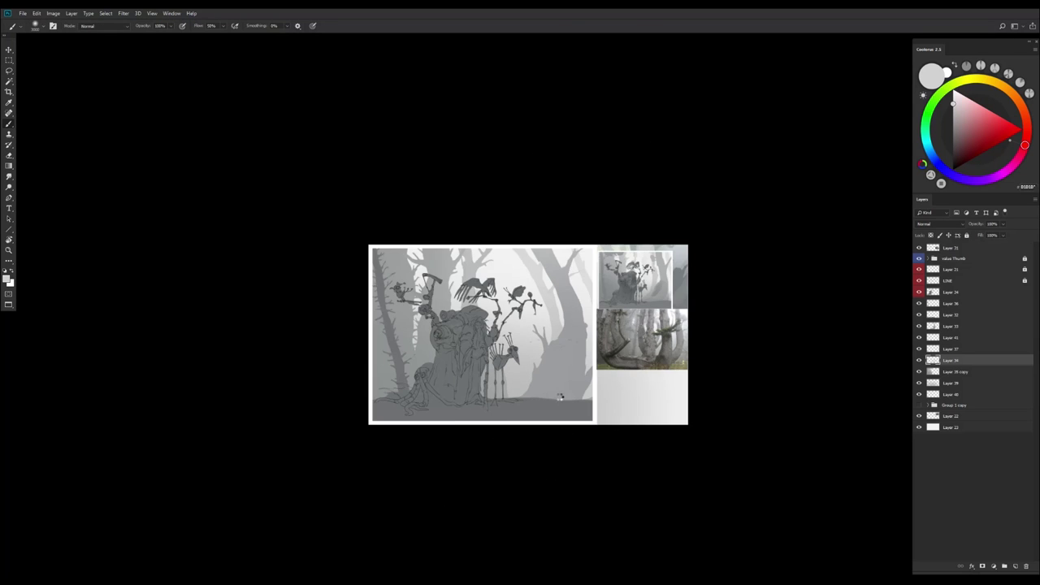
pyautogui.scroll(1, 528, 300)
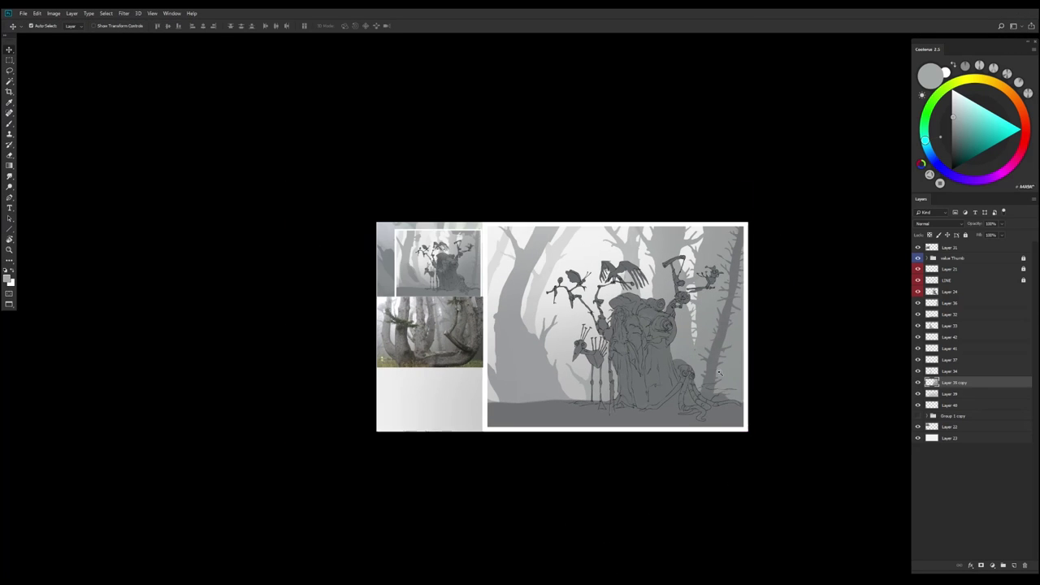
# Add a layer beneath the background trunks, lasso a slender leaning trunk behind the bird creatures, and paint it sampled light gray
pyautogui.hotkey('ctrl', 'u')
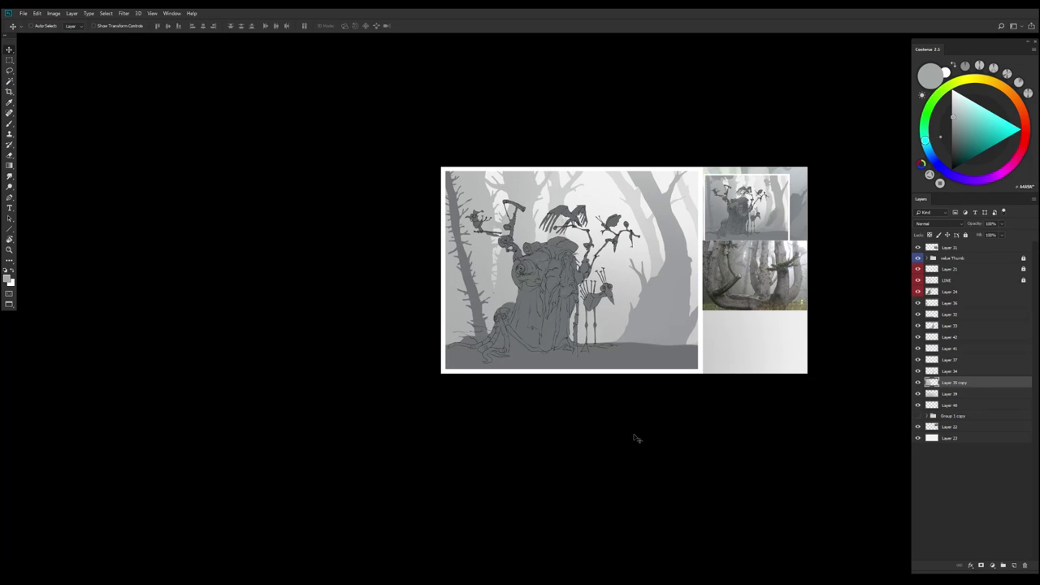
pyautogui.press('l')
pyautogui.hotkey('ctrl', 'j')
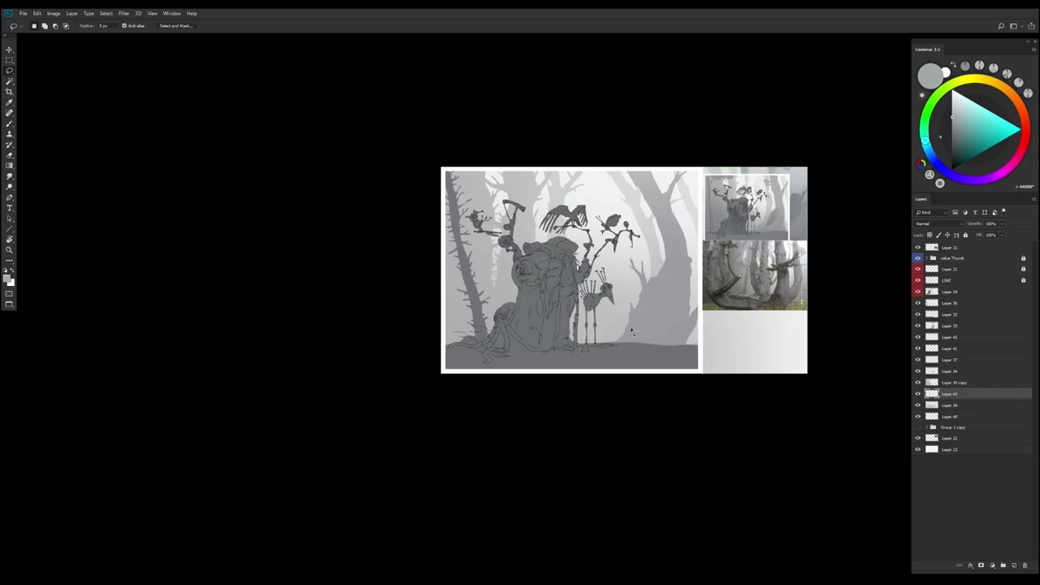
pyautogui.press('h')
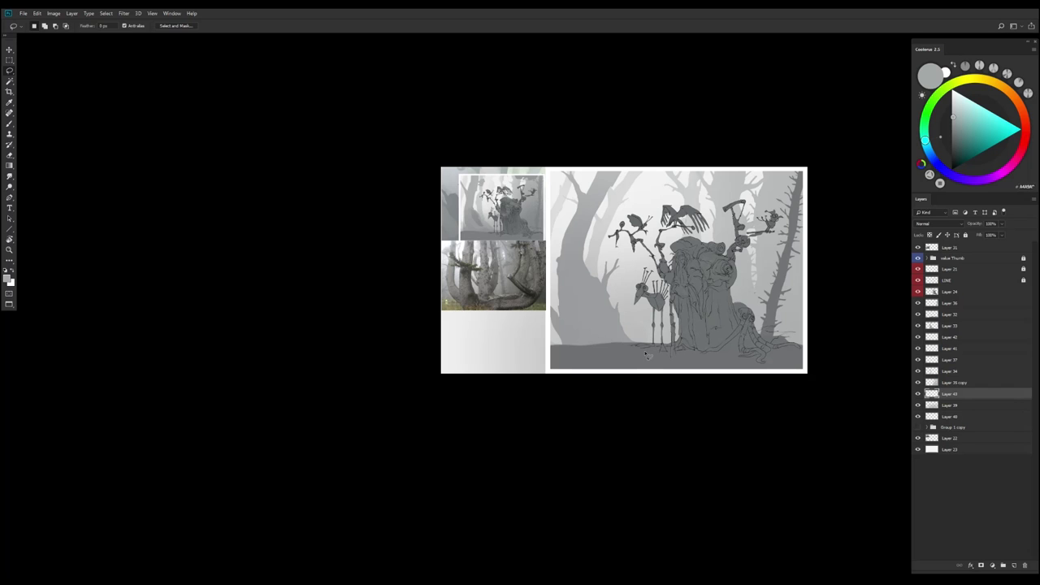
pyautogui.moveTo(643, 378); pyautogui.dragTo(557, 431)
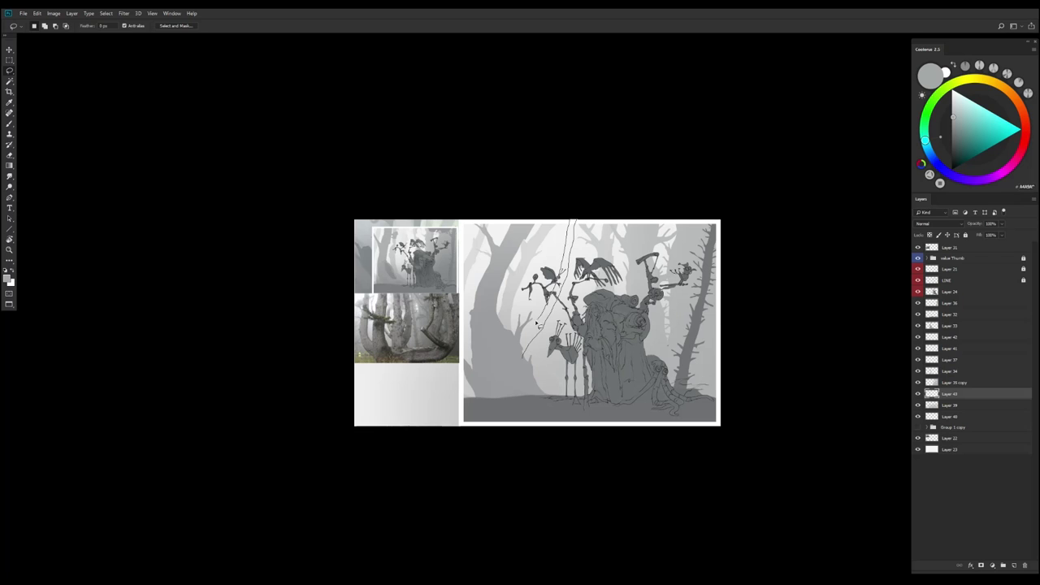
pyautogui.moveTo(536, 323)
pyautogui.mouseDown()
pyautogui.moveTo(514, 367)
pyautogui.moveTo(568, 268)
pyautogui.mouseUp()
pyautogui.press('b')
pyautogui.keyDown('alt'); pyautogui.click(524, 372); pyautogui.keyUp('alt')
# Lighten the gray haze layer beneath the new leaning trunk with a Lightness of +38
pyautogui.hotkey('ctrl', 'u')
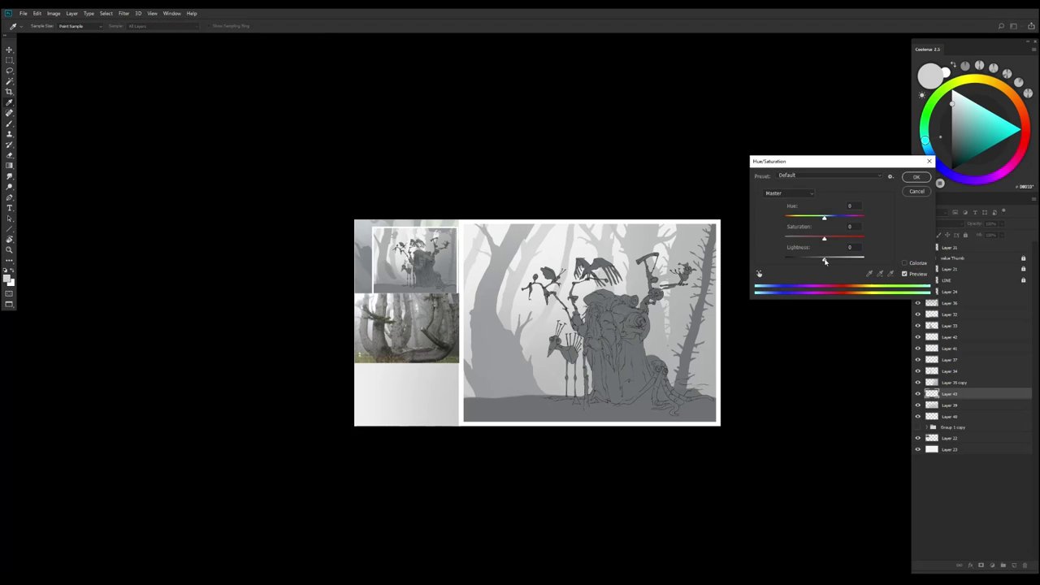
pyautogui.press('Escape')
pyautogui.hotkey('alt', '[')
pyautogui.hotkey('ctrl', 'u')
pyautogui.moveTo(825, 259); pyautogui.dragTo(839, 257)
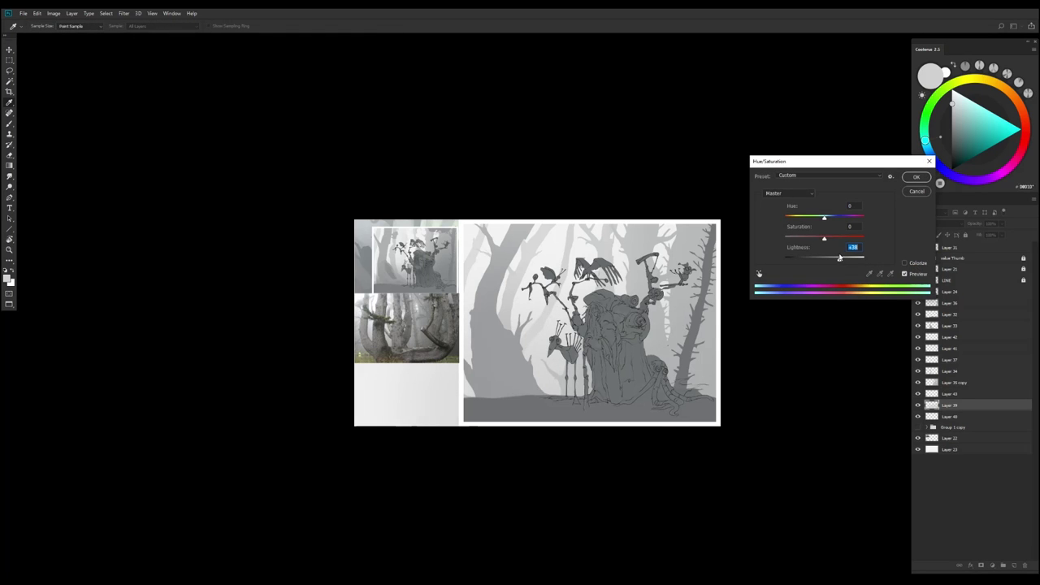
pyautogui.press('Return')
# Add a layer beneath the haze, pick near-white, and darken the bottom background layer with Hue/Saturation
pyautogui.keyDown('ctrl'); pyautogui.click(1014, 565); pyautogui.keyUp('ctrl')
pyautogui.click(954, 99)
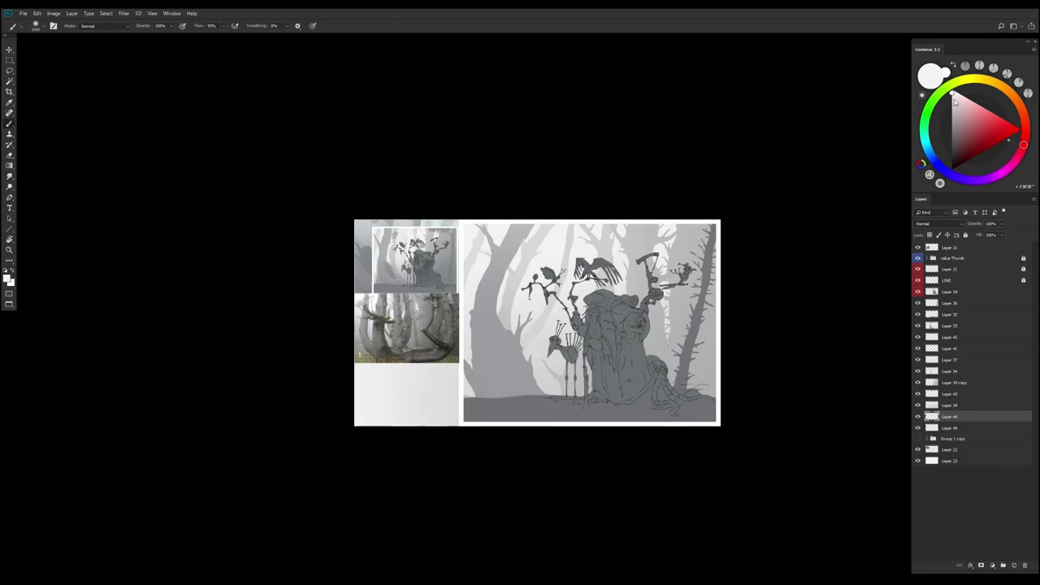
pyautogui.hotkey('alt', ',')
pyautogui.hotkey('ctrl', 'u')
pyautogui.moveTo(824, 259); pyautogui.dragTo(820, 261)
pyautogui.press('Escape')
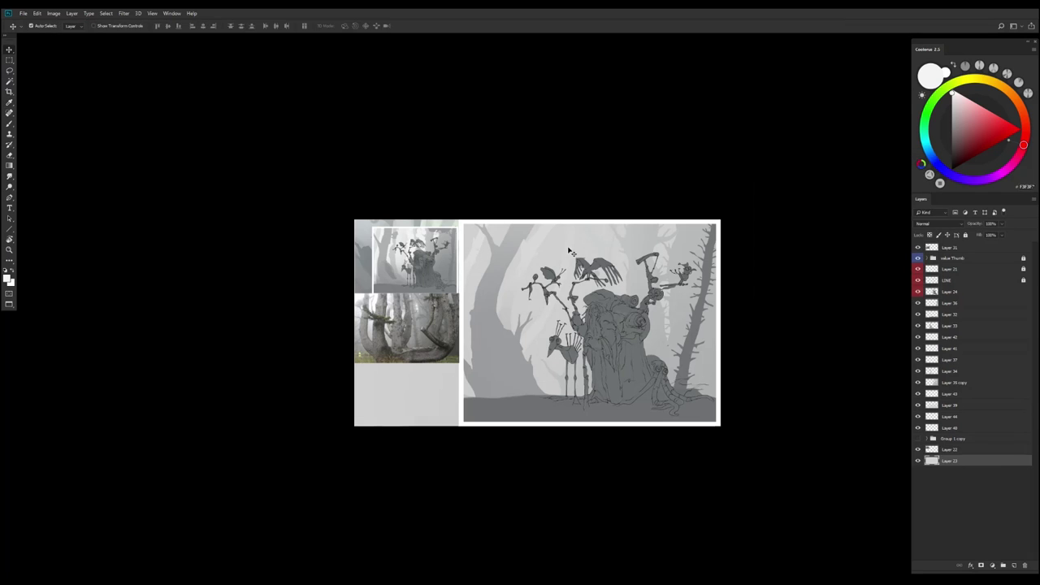
# Select the faint background trees and the large tree in turn and darken them with Hue/Saturation
pyautogui.keyDown('ctrl'); pyautogui.click(561, 342); pyautogui.keyUp('ctrl')
pyautogui.hotkey('ctrl', 'u')
pyautogui.press('Escape')
pyautogui.keyDown('ctrl'); pyautogui.click(536, 309); pyautogui.keyUp('ctrl')
pyautogui.hotkey('ctrl', 'u')
pyautogui.press('Escape')
pyautogui.keyDown('ctrl'); pyautogui.click(520, 244); pyautogui.keyUp('ctrl')
pyautogui.hotkey('ctrl', 'u')
pyautogui.press('Escape')
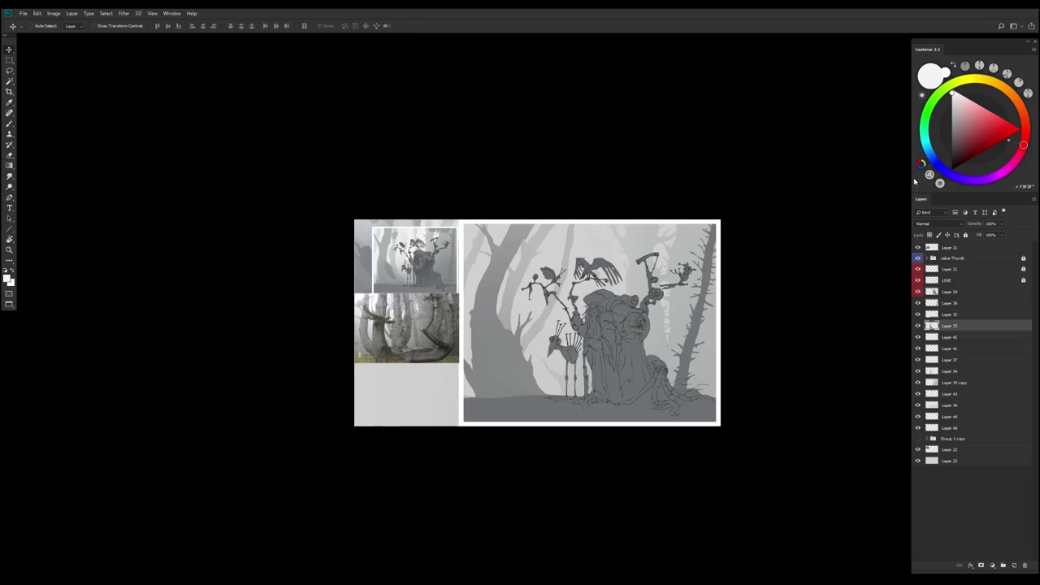
# Adjust the lightness of the gradient background trunk layer with Hue/Saturation to match the darker backdrop
pyautogui.keyDown('ctrl'); pyautogui.click(567, 386); pyautogui.keyUp('ctrl')
pyautogui.hotkey('ctrl', 'u')
pyautogui.press('Return')
pyautogui.scroll(-1, 715, 333)
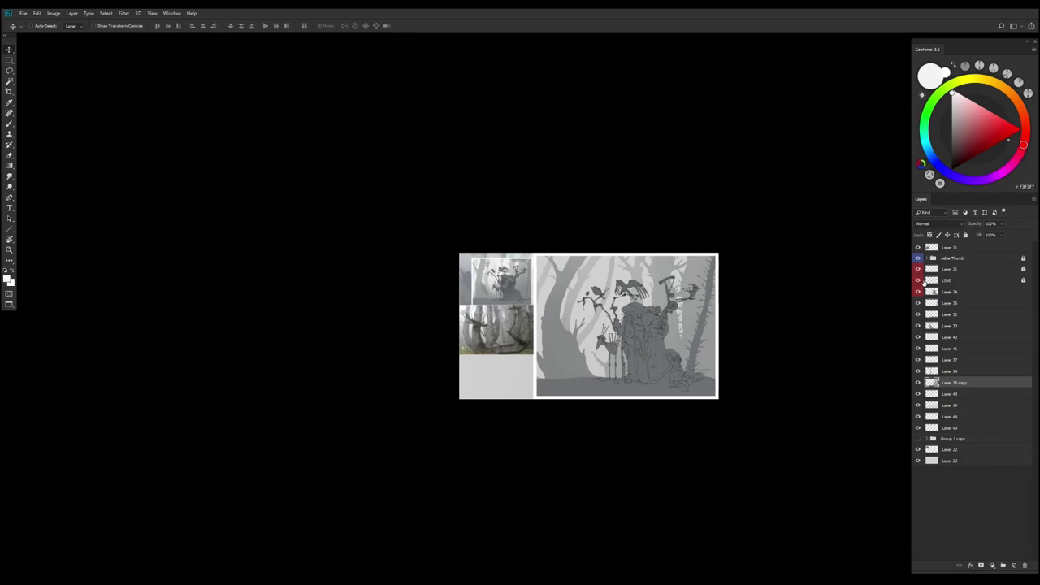
# Add a layer just above the bottom background and brush a soft near-white glow behind the forest trees
pyautogui.click(919, 280)
pyautogui.click(919, 280)
pyautogui.hotkey('ctrl', 'h')
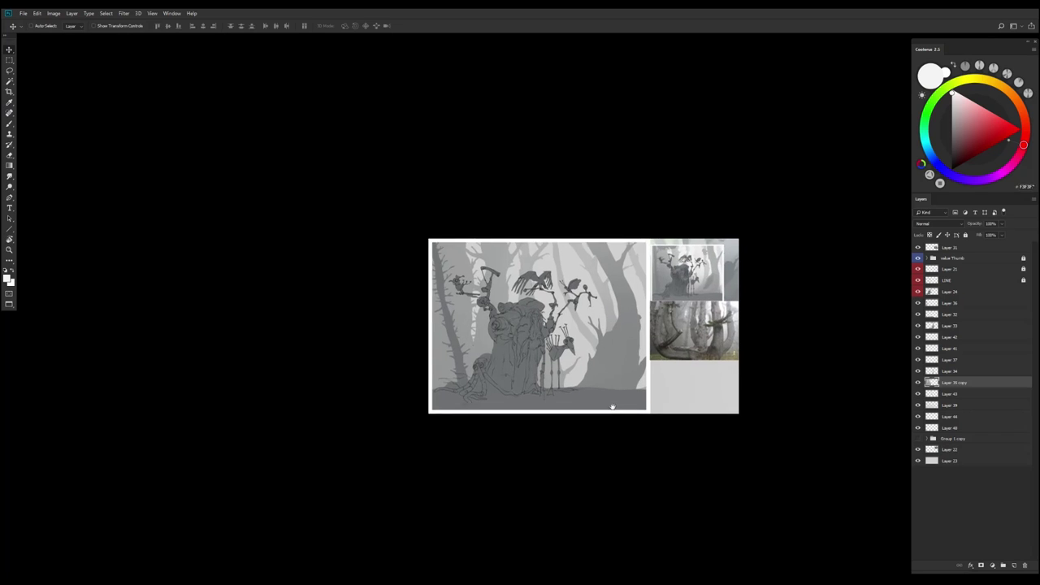
pyautogui.hotkey('ctrl', 'shift', 'alt', 'n')
pyautogui.press('b')
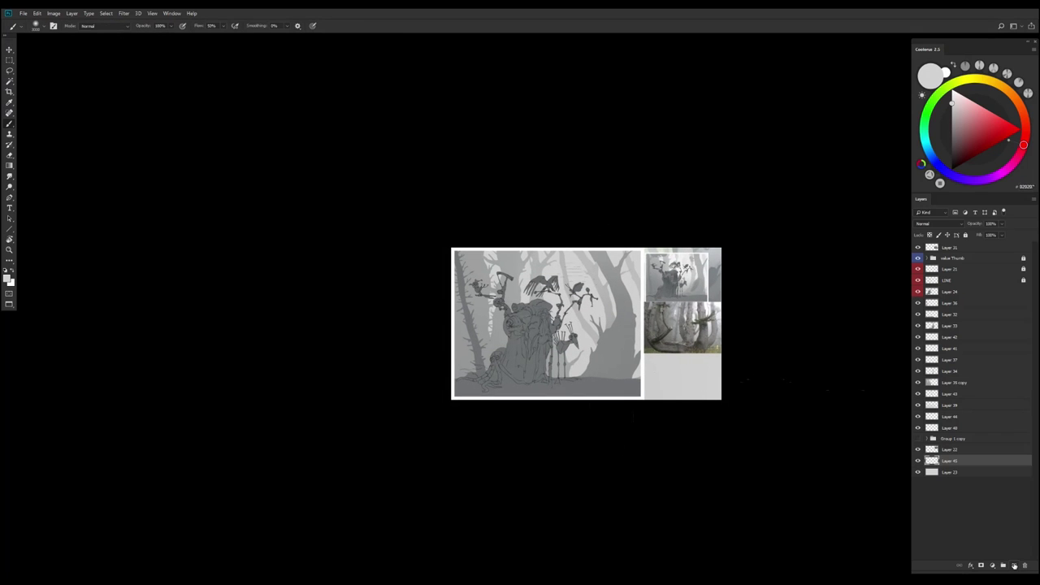
pyautogui.keyDown('alt'); pyautogui.click(622, 253); pyautogui.keyUp('alt')
pyautogui.keyDown('alt'); pyautogui.click(638, 241); pyautogui.keyUp('alt')
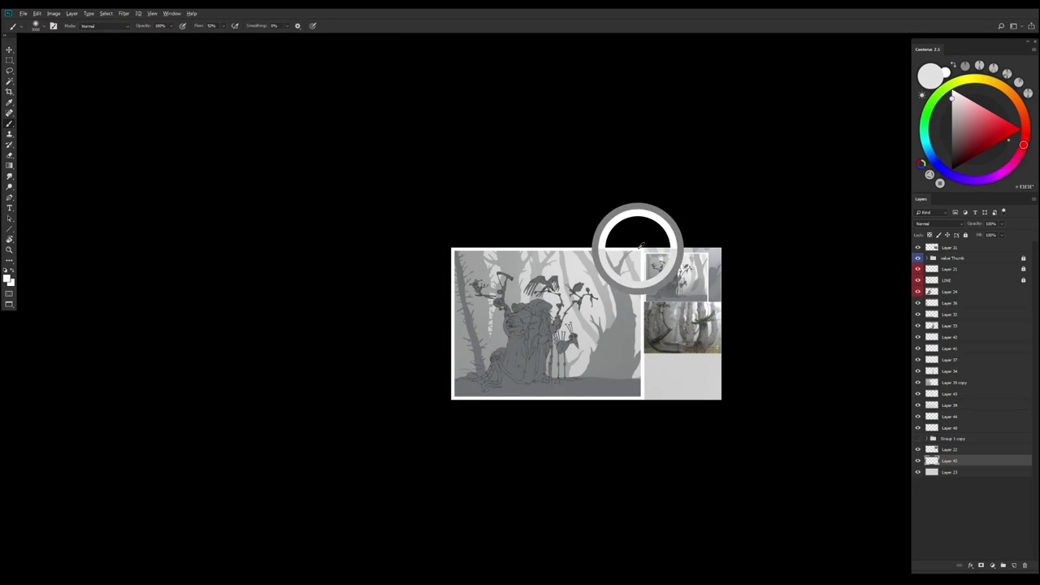
# Add a layer clipped to the background tree layer above the gradient trunks and brush near-white mist over its upper part
pyautogui.press('v')
pyautogui.click(934, 371)
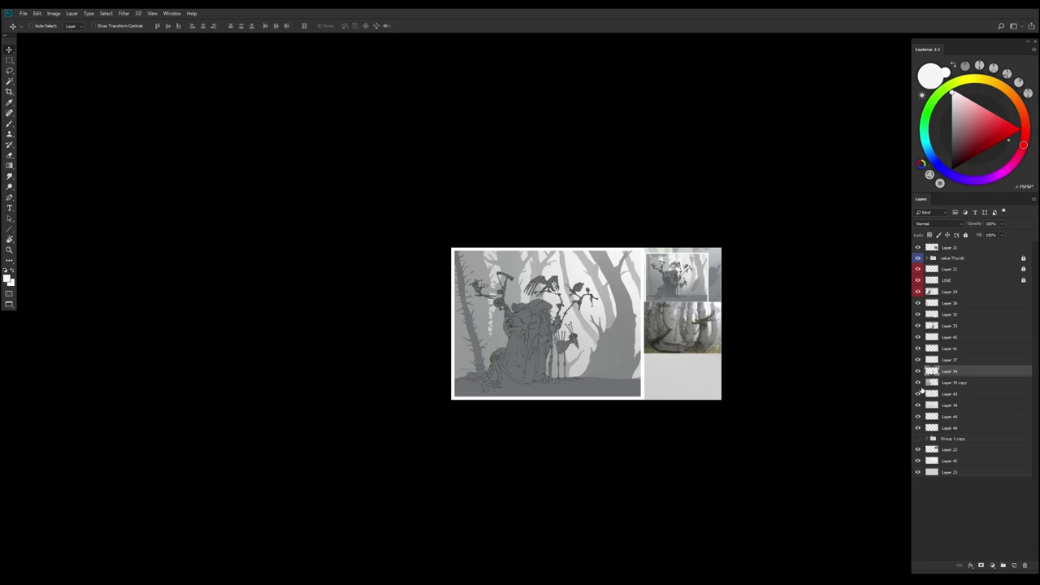
pyautogui.click(1013, 566)
pyautogui.press('b')
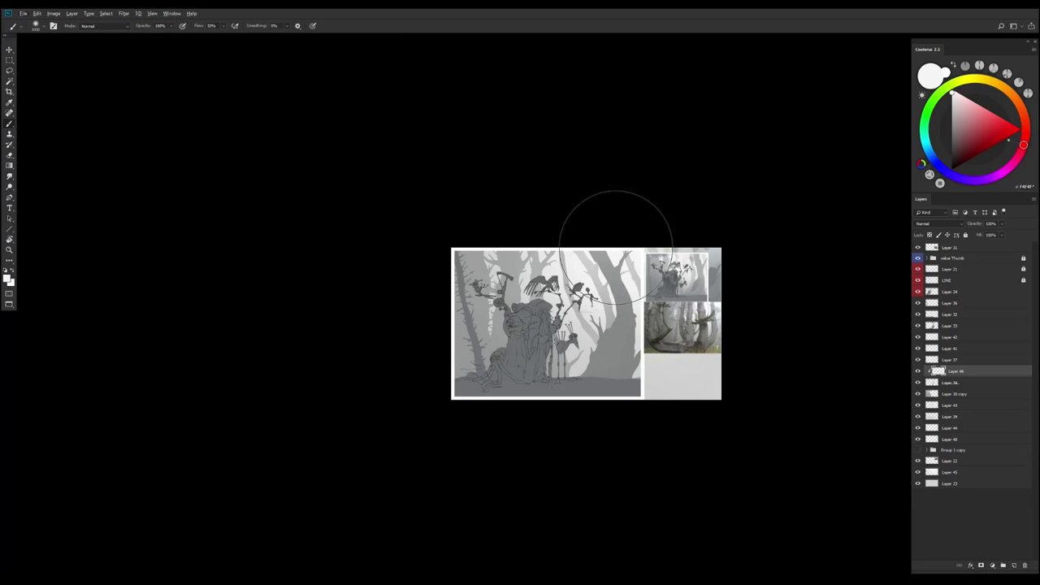
pyautogui.keyDown('alt'); pyautogui.click(569, 241); pyautogui.keyUp('alt')
# Add clipped layers above the faint trees and the gradient trunk layer and brush light haze onto them
pyautogui.keyDown('ctrl'); pyautogui.click(627, 282); pyautogui.keyUp('ctrl')
pyautogui.hotkey('ctrl', 'shift', 'alt', 'n')
pyautogui.hotkey('ctrl', 'alt', 'g')
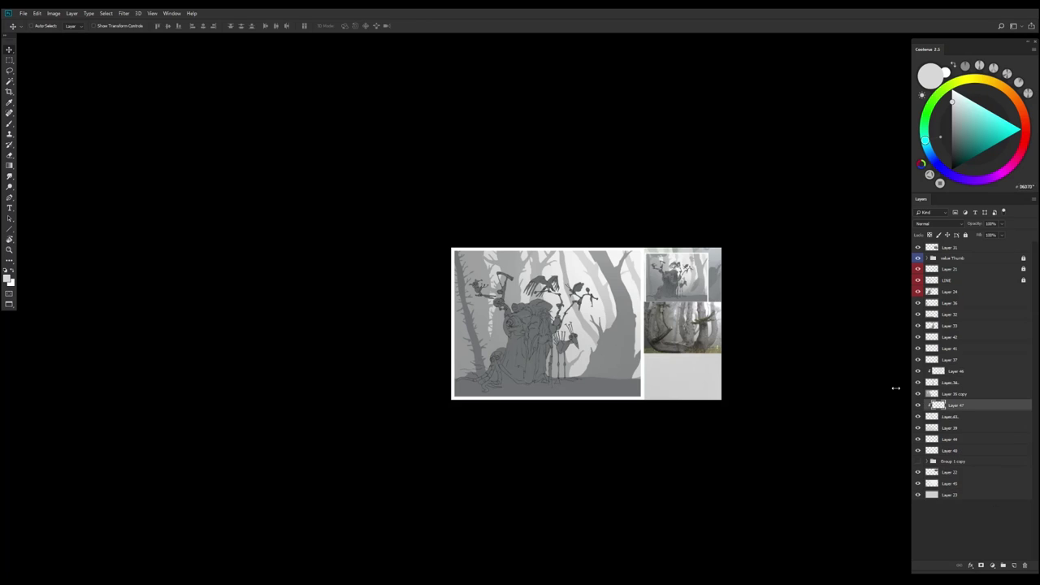
pyautogui.press('x')
pyautogui.hotkey('alt', ']')
pyautogui.hotkey('ctrl', 'shift', 'alt', 'n')
pyautogui.hotkey('ctrl', 'alt', 'g')
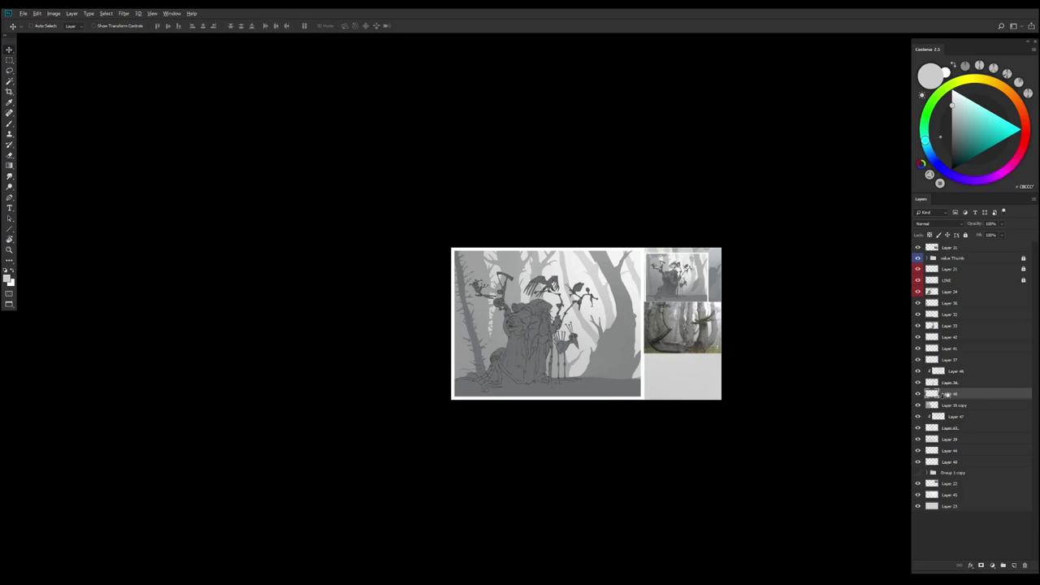
pyautogui.keyDown('alt'); pyautogui.click(553, 244); pyautogui.keyUp('alt')
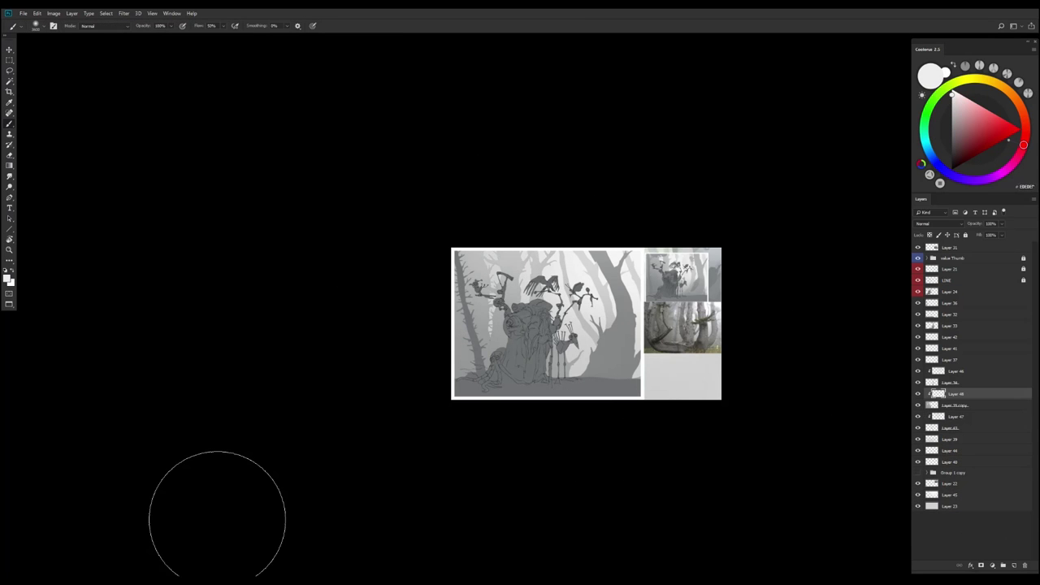
# Flip the canvas and slightly darken the gradient background trunk layer with Hue/Saturation
pyautogui.scroll(1, 607, 399)
pyautogui.scroll(1, 607, 400)
pyautogui.press('h')
pyautogui.hotkey('alt', '[')
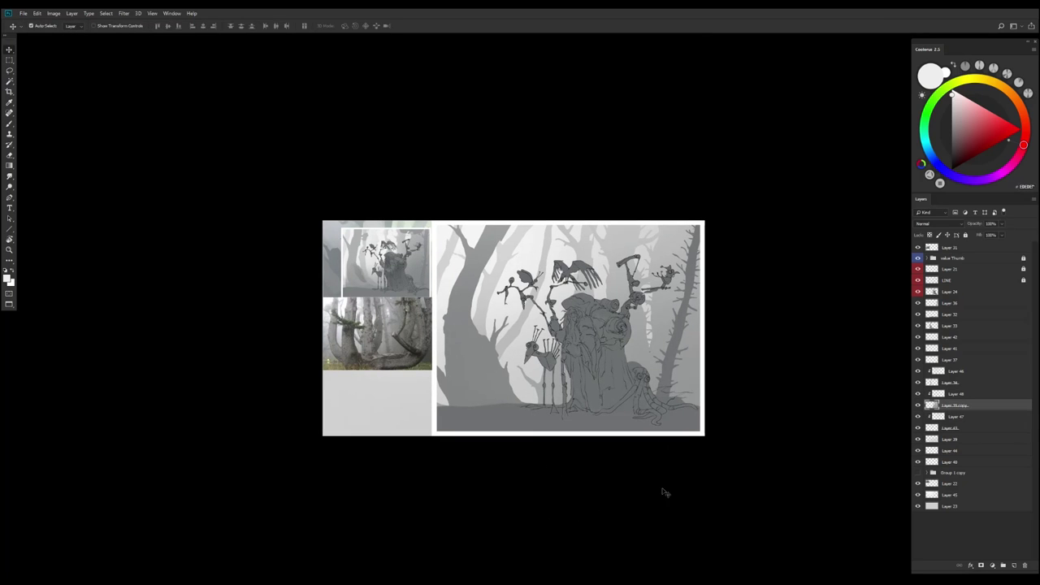
pyautogui.hotkey('ctrl', 'u')
pyautogui.moveTo(823, 260); pyautogui.dragTo(821, 261)
pyautogui.press('Return')
# Select the haze layer beneath the faint background trees and lower its Lightness with Hue/Saturation
pyautogui.moveTo(699, 325); pyautogui.dragTo(673, 336)
pyautogui.hotkey('alt', '[')
pyautogui.hotkey('alt', '[')
pyautogui.hotkey('alt', '[')
pyautogui.hotkey('ctrl', 'u')
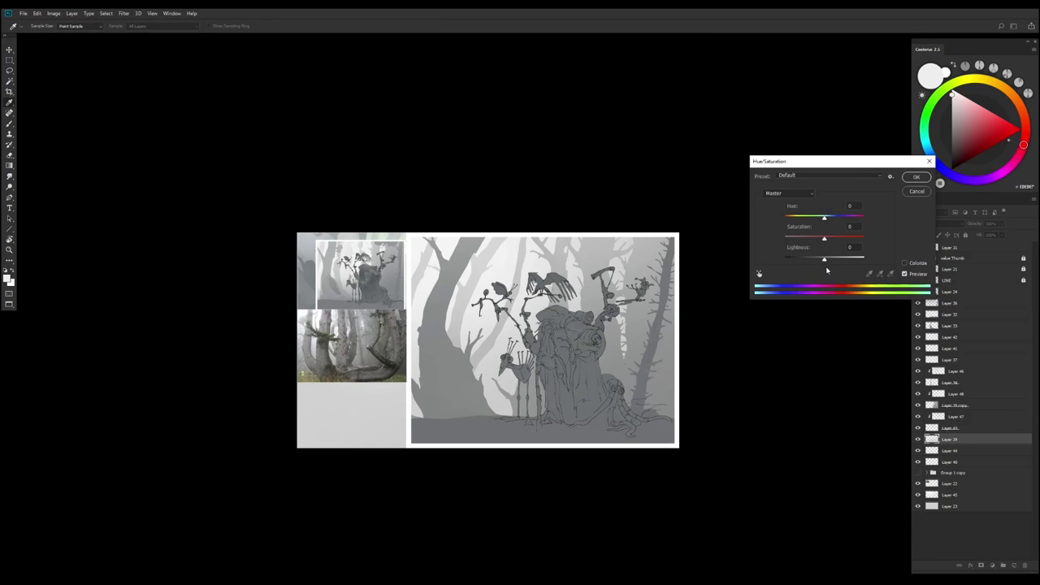
pyautogui.moveTo(824, 260); pyautogui.dragTo(816, 261)
pyautogui.press('Return')
# Merge the clipped haze layer down into the gradient background trunk layer
pyautogui.press('v')
pyautogui.scroll(2, 664, 349)
pyautogui.hotkey('alt', ']')
pyautogui.hotkey('alt', ']')
pyautogui.hotkey('alt', ']')
pyautogui.hotkey('alt', ']')
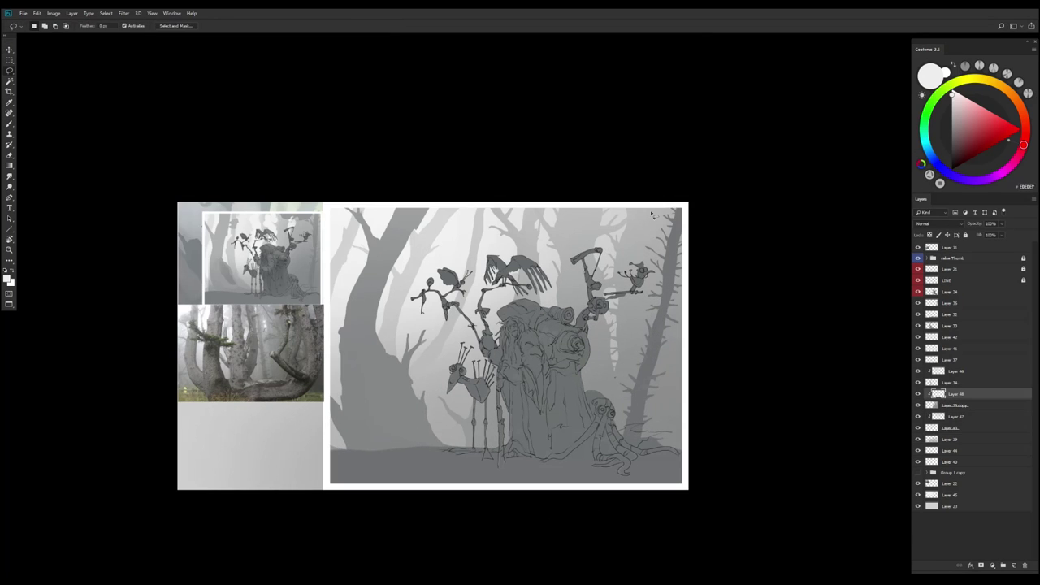
pyautogui.press('b')
pyautogui.hotkey('ctrl', 'e')
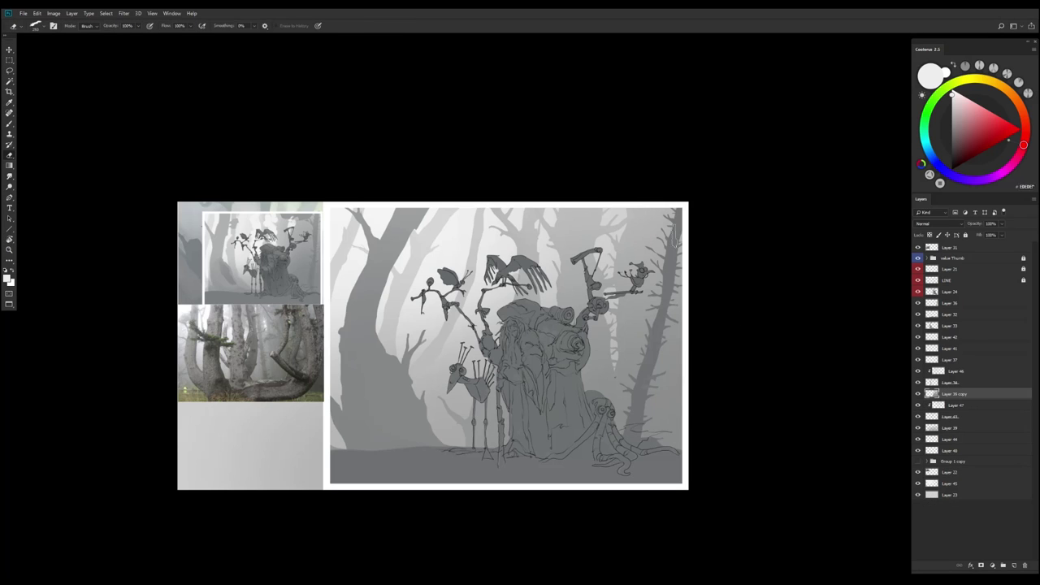
# Lasso the area beside the spiky tree on the trunk layer, sample nearby gray, and brush over the selected area
pyautogui.press('l')
pyautogui.moveTo(667, 328); pyautogui.dragTo(671, 181)
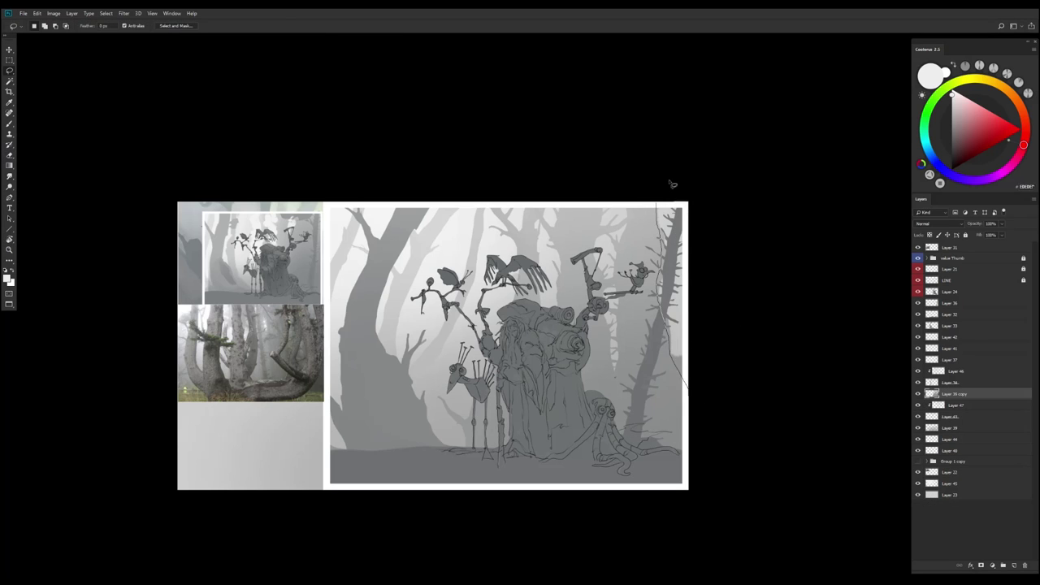
pyautogui.moveTo(653, 245); pyautogui.dragTo(679, 360)
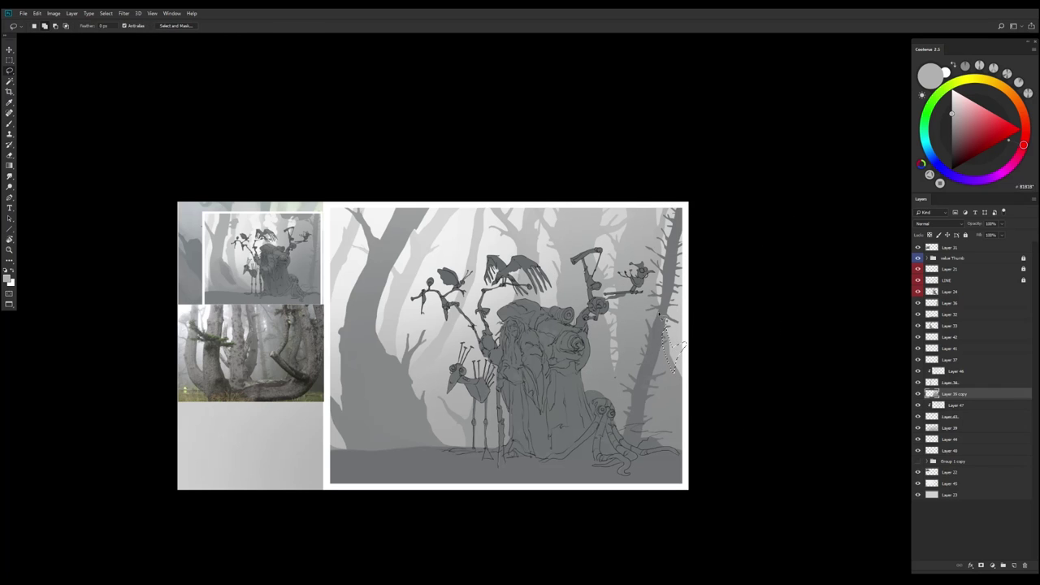
pyautogui.keyDown('alt'); pyautogui.click(691, 362); pyautogui.keyUp('alt')
pyautogui.scroll(1, 675, 374)
pyautogui.press('b')
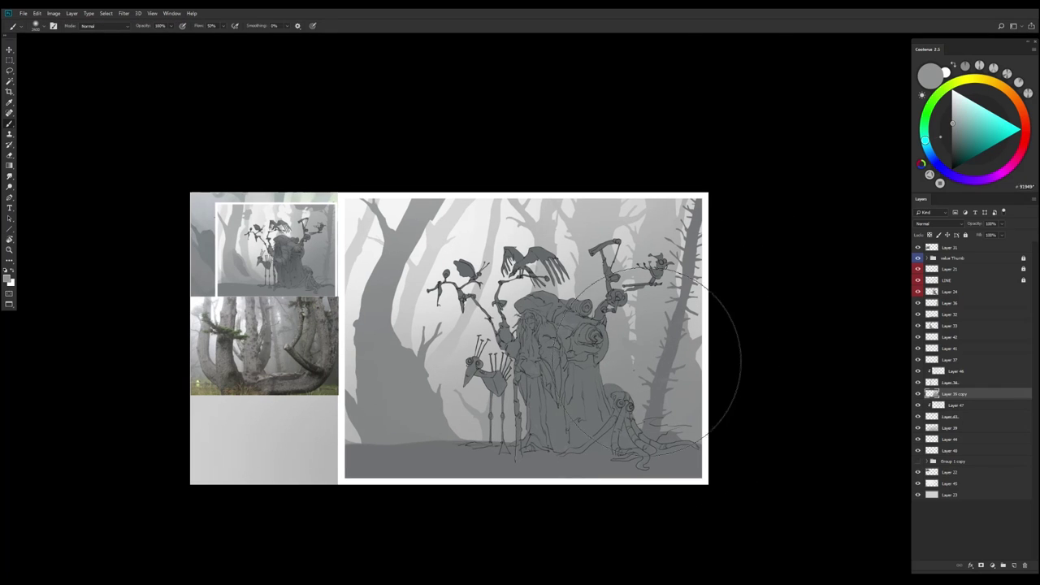
# Flip the canvas and warp the gradient background trunk layer to bend the trunks behind the junk lady
pyautogui.scroll(-2, 646, 381)
pyautogui.hotkey('ctrl', 'shift', 'h')
pyautogui.scroll(2, 569, 390)
pyautogui.hotkey('ctrl', 't')
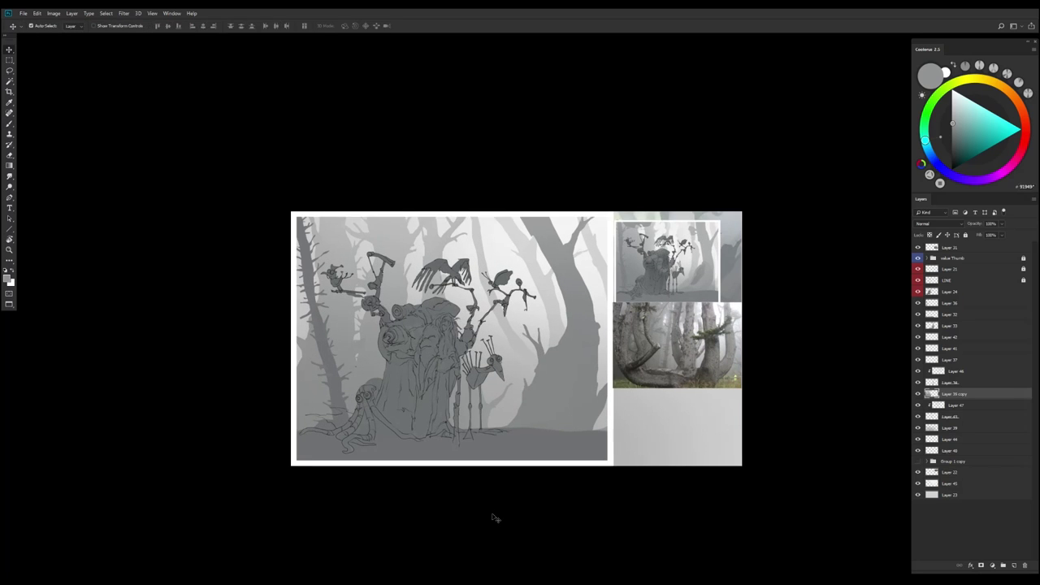
pyautogui.rightClick(453, 281)
pyautogui.click(487, 318)
pyautogui.moveTo(441, 465); pyautogui.dragTo(464, 470)
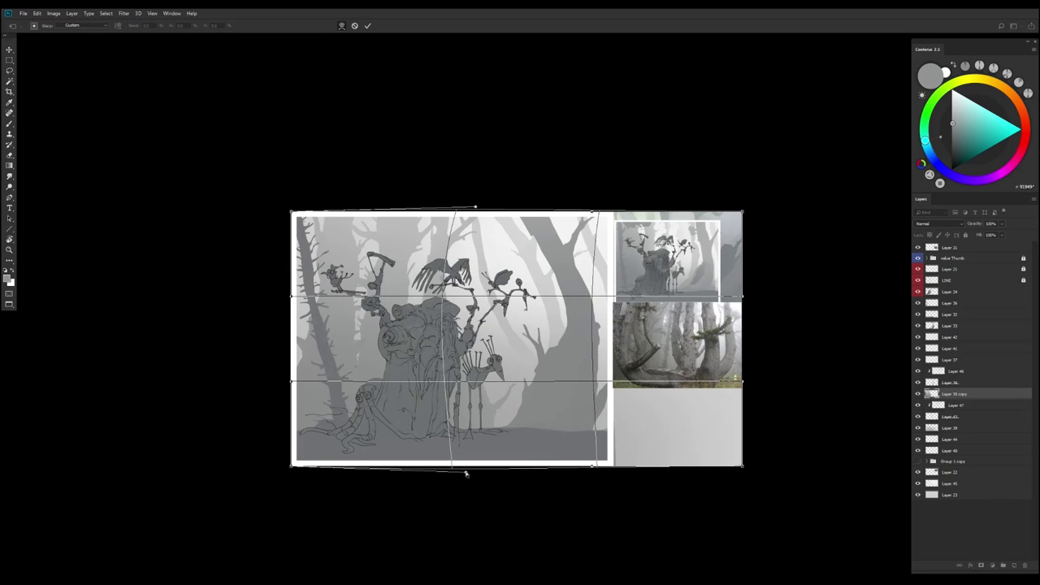
pyautogui.moveTo(291, 296); pyautogui.dragTo(280, 290)
pyautogui.moveTo(475, 251); pyautogui.dragTo(471, 244)
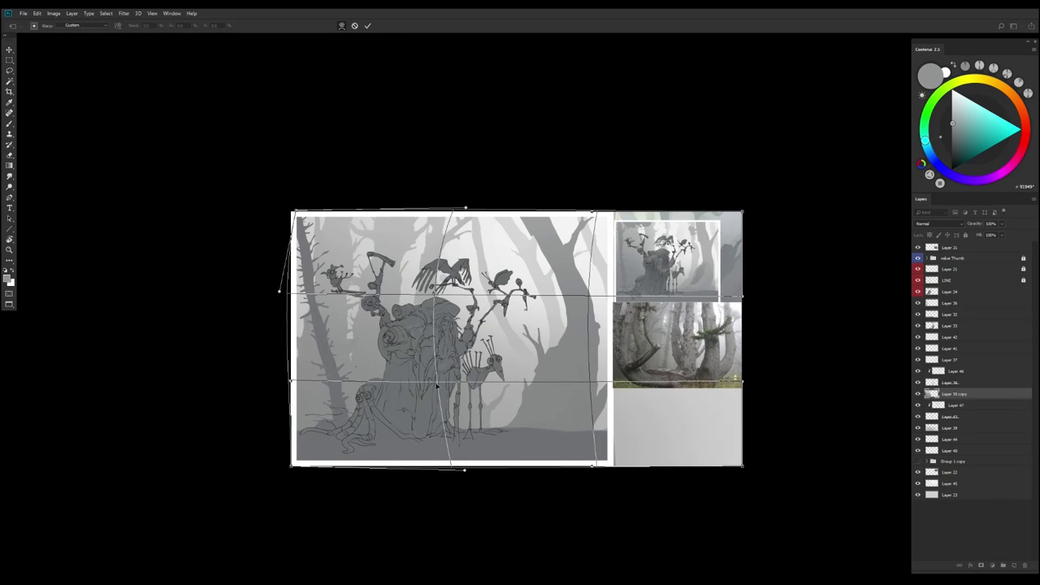
pyautogui.moveTo(464, 470); pyautogui.dragTo(487, 472)
pyautogui.press('Return')
# Select the junk lady silhouette layer and touch up the shapes around the winged bird with a smaller brush
pyautogui.keyDown('ctrl'); pyautogui.click(486, 460); pyautogui.keyUp('ctrl')
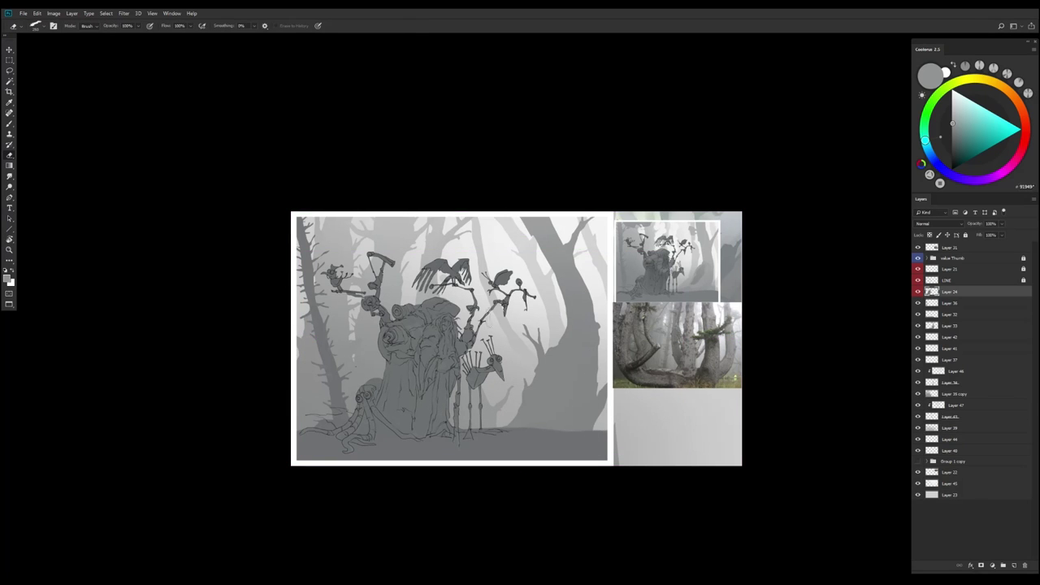
pyautogui.keyDown('ctrl'); pyautogui.click(422, 273); pyautogui.keyUp('ctrl')
pyautogui.press('b')
pyautogui.scroll(3, 423, 273)
pyautogui.press('[')
pyautogui.press('[')
pyautogui.press('[')
pyautogui.press('[')
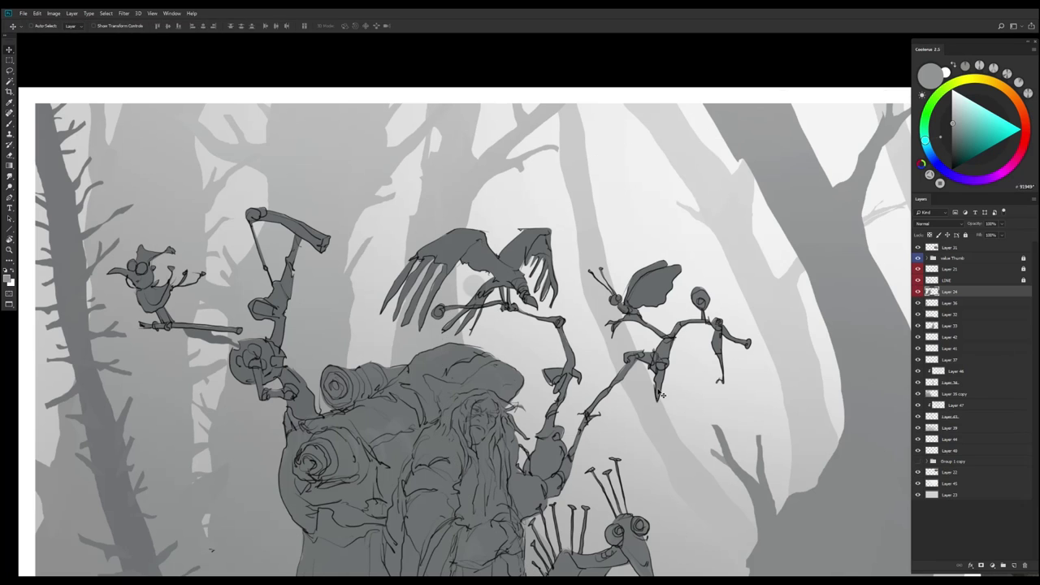
# Unlock the line art layer and erase stray lines near the winged bird, then check the flipped composition
pyautogui.click(932, 280)
pyautogui.press('e')
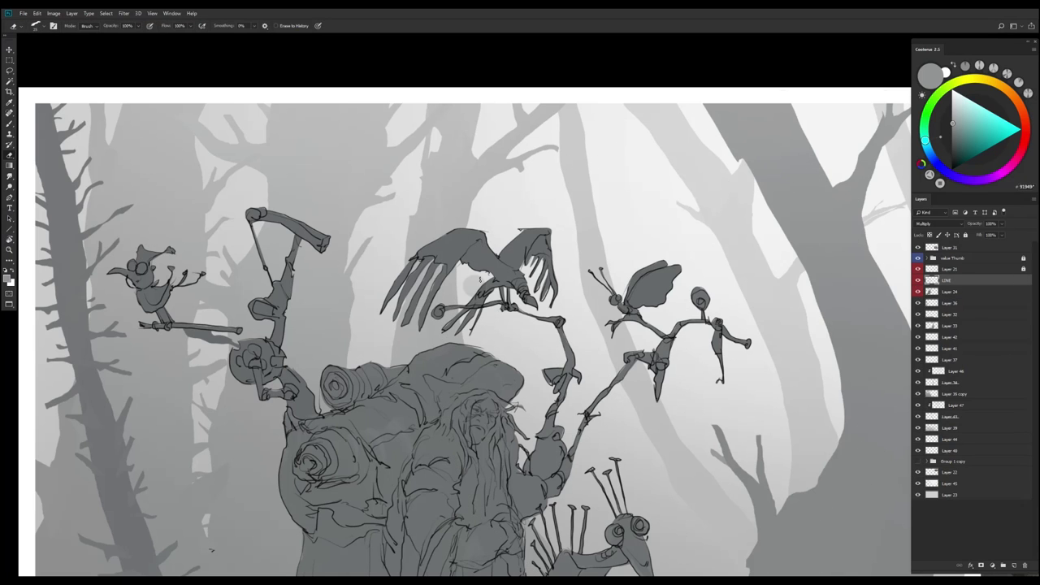
pyautogui.scroll(-5, 504, 401)
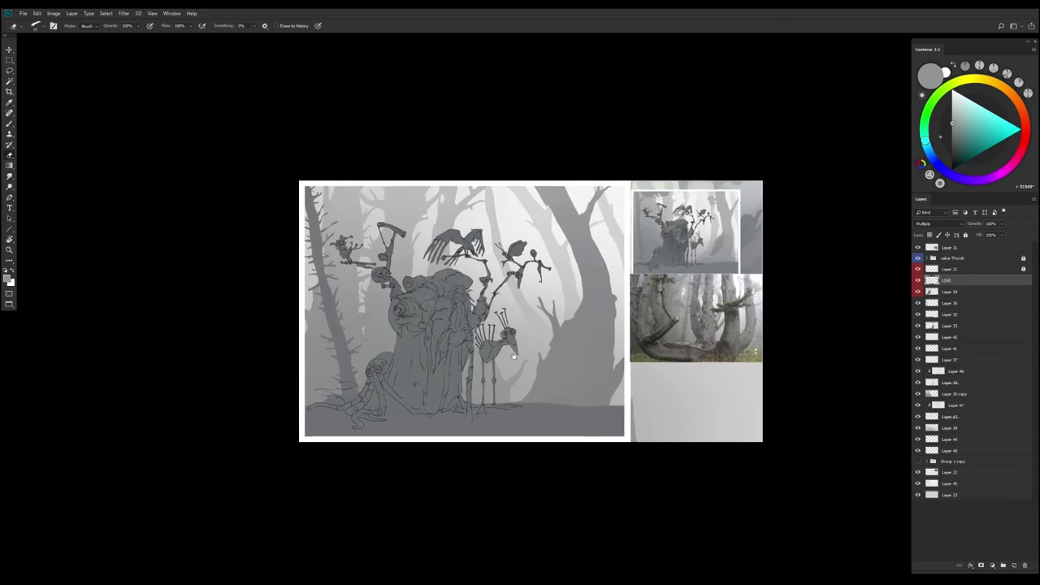
pyautogui.press('h')
pyautogui.scroll(1, 598, 396)
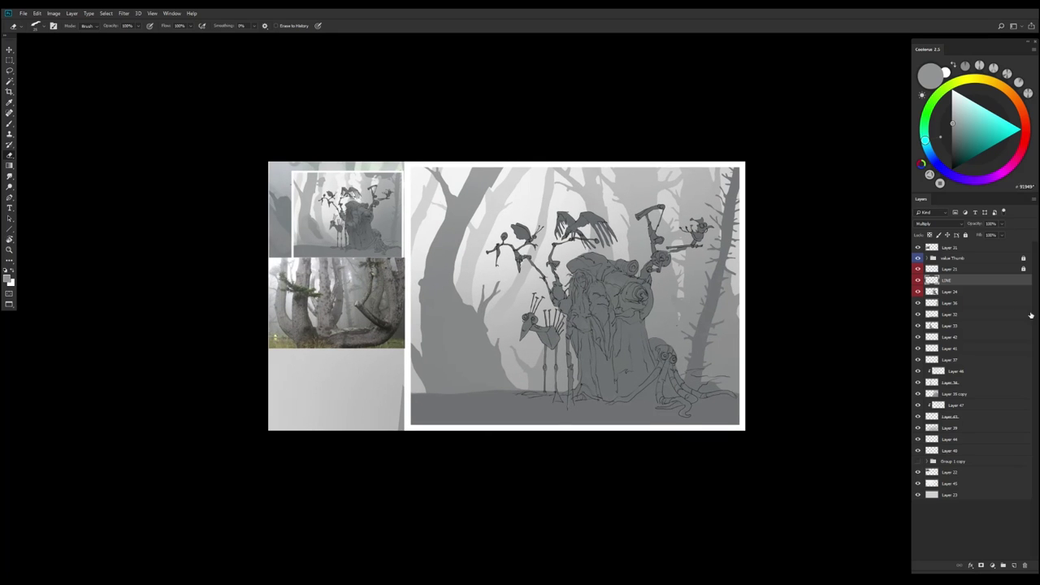
pyautogui.press('v')
pyautogui.scroll(1, 622, 441)
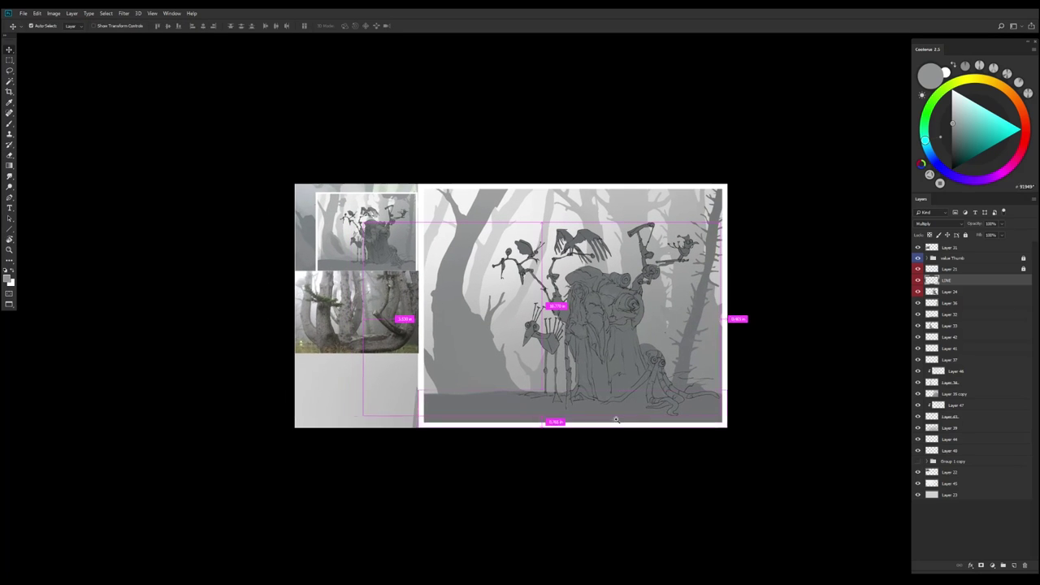
# Show the reference image windows, then fill a new layer clipped to the junk lady silhouette with dark olive gray
pyautogui.press('f')
pyautogui.press('h')
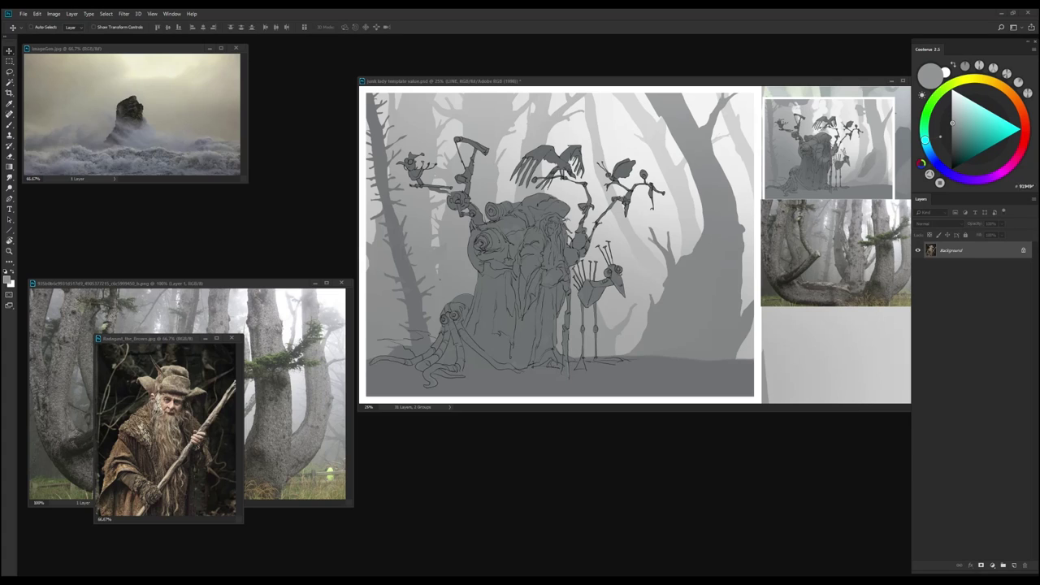
pyautogui.scroll(-1, 617, 464)
pyautogui.click(932, 292)
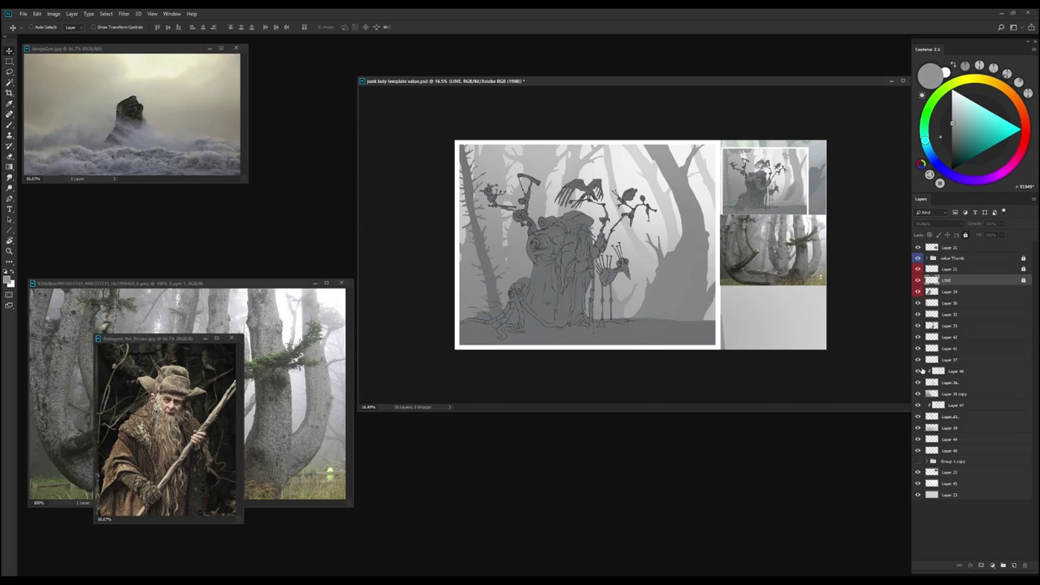
pyautogui.hotkey('ctrl', 'shift', 'alt', 'n')
pyautogui.press('b')
pyautogui.moveTo(952, 123); pyautogui.dragTo(954, 149)
pyautogui.hotkey('alt', 'BackSpace')
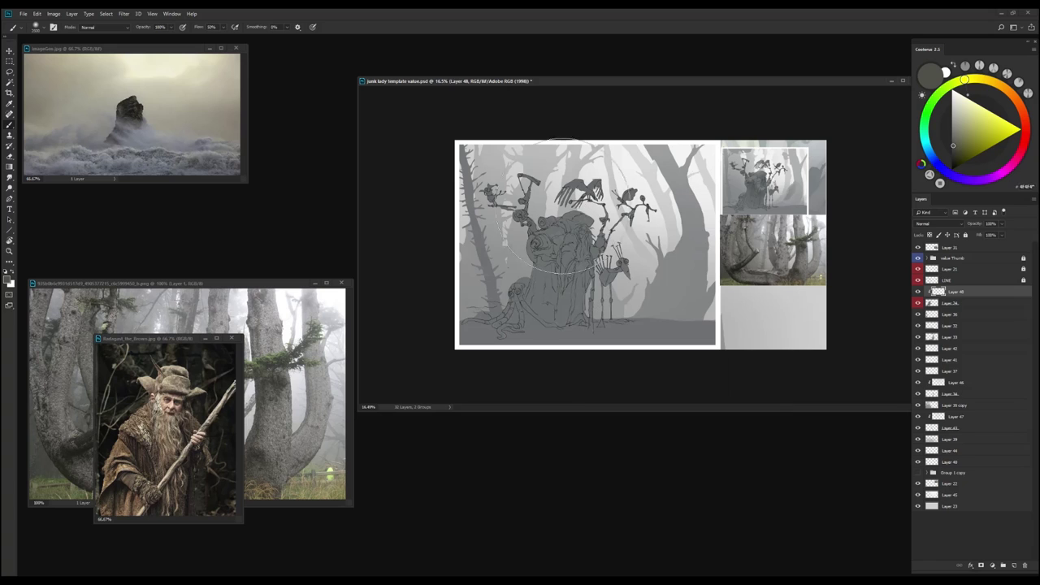
# Adjust the character's olive base layer with Hue/Saturation and sample a dark green-gray for brushing
pyautogui.hotkey('ctrl', 'u')
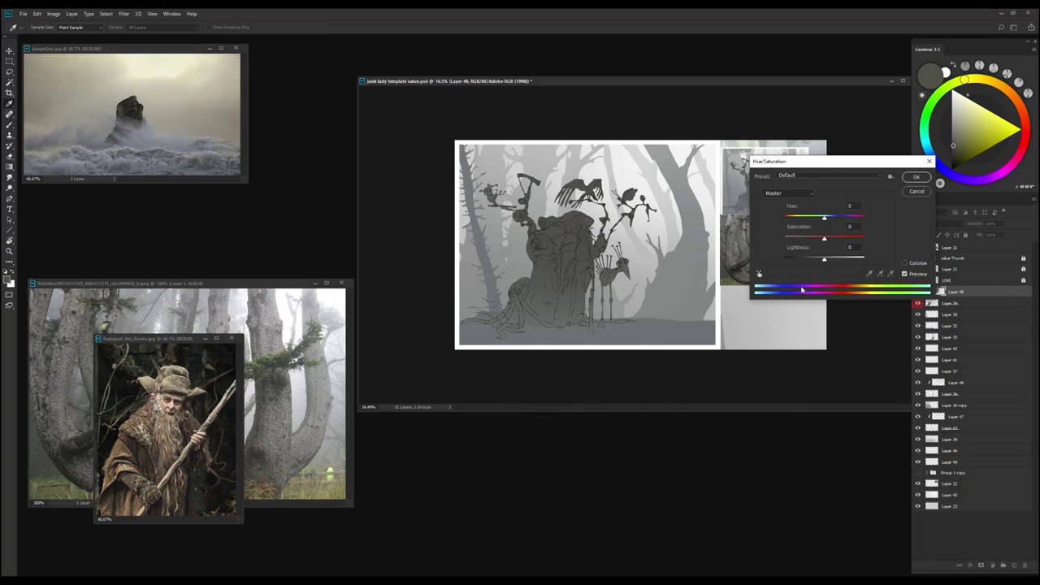
pyautogui.press('Return')
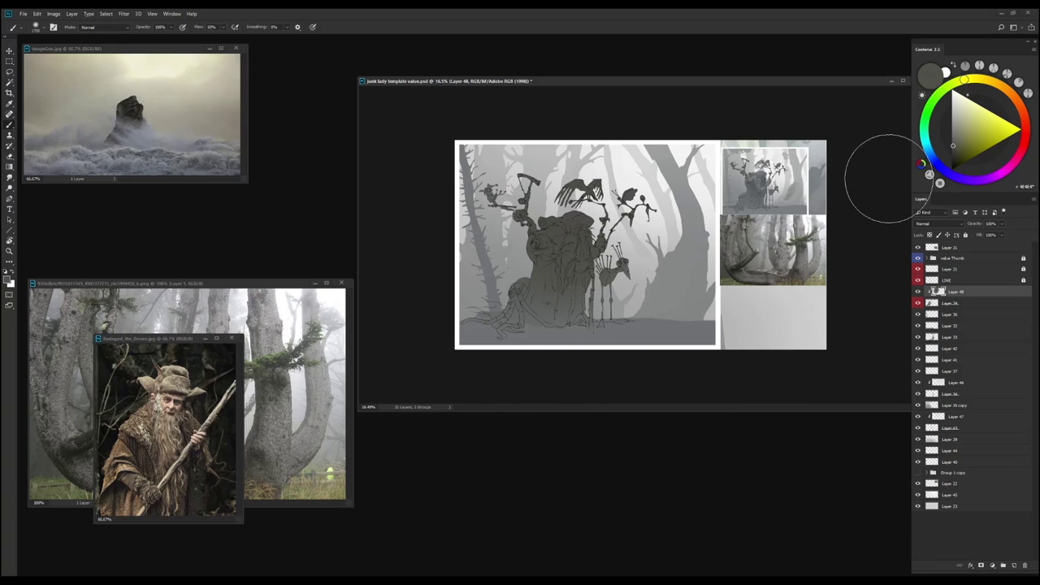
pyautogui.click(930, 78)
pyautogui.keyDown('alt'); pyautogui.click(618, 276); pyautogui.keyUp('alt')
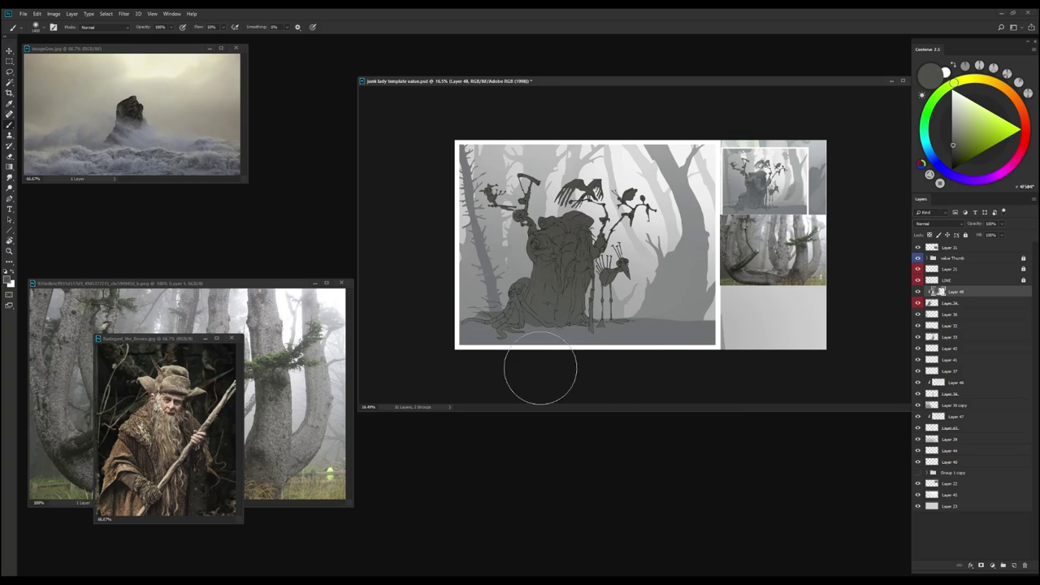
# Mirror the canvas horizontally to check the composition, then flip it back to its original orientation
pyautogui.hotkey('ctrl', 'alt', 'h')
pyautogui.scroll(1, 718, 309)
pyautogui.scroll(-1, 718, 309)
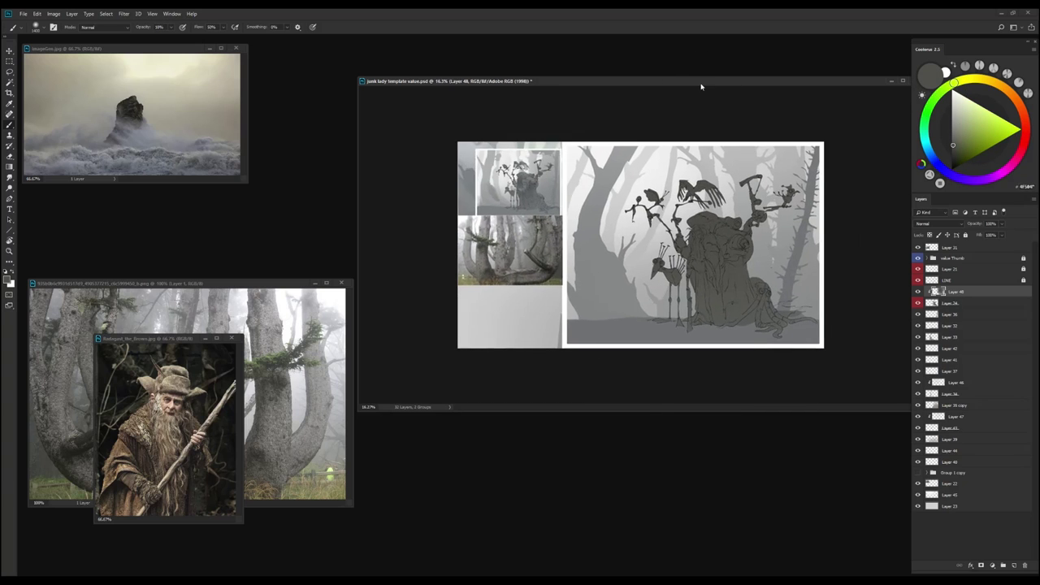
pyautogui.scroll(2, 662, 325)
pyautogui.hotkey('ctrl', 'alt', 'h')
# Add a new layer clipped to the junk lady silhouette and brush muted yellow-brown tones over her robe
pyautogui.hotkey('ctrl', 'shift', 'alt', 'n')
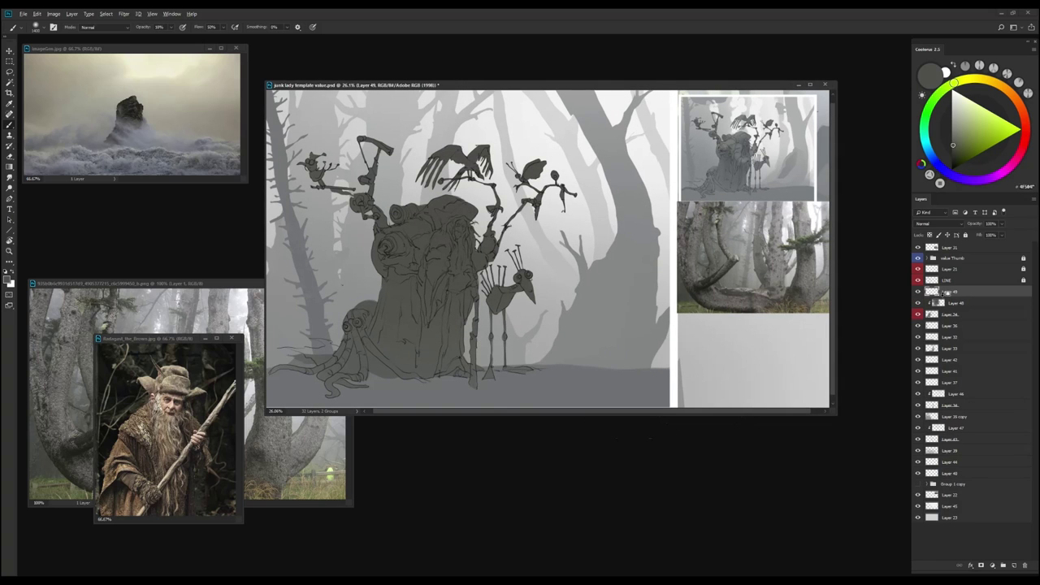
pyautogui.click(956, 149)
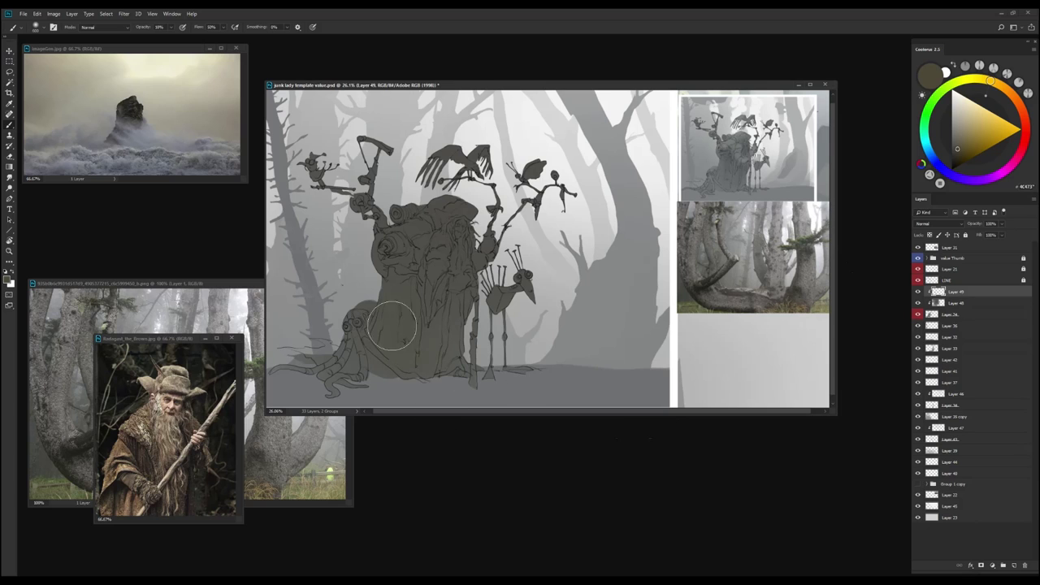
pyautogui.scroll(-1, 429, 279)
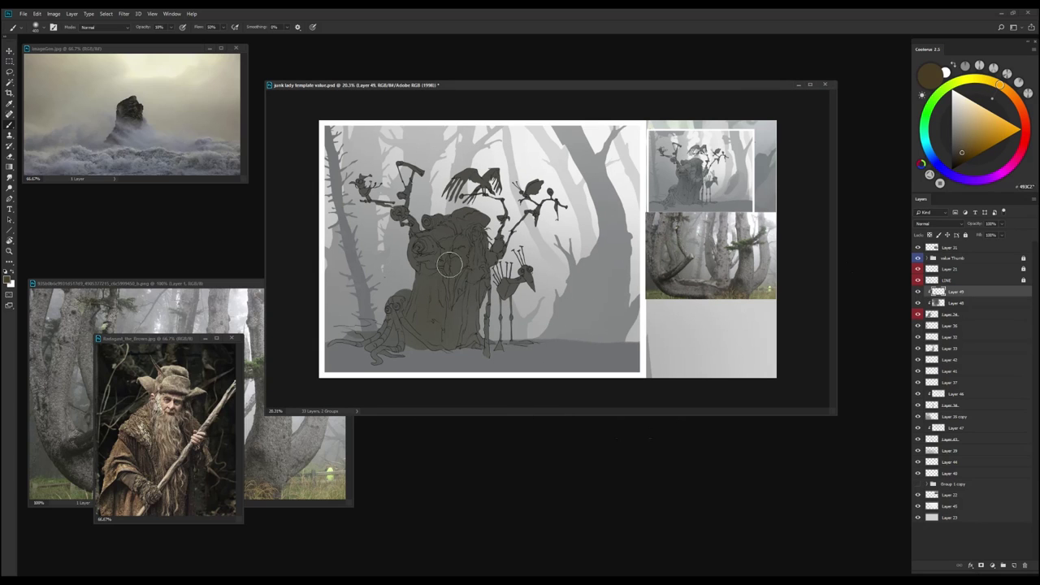
pyautogui.keyDown('alt'); pyautogui.click(464, 282); pyautogui.keyUp('alt')
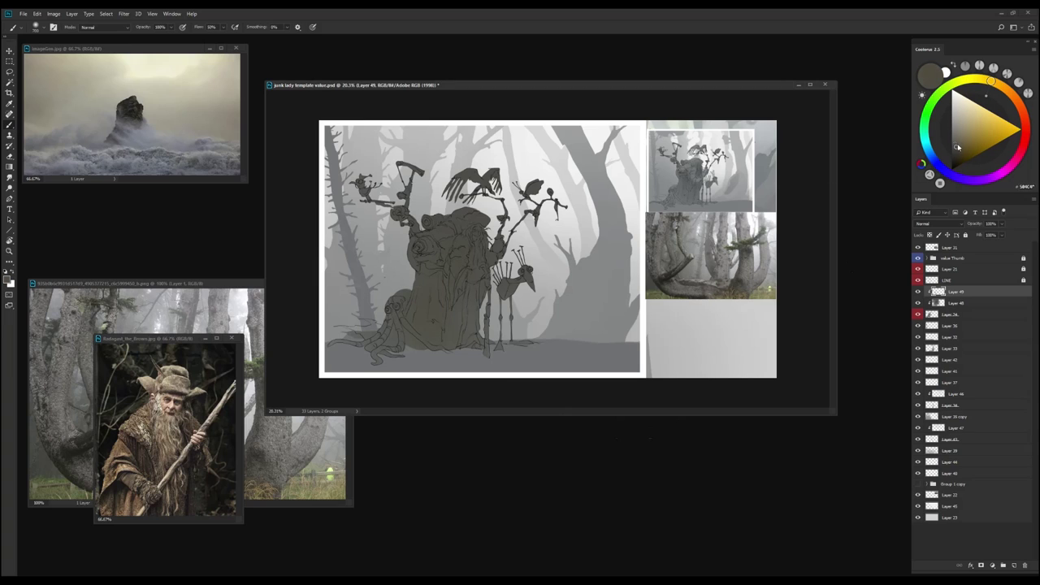
# Paint lighter beige-gray tones on the junk lady's hood with a smaller brush, using sampled and adjusted colors
pyautogui.press('[')
pyautogui.press('[')
pyautogui.press('[')
pyautogui.keyDown('alt'); pyautogui.click(492, 271); pyautogui.keyUp('alt')
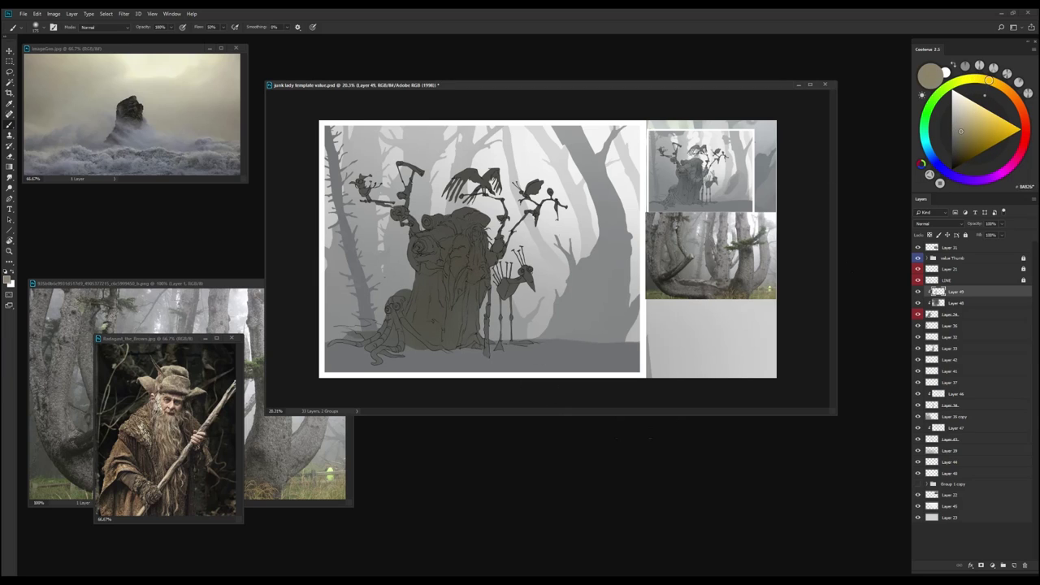
pyautogui.keyDown('alt'); pyautogui.click(463, 224); pyautogui.keyUp('alt')
pyautogui.click(995, 83)
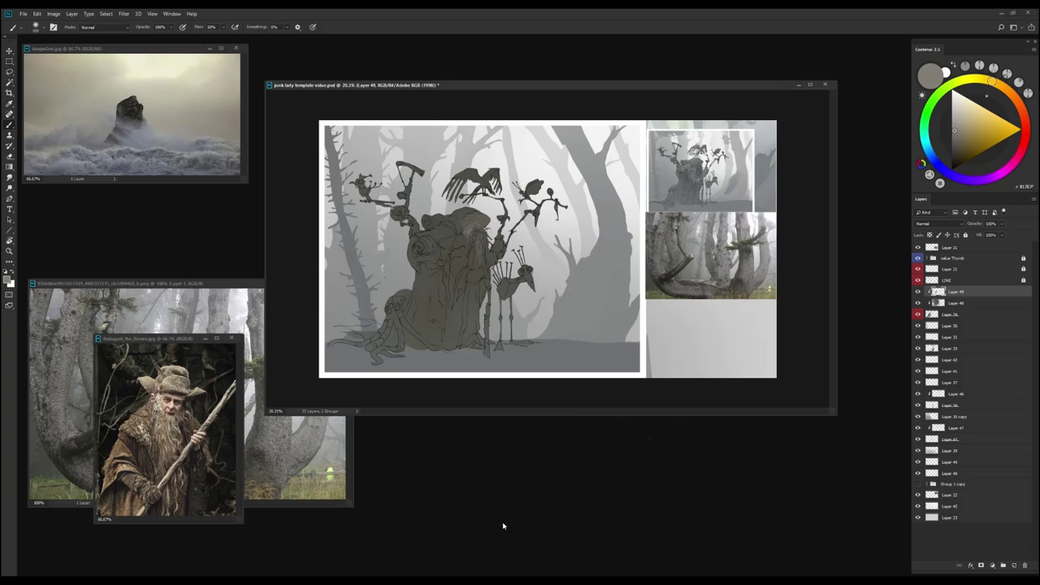
# Sample olive tones from the figure and brush warmer brown over the area below the hood
pyautogui.scroll(-1, 455, 271)
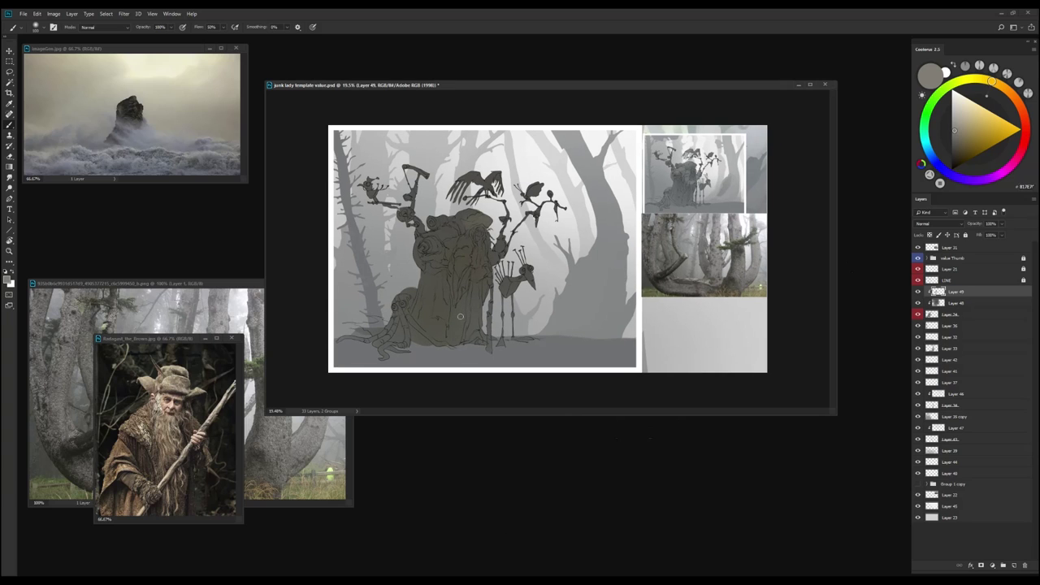
pyautogui.keyDown('alt'); pyautogui.click(463, 260); pyautogui.keyUp('alt')
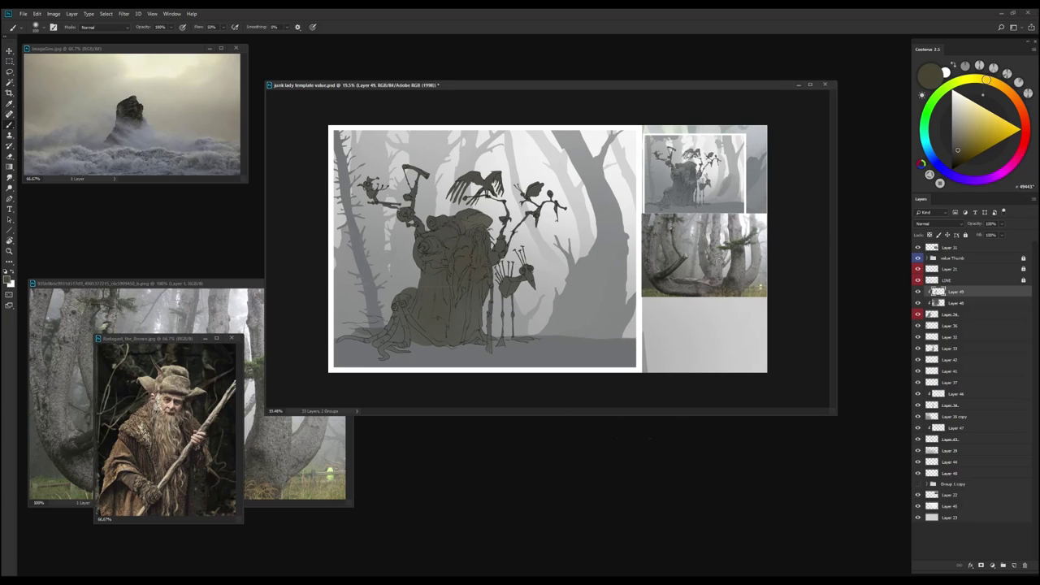
pyautogui.keyDown('alt'); pyautogui.click(426, 235); pyautogui.keyUp('alt')
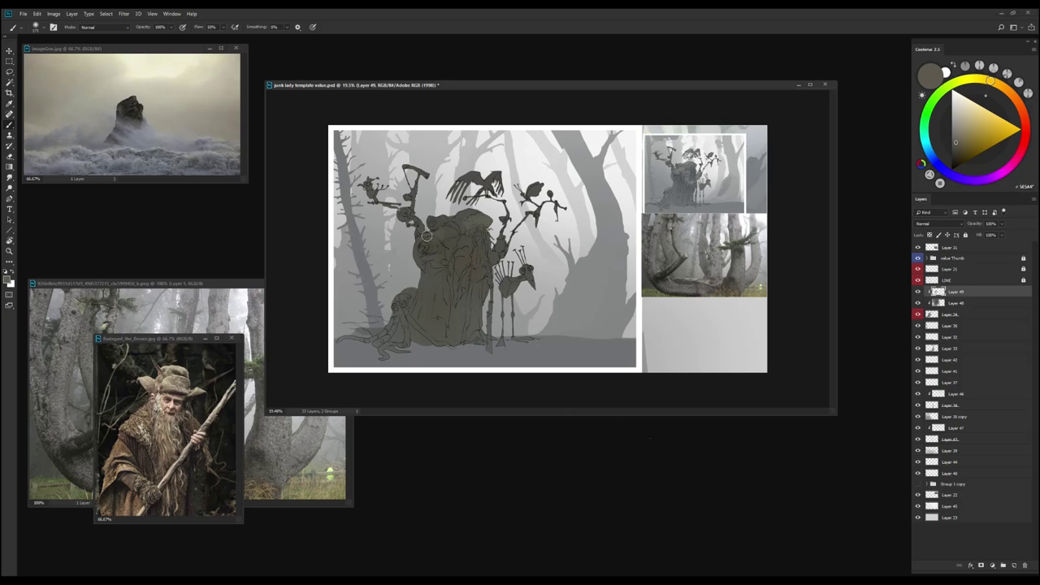
pyautogui.keyDown('alt'); pyautogui.click(472, 251); pyautogui.keyUp('alt')
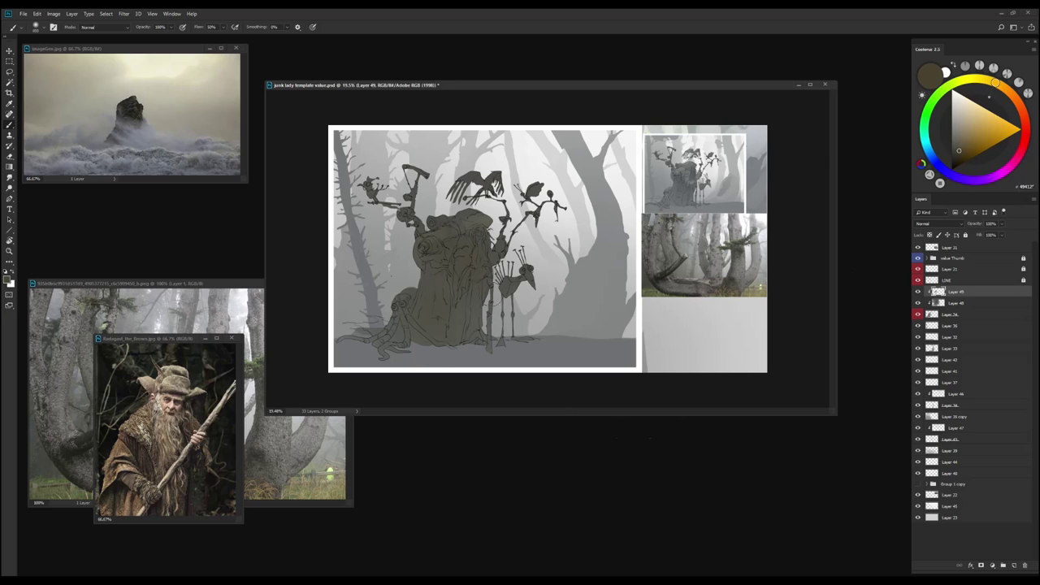
pyautogui.keyDown('alt'); pyautogui.click(472, 244); pyautogui.keyUp('alt')
pyautogui.keyDown('alt'); pyautogui.click(472, 282); pyautogui.keyUp('alt')
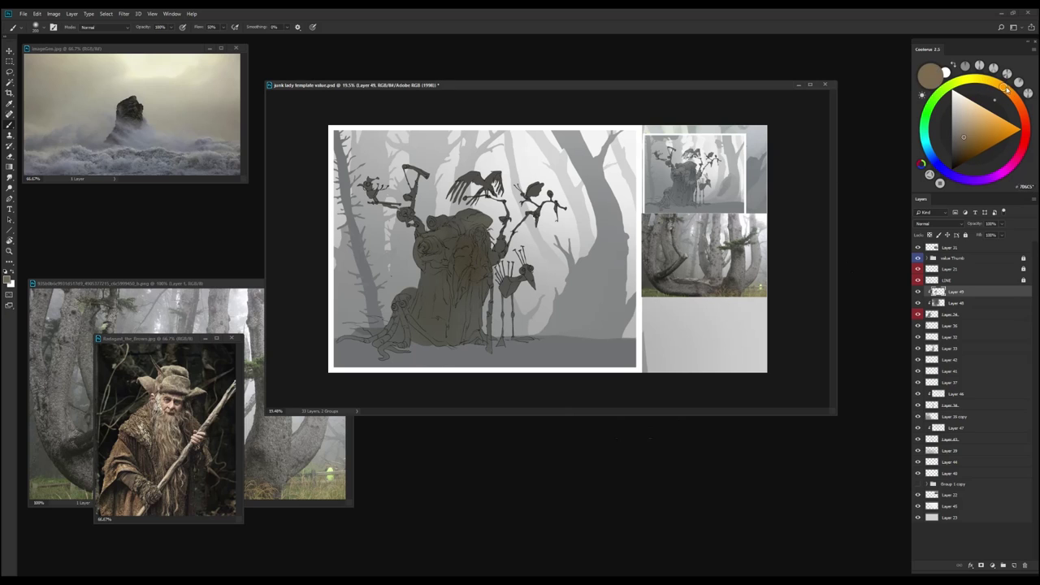
# Mix tan and dark brown tones and paint small warm accents around the junk lady's face and beside her staff
pyautogui.keyDown('alt'); pyautogui.click(477, 236); pyautogui.keyUp('alt')
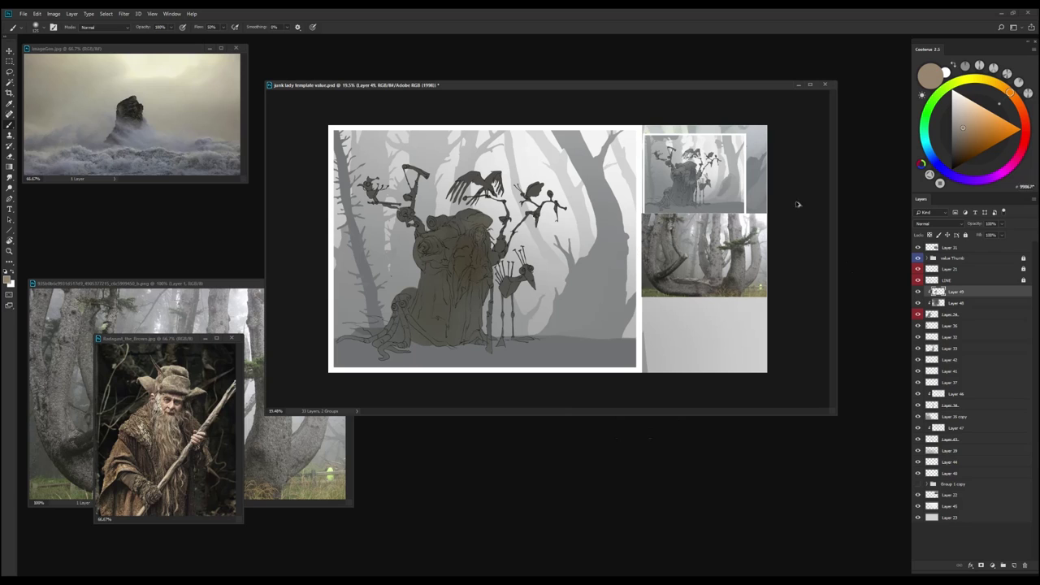
pyautogui.click(1007, 100)
pyautogui.scroll(-1, 476, 333)
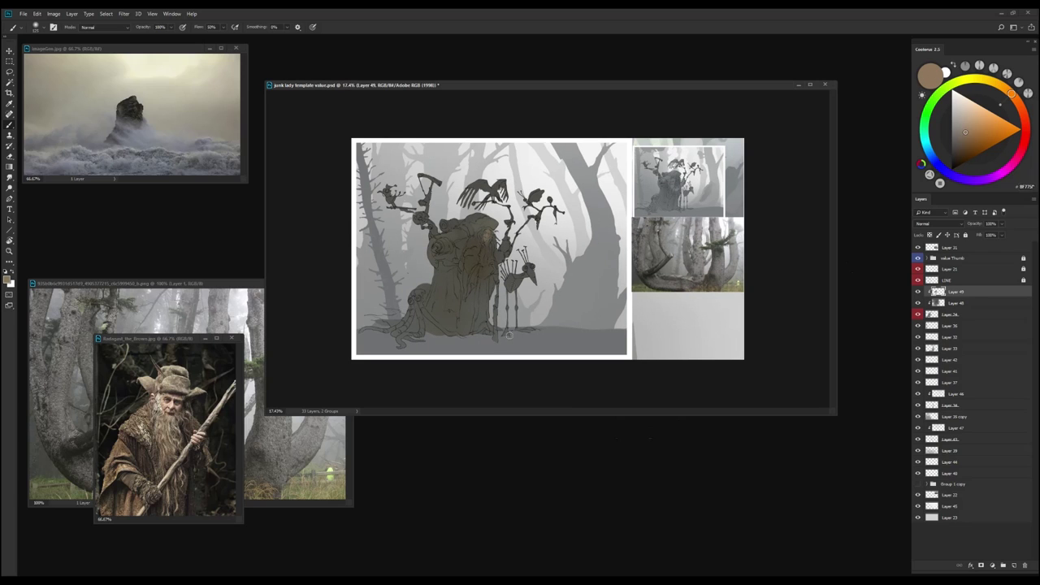
pyautogui.keyDown('alt'); pyautogui.click(480, 248); pyautogui.keyUp('alt')
pyautogui.keyDown('alt'); pyautogui.click(490, 268); pyautogui.keyUp('alt')
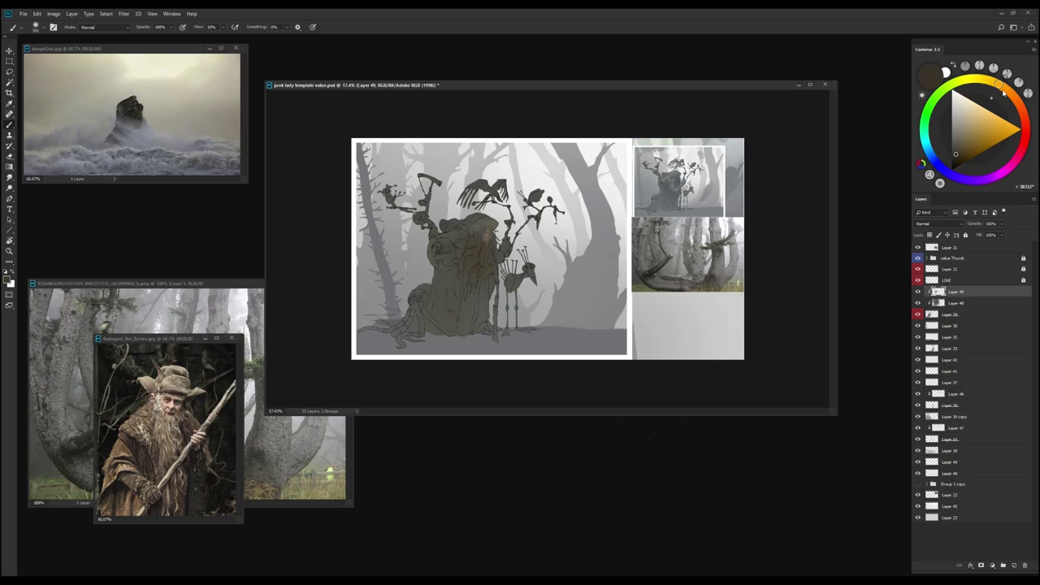
pyautogui.keyDown('alt'); pyautogui.click(489, 234); pyautogui.keyUp('alt')
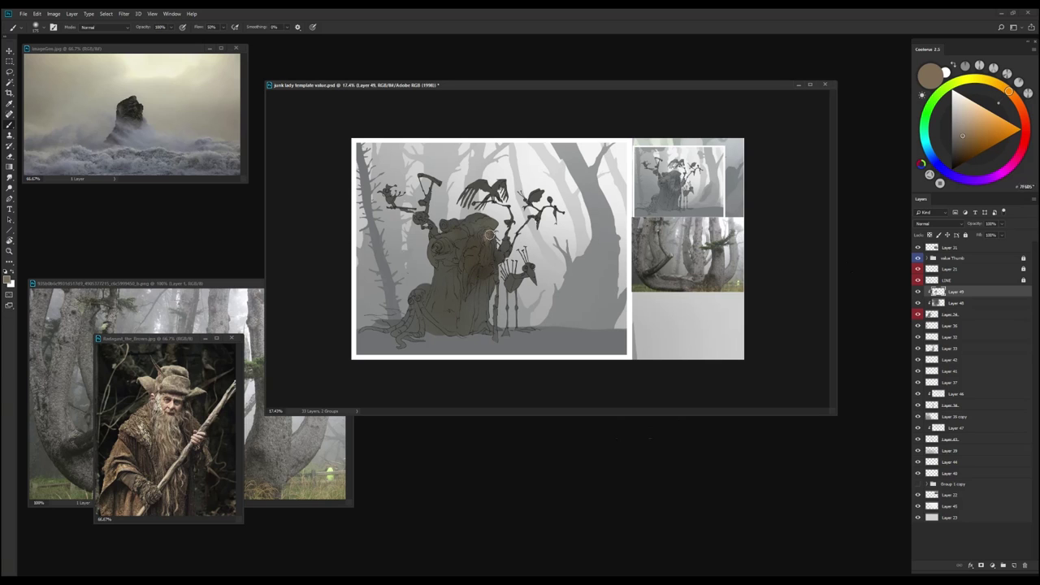
pyautogui.moveTo(479, 307); pyautogui.dragTo(501, 320)
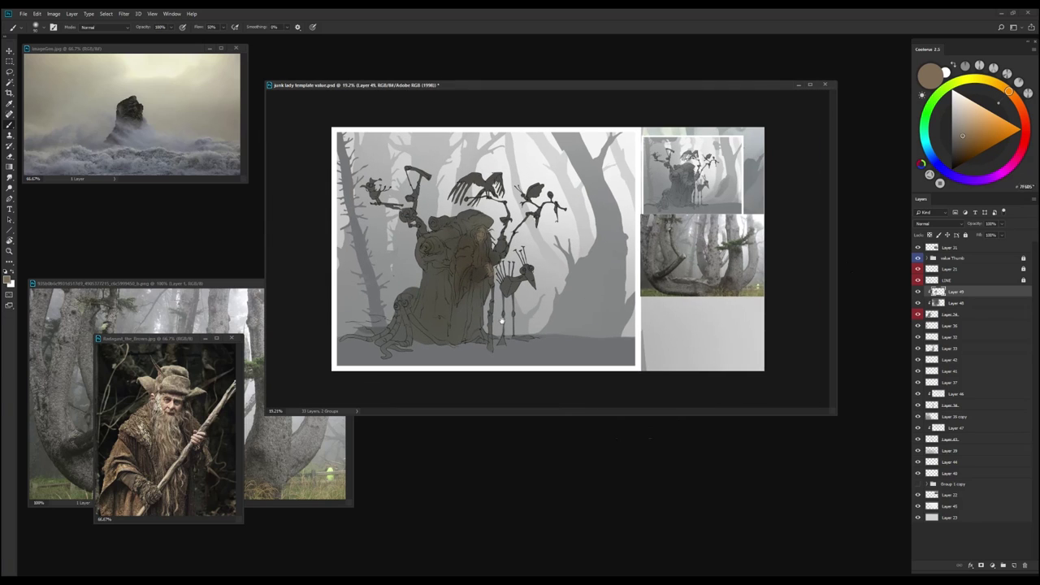
# Brush a warm reddish brown over the junk lady's robe and refine the hood area with sampled dark browns
pyautogui.keyDown('alt'); pyautogui.click(483, 286); pyautogui.keyUp('alt')
pyautogui.click(960, 143)
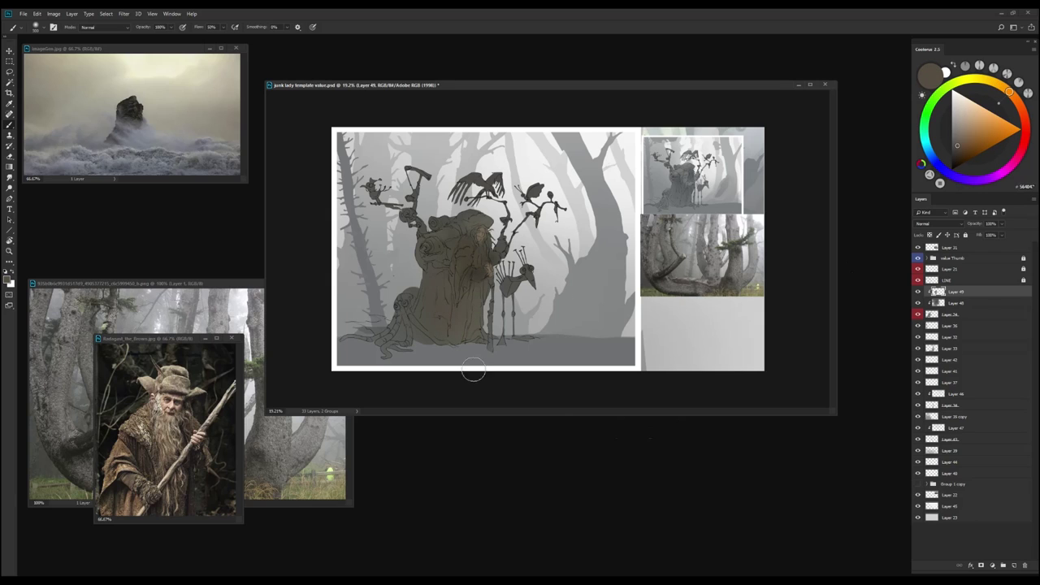
pyautogui.keyDown('alt'); pyautogui.click(481, 270); pyautogui.keyUp('alt')
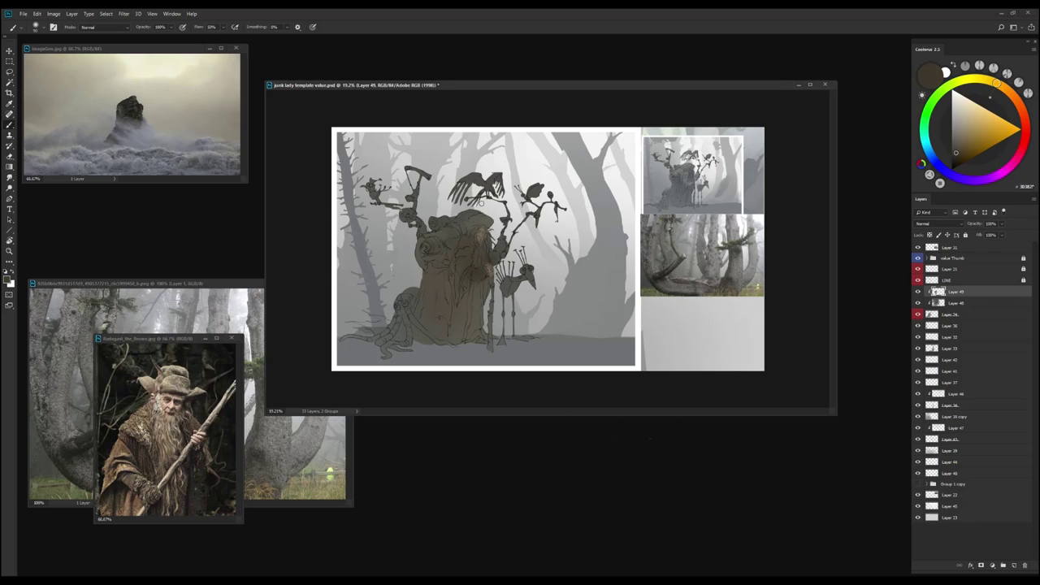
pyautogui.keyDown('alt'); pyautogui.click(448, 233); pyautogui.keyUp('alt')
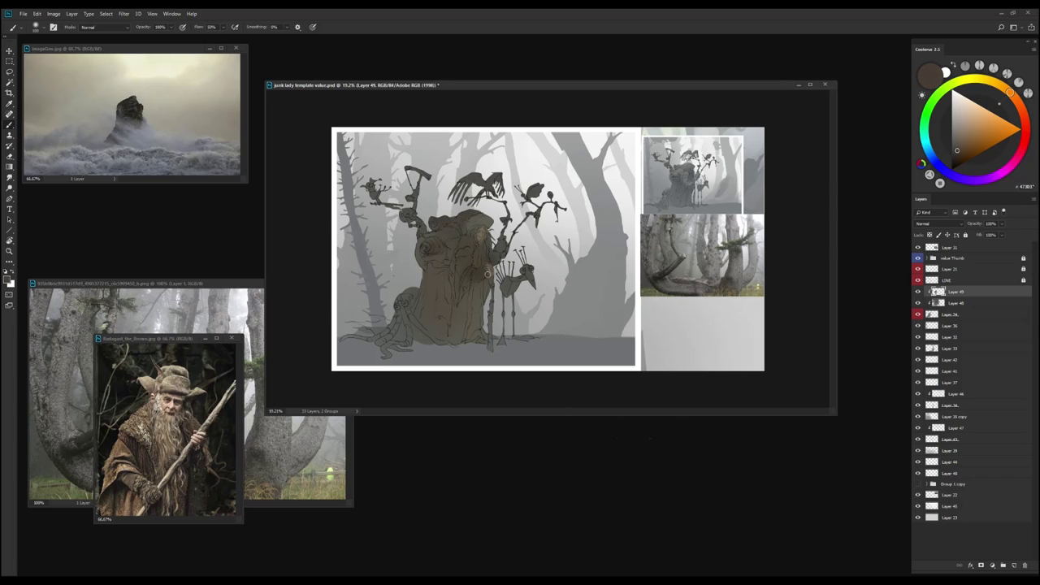
# Tint the figure's robe, hood and backpack on Layer 49 with olive-brown tones sampled from the painting
pyautogui.keyDown('alt'); pyautogui.click(430, 306); pyautogui.keyUp('alt')
pyautogui.press(']')
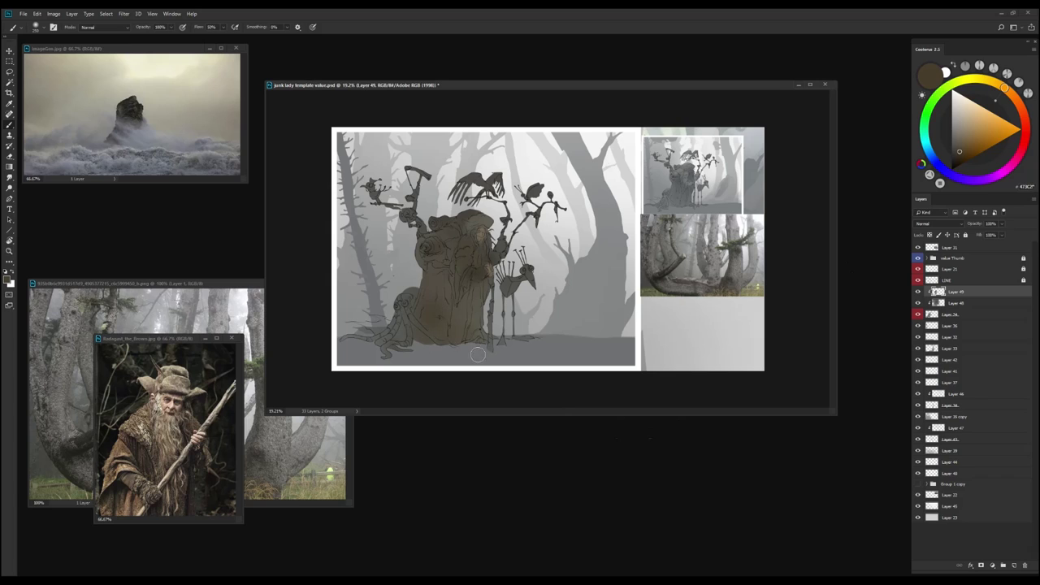
pyautogui.keyDown('alt'); pyautogui.click(437, 229); pyautogui.keyUp('alt')
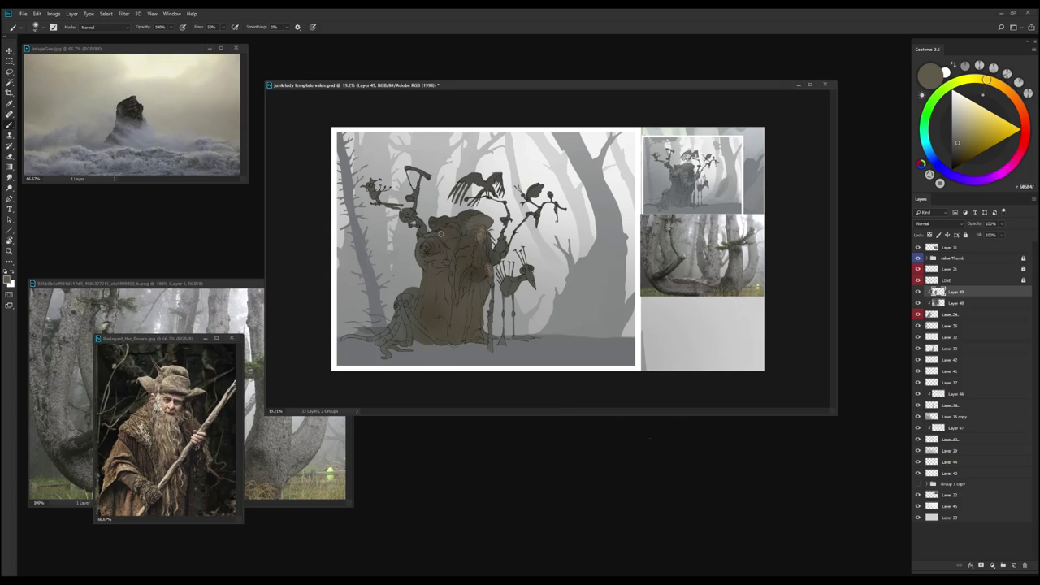
pyautogui.keyDown('alt'); pyautogui.click(442, 246); pyautogui.keyUp('alt')
# Vary the hood and backpack colour with warmer orange-browns and muted browns sampled from the figure
pyautogui.click(959, 151)
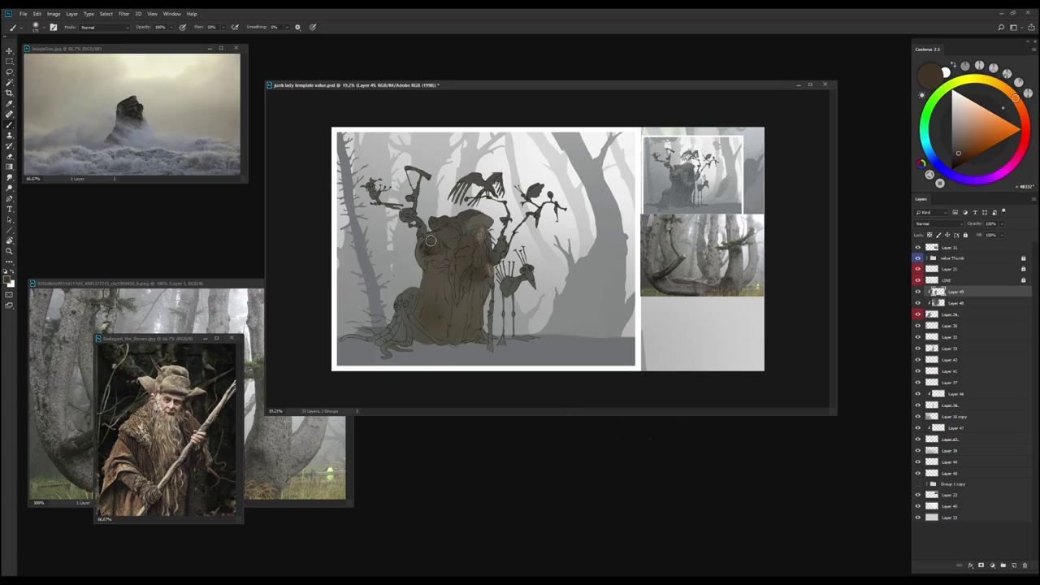
pyautogui.click(1005, 92)
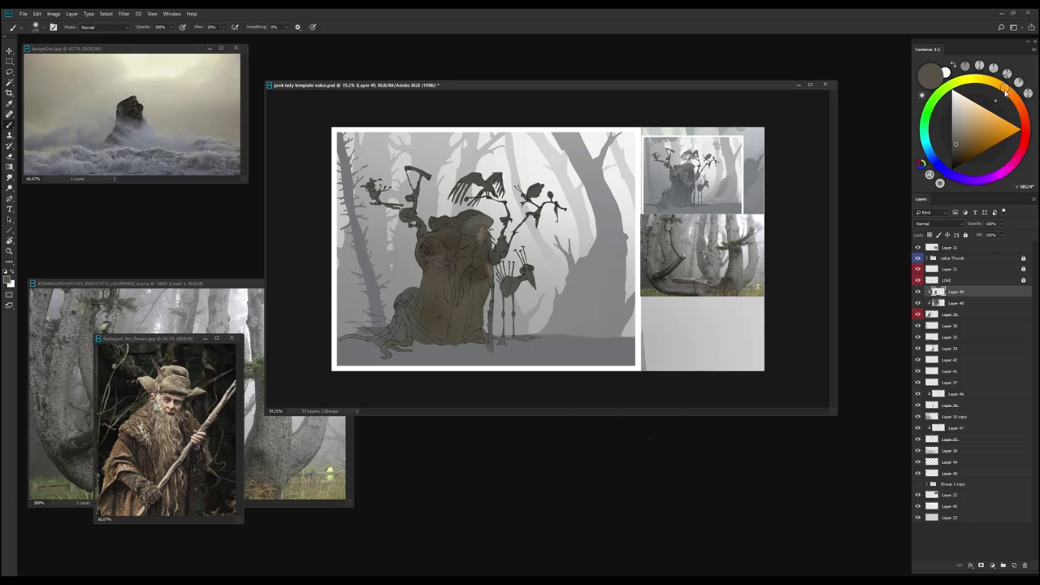
pyautogui.keyDown('alt'); pyautogui.click(455, 236); pyautogui.keyUp('alt')
pyautogui.keyDown('alt'); pyautogui.click(467, 256); pyautogui.keyUp('alt')
pyautogui.keyDown('alt'); pyautogui.click(428, 245); pyautogui.keyUp('alt')
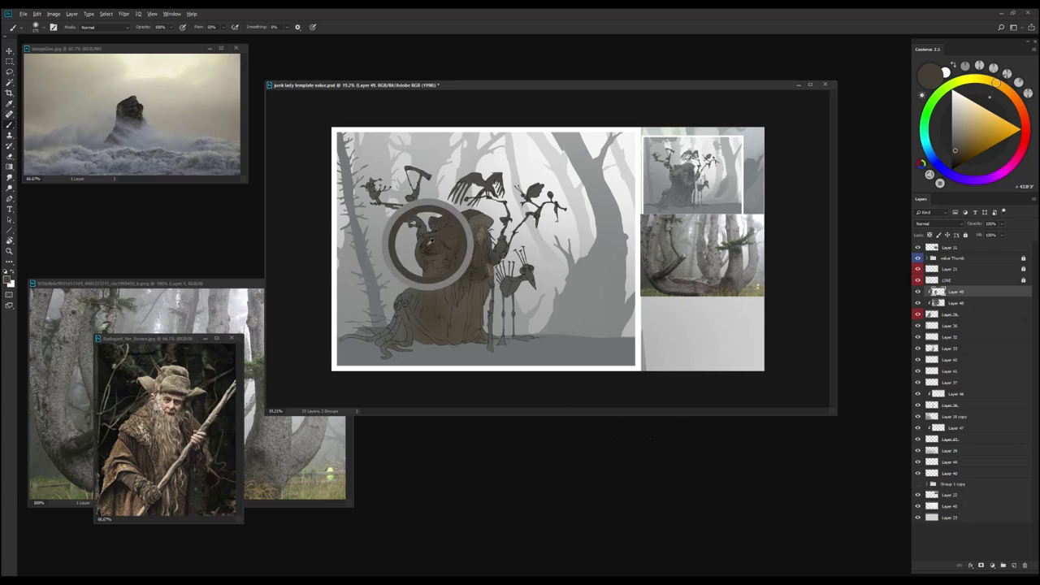
# Flip the canvas horizontally and paint the figure's long beard with a muted yellowish grey
pyautogui.hotkey('ctrl', 'shift', 'h')
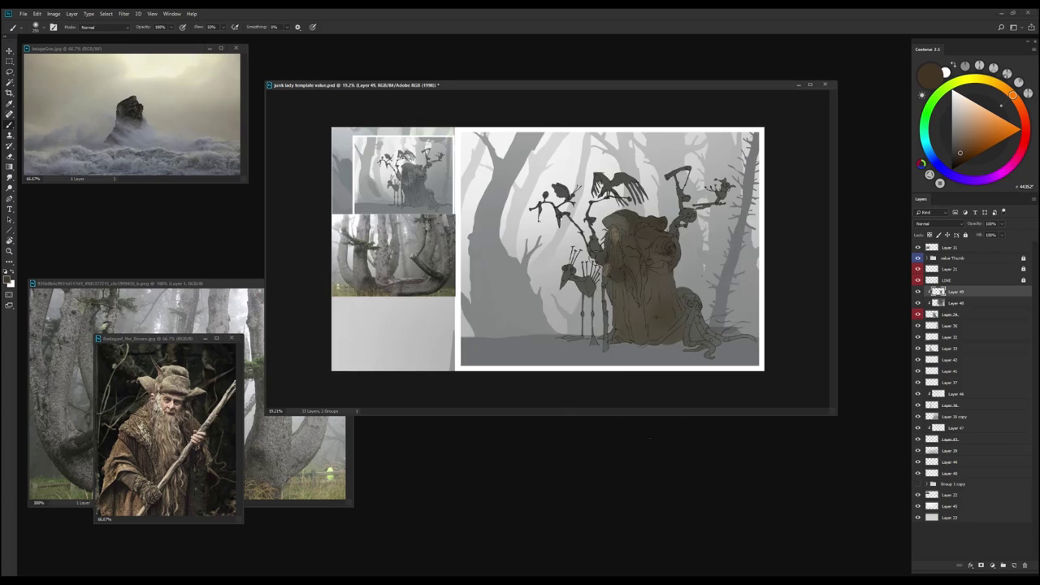
pyautogui.hotkey('ctrl', '+')
pyautogui.keyDown('alt'); pyautogui.click(646, 243); pyautogui.keyUp('alt')
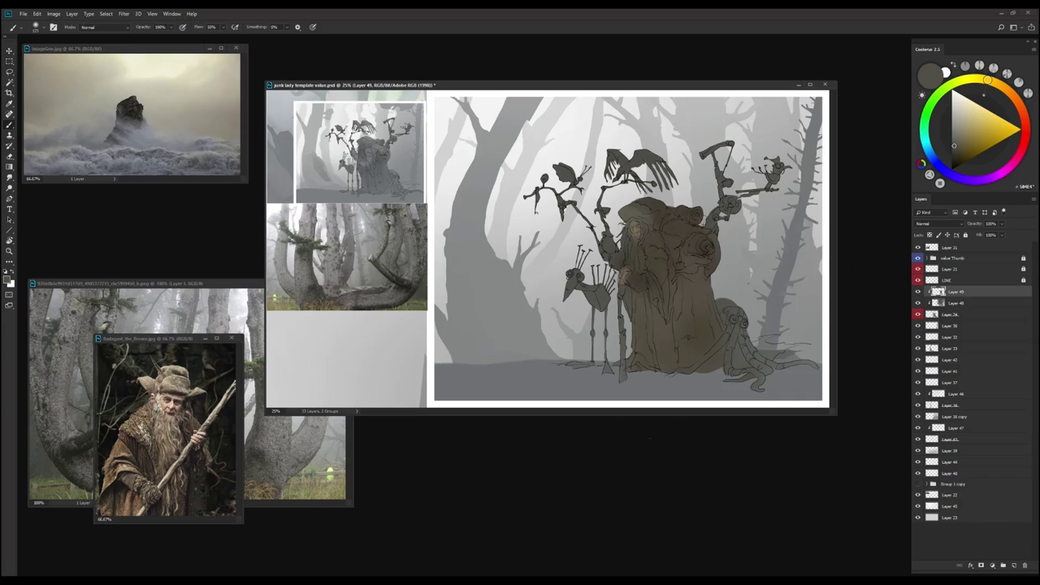
pyautogui.click(992, 82)
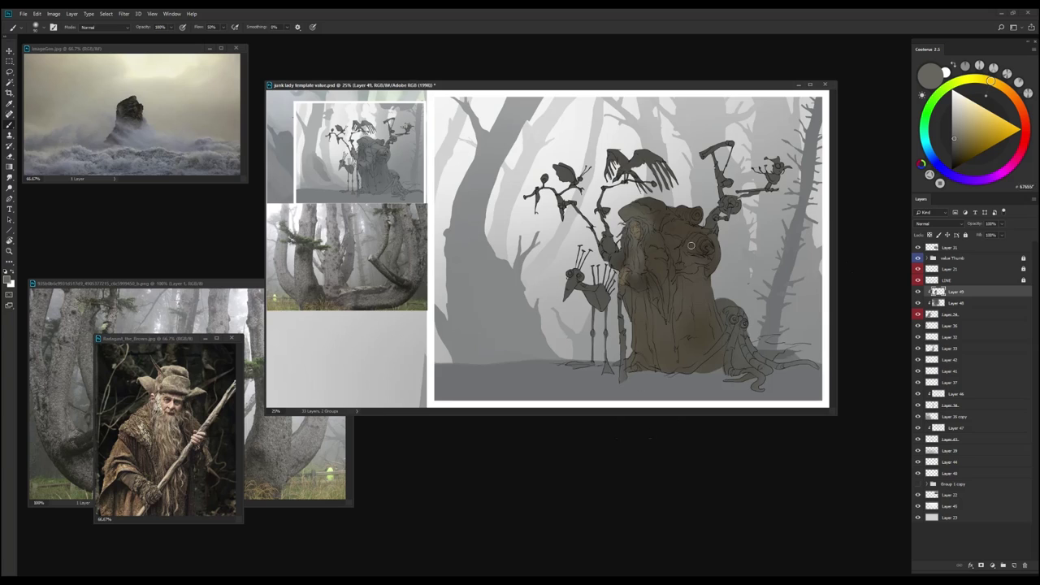
# Flip the canvas back horizontally and paint the figure's face and hand in warm reddish-brown skin tones
pyautogui.hotkey('ctrl', 'shift', 'h')
pyautogui.scroll(1, 691, 245)
pyautogui.click(961, 136)
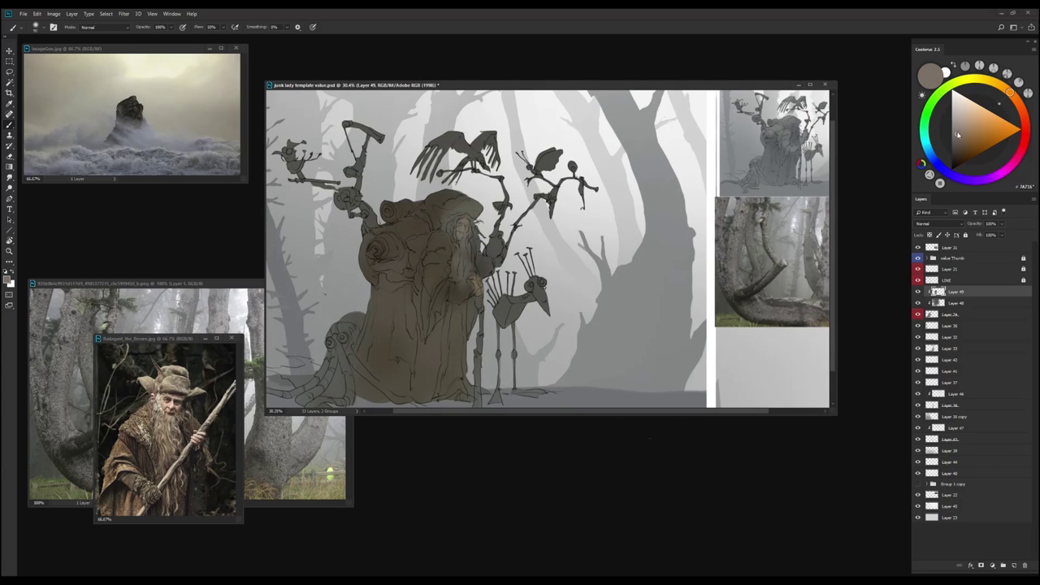
pyautogui.click(1015, 100)
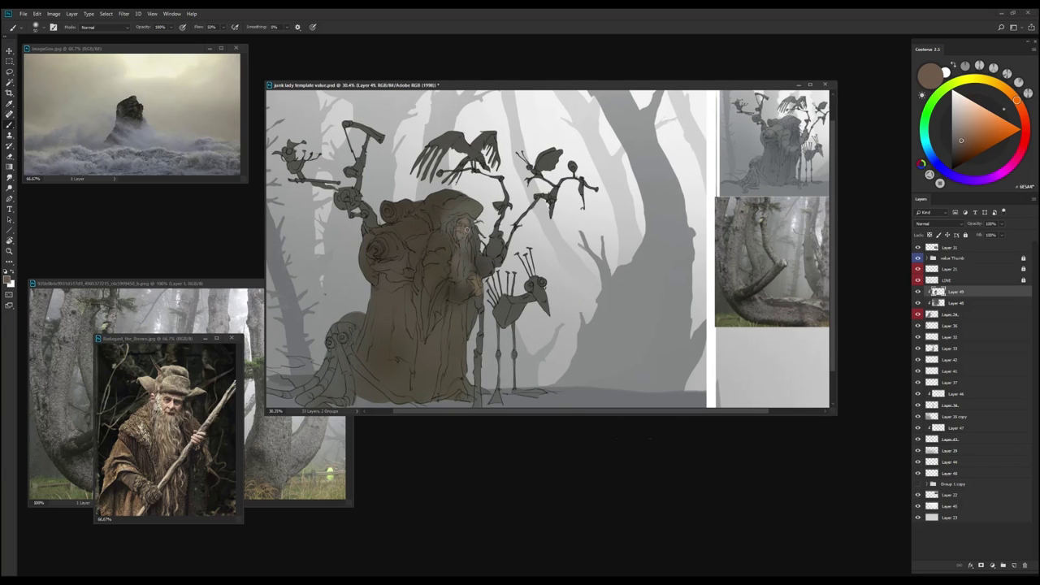
pyautogui.click(967, 143)
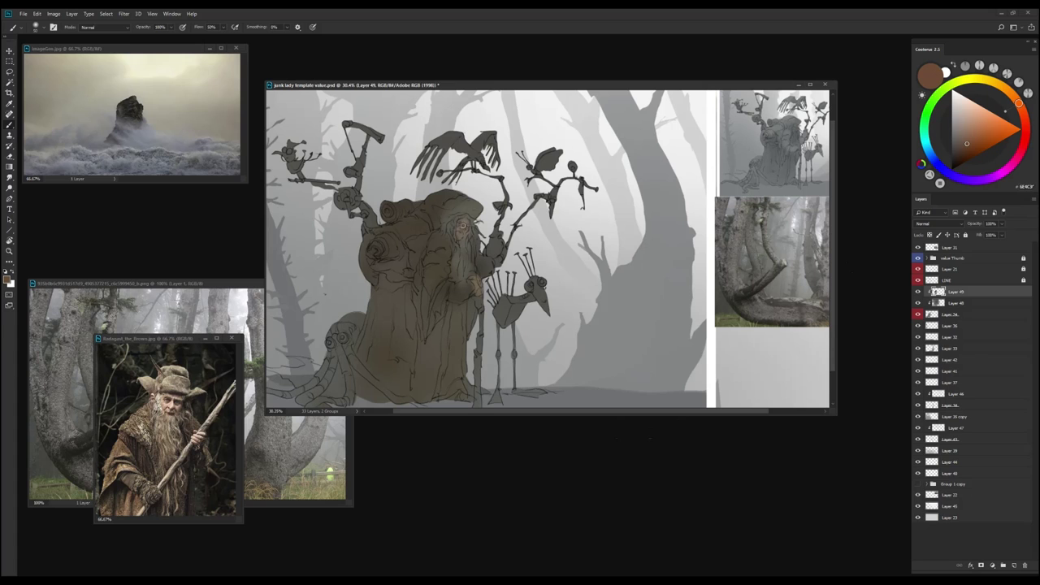
pyautogui.scroll(-1, 437, 355)
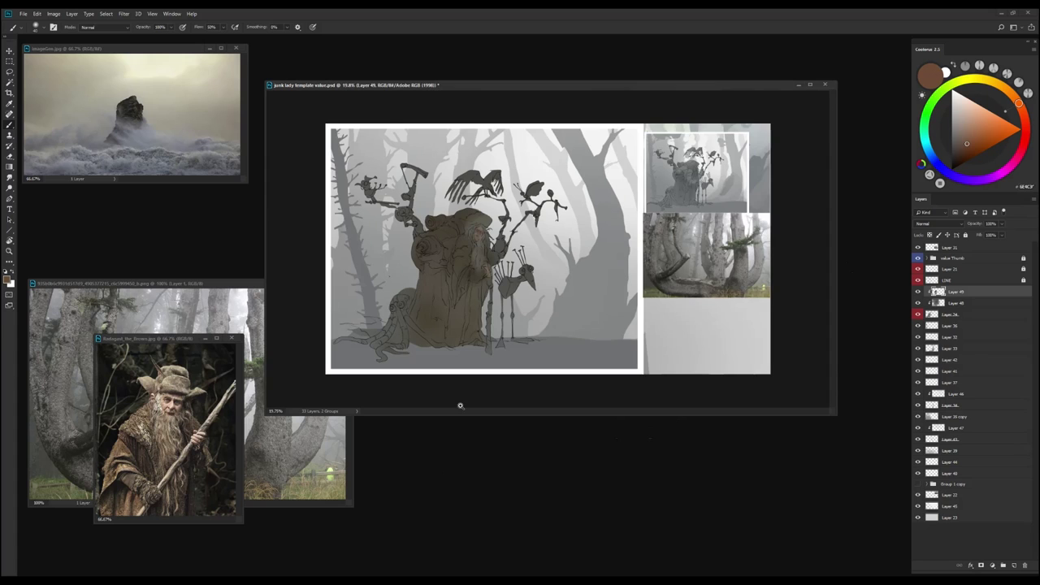
pyautogui.scroll(2, 437, 354)
pyautogui.click(974, 134)
pyautogui.click(1020, 112)
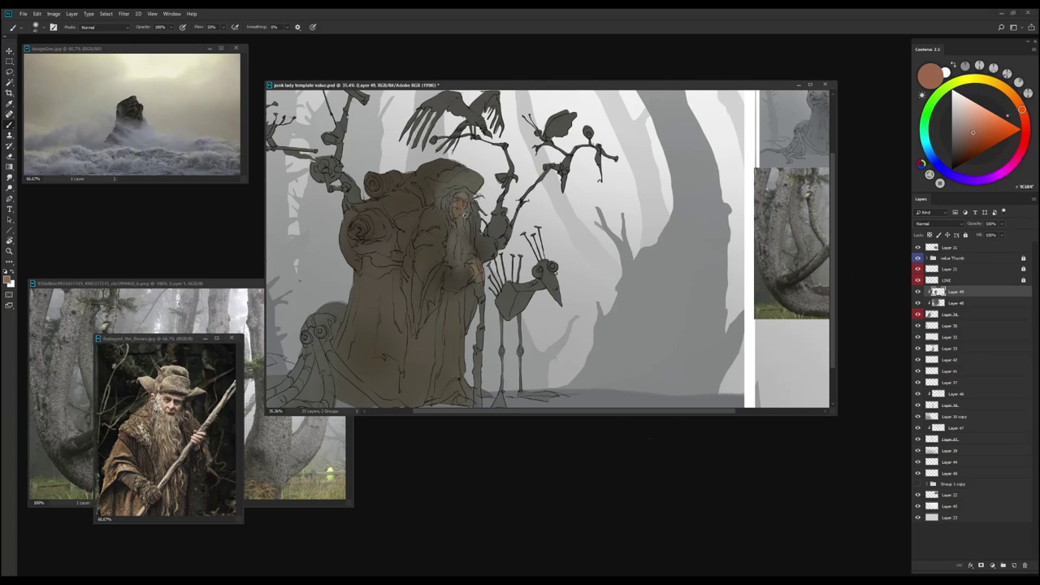
# Flip the canvas horizontally and glaze the figure's hood and upper cloak with a sampled greyish olive
pyautogui.scroll(-2, 621, 383)
pyautogui.press('h')
pyautogui.scroll(2, 621, 382)
pyautogui.scroll(-2, 622, 383)
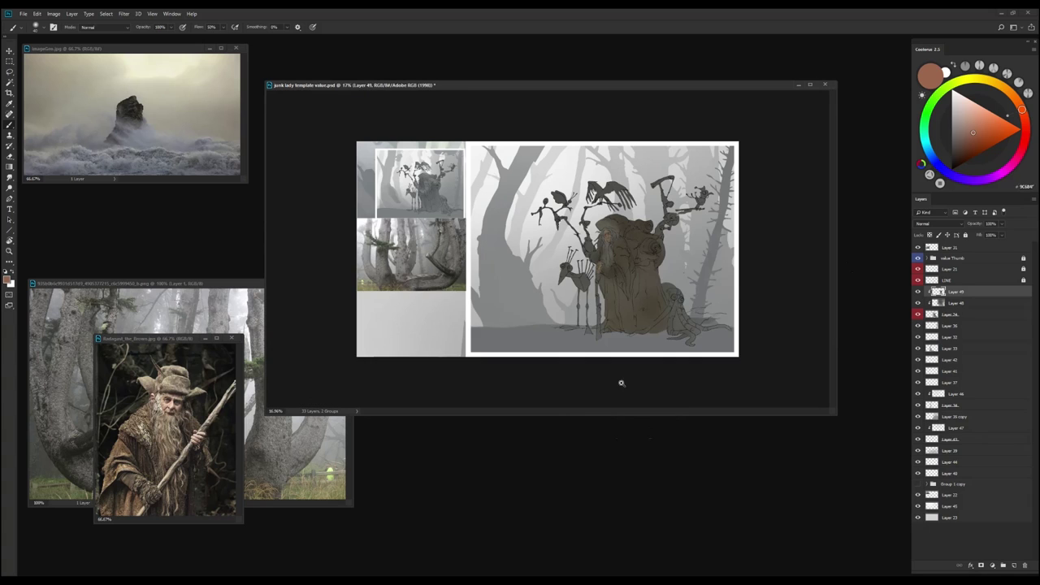
pyautogui.scroll(2, 622, 382)
pyautogui.keyDown('alt'); pyautogui.click(639, 288); pyautogui.keyUp('alt')
pyautogui.scroll(-1, 726, 268)
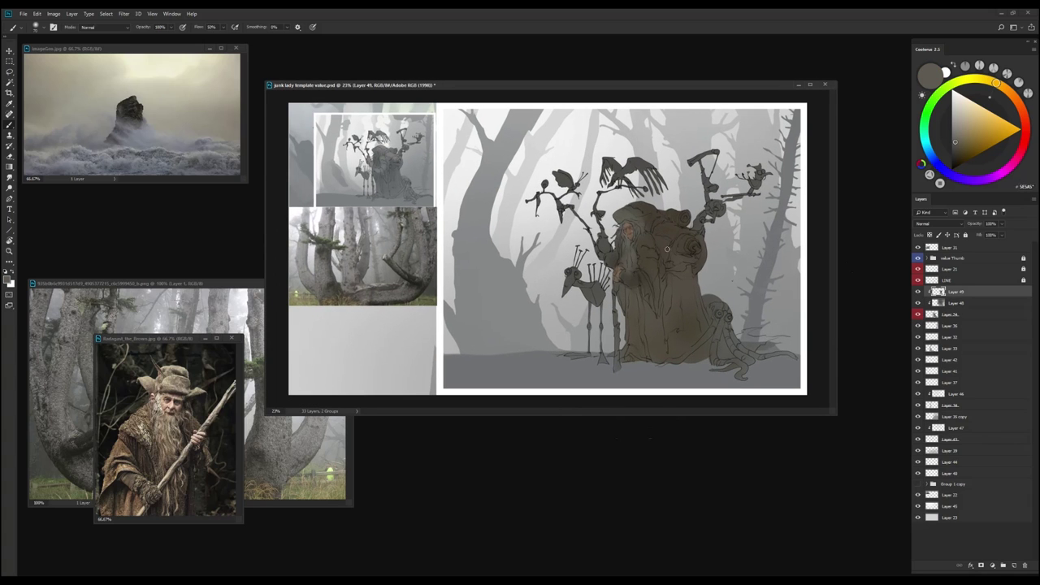
# Paint the large spread-winged bird above the figure in golden and reddish browns, flipping the canvas horizontally along the way
pyautogui.keyDown('alt'); pyautogui.click(633, 163); pyautogui.keyUp('alt')
pyautogui.keyDown('alt'); pyautogui.click(632, 175); pyautogui.keyUp('alt')
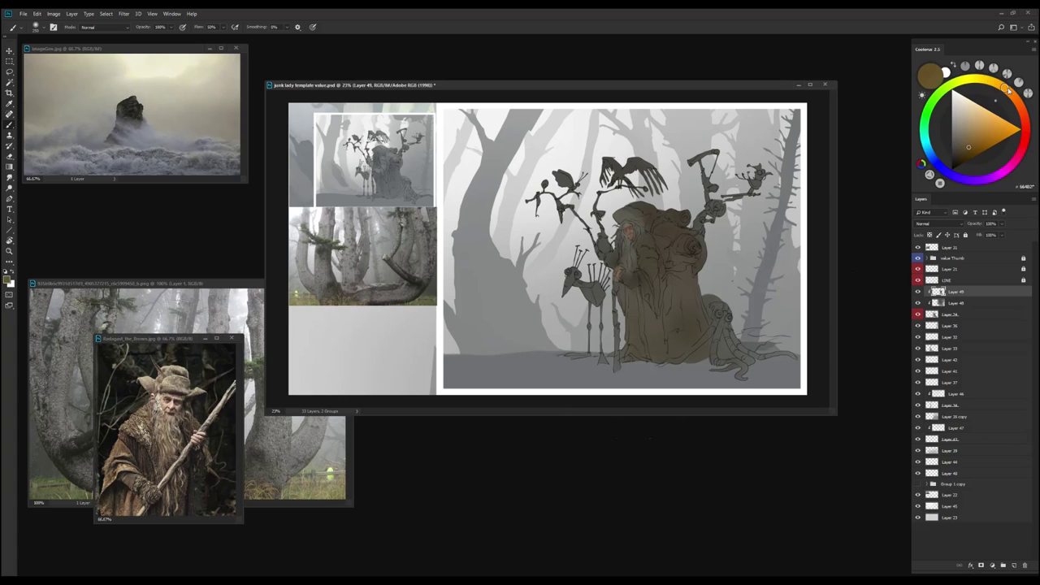
pyautogui.keyDown('alt'); pyautogui.click(645, 159); pyautogui.keyUp('alt')
pyautogui.click(985, 80)
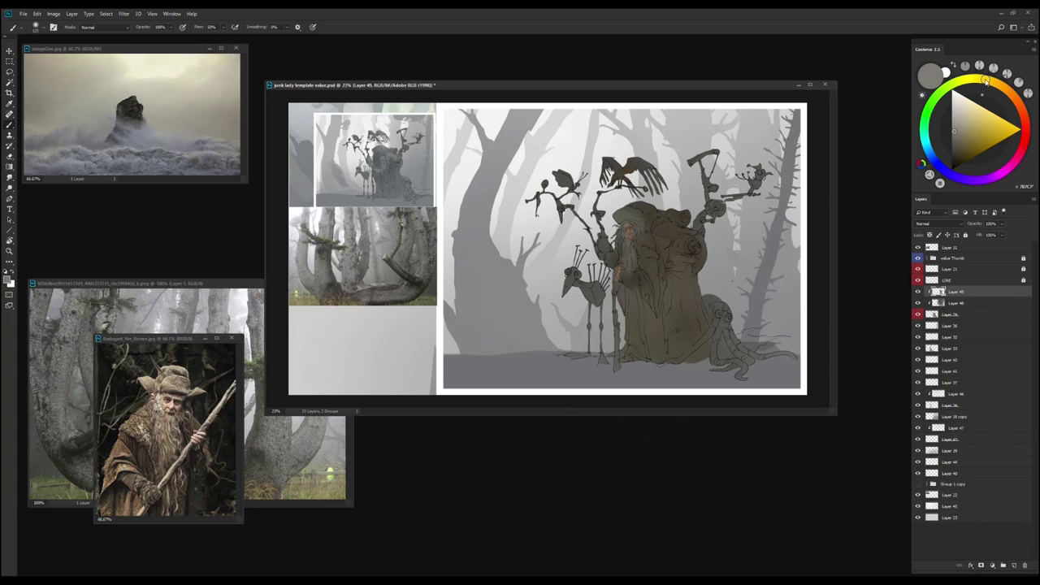
pyautogui.keyDown('alt'); pyautogui.click(645, 159); pyautogui.keyUp('alt')
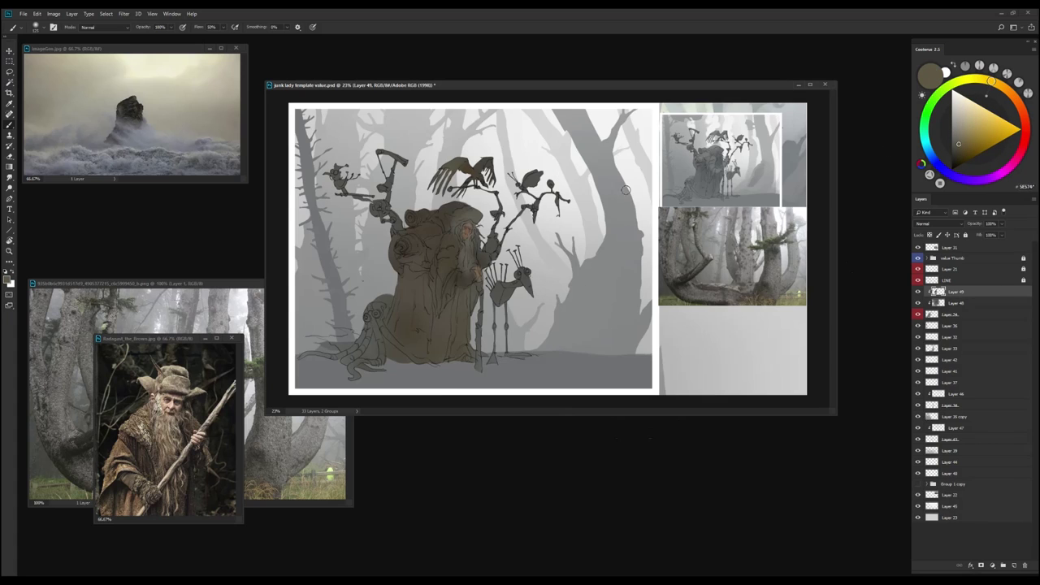
pyautogui.hotkey('ctrl', 'shift', 'h')
pyautogui.click(964, 153)
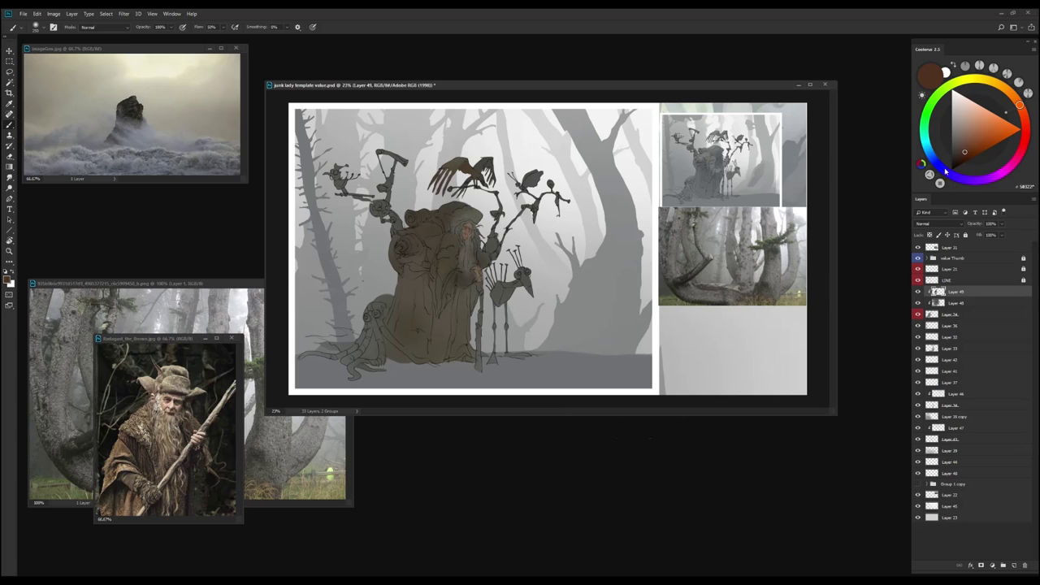
pyautogui.keyDown('alt'); pyautogui.click(493, 182); pyautogui.keyUp('alt')
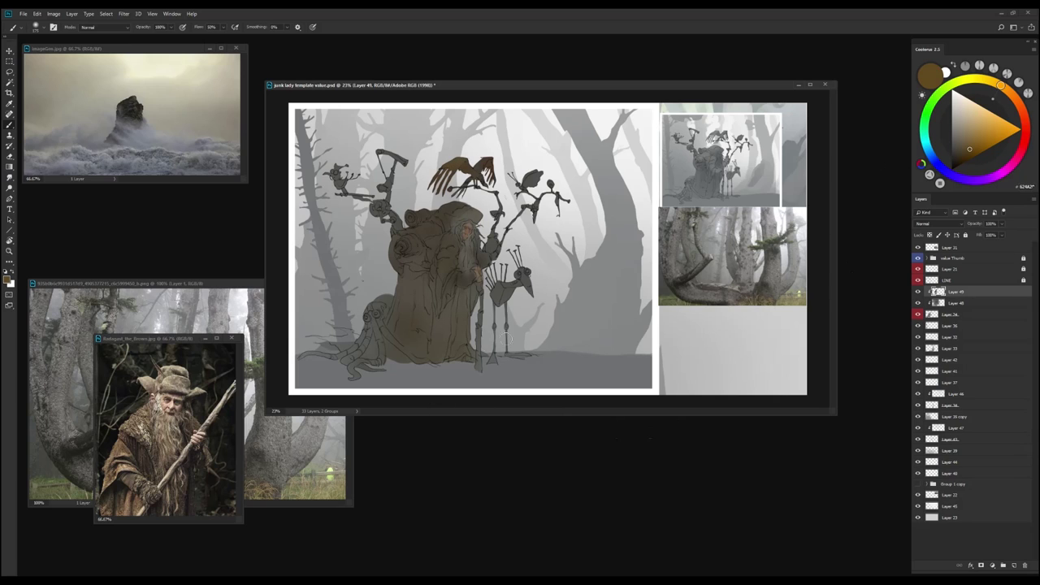
# Tint the octopus beside the robe orange-brown, from its head down through the tentacles
pyautogui.keyDown('alt'); pyautogui.click(381, 308); pyautogui.keyUp('alt')
pyautogui.keyDown('alt'); pyautogui.click(381, 328); pyautogui.keyUp('alt')
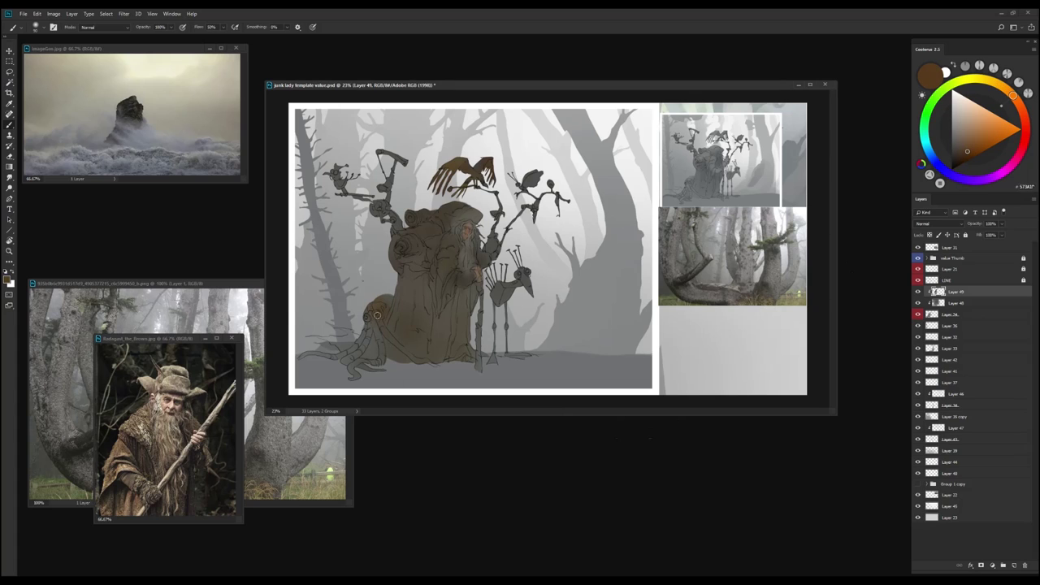
pyautogui.keyDown('alt'); pyautogui.click(778, 223); pyautogui.keyUp('alt')
pyautogui.keyDown('alt'); pyautogui.click(392, 335); pyautogui.keyUp('alt')
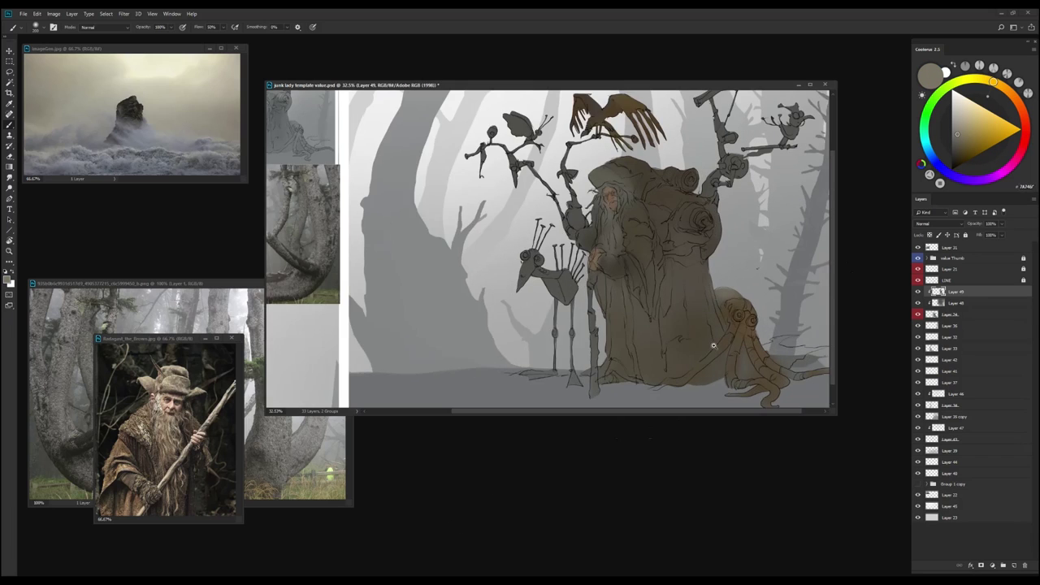
# Tint the long-legged bird's body reddish brown, and the walking staff and remaining bird parts muted yellow-brown
pyautogui.click(1019, 106)
pyautogui.keyDown('alt'); pyautogui.click(594, 286); pyautogui.keyUp('alt')
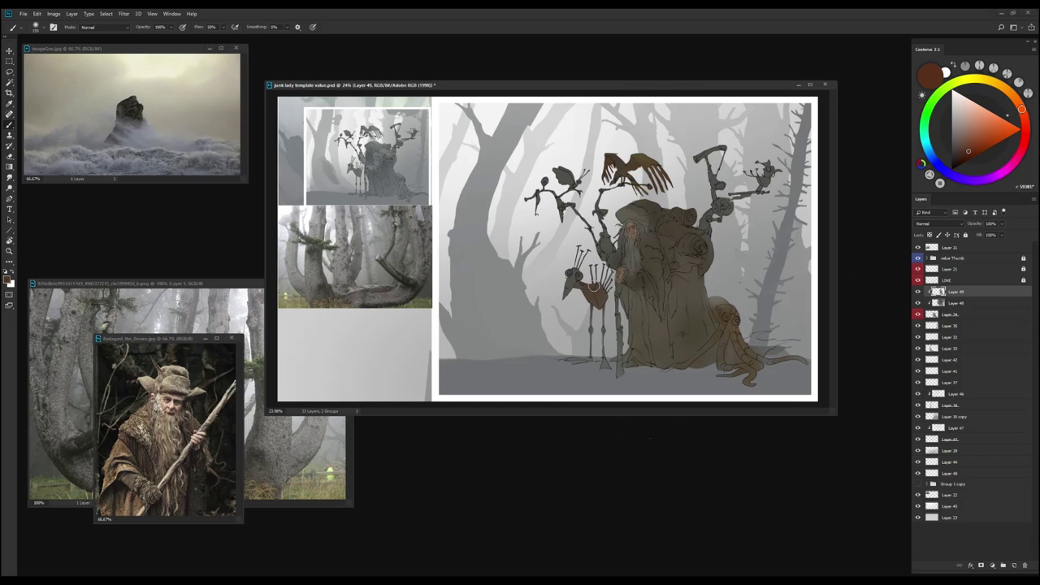
pyautogui.keyDown('alt'); pyautogui.click(613, 364); pyautogui.keyUp('alt')
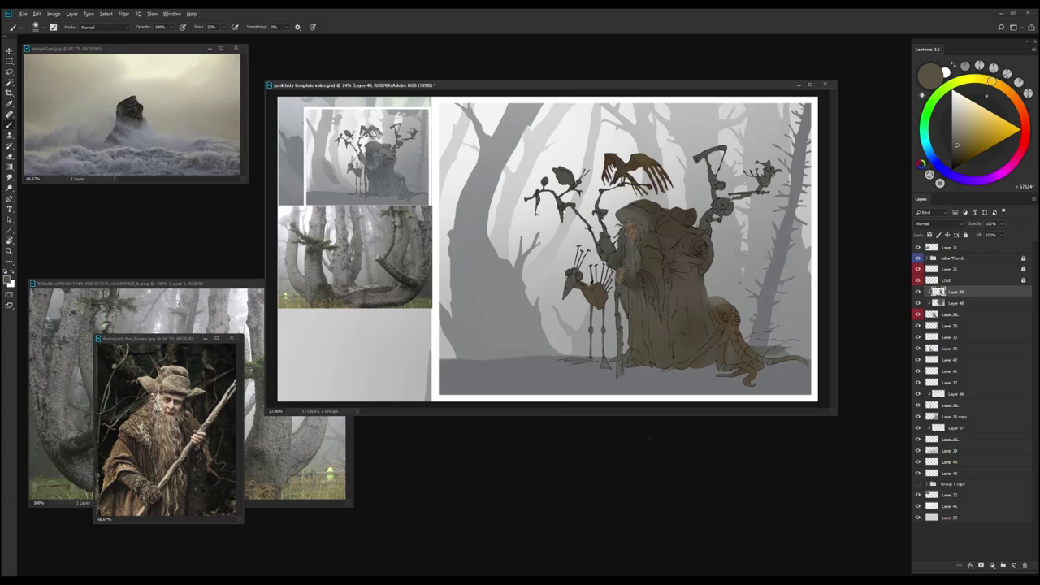
pyautogui.click(996, 84)
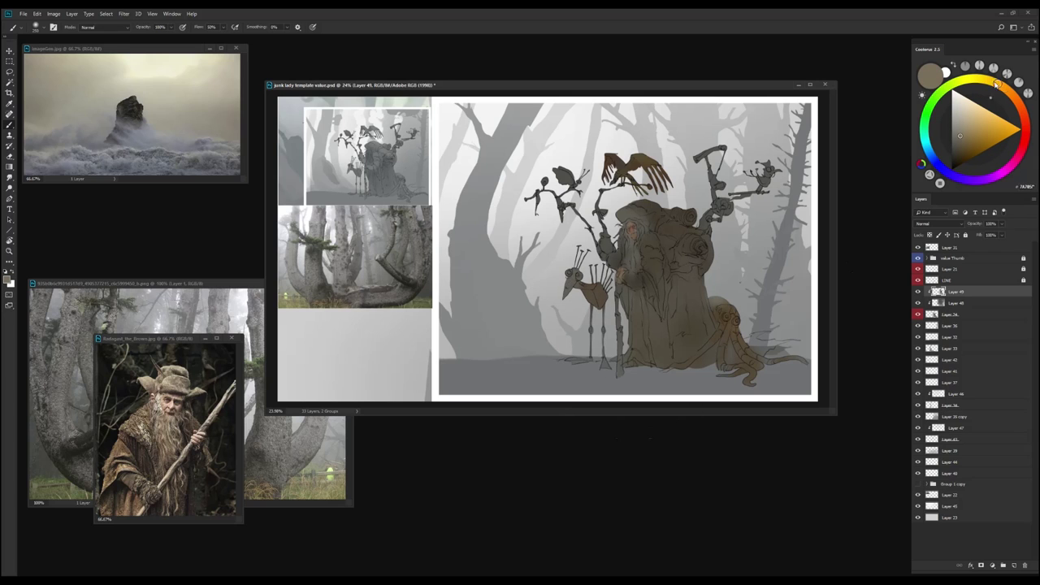
# Even out the cloak, hood and backpack with olive and grey-brown tones sampled from the figure
pyautogui.scroll(-3, 564, 359)
pyautogui.keyDown('alt'); pyautogui.click(645, 325); pyautogui.keyUp('alt')
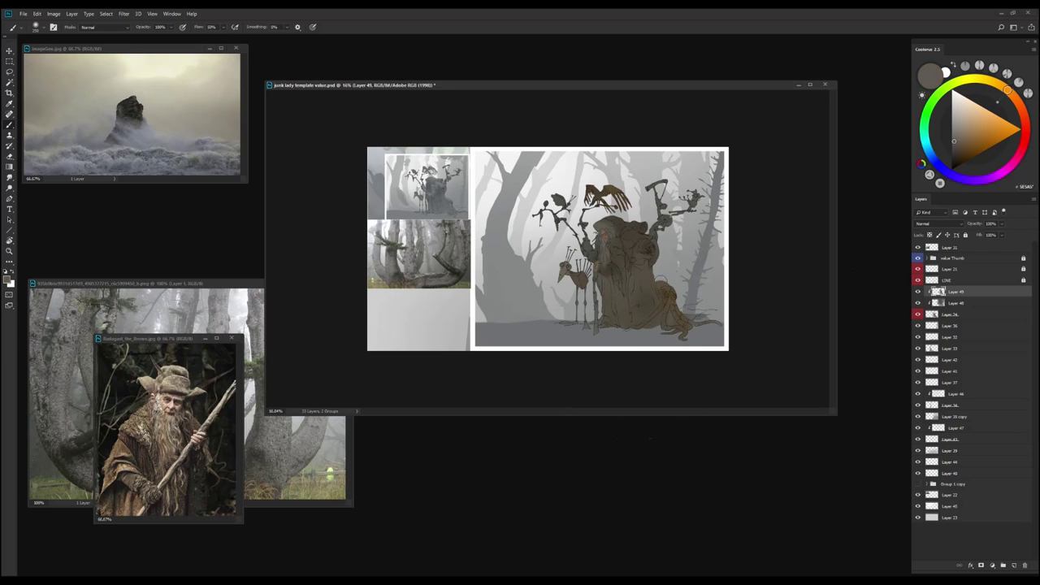
pyautogui.scroll(2, 547, 249)
pyautogui.keyDown('alt'); pyautogui.click(617, 219); pyautogui.keyUp('alt')
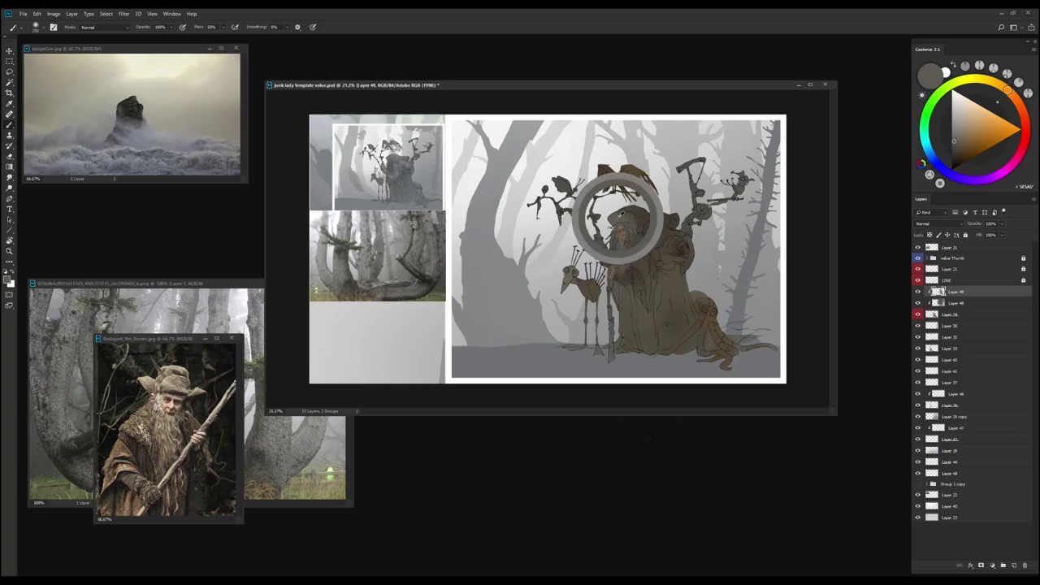
pyautogui.keyDown('alt'); pyautogui.click(674, 271); pyautogui.keyUp('alt')
pyautogui.keyDown('alt'); pyautogui.click(674, 230); pyautogui.keyUp('alt')
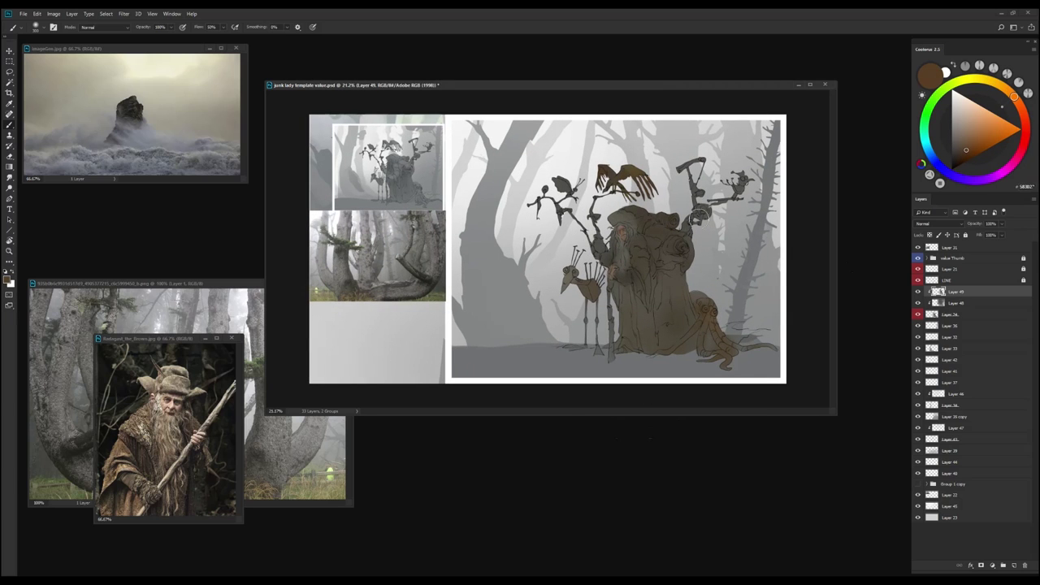
# Tint the scythe, the skull below it and the small creature perched on the same branch in muted browns
pyautogui.moveTo(1014, 95); pyautogui.dragTo(993, 82)
pyautogui.keyDown('alt'); pyautogui.click(741, 180); pyautogui.keyUp('alt')
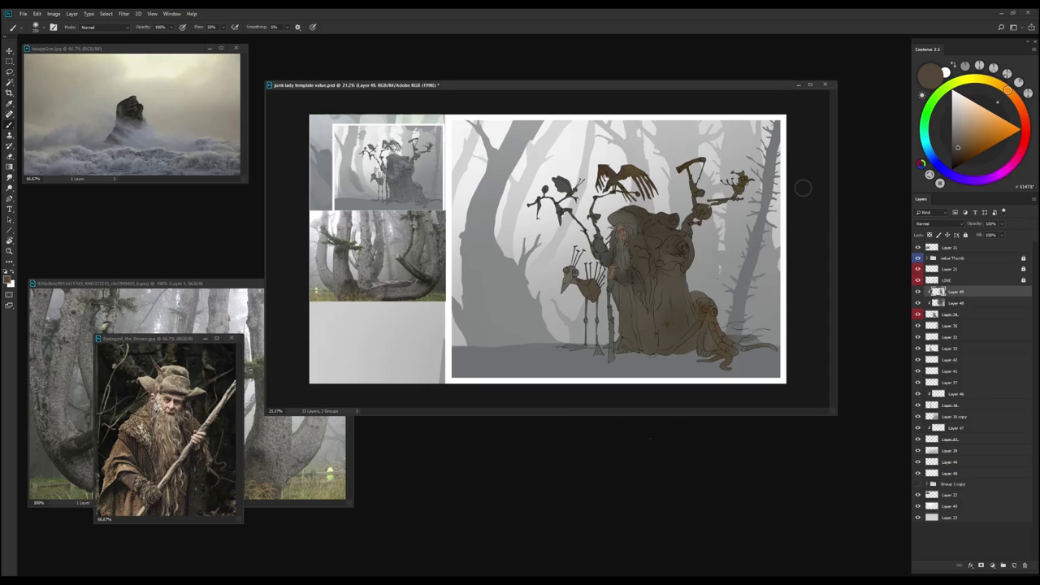
pyautogui.keyDown('alt'); pyautogui.click(697, 220); pyautogui.keyUp('alt')
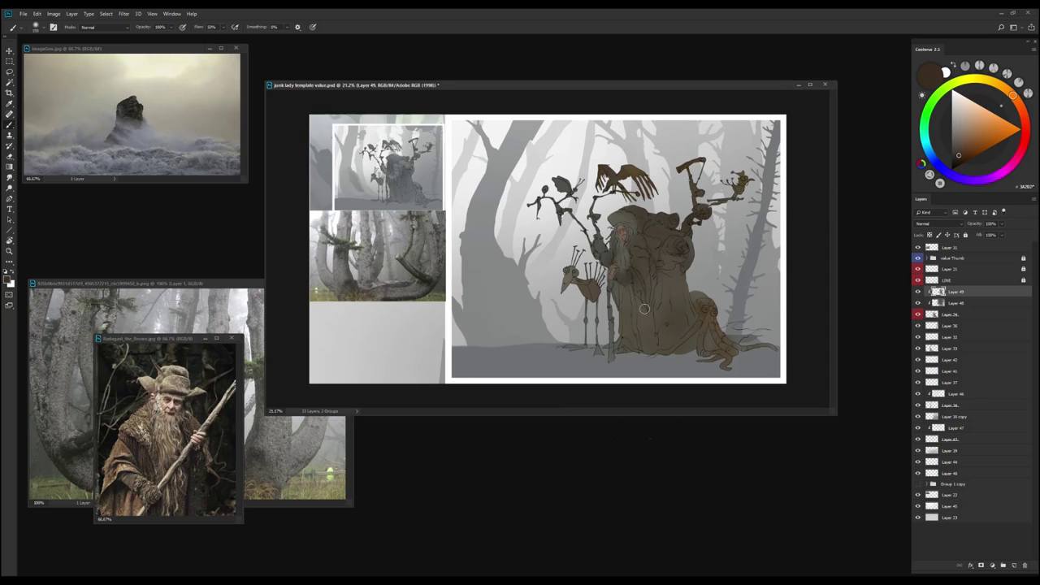
pyautogui.keyDown('alt'); pyautogui.click(628, 277); pyautogui.keyUp('alt')
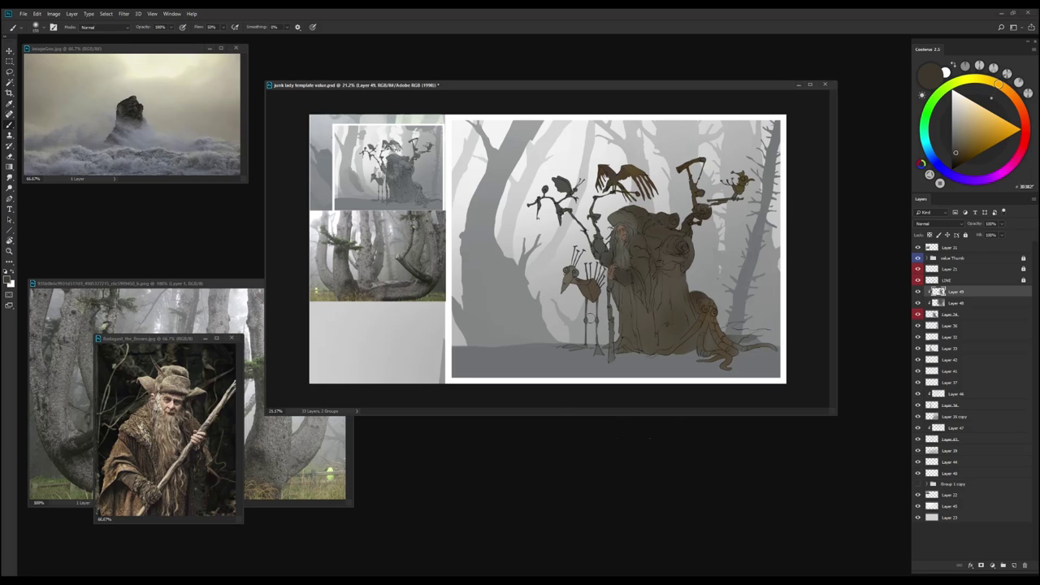
# Flip the canvas horizontally and tint the small bird perched on the raised branch a yellowish olive
pyautogui.press('h')
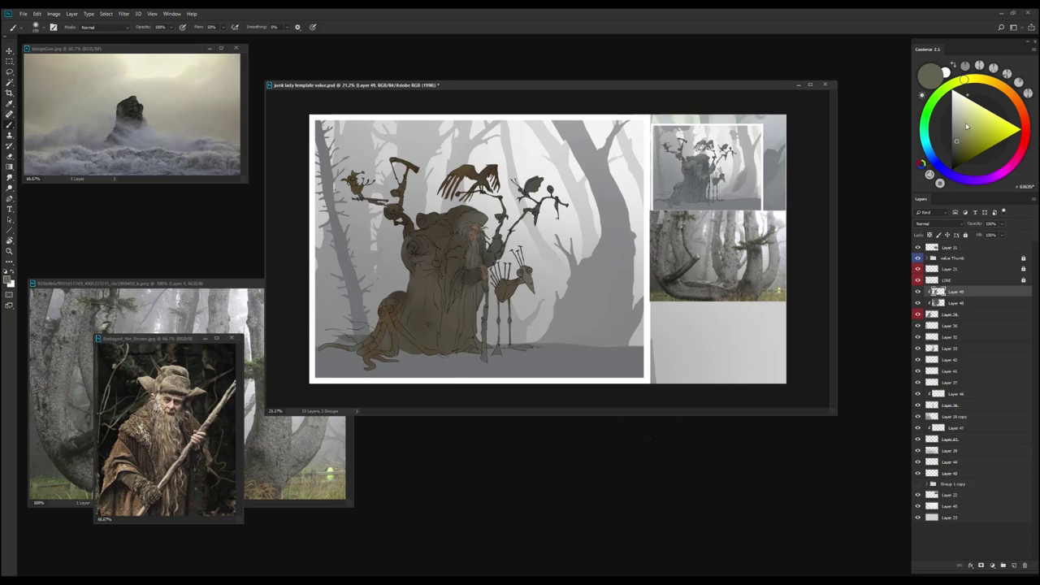
pyautogui.keyDown('alt'); pyautogui.click(541, 176); pyautogui.keyUp('alt')
pyautogui.keyDown('alt'); pyautogui.click(534, 188); pyautogui.keyUp('alt')
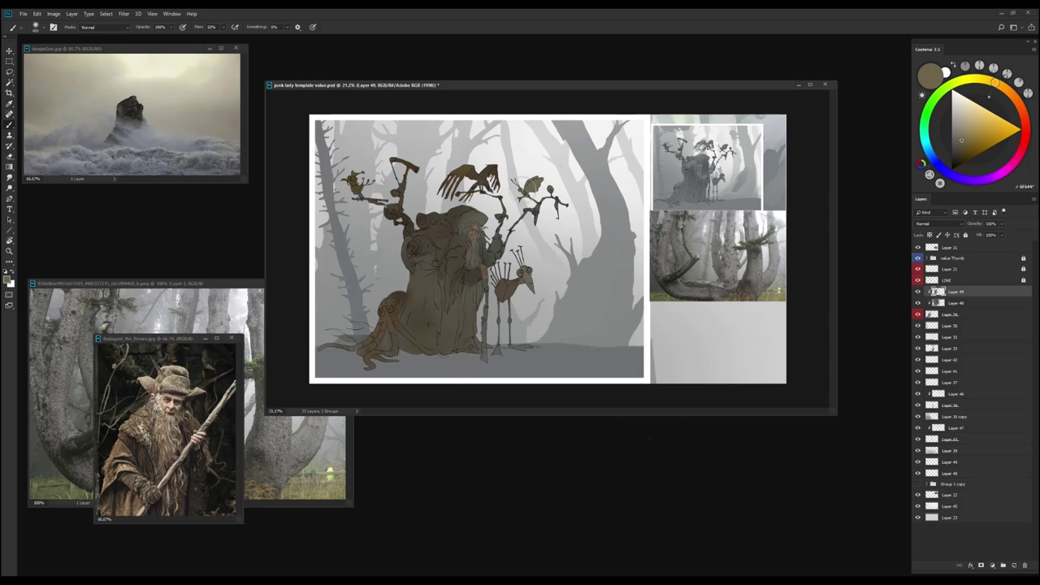
# Tint the small hanging figures, their branch and the character's raised arm golden brown
pyautogui.keyDown('alt'); pyautogui.click(571, 197); pyautogui.keyUp('alt')
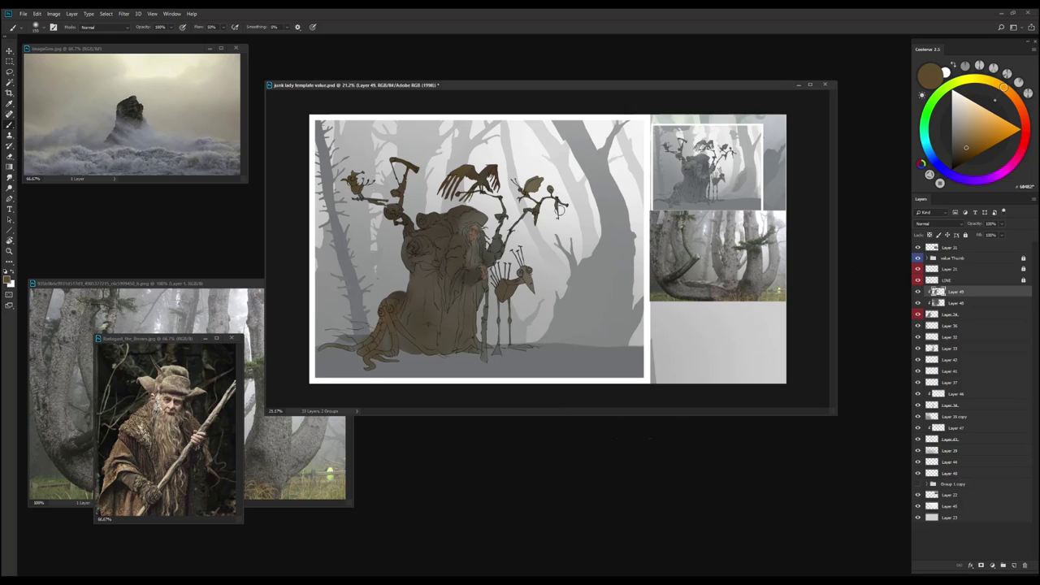
pyautogui.keyDown('alt'); pyautogui.click(559, 210); pyautogui.keyUp('alt')
pyautogui.keyDown('alt'); pyautogui.click(525, 211); pyautogui.keyUp('alt')
pyautogui.click(974, 149)
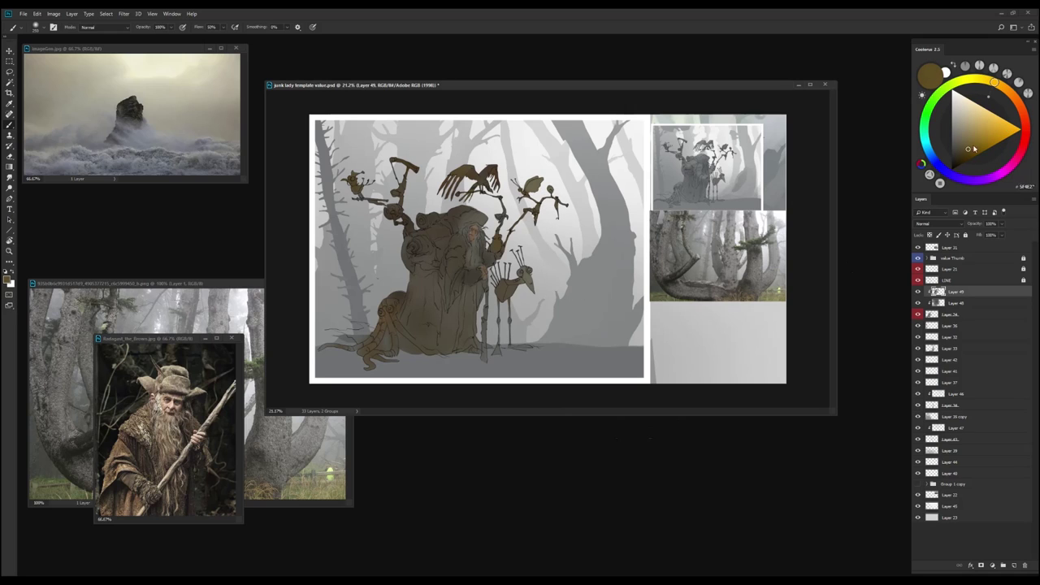
# Paint the character's walking staff dark brown along its full length with tones sampled from the painting
pyautogui.keyDown('alt'); pyautogui.click(500, 177); pyautogui.keyUp('alt')
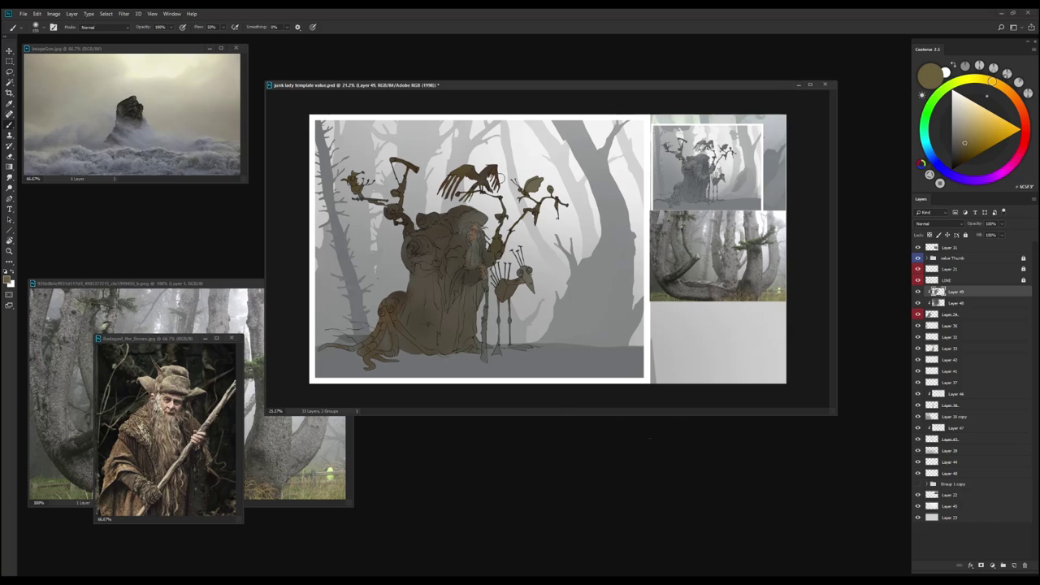
pyautogui.keyDown('alt'); pyautogui.click(470, 387); pyautogui.keyUp('alt')
pyautogui.scroll(1, 483, 325)
pyautogui.scroll(-2, 490, 335)
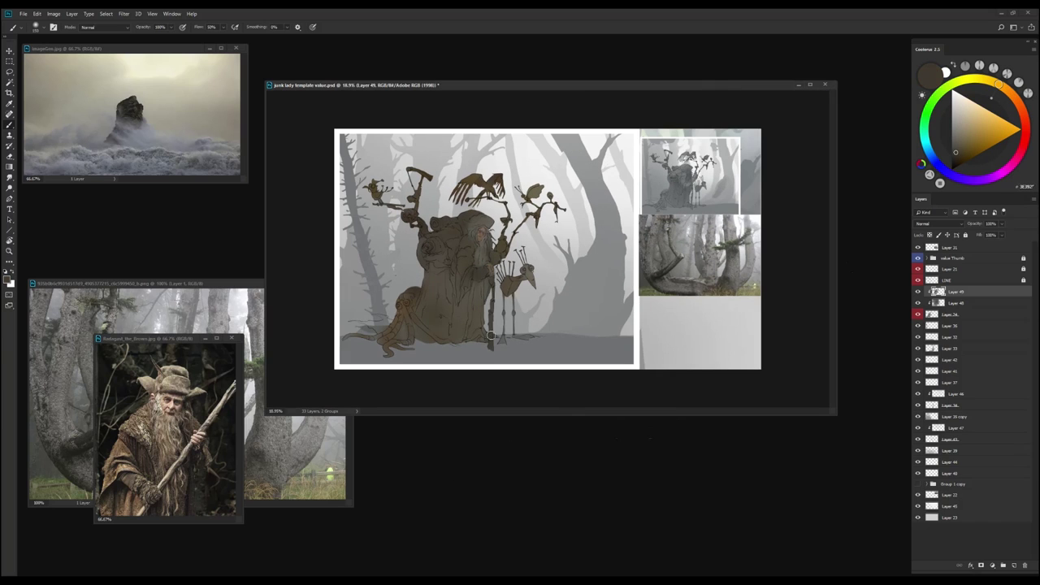
pyautogui.scroll(-1, 512, 367)
pyautogui.scroll(1, 493, 277)
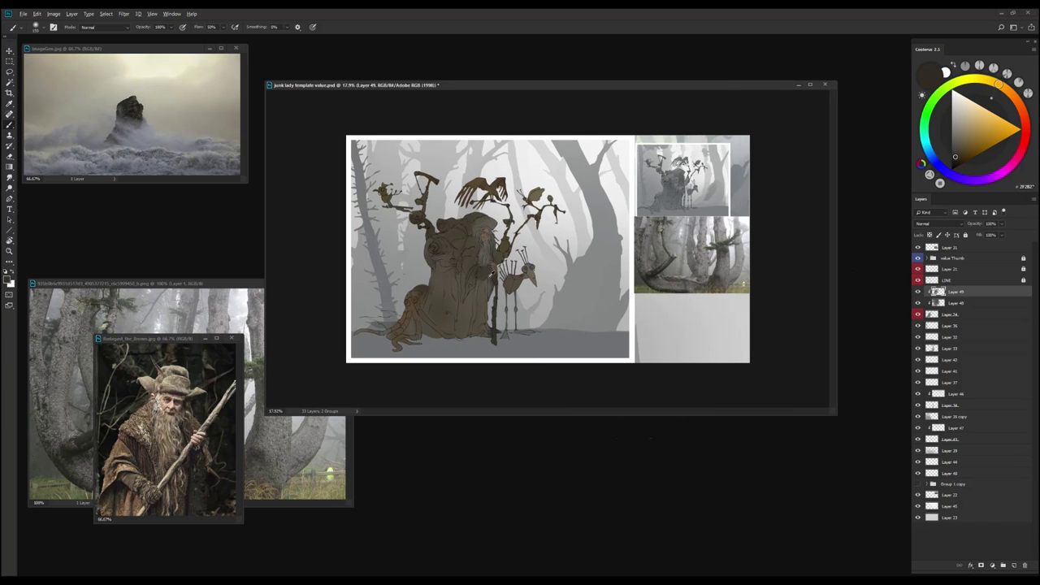
# Blend the hood and upper cloak with sampled dark brown and grey-brown tones, and flip the canvas horizontally
pyautogui.keyDown('alt'); pyautogui.click(477, 283); pyautogui.keyUp('alt')
pyautogui.scroll(1, 479, 276)
pyautogui.keyDown('alt'); pyautogui.click(486, 219); pyautogui.keyUp('alt')
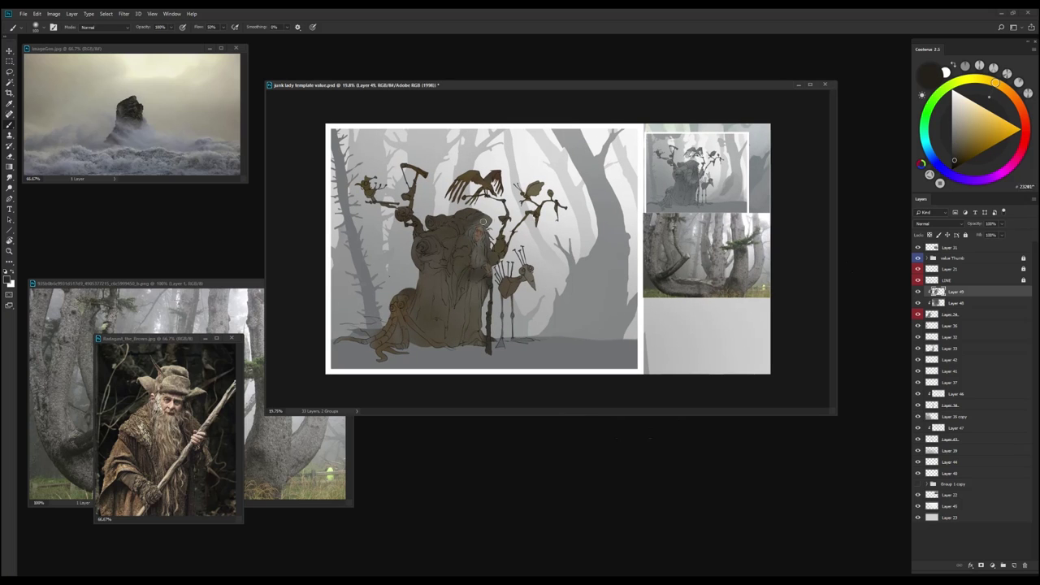
pyautogui.keyDown('alt'); pyautogui.click(462, 231); pyautogui.keyUp('alt')
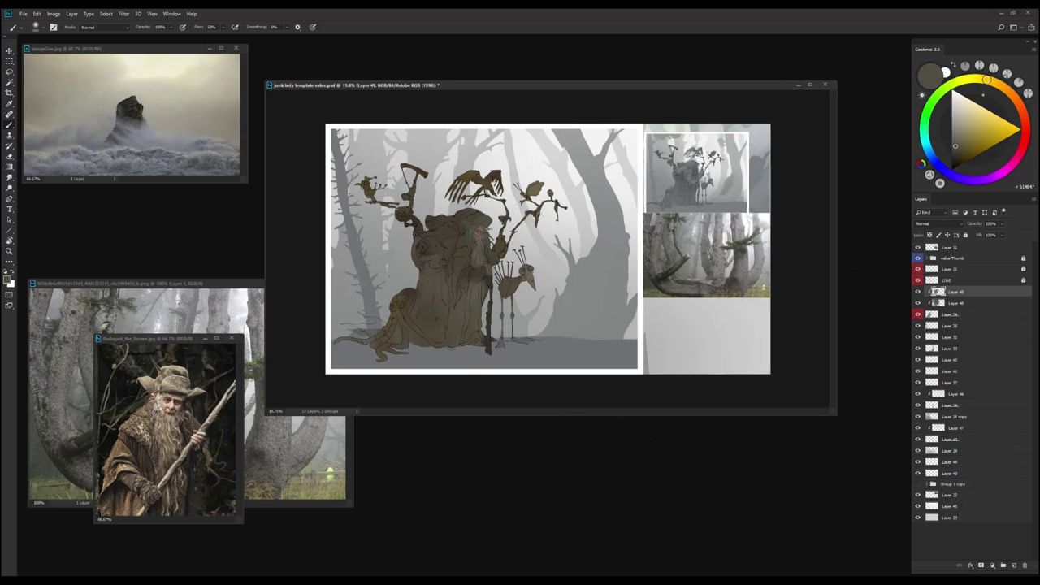
pyautogui.press('h')
pyautogui.scroll(1, 553, 254)
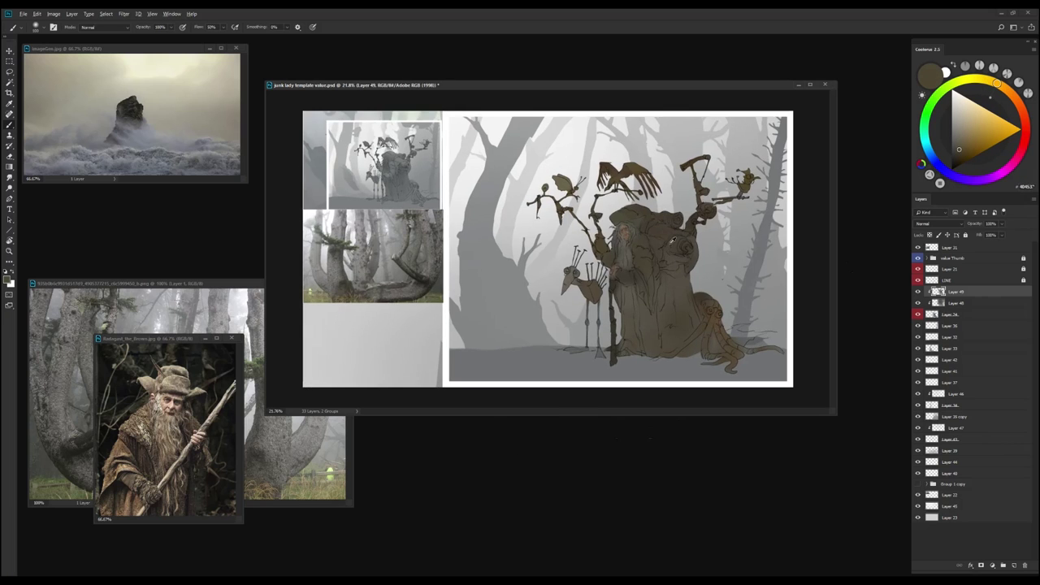
# Deepen the lower cloak with sampled dark browns and tint the tentacled creature behind it a muted brown
pyautogui.keyDown('alt'); pyautogui.click(642, 293); pyautogui.keyUp('alt')
pyautogui.keyDown('alt'); pyautogui.click(623, 358); pyautogui.keyUp('alt')
pyautogui.scroll(-3, 639, 362)
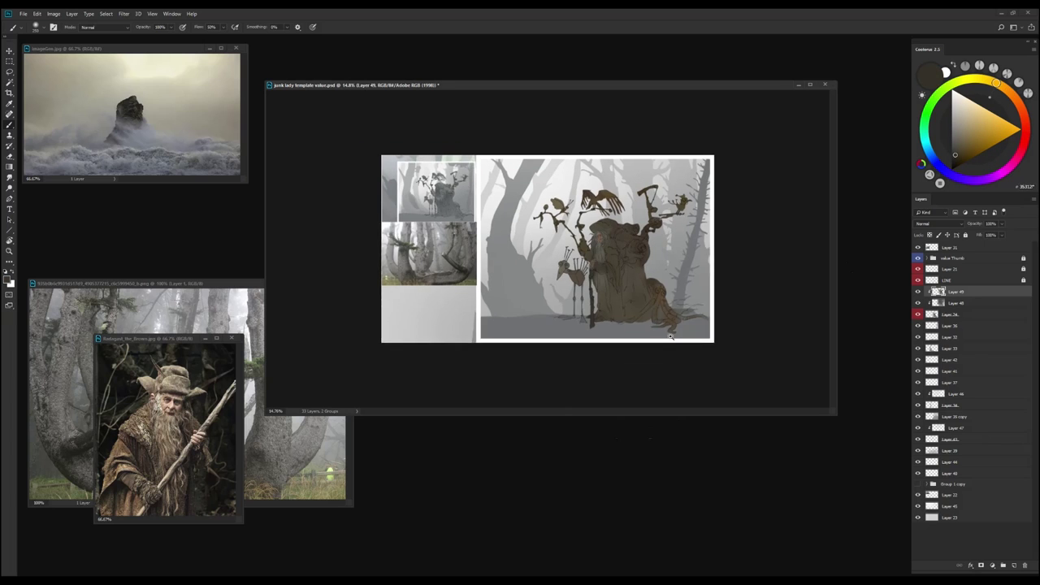
pyautogui.scroll(2, 674, 325)
pyautogui.scroll(-1, 674, 325)
pyautogui.keyDown('alt'); pyautogui.click(676, 339); pyautogui.keyUp('alt')
pyautogui.click(960, 147)
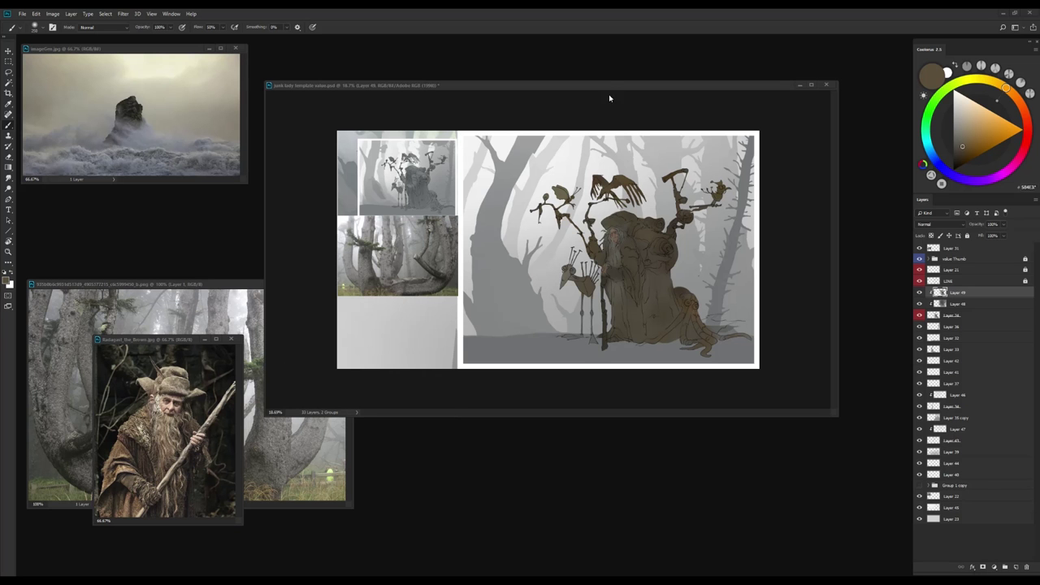
# Show the histogram in its expanded view with colour channels and place it clear of the painting
pyautogui.scroll(-1, 609, 97)
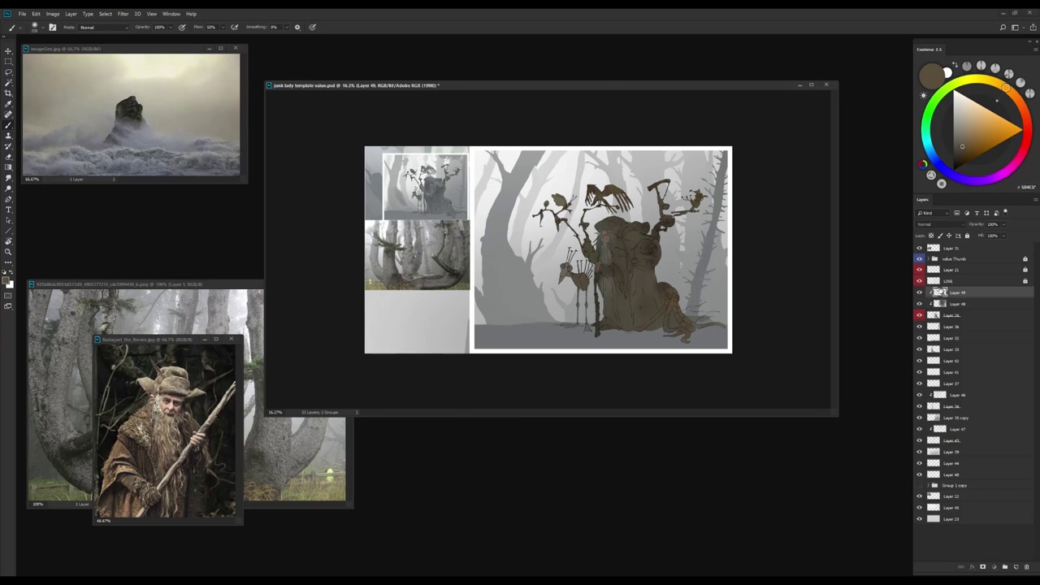
pyautogui.scroll(-2, 674, 378)
pyautogui.click(170, 14)
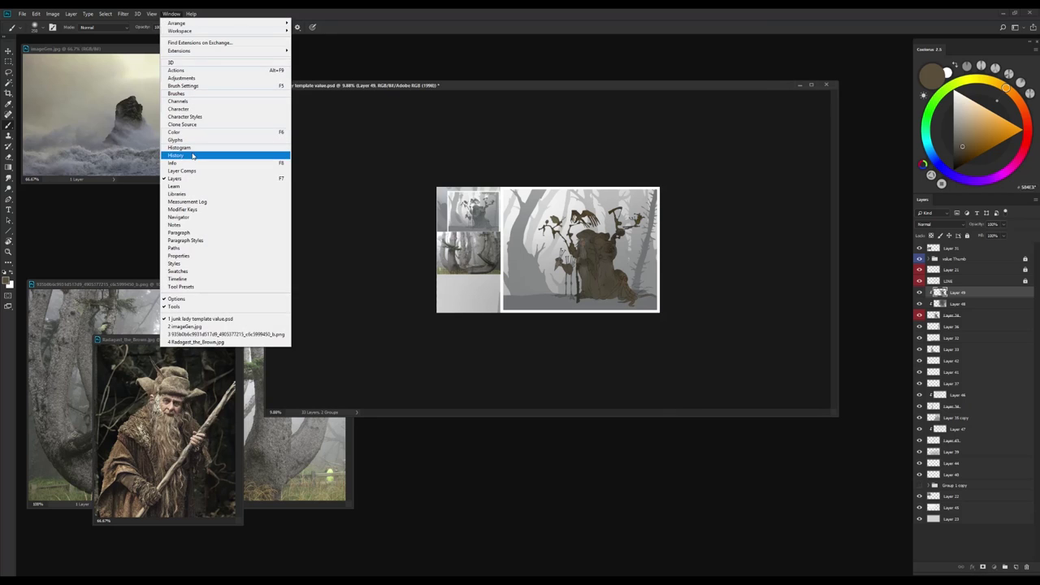
pyautogui.click(193, 155)
pyautogui.click(944, 247)
pyautogui.hotkey('ctrl', 'v')
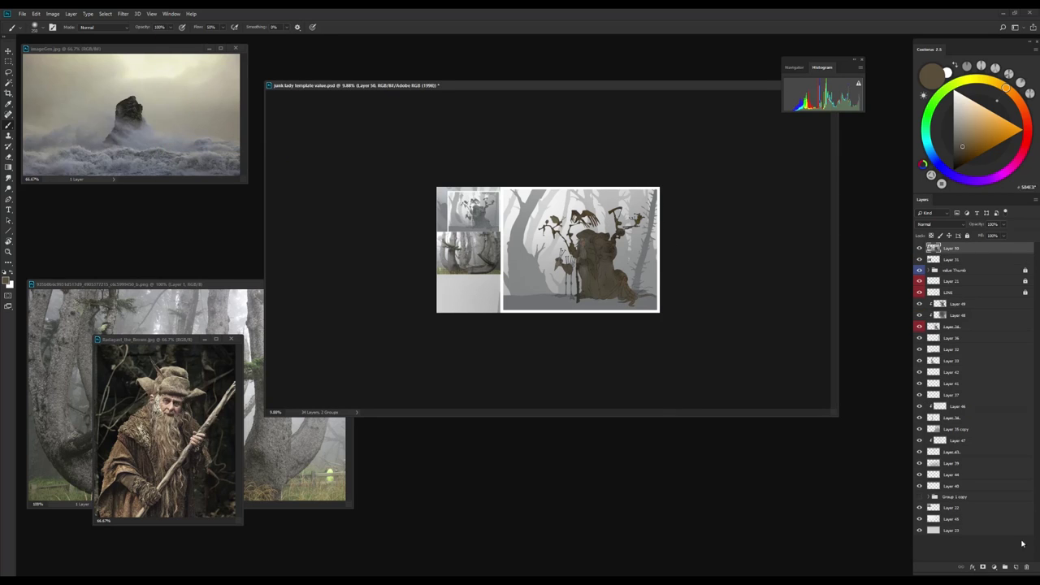
pyautogui.hotkey('ctrl', 'z')
pyautogui.click(860, 67)
pyautogui.click(885, 89)
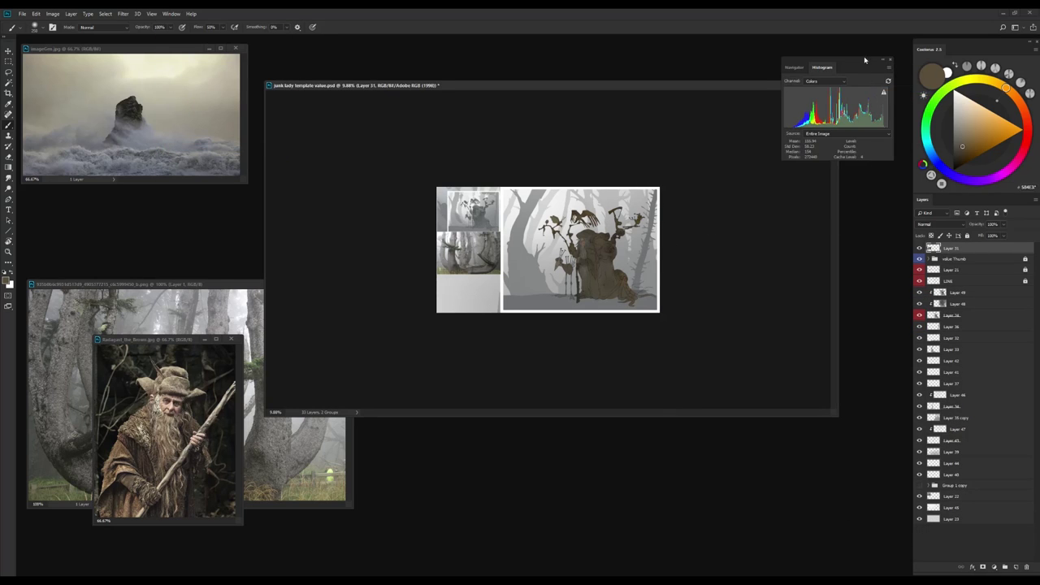
pyautogui.moveTo(864, 60); pyautogui.dragTo(871, 50)
# Flip the canvas, add a layer clipped to the ground and brush the ground with a sampled olive-brown
pyautogui.press('v')
pyautogui.moveTo(642, 313)
pyautogui.mouseDown()
pyautogui.moveTo(596, 332)
pyautogui.moveTo(568, 309)
pyautogui.mouseUp()
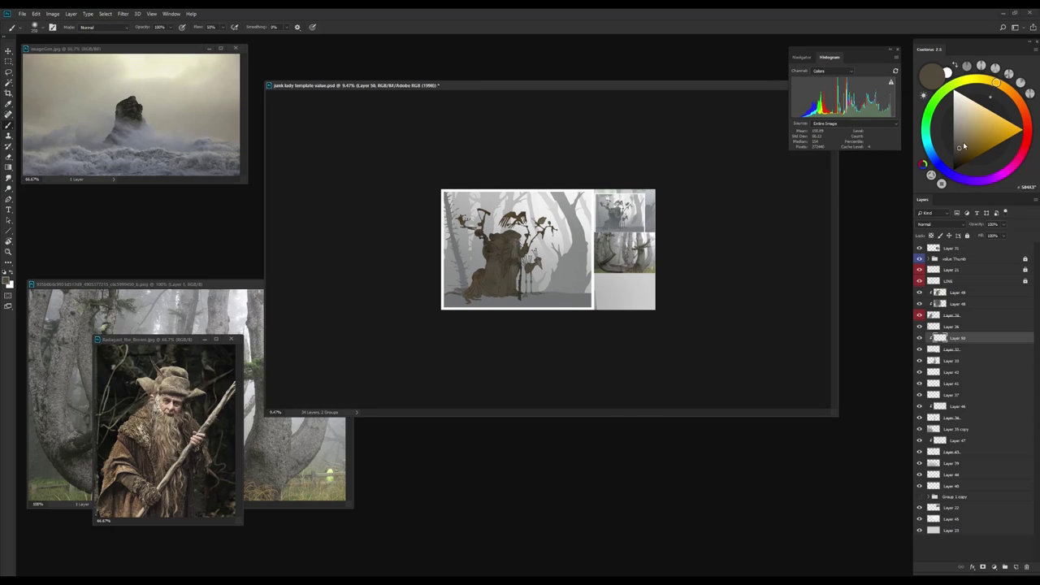
pyautogui.keyDown('alt'); pyautogui.click(531, 301); pyautogui.keyUp('alt')
pyautogui.moveTo(532, 302); pyautogui.dragTo(579, 301)
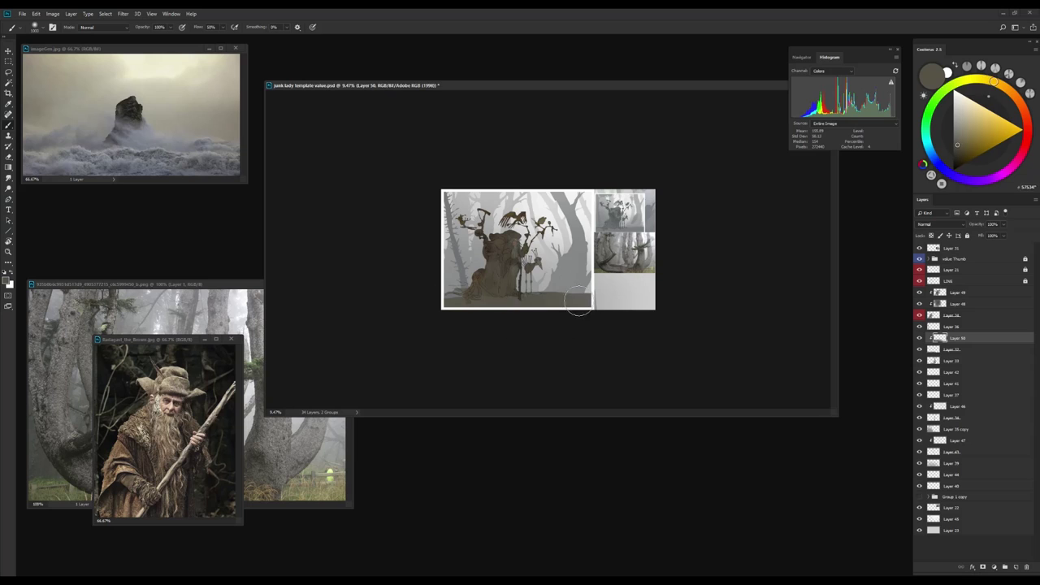
pyautogui.keyDown('alt'); pyautogui.click(528, 304); pyautogui.keyUp('alt')
pyautogui.keyDown('alt'); pyautogui.click(578, 302); pyautogui.keyUp('alt')
# Flip the canvas back and glaze the tentacled creature on the figure's colour layer with warm reddish brown
pyautogui.hotkey('ctrl', 'shift', 'h')
pyautogui.keyDown('ctrl'); pyautogui.click(628, 317); pyautogui.keyUp('ctrl')
pyautogui.keyDown('alt'); pyautogui.click(577, 273); pyautogui.keyUp('alt')
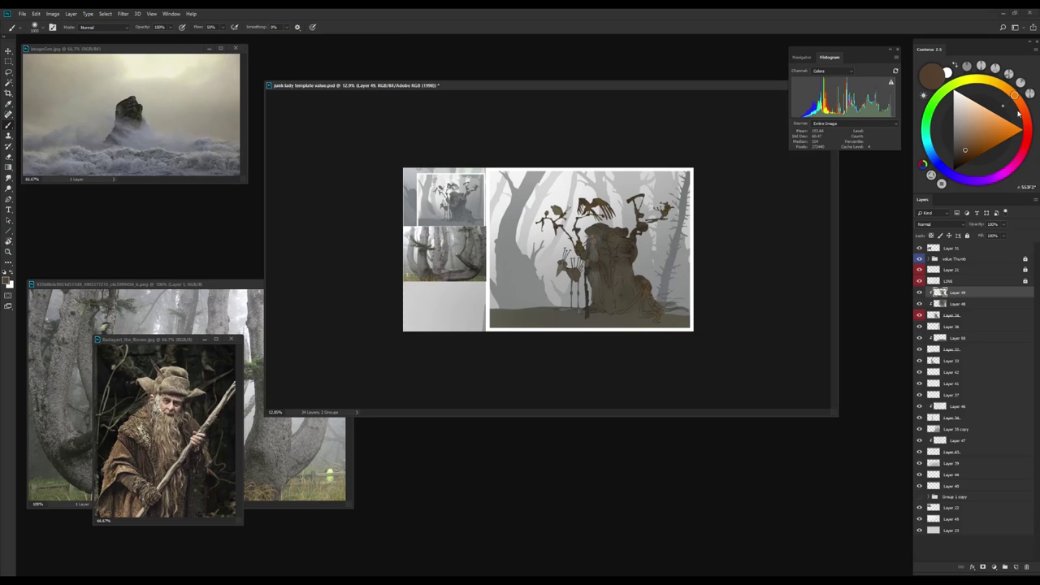
pyautogui.keyDown('alt'); pyautogui.click(574, 321); pyautogui.keyUp('alt')
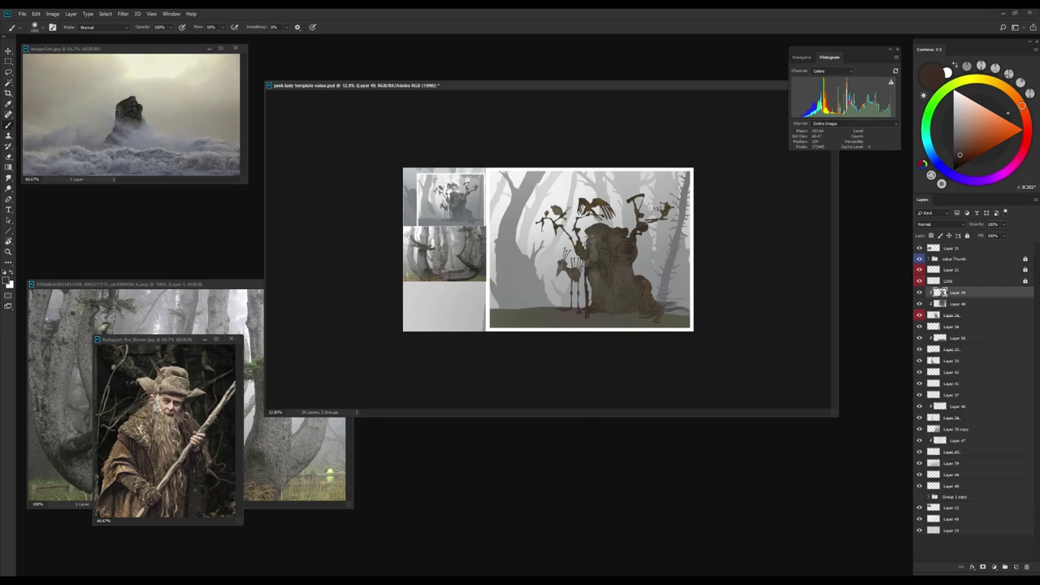
pyautogui.scroll(-2, 607, 388)
# Add a layer clipped to the large bare tree, brush on a sampled olive and set its blend mode to Color
pyautogui.press('v')
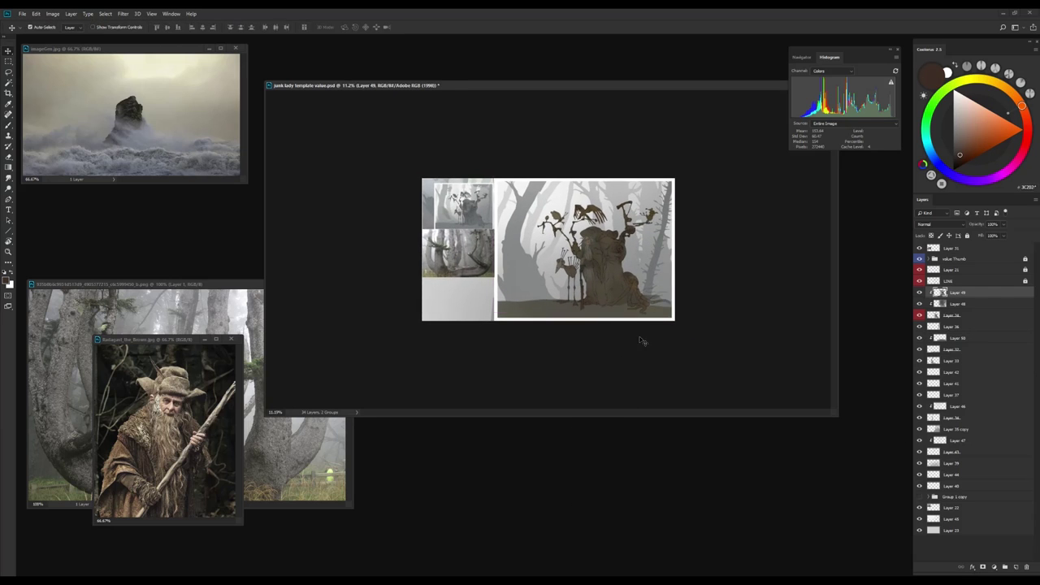
pyautogui.hotkey('ctrl', 'shift', 'alt', 'n')
pyautogui.press('b')
pyautogui.keyDown('alt'); pyautogui.click(539, 332); pyautogui.keyUp('alt')
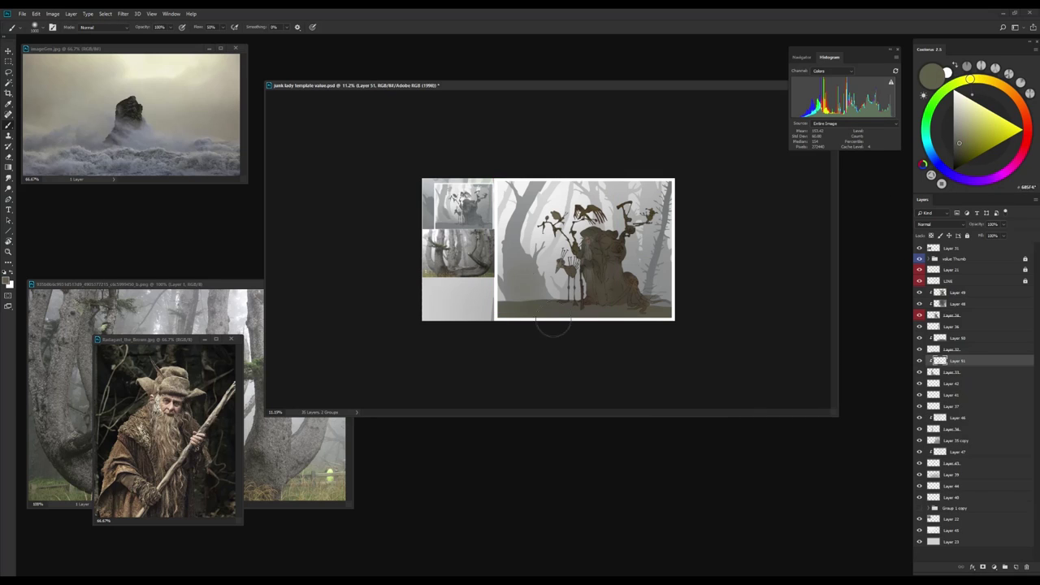
pyautogui.scroll(-1, 532, 274)
pyautogui.click(934, 224)
pyautogui.click(943, 416)
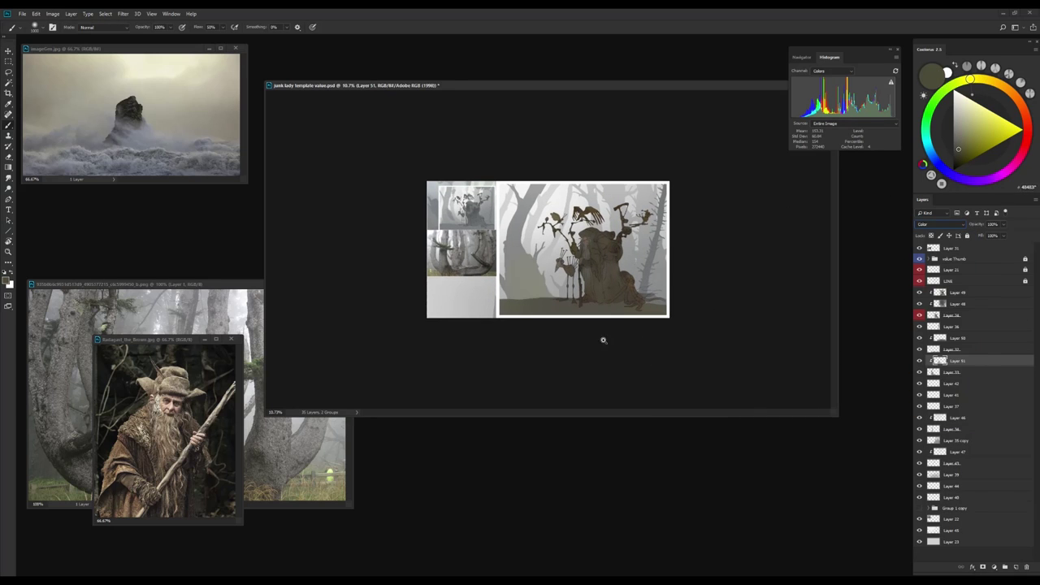
# Try a Hue/Saturation adjustment on the large bare tree's olive tint
pyautogui.scroll(-2, 604, 341)
pyautogui.hotkey('ctrl', 'u')
pyautogui.moveTo(825, 219); pyautogui.dragTo(807, 238)
pyautogui.moveTo(813, 218); pyautogui.dragTo(849, 218)
pyautogui.press('Return')
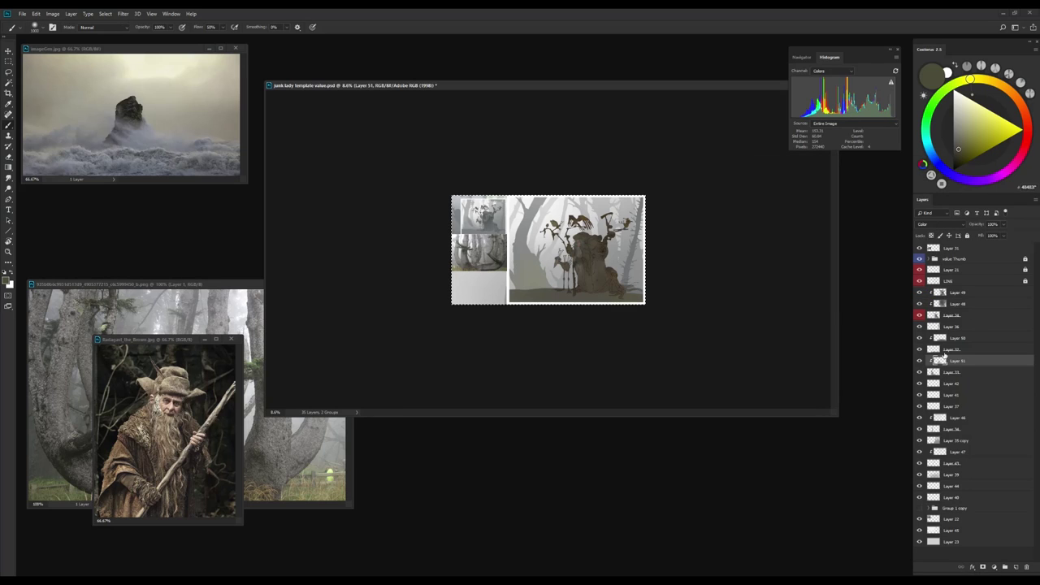
# Try light grey tints on the large bare tree, clear them and return the clipped layer's blend mode to Normal
pyautogui.keyDown('alt'); pyautogui.click(526, 283); pyautogui.keyUp('alt')
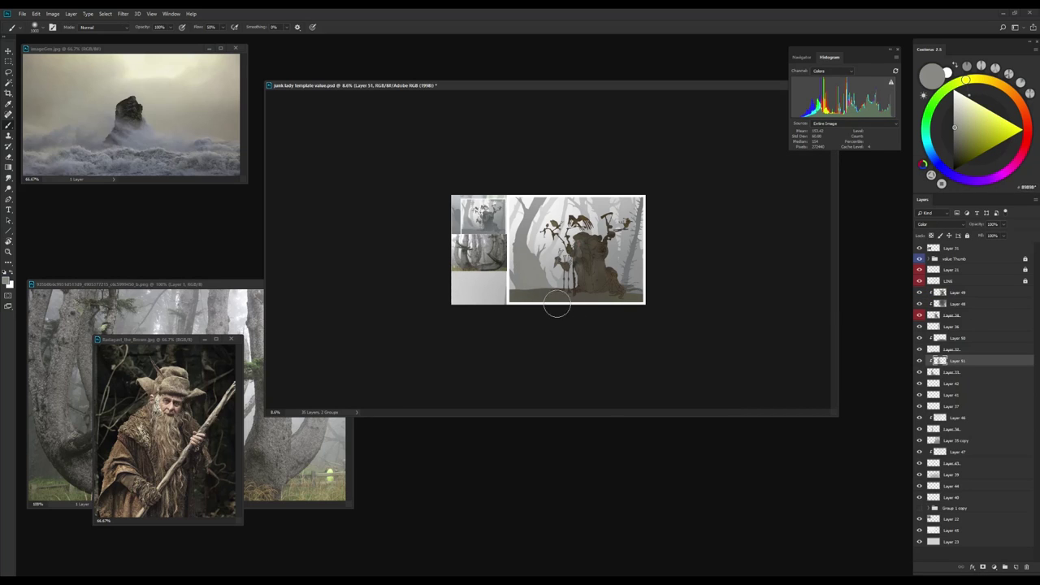
pyautogui.scroll(2, 556, 305)
pyautogui.keyDown('alt'); pyautogui.click(546, 172); pyautogui.keyUp('alt')
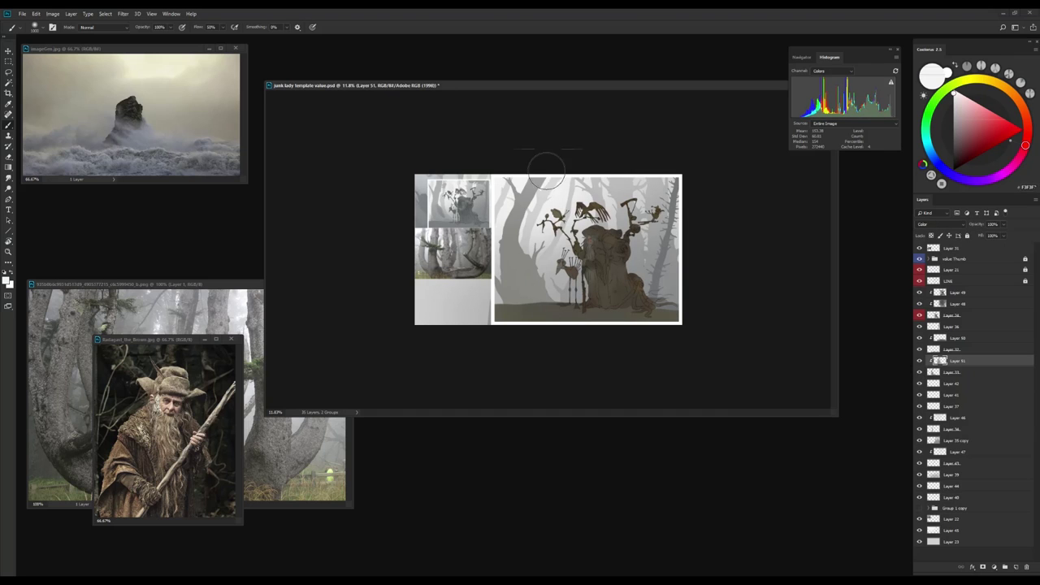
pyautogui.keyDown('alt'); pyautogui.click(559, 195); pyautogui.keyUp('alt')
pyautogui.scroll(-1, 493, 401)
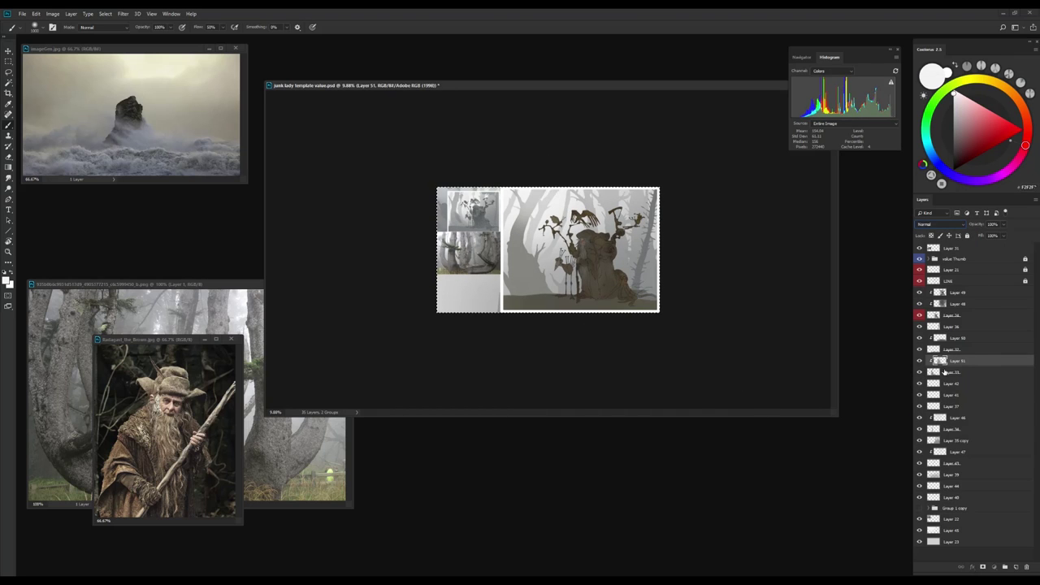
pyautogui.hotkey('ctrl', 'e')
pyautogui.hotkey('ctrl', 'z')
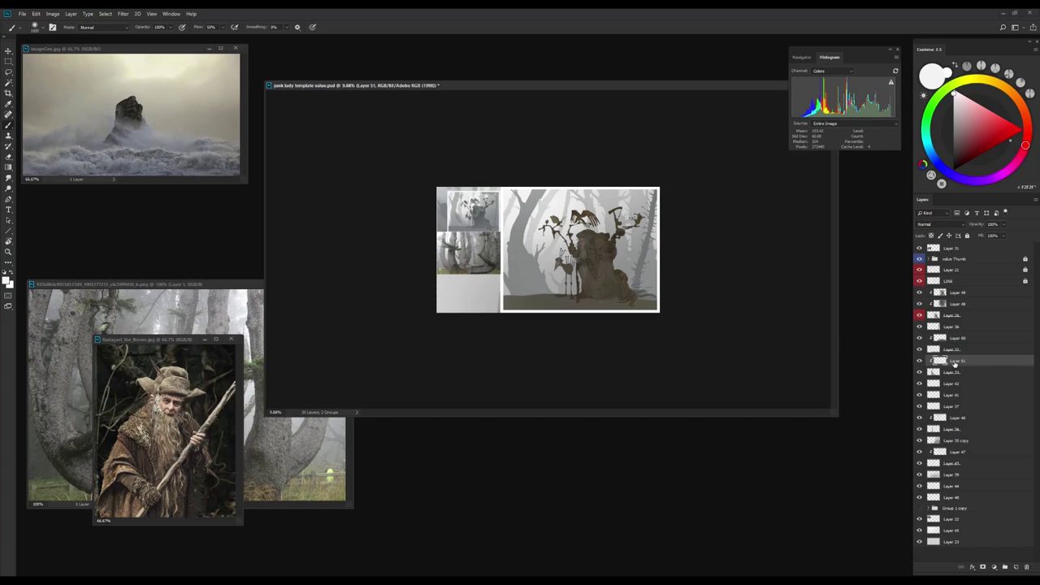
# Brush sampled neutral olive-greys over the large bare tree on its clipped layer and lower that layer's opacity to 32%
pyautogui.keyDown('alt'); pyautogui.click(551, 234); pyautogui.keyUp('alt')
pyautogui.keyDown('alt'); pyautogui.click(537, 282); pyautogui.keyUp('alt')
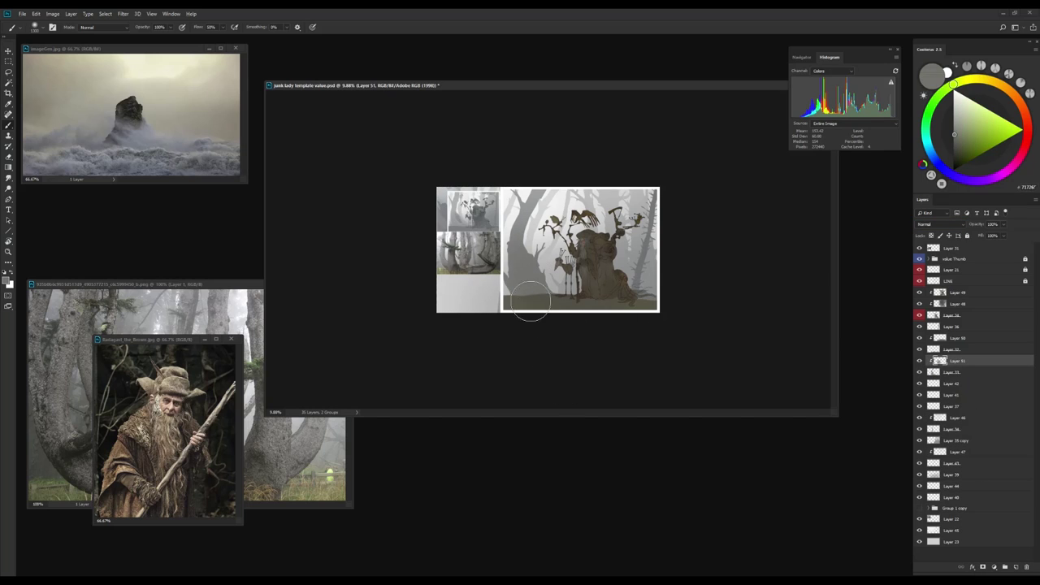
pyautogui.moveTo(536, 243); pyautogui.dragTo(524, 240)
pyautogui.scroll(1, 562, 297)
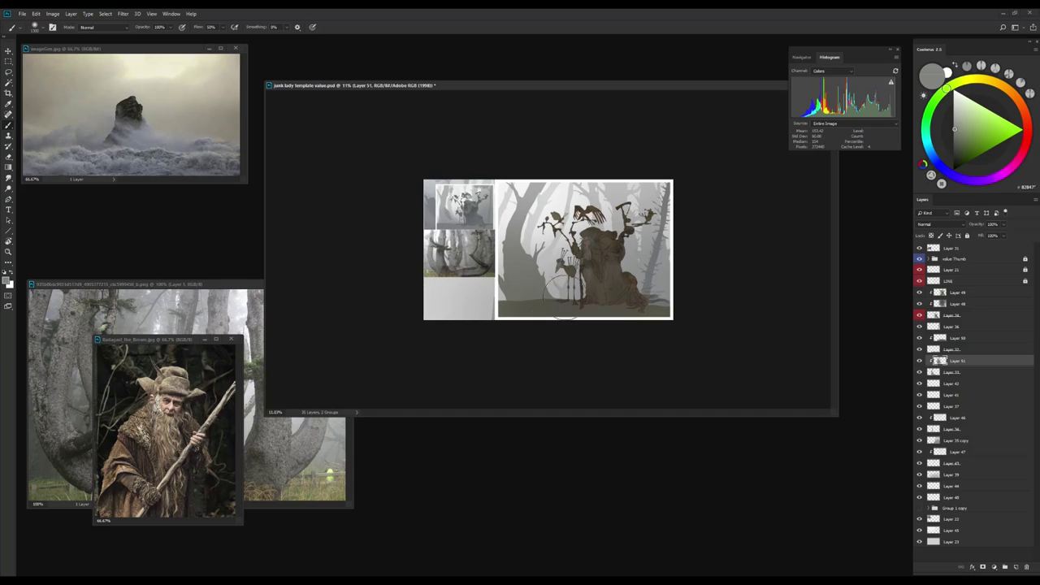
pyautogui.keyDown('alt'); pyautogui.click(546, 305); pyautogui.keyUp('alt')
pyautogui.scroll(-7, 546, 305)
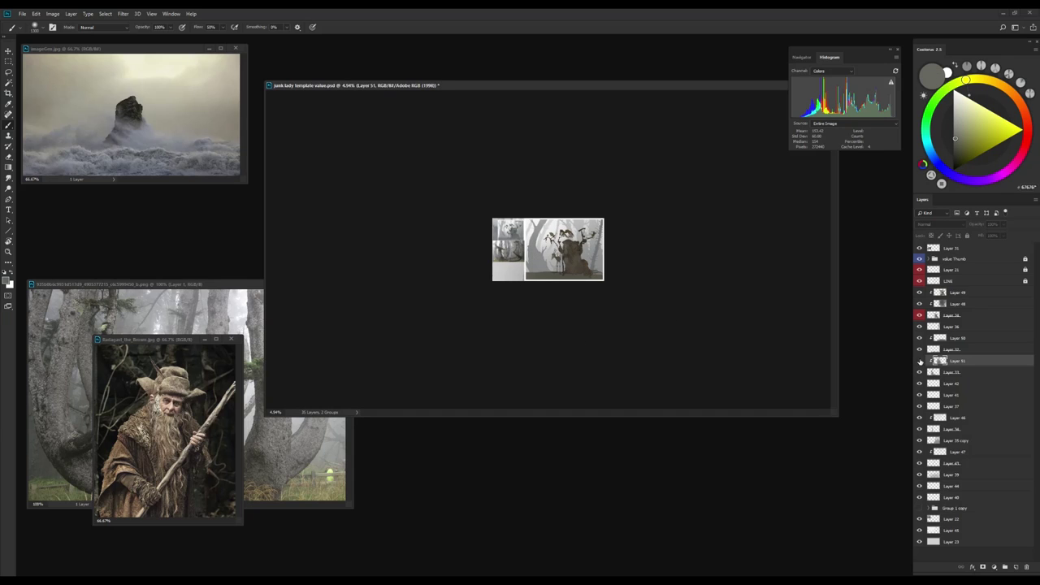
pyautogui.moveTo(1006, 232); pyautogui.dragTo(987, 235)
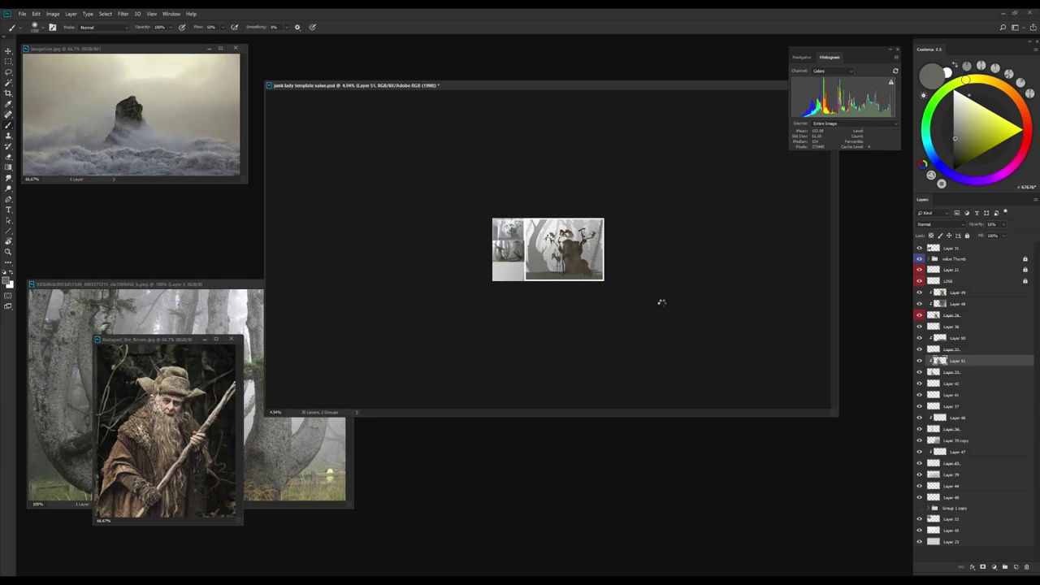
# Add a layer clipped to the spiky tree behind the character and brush it with a sampled neutral grey, flipping the canvas to check
pyautogui.scroll(2, 506, 239)
pyautogui.hotkey('ctrl', 'shift', 'alt', 'n')
pyautogui.keyDown('alt'); pyautogui.click(487, 268); pyautogui.keyUp('alt')
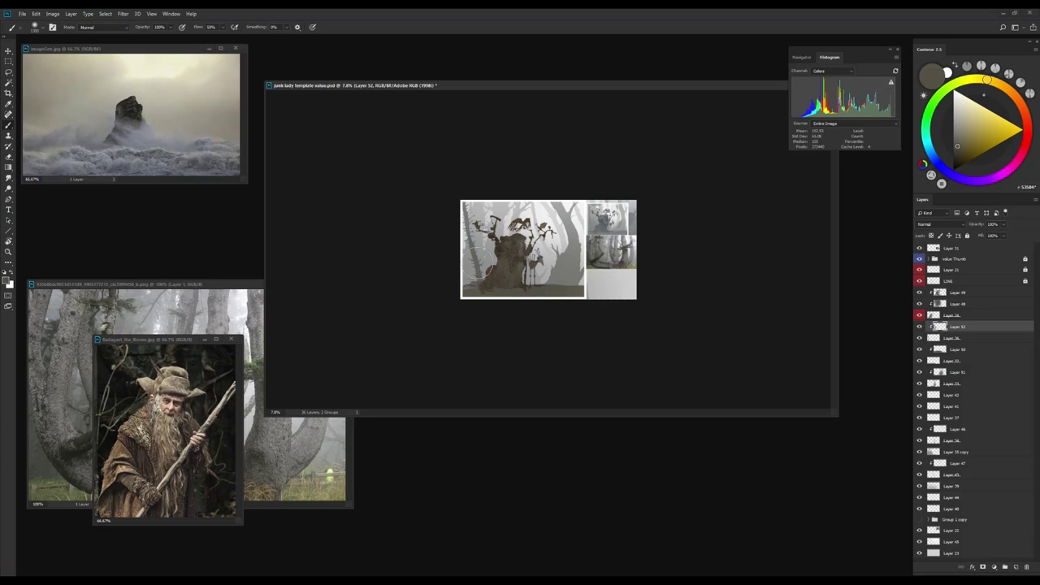
pyautogui.scroll(-1, 550, 248)
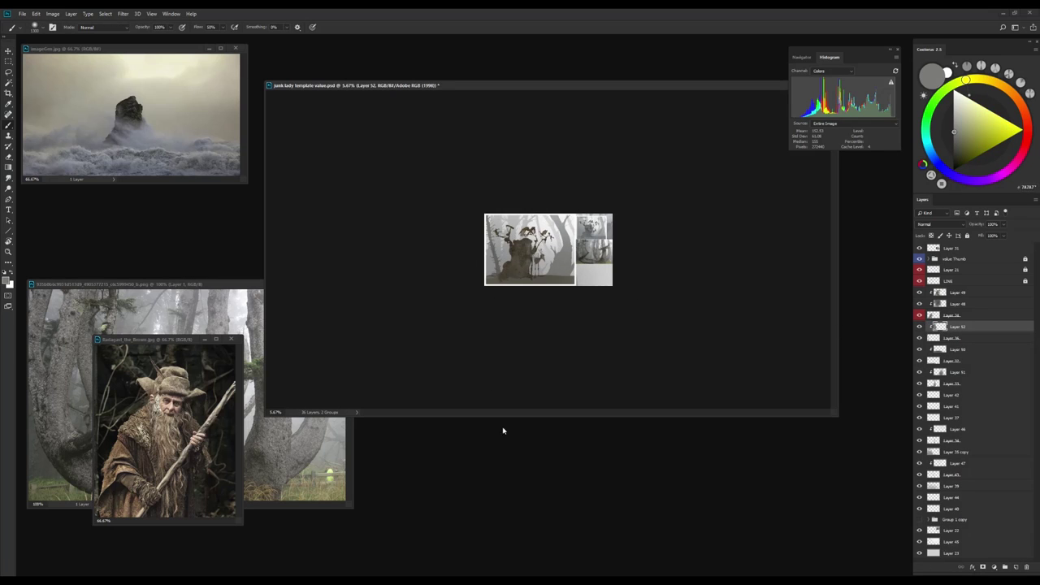
pyautogui.scroll(-1, 564, 401)
pyautogui.press('h')
pyautogui.scroll(2, 580, 308)
pyautogui.scroll(-1, 582, 350)
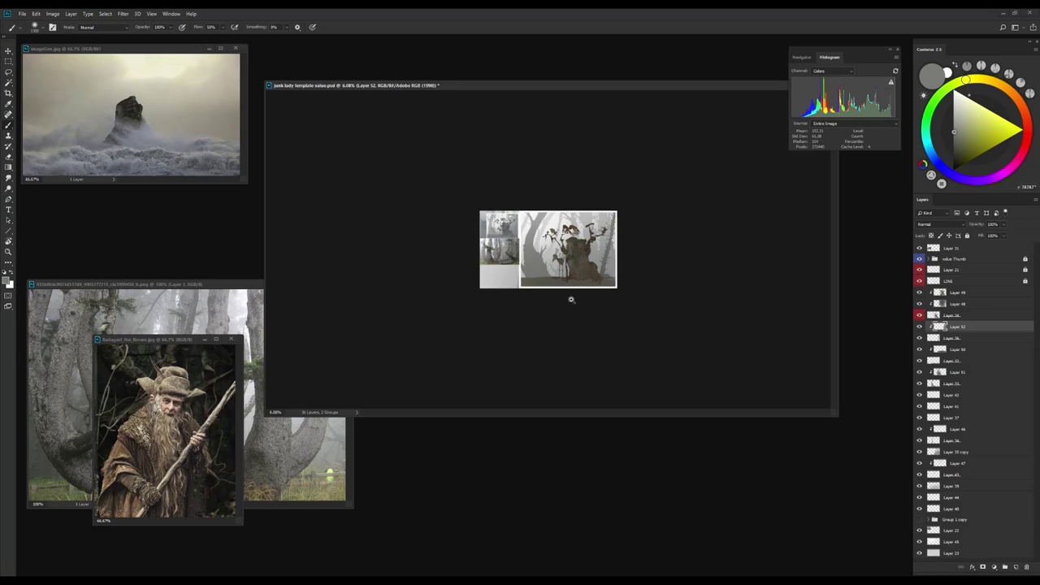
# Glaze the ground with a warmer dark brown on its clipped colour layer
pyautogui.scroll(2, 571, 299)
pyautogui.keyDown('alt'); pyautogui.click(532, 284); pyautogui.keyUp('alt')
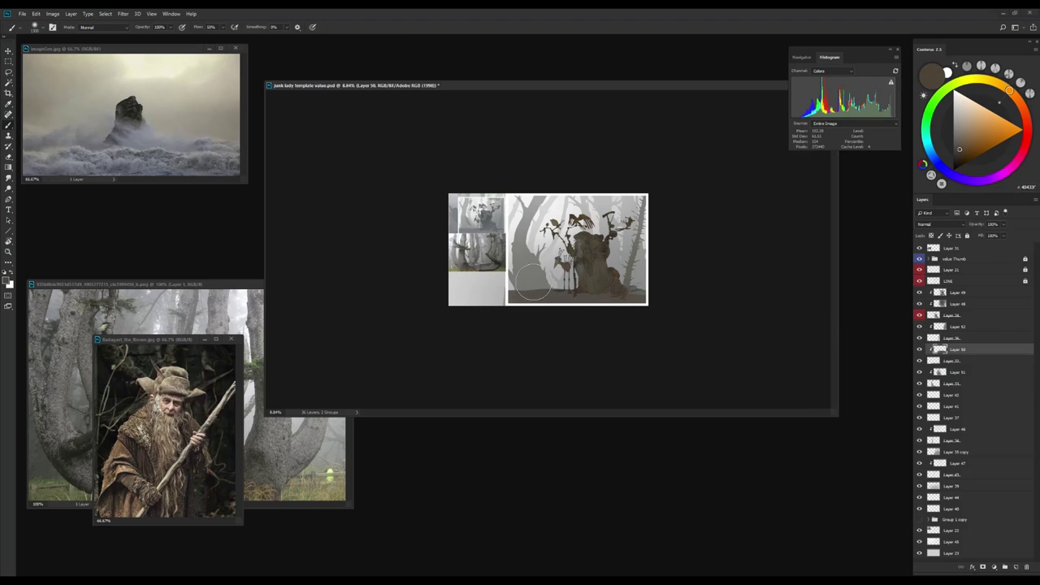
pyautogui.press('v')
pyautogui.moveTo(557, 418); pyautogui.dragTo(636, 291)
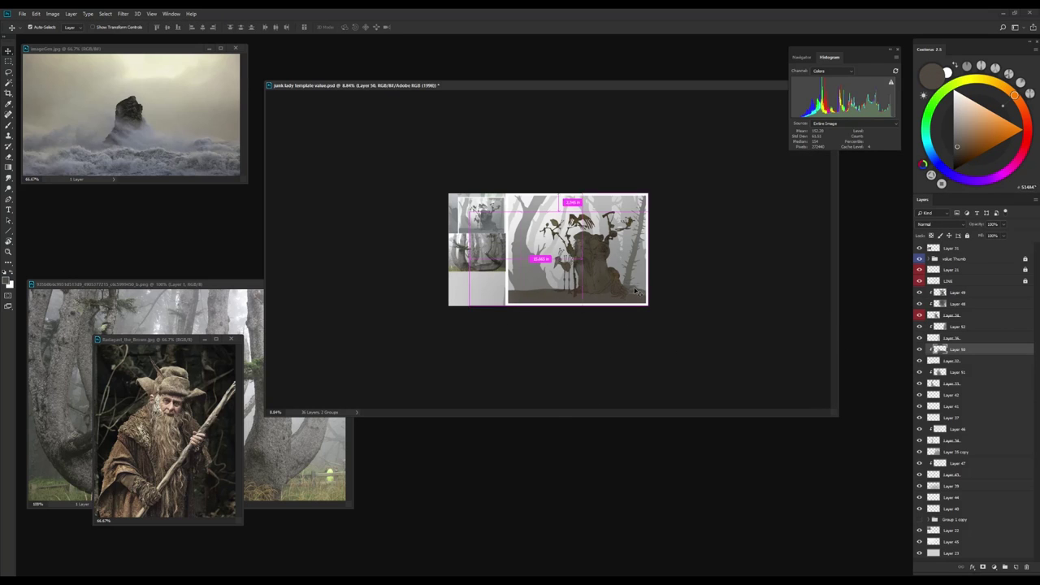
# Compare the spiky tree with its clipped grey tint layer hidden and shown
pyautogui.click(943, 292)
pyautogui.scroll(6, 566, 262)
pyautogui.click(950, 326)
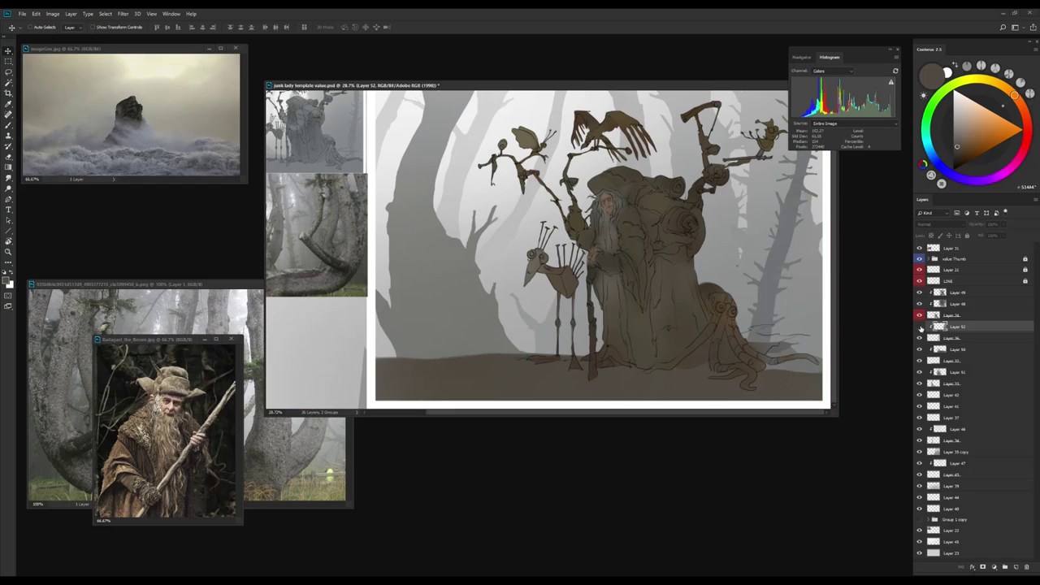
pyautogui.hotkey('ctrl', 'e')
pyautogui.hotkey('ctrl', 'z')
pyautogui.scroll(-6, 683, 339)
pyautogui.press('b')
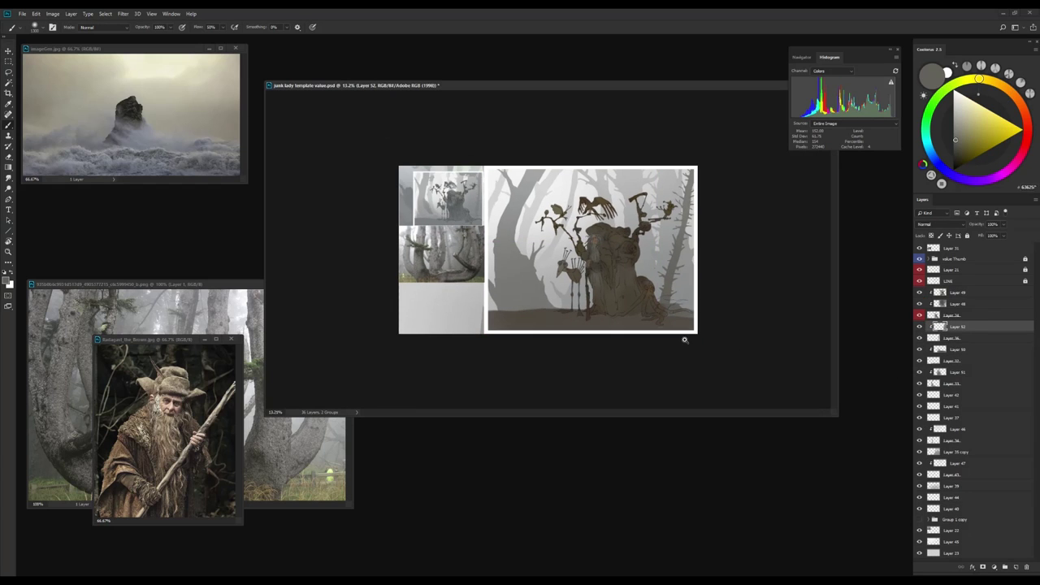
# Flip the canvas and adjust the hue and saturation of the large bare tree's clipped tint layer
pyautogui.press('h')
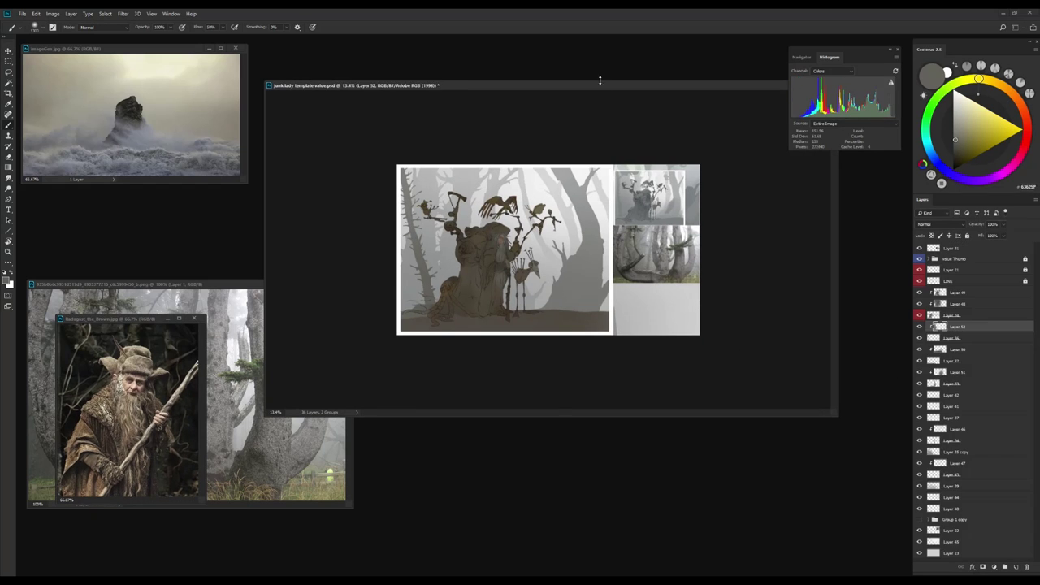
pyautogui.scroll(-1, 544, 395)
pyautogui.press(']')
pyautogui.press(']')
pyautogui.scroll(2, 542, 362)
pyautogui.keyDown('ctrl'); pyautogui.click(583, 299); pyautogui.keyUp('ctrl')
pyautogui.scroll(-2, 584, 299)
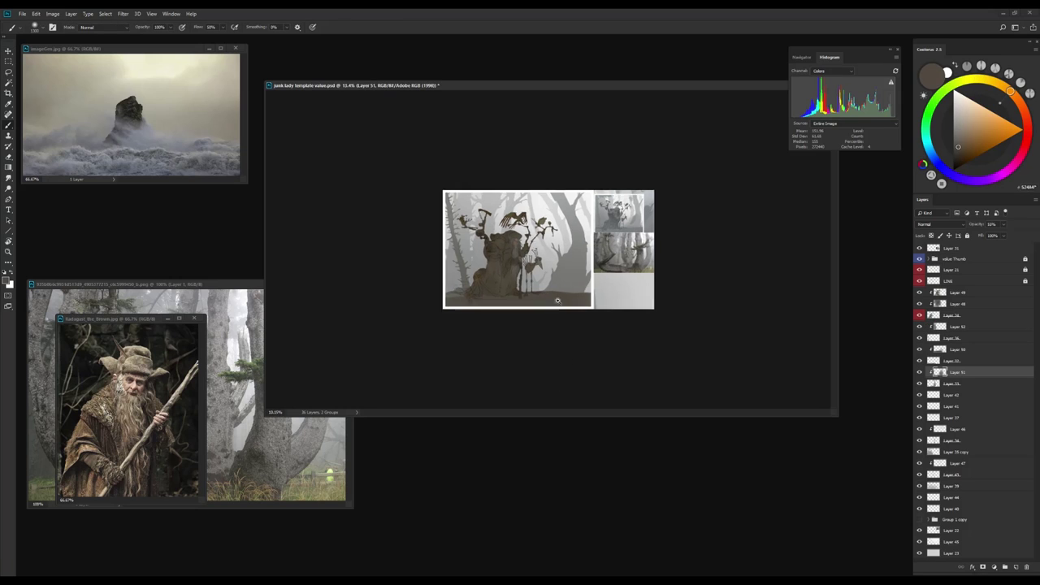
pyautogui.hotkey('ctrl', 'u')
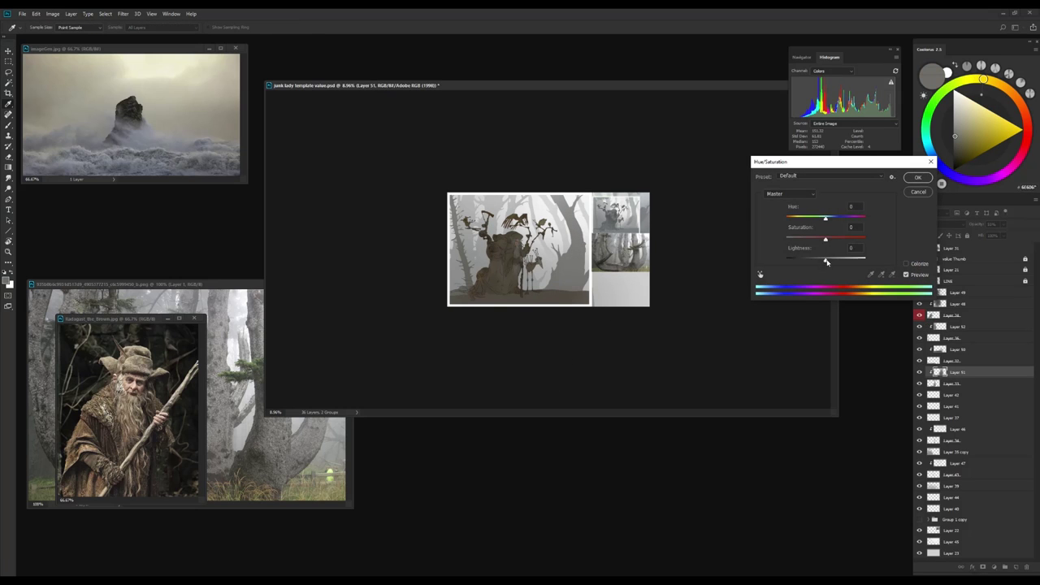
pyautogui.press('Return')
# Shift the hue to -21 and lower the saturation of Layer 47, the clipped tint on the distant trees
pyautogui.keyDown('ctrl'); pyautogui.click(641, 390); pyautogui.keyUp('ctrl')
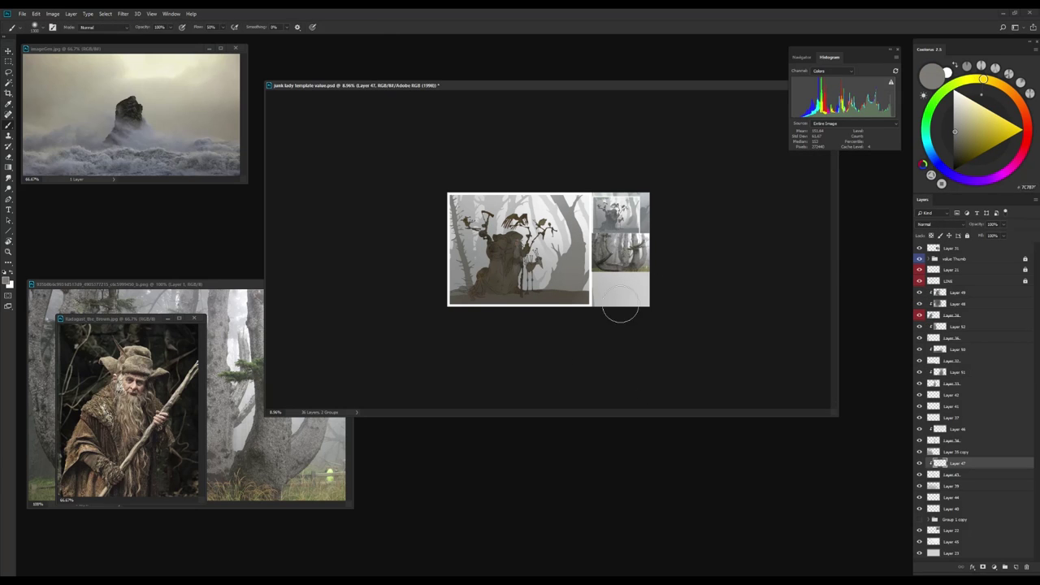
pyautogui.moveTo(959, 148)
pyautogui.mouseDown()
pyautogui.moveTo(950, 120)
pyautogui.moveTo(970, 86)
pyautogui.mouseUp()
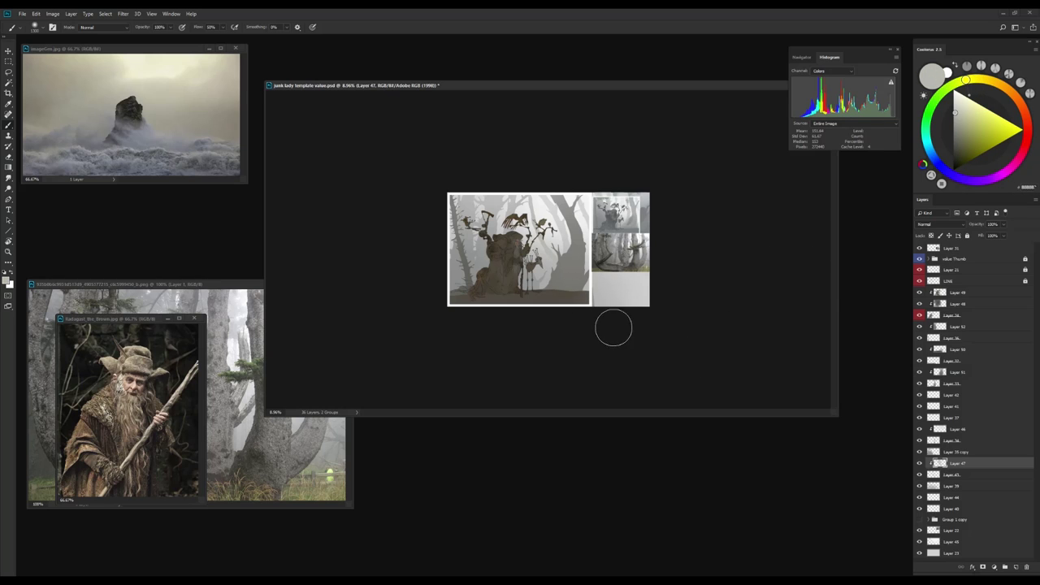
pyautogui.hotkey('ctrl', 'u')
pyautogui.moveTo(848, 221); pyautogui.dragTo(845, 219)
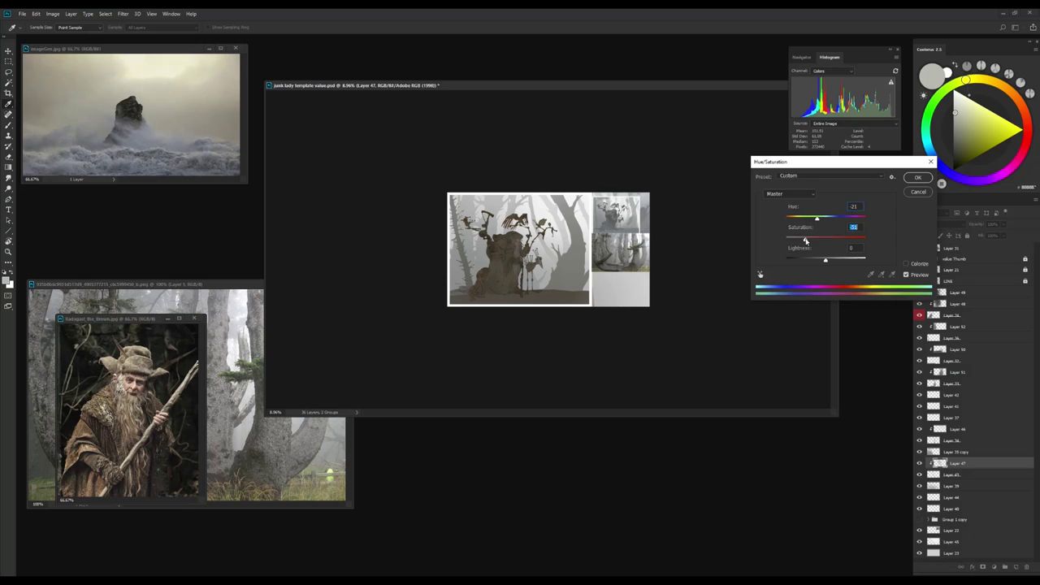
pyautogui.press('Return')
# Brush sampled pale neutral greys over the background trees on their clipped Layer 46
pyautogui.press('b')
pyautogui.keyDown('alt'); pyautogui.click(540, 260); pyautogui.keyUp('alt')
pyautogui.keyDown('ctrl'); pyautogui.click(550, 325); pyautogui.keyUp('ctrl')
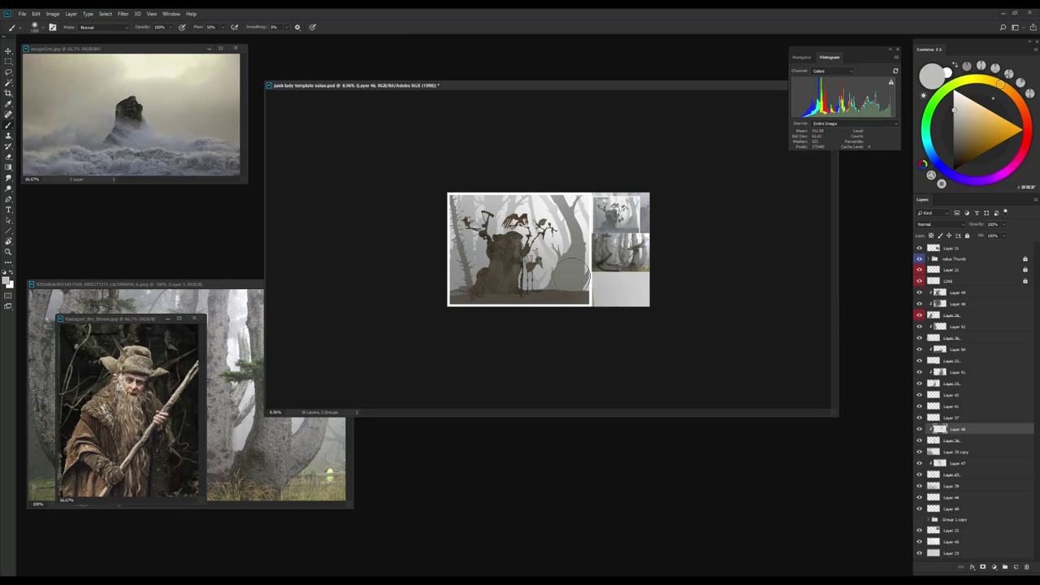
pyautogui.keyDown('alt'); pyautogui.click(569, 228); pyautogui.keyUp('alt')
pyautogui.press('v')
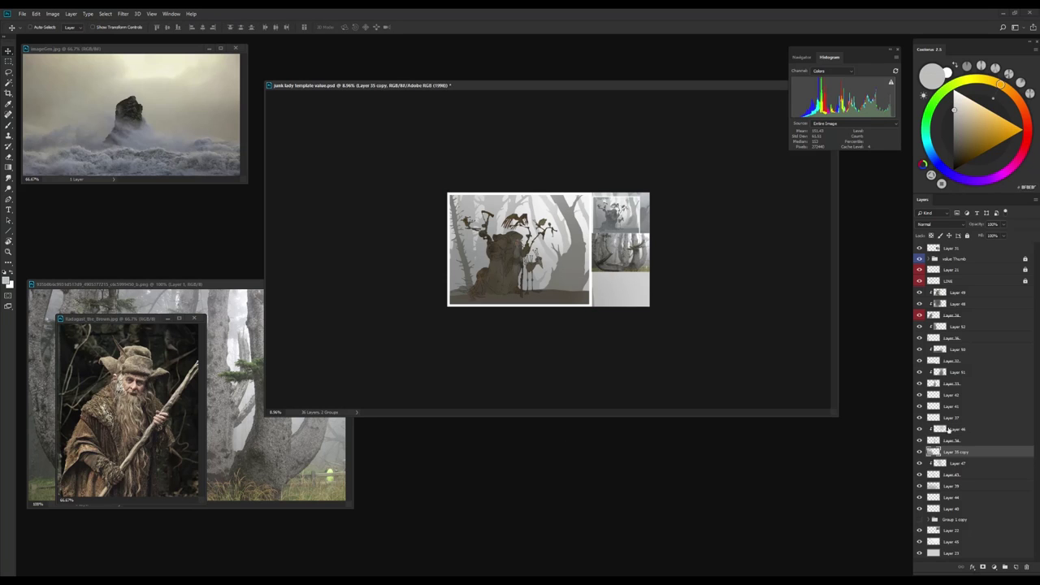
pyautogui.press('b')
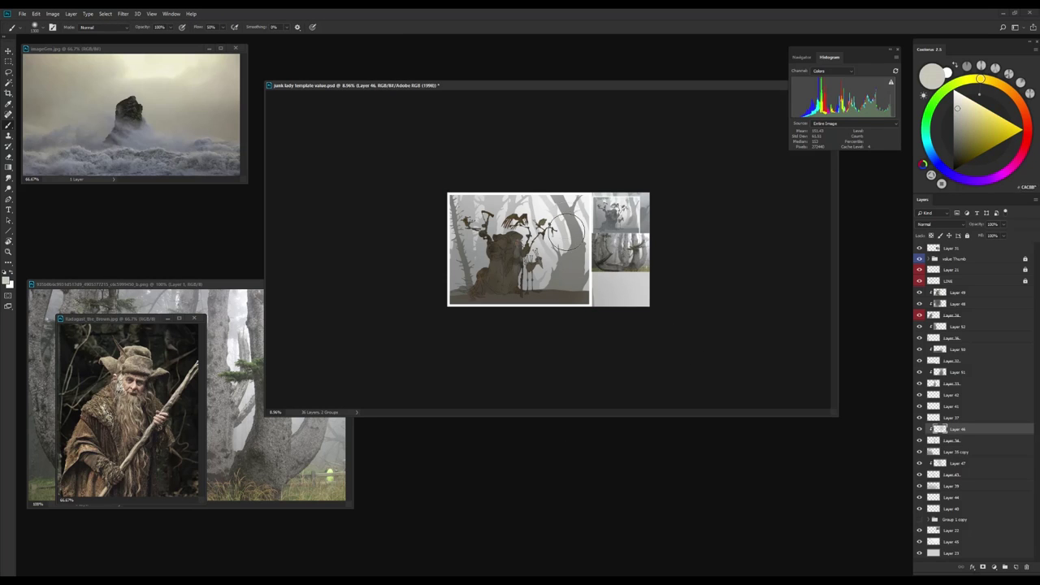
pyautogui.keyDown('alt'); pyautogui.click(559, 236); pyautogui.keyUp('alt')
pyautogui.keyDown('alt'); pyautogui.click(564, 240); pyautogui.keyUp('alt')
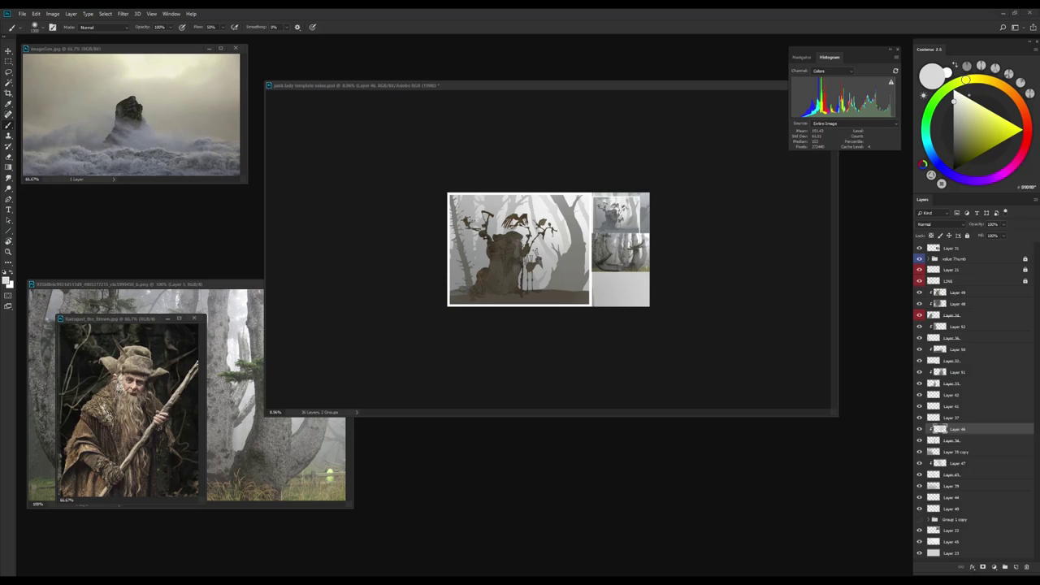
pyautogui.scroll(2, 575, 286)
# Adjust the saturation of the clipped colour layers on the large bare tree and the background trees
pyautogui.hotkey('ctrl', 'u')
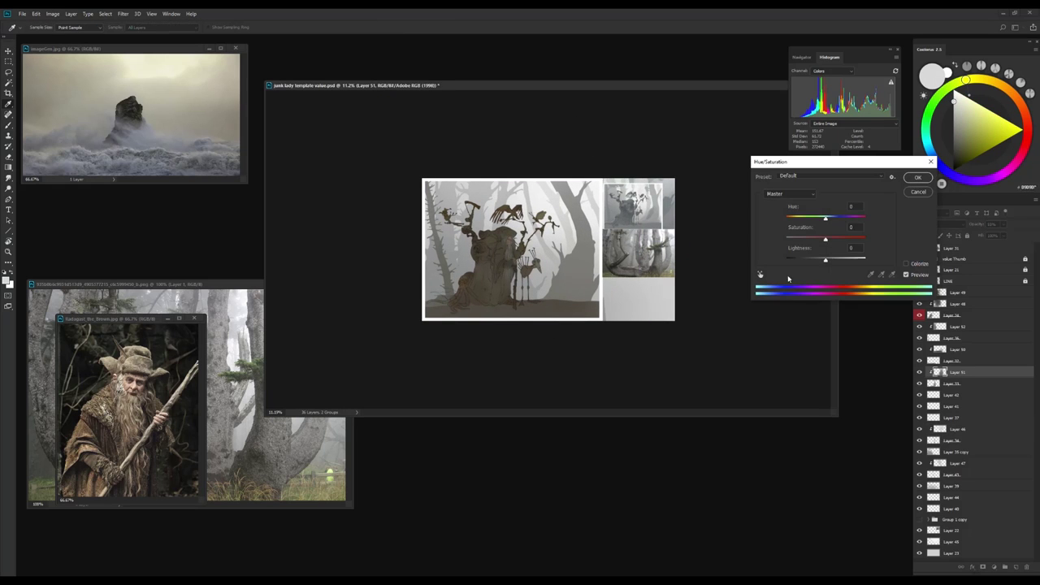
pyautogui.moveTo(812, 243)
pyautogui.mouseDown()
pyautogui.moveTo(803, 243)
pyautogui.moveTo(833, 243)
pyautogui.mouseUp()
pyautogui.press('Return')
pyautogui.hotkey('ctrl', 'alt', 'u')
pyautogui.press('Return')
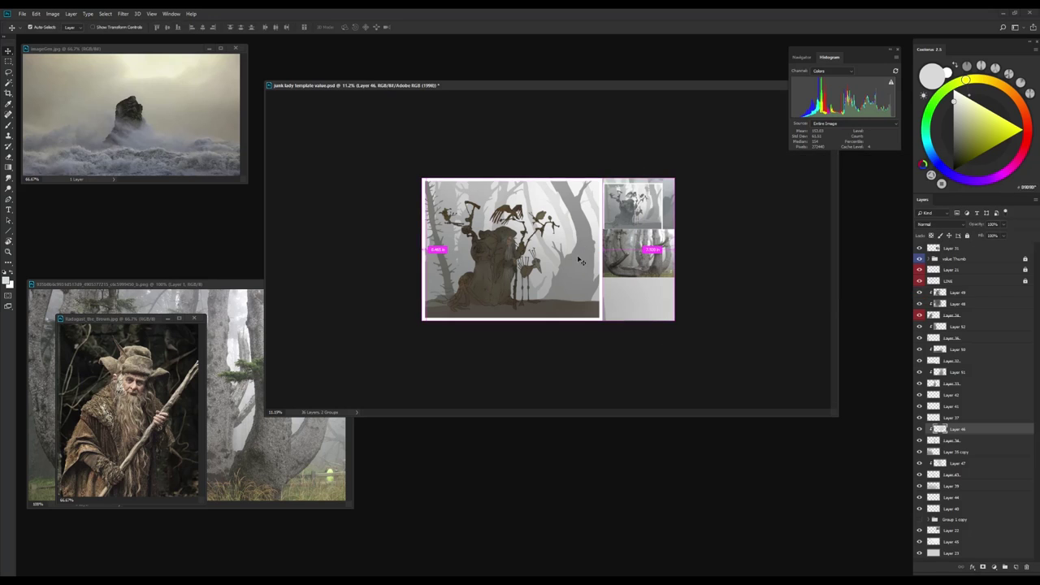
pyautogui.hotkey('ctrl', 'alt', 'u')
pyautogui.press('Return')
pyautogui.hotkey('ctrl', 'alt', 'u')
pyautogui.press('Return')
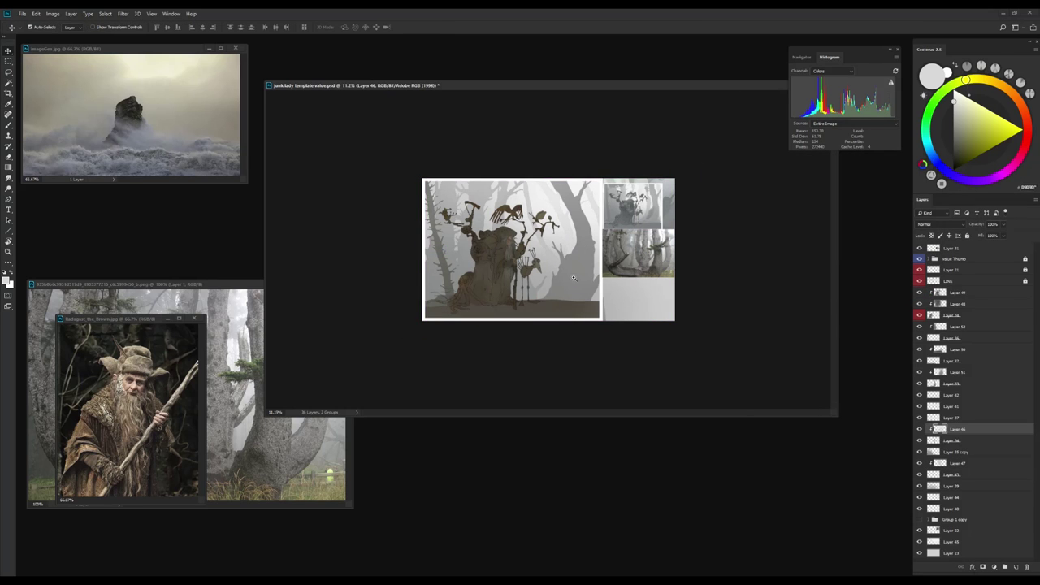
# Add a new layer clipped to Layer 35 copy and brush its background trees with a sampled grey
pyautogui.scroll(-2, 601, 351)
pyautogui.scroll(1, 601, 357)
pyautogui.click(922, 451)
pyautogui.hotkey('ctrl', 'shift', 'alt', 'n')
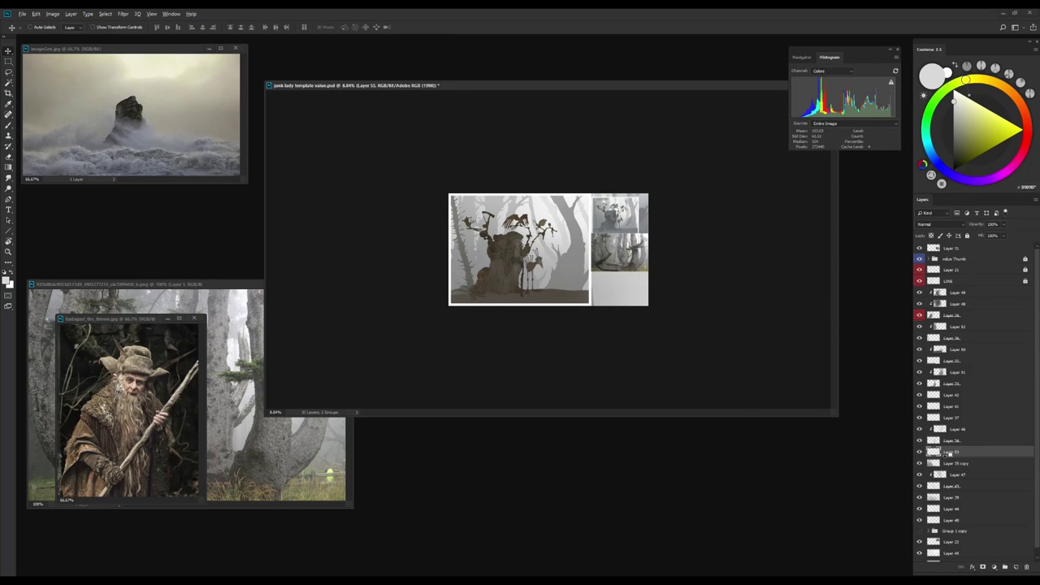
pyautogui.press('b')
pyautogui.keyDown('alt'); pyautogui.click(488, 255); pyautogui.keyUp('alt')
pyautogui.moveTo(487, 255); pyautogui.dragTo(499, 274)
# Fine-tune the grey tint on the new clipped background layer with Hue/Saturation
pyautogui.hotkey('ctrl', 'alt', 'u')
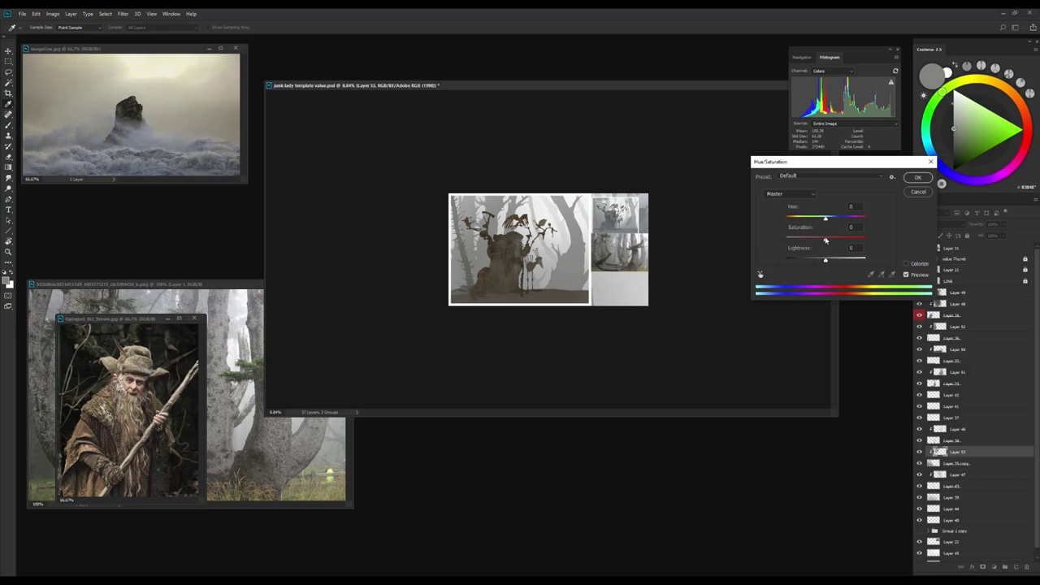
pyautogui.press('Up')
pyautogui.press('Up')
pyautogui.press('Up')
pyautogui.press('Return')
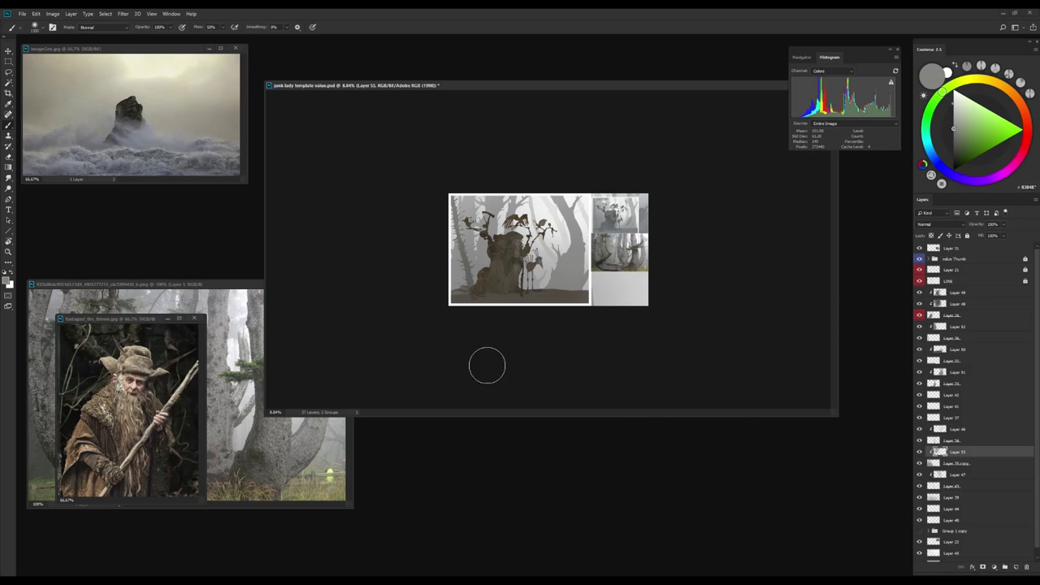
# Brush lighter sampled greys over the background trees on the new clipped layer
pyautogui.keyDown('alt'); pyautogui.click(462, 281); pyautogui.keyUp('alt')
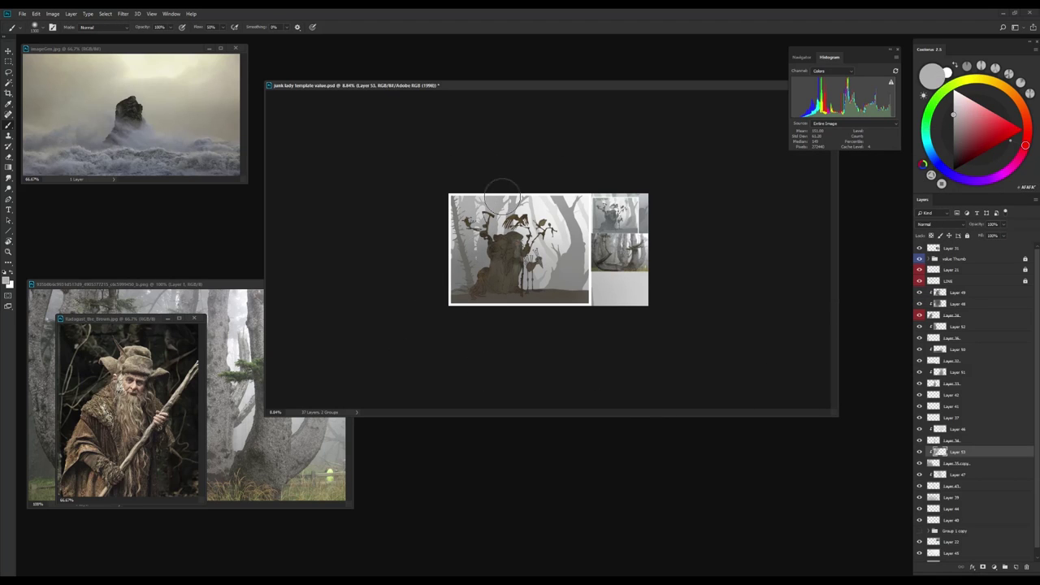
pyautogui.keyDown('alt'); pyautogui.click(502, 196); pyautogui.keyUp('alt')
pyautogui.scroll(-1, 525, 325)
pyautogui.keyDown('alt'); pyautogui.click(558, 211); pyautogui.keyUp('alt')
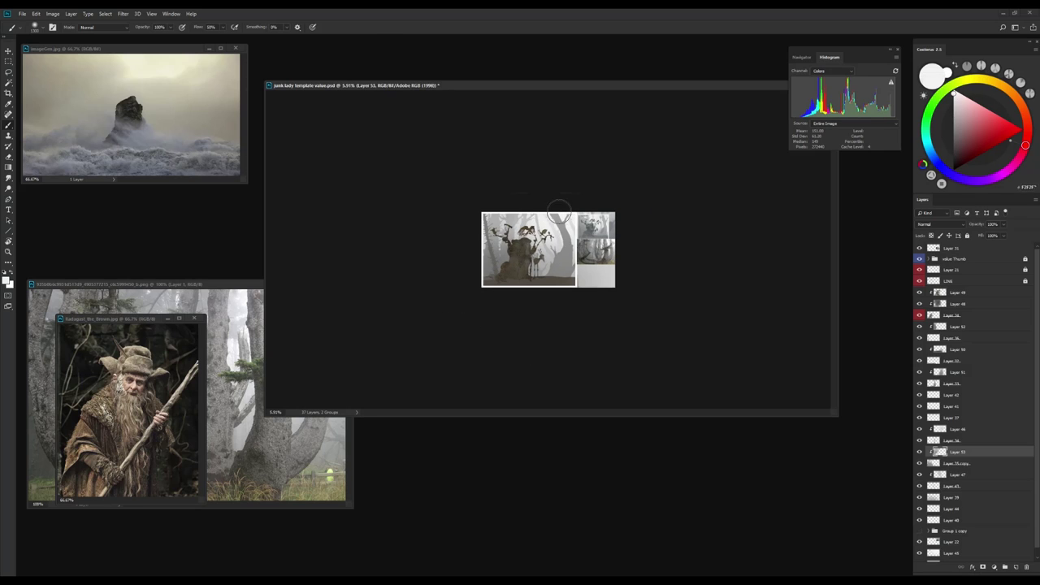
# Raise the opacity of the large bare tree's clipped tint layer to about 64%, flipping the canvas to check
pyautogui.keyDown('ctrl'); pyautogui.click(552, 221); pyautogui.keyUp('ctrl')
pyautogui.scroll(-2, 570, 253)
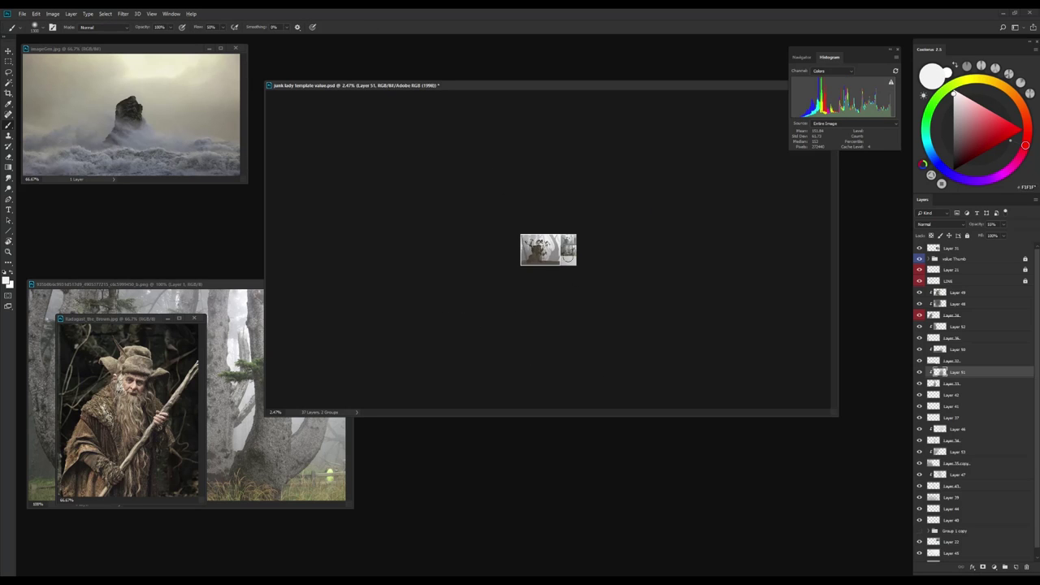
pyautogui.press('h')
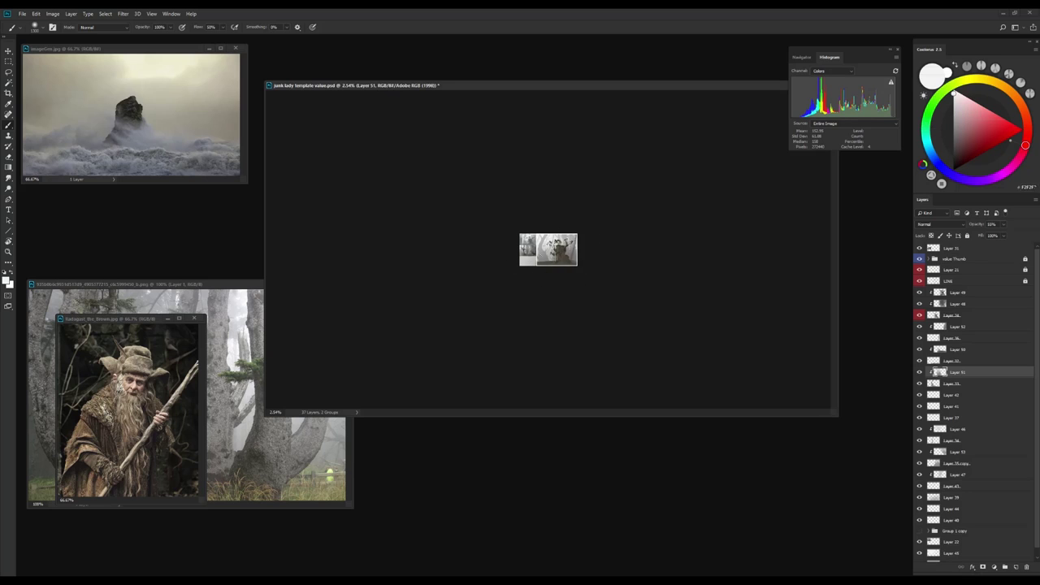
pyautogui.scroll(2, 571, 265)
pyautogui.press('v')
pyautogui.moveTo(568, 264); pyautogui.dragTo(562, 265)
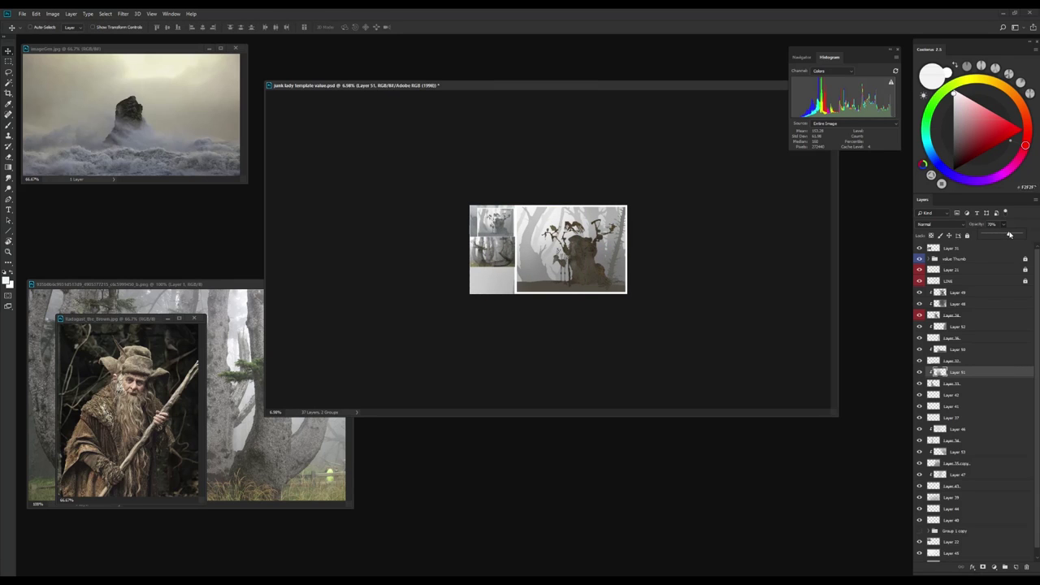
pyautogui.rightClick(533, 194)
pyautogui.click(569, 451)
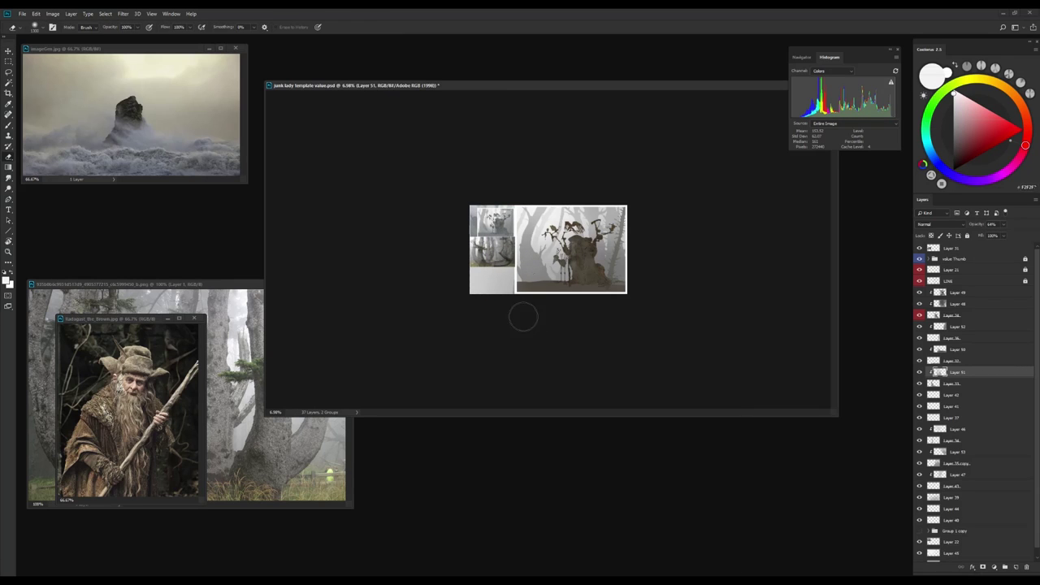
# Glaze sampled browns and greys over the background and large bare tree on their clipped layers
pyautogui.scroll(1, 566, 379)
pyautogui.press('b')
pyautogui.keyDown('alt'); pyautogui.click(538, 267); pyautogui.keyUp('alt')
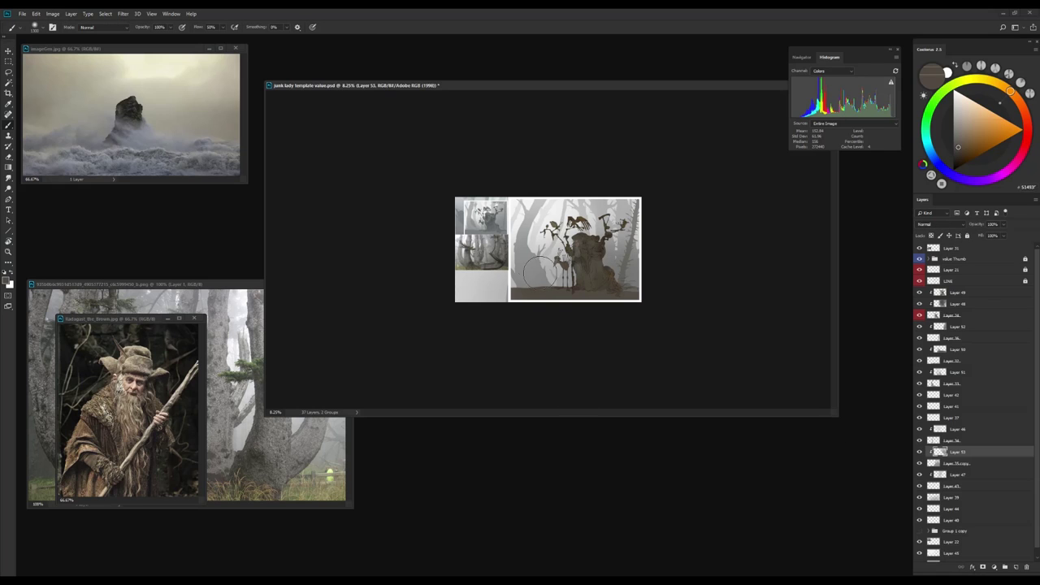
pyautogui.keyDown('alt'); pyautogui.click(532, 241); pyautogui.keyUp('alt')
pyautogui.keyDown('ctrl'); pyautogui.click(534, 301); pyautogui.keyUp('ctrl')
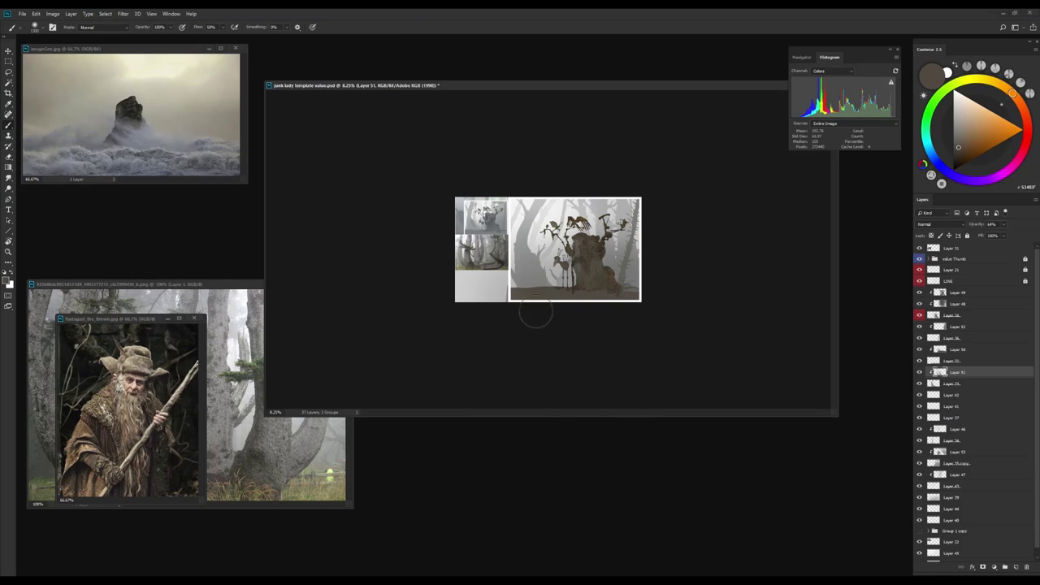
pyautogui.keyDown('alt'); pyautogui.click(604, 295); pyautogui.keyUp('alt')
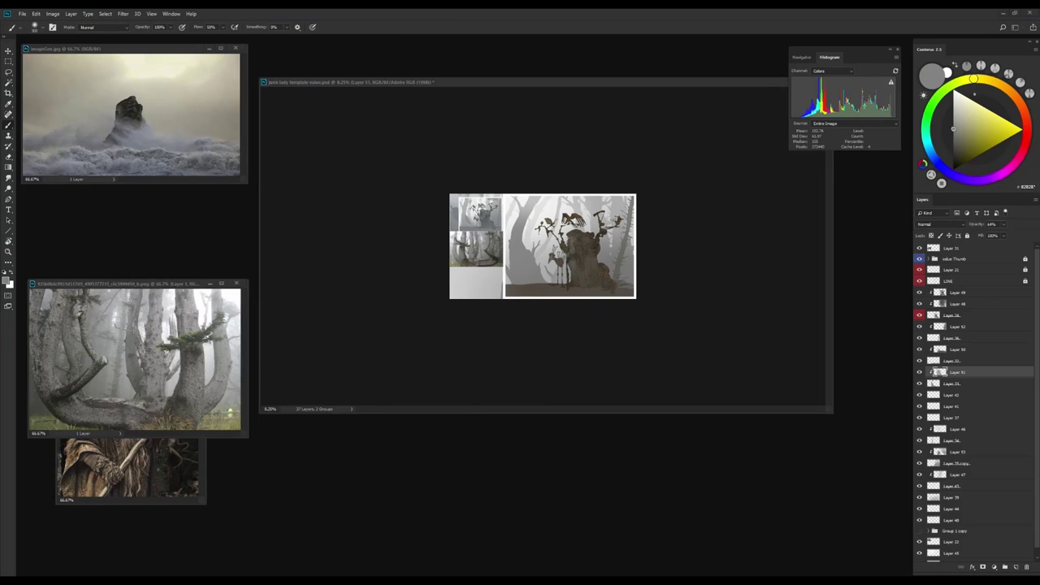
# Merge the character's upper clipped colour layer, Layer 49, into the clipped layer beneath it
pyautogui.scroll(2, 592, 327)
pyautogui.press('v')
pyautogui.click(489, 286)
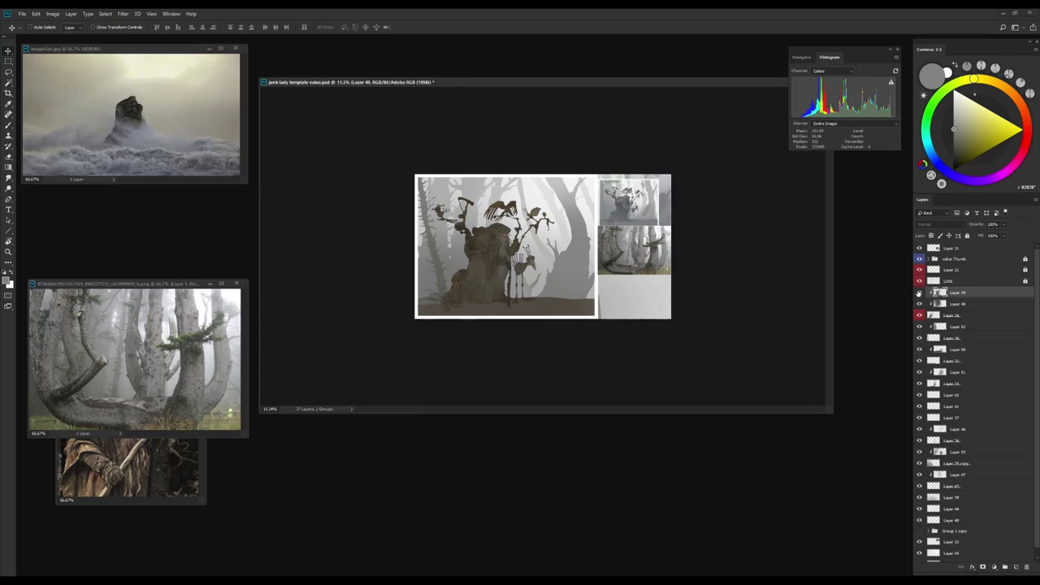
pyautogui.hotkey('ctrl', 'e')
# Mute the local colours on the clipped layers with a Hue/Saturation adjustment
pyautogui.scroll(-5, 619, 304)
pyautogui.hotkey('ctrl', 'u')
pyautogui.moveTo(826, 260); pyautogui.dragTo(820, 242)
pyautogui.press('Return')
pyautogui.hotkey('ctrl', 'u')
pyautogui.press('Escape')
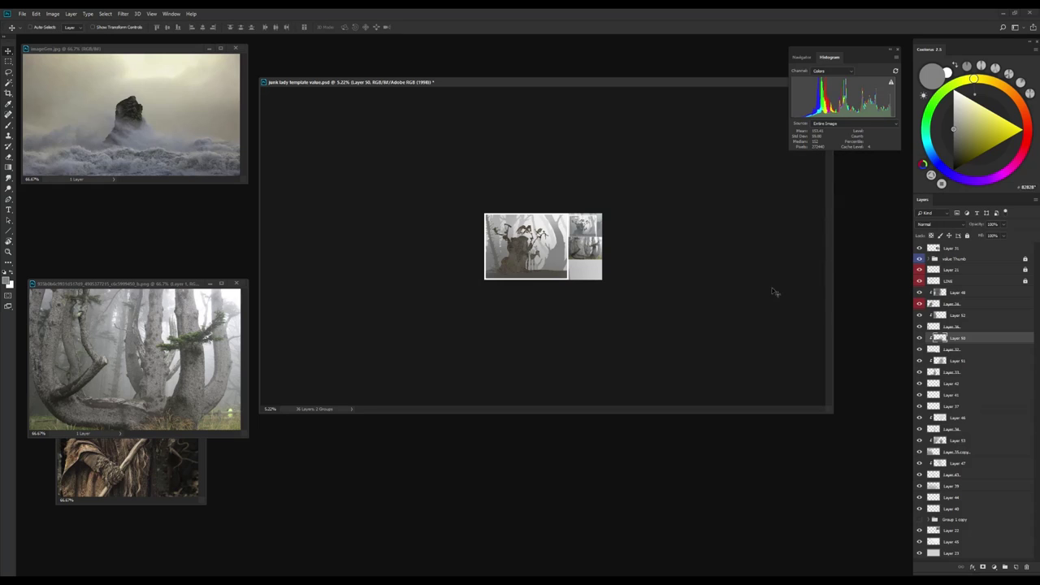
# Compare the whole painting with and without the spiky tree's clipped tint, and examine the ground layer
pyautogui.scroll(2, 550, 341)
pyautogui.scroll(1, 550, 342)
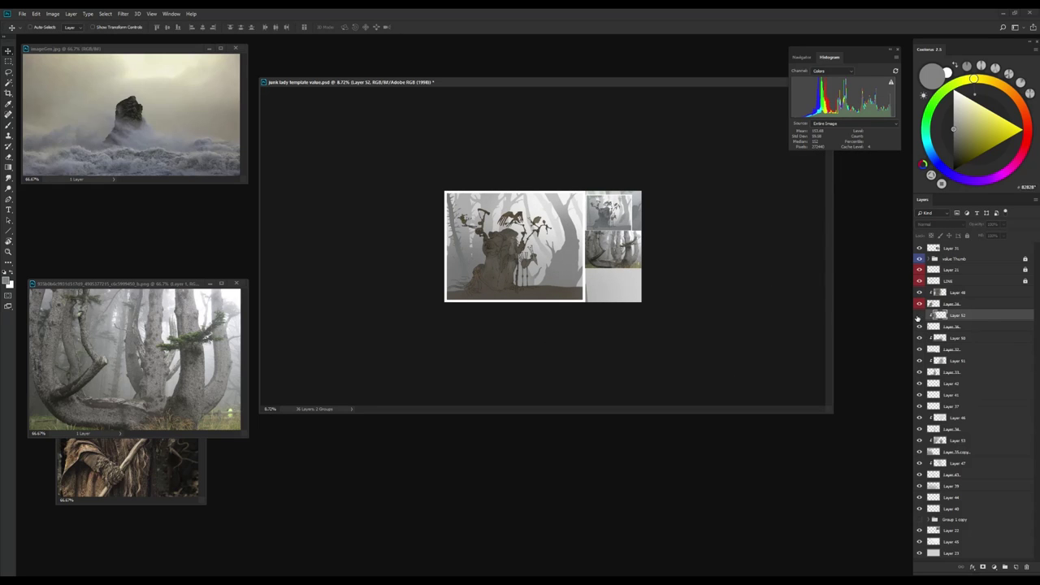
pyautogui.scroll(2, 543, 247)
pyautogui.keyDown('alt'); pyautogui.click(919, 348); pyautogui.keyUp('alt')
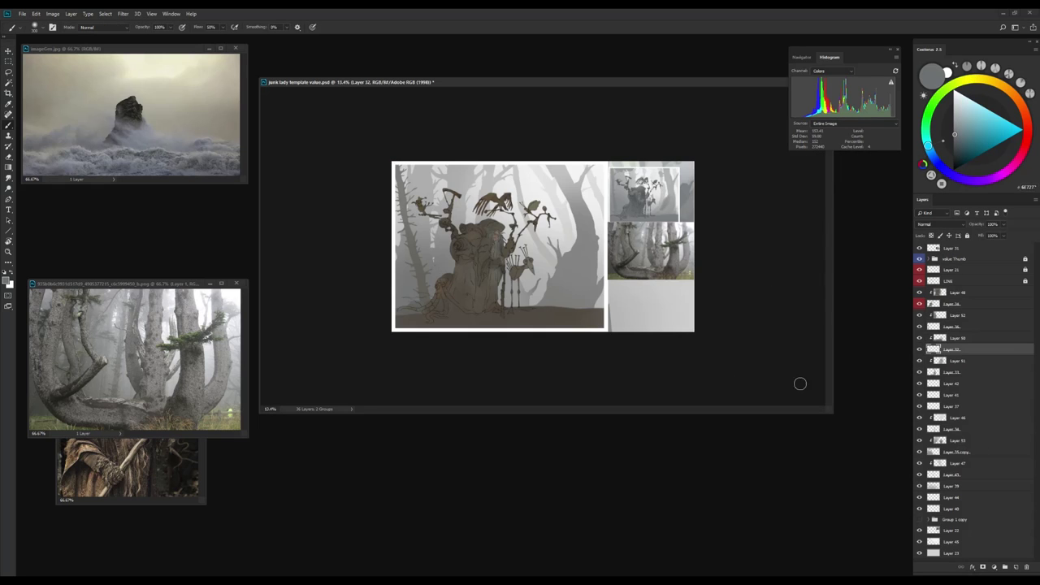
# Lasso an uneven strip along the ground's horizon beneath the creature and the large bare tree on the ground layer
pyautogui.rightClick(626, 398)
pyautogui.scroll(-10, 753, 481)
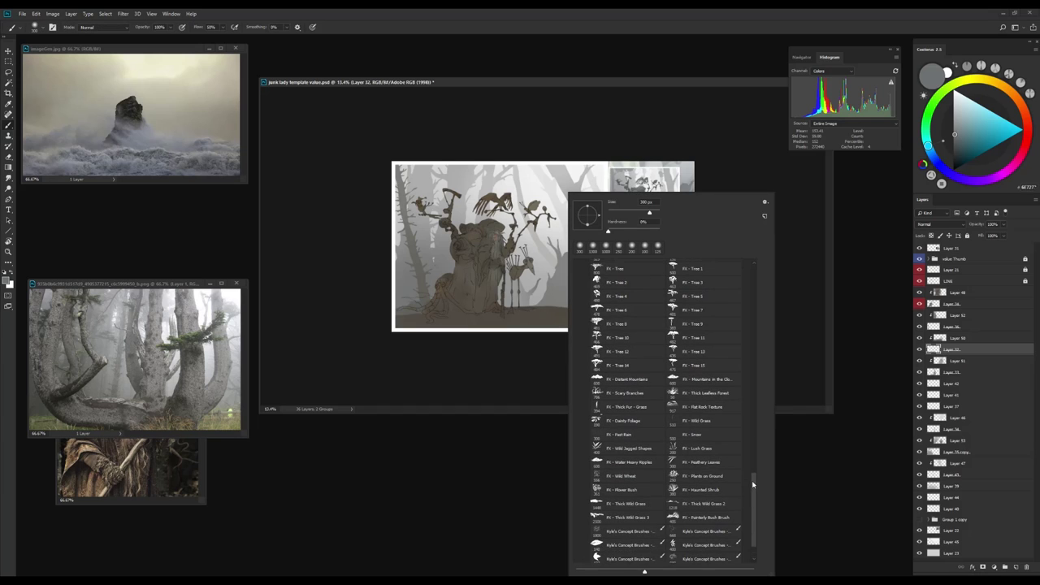
pyautogui.moveTo(753, 481); pyautogui.dragTo(754, 475)
pyautogui.press('l')
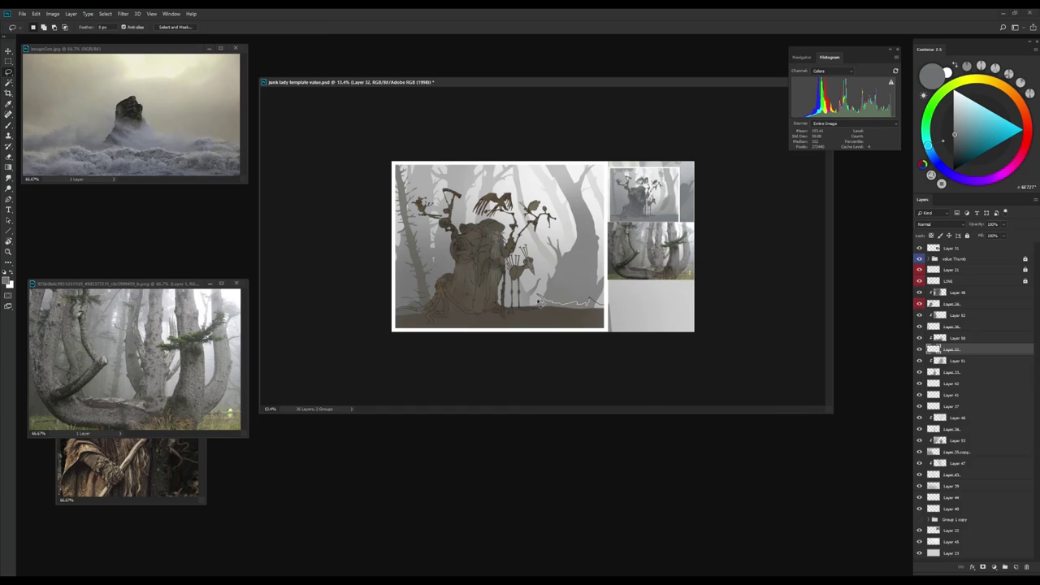
pyautogui.moveTo(498, 309); pyautogui.dragTo(495, 308)
# Paint the selected strip with the ground's dark brown for a rough, overgrown edge, and deselect it
pyautogui.press('b')
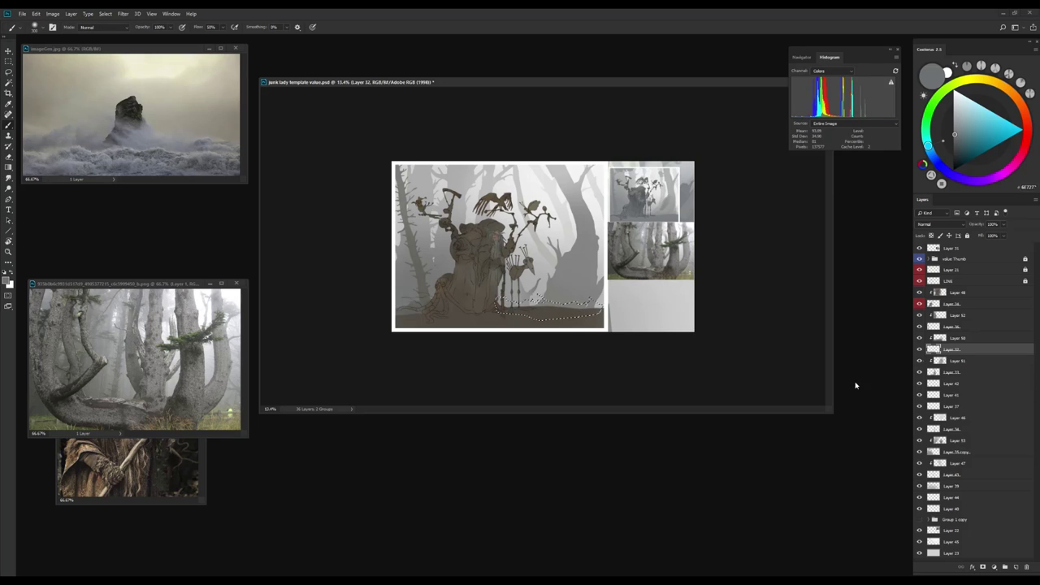
pyautogui.rightClick(684, 275)
pyautogui.scroll(-5, 741, 431)
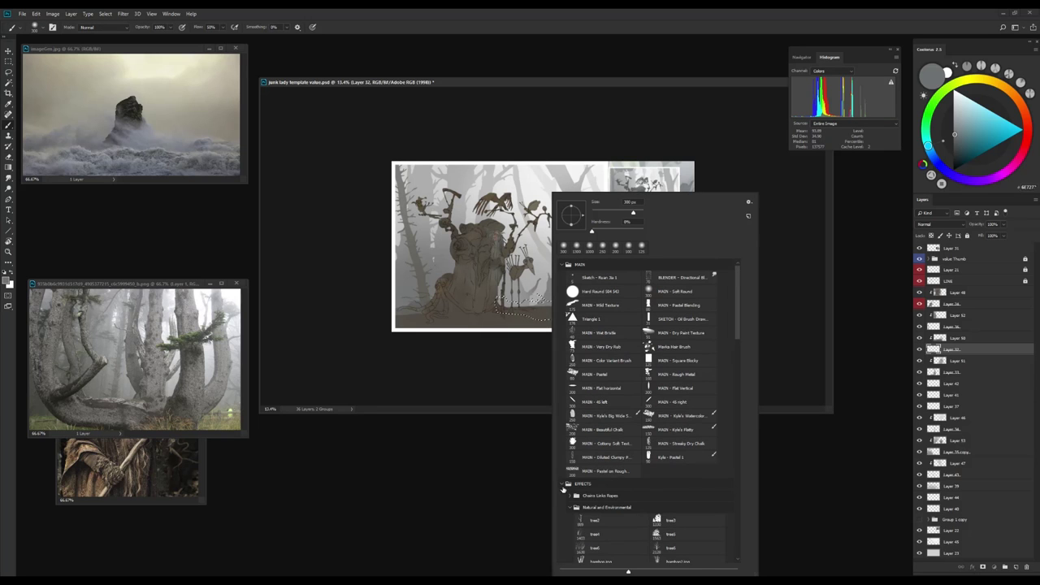
pyautogui.click(617, 486)
pyautogui.press('Return')
pyautogui.hotkey('ctrl', 'd')
# Move the ground layer with its clipped tint above the spiky tree's layers in the stacking order
pyautogui.press('l')
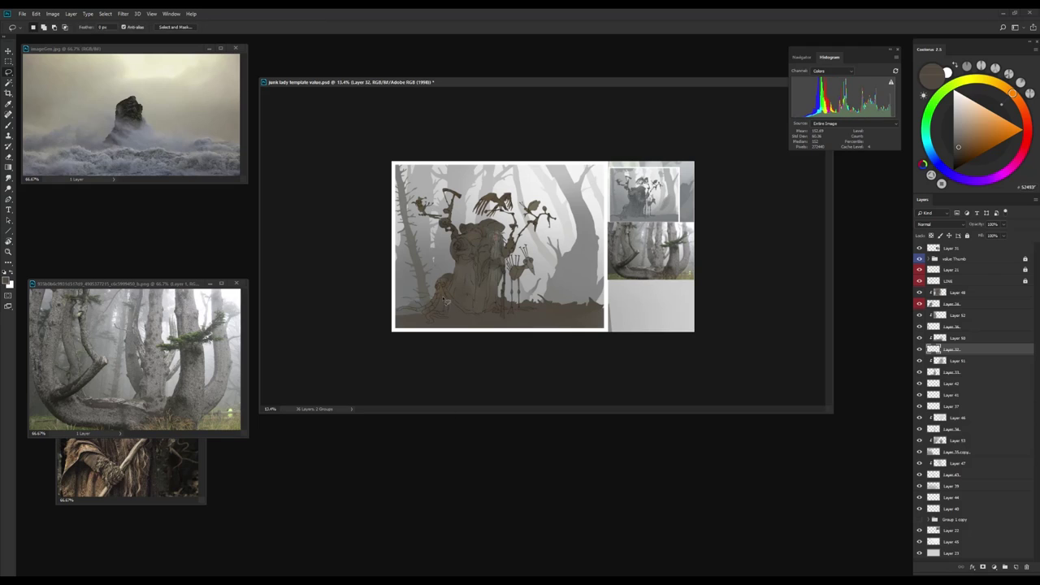
pyautogui.press('v')
pyautogui.hotkey('ctrl', ']')
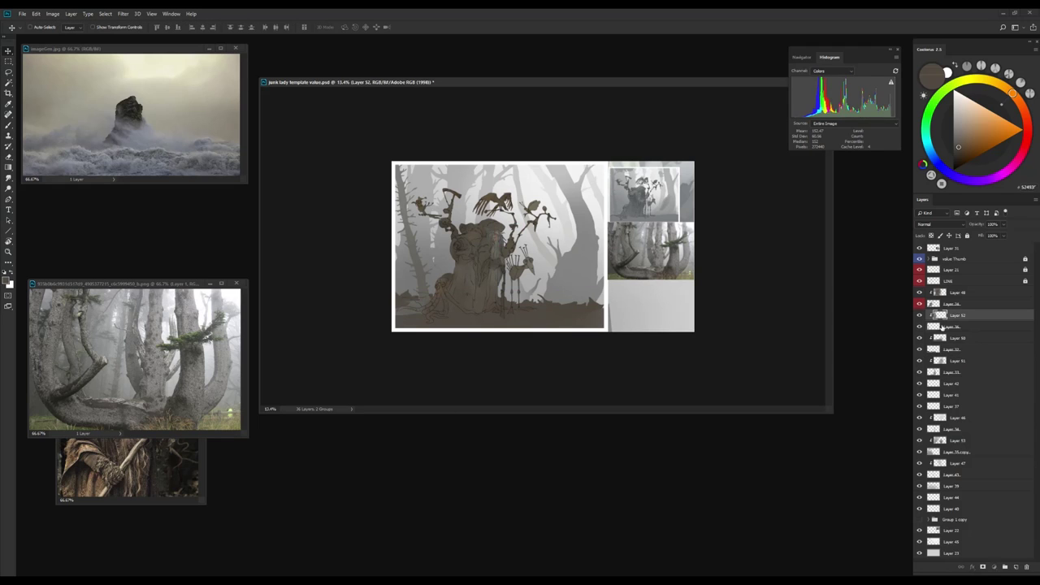
pyautogui.click(956, 350)
# Compare the painting with and without the junk lady's layer, then examine her base against the ground
pyautogui.click(425, 307)
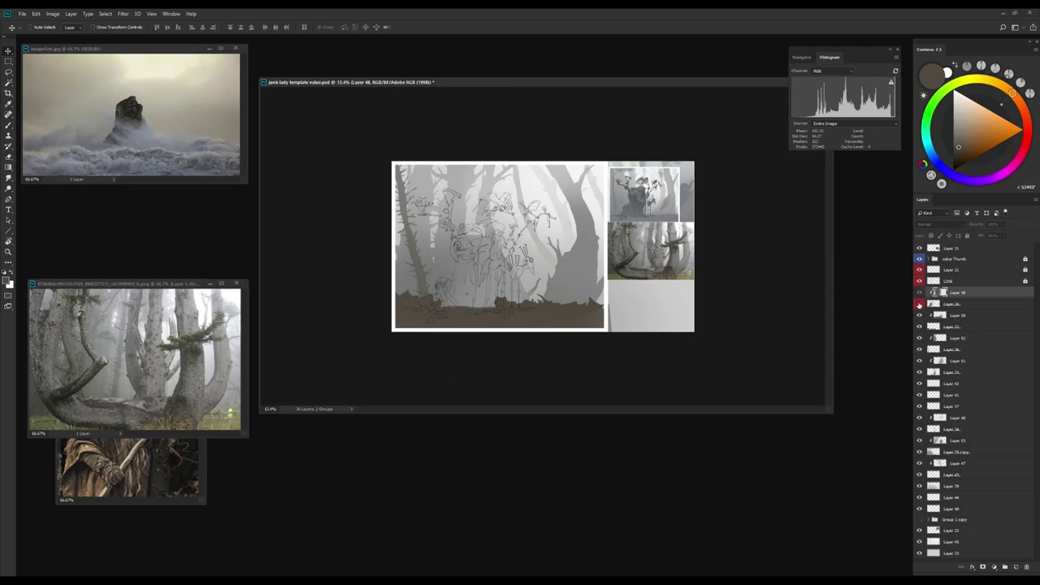
pyautogui.press('b')
pyautogui.rightClick(428, 307)
pyautogui.press('Escape')
pyautogui.scroll(-1, 467, 344)
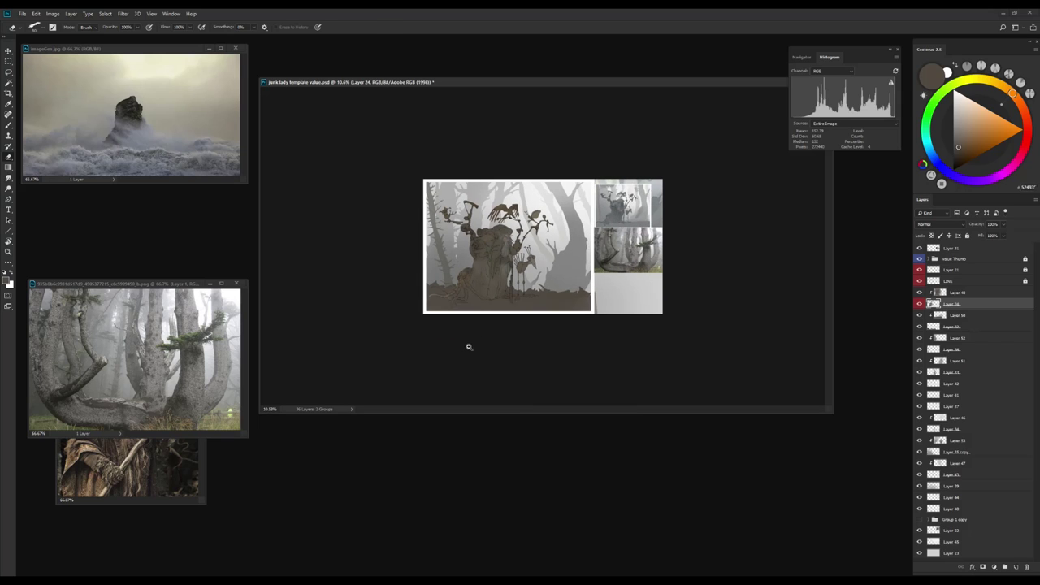
# Adjust the ground's clipped tint with Hue/Saturation, shifting the hue slightly and setting Lightness to +4
pyautogui.hotkey('alt', '[')
pyautogui.hotkey('ctrl', 'u')
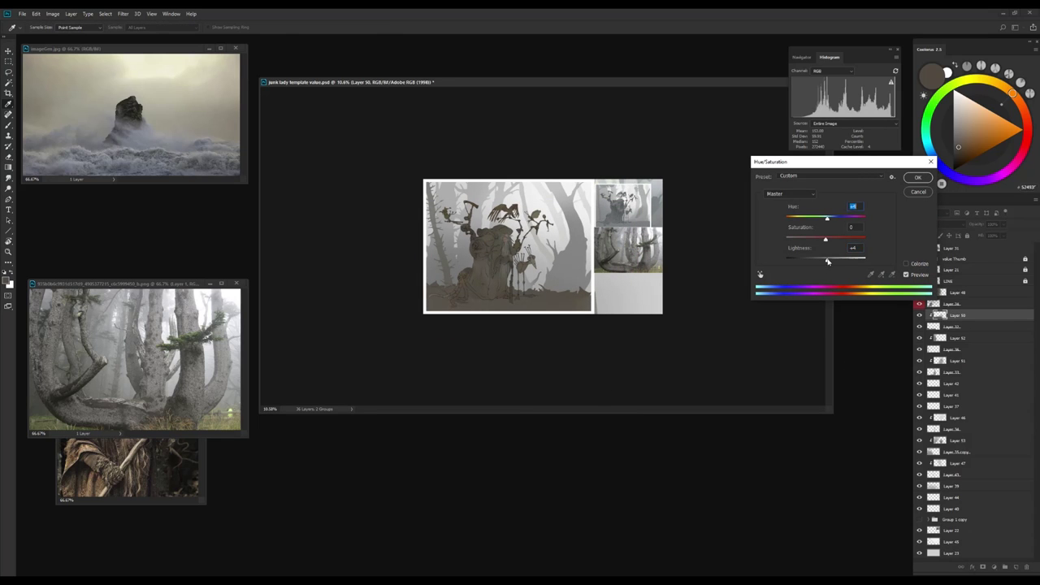
pyautogui.press('Return')
pyautogui.press('v')
pyautogui.hotkey('alt', ']')
pyautogui.scroll(-2, 501, 331)
pyautogui.scroll(1, 542, 299)
pyautogui.scroll(2, 543, 299)
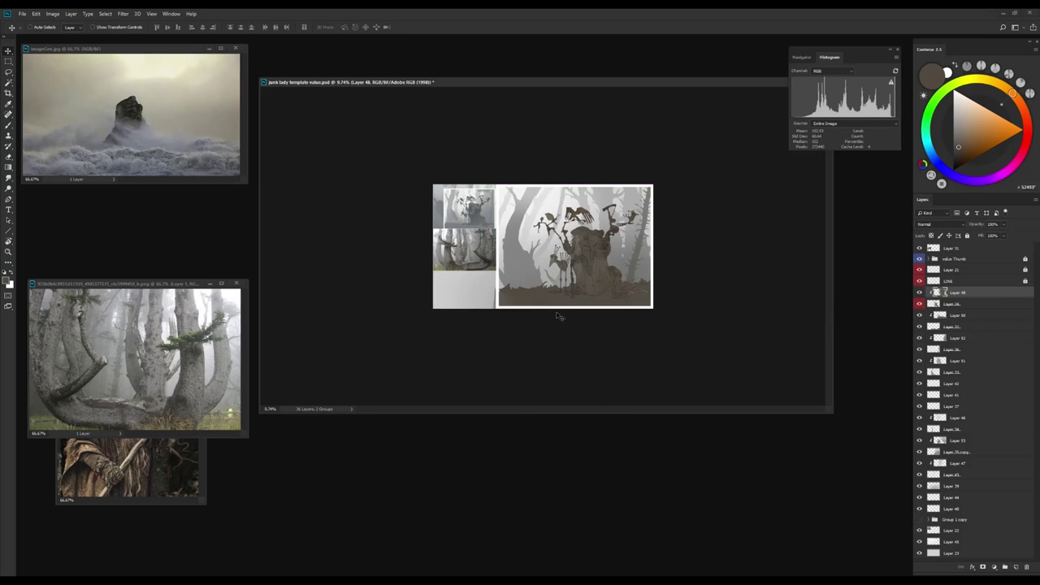
# Repaint the ground's clipped tint layer with olive brown and muted browns sampled from the painting
pyautogui.hotkey('alt', '[')
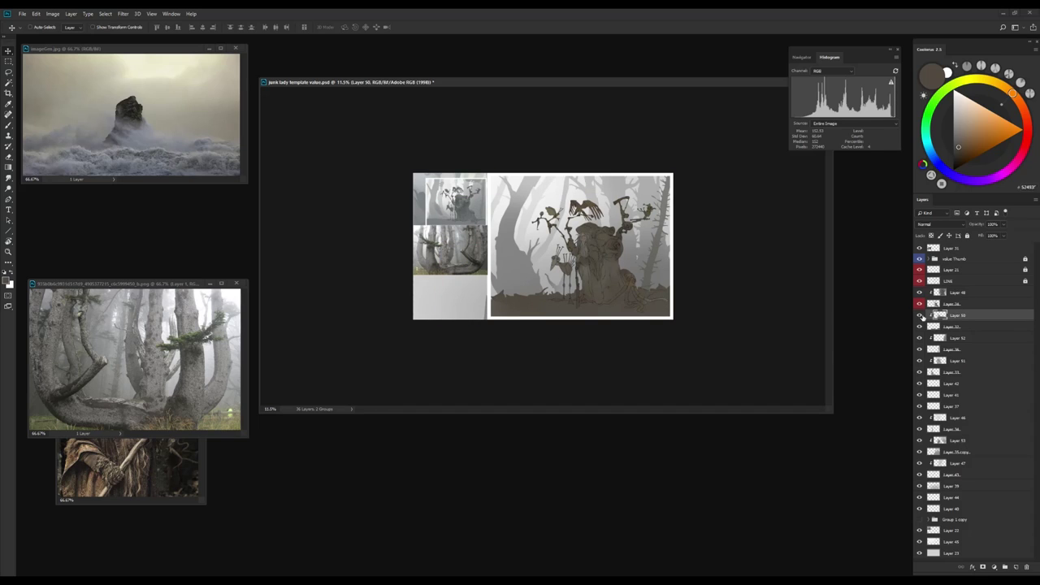
pyautogui.press('b')
pyautogui.click(962, 145)
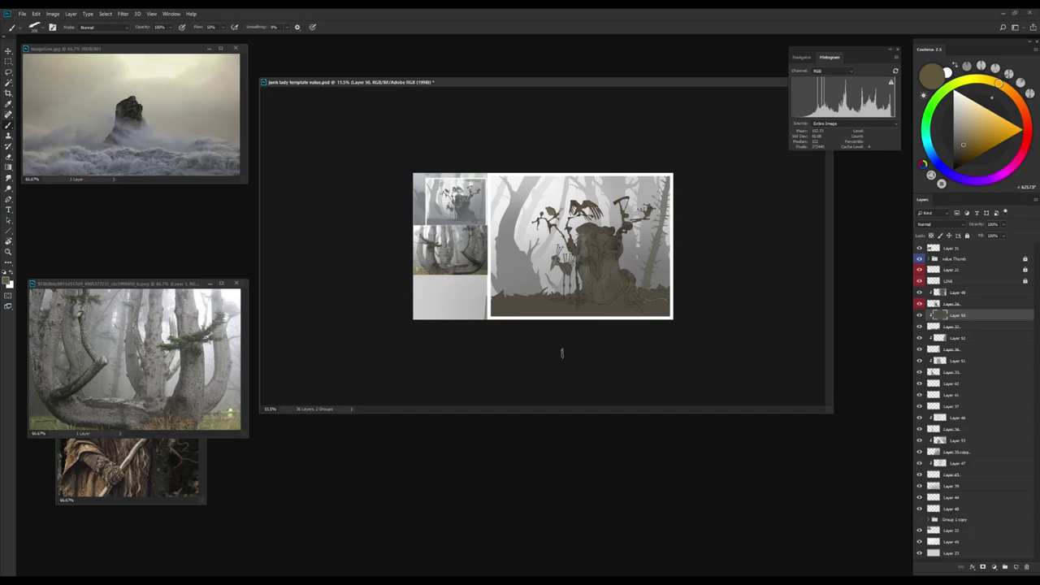
pyautogui.keyDown('alt'); pyautogui.click(563, 302); pyautogui.keyUp('alt')
pyautogui.keyDown('alt'); pyautogui.click(533, 296); pyautogui.keyUp('alt')
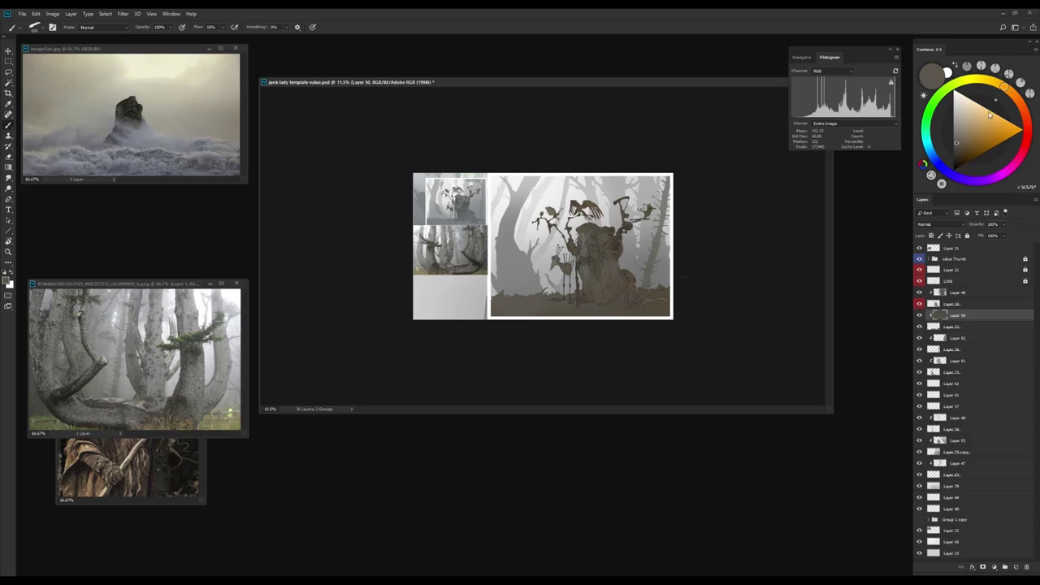
pyautogui.keyDown('alt'); pyautogui.click(666, 289); pyautogui.keyUp('alt')
pyautogui.keyDown('alt'); pyautogui.click(618, 316); pyautogui.keyUp('alt')
pyautogui.keyDown('alt'); pyautogui.click(540, 307); pyautogui.keyUp('alt')
pyautogui.keyDown('alt'); pyautogui.click(671, 306); pyautogui.keyUp('alt')
# Add a new layer just beneath the ground layer and lasso a rough mound at the spiky tree's base
pyautogui.click(954, 337)
pyautogui.hotkey('ctrl', 'shift', 'alt', 'n')
pyautogui.press('l')
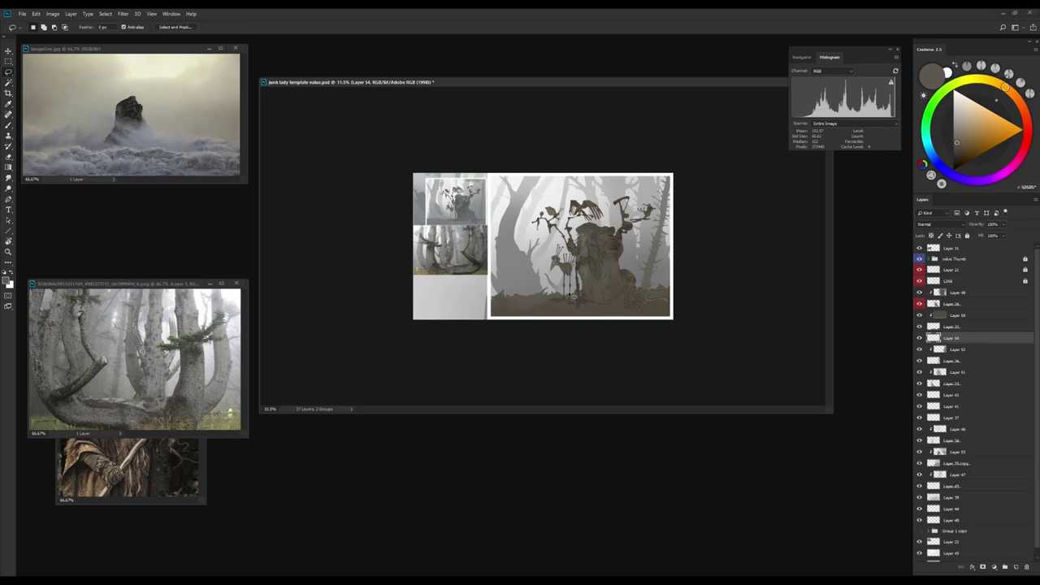
pyautogui.scroll(1, 585, 286)
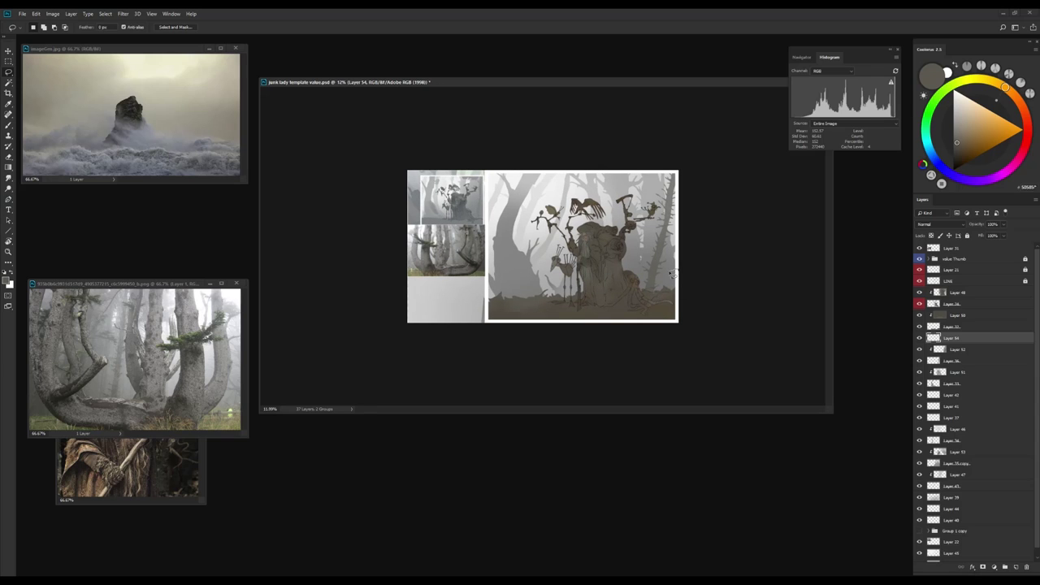
pyautogui.moveTo(671, 274)
pyautogui.mouseDown()
pyautogui.moveTo(649, 293)
pyautogui.moveTo(651, 282)
pyautogui.moveTo(643, 307)
pyautogui.moveTo(678, 283)
pyautogui.mouseUp()
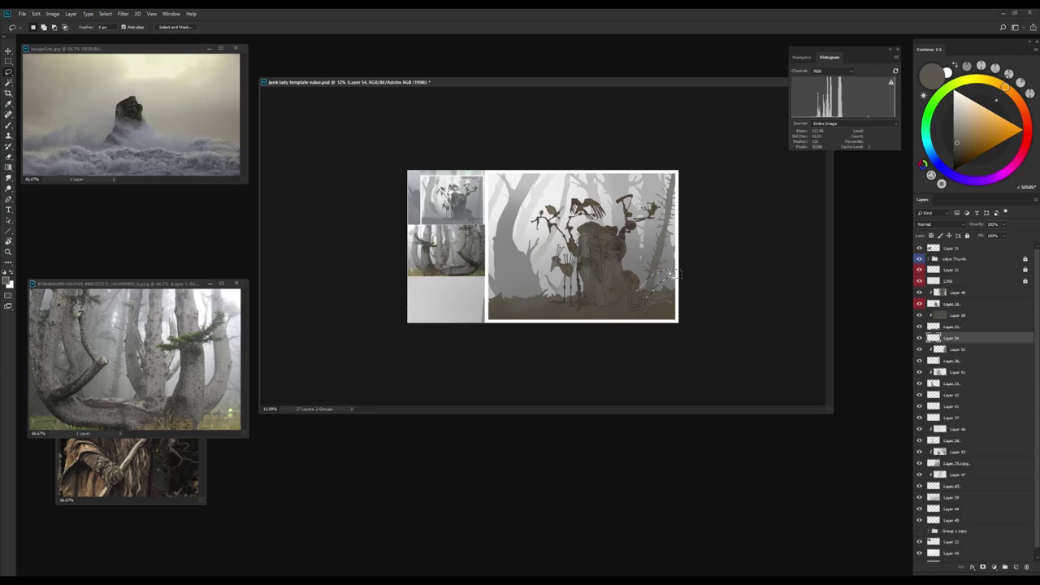
# Paint the mound with a sampled grey-brown, deselect it and darken it slightly with Hue/Saturation
pyautogui.press('b')
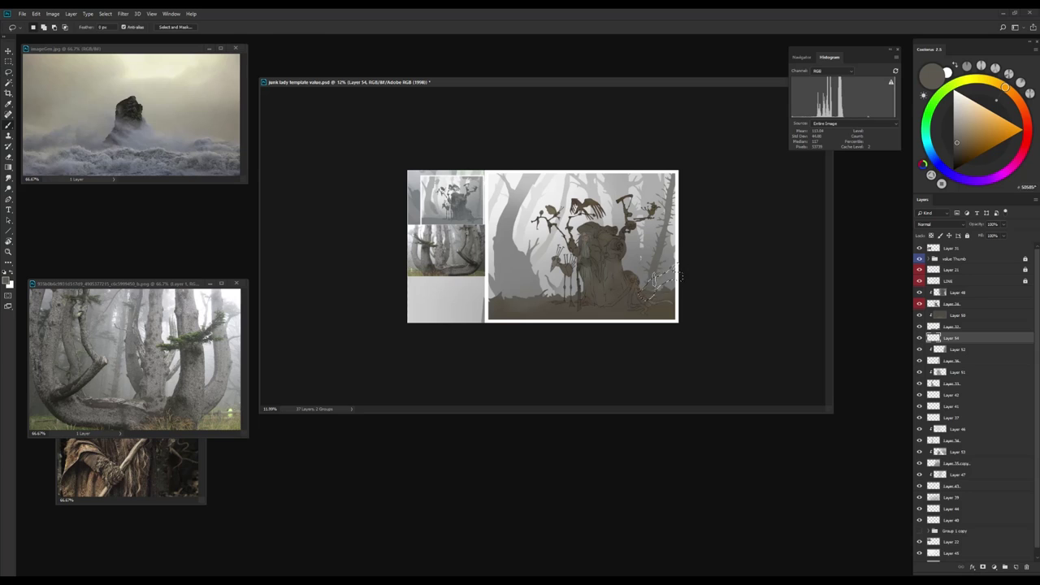
pyautogui.keyDown('alt'); pyautogui.click(671, 285); pyautogui.keyUp('alt')
pyautogui.hotkey('ctrl', 'd')
pyautogui.hotkey('ctrl', 'u')
pyautogui.moveTo(825, 260); pyautogui.dragTo(820, 261)
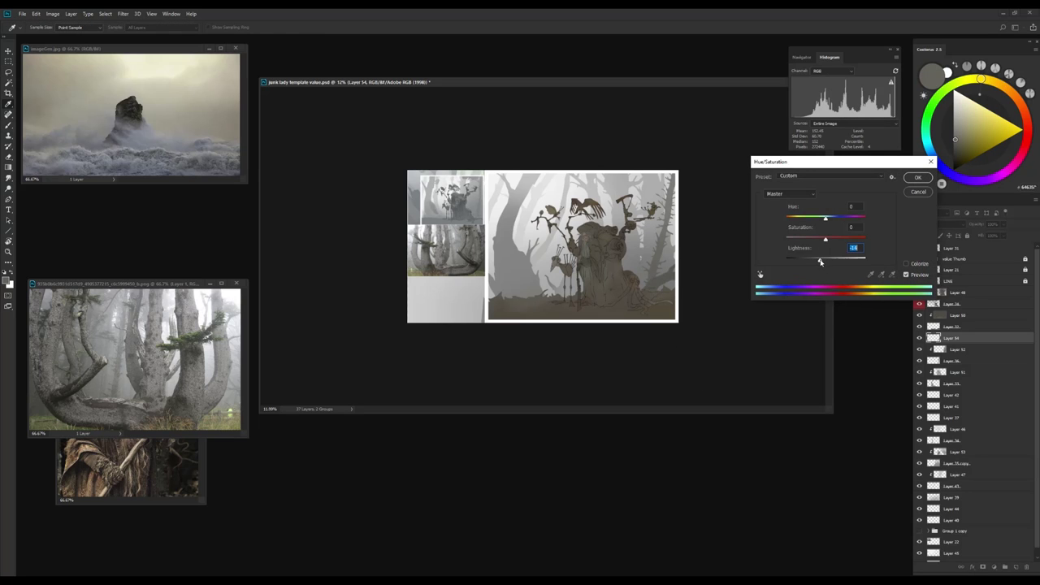
pyautogui.press('Return')
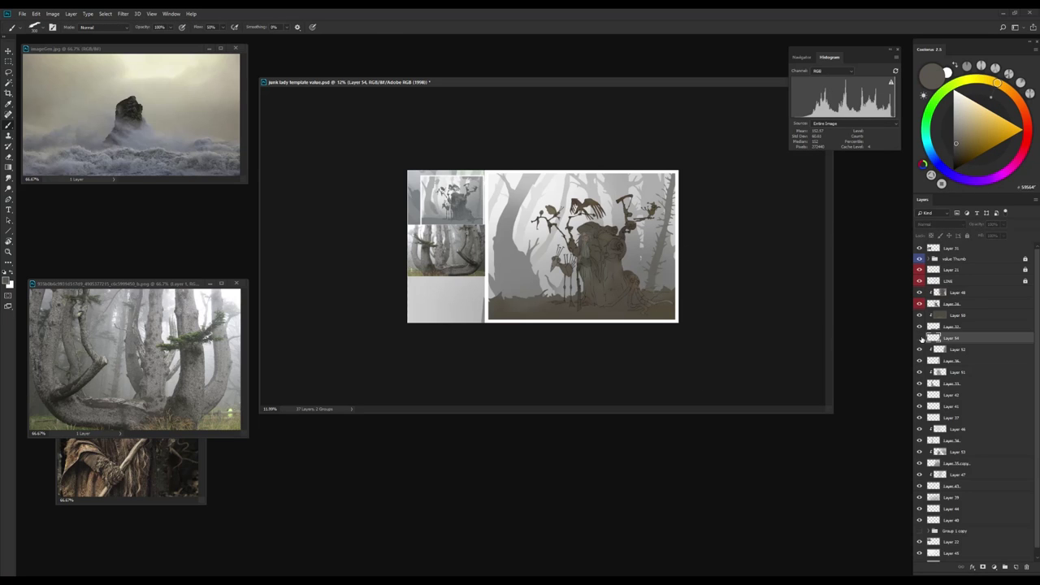
# Free Transform the painted mound and shift it toward the painting's edge beside the spiky tree
pyautogui.press('v')
pyautogui.hotkey('alt', '[')
pyautogui.hotkey('ctrl', 'u')
pyautogui.press('Escape')
pyautogui.hotkey('alt', ']')
pyautogui.hotkey('ctrl', 't')
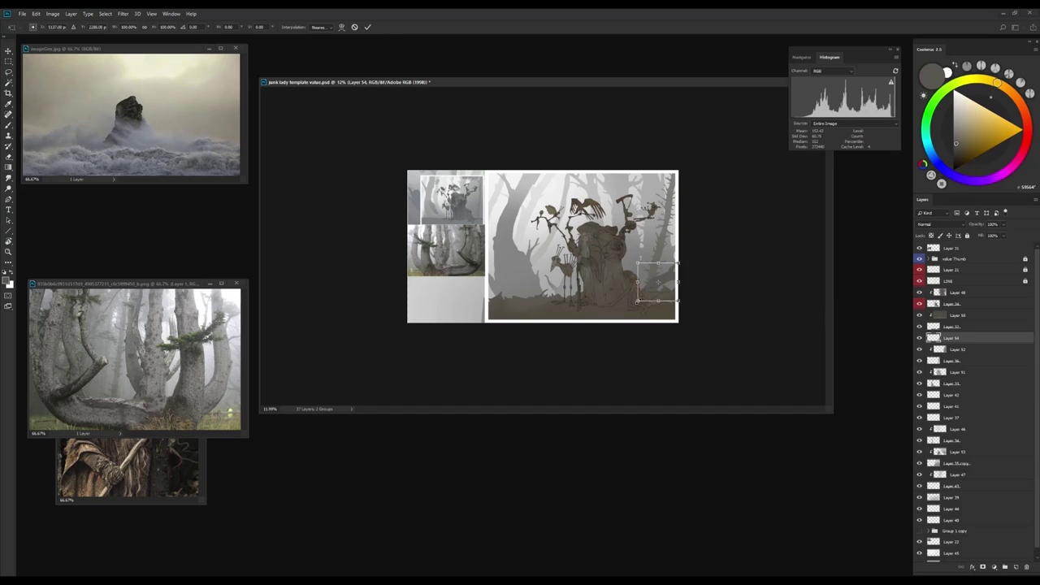
pyautogui.moveTo(675, 285); pyautogui.dragTo(721, 294)
pyautogui.press('Return')
# Trim the mound beside the spiky tree with lassoed cuts and rework its small edge shapes
pyautogui.hotkey('ctrl', '+')
pyautogui.hotkey('alt', '[')
pyautogui.hotkey('alt', ']')
pyautogui.press('l')
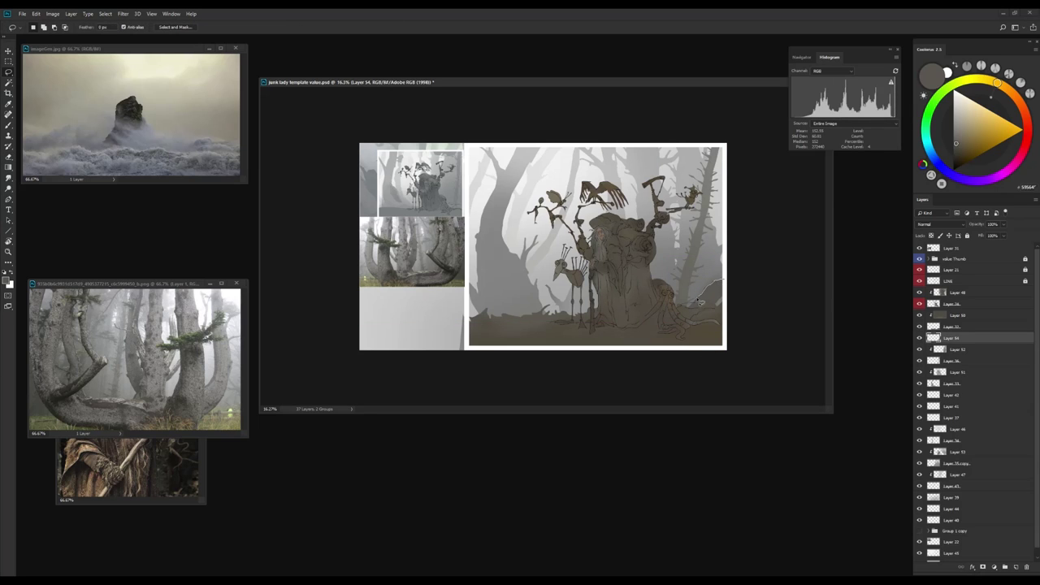
pyautogui.press('Delete')
pyautogui.hotkey('ctrl', 'd')
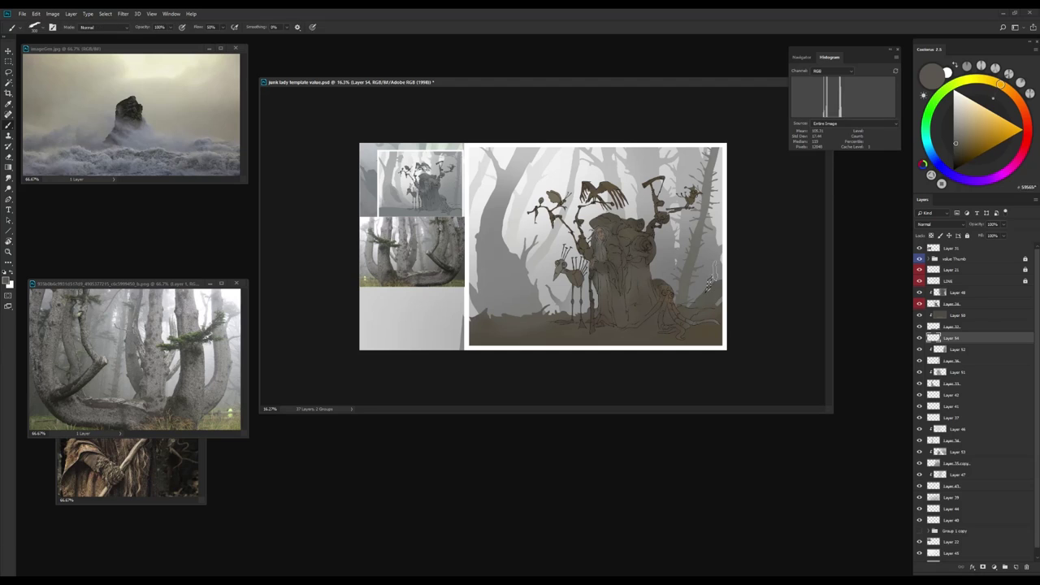
pyautogui.moveTo(699, 296); pyautogui.dragTo(710, 295)
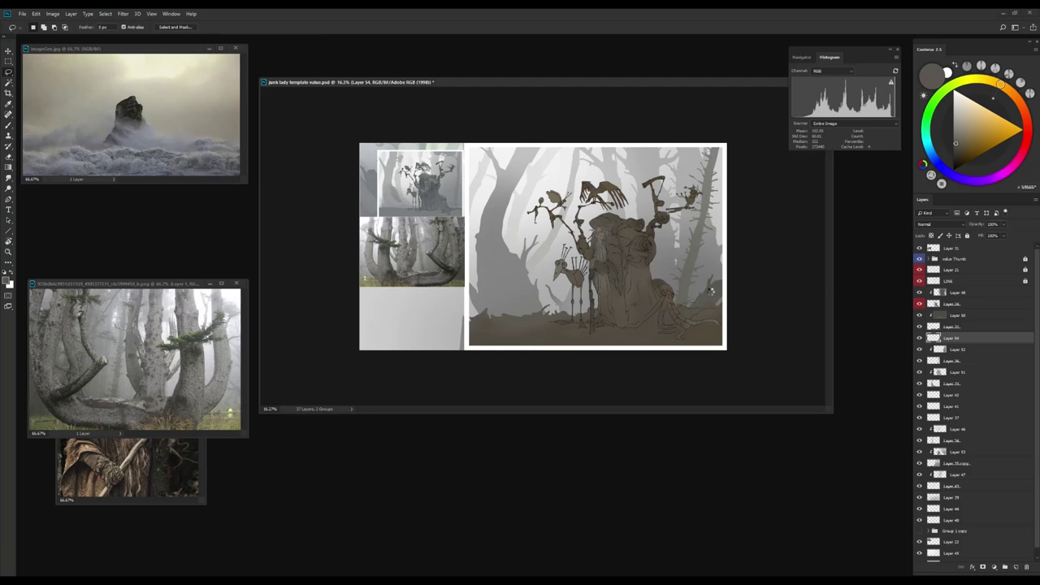
# Lasso a long curved root from the painting's edge down to the ground by the large bare tree, and paint it grey-brown
pyautogui.hotkey('ctrl', 'shift', 'h')
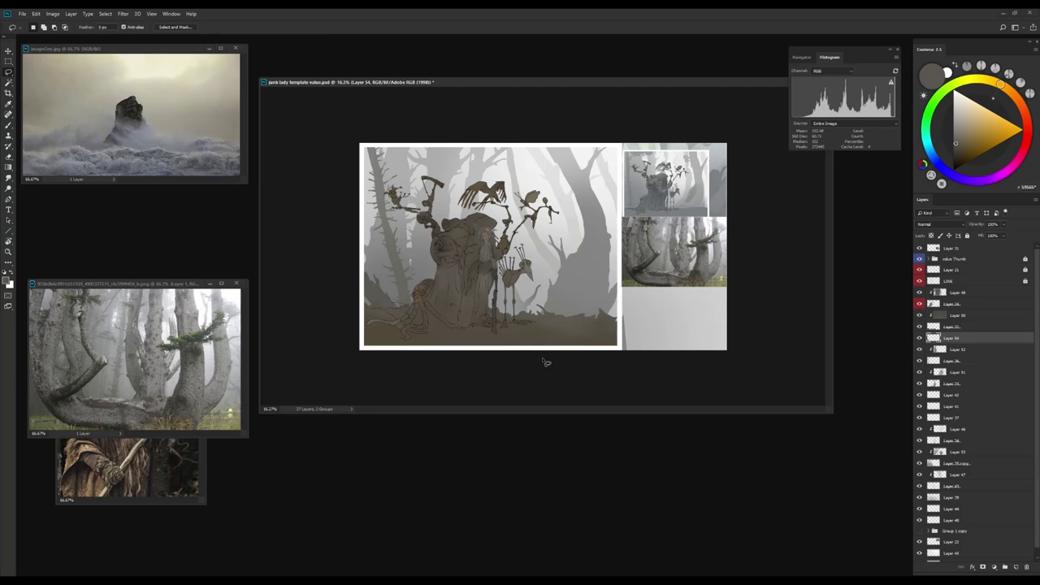
pyautogui.moveTo(619, 271)
pyautogui.mouseDown()
pyautogui.moveTo(578, 295)
pyautogui.moveTo(560, 329)
pyautogui.mouseUp()
pyautogui.moveTo(607, 284); pyautogui.dragTo(619, 278)
pyautogui.moveTo(545, 325); pyautogui.dragTo(579, 323)
pyautogui.press('b')
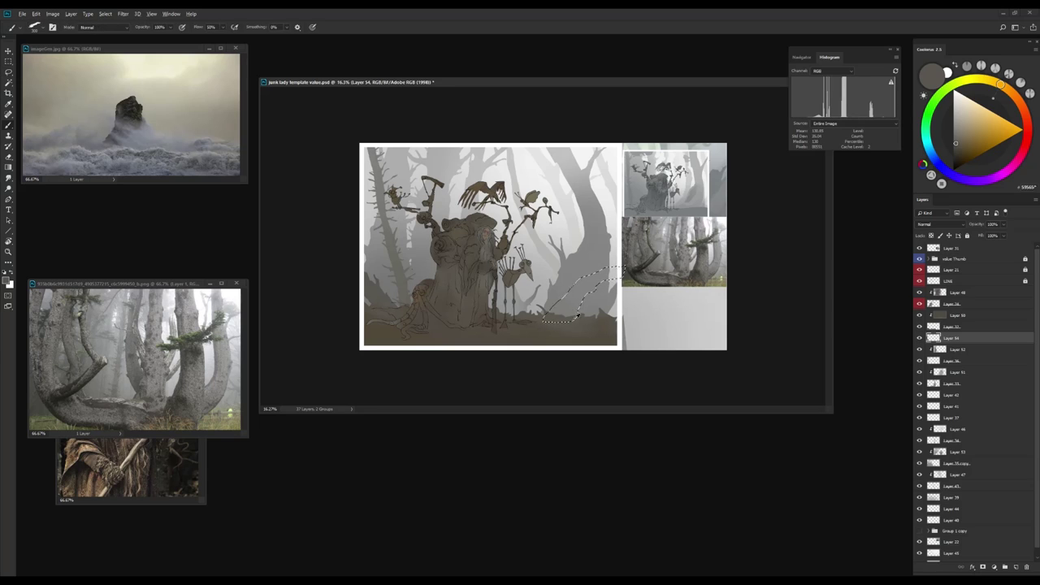
pyautogui.scroll(1, 552, 388)
pyautogui.scroll(-1, 553, 387)
# Lasso small branch shapes above the curved root in front of the large bare tree to break up its outline
pyautogui.press('l')
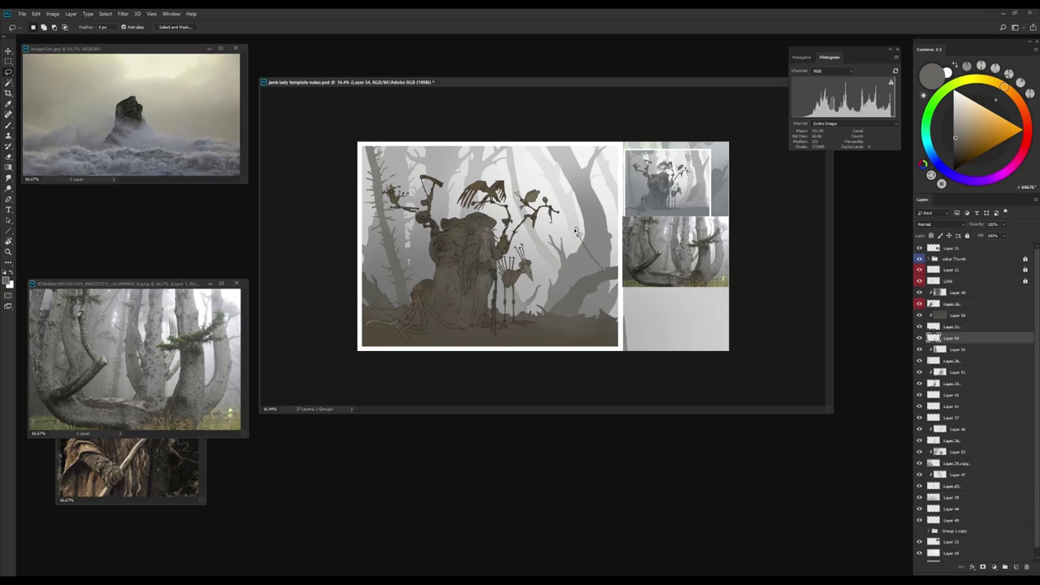
pyautogui.moveTo(562, 222); pyautogui.dragTo(598, 278)
pyautogui.press('b')
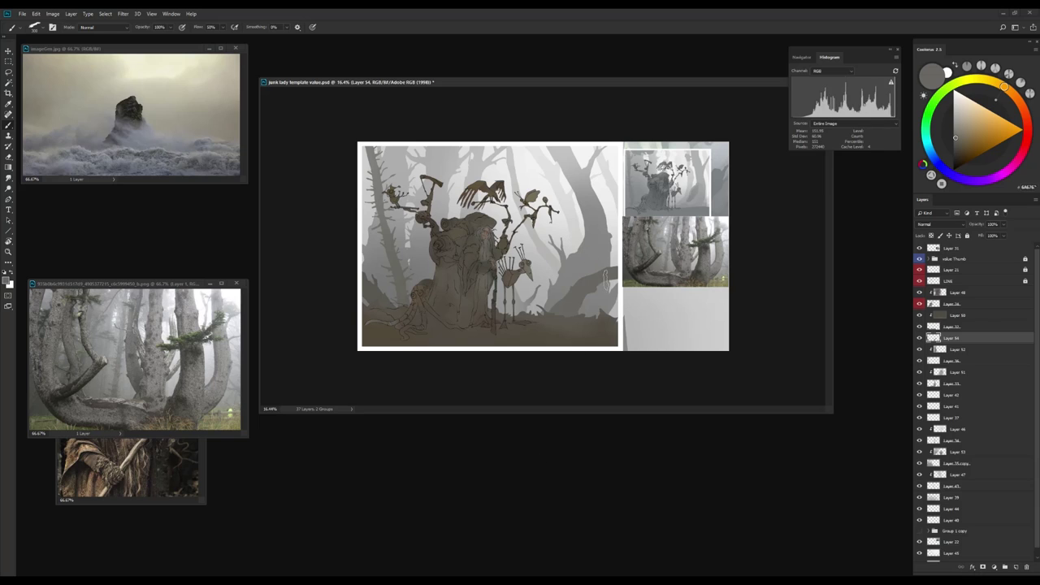
pyautogui.press('l')
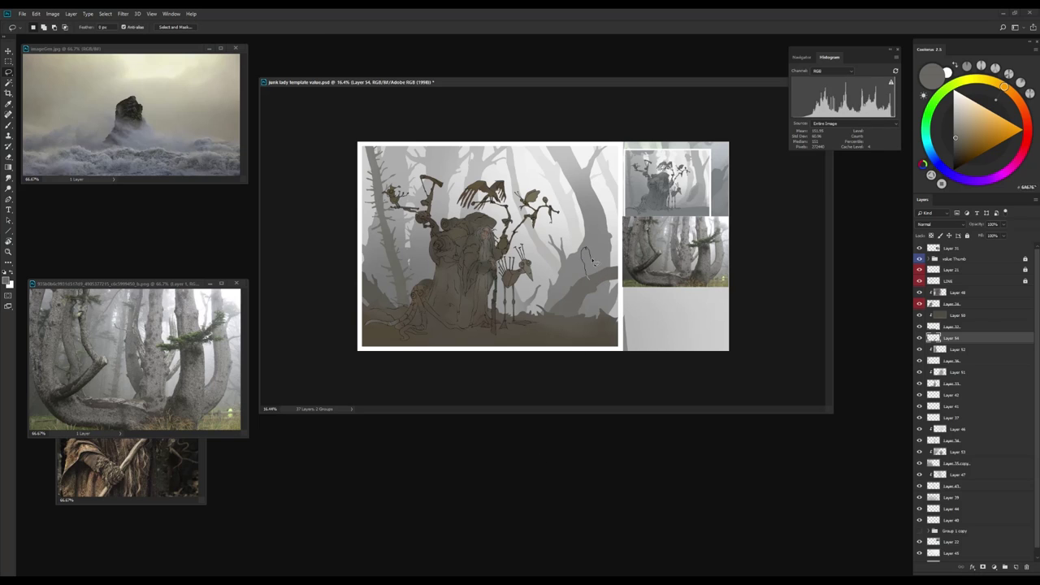
pyautogui.moveTo(593, 261); pyautogui.dragTo(587, 254)
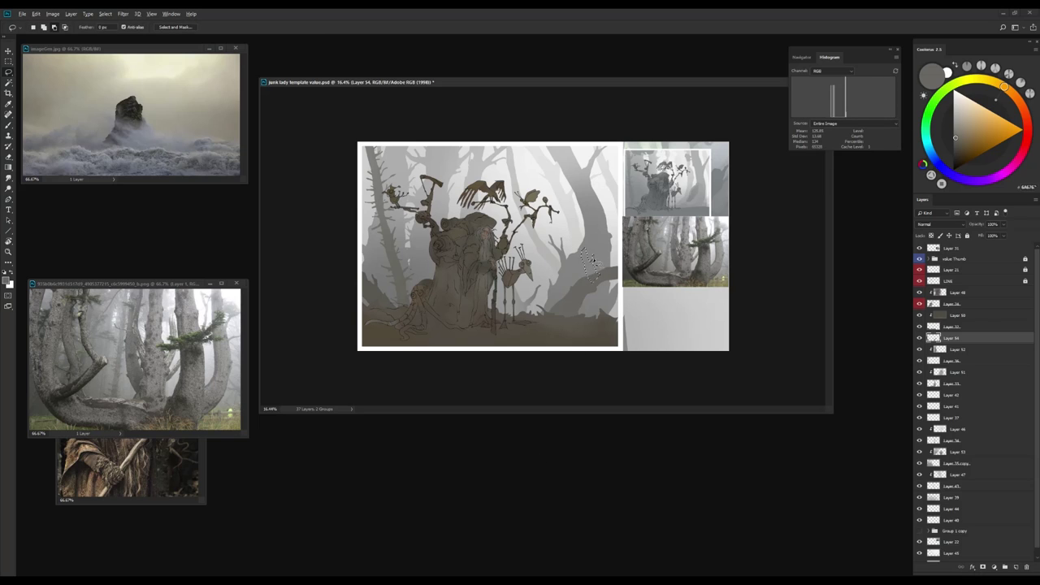
pyautogui.hotkey('ctrl', 'd')
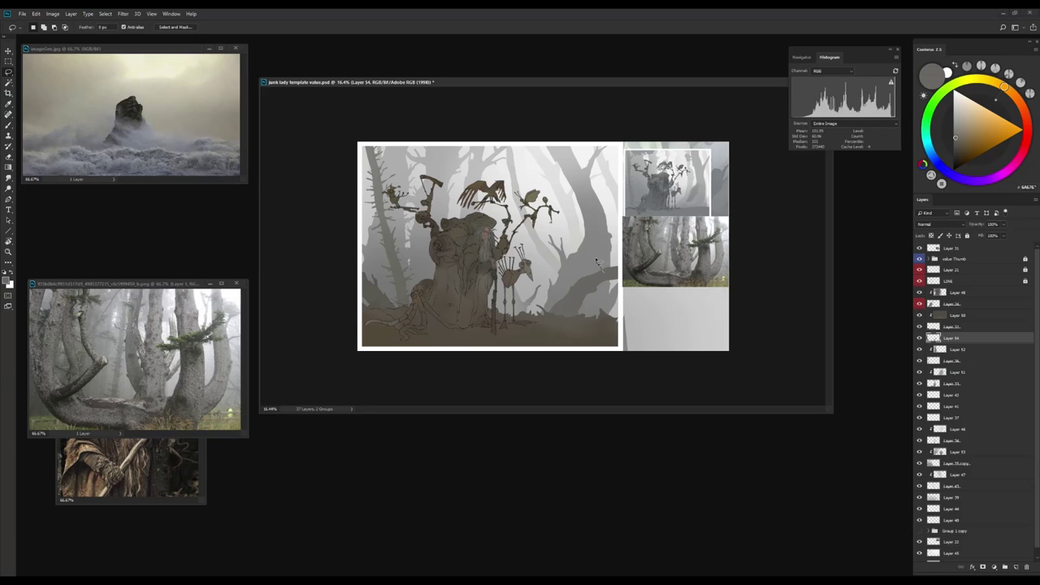
pyautogui.press('b')
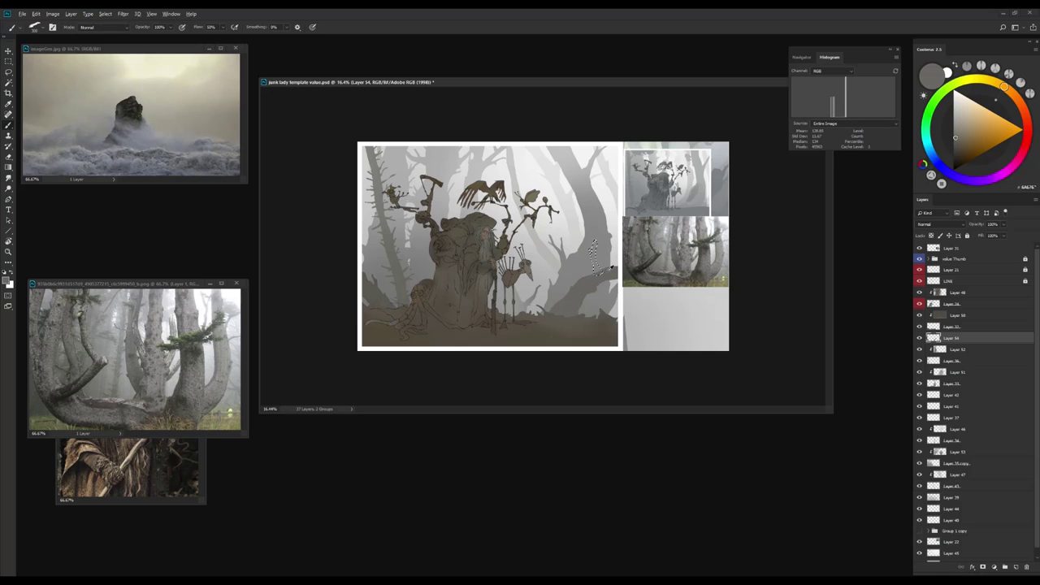
# Refine the growth along the ground's edge with lassoed shapes and a grey-brown sampled near the spiky tree's base
pyautogui.hotkey('ctrl', '-')
pyautogui.hotkey('ctrl', 'shift', 'h')
pyautogui.press('l')
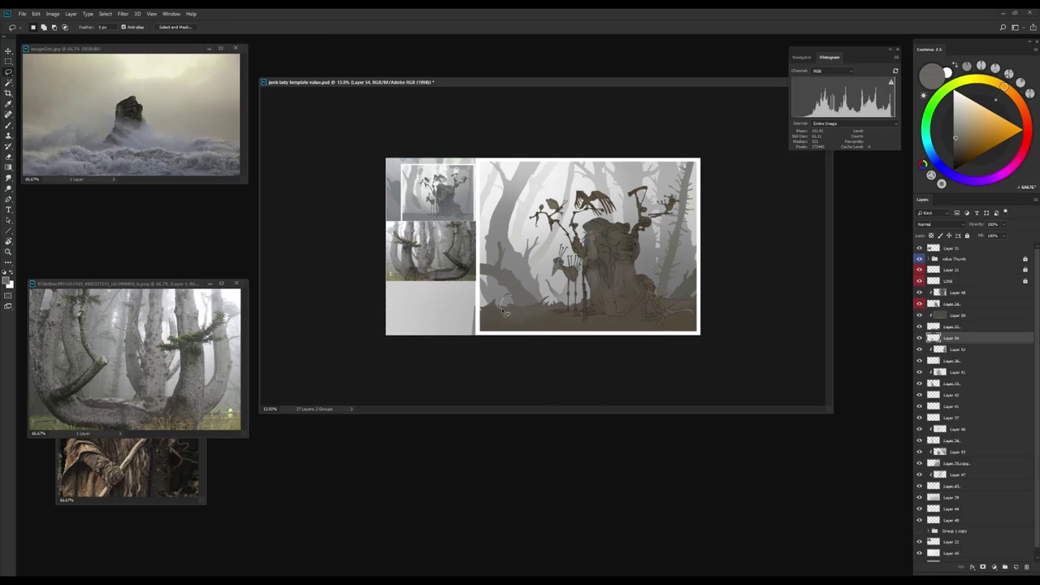
pyautogui.press('b')
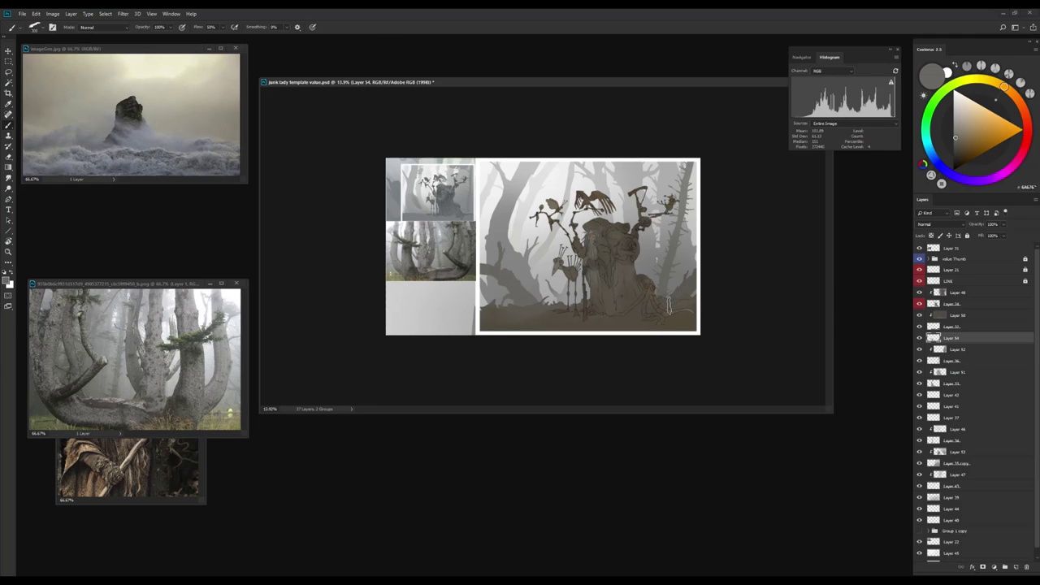
pyautogui.keyDown('alt'); pyautogui.click(668, 294); pyautogui.keyUp('alt')
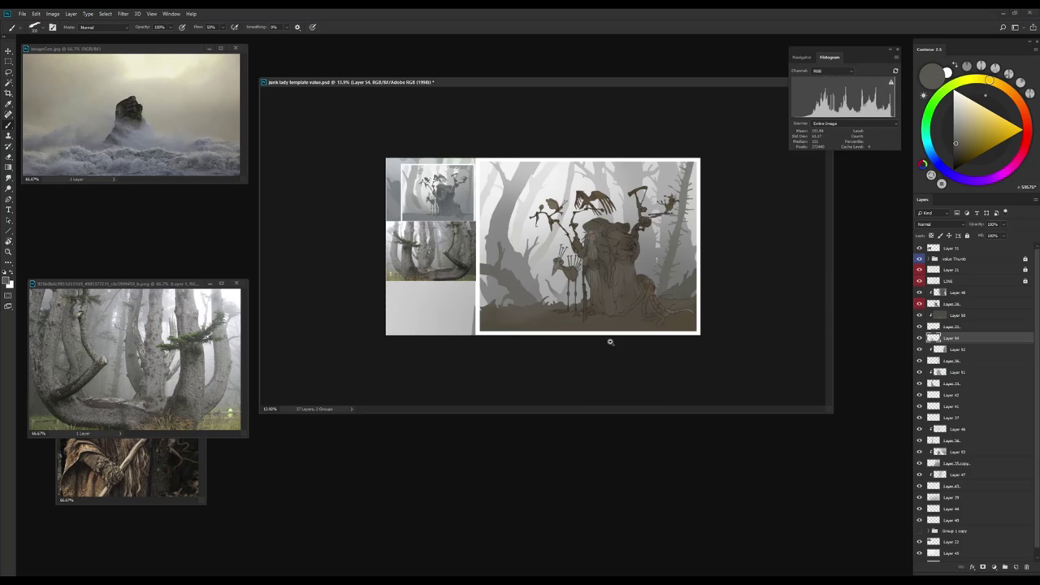
# Isolate the large bare tree's layer to check it, then lasso a patch under its root and paint it sampled grey
pyautogui.hotkey('alt', '[')
pyautogui.hotkey('alt', '[')
pyautogui.hotkey('alt', '[')
pyautogui.hotkey('alt', '[')
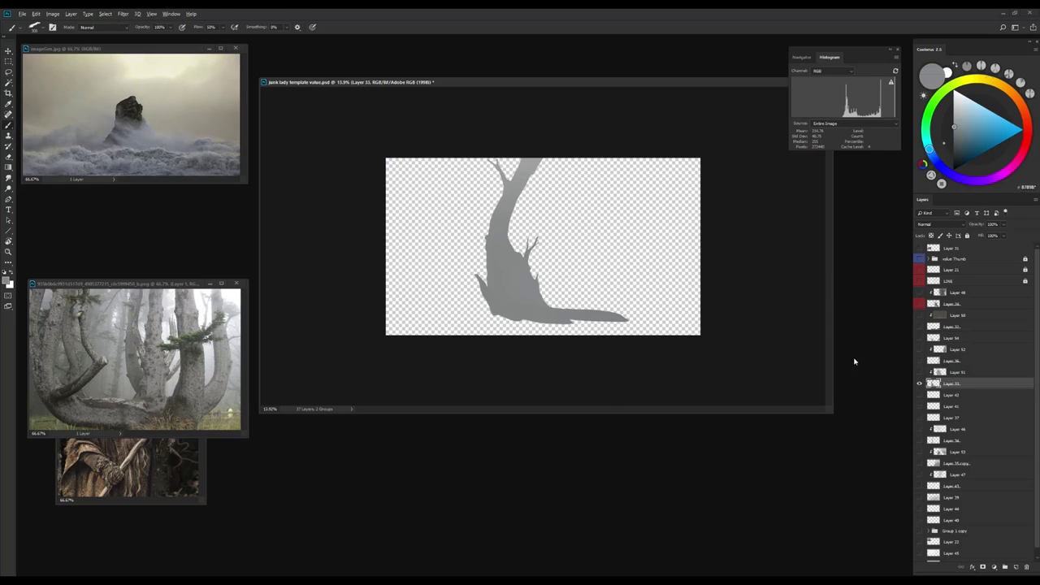
pyautogui.press('l')
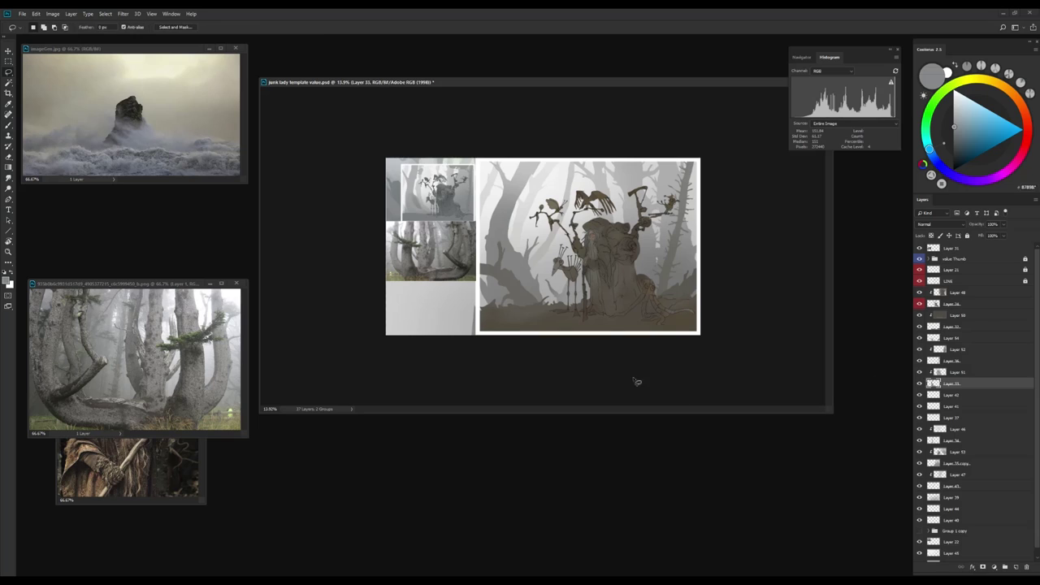
pyautogui.press('b')
pyautogui.keyDown('alt'); pyautogui.click(553, 292); pyautogui.keyUp('alt')
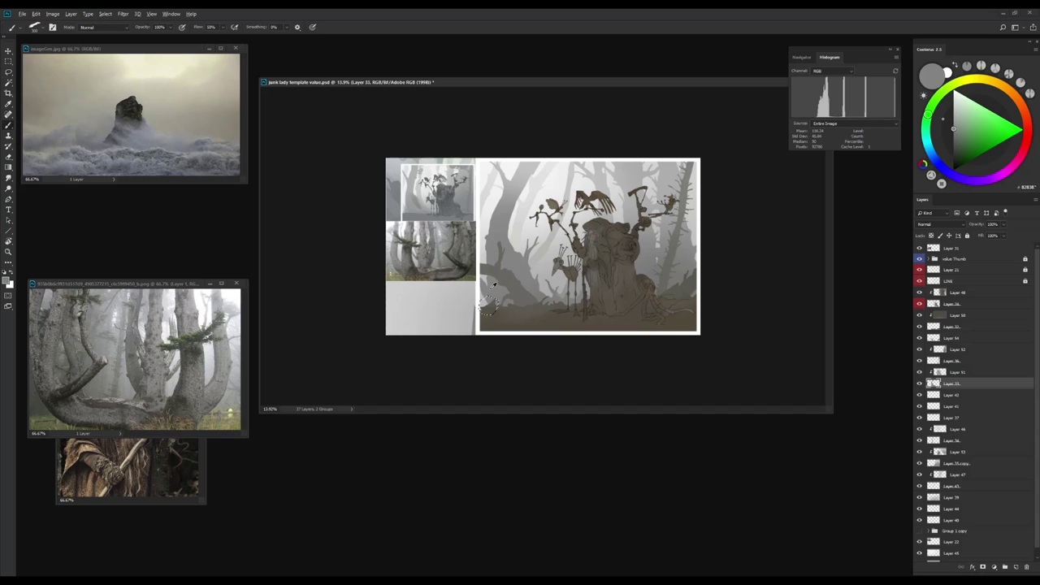
pyautogui.keyDown('alt'); pyautogui.click(480, 320); pyautogui.keyUp('alt')
# Sample the light grey of the thin pale background trunk beside the raised claws and lasso small shapes along its upper edge on its layer
pyautogui.press('h')
pyautogui.hotkey('ctrl', '+')
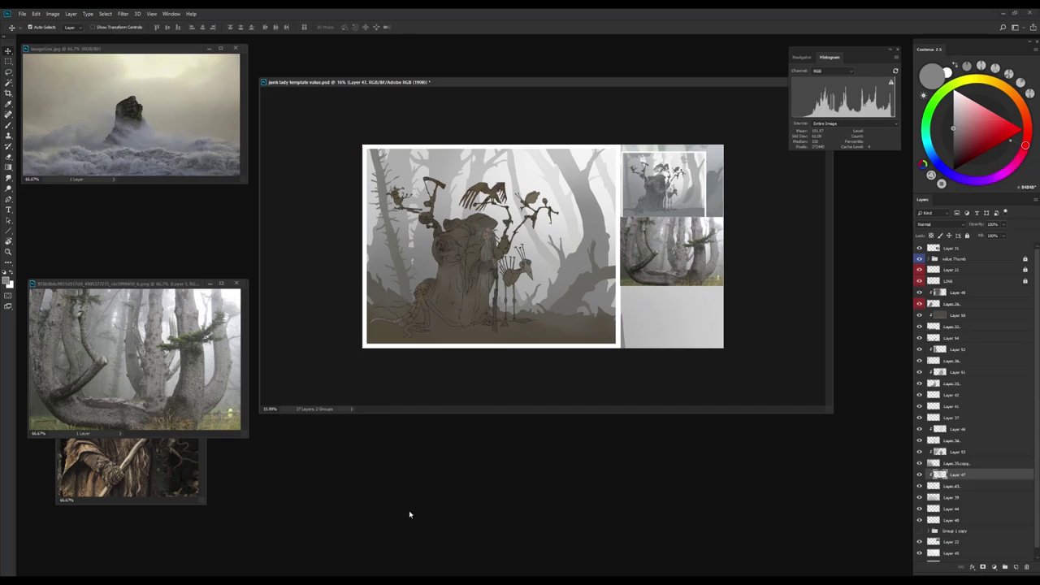
pyautogui.keyDown('ctrl'); pyautogui.click(518, 171); pyautogui.keyUp('ctrl')
pyautogui.press('l')
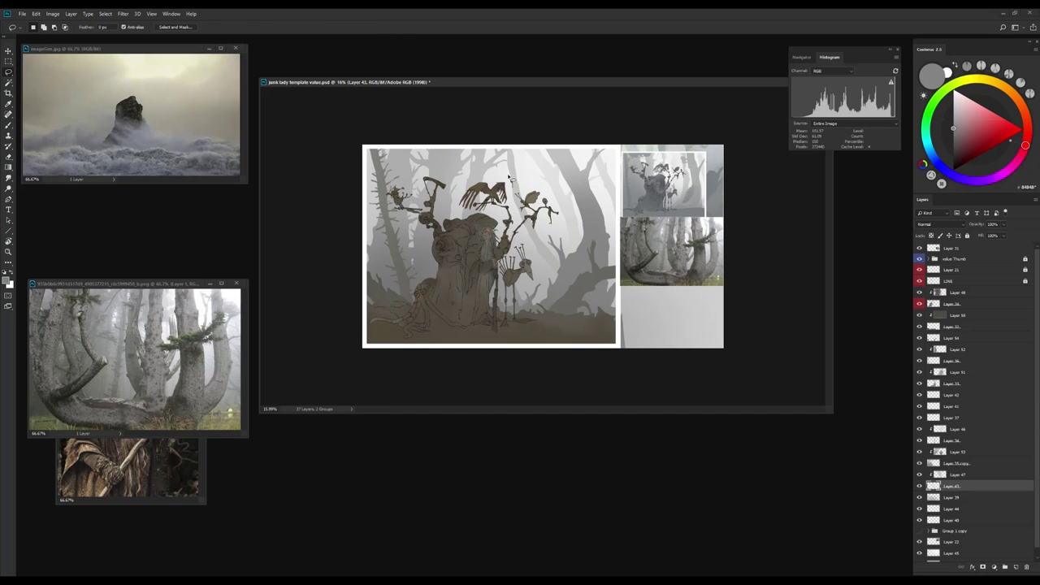
pyautogui.keyDown('alt'); pyautogui.click(512, 180); pyautogui.keyUp('alt')
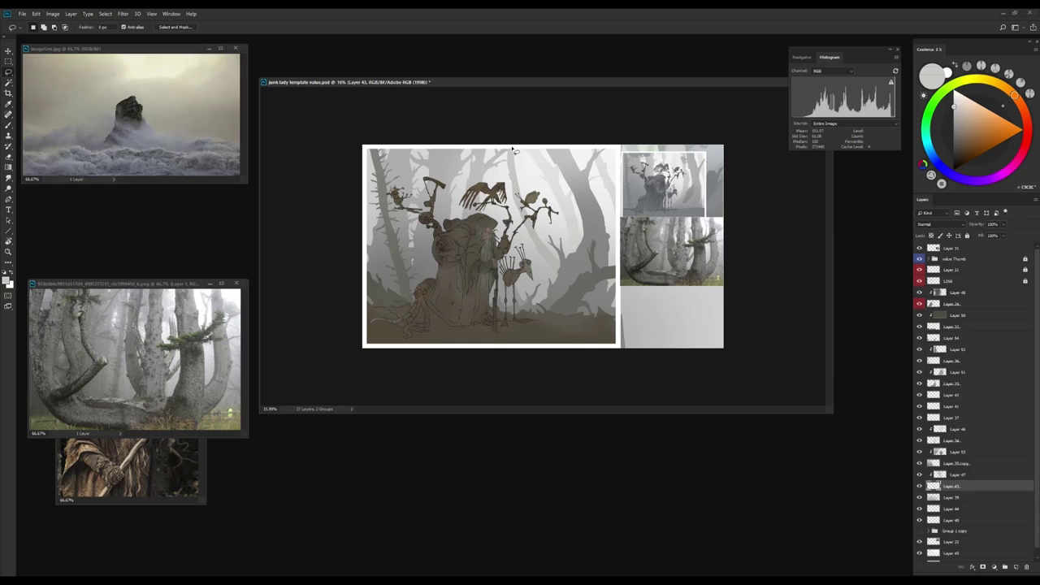
pyautogui.moveTo(516, 189)
pyautogui.mouseDown()
pyautogui.moveTo(521, 153)
pyautogui.moveTo(516, 192)
pyautogui.mouseUp()
pyautogui.click(514, 174)
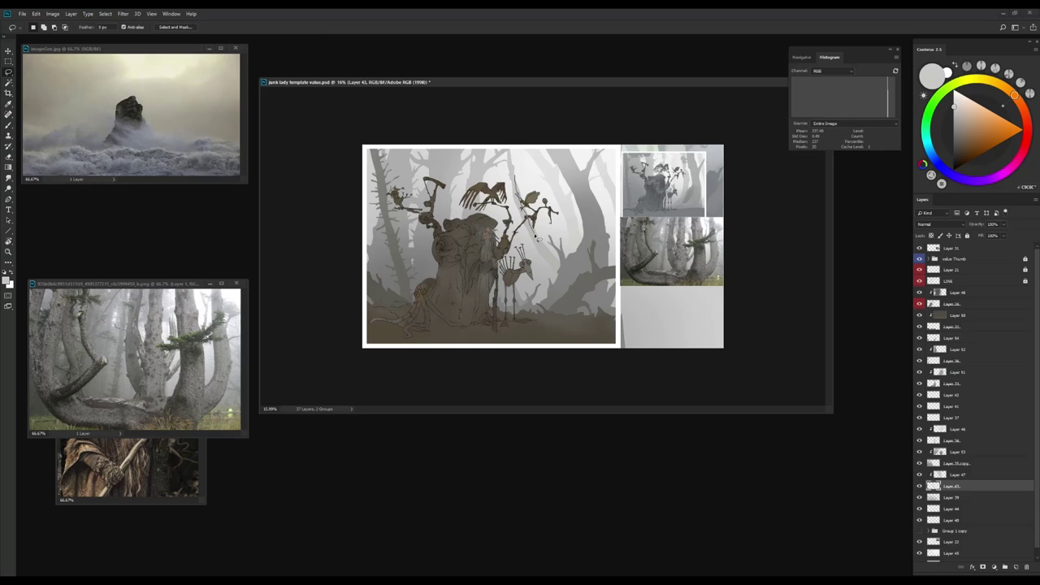
# Lasso small shapes along the lower stretch of the pale background trunk, above the bird-like creature, to vary its outline
pyautogui.click(540, 241)
pyautogui.moveTo(542, 231)
pyautogui.mouseDown()
pyautogui.moveTo(544, 246)
pyautogui.moveTo(533, 231)
pyautogui.moveTo(551, 244)
pyautogui.mouseUp()
pyautogui.click(574, 221)
pyautogui.click(533, 240)
pyautogui.click(549, 248)
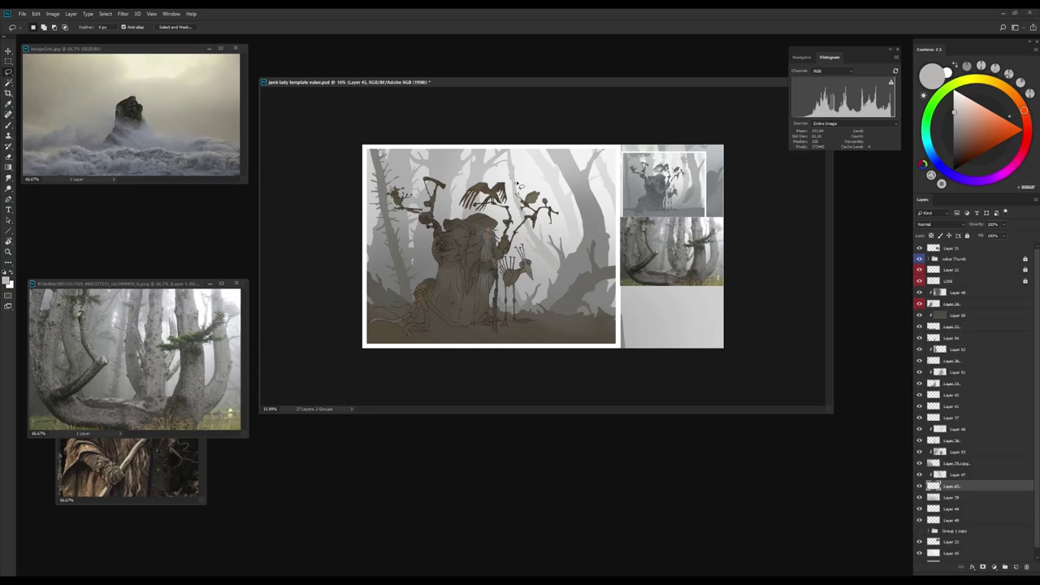
# Lasso thin branch shapes at the top and middle of the pale background trunk and brush them light grey
pyautogui.moveTo(520, 185); pyautogui.dragTo(507, 148)
pyautogui.click(514, 183)
pyautogui.click(512, 154)
pyautogui.press('b')
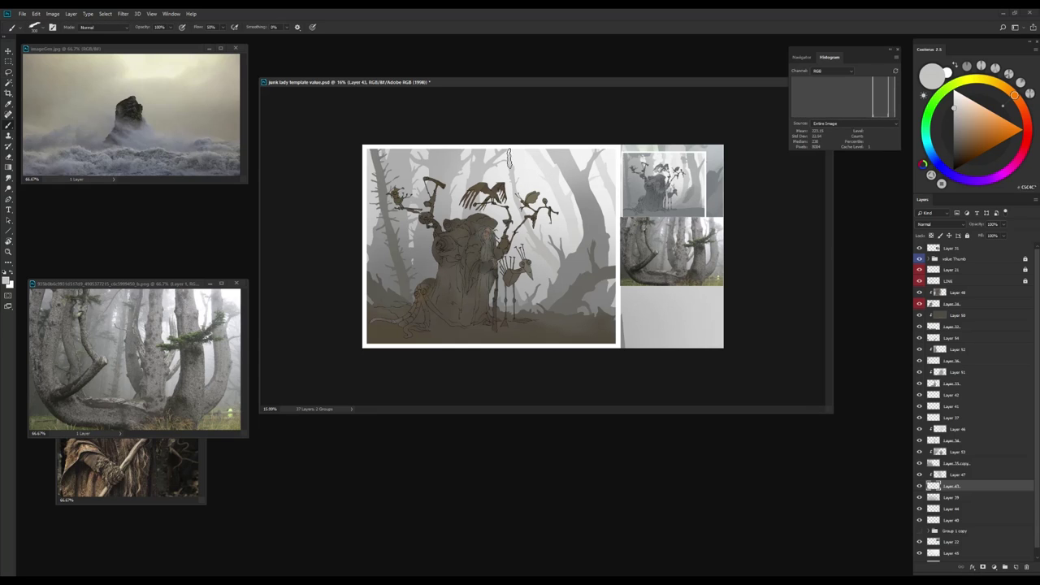
pyautogui.press('l')
pyautogui.moveTo(530, 213)
pyautogui.mouseDown()
pyautogui.moveTo(544, 195)
pyautogui.moveTo(524, 213)
pyautogui.moveTo(568, 233)
pyautogui.moveTo(553, 237)
pyautogui.moveTo(569, 236)
pyautogui.mouseUp()
pyautogui.press('v')
pyautogui.hotkey('ctrl', 'd')
pyautogui.hotkey('ctrl', 'alt', 'shift', 'h')
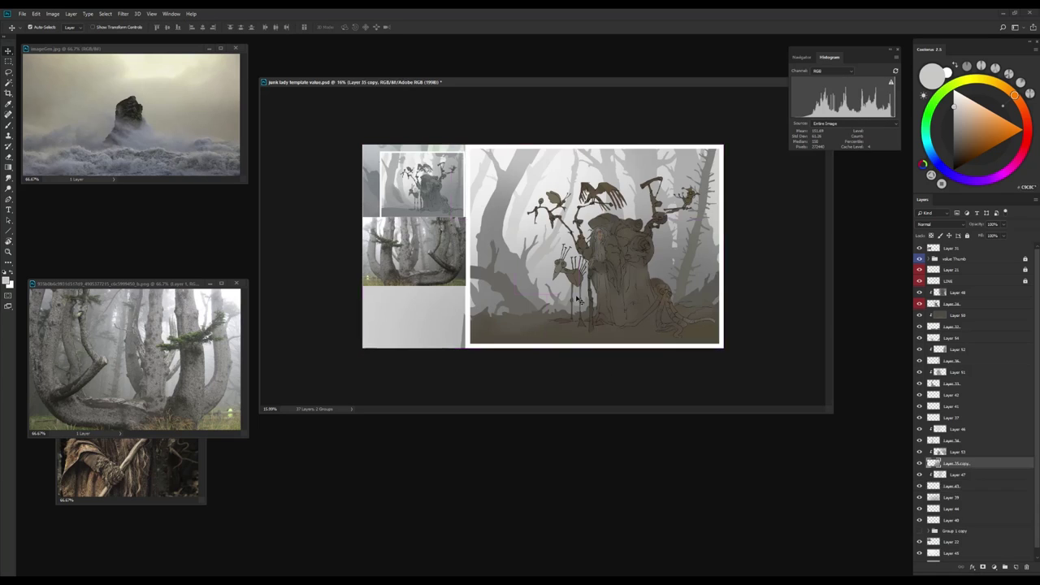
# Lasso a small mound on Layer 35 copy behind the bird-like creature and paint it with grey sampled beside it
pyautogui.keyDown('ctrl'); pyautogui.click(579, 336); pyautogui.keyUp('ctrl')
pyautogui.press('l')
pyautogui.moveTo(556, 299); pyautogui.dragTo(557, 300)
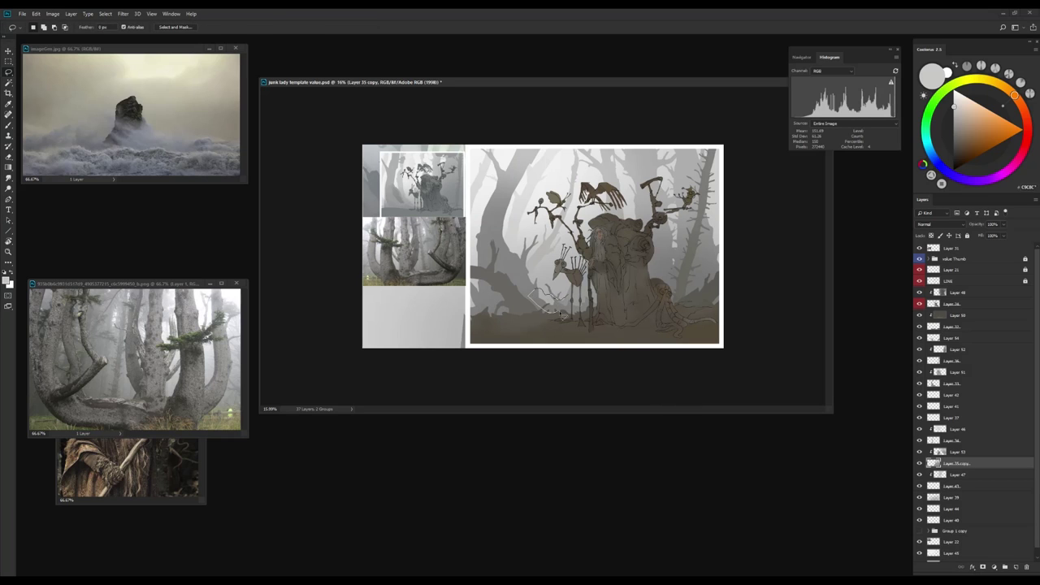
pyautogui.press('b')
pyautogui.keyDown('alt'); pyautogui.click(556, 296); pyautogui.keyUp('alt')
pyautogui.hotkey('ctrl', 'd')
pyautogui.hotkey('alt', ']')
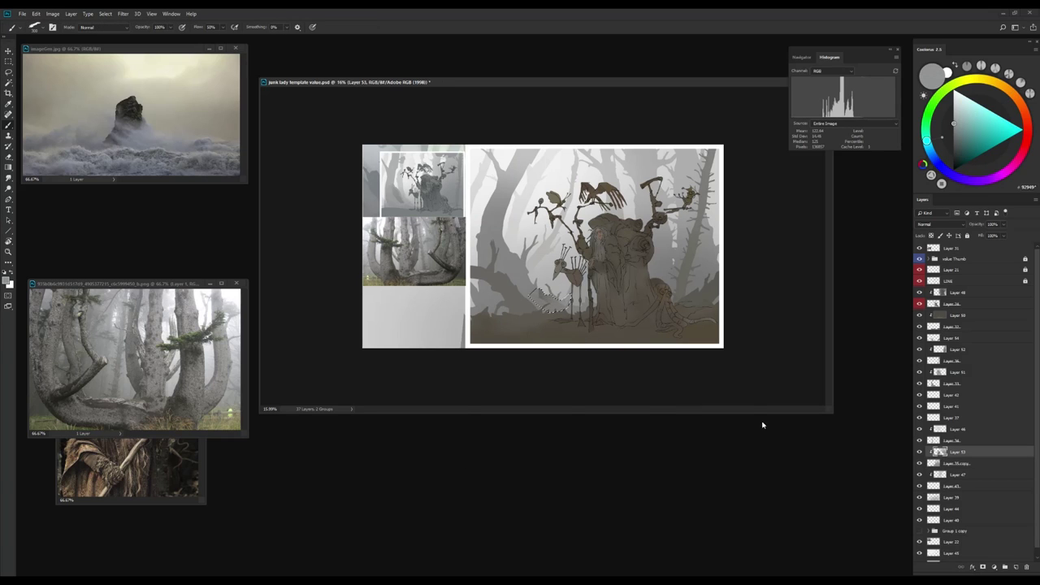
# Check the mound between Layer 35 copy and its clipped Layer 53, and touch up its shading with a sampled grey
pyautogui.press('e')
pyautogui.rightClick(542, 423)
pyautogui.press('Escape')
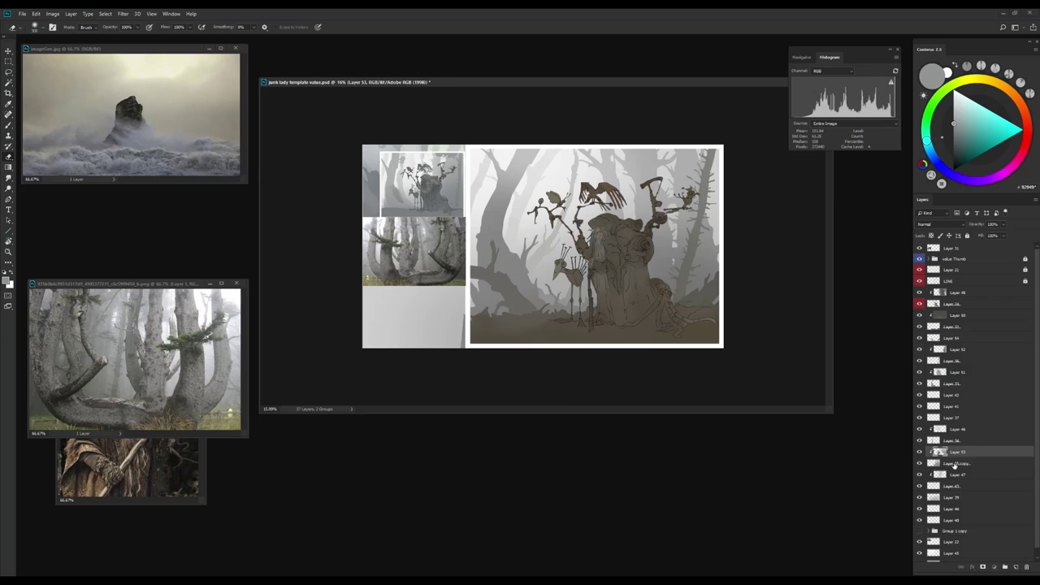
pyautogui.click(955, 464)
pyautogui.press('l')
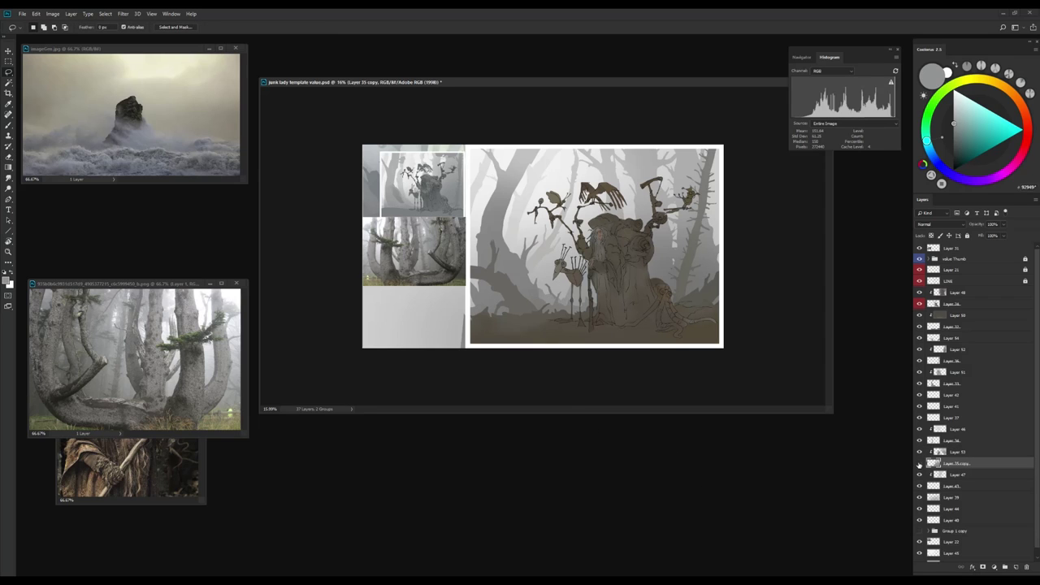
pyautogui.press('b')
pyautogui.hotkey('alt', ']')
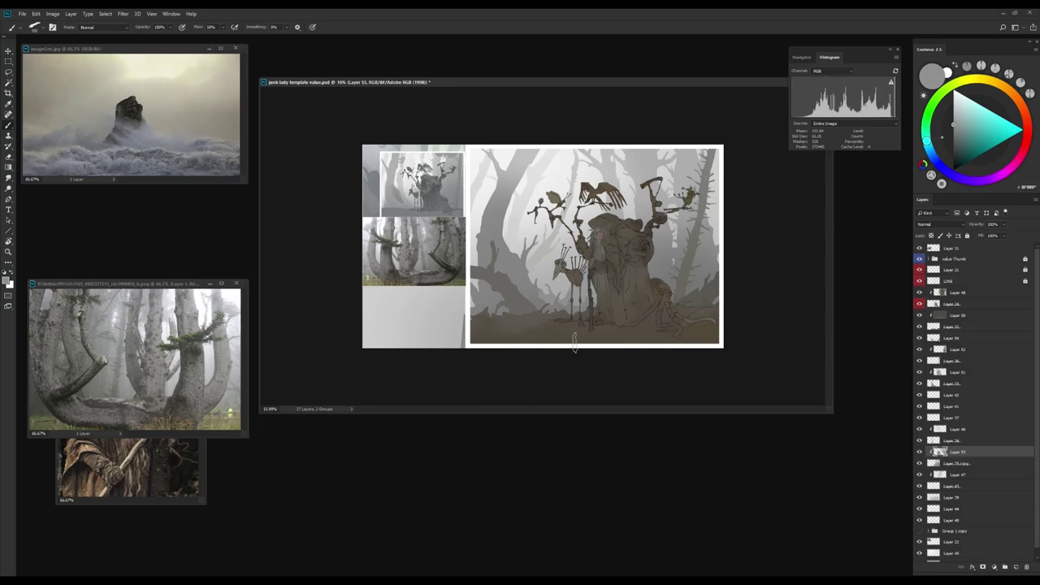
# Lasso the distant ground, raise its Lightness slightly with Hue/Saturation, and merge the clipped Layer 53 into Layer 35 copy
pyautogui.press('l')
pyautogui.moveTo(502, 315)
pyautogui.mouseDown()
pyautogui.moveTo(479, 288)
pyautogui.moveTo(471, 316)
pyautogui.mouseUp()
pyautogui.hotkey('alt', '[')
pyautogui.hotkey('ctrl', 'u')
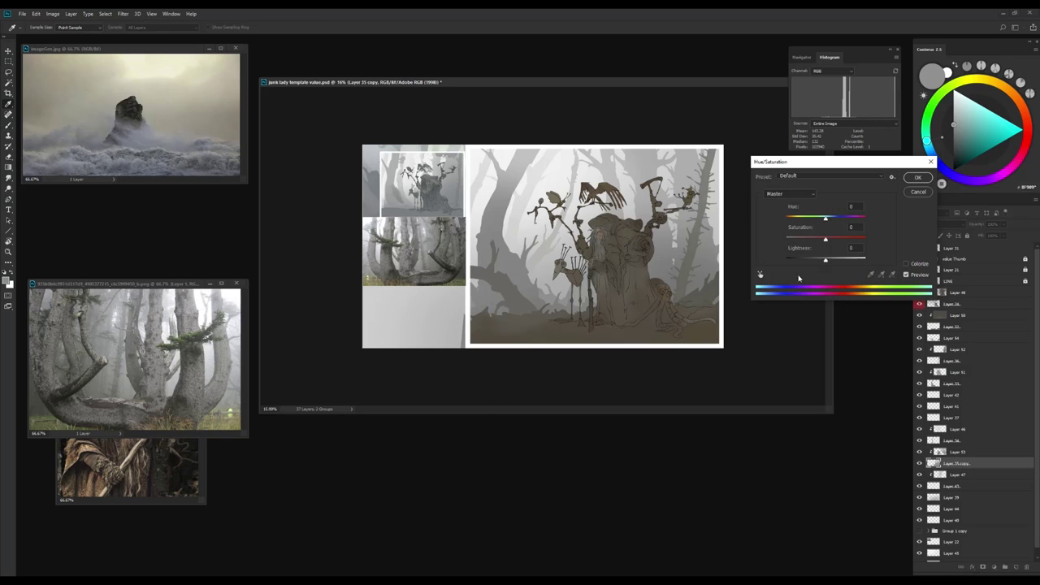
pyautogui.moveTo(825, 260); pyautogui.dragTo(833, 260)
pyautogui.press('Return')
pyautogui.hotkey('alt', ']')
pyautogui.hotkey('ctrl', 'e')
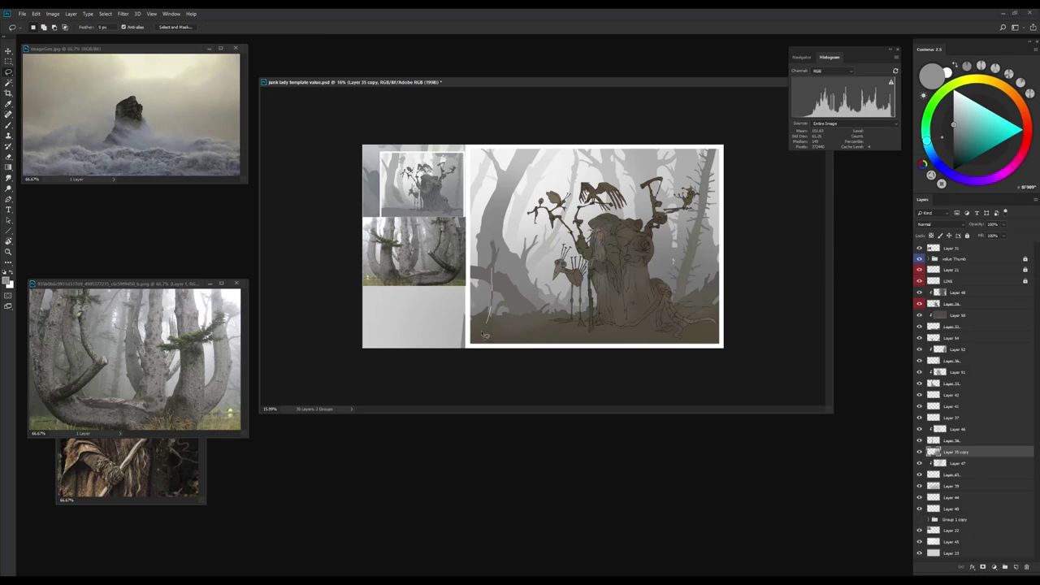
# Lasso a growth shape at the painting's edge behind the large bare tree and paint it sampled grey on Layer 35 copy
pyautogui.hotkey('ctrl', 'u')
pyautogui.press('Escape')
pyautogui.hotkey('ctrl', 'd')
pyautogui.moveTo(473, 254); pyautogui.dragTo(471, 245)
pyautogui.press('b')
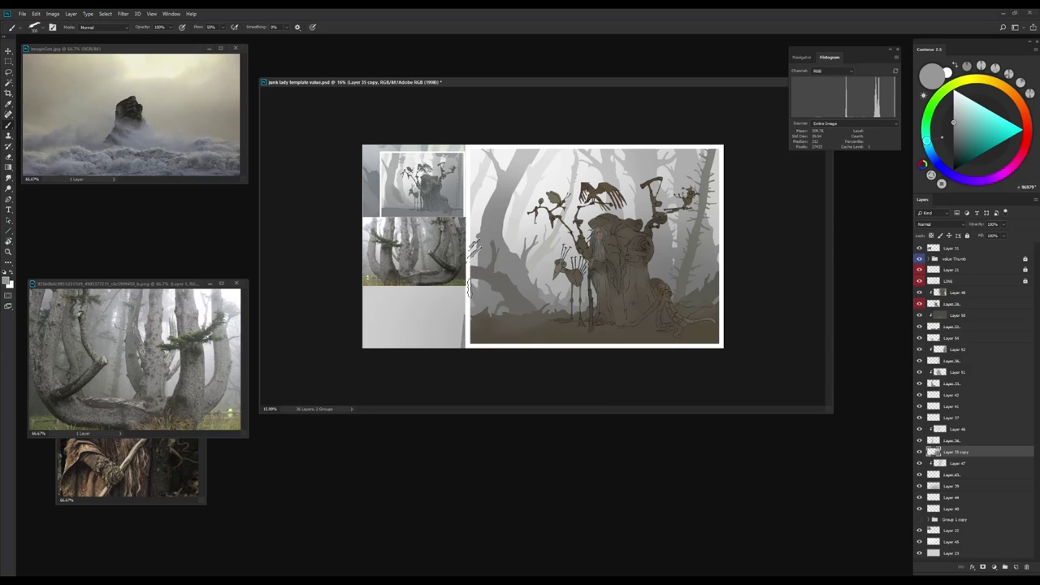
pyautogui.hotkey('ctrl', 'd')
# Refine the edge growth behind the large bare tree with another lassoed shape and a lighter sampled fog grey
pyautogui.press('l')
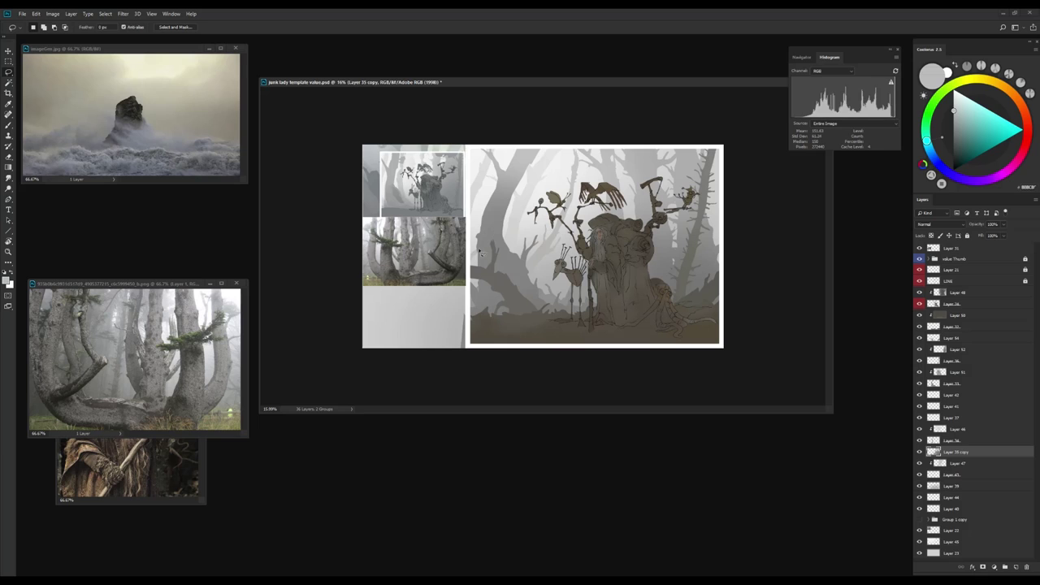
pyautogui.press('b')
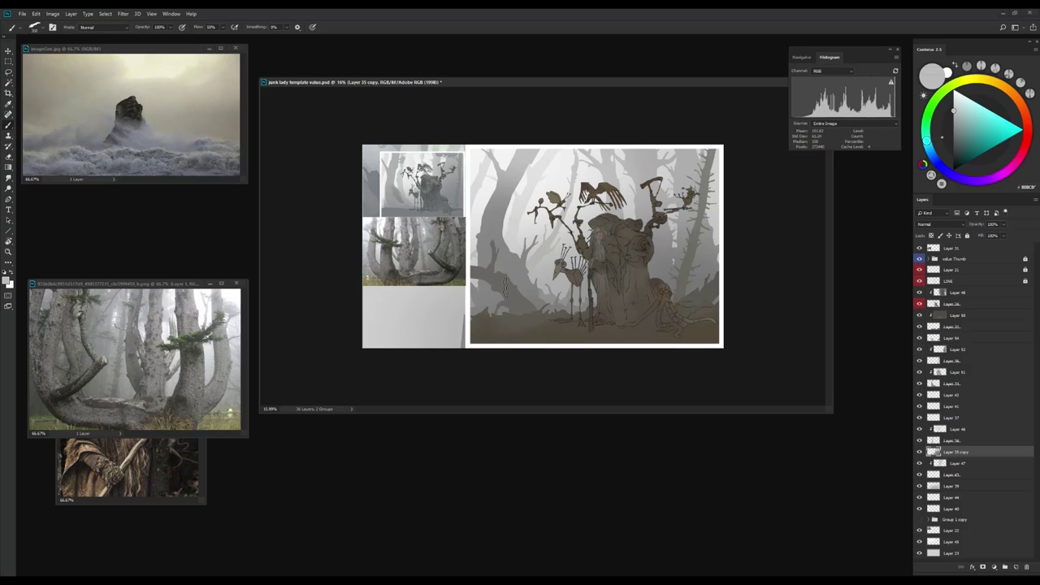
pyautogui.press('l')
pyautogui.moveTo(477, 250); pyautogui.dragTo(468, 260)
pyautogui.hotkey('ctrl', 'd')
pyautogui.hotkey('ctrl', '-')
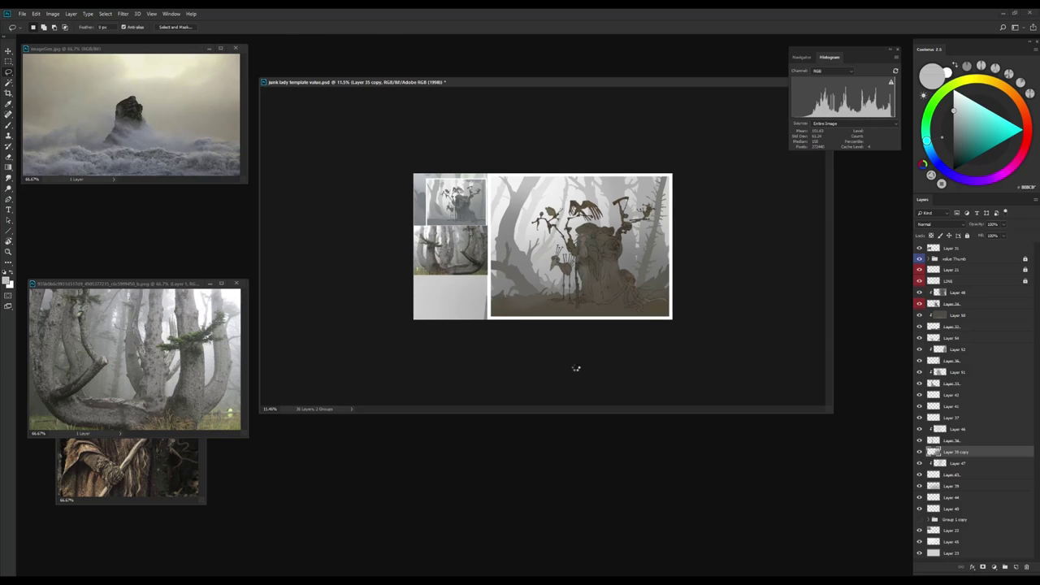
# Try to merge the clipped Layer 51 into the large bare tree's Layer 33, and undo the merge
pyautogui.press('h')
pyautogui.press('v')
pyautogui.click(933, 371)
pyautogui.hotkey('ctrl', 'e')
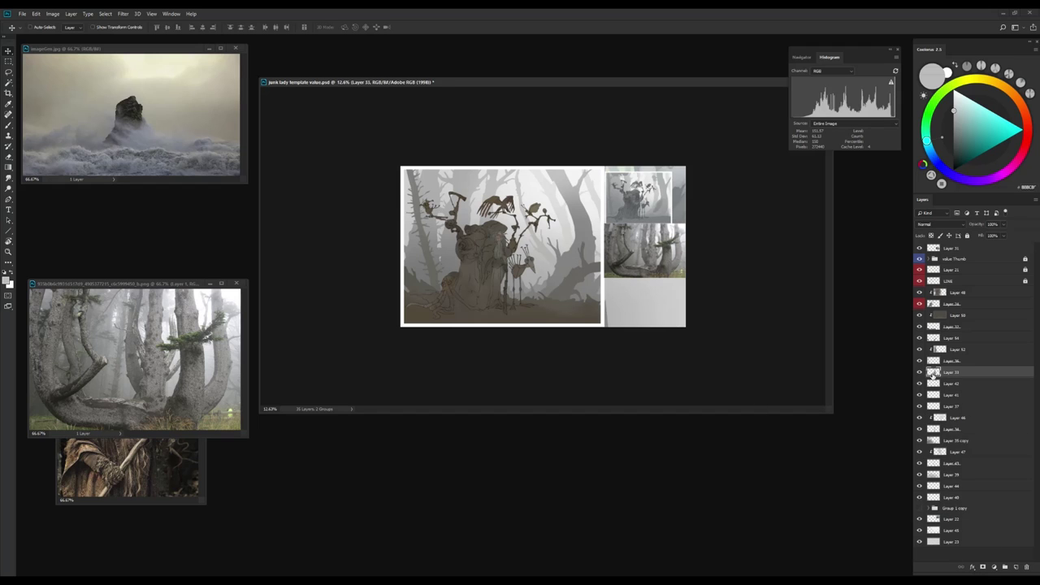
pyautogui.hotkey('ctrl', 'z')
# Lasso a branch shape reaching from the large bare tree's upper trunk and paint it with sampled greys on Layer 33
pyautogui.press('l')
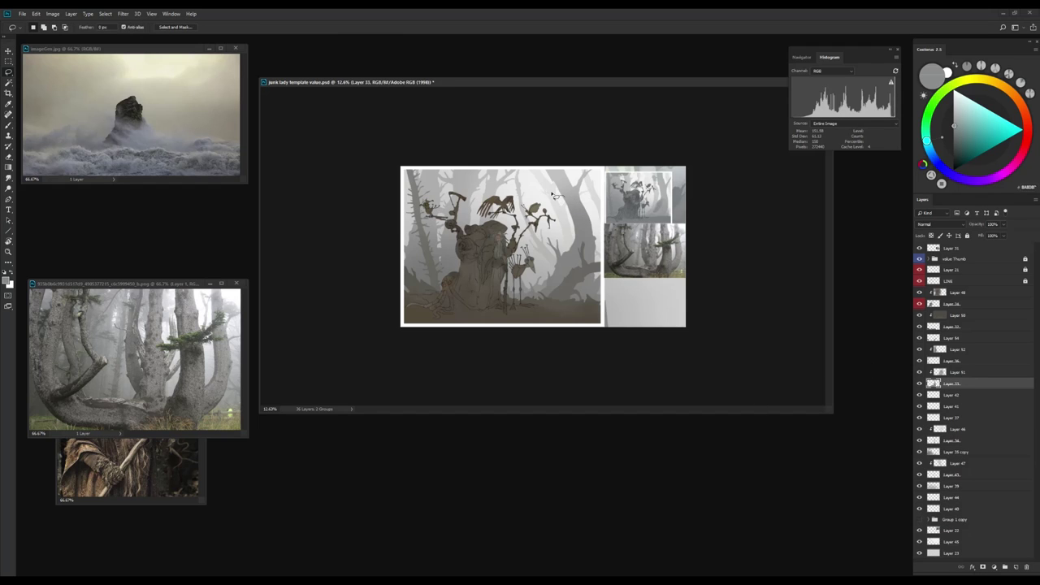
pyautogui.hotkey('ctrl', '+')
pyautogui.press('h')
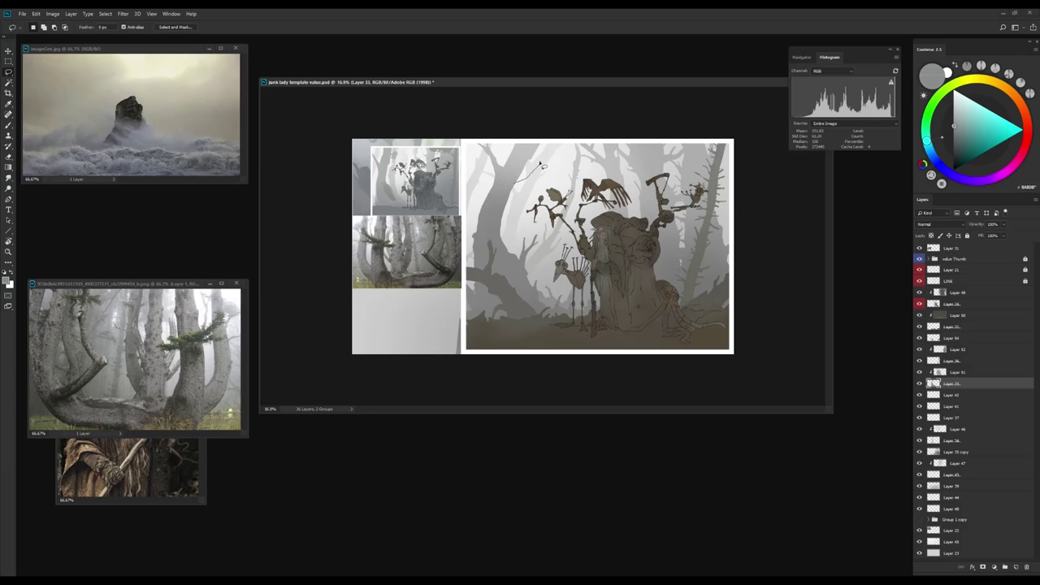
pyautogui.press('b')
pyautogui.keyDown('alt'); pyautogui.click(520, 178); pyautogui.keyUp('alt')
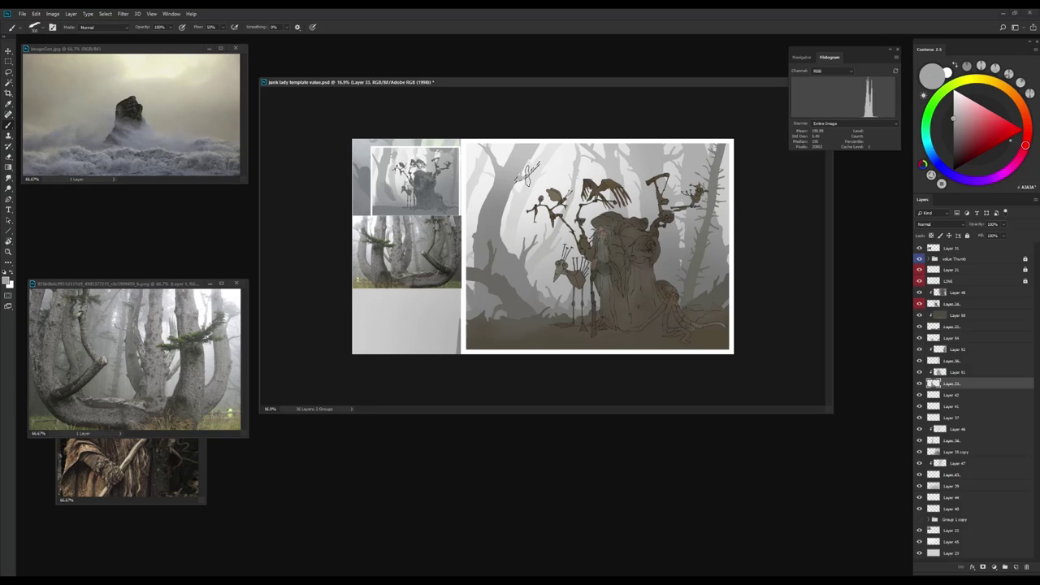
pyautogui.keyDown('alt'); pyautogui.click(524, 173); pyautogui.keyUp('alt')
pyautogui.press('l')
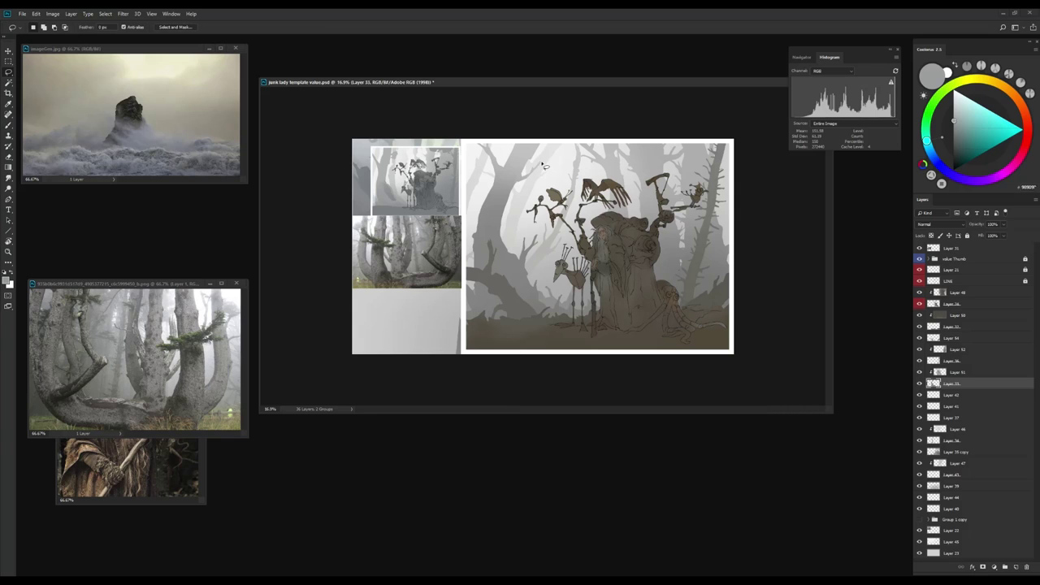
# Sample a light grey near the tree's upper branch and duplicate Layer 33 as a hidden backup
pyautogui.press('b')
pyautogui.keyDown('alt'); pyautogui.click(540, 176); pyautogui.keyUp('alt')
pyautogui.hotkey('ctrl', 'j')
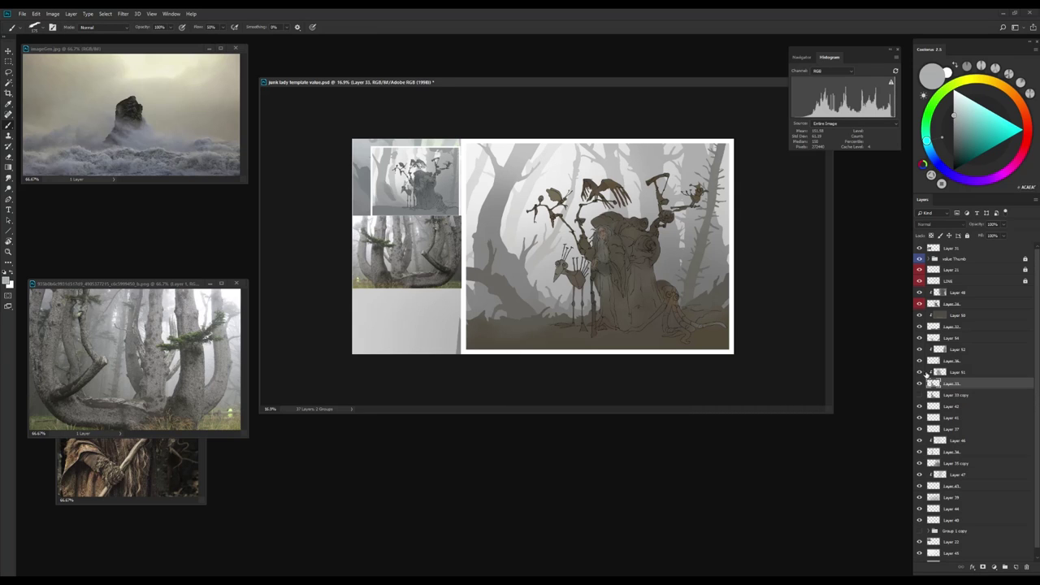
# Brush a ragged foliage cluster onto the large bare tree's upper branch with sampled greys, and check it in the mirrored view
pyautogui.rightClick(538, 159)
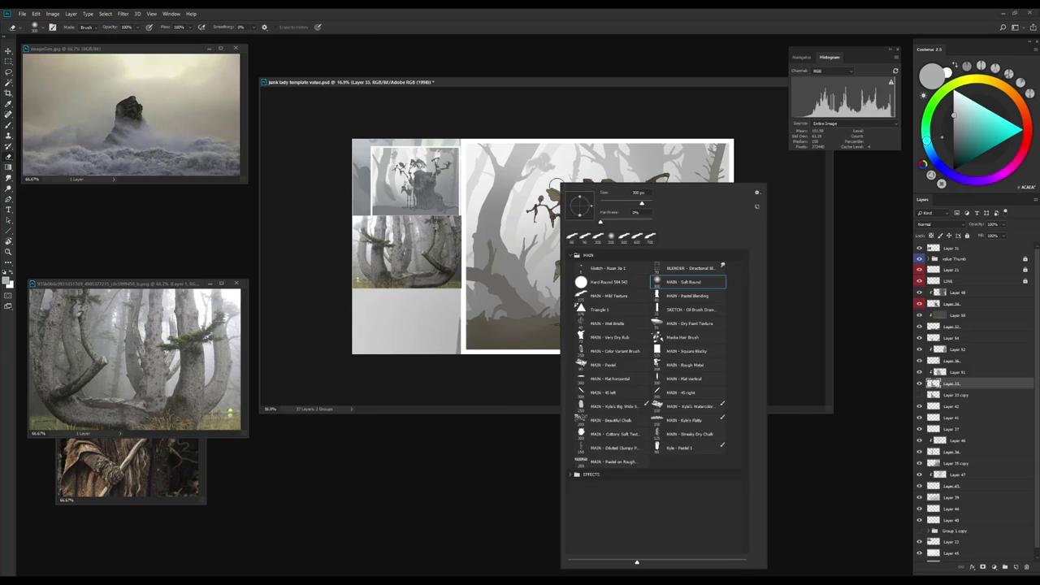
pyautogui.press('Escape')
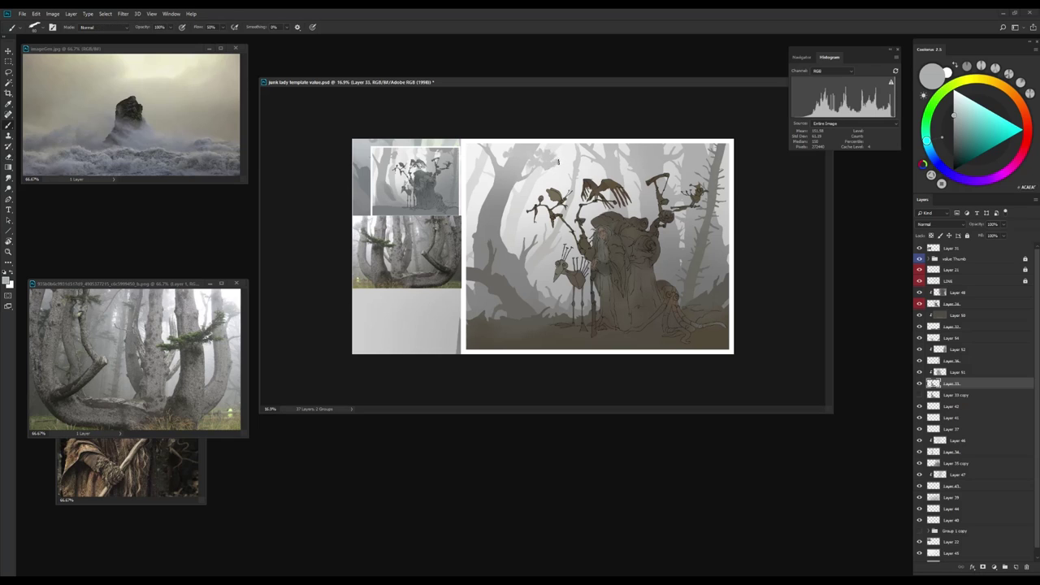
pyautogui.keyDown('alt'); pyautogui.click(511, 177); pyautogui.keyUp('alt')
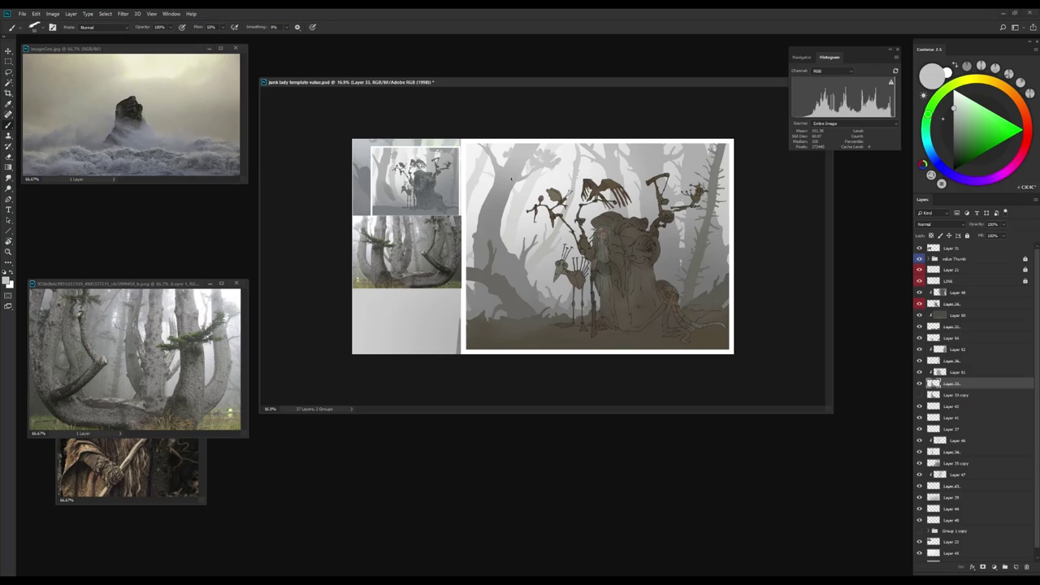
pyautogui.keyDown('alt'); pyautogui.click(558, 155); pyautogui.keyUp('alt')
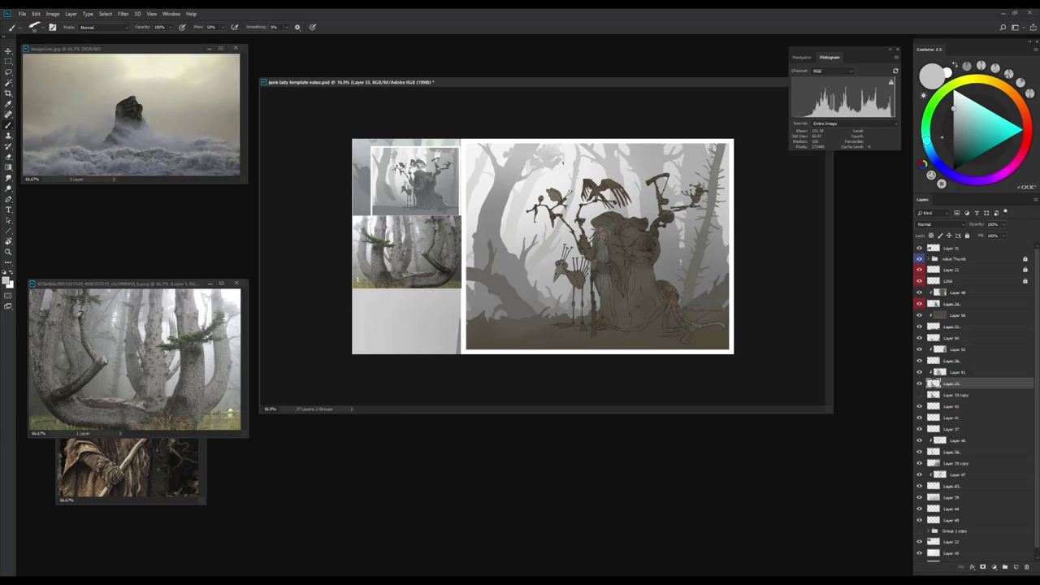
pyautogui.press('e')
pyautogui.press('h')
pyautogui.press('b')
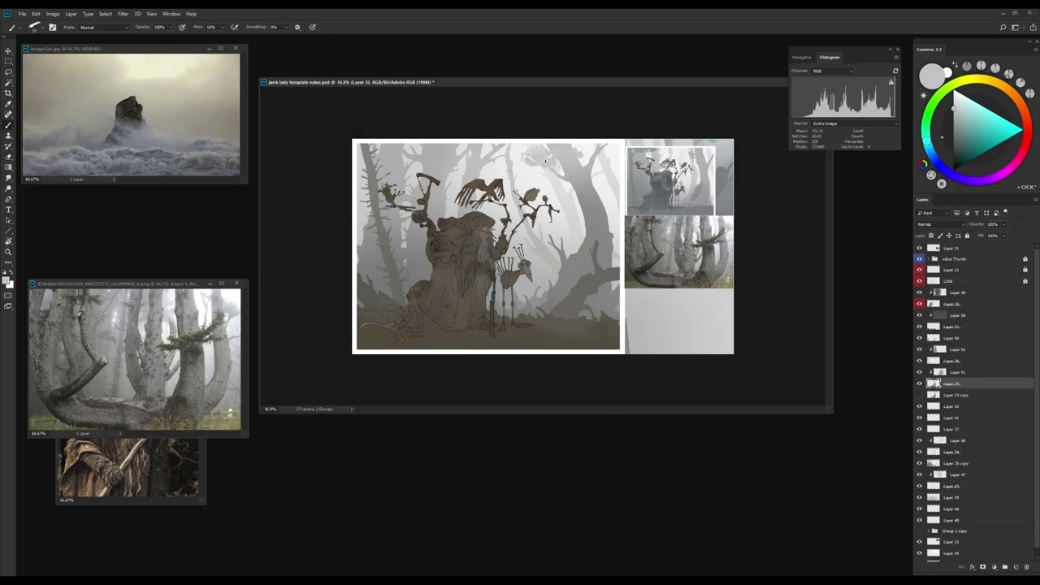
# Hide the clipped Layer 51 and reshape the foliage cluster on Layer 33 with brush and eraser strokes in a darker grey
pyautogui.press('x')
pyautogui.click(923, 372)
pyautogui.click(934, 383)
pyautogui.press('x')
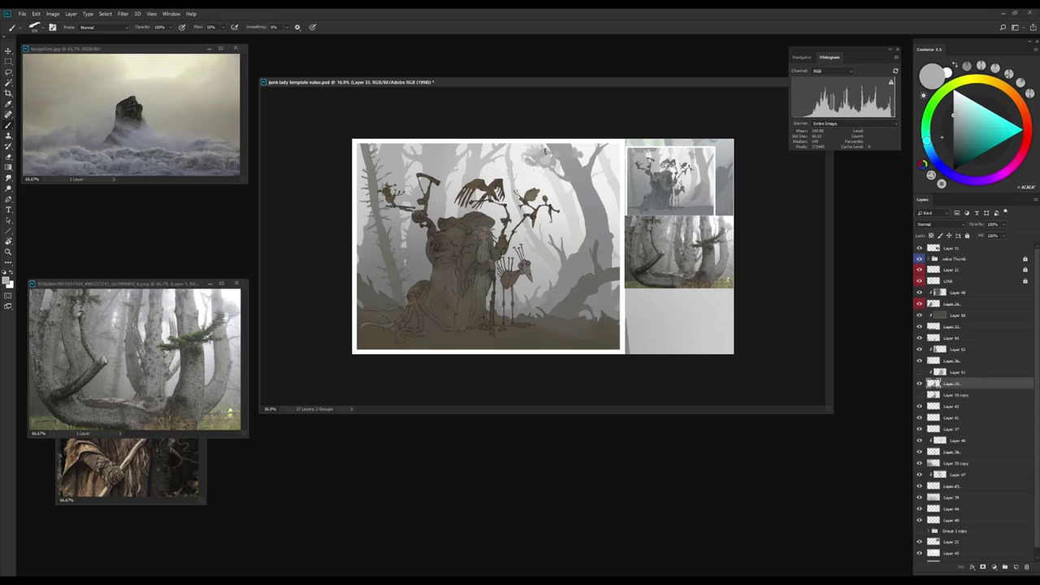
pyautogui.press('e')
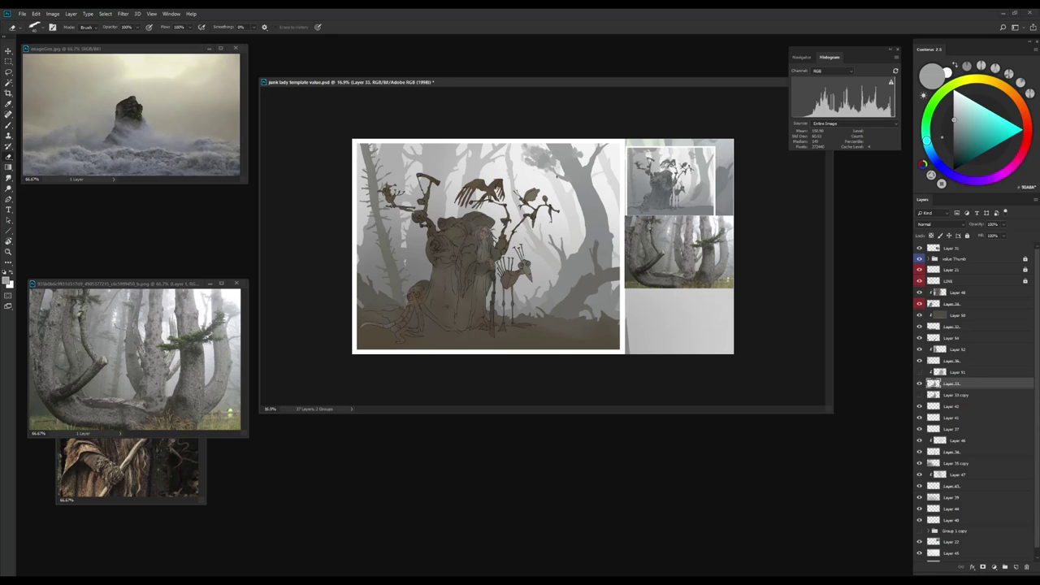
pyautogui.press('b')
pyautogui.scroll(-3, 536, 158)
pyautogui.scroll(1, 583, 172)
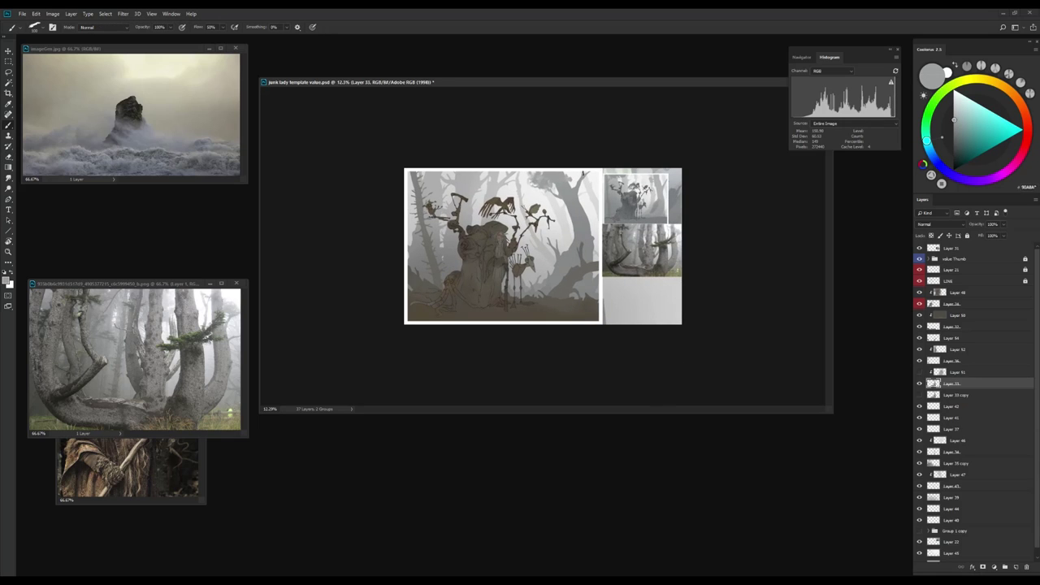
# Paint more leaf clusters around the top of the large bare tree with its sampled grey, carving their edges with the eraser
pyautogui.keyDown('alt'); pyautogui.click(582, 175); pyautogui.keyUp('alt')
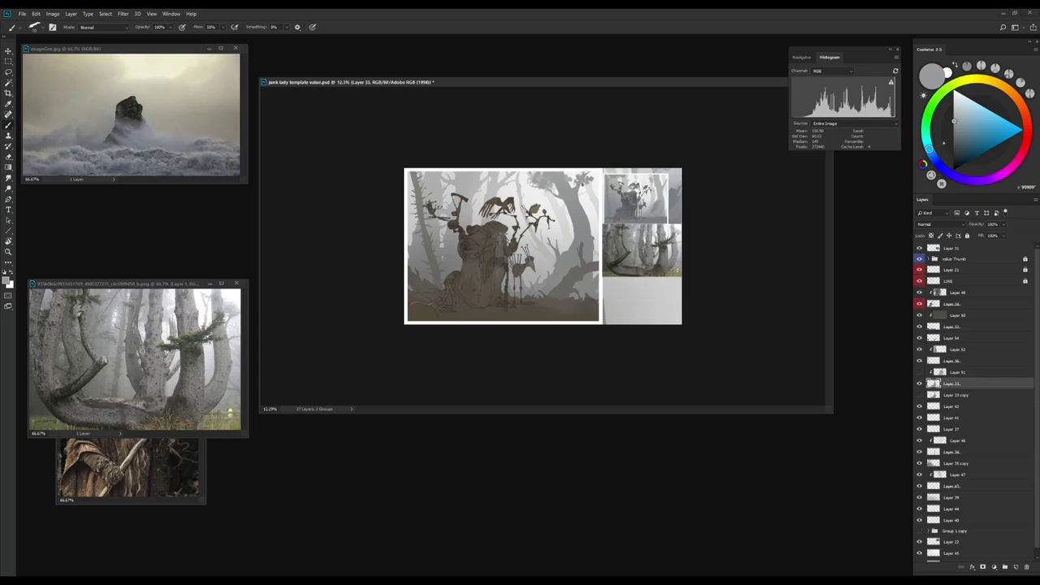
pyautogui.press('e')
pyautogui.press('b')
pyautogui.press('e')
pyautogui.press('b')
pyautogui.press('e')
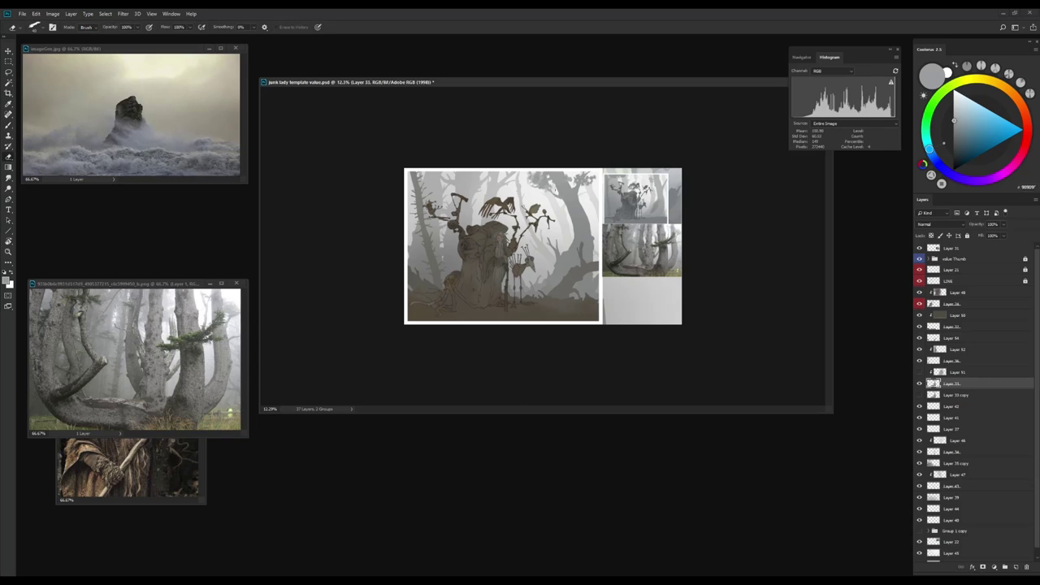
pyautogui.press('b')
pyautogui.scroll(-1, 542, 246)
pyautogui.press('h')
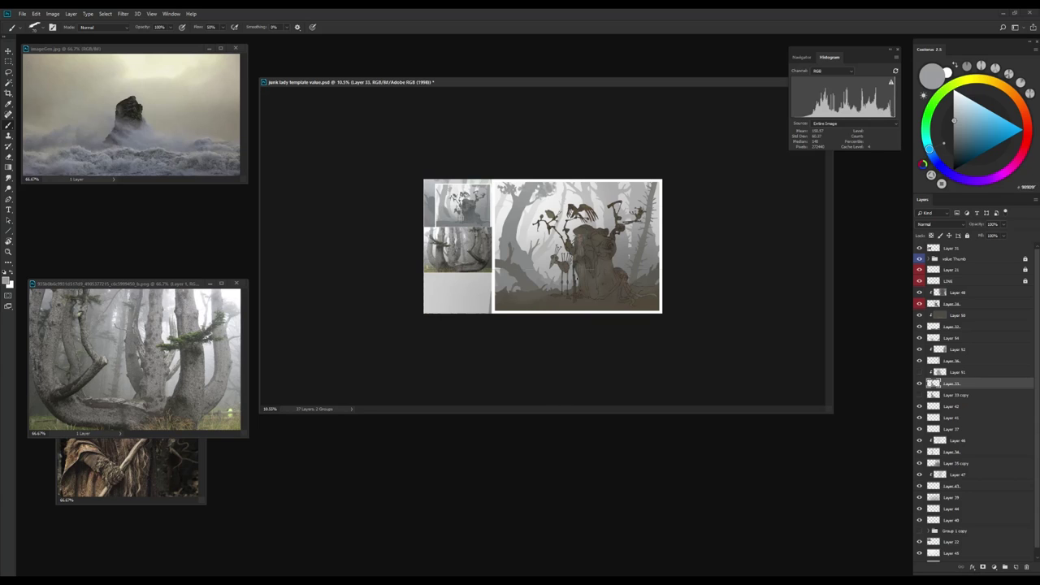
# Refine the leaf clusters along the large bare tree's upper branch with sampled light grey brush strokes and eraser cuts
pyautogui.press('e')
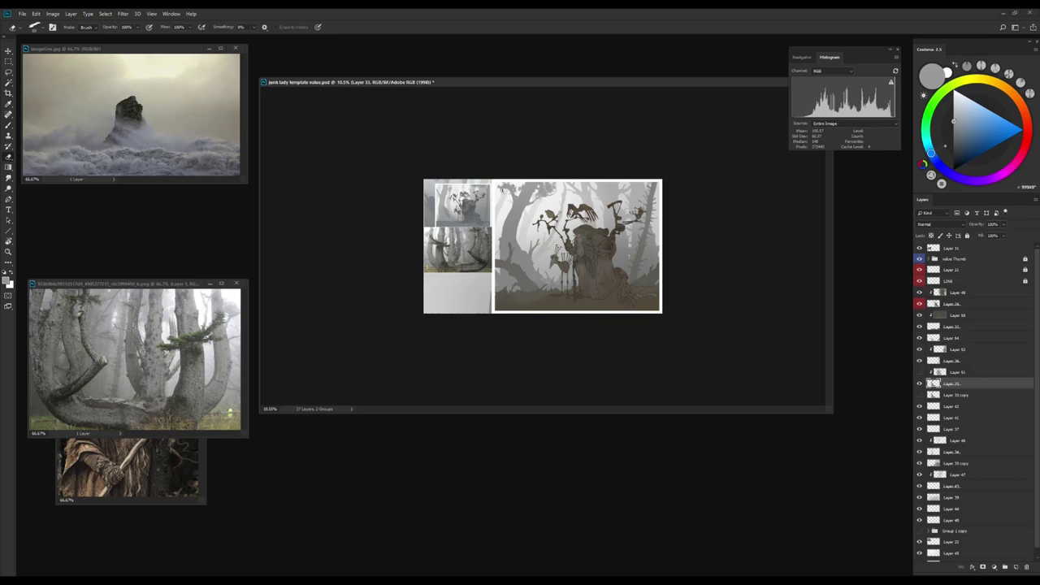
pyautogui.press('b')
pyautogui.press('b')
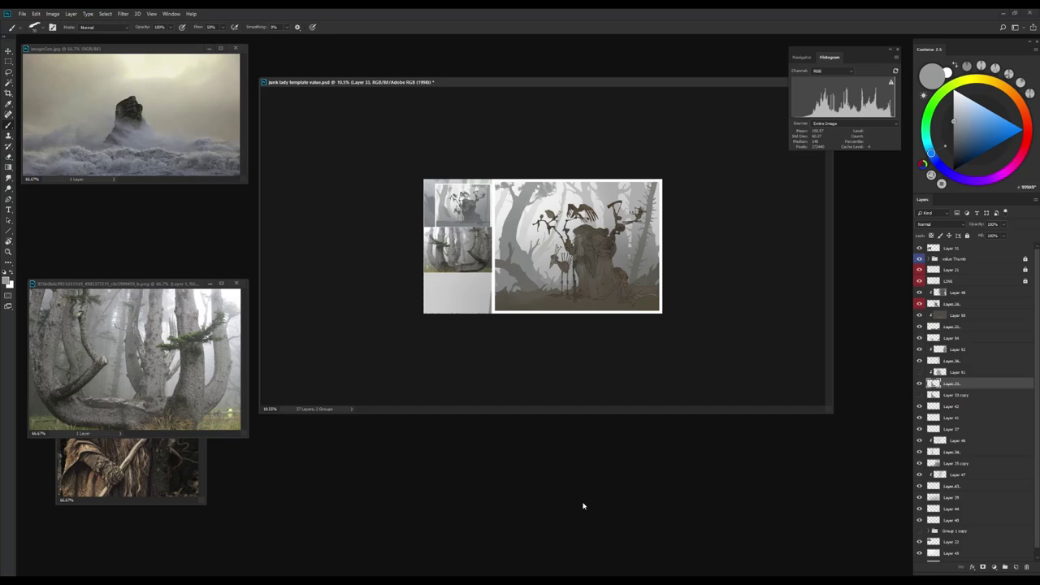
pyautogui.keyDown('alt'); pyautogui.click(547, 190); pyautogui.keyUp('alt')
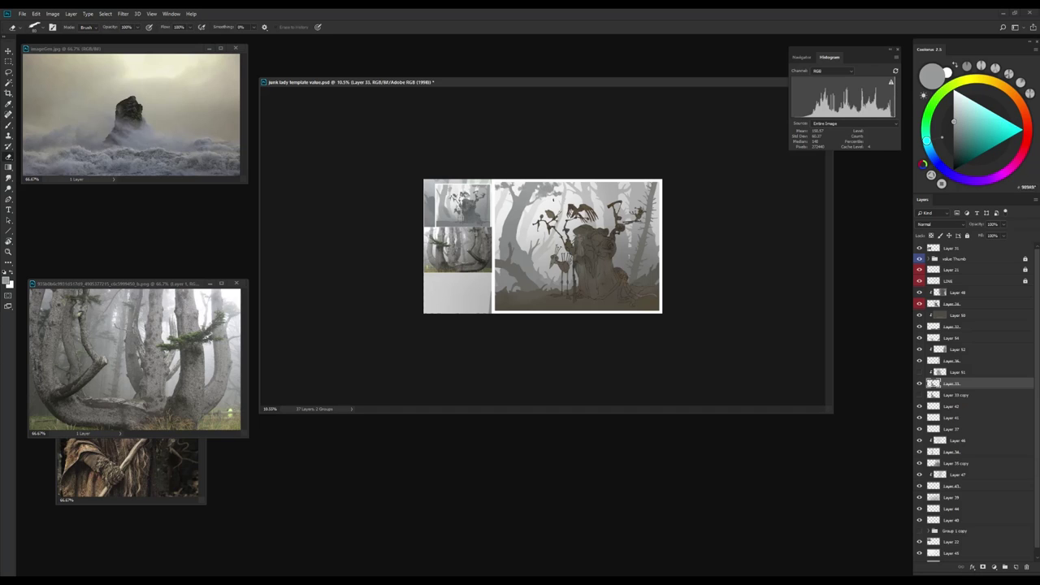
pyautogui.press('e')
pyautogui.press('b')
pyautogui.press('e')
pyautogui.press('b')
pyautogui.scroll(-3, 560, 184)
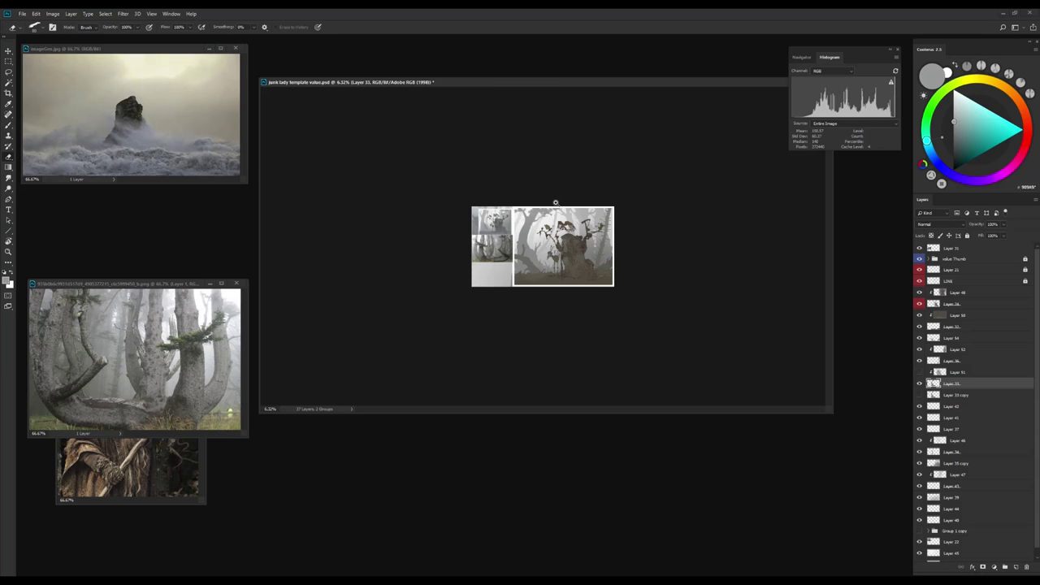
pyautogui.scroll(3, 556, 203)
# Sample the large bare tree's trunk grey and rework the foliage silhouettes at its top with alternating brush and eraser strokes
pyautogui.keyDown('alt'); pyautogui.click(524, 218); pyautogui.keyUp('alt')
pyautogui.press('e')
pyautogui.press('b')
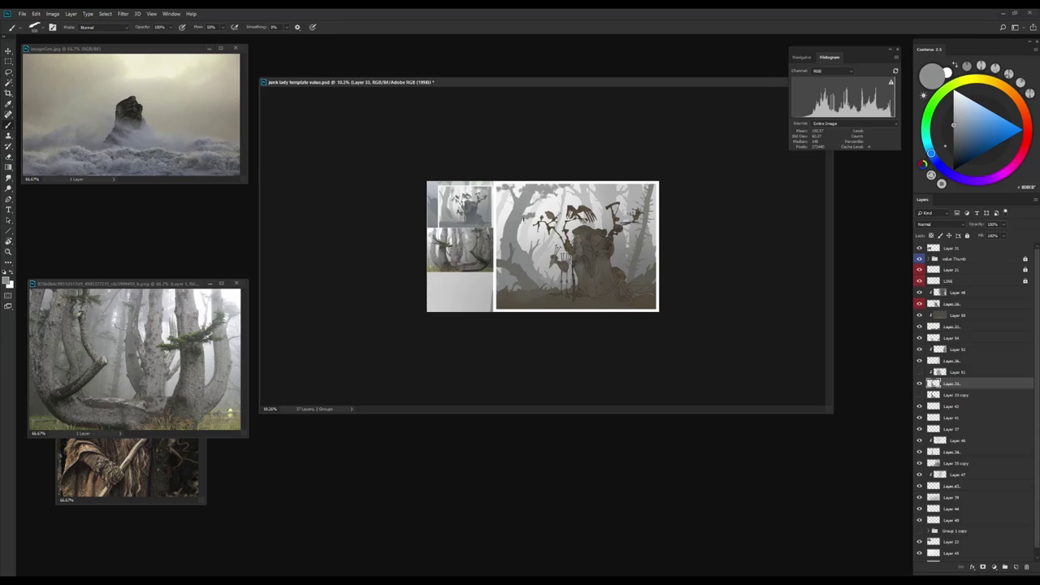
pyautogui.press('e')
pyautogui.press('b')
pyautogui.press('e')
pyautogui.press('b')
pyautogui.press('e')
pyautogui.press('b')
pyautogui.press('e')
pyautogui.press('b')
pyautogui.scroll(-3, 531, 366)
pyautogui.scroll(3, 605, 304)
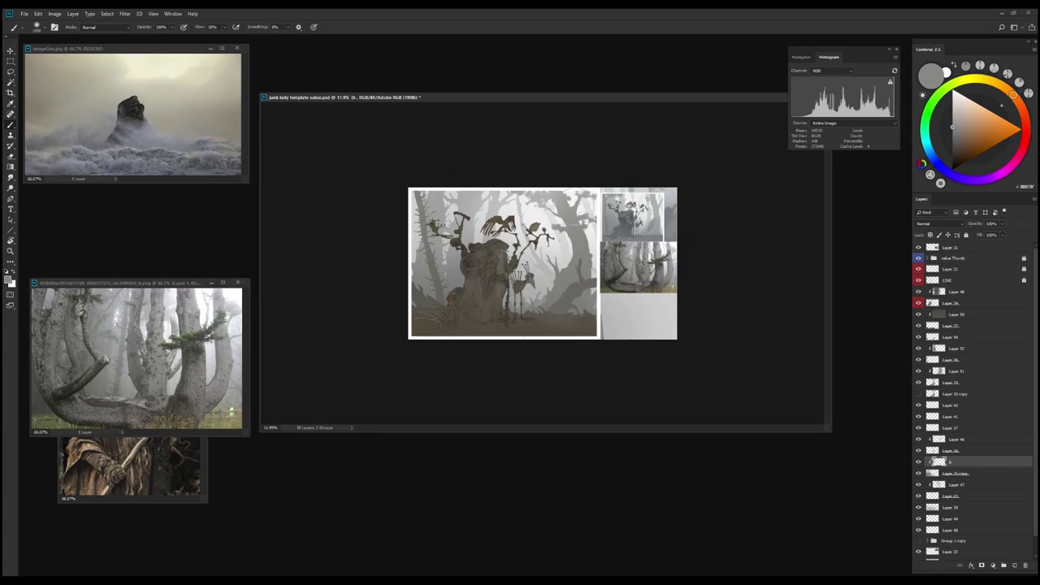
# Lasso the area around the spiky dead tree with a jagged inner edge in the mirrored view
pyautogui.scroll(3, 553, 333)
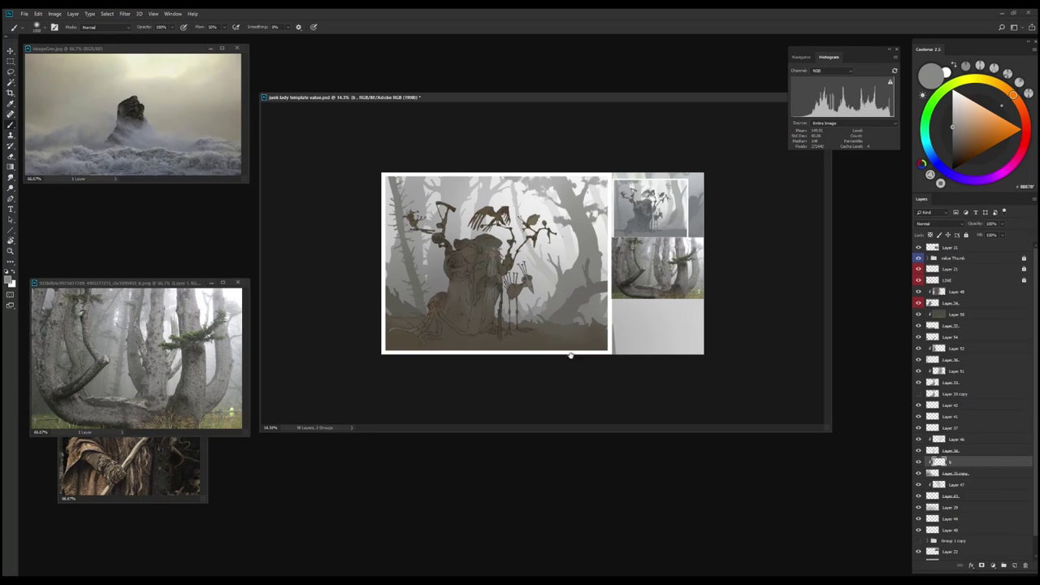
pyautogui.press('v')
pyautogui.press('l')
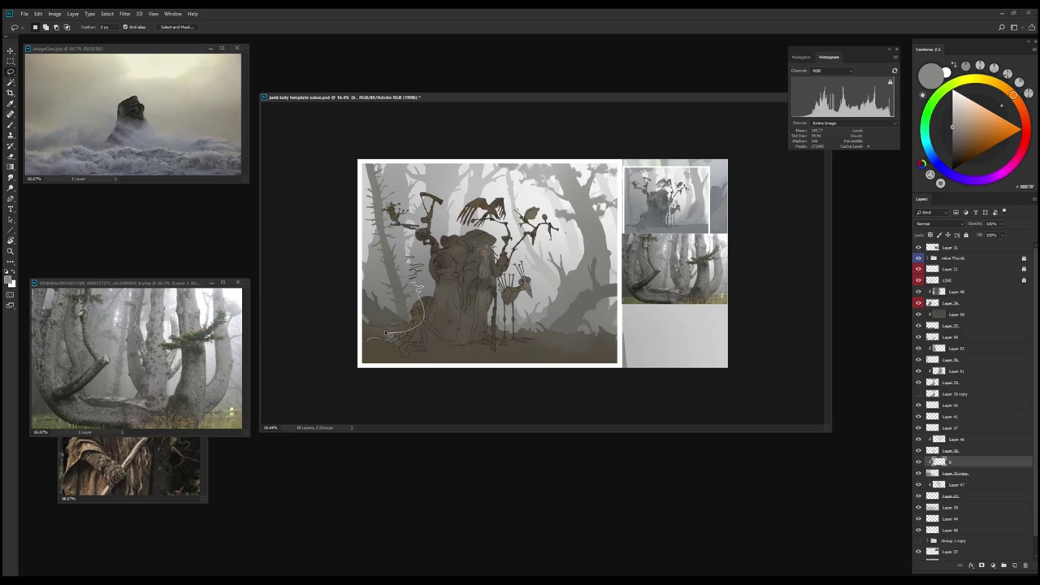
pyautogui.moveTo(386, 332)
pyautogui.mouseDown()
pyautogui.moveTo(361, 185)
pyautogui.moveTo(410, 165)
pyautogui.mouseUp()
pyautogui.moveTo(416, 243); pyautogui.dragTo(418, 247)
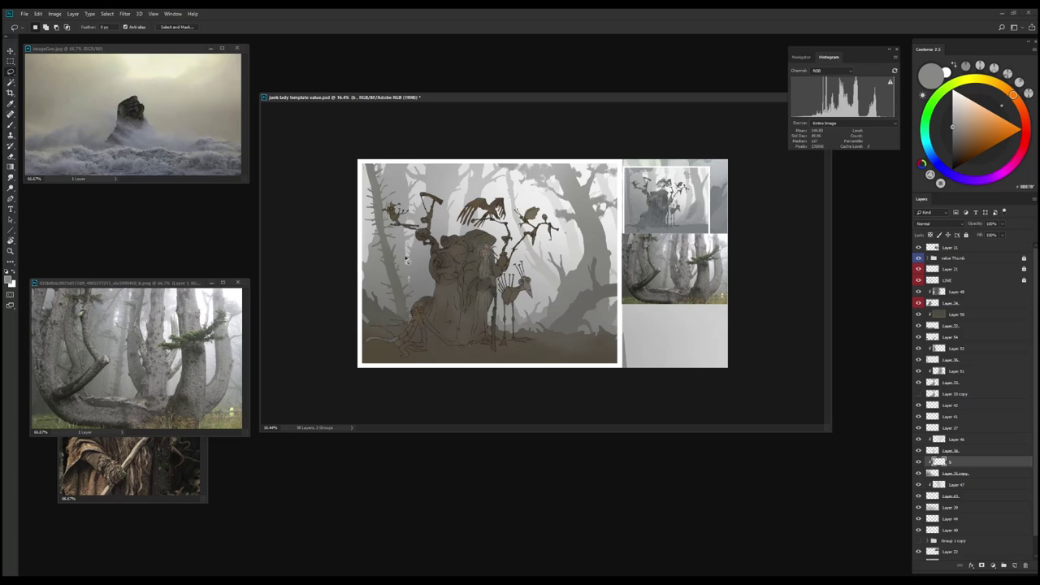
pyautogui.press('b')
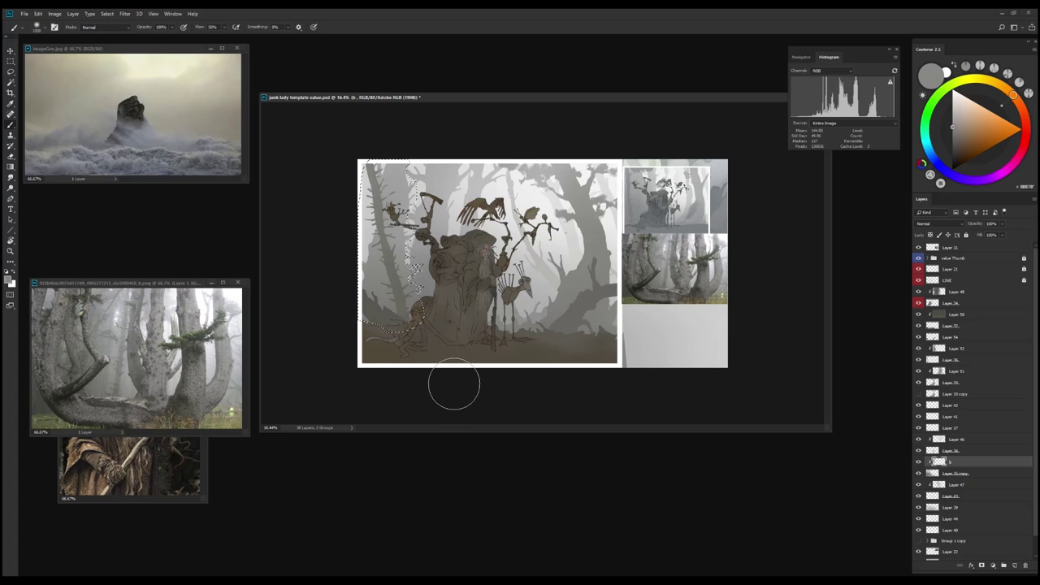
# Invert the selection, add a clipped layer above layer b, brush sampled light grey mist onto it, and deselect
pyautogui.hotkey('ctrl', 'shift', 'i')
pyautogui.hotkey('ctrl', 'shift', 'alt', 'n')
pyautogui.keyDown('alt'); pyautogui.click(440, 252); pyautogui.keyUp('alt')
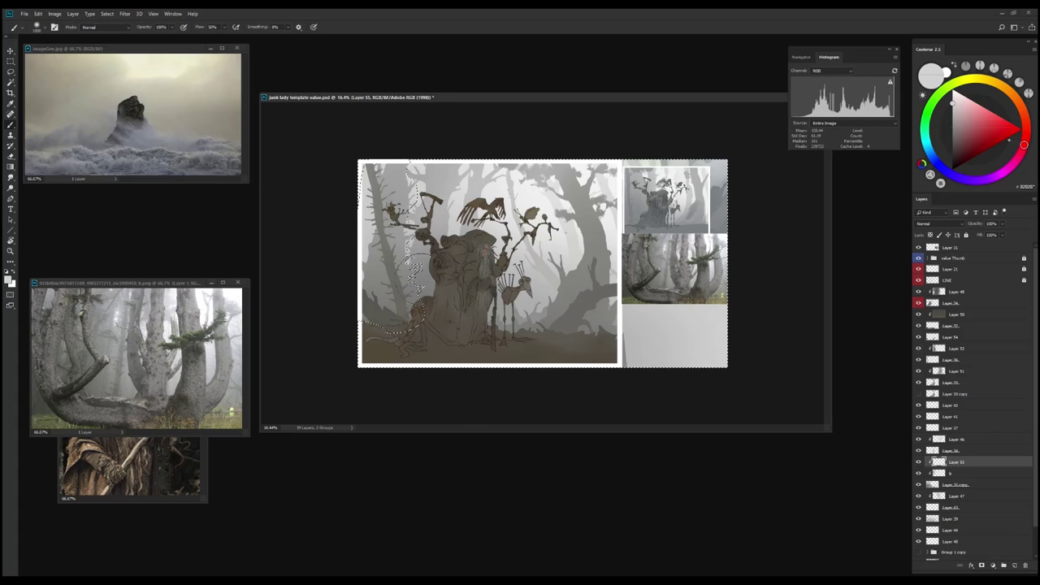
pyautogui.hotkey('ctrl', 'd')
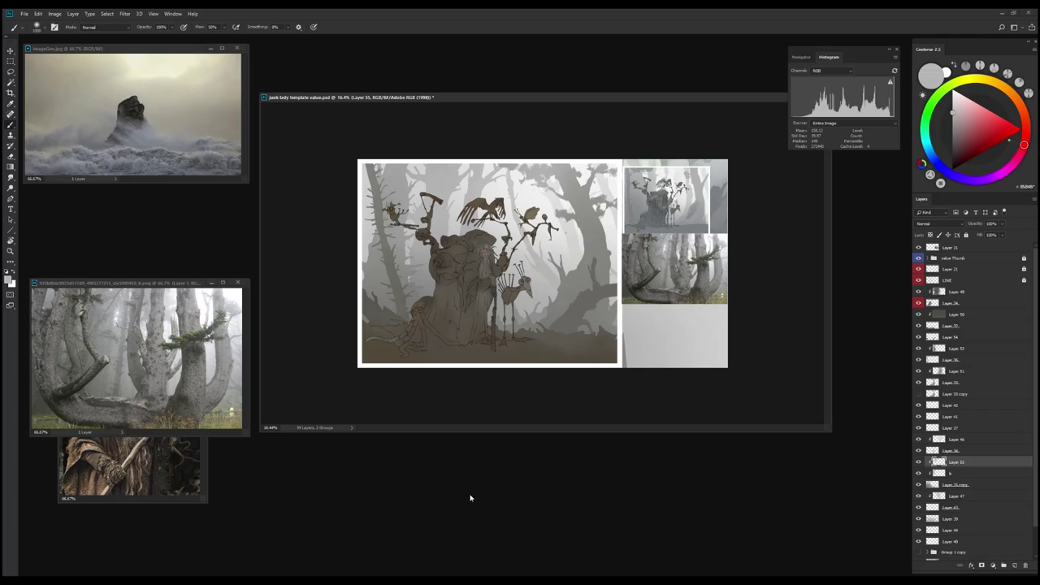
# Add a new clipped layer above Layer 51, set it to Multiply, and sample the large bare tree's grey
pyautogui.press('h')
pyautogui.hotkey('ctrl', 'shift', 'alt', 'n')
pyautogui.press('v')
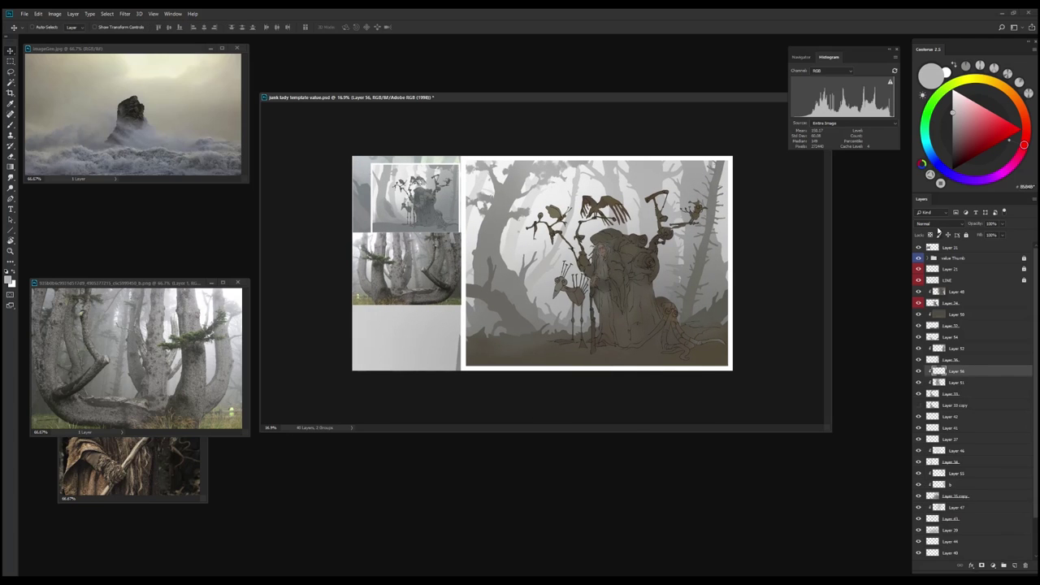
pyautogui.press('l')
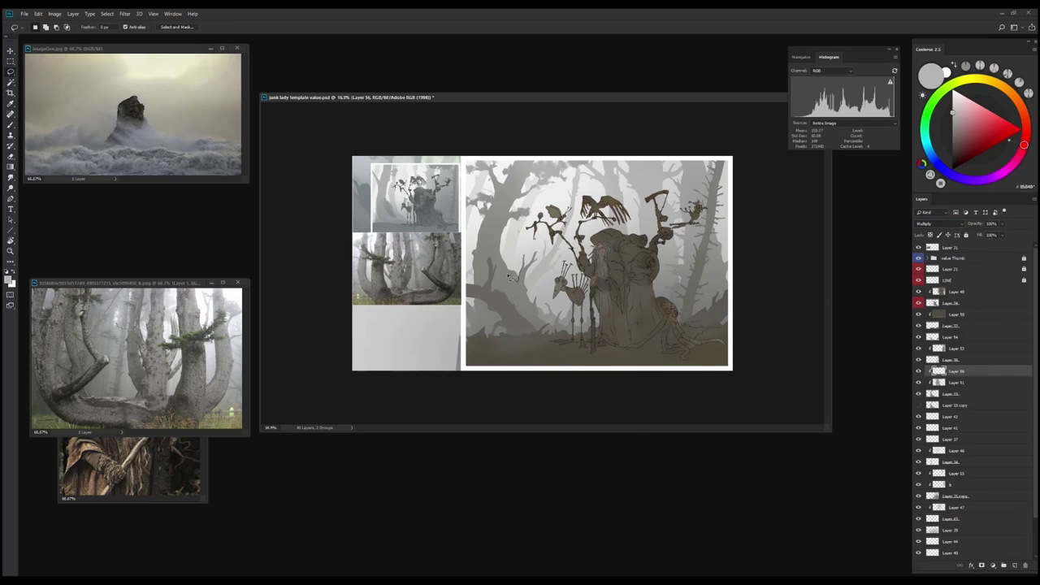
pyautogui.press('b')
pyautogui.keyDown('alt'); pyautogui.click(512, 281); pyautogui.keyUp('alt')
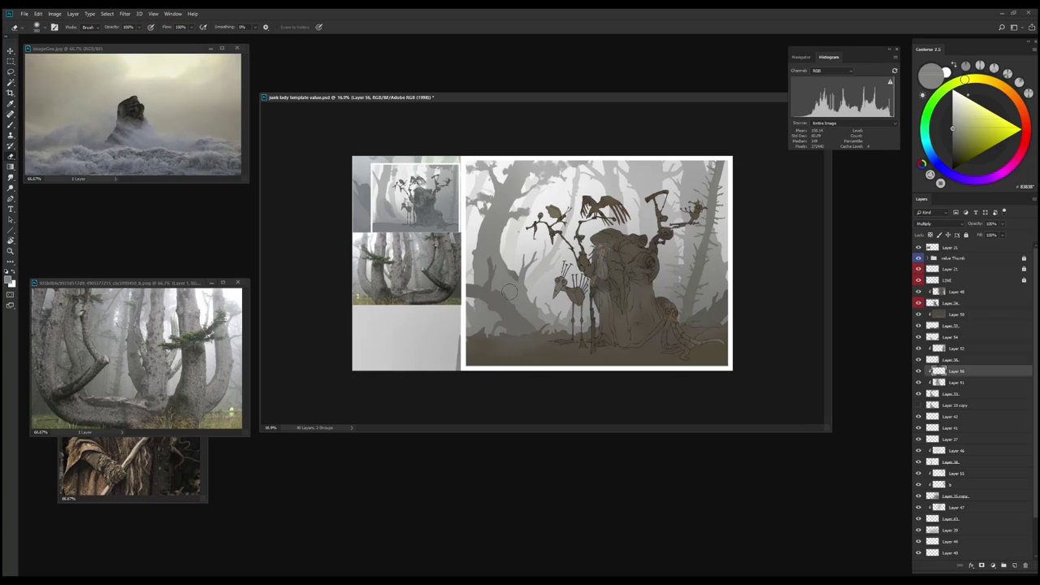
# Brush soft shading onto the large bare tree's trunk on the Multiply layer and check it in the mirrored view
pyautogui.press('l')
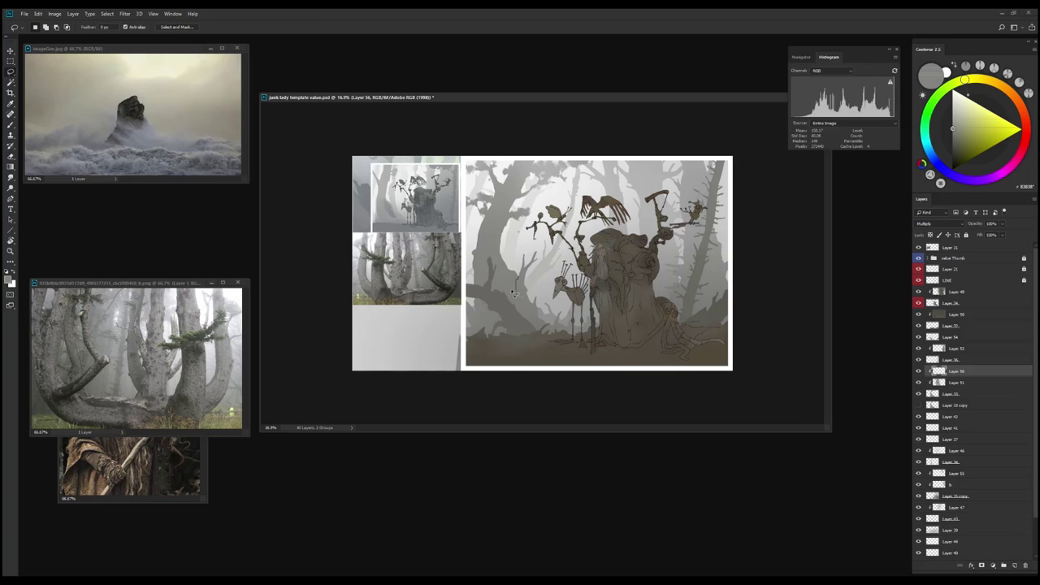
pyautogui.press('b')
pyautogui.scroll(-1, 561, 332)
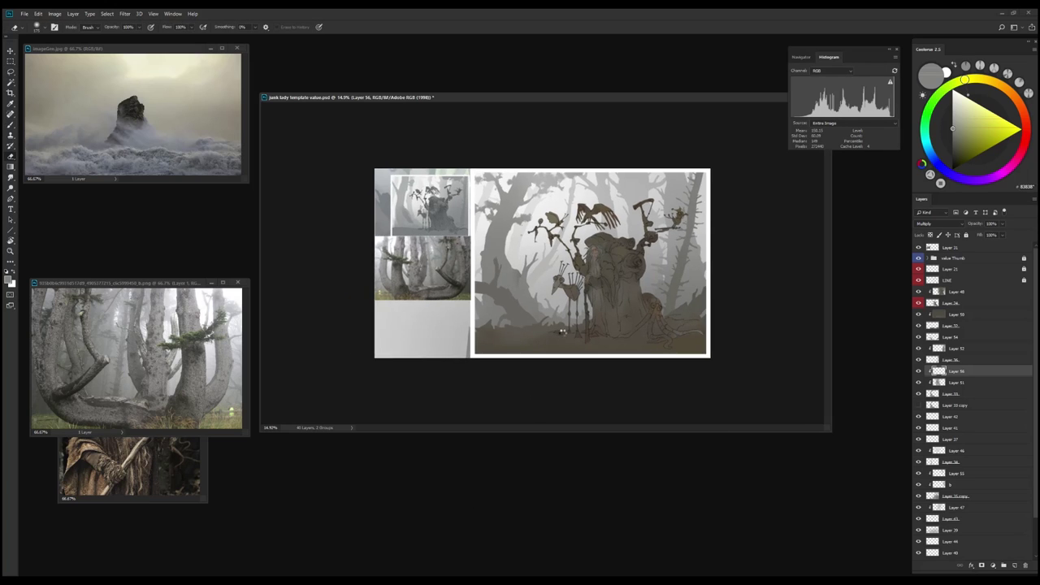
pyautogui.press('h')
pyautogui.press('b')
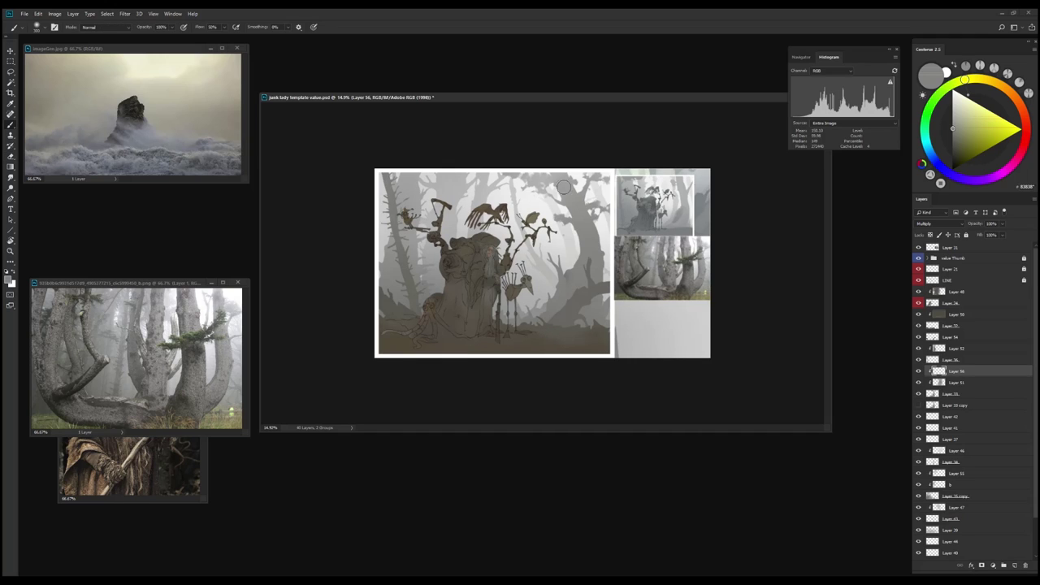
# Shade the large bare tree's upper trunk beneath the foliage and soften the shadow with the MAIN - Soft Round eraser
pyautogui.rightClick(574, 228)
pyautogui.press('Escape')
pyautogui.press('e')
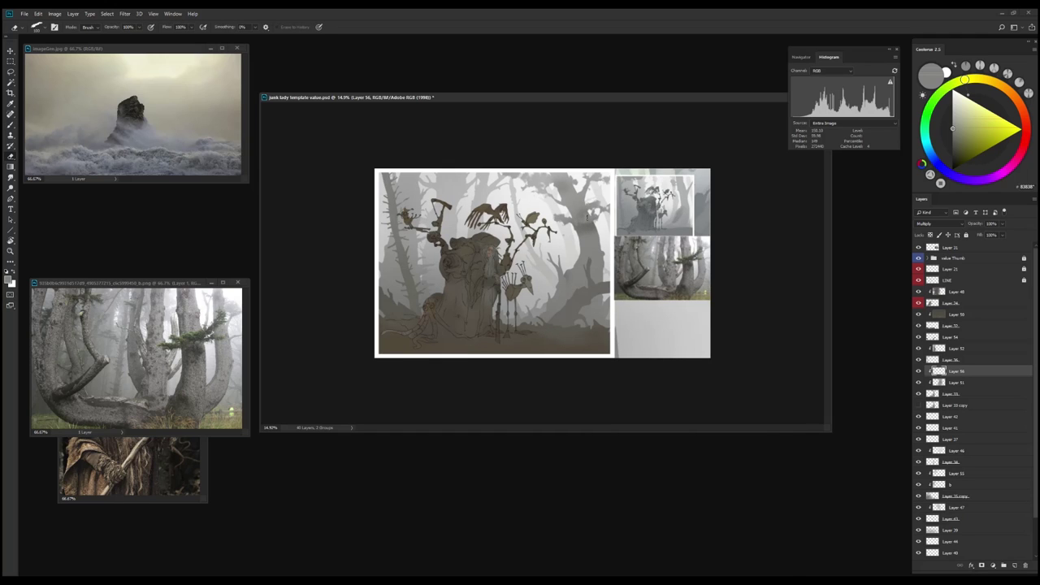
pyautogui.press('h')
pyautogui.rightClick(518, 189)
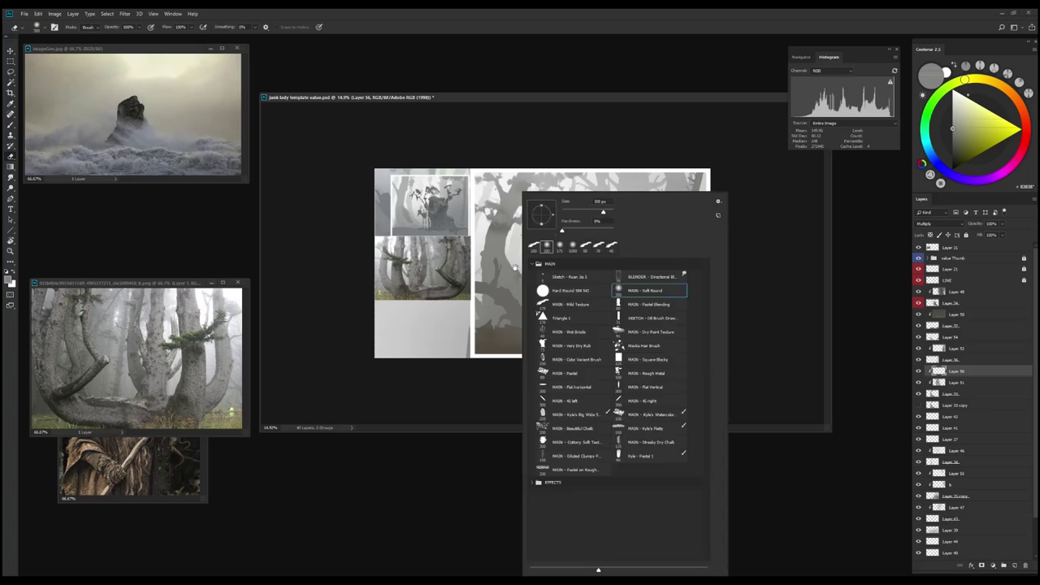
pyautogui.press('Escape')
pyautogui.press('b')
pyautogui.press('e')
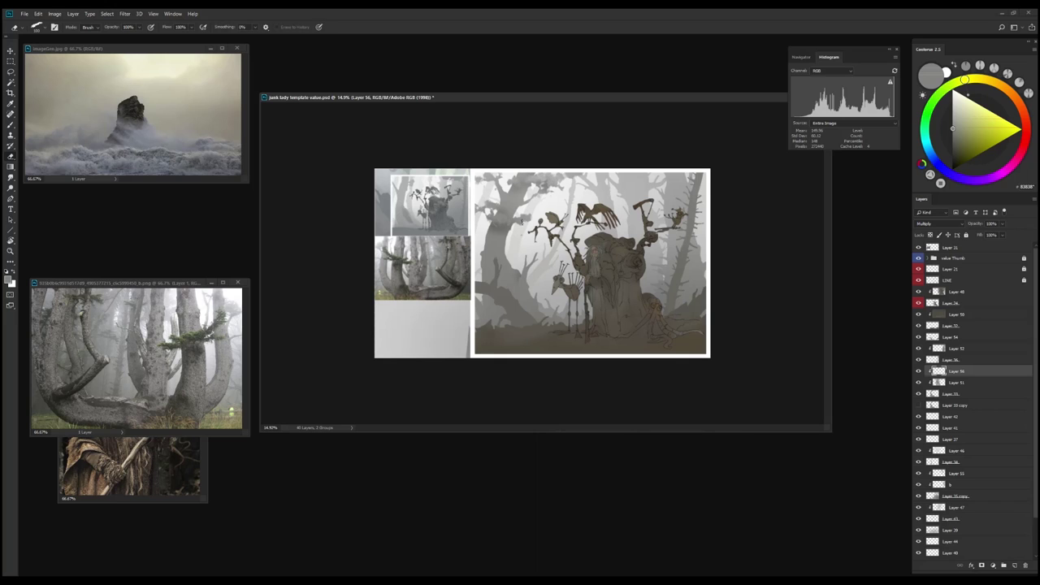
# Build up shadows on the large bare tree's trunk and branches in the mirrored view, trimming them with the eraser
pyautogui.press('h')
pyautogui.press('b')
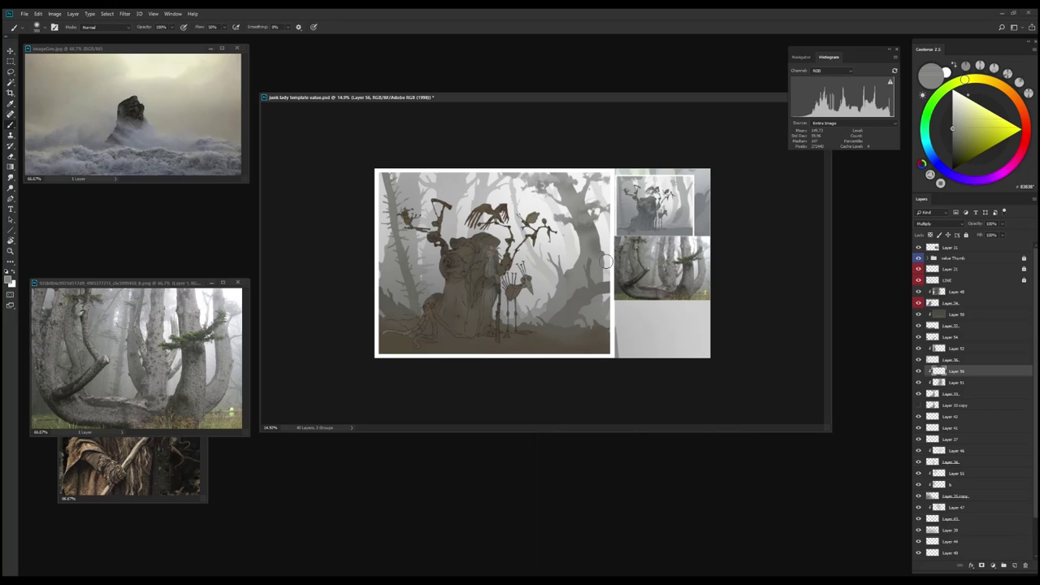
pyautogui.press('e')
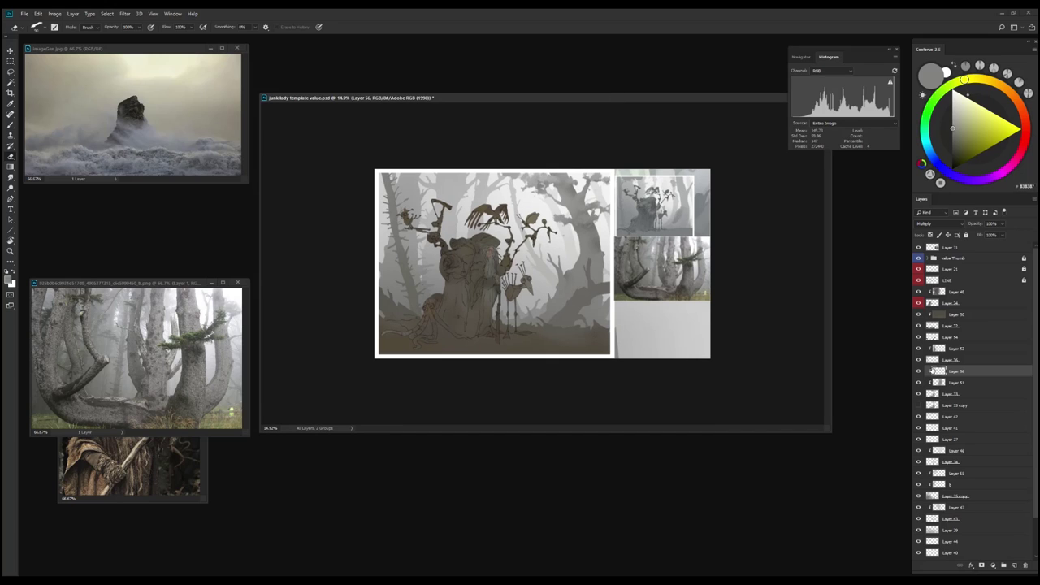
pyautogui.press('b')
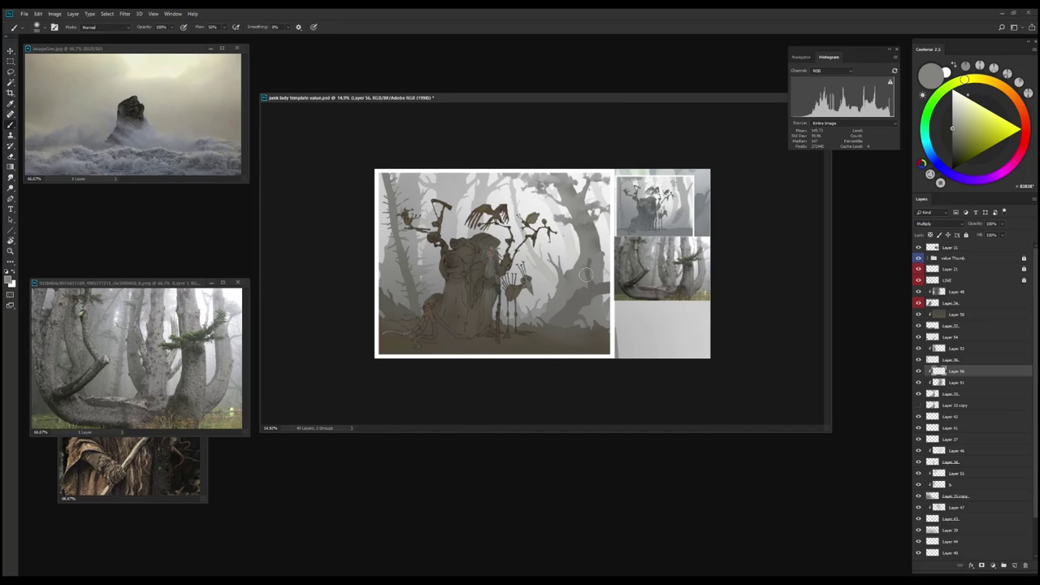
pyautogui.press('e')
pyautogui.rightClick(594, 249)
pyautogui.press('Escape')
pyautogui.scroll(-1, 578, 293)
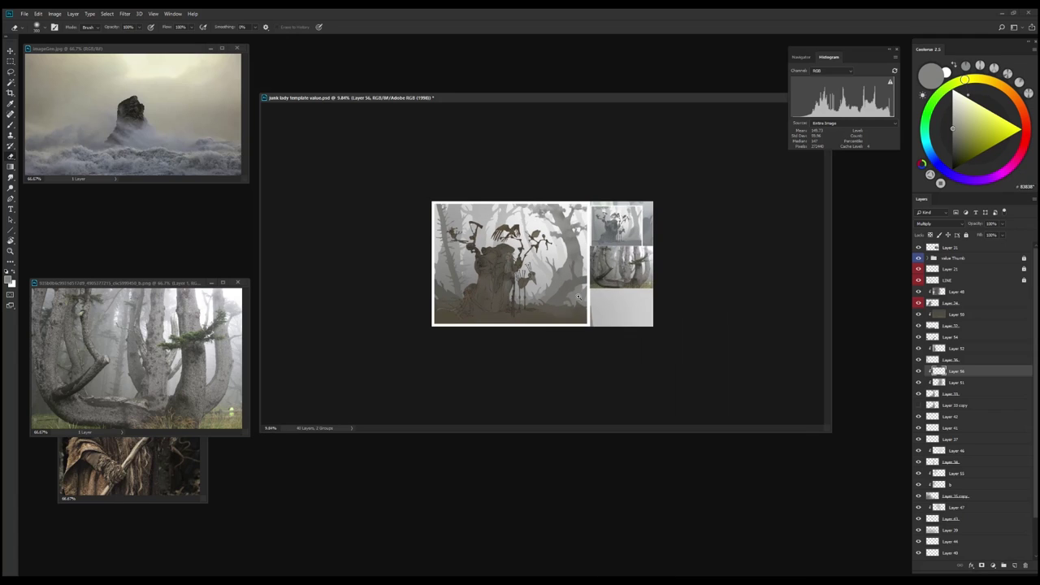
pyautogui.scroll(1, 578, 296)
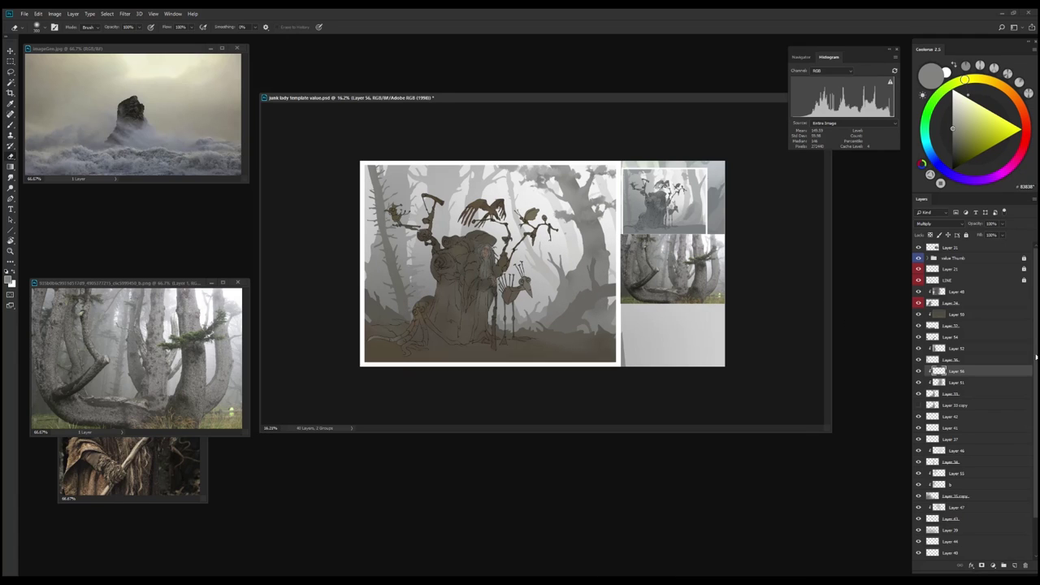
pyautogui.scroll(-2, 1035, 358)
pyautogui.click(950, 543)
pyautogui.hotkey('ctrl', 'u')
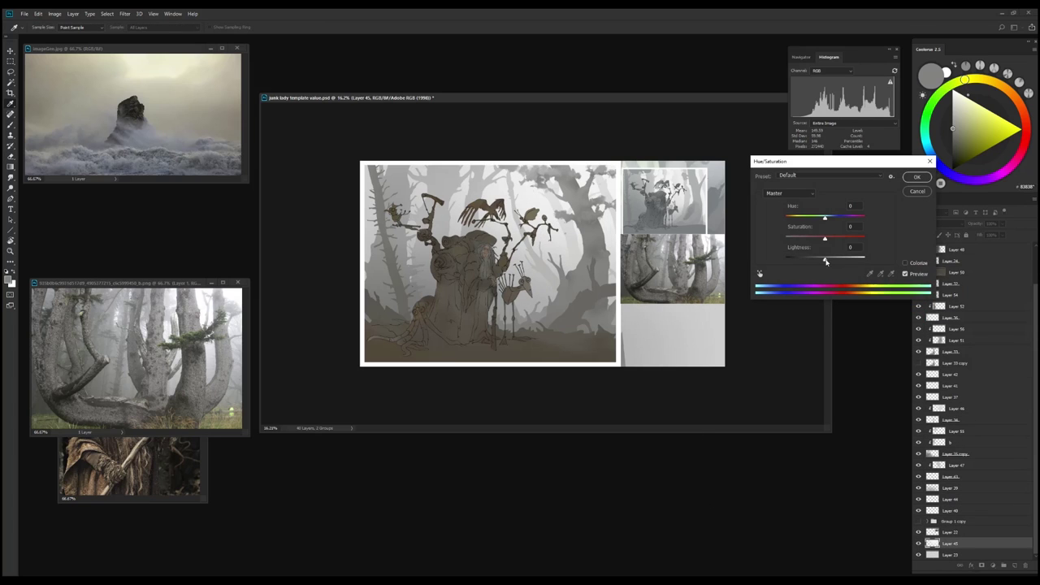
pyautogui.moveTo(826, 261); pyautogui.dragTo(823, 260)
pyautogui.click(911, 192)
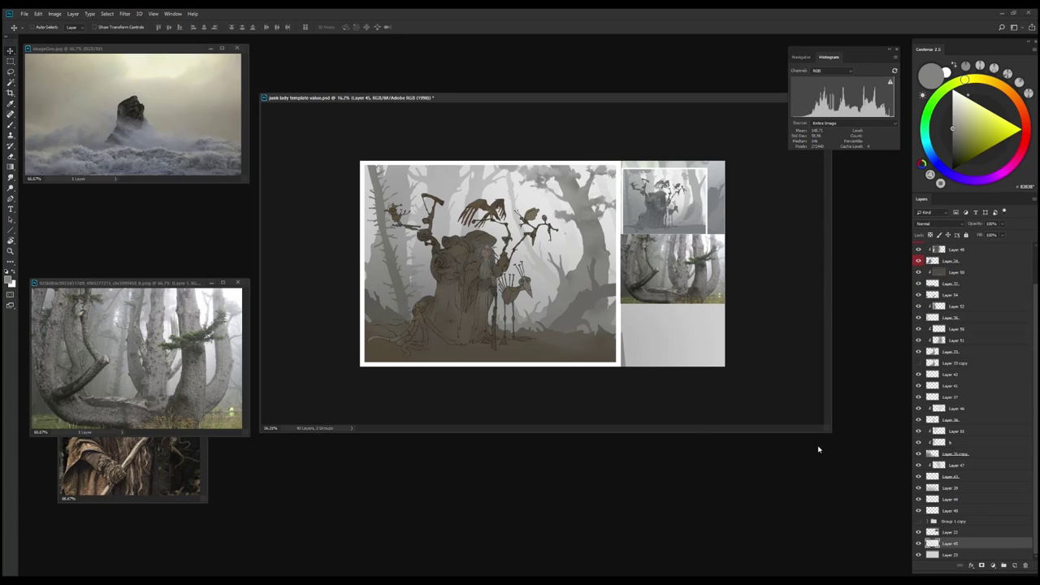
pyautogui.hotkey('ctrl', 'u')
pyautogui.press('Return')
pyautogui.scroll(-5, 557, 420)
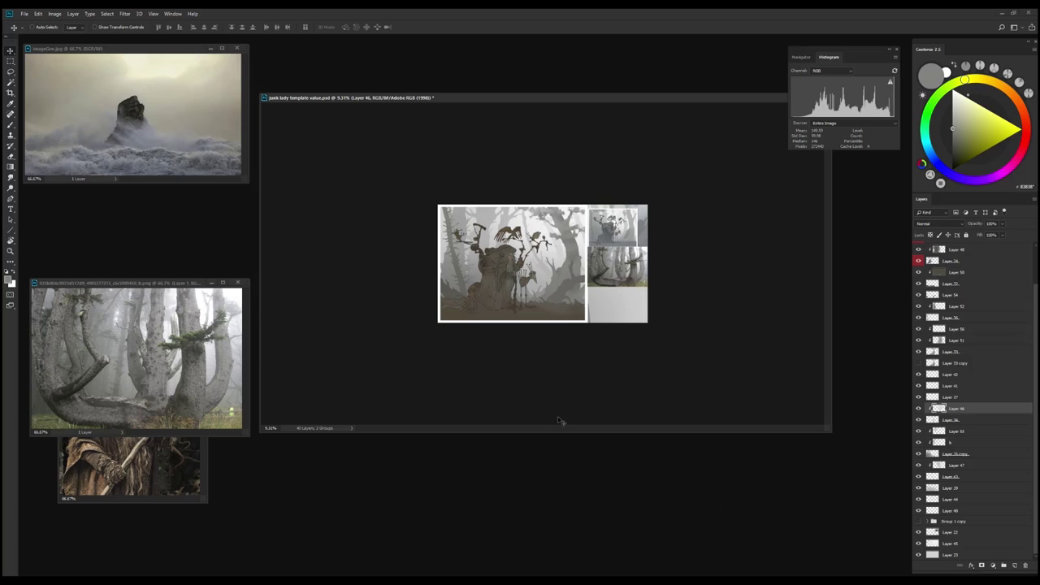
pyautogui.scroll(5, 557, 420)
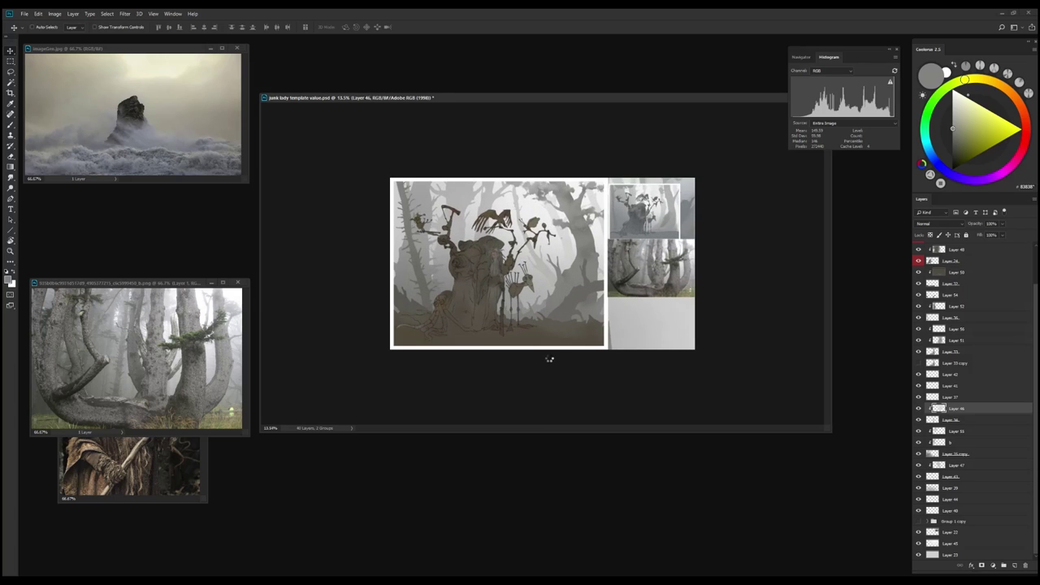
# Reselect Layer 56, lasso the large bare tree's lower side trunk, and brush and erase a dark shadow inside the selection
pyautogui.press('b')
pyautogui.keyDown('ctrl'); pyautogui.click(620, 347); pyautogui.keyUp('ctrl')
pyautogui.press('l')
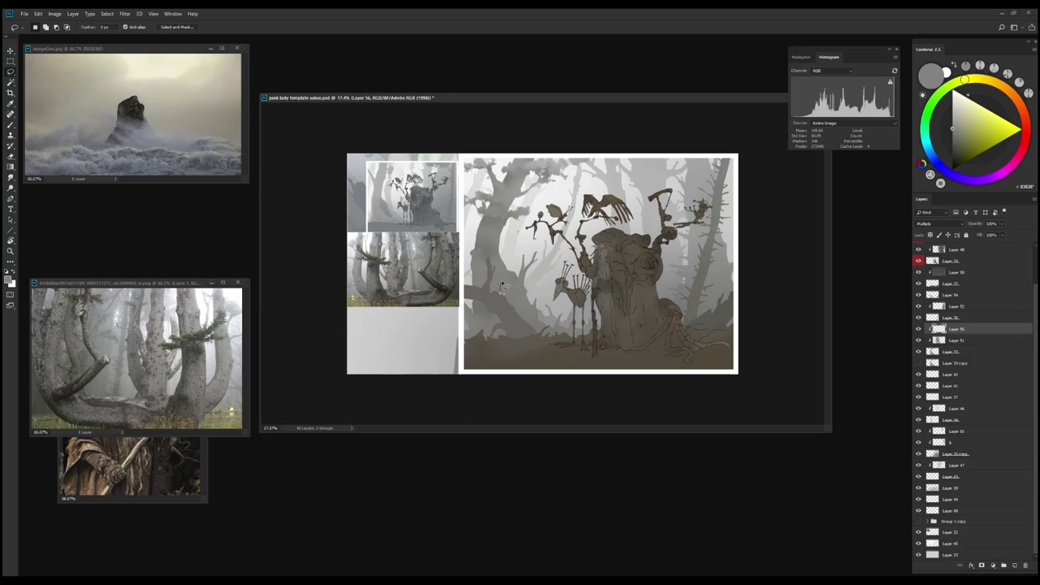
pyautogui.moveTo(537, 327)
pyautogui.mouseDown()
pyautogui.moveTo(510, 286)
pyautogui.moveTo(516, 321)
pyautogui.moveTo(524, 296)
pyautogui.moveTo(532, 323)
pyautogui.mouseUp()
pyautogui.press('b')
pyautogui.press('e')
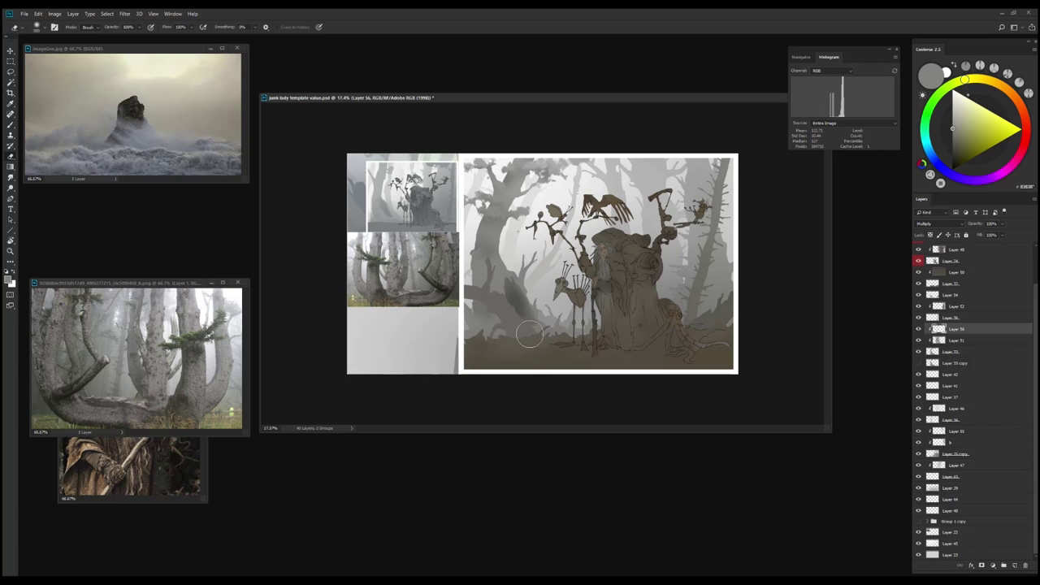
# Deselect the lower trunk and soften its shadow on the Multiply layer with brush and eraser, switching to a textured eraser tip
pyautogui.hotkey('ctrl', '-')
pyautogui.hotkey('ctrl', '+')
pyautogui.press('b')
pyautogui.hotkey('ctrl', '-')
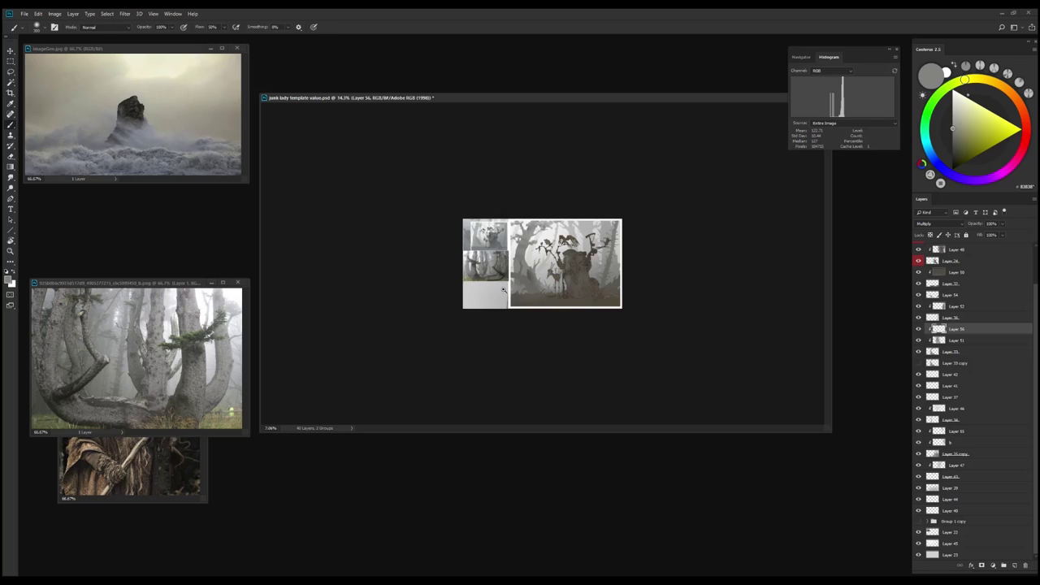
pyautogui.hotkey('ctrl', '+')
pyautogui.press('e')
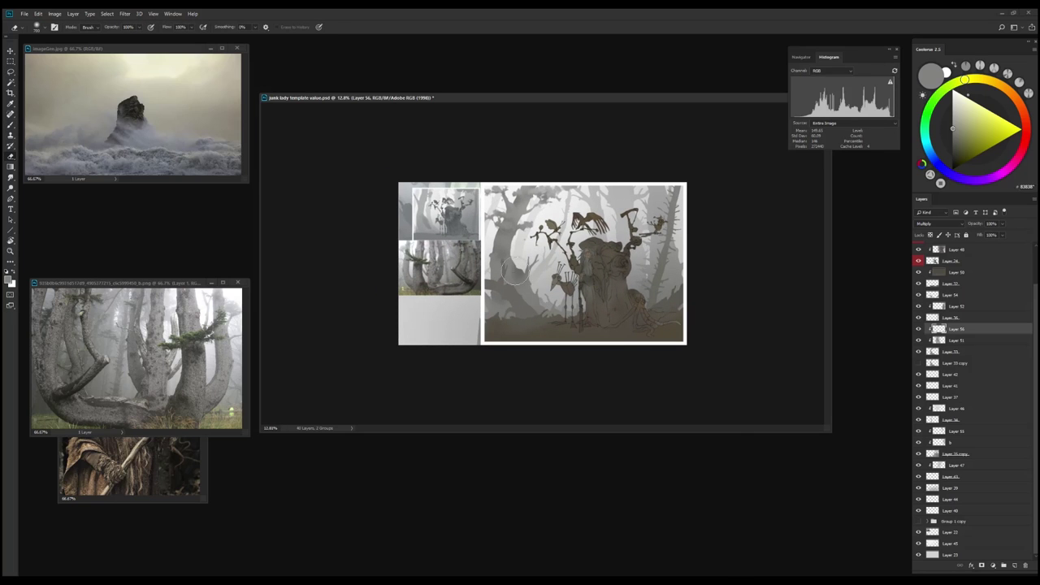
pyautogui.rightClick(515, 273)
pyautogui.click(525, 275)
pyautogui.hotkey('ctrl', '+')
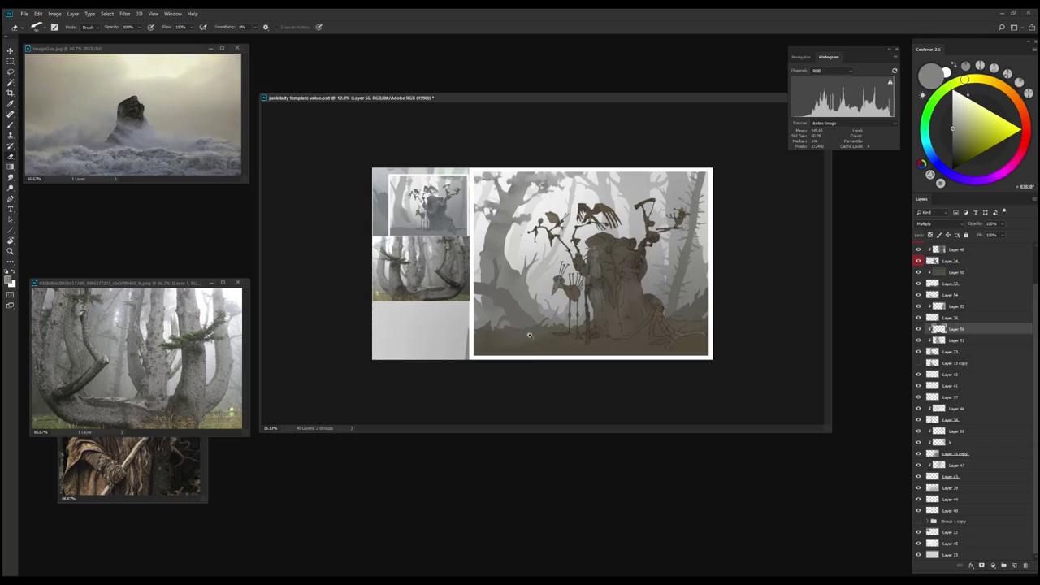
# Reduce the opacity of the Multiply shading on Layer 56 that darkens the large bare tree
pyautogui.rightClick(526, 335)
pyautogui.moveTo(1002, 223); pyautogui.dragTo(986, 234)
pyautogui.press('b')
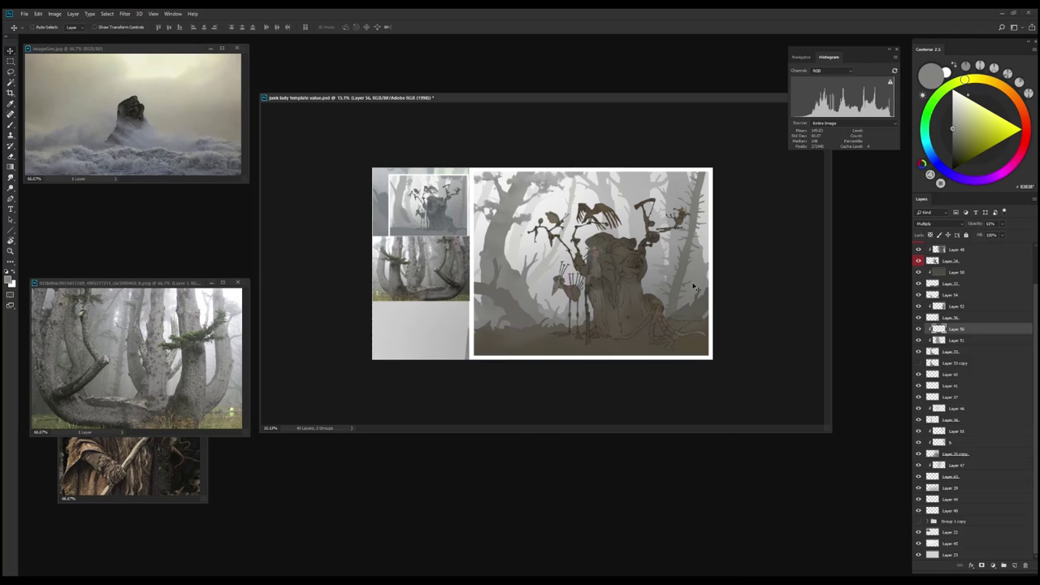
# Add a clipped Multiply layer above Layer 55, shade the spiky tree behind the figure, and trim the shadow with the eraser in mirrored view
pyautogui.click(956, 432)
pyautogui.hotkey('ctrl', 'shift', 'alt', 'n')
pyautogui.hotkey('shift', 'alt', 'm')
pyautogui.press('x')
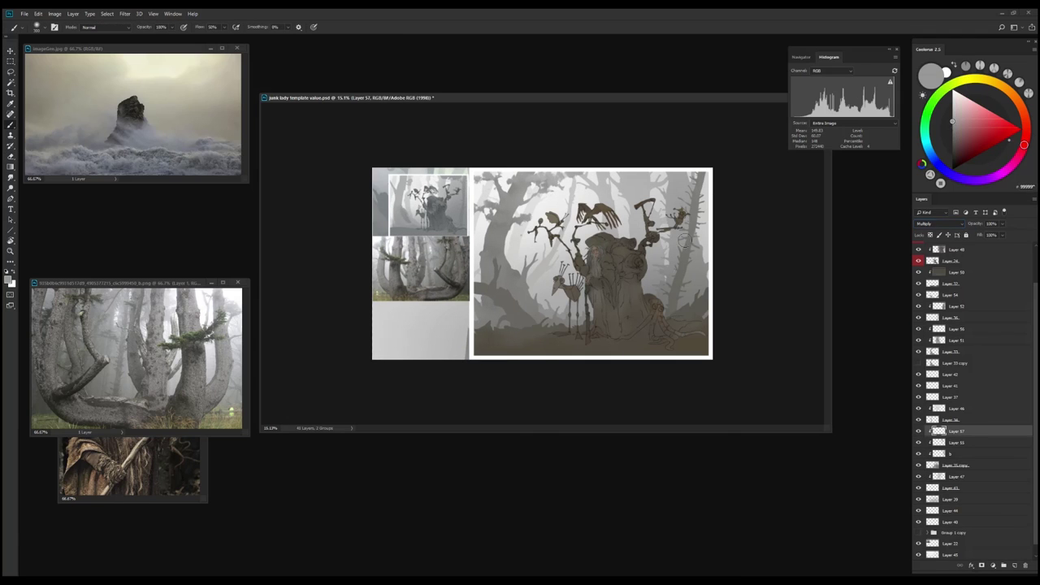
pyautogui.press('e')
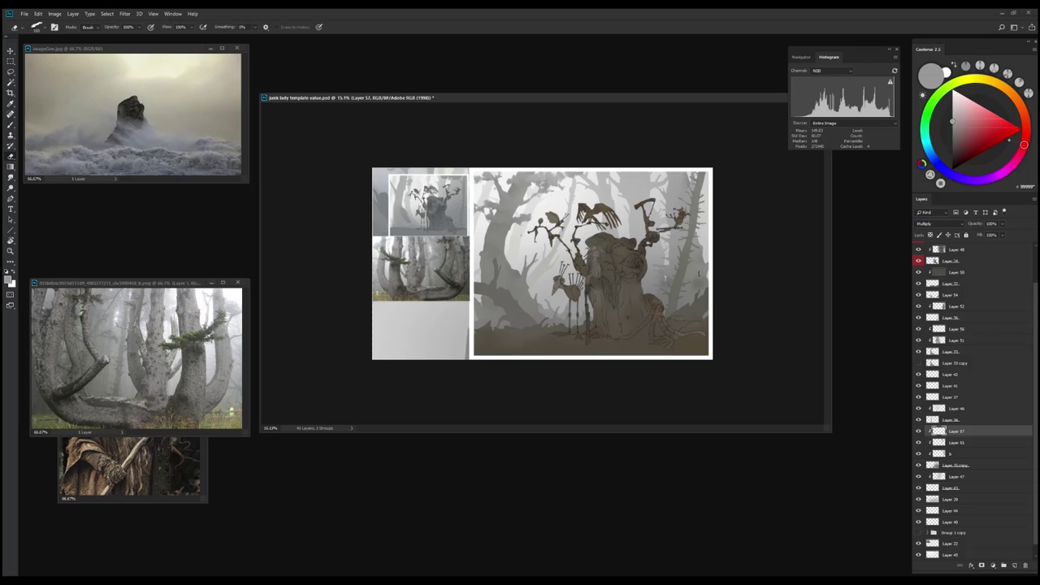
pyautogui.press('b')
pyautogui.press('e')
pyautogui.scroll(-2, 608, 370)
pyautogui.press('h')
pyautogui.scroll(2, 542, 263)
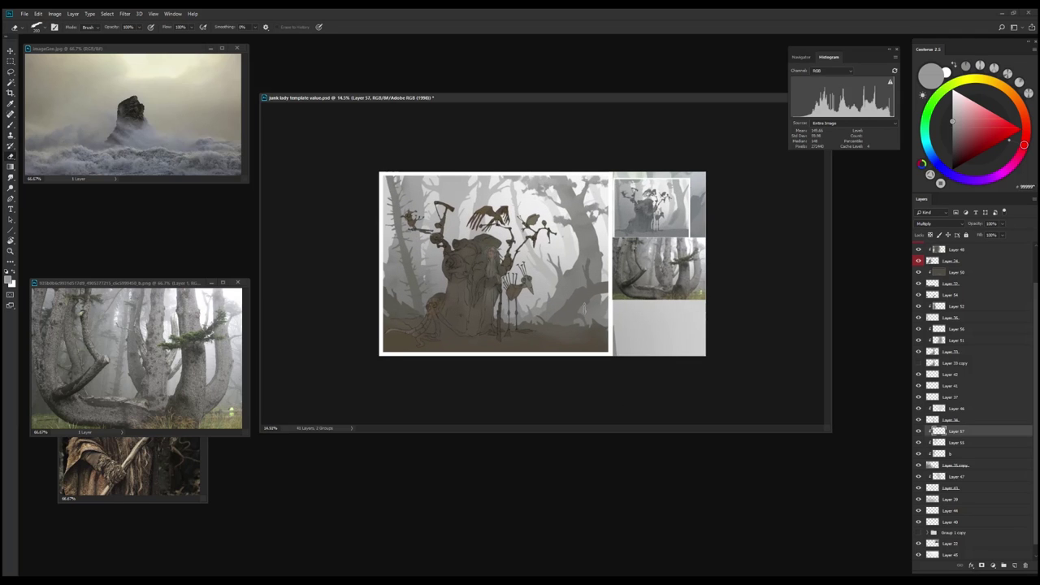
# Try darkening the background trunks beside the figure on another clipped Multiply layer above Layer 55 and adjusting its opacity
pyautogui.press('b')
pyautogui.click(943, 442)
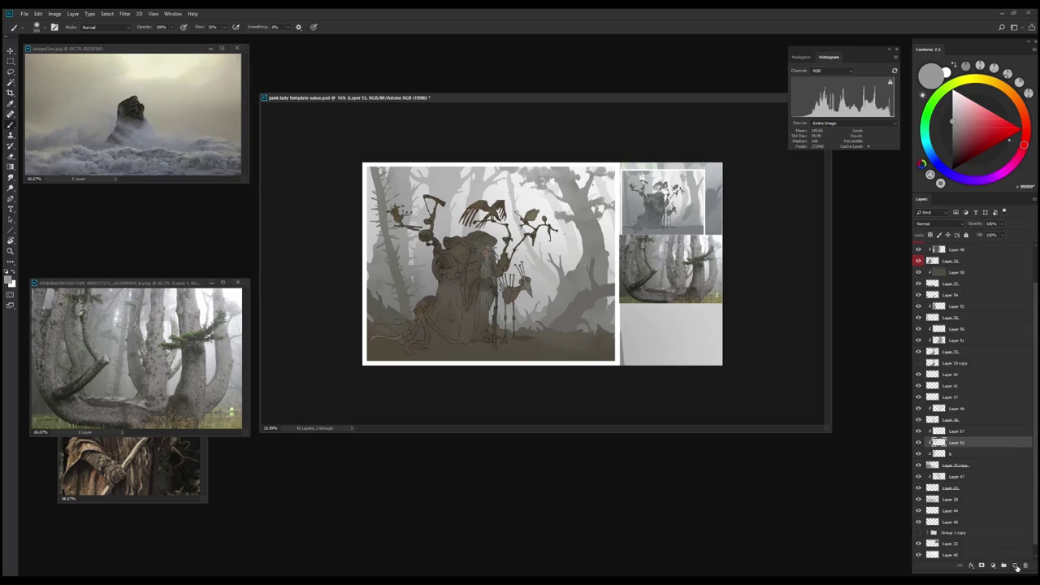
pyautogui.hotkey('ctrl', 'shift', 'alt', 'n')
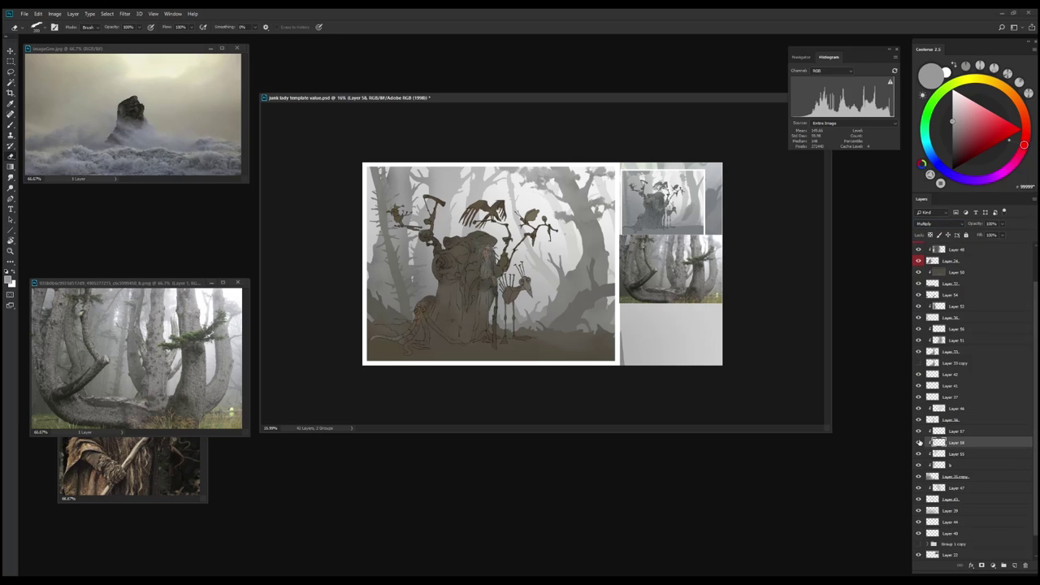
pyautogui.moveTo(471, 175); pyautogui.dragTo(457, 207)
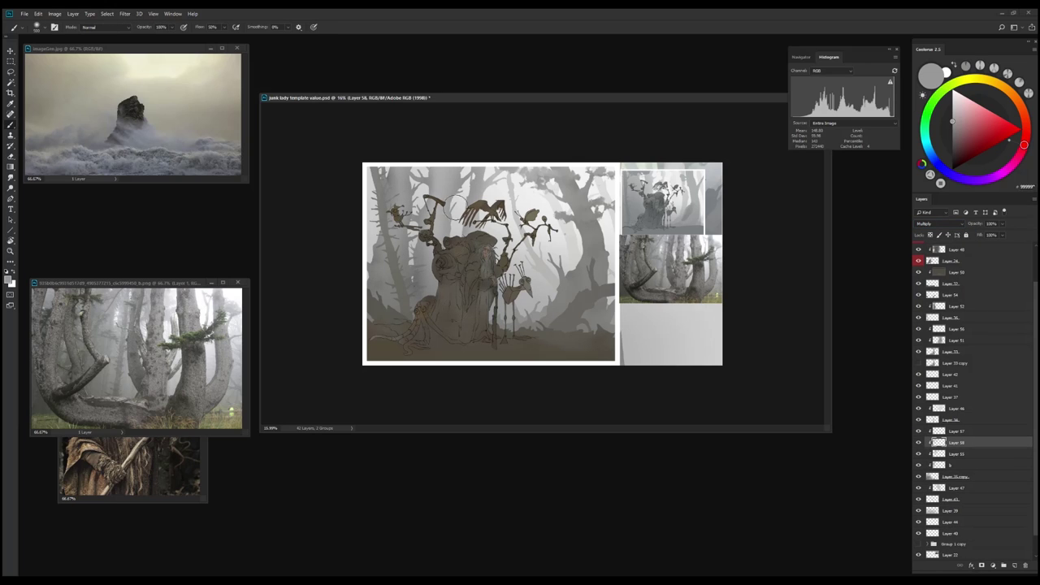
pyautogui.scroll(-2, 396, 280)
pyautogui.click(920, 443)
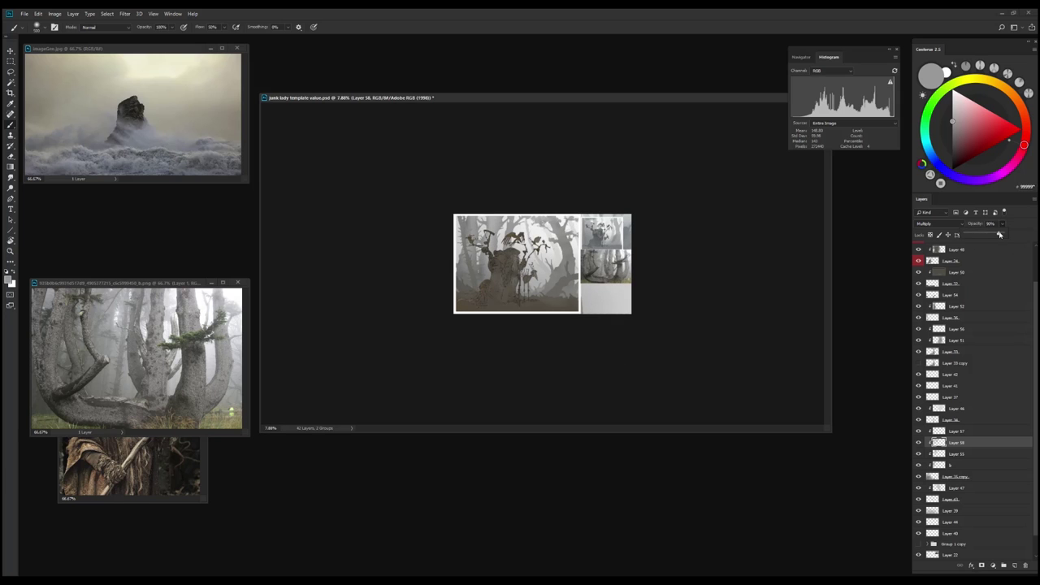
pyautogui.scroll(5, 589, 376)
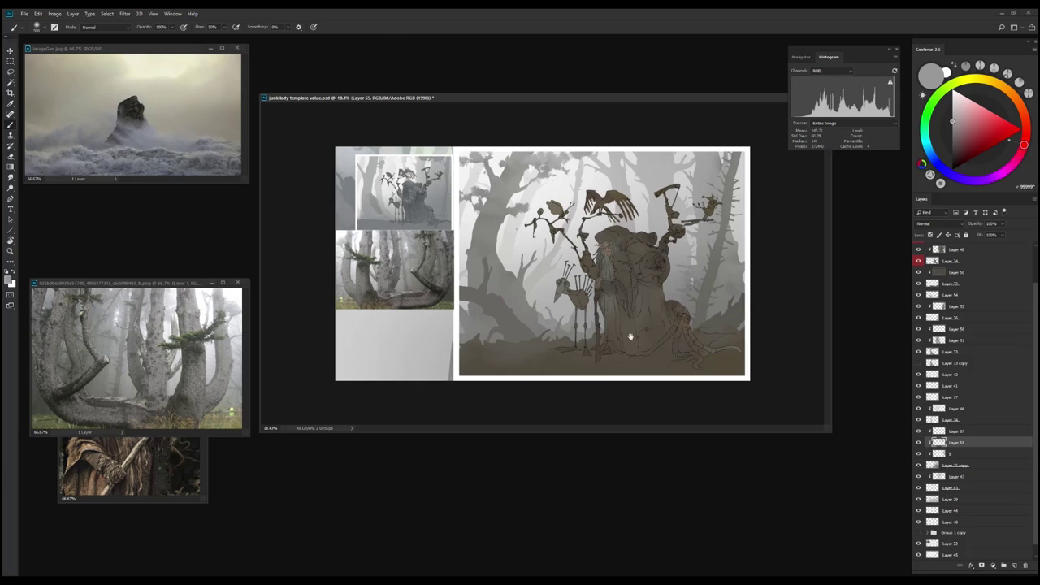
# Add a new clipped layer above Layer 48 for the hooded figure and set its blend mode to Multiply
pyautogui.press('v')
pyautogui.click(627, 344)
pyautogui.scroll(3, 1036, 304)
pyautogui.click(955, 291)
pyautogui.press('b')
pyautogui.scroll(-1, 623, 291)
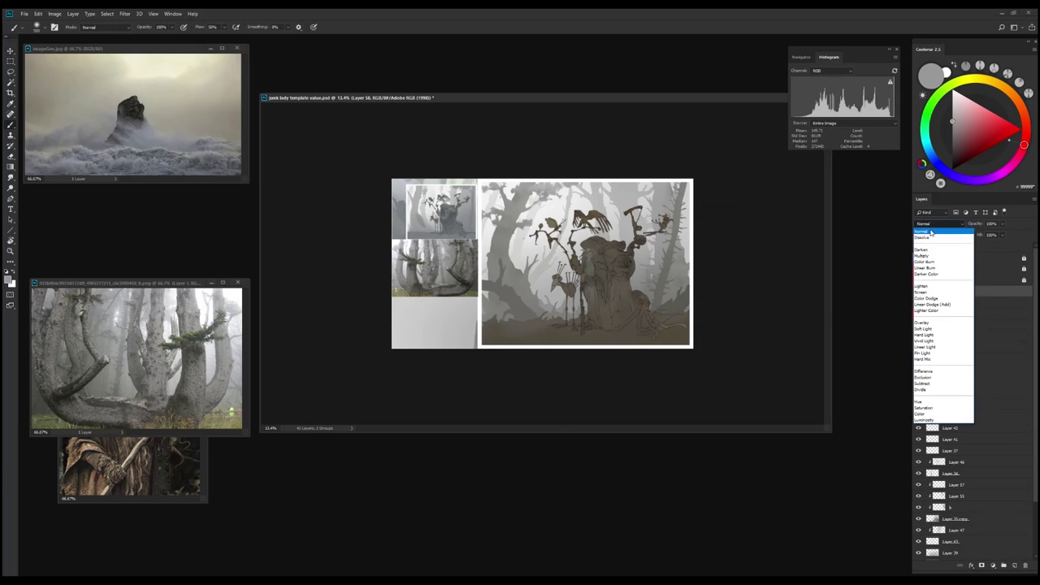
# Sample the figure's muted grey-brown as the shading colour and ready the eraser tip
pyautogui.scroll(2, 623, 291)
pyautogui.keyDown('alt'); pyautogui.click(623, 290); pyautogui.keyUp('alt')
pyautogui.rightClick(629, 297)
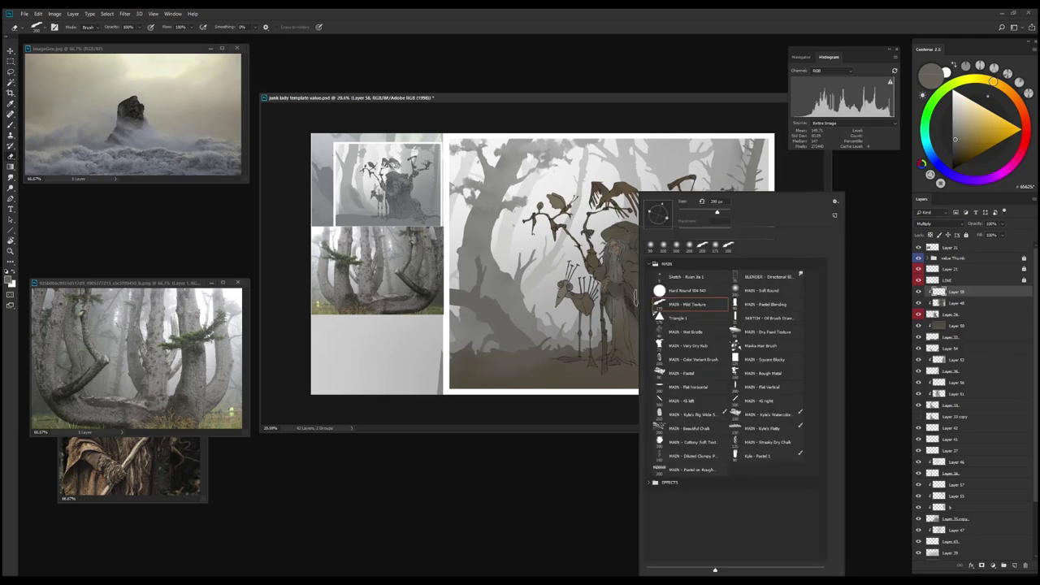
pyautogui.press('Escape')
pyautogui.press('e')
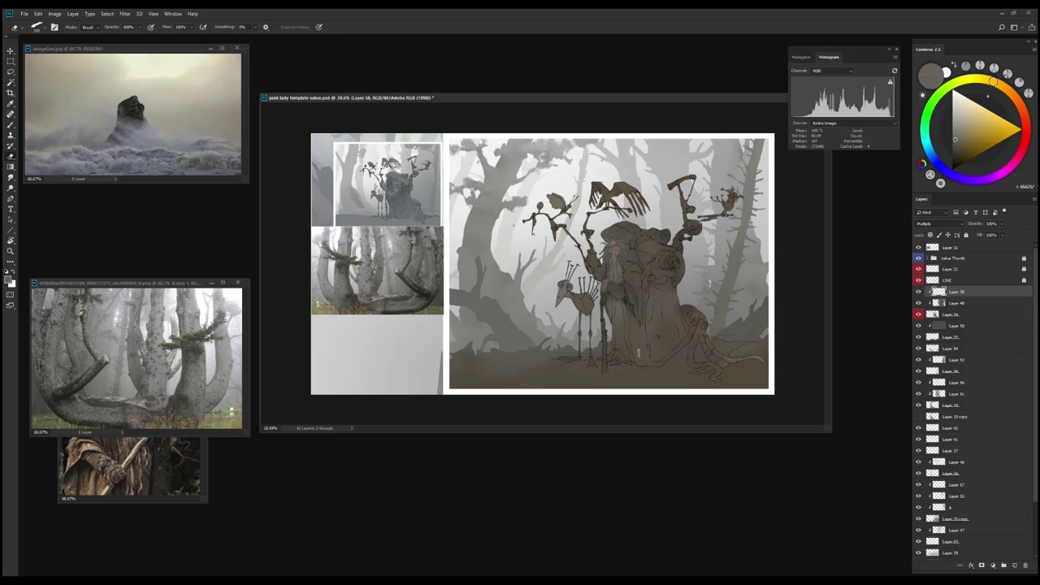
# Shade the bird creature's body with the soft brush, soften it with the eraser, and compare it with the LINE layer toggled
pyautogui.scroll(3, 639, 351)
pyautogui.press('b')
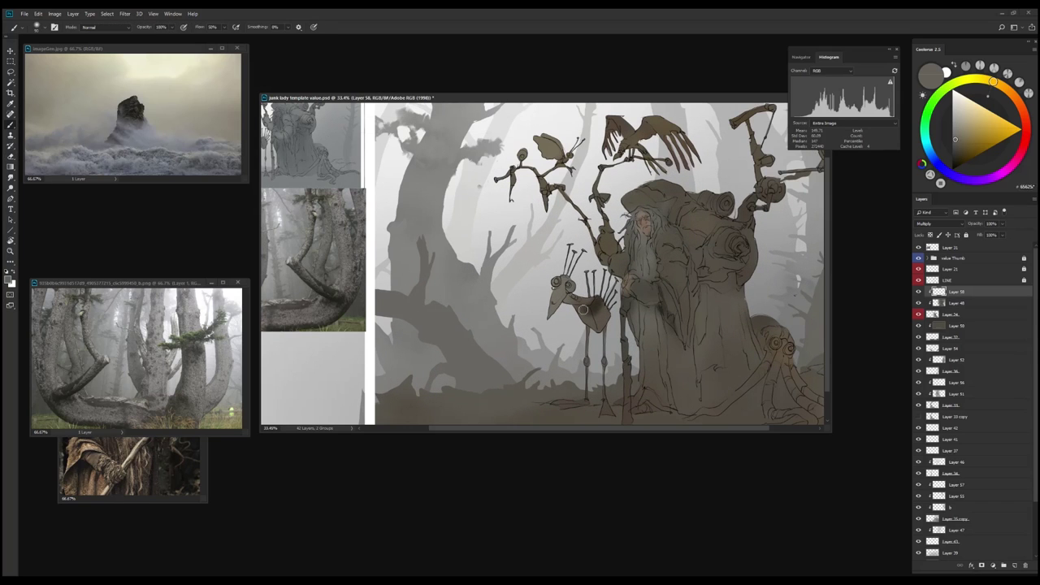
pyautogui.press('e')
pyautogui.rightClick(598, 305)
pyautogui.press('Escape')
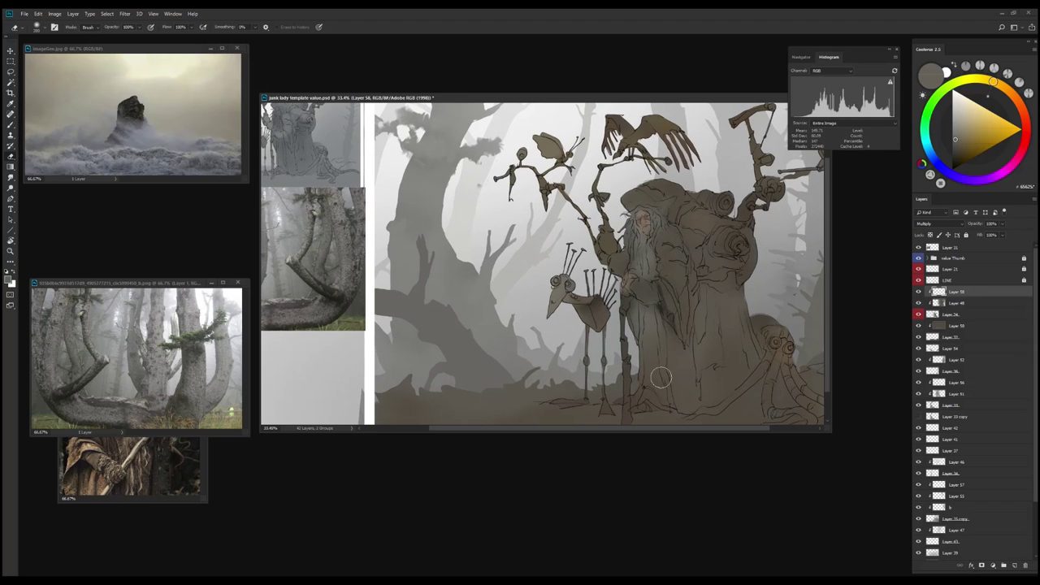
pyautogui.click(918, 280)
pyautogui.click(918, 279)
pyautogui.scroll(2, 674, 343)
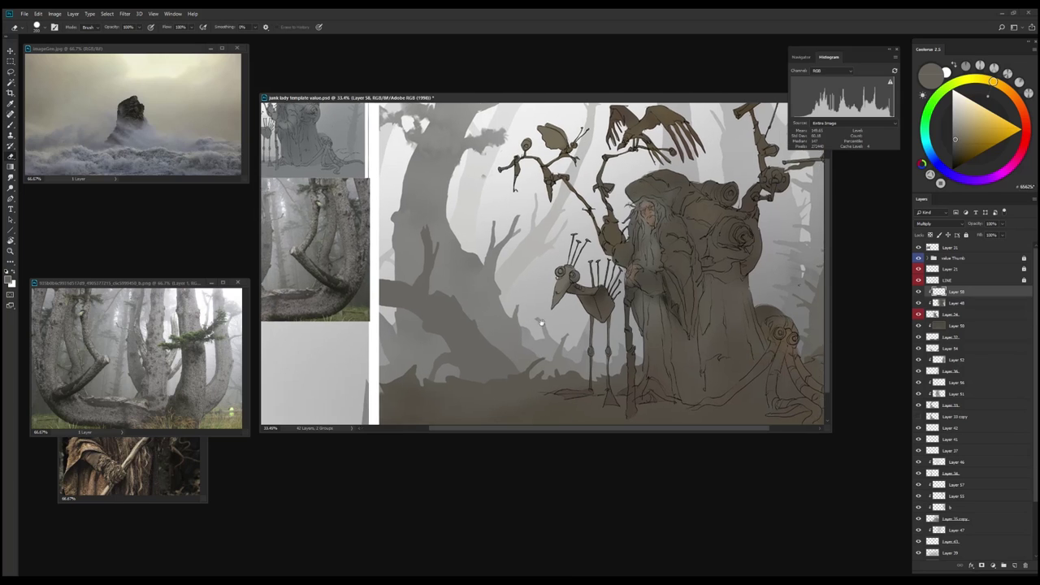
# Refine the shadow around the bird creature, alternating between soft and Hard Round eraser tips
pyautogui.rightClick(593, 365)
pyautogui.press('Escape')
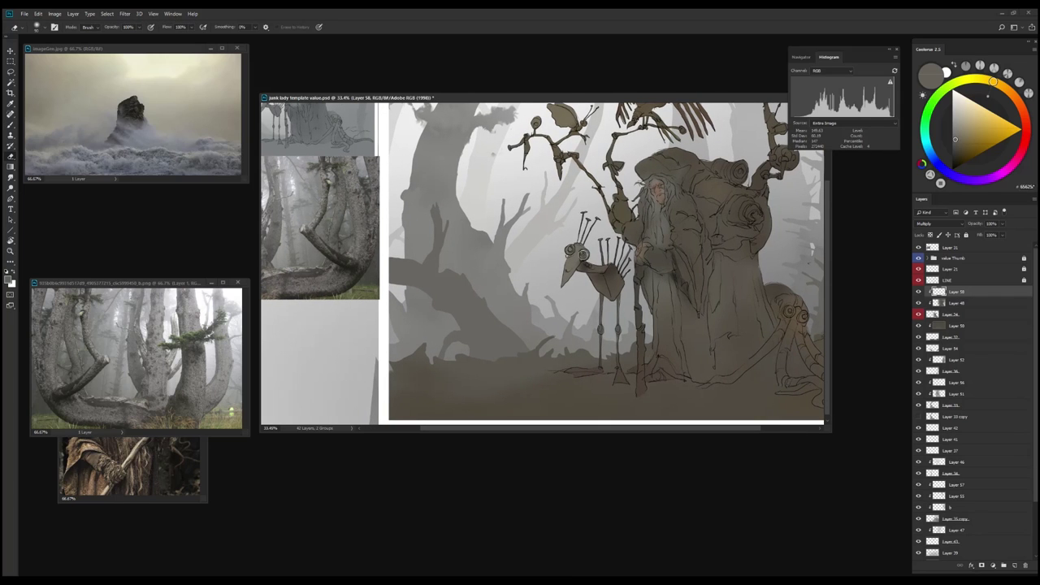
pyautogui.rightClick(593, 365)
pyautogui.press('Escape')
pyautogui.rightClick(611, 192)
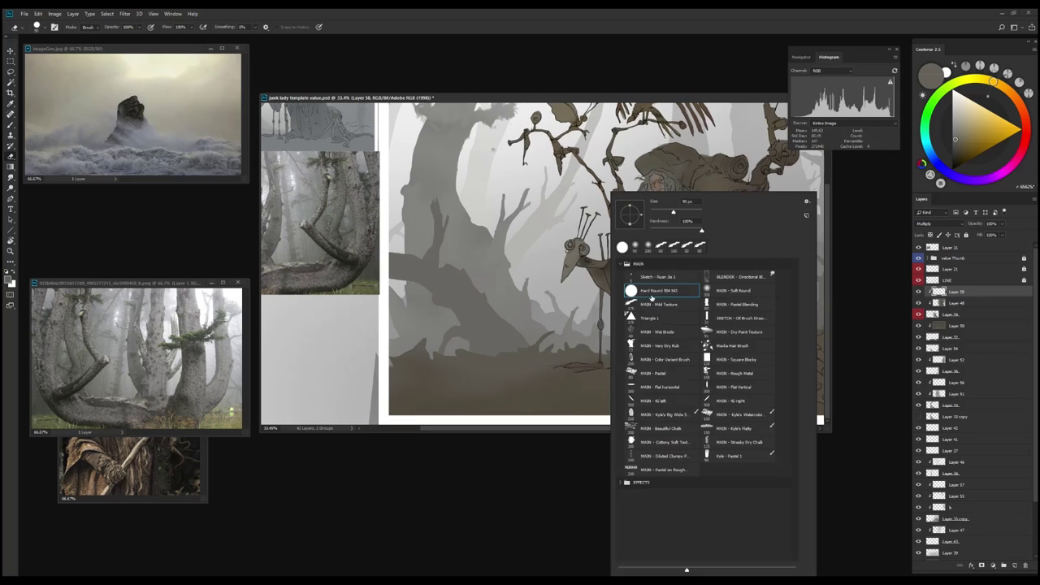
pyautogui.press('Escape')
pyautogui.hscroll(-1, 611, 192)
# Examine the figure's shading with the LINE layer hidden, mirror the view, and show the linework again
pyautogui.click(918, 279)
pyautogui.press('l')
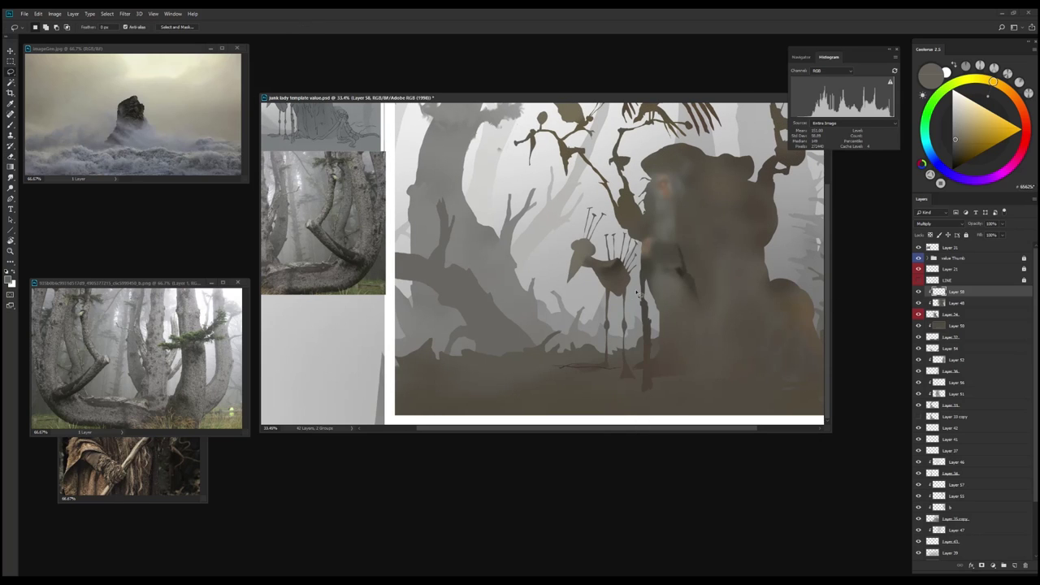
pyautogui.press('b')
pyautogui.scroll(-1, 626, 366)
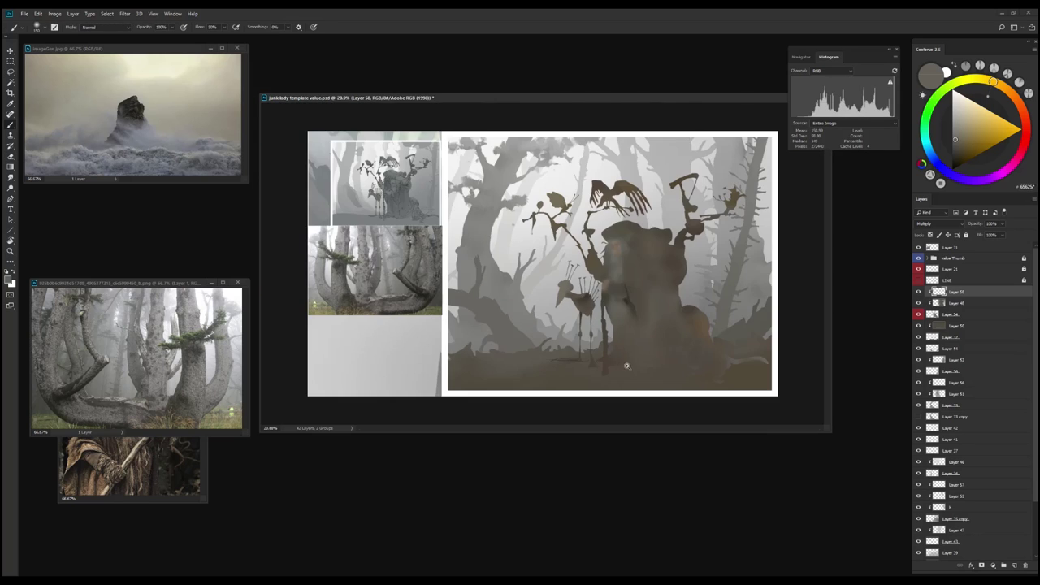
pyautogui.hotkey('ctrl', 'shift', 'h')
pyautogui.scroll(2, 603, 331)
pyautogui.click(918, 279)
# Lasso the area between the figure's hat, shoulder and bundle, brush in an occlusion shadow, and soften it with the eraser
pyautogui.press('l')
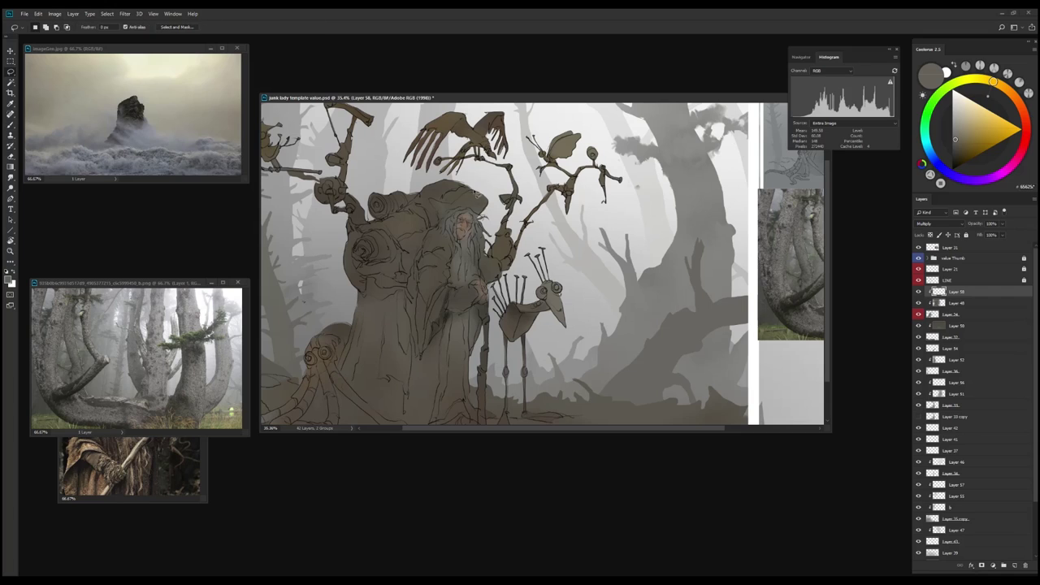
pyautogui.moveTo(424, 254)
pyautogui.mouseDown()
pyautogui.moveTo(431, 186)
pyautogui.moveTo(436, 219)
pyautogui.moveTo(429, 205)
pyautogui.mouseUp()
pyautogui.press('b')
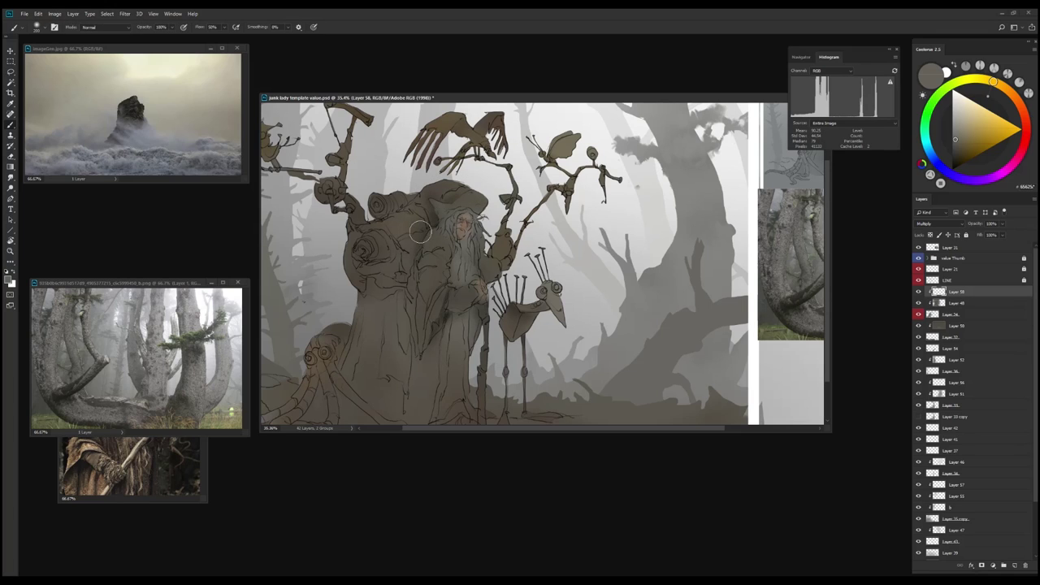
pyautogui.moveTo(430, 243); pyautogui.dragTo(414, 229)
pyautogui.press('e')
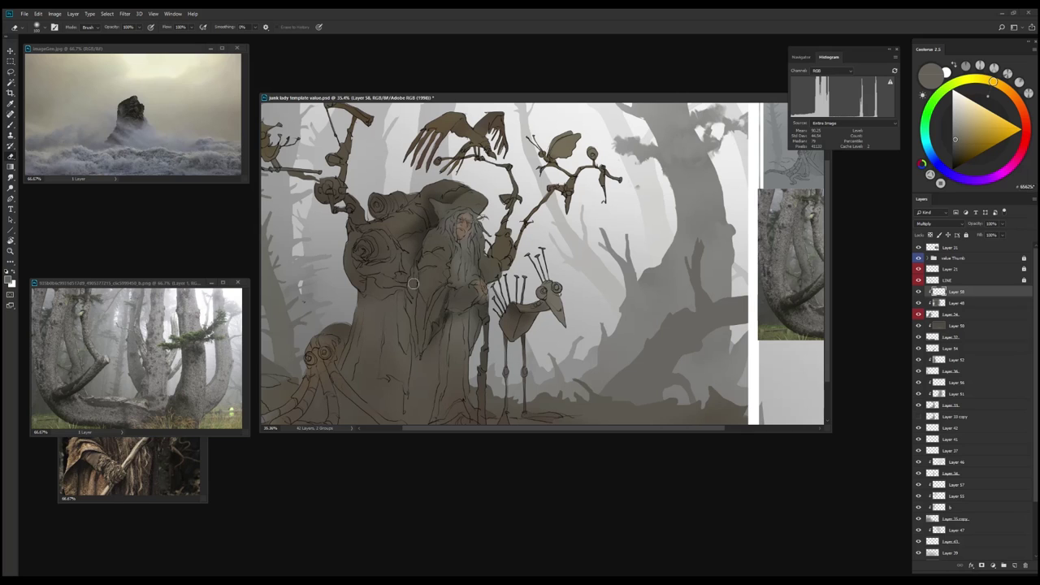
pyautogui.moveTo(410, 268); pyautogui.dragTo(406, 232)
pyautogui.moveTo(420, 272); pyautogui.dragTo(439, 236)
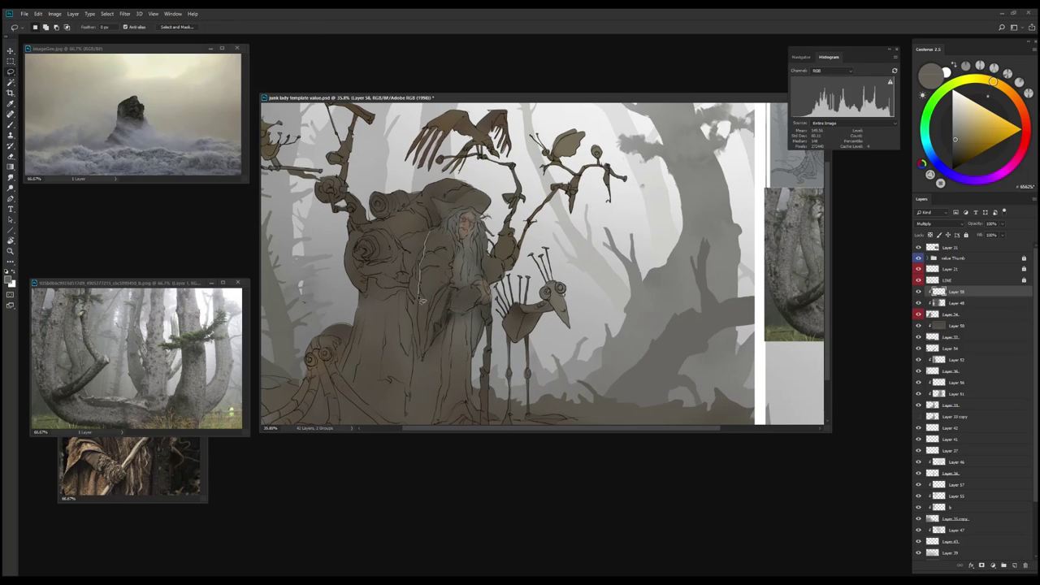
# Lasso the figure's sleeve and coat edge, shade inside the selection, and deselect
pyautogui.moveTo(404, 353); pyautogui.dragTo(410, 359)
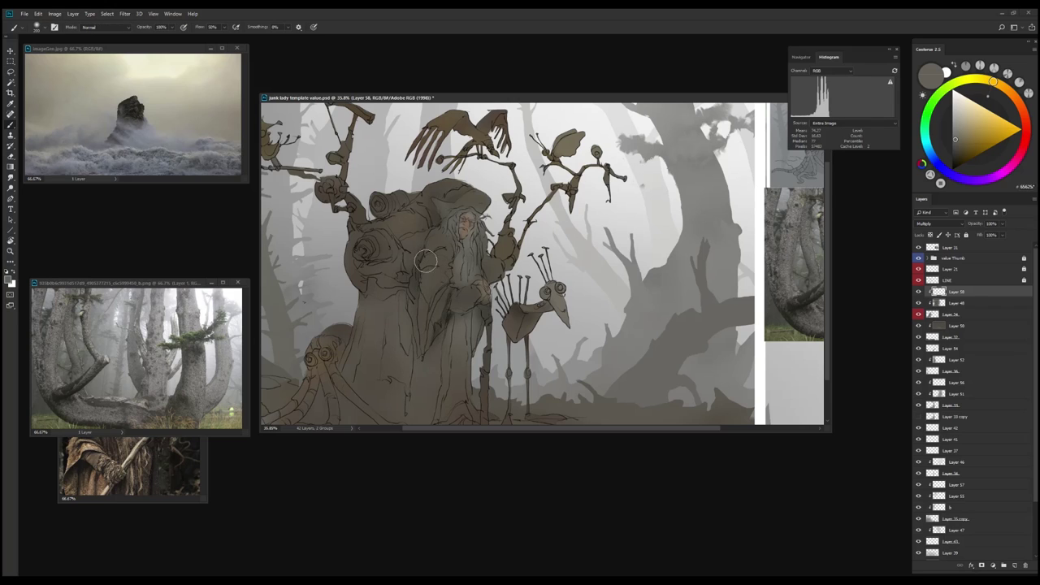
pyautogui.press('b')
pyautogui.press('l')
pyautogui.hotkey('ctrl', 'd')
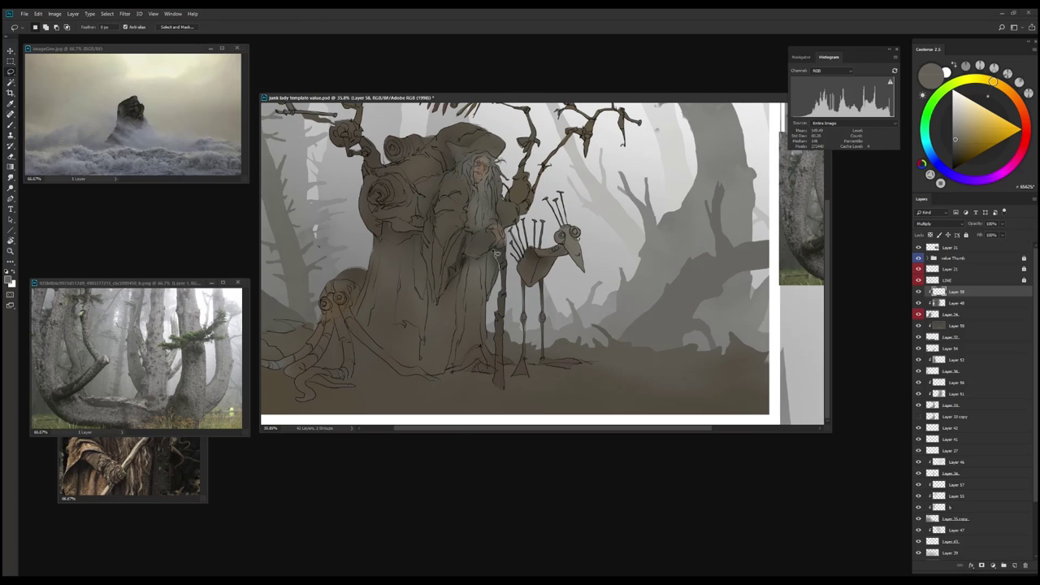
# Lasso and shade the robe beside the staff and the area around the beard, softening the result with the eraser
pyautogui.moveTo(497, 253)
pyautogui.mouseDown()
pyautogui.moveTo(472, 261)
pyautogui.moveTo(448, 322)
pyautogui.moveTo(494, 357)
pyautogui.mouseUp()
pyautogui.press('b')
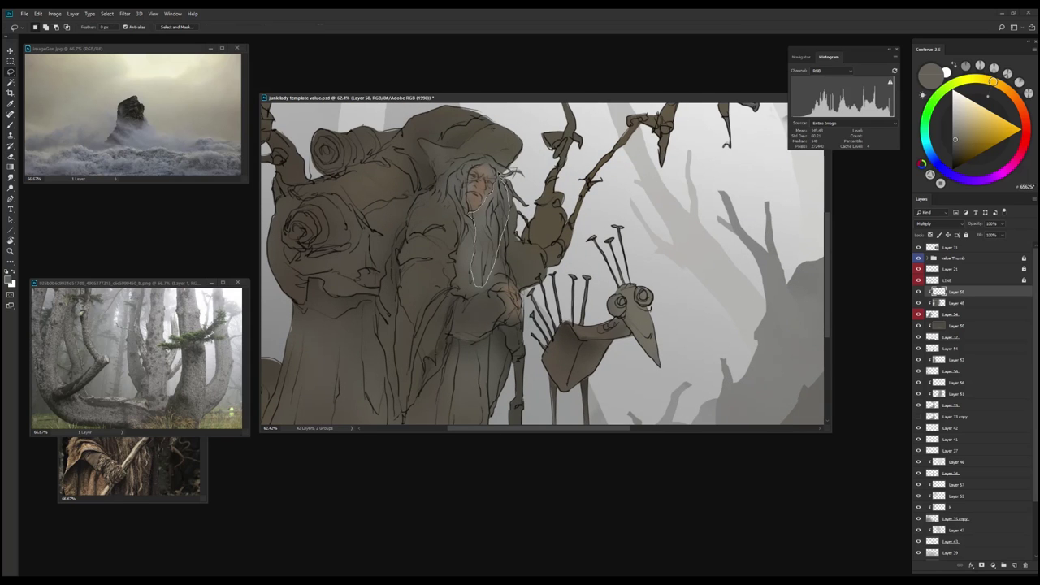
pyautogui.press('b')
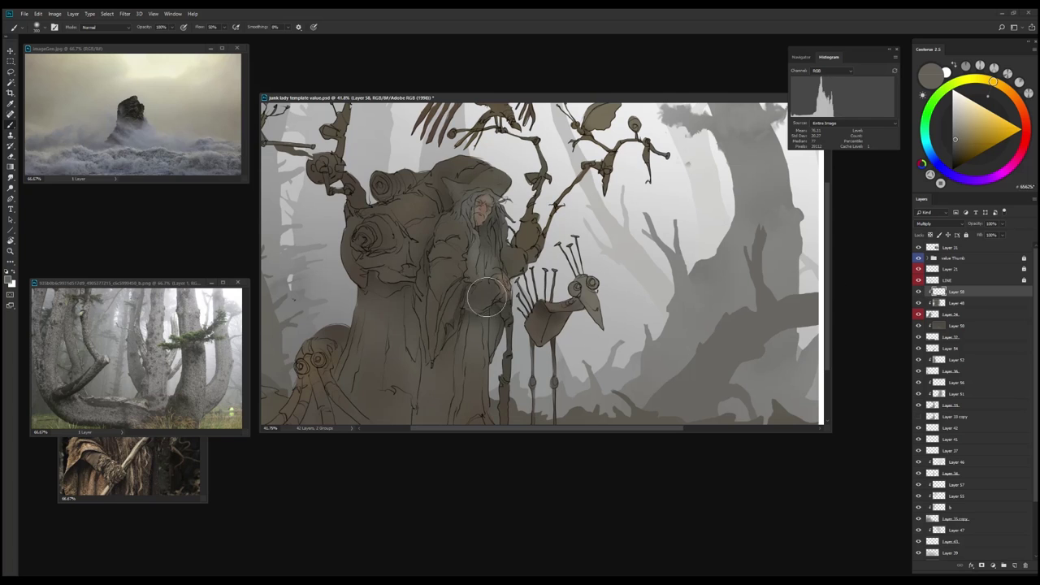
pyautogui.press('e')
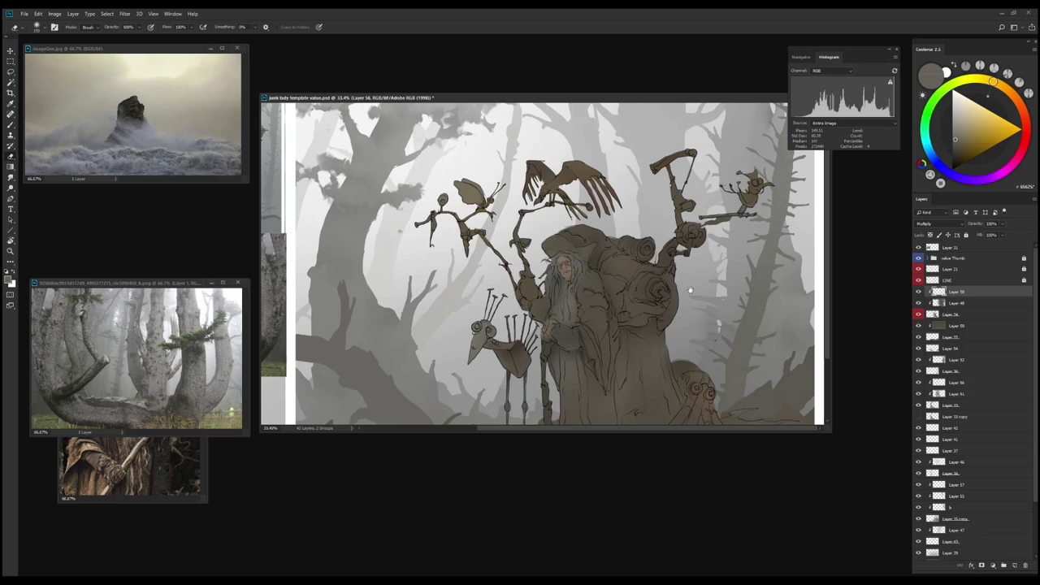
# Lasso shadow shapes on the butterfly and the vulture perched on the figure's branches
pyautogui.press('l')
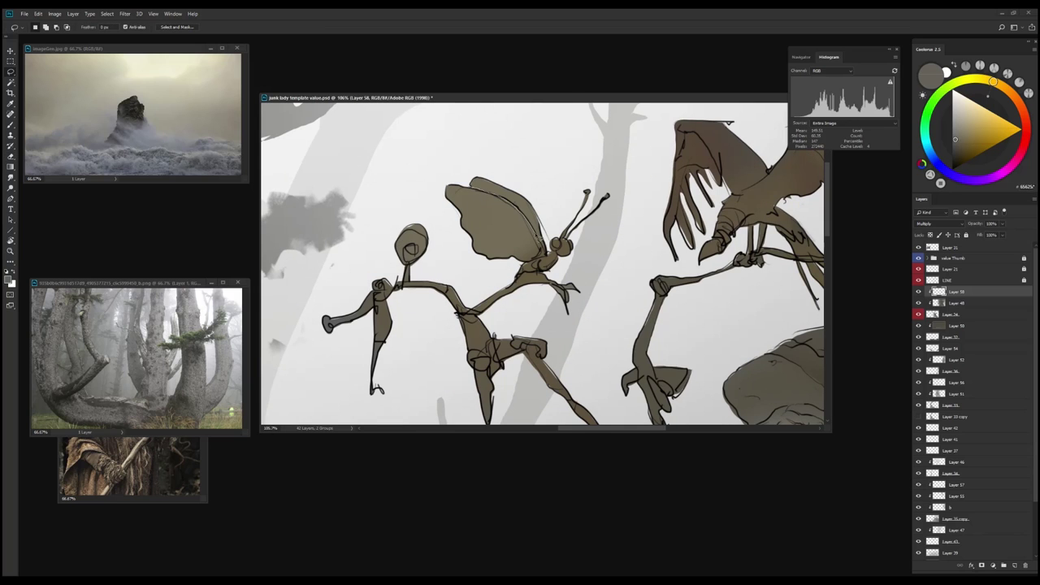
pyautogui.moveTo(461, 174); pyautogui.dragTo(470, 189)
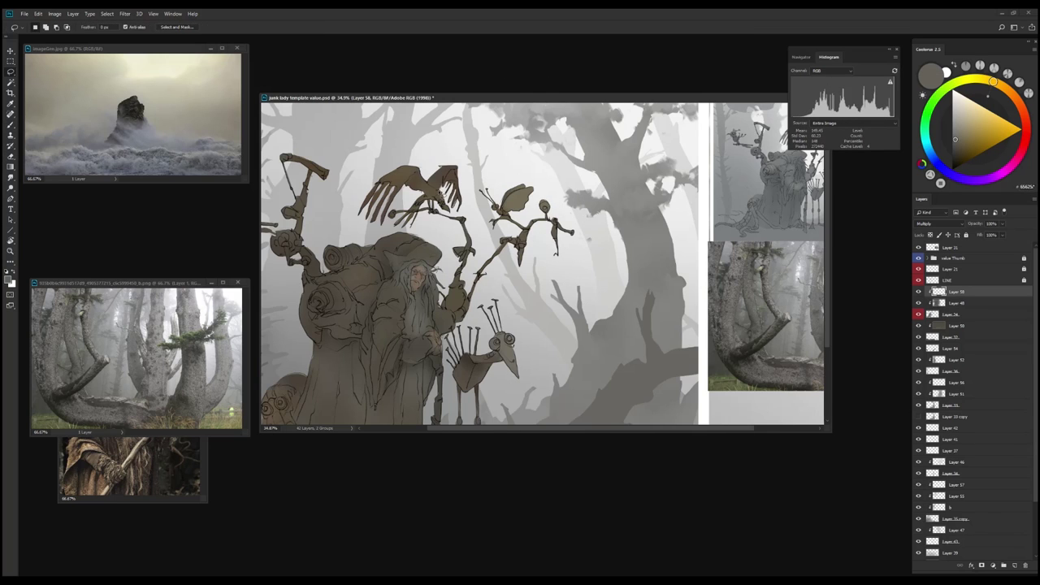
pyautogui.moveTo(429, 191)
pyautogui.mouseDown()
pyautogui.moveTo(443, 174)
pyautogui.moveTo(471, 232)
pyautogui.mouseUp()
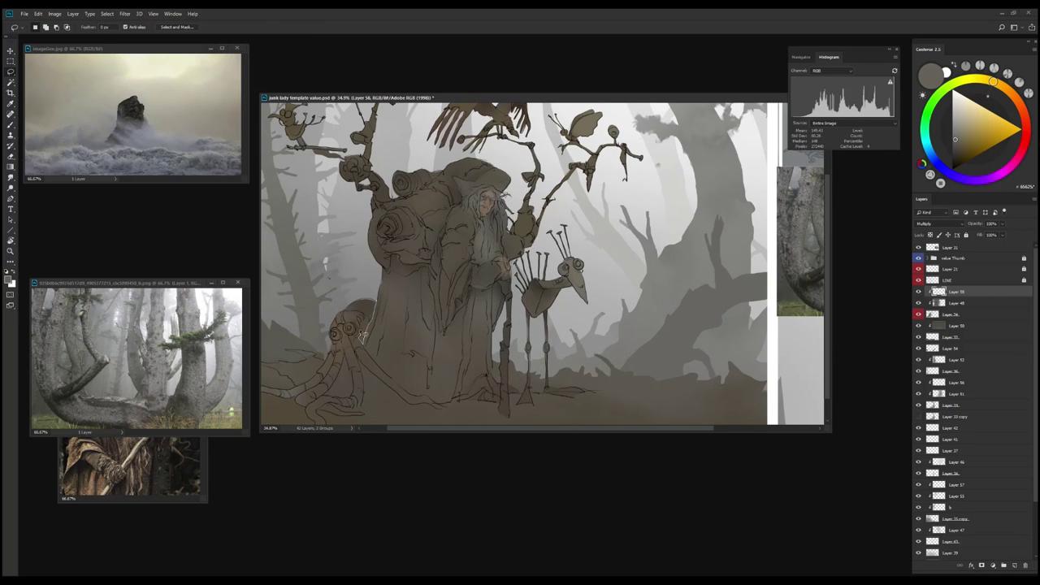
# Lasso the robe's lower part behind the octopus creature and brush a soft shadow inside the selection
pyautogui.moveTo(363, 335)
pyautogui.mouseDown()
pyautogui.moveTo(392, 313)
pyautogui.moveTo(406, 361)
pyautogui.moveTo(364, 344)
pyautogui.mouseUp()
pyautogui.moveTo(412, 400)
pyautogui.mouseDown()
pyautogui.moveTo(364, 319)
pyautogui.moveTo(374, 341)
pyautogui.mouseUp()
pyautogui.press('b')
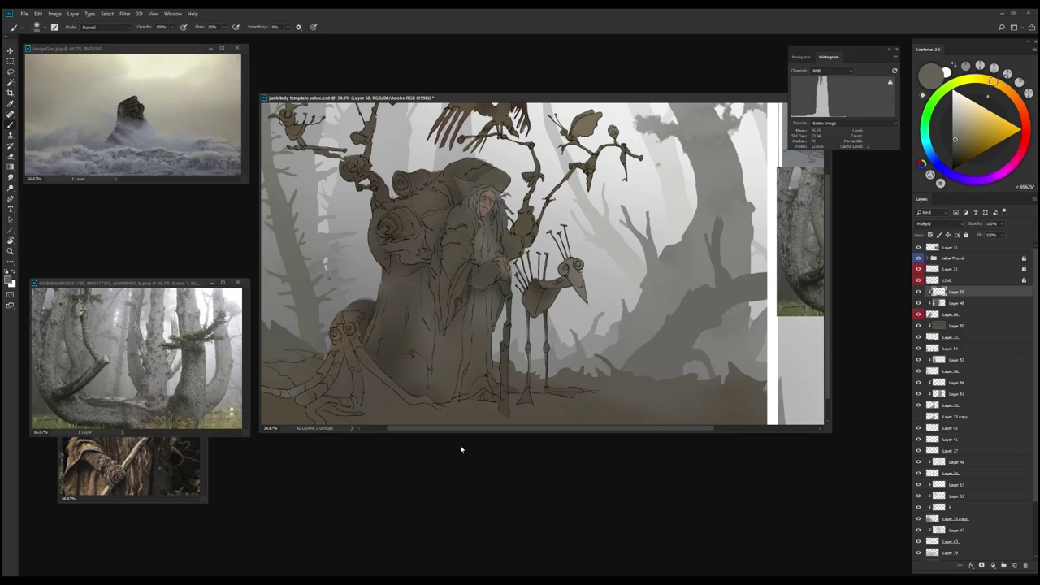
pyautogui.moveTo(390, 280)
pyautogui.mouseDown()
pyautogui.moveTo(409, 358)
pyautogui.moveTo(436, 394)
pyautogui.mouseUp()
# Lasso the ground around the octopus creature's tentacles and brush in a contact shadow
pyautogui.press('l')
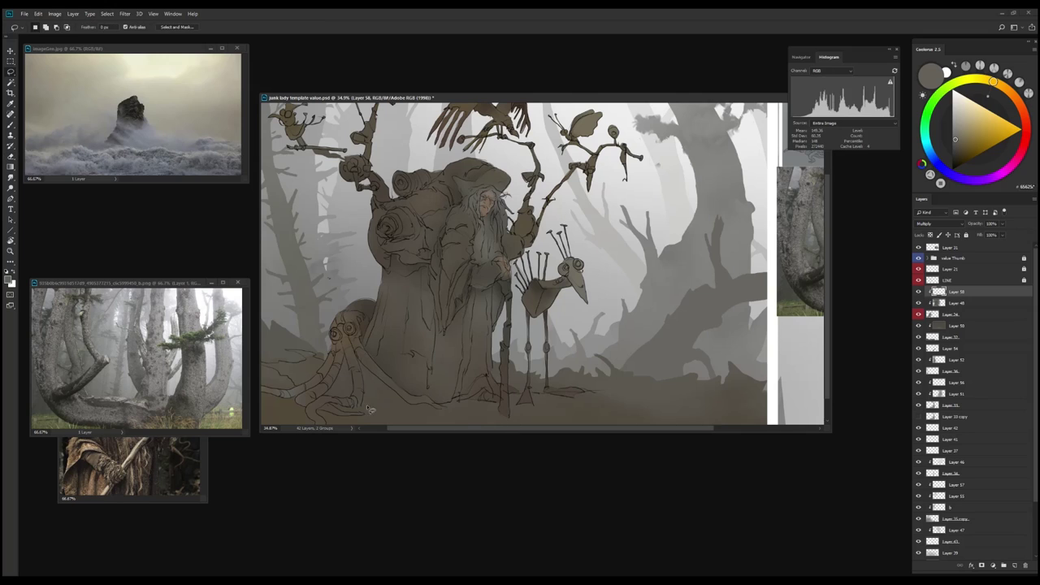
pyautogui.moveTo(442, 418)
pyautogui.mouseDown()
pyautogui.moveTo(382, 390)
pyautogui.moveTo(371, 406)
pyautogui.moveTo(390, 411)
pyautogui.mouseUp()
pyautogui.moveTo(342, 380)
pyautogui.mouseDown()
pyautogui.moveTo(317, 398)
pyautogui.moveTo(349, 402)
pyautogui.moveTo(342, 350)
pyautogui.mouseUp()
pyautogui.press('b')
pyautogui.press('l')
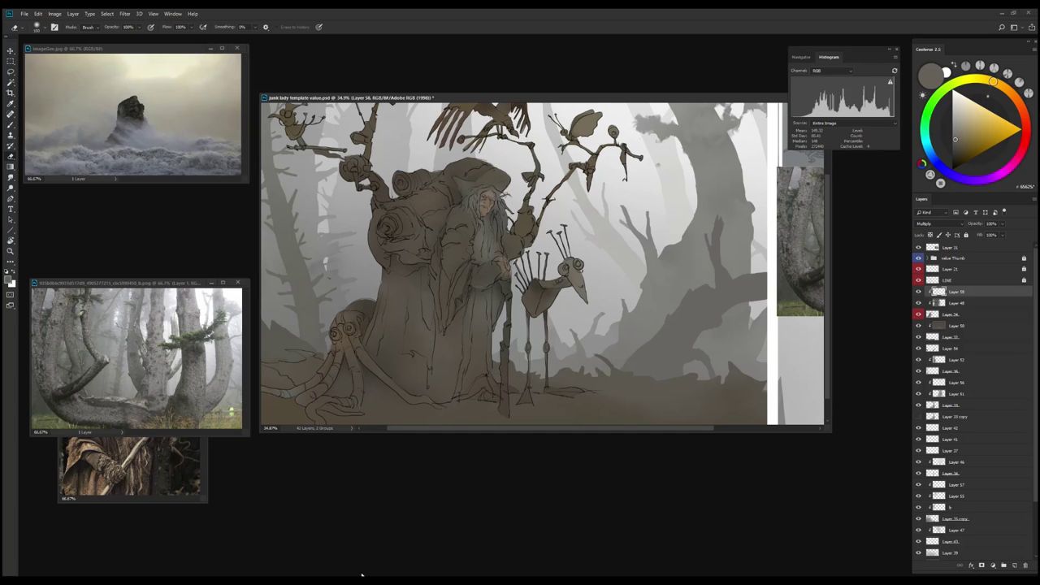
# Lasso the ground along the robe's hem up to the staff and brush a soft contact shadow inside the selection
pyautogui.scroll(3, 575, 409)
pyautogui.press('l')
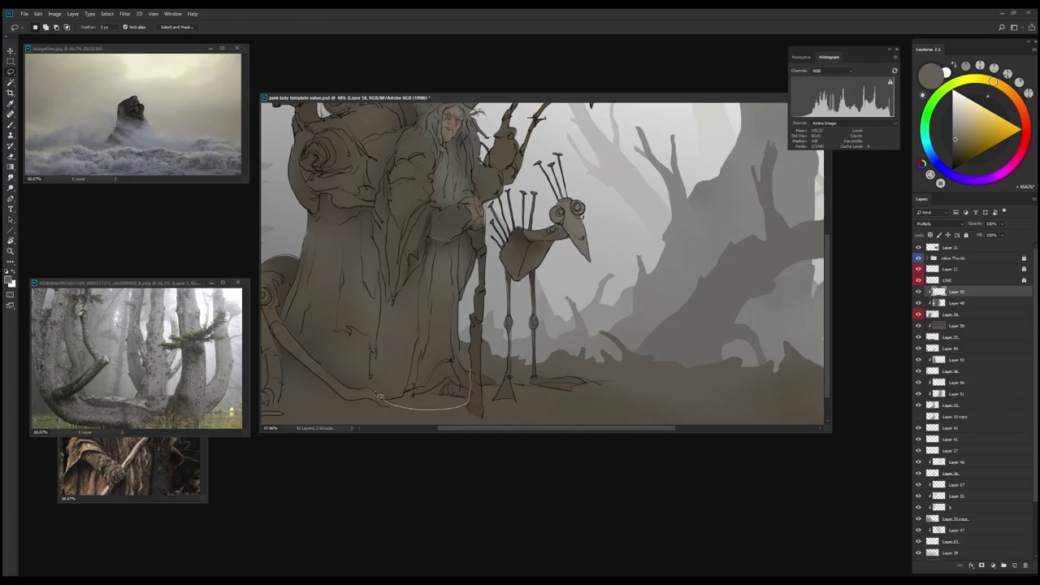
pyautogui.press('b')
pyautogui.scroll(-3, 488, 395)
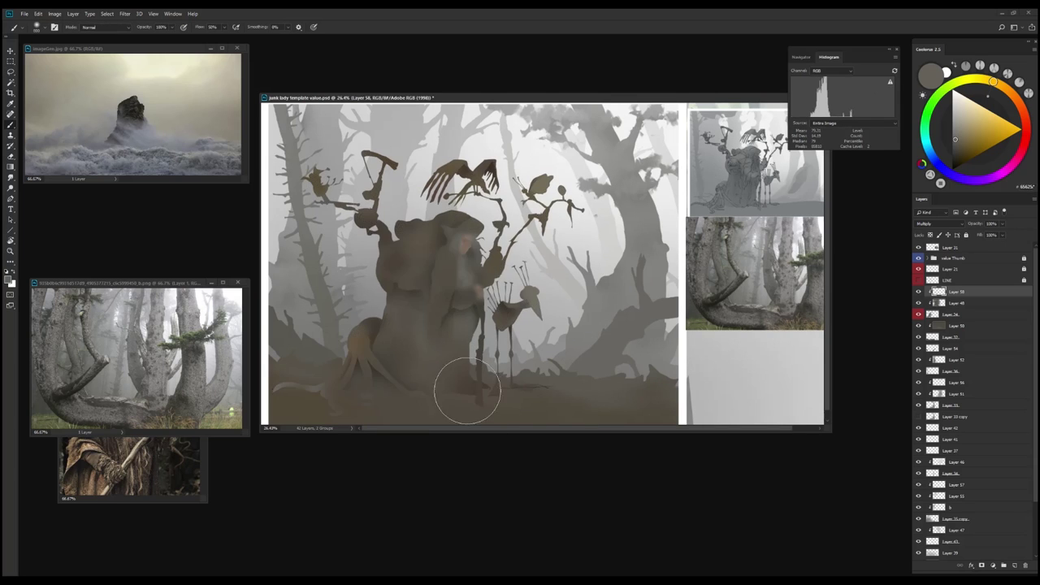
pyautogui.scroll(-2, 467, 391)
pyautogui.press('l')
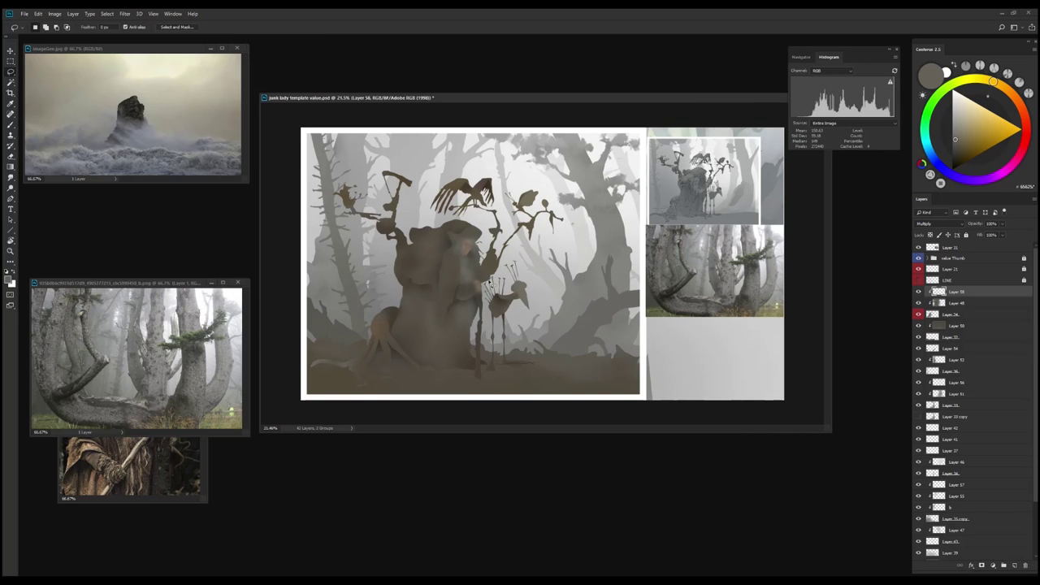
pyautogui.press('b')
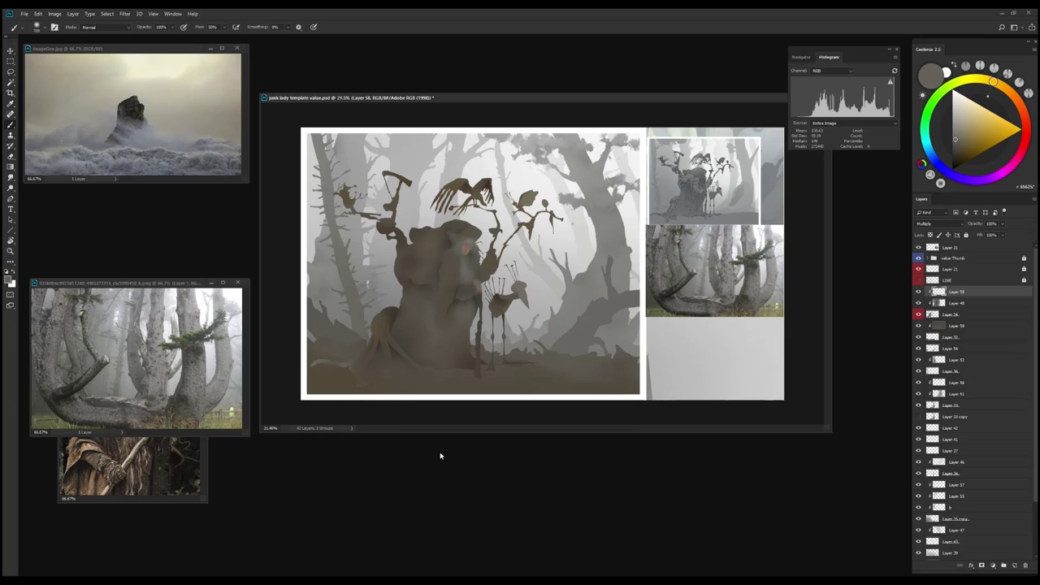
# Add a clipped Multiply layer beneath the figure's top shadow layer and brush broad soft shading over the robe and pack
pyautogui.keyDown('ctrl'); pyautogui.click(1015, 567); pyautogui.keyUp('ctrl')
pyautogui.hotkey('shift', 'alt', 'm')
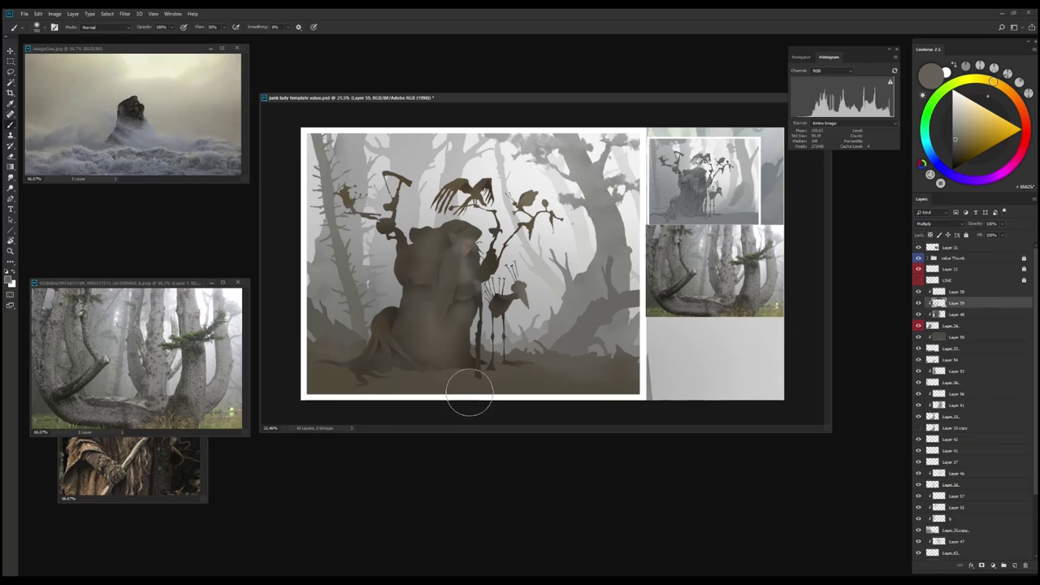
pyautogui.moveTo(466, 388); pyautogui.dragTo(491, 308)
pyautogui.moveTo(426, 267); pyautogui.dragTo(409, 284)
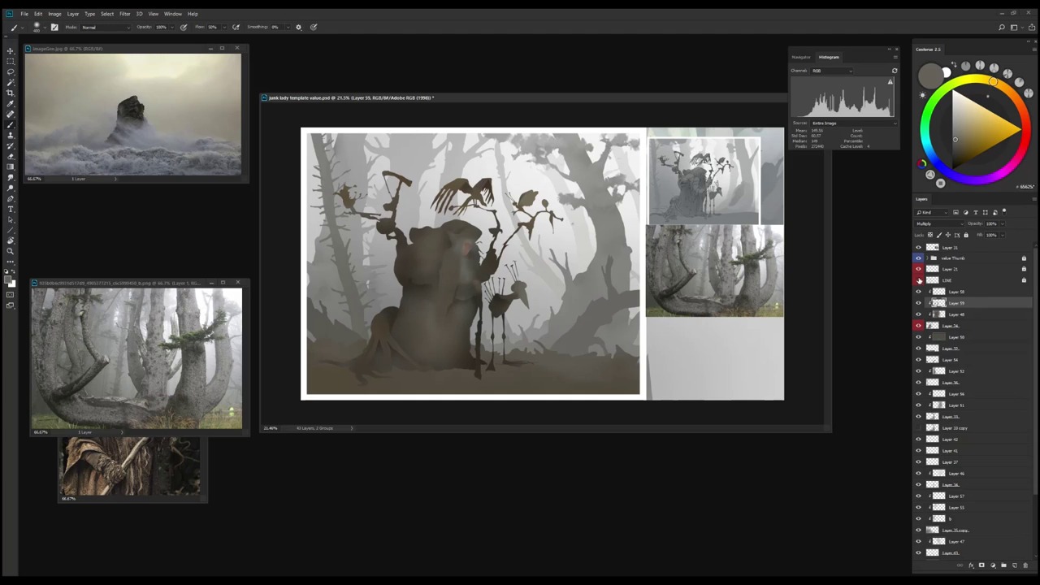
pyautogui.hotkey('ctrl', '-')
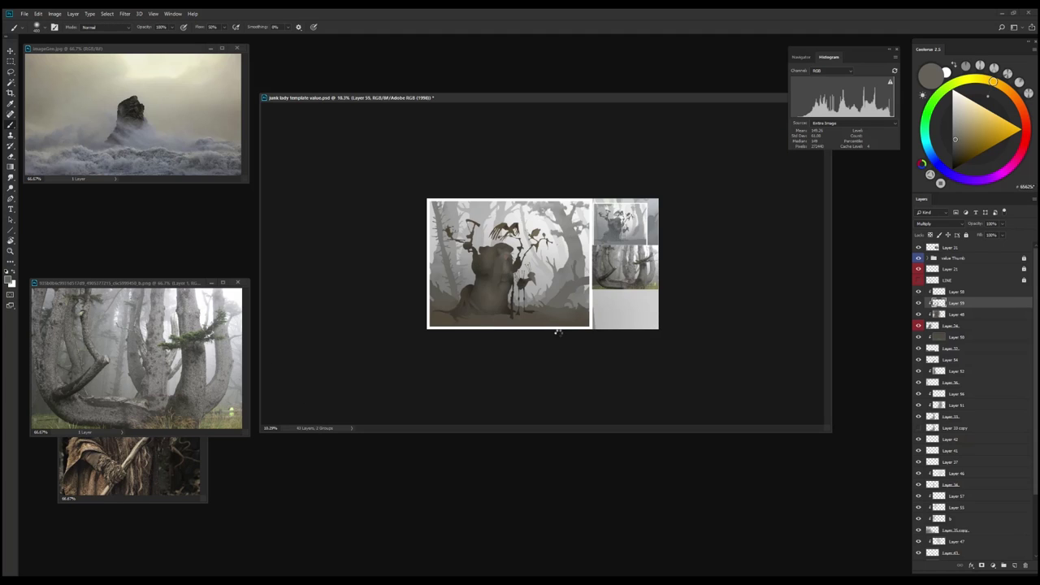
# Lasso the robe around the beard and shade it softly, checking the values with the canvas flipped and the line art hidden
pyautogui.hotkey('ctrl', 'alt', 'h')
pyautogui.press('l')
pyautogui.moveTo(581, 272); pyautogui.dragTo(631, 303)
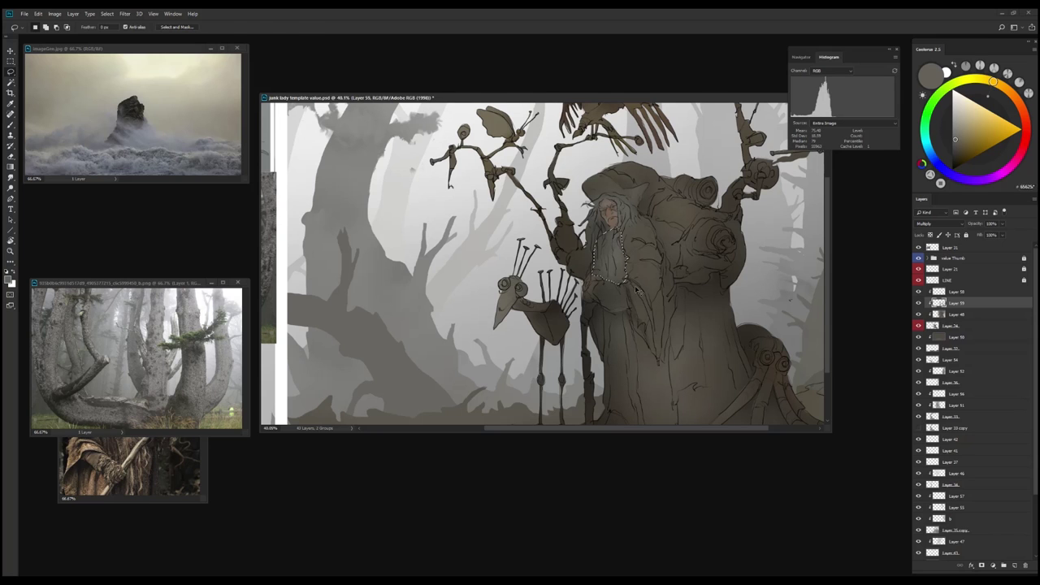
pyautogui.press('b')
pyautogui.hotkey('ctrl', ',')
pyautogui.hotkey('ctrl', ',')
pyautogui.hotkey('ctrl', '-')
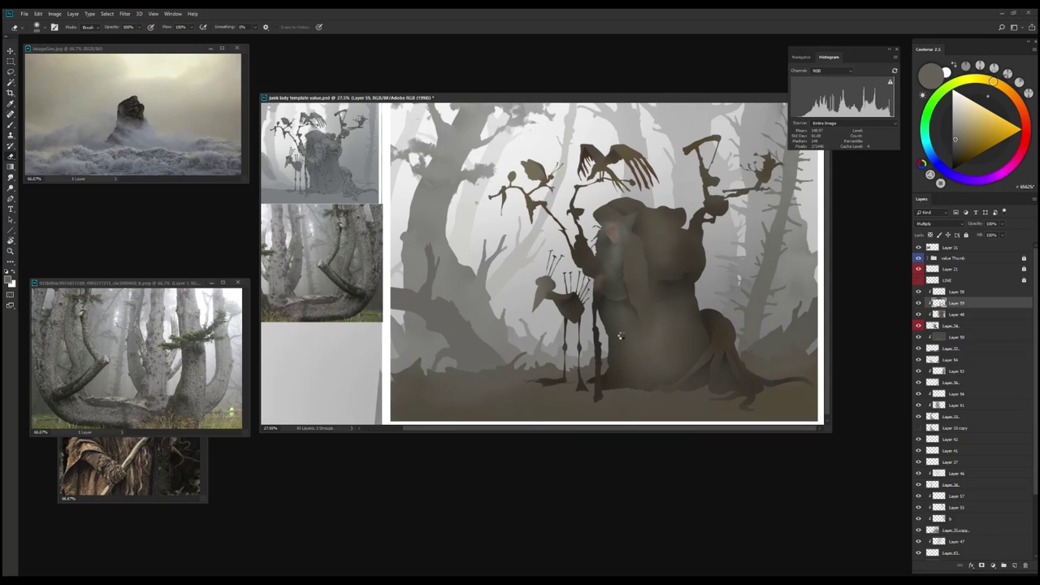
pyautogui.hotkey('ctrl', 'alt', 'h')
pyautogui.hotkey('ctrl', '-')
pyautogui.hotkey('ctrl', '+')
pyautogui.hotkey('ctrl', '-')
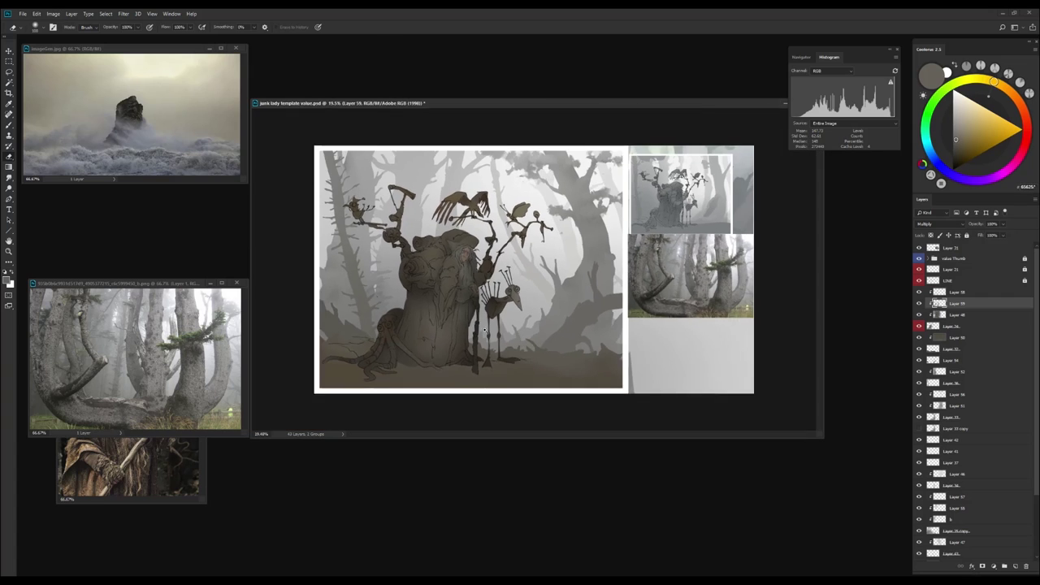
# Check the figure's values without the line art, and erase some shading down the middle of the robe
pyautogui.press('v')
pyautogui.hotkey('ctrl', ',')
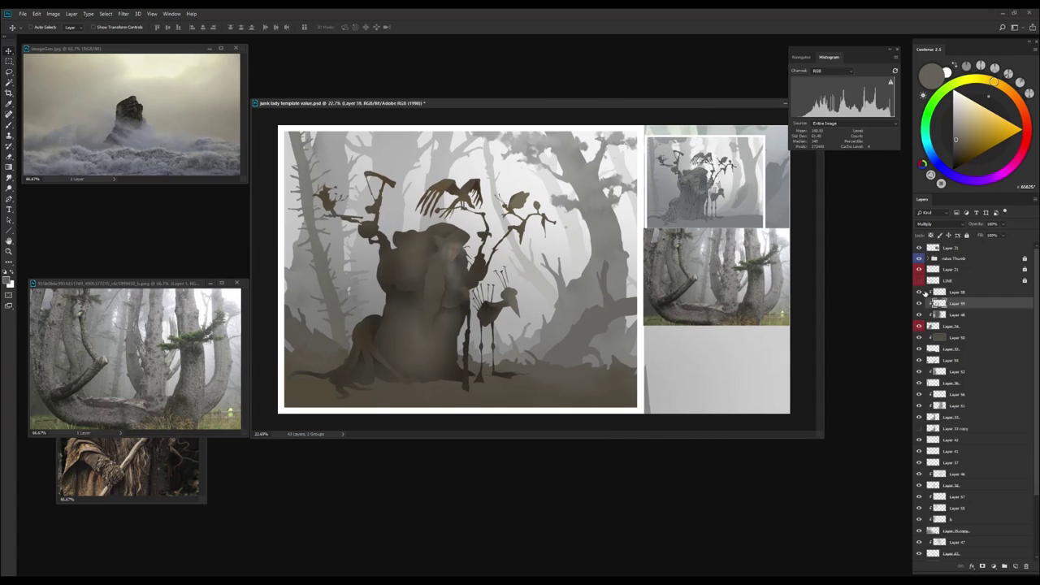
pyautogui.press('b')
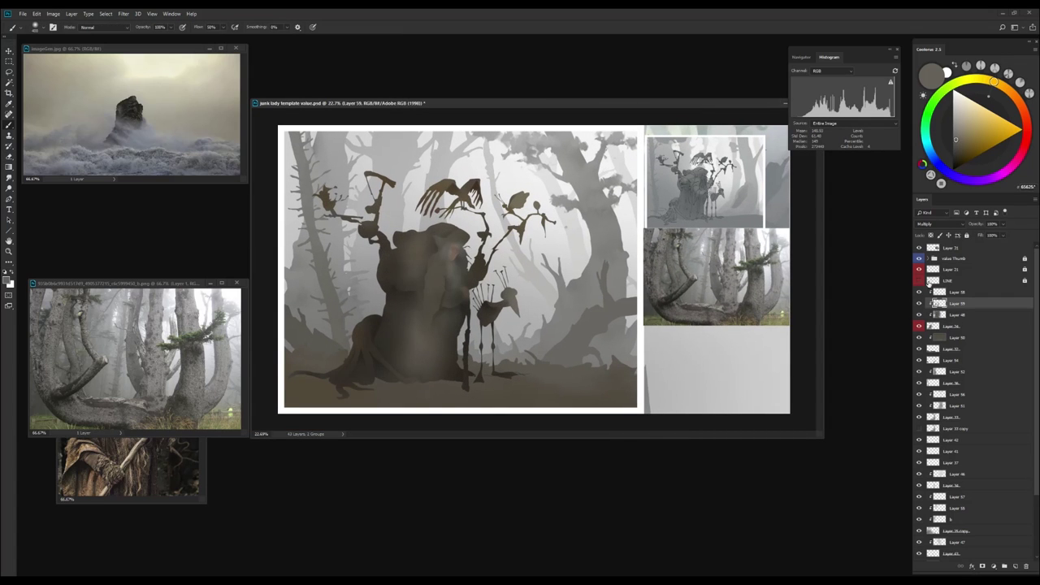
pyautogui.hotkey('ctrl', ',')
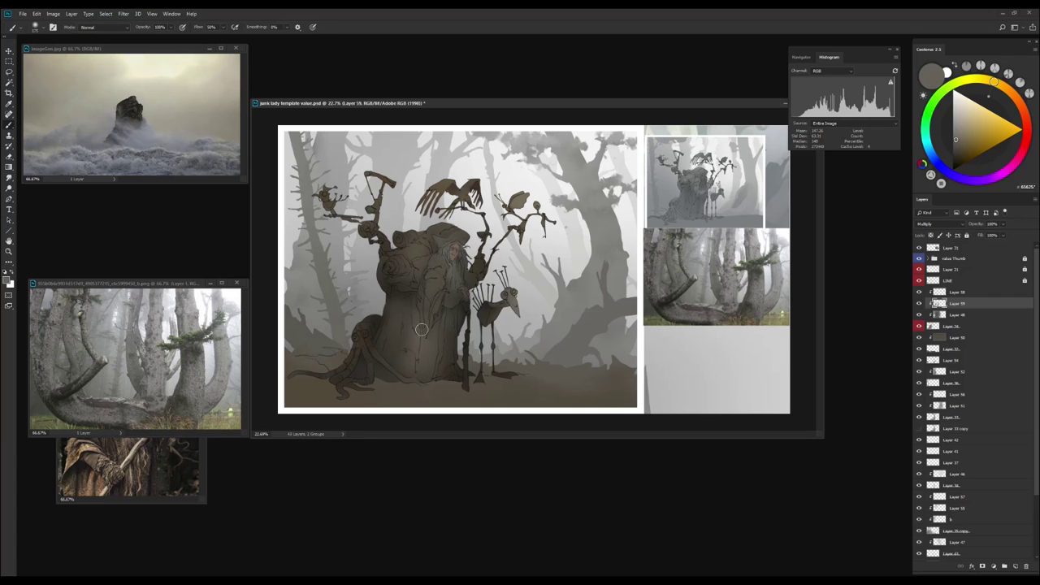
pyautogui.press('e')
pyautogui.moveTo(421, 329); pyautogui.dragTo(415, 375)
# Add a clipped Multiply layer above the ground's base color and brush a soft shadow around the figure's and creatures' feet
pyautogui.press('h')
pyautogui.scroll(-1, 470, 376)
pyautogui.hotkey('ctrl', 'shift', 'alt', 'n')
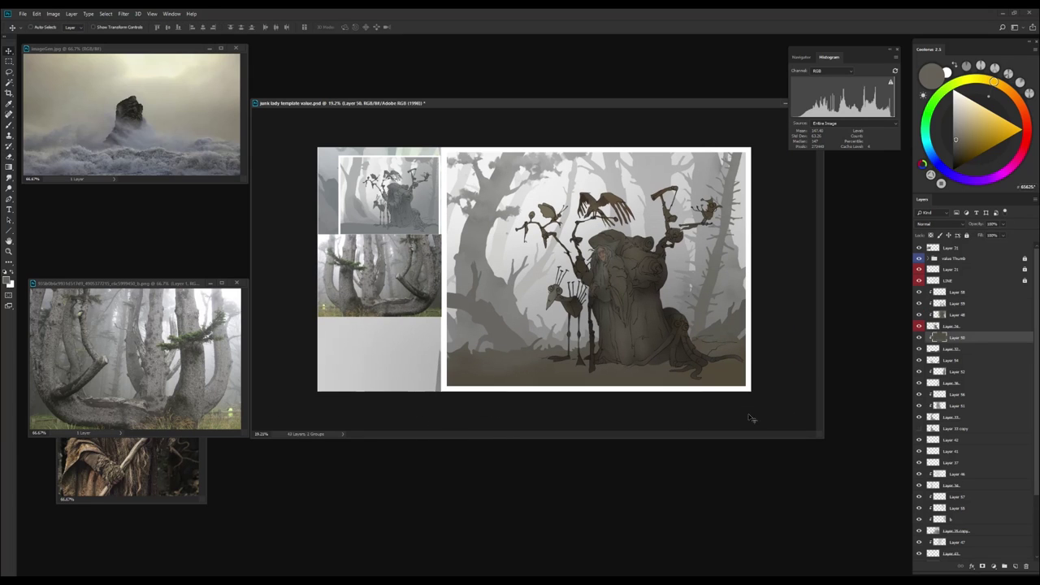
pyautogui.press('b')
pyautogui.moveTo(613, 359)
pyautogui.mouseDown()
pyautogui.moveTo(723, 362)
pyautogui.moveTo(715, 378)
pyautogui.mouseUp()
pyautogui.moveTo(650, 369)
pyautogui.mouseDown()
pyautogui.moveTo(798, 370)
pyautogui.moveTo(695, 344)
pyautogui.moveTo(668, 377)
pyautogui.moveTo(572, 371)
pyautogui.mouseUp()
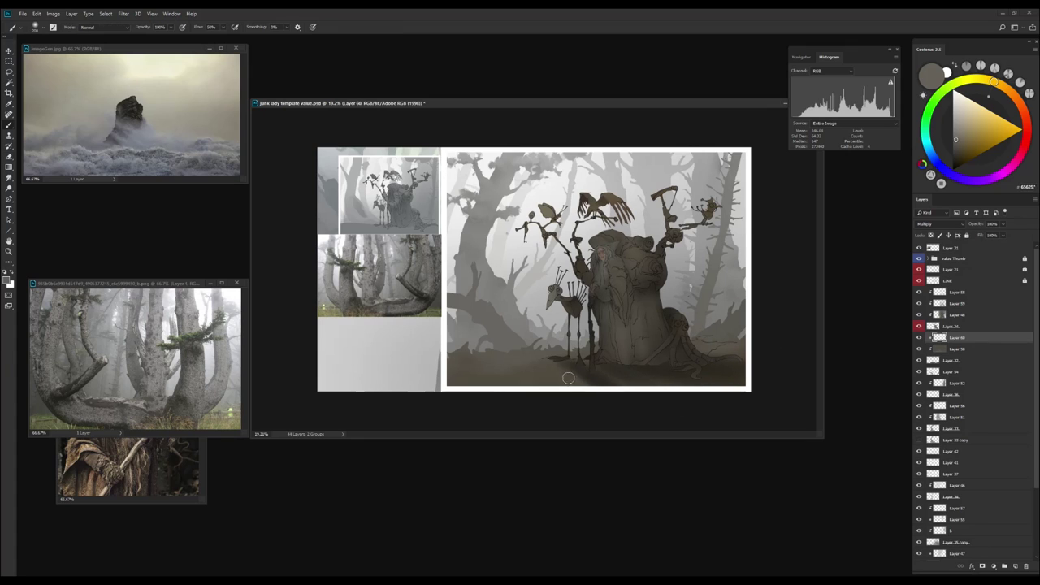
pyautogui.press('e')
pyautogui.scroll(-2, 719, 365)
# Try a Hue/Saturation shift on the ground shadow layer with hue -180, saturation +49 and lightness +29
pyautogui.hotkey('ctrl', 'u')
pyautogui.moveTo(826, 260); pyautogui.dragTo(844, 238)
pyautogui.press('Escape')
pyautogui.press('h')
pyautogui.scroll(-1, 599, 355)
pyautogui.hotkey('ctrl', 'u')
pyautogui.moveTo(825, 218); pyautogui.dragTo(786, 218)
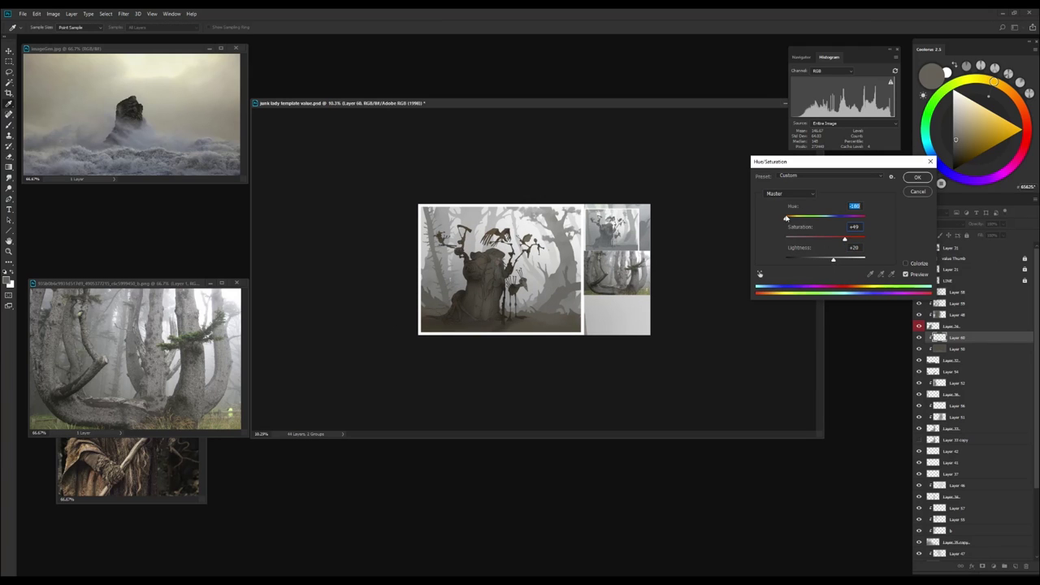
pyautogui.press('Escape')
pyautogui.scroll(2, 533, 269)
pyautogui.scroll(-2, 533, 269)
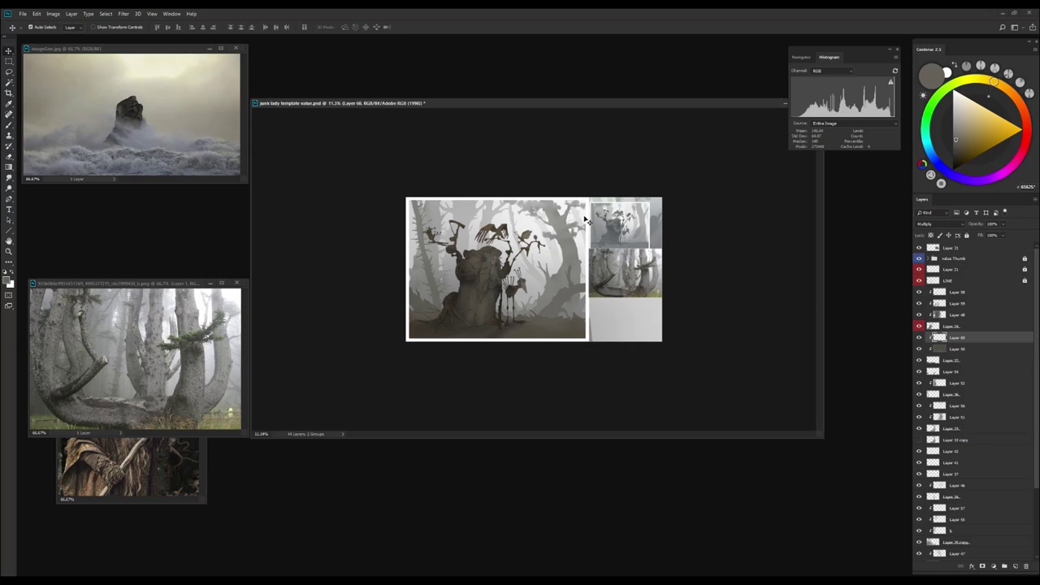
pyautogui.keyDown('ctrl'); pyautogui.click(546, 325); pyautogui.keyUp('ctrl')
pyautogui.hotkey('ctrl', 'u')
pyautogui.press('Escape')
pyautogui.keyDown('ctrl'); pyautogui.click(546, 233); pyautogui.keyUp('ctrl')
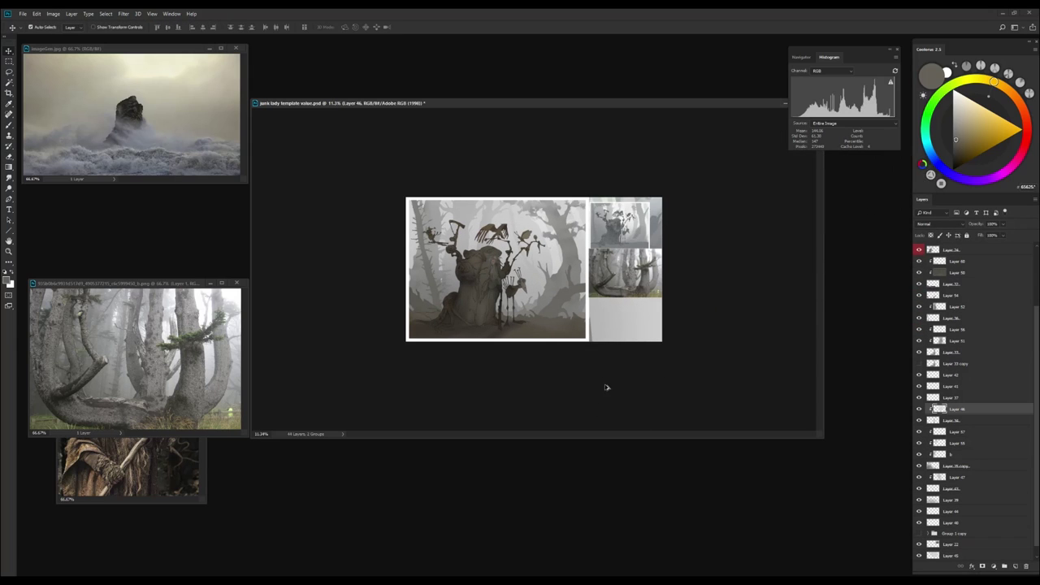
pyautogui.press('v')
pyautogui.keyDown('ctrl'); pyautogui.click(494, 221); pyautogui.keyUp('ctrl')
pyautogui.keyDown('ctrl'); pyautogui.click(423, 287); pyautogui.keyUp('ctrl')
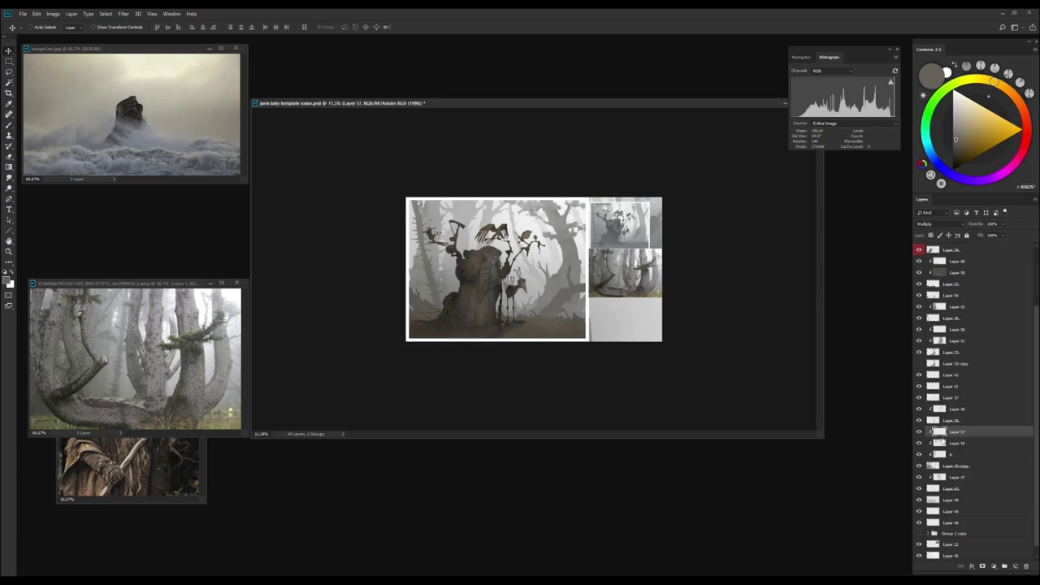
# Merge the background trees' clipped shading layers into their respective base layers
pyautogui.click(955, 329)
pyautogui.scroll(1, 937, 379)
pyautogui.keyDown('shift'); pyautogui.click(937, 378); pyautogui.keyUp('shift')
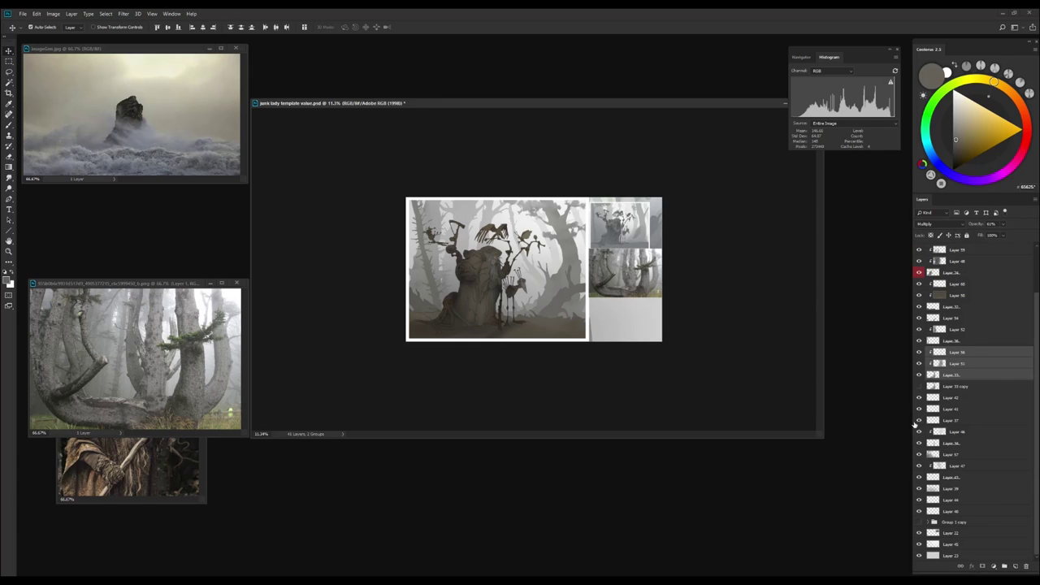
pyautogui.hotkey('ctrl', 'e')
pyautogui.click(942, 357)
pyautogui.hotkey('ctrl', 'e')
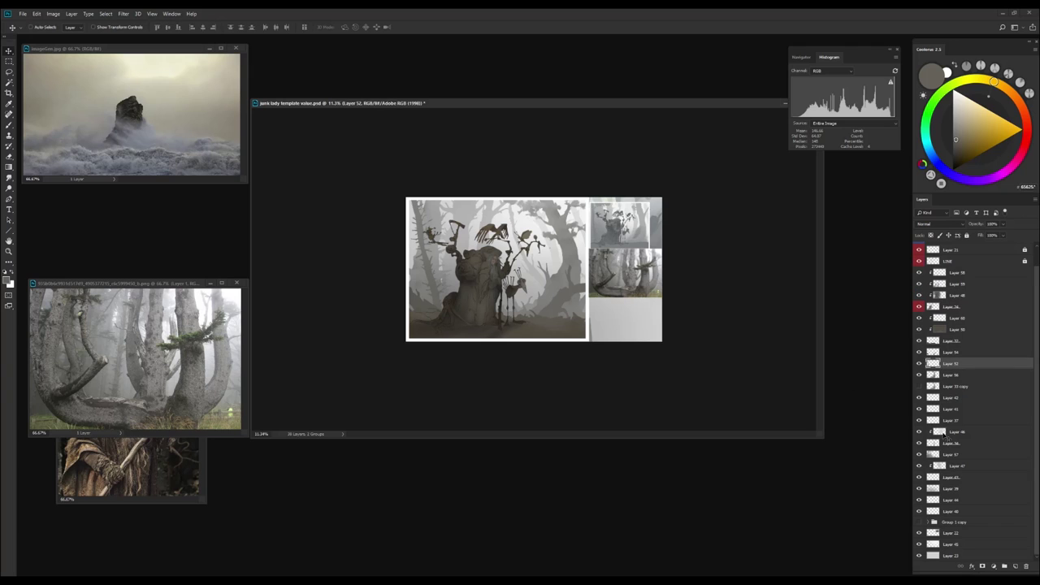
pyautogui.click(940, 431)
pyautogui.hotkey('ctrl', 'e')
pyautogui.click(945, 465)
pyautogui.hotkey('ctrl', 'e')
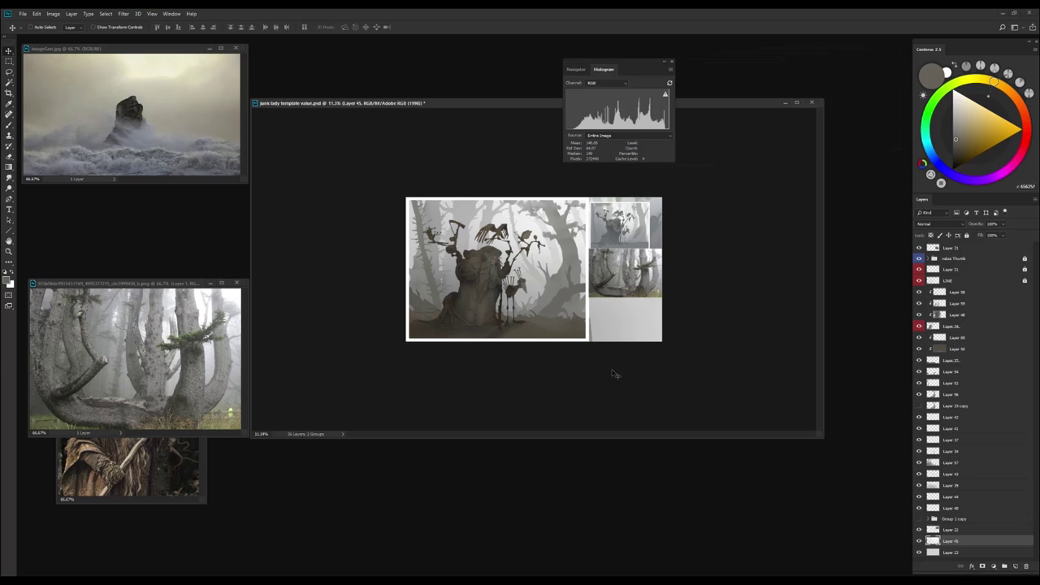
# Darken the most distant background tree layers with Hue/Saturation at lightness -12, one layer at a time
pyautogui.hotkey('ctrl', 'u')
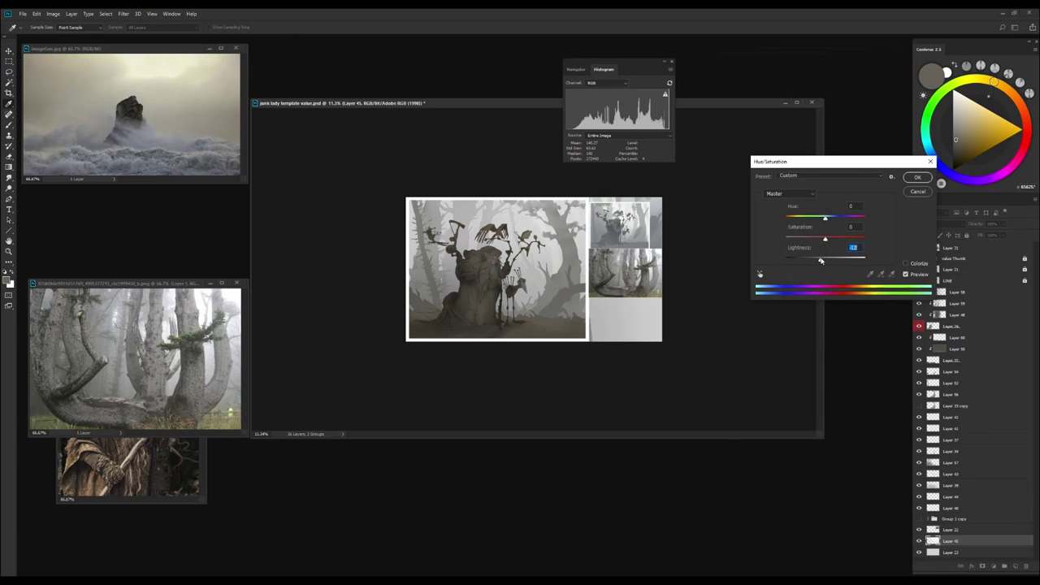
pyautogui.press('Return')
pyautogui.keyDown('alt'); pyautogui.click(582, 212); pyautogui.keyUp('alt')
pyautogui.press('v')
pyautogui.click(604, 318)
pyautogui.hotkey('ctrl', 'u')
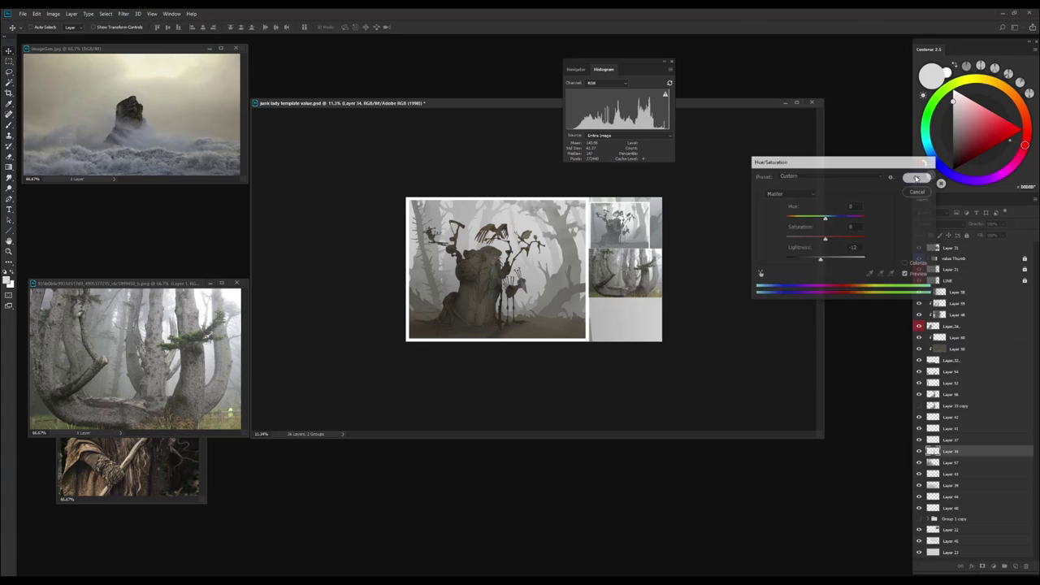
pyautogui.press('Return')
pyautogui.hotkey('ctrl', 'u')
pyautogui.press('Return')
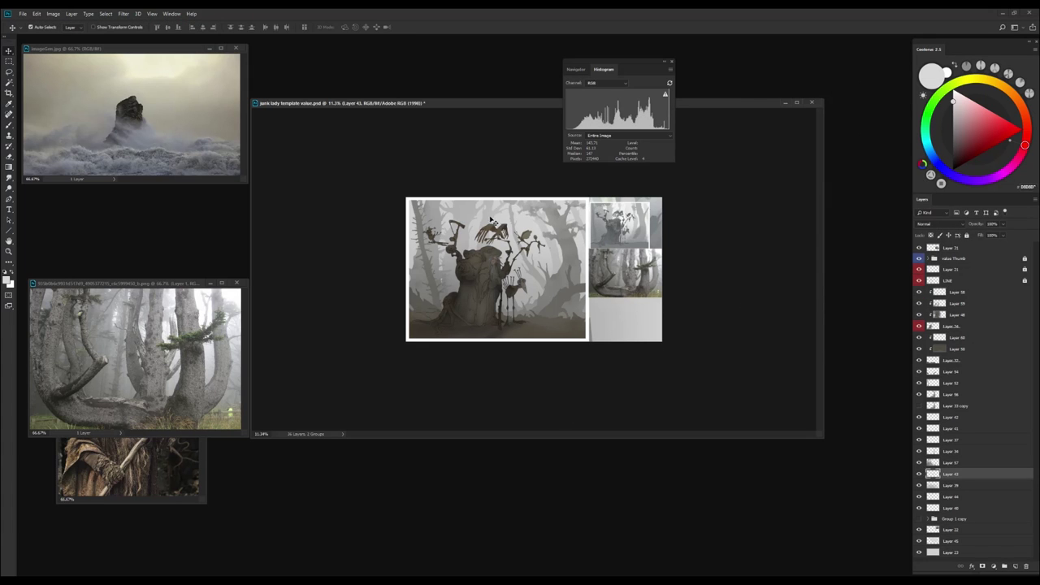
# Repeat the Hue/Saturation darkening on the background trees behind the vulture and along the painting's left side
pyautogui.click(493, 221)
pyautogui.hotkey('ctrl', 'u')
pyautogui.press('Return')
pyautogui.click(427, 252)
pyautogui.hotkey('ctrl', 'u')
pyautogui.press('Return')
# Apply the same Hue/Saturation darkening to the large right-hand tree and the midground layer beside the bird creature
pyautogui.click(583, 309)
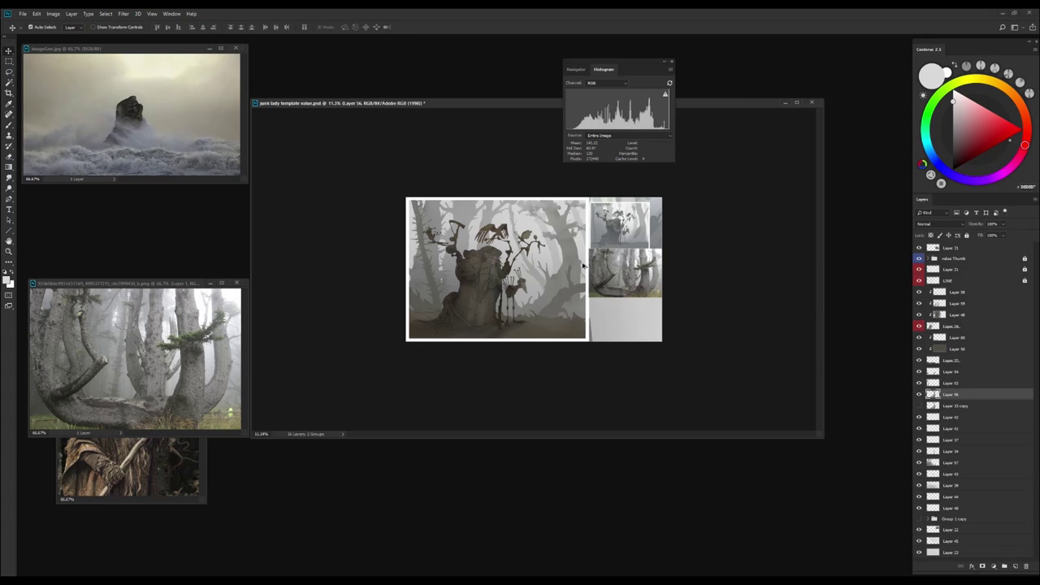
pyautogui.hotkey('ctrl', 'u')
pyautogui.press('Return')
pyautogui.click(542, 272)
pyautogui.hotkey('ctrl', 'u')
pyautogui.press('Return')
# Merge the ground's clipped flat color into its base layer and darken the result with Hue/Saturation at lightness -12
pyautogui.click(949, 349)
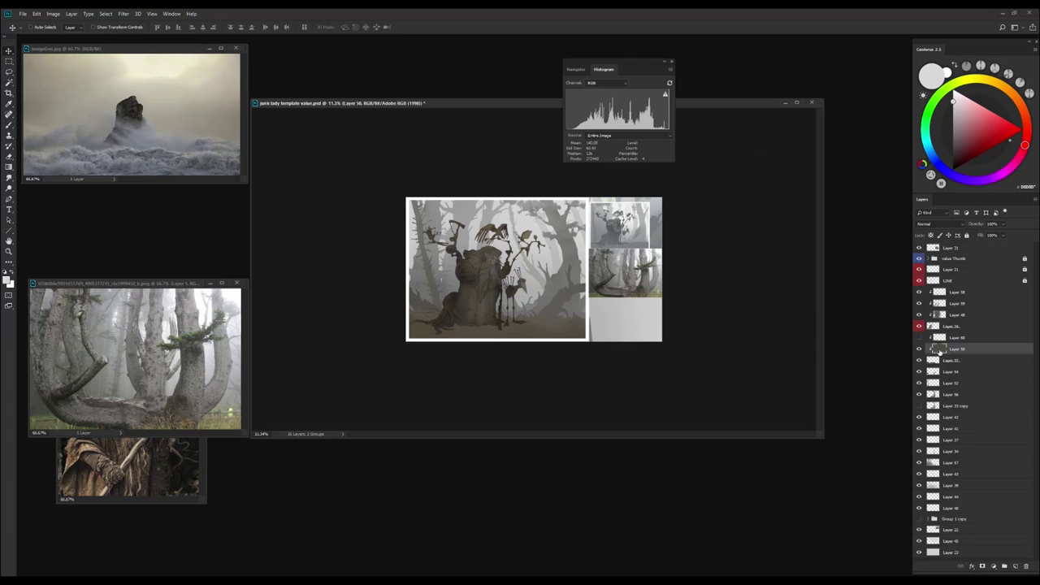
pyautogui.keyDown('shift'); pyautogui.click(947, 361); pyautogui.keyUp('shift')
pyautogui.hotkey('ctrl', 'e')
pyautogui.hotkey('ctrl', 'u')
pyautogui.scroll(-2, 562, 337)
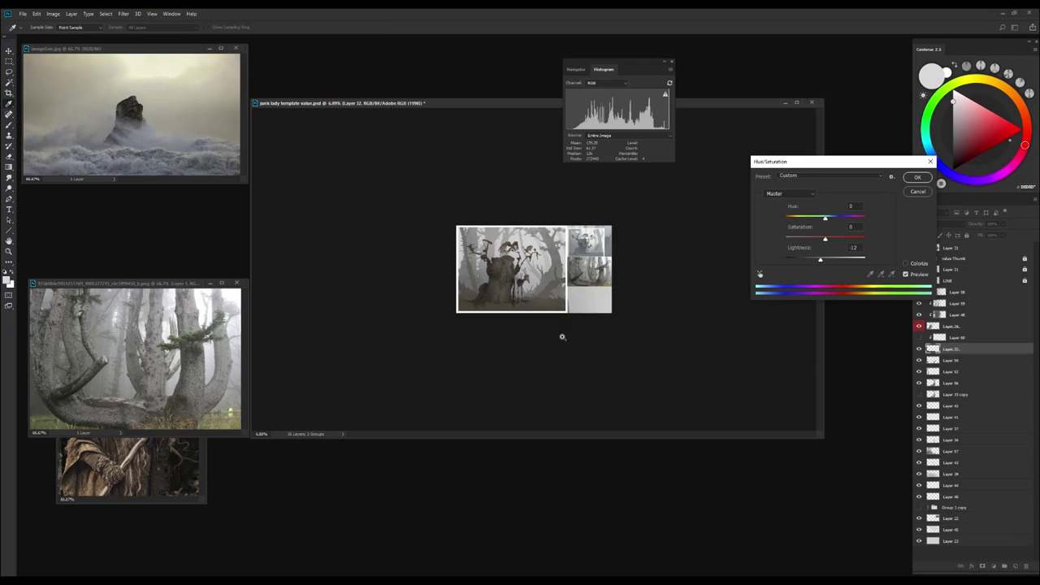
pyautogui.scroll(1, 581, 363)
pyautogui.press('Return')
pyautogui.hotkey('ctrl', '+')
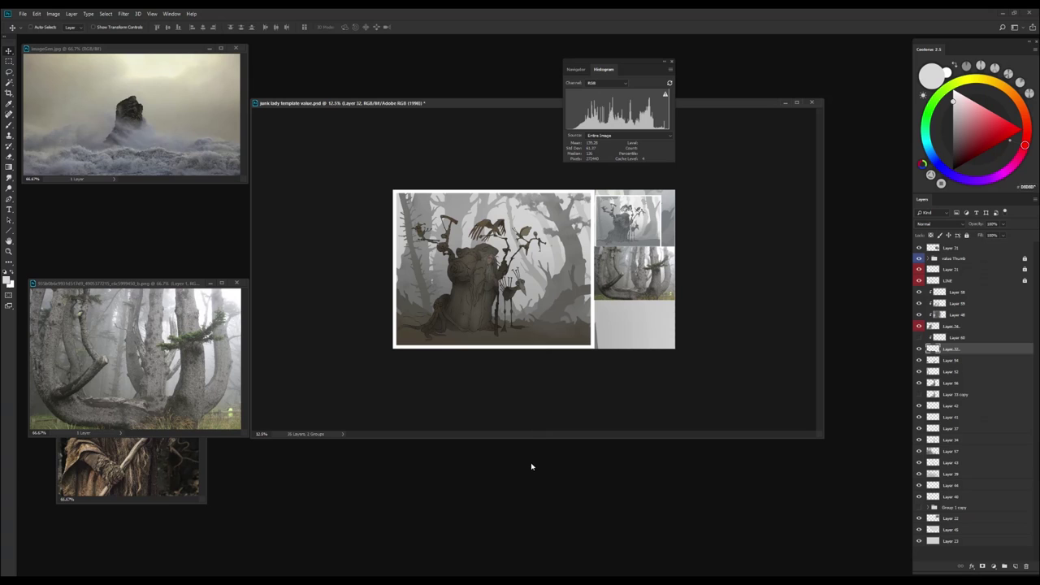
# Show the ground's Multiply shadow layer again and adjust it with Hue/Saturation
pyautogui.click(939, 337)
pyautogui.hotkey('ctrl', 'u')
pyautogui.click(924, 177)
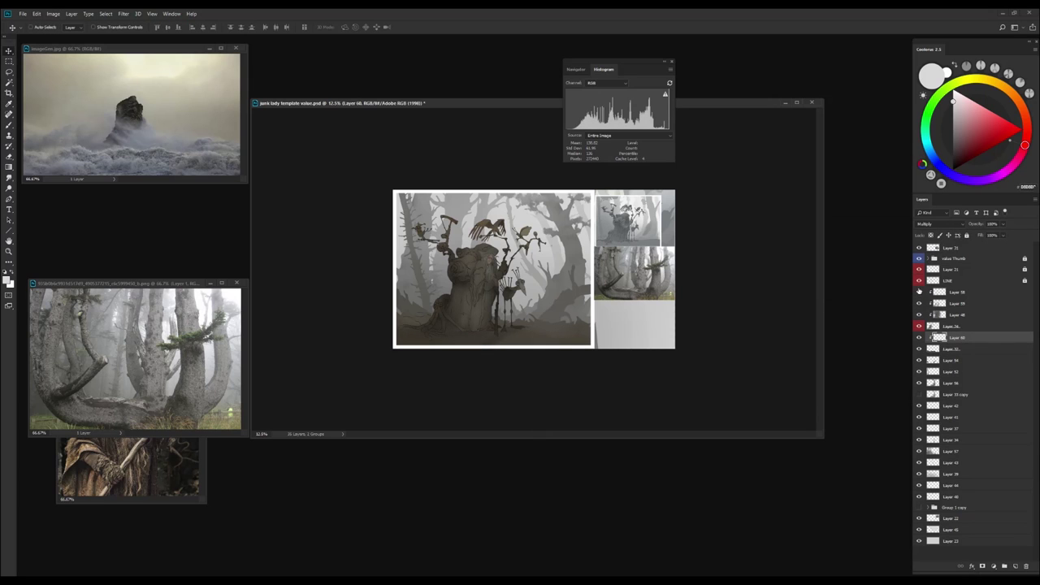
# Lighten the figure's two upper Multiply shadow layers slightly with Hue/Saturation
pyautogui.click(955, 303)
pyautogui.hotkey('ctrl', 'u')
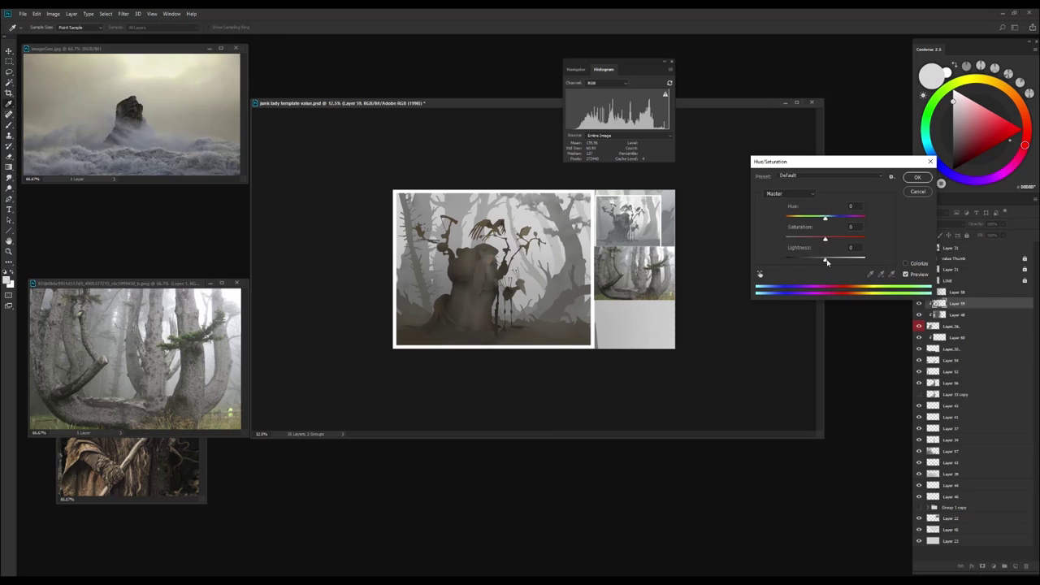
pyautogui.moveTo(826, 260); pyautogui.dragTo(830, 260)
pyautogui.press('Return')
pyautogui.hotkey('alt', ']')
pyautogui.hotkey('ctrl', 'u')
pyautogui.press('Return')
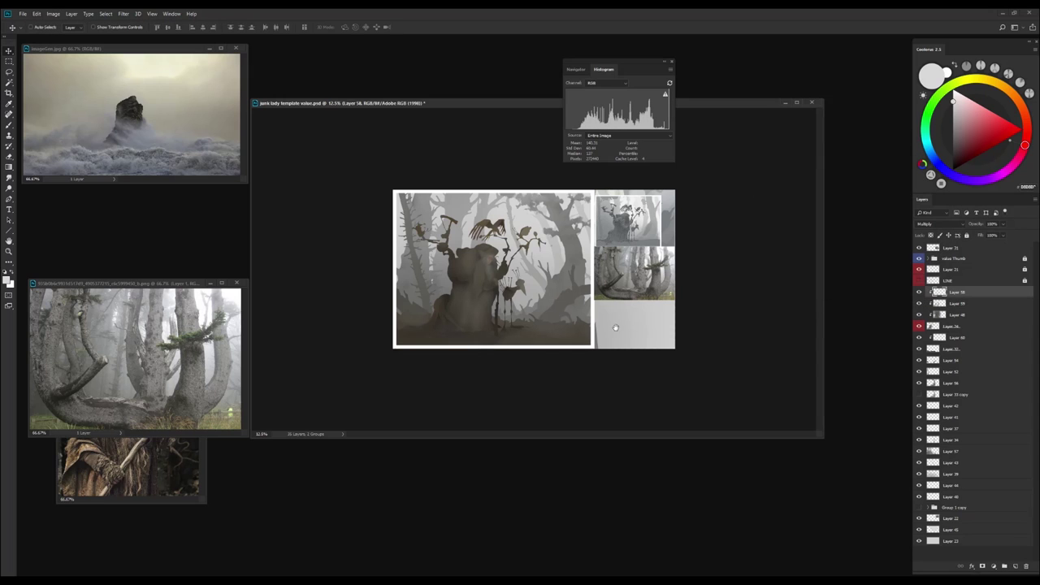
# Brush a pale blue-grey tone softly over the ground's Multiply shadow layer, checking the composition with the canvas flipped
pyautogui.hotkey('ctrl', 'shift', 'h')
pyautogui.click(955, 337)
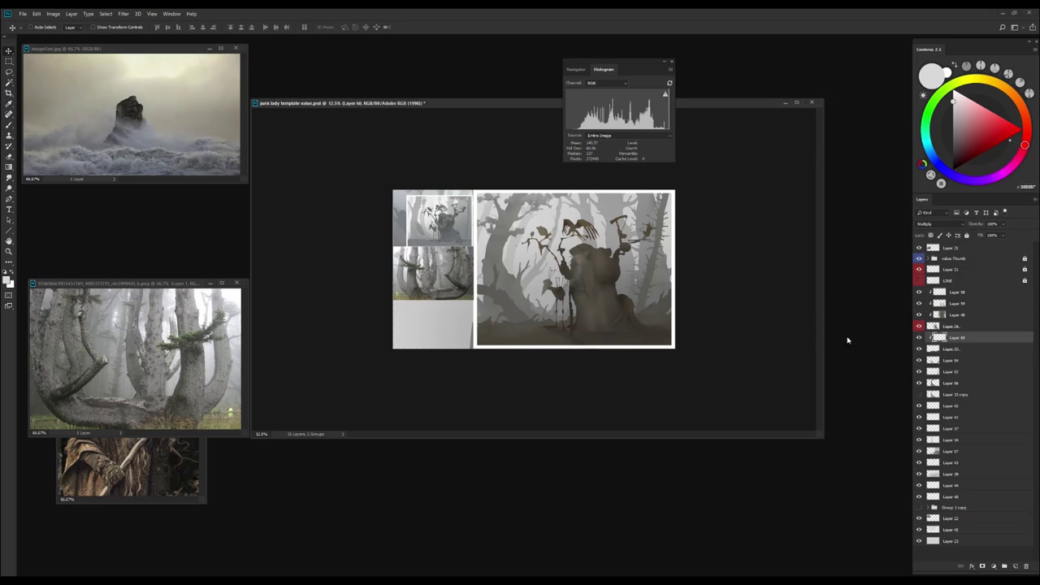
pyautogui.press('b')
pyautogui.press('b')
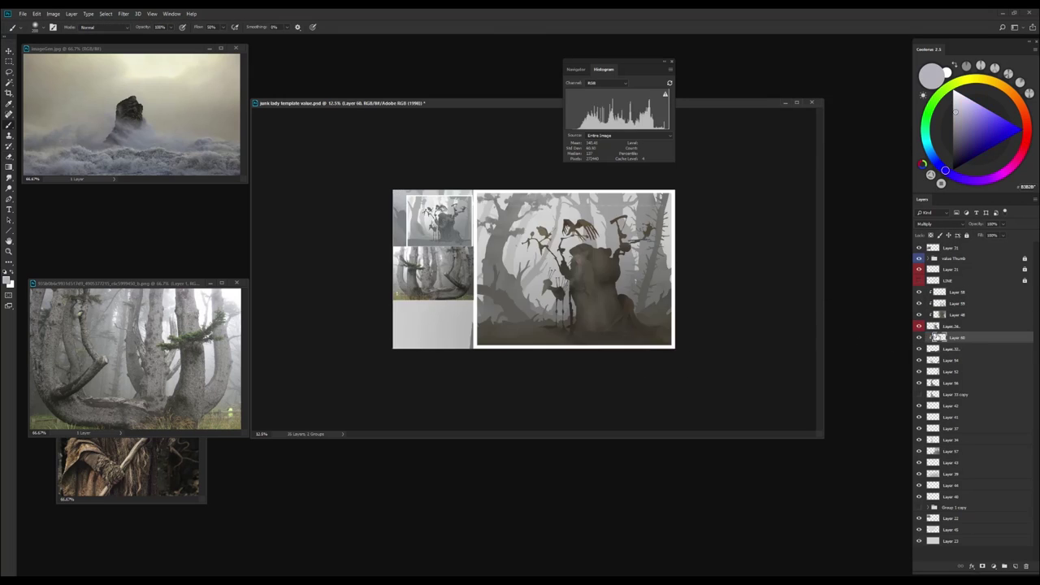
pyautogui.scroll(1, 622, 420)
pyautogui.hotkey('ctrl', 'shift', 'h')
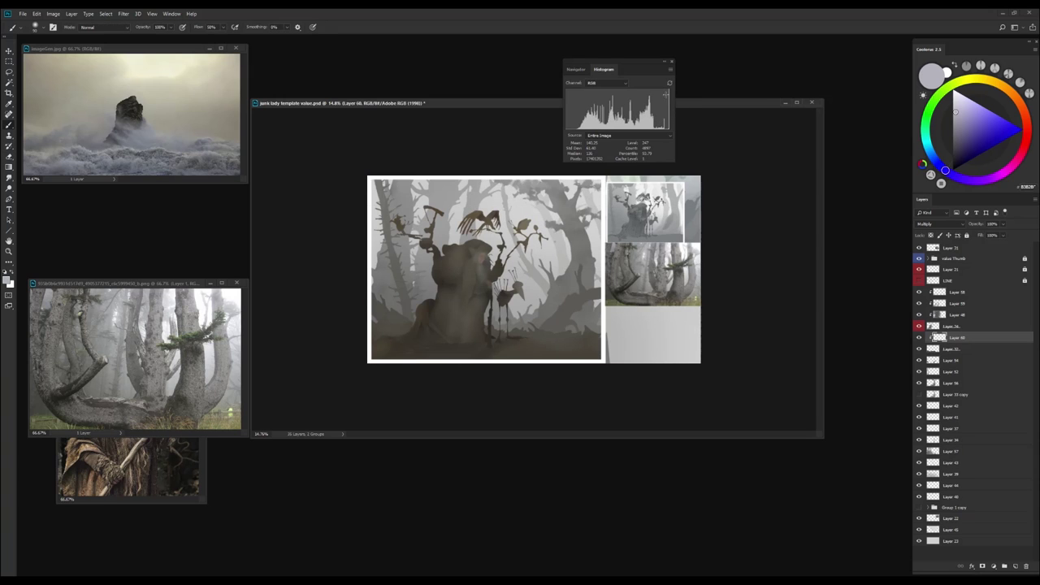
# Refresh the histogram while checking the composition with the canvas flipped, and return the canvas to its original orientation
pyautogui.hotkey('ctrl', 'shift', 'h')
pyautogui.click(666, 95)
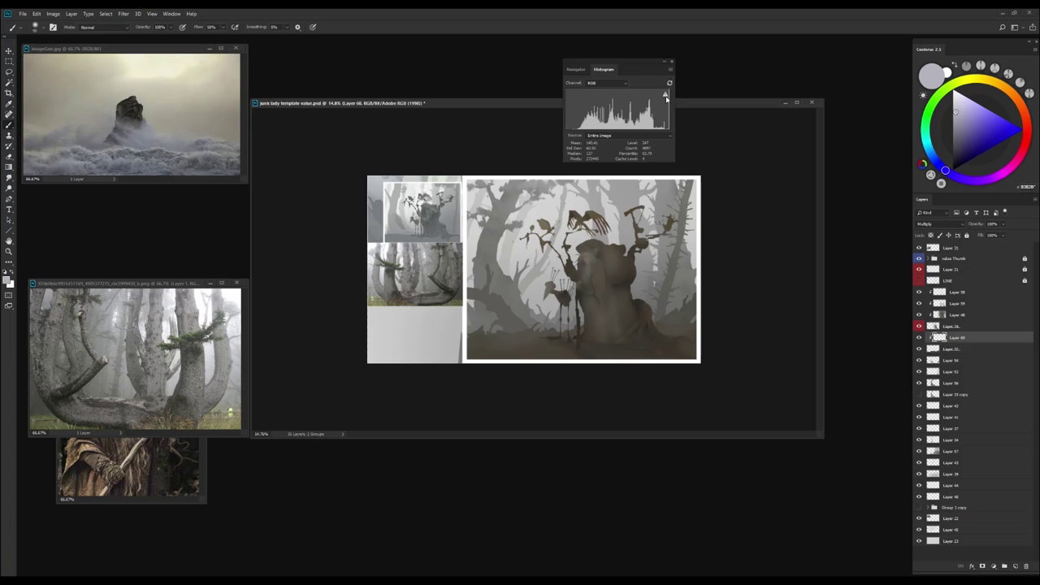
pyautogui.hotkey('ctrl', 'shift', 'h')
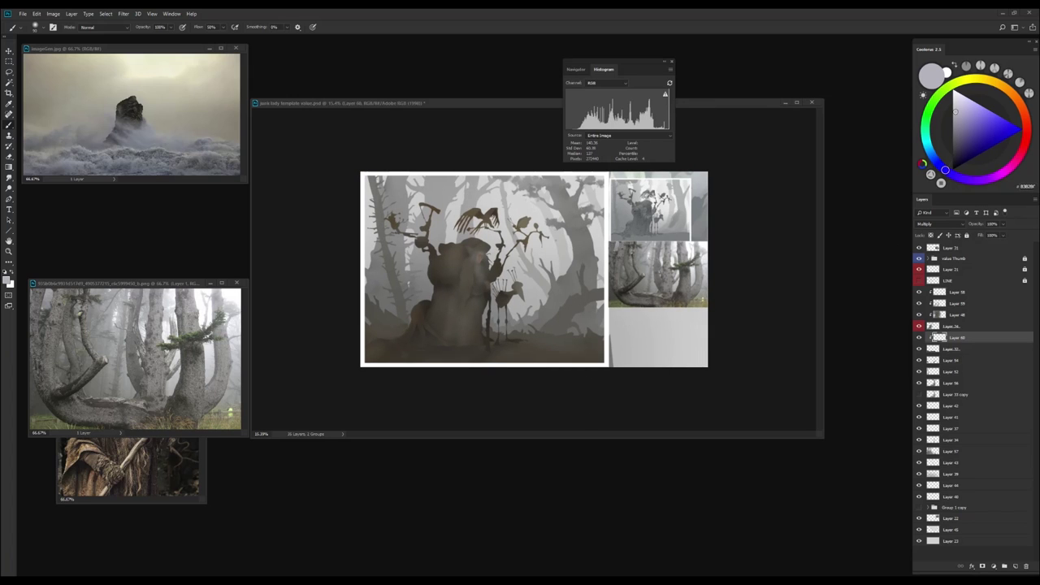
pyautogui.moveTo(650, 103); pyautogui.dragTo(678, 86)
pyautogui.scroll(-2, 597, 239)
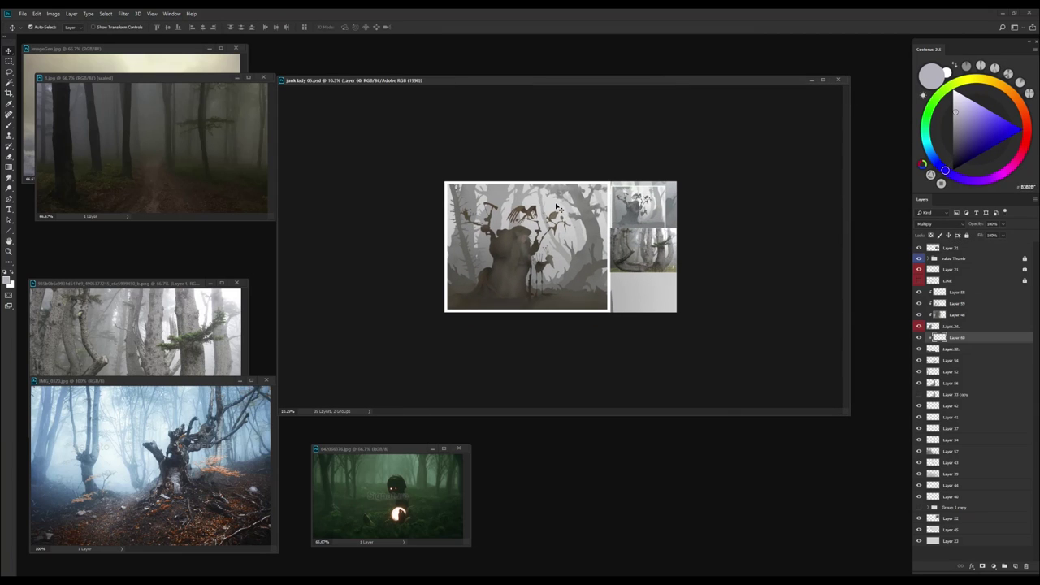
# Darken the backmost background layer with Hue/Saturation at lightness -21 and repeat the adjustment on the distant tree layers
pyautogui.hotkey('ctrl', 'u')
pyautogui.moveTo(824, 260); pyautogui.dragTo(817, 262)
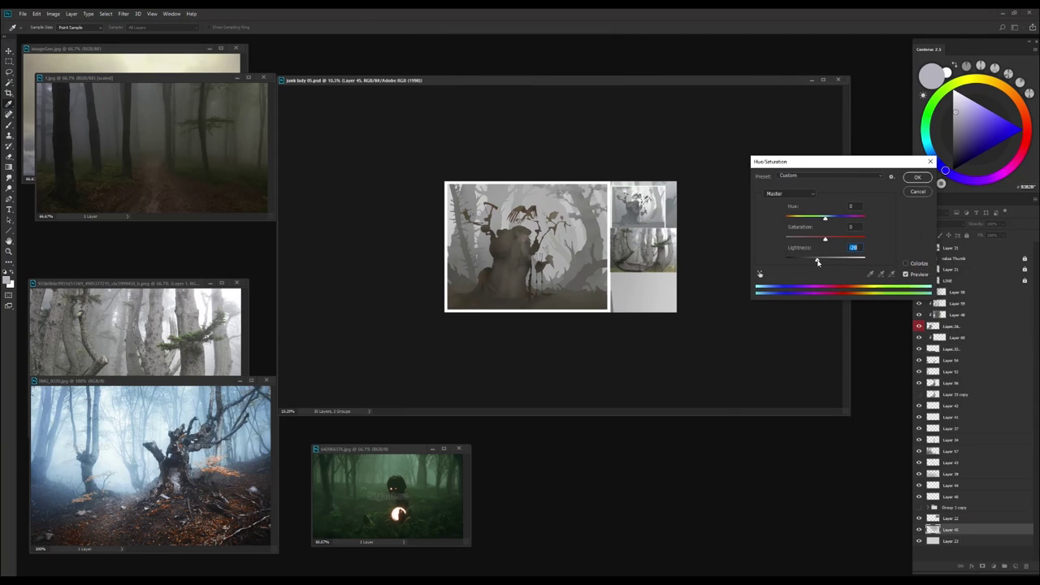
pyautogui.press('Return')
pyautogui.keyDown('ctrl'); pyautogui.click(639, 297); pyautogui.keyUp('ctrl')
pyautogui.hotkey('ctrl', 'alt', 'u')
pyautogui.press('Return')
pyautogui.keyDown('ctrl'); pyautogui.click(639, 298); pyautogui.keyUp('ctrl')
pyautogui.hotkey('ctrl', 'alt', 'u')
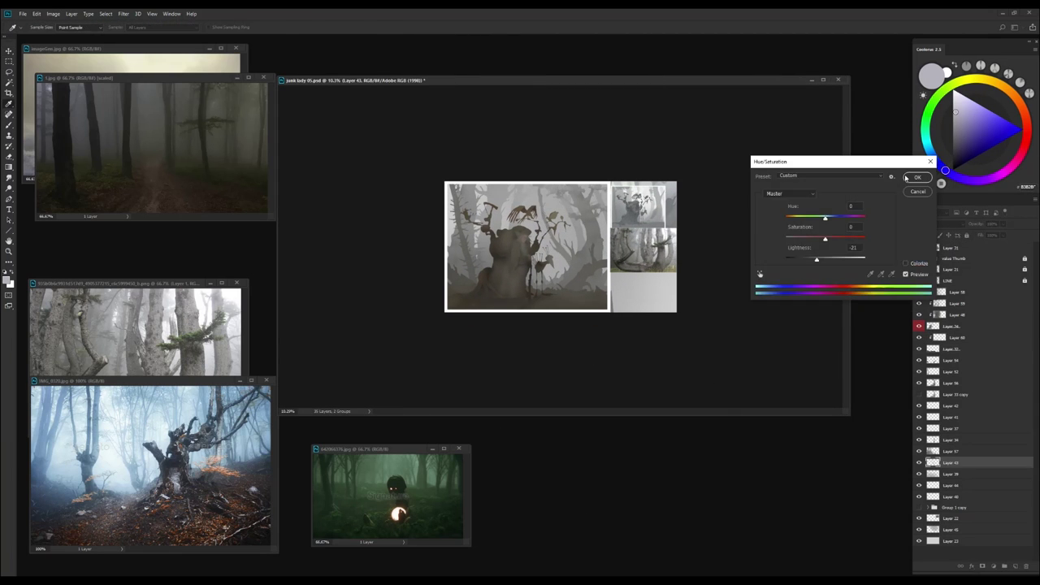
pyautogui.press('Return')
pyautogui.hotkey('ctrl', 'alt', 'u')
pyautogui.press('Return')
# Repeat the lightness -21 Hue/Saturation adjustment on the nearer tree layer and the ground layer
pyautogui.keyDown('ctrl'); pyautogui.click(568, 235); pyautogui.keyUp('ctrl')
pyautogui.hotkey('ctrl', 'alt', 'u')
pyautogui.press('Return')
pyautogui.keyDown('ctrl'); pyautogui.click(544, 298); pyautogui.keyUp('ctrl')
pyautogui.hotkey('ctrl', 'alt', 'u')
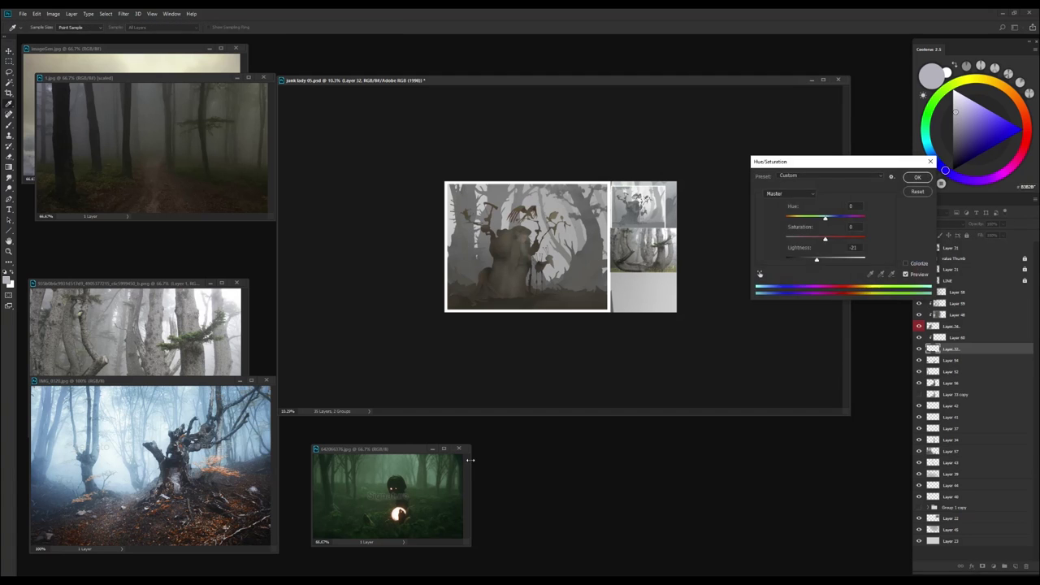
pyautogui.press('Return')
# Try darkening the hooded figure's base layer with the same Hue/Saturation adjustment and removing its lowest clipped shadow layer
pyautogui.keyDown('ctrl'); pyautogui.click(518, 275); pyautogui.keyUp('ctrl')
pyautogui.hotkey('ctrl', 'alt', 'u')
pyautogui.press('Return')
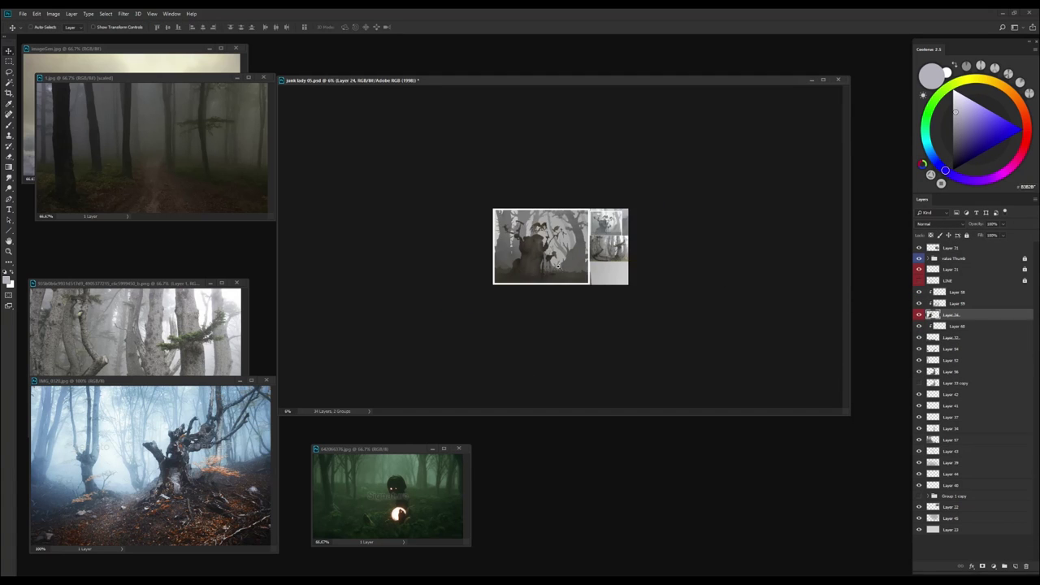
pyautogui.press('Delete')
pyautogui.keyDown('ctrl'); pyautogui.click(606, 344); pyautogui.keyUp('ctrl')
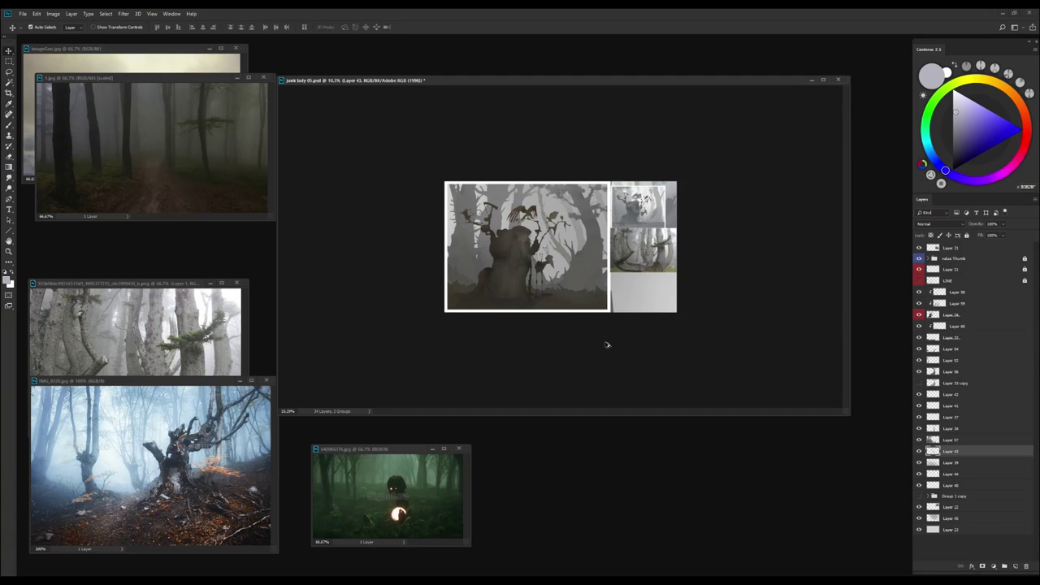
# Repeat the Hue/Saturation darkening on the left-hand tree layers and remove the figure's clipped Layer 48
pyautogui.keyDown('ctrl'); pyautogui.click(475, 261); pyautogui.keyUp('ctrl')
pyautogui.hotkey('ctrl', 'alt', 'u')
pyautogui.press('Return')
pyautogui.hotkey('ctrl', 'alt', 'u')
pyautogui.press('Return')
pyautogui.hotkey('ctrl', '-')
pyautogui.hotkey('ctrl', '-')
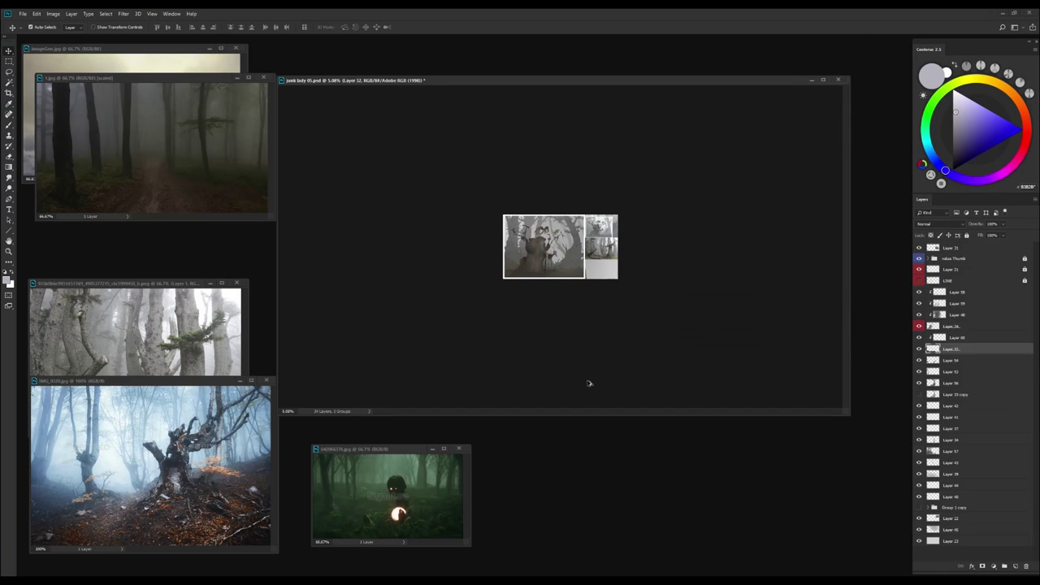
pyautogui.press('Delete')
pyautogui.keyDown('ctrl'); pyautogui.click(507, 251); pyautogui.keyUp('ctrl')
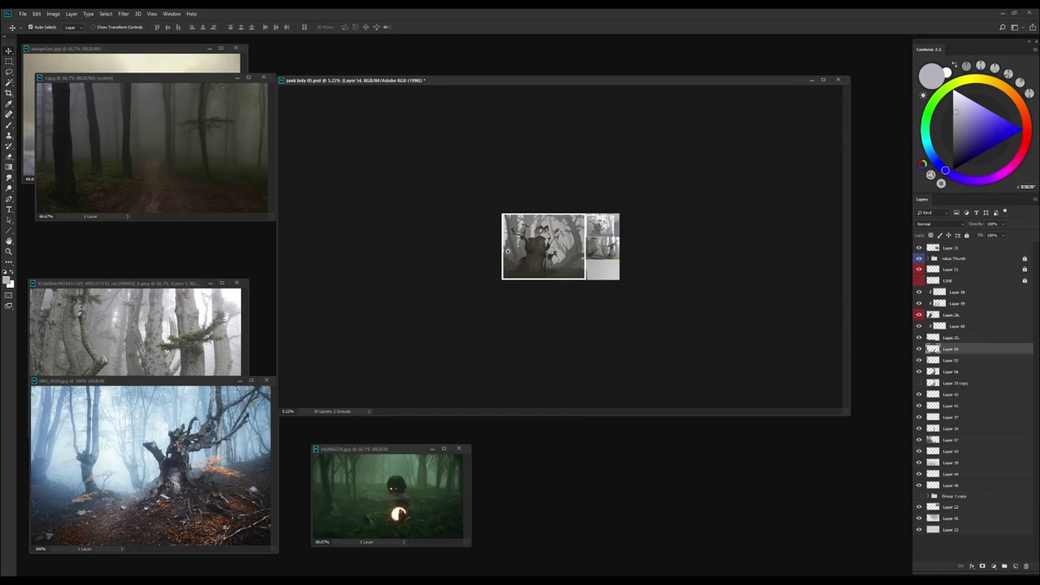
pyautogui.click(171, 13)
pyautogui.click(195, 143)
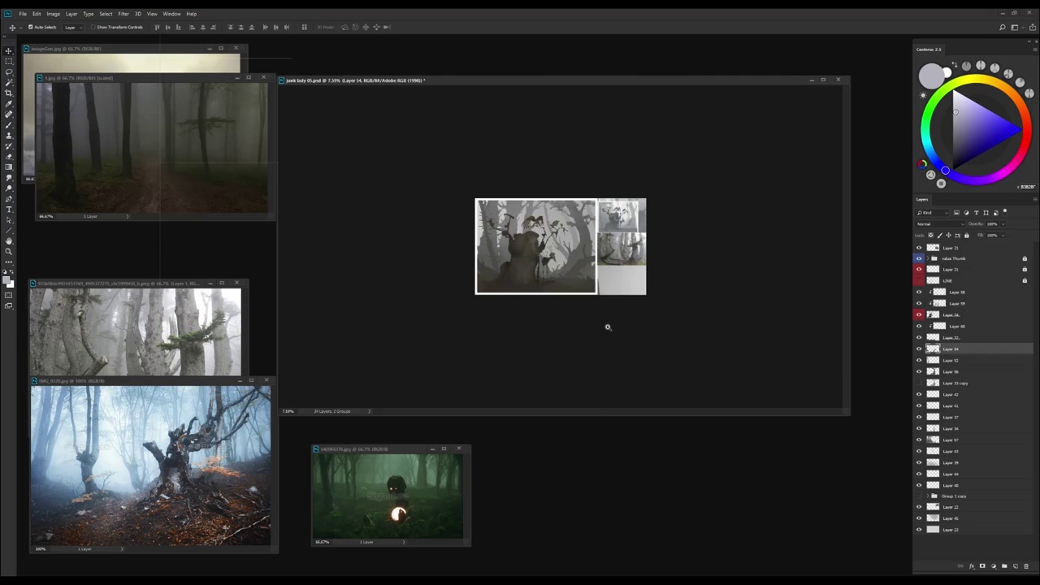
pyautogui.scroll(5, 609, 325)
pyautogui.click(951, 291)
pyautogui.scroll(-1, 592, 420)
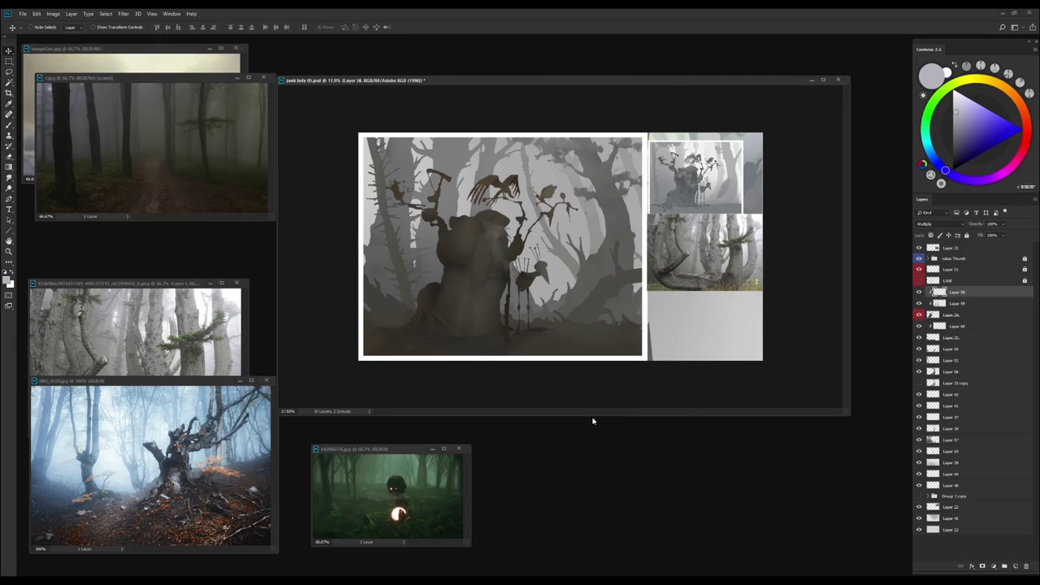
# Create a new layer above Layer 54 and fill it with a grey sampled from the canvas
pyautogui.click(933, 348)
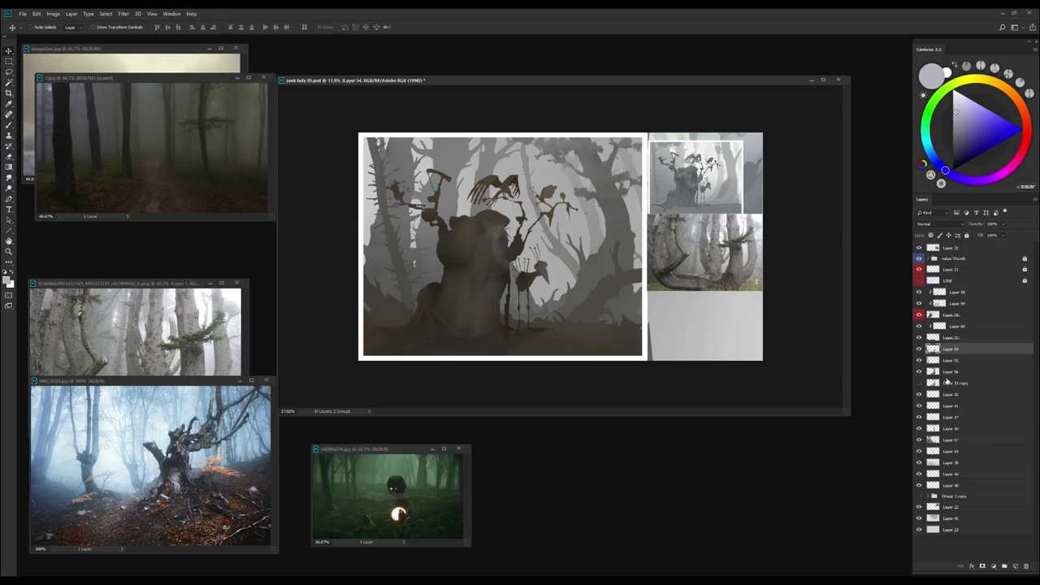
pyautogui.hotkey('ctrl', 'shift', 'alt', 'n')
pyautogui.press('b')
pyautogui.keyDown('alt'); pyautogui.click(596, 329); pyautogui.keyUp('alt')
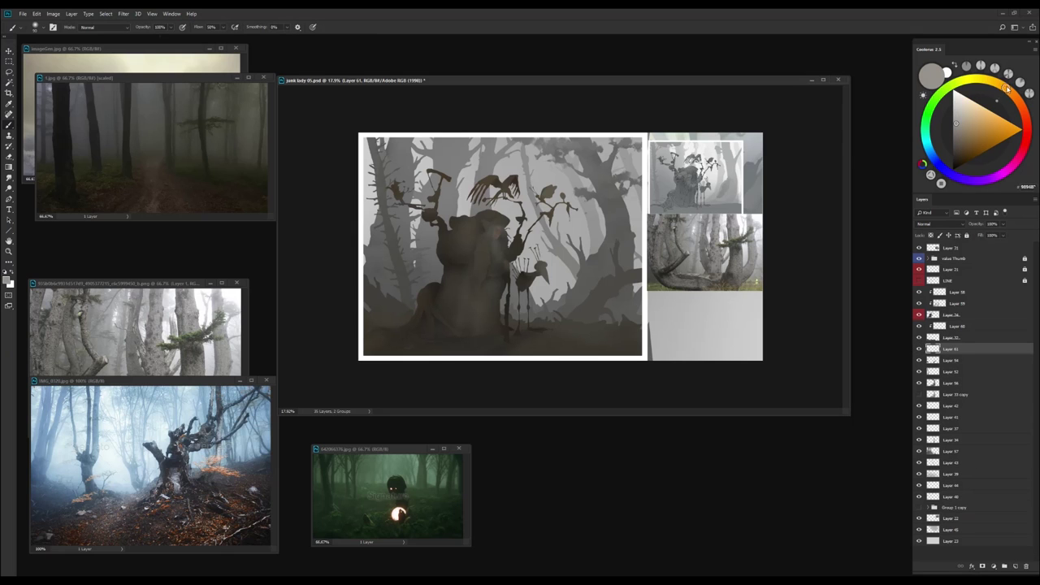
pyautogui.hotkey('alt', 'BackSpace')
# Shift the grey fill to slate blue with Hue/Saturation at hue -180, saturation +45 and lightness -39
pyautogui.hotkey('ctrl', 'u')
pyautogui.moveTo(825, 216); pyautogui.dragTo(784, 217)
pyautogui.moveTo(824, 258); pyautogui.dragTo(811, 261)
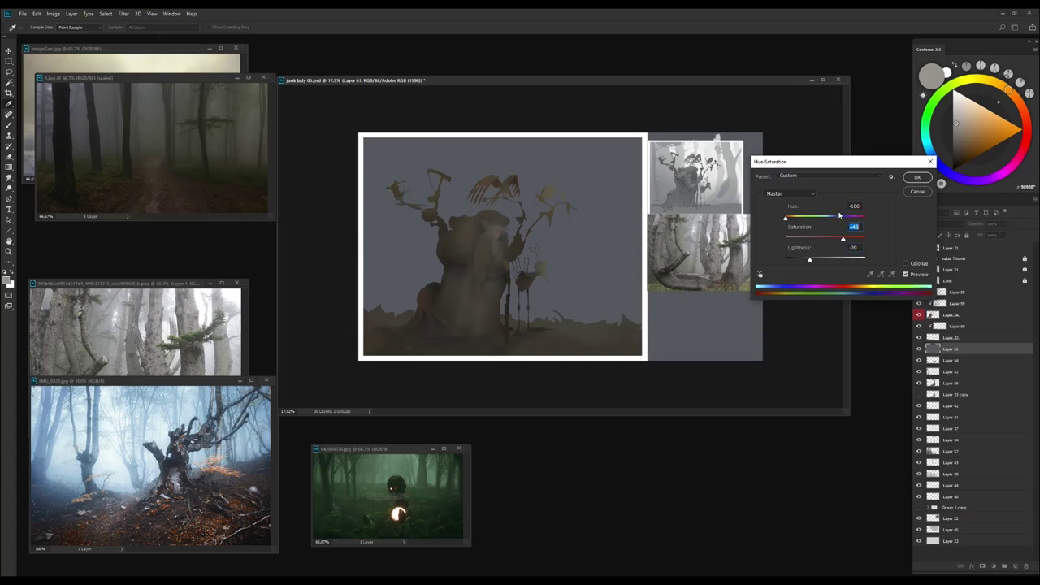
pyautogui.press('Return')
# Compare blend modes for the slate-blue fill layer and set it to Overlay
pyautogui.scroll(-2, 941, 225)
pyautogui.scroll(-5, 939, 224)
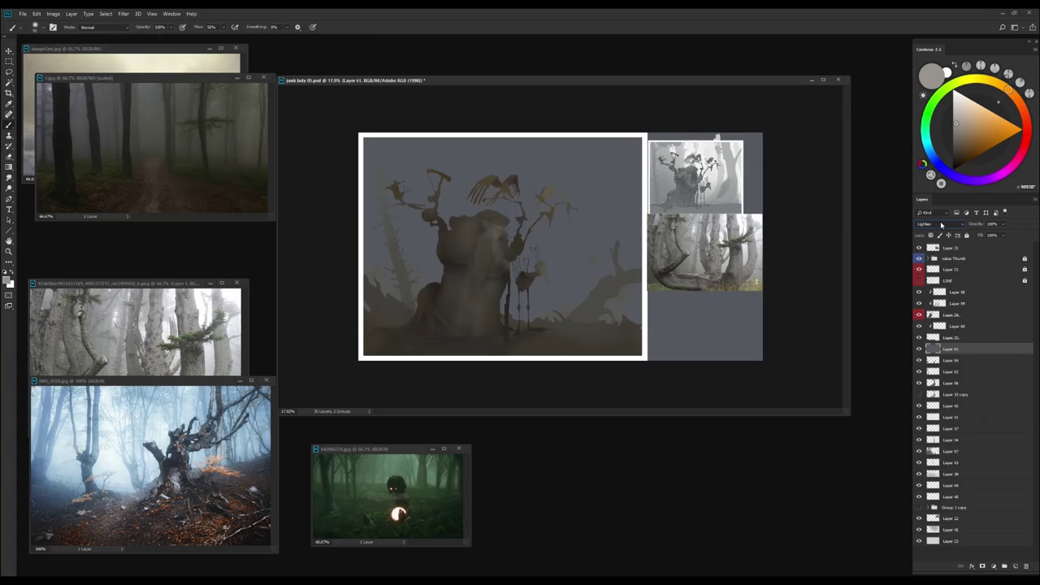
pyautogui.scroll(-5, 940, 224)
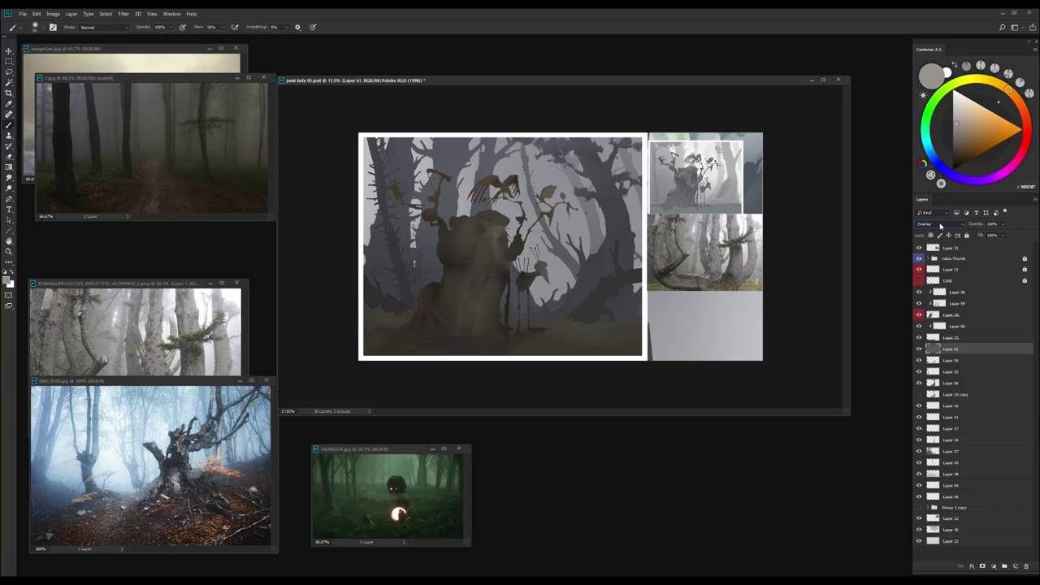
# Try blend modes such as Pin Light and Color on a duplicate of the slate-blue layer, and discard it
pyautogui.moveTo(947, 351); pyautogui.dragTo(947, 361)
pyautogui.scroll(-5, 939, 228)
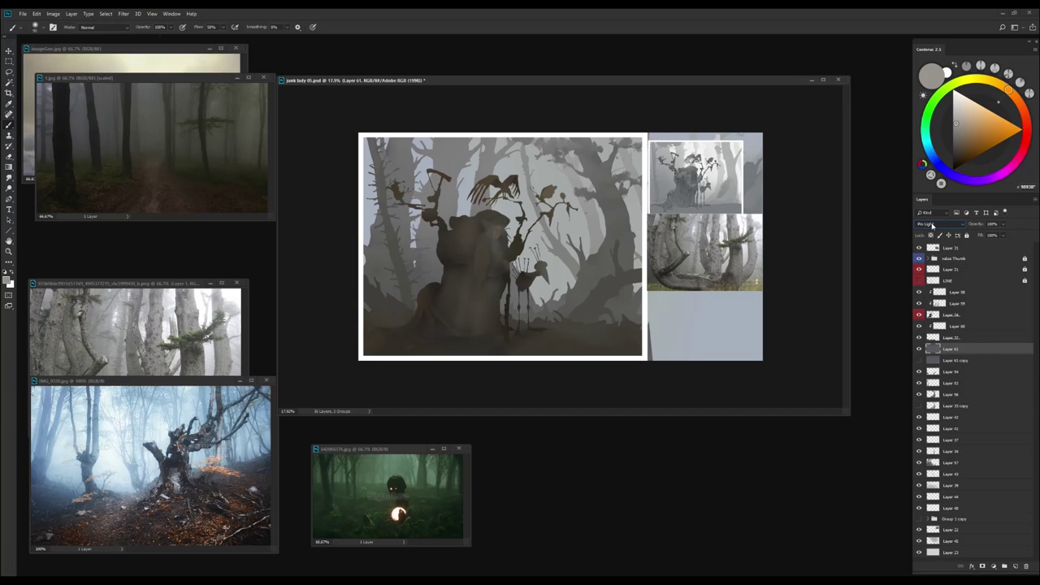
pyautogui.scroll(-8, 933, 225)
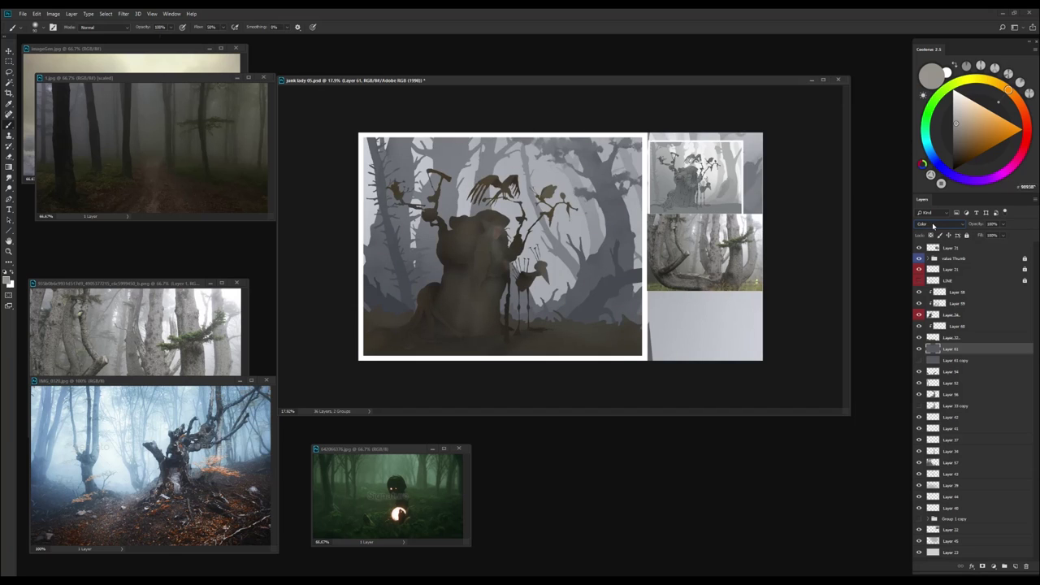
pyautogui.click(932, 226)
pyautogui.press('Escape')
pyautogui.press('Delete')
# Lower the slate-blue Overlay layer's opacity to a faint tint and clip it to Layer 54
pyautogui.hotkey('ctrl', '-')
pyautogui.hotkey('ctrl', '-')
pyautogui.hotkey('ctrl', '-')
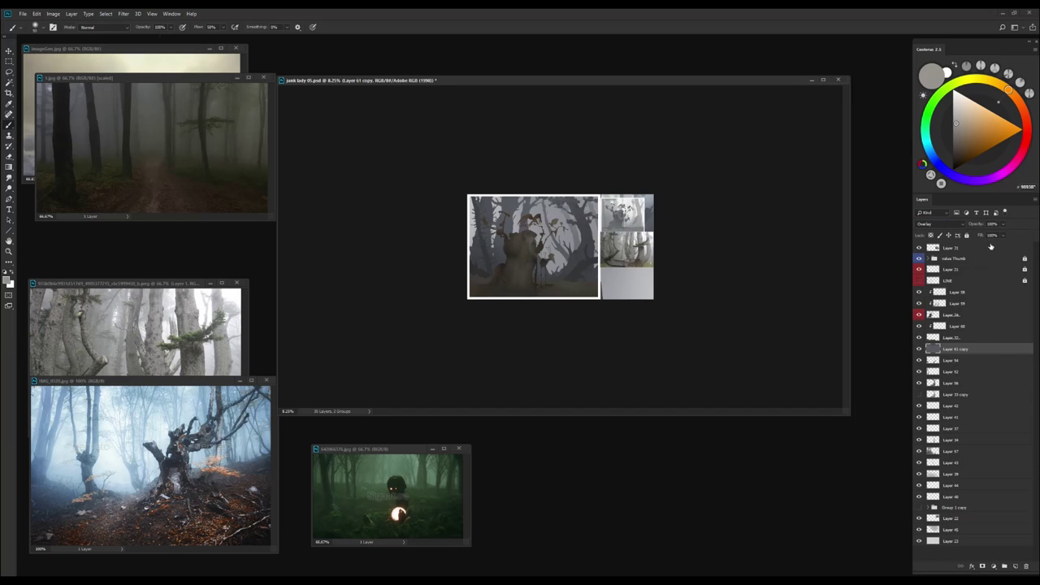
pyautogui.moveTo(986, 235); pyautogui.dragTo(979, 235)
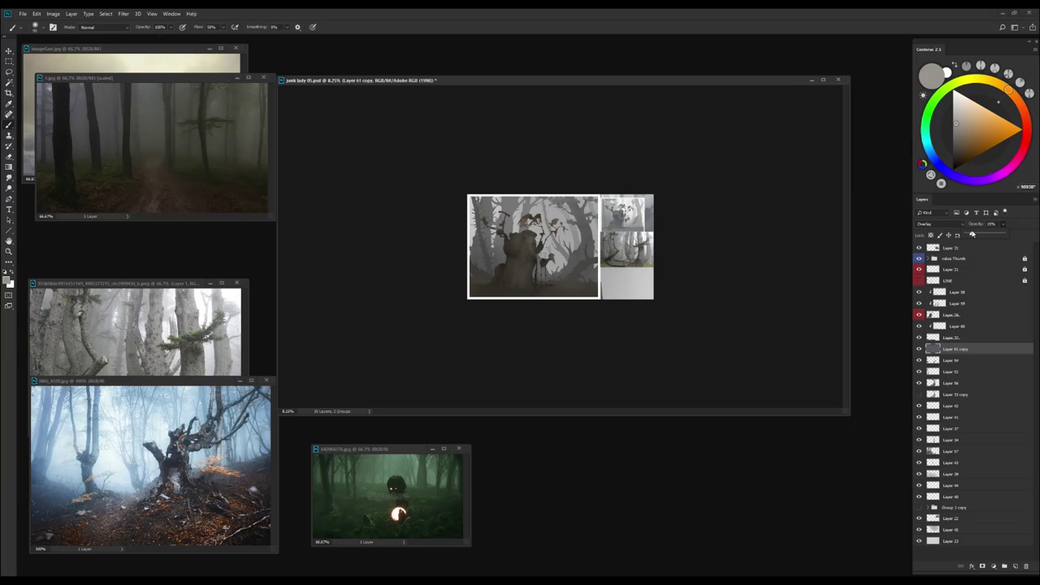
pyautogui.press('f')
pyautogui.scroll(-2, 625, 395)
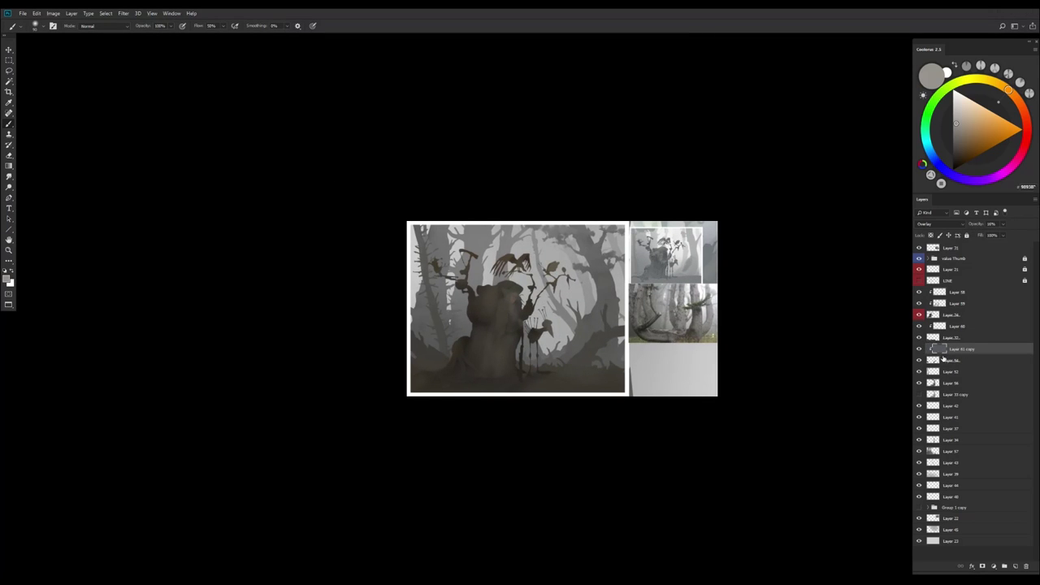
# Duplicate the slate-blue Overlay tint above the next tree layers down and delete Layers 42, 41 and 37
pyautogui.moveTo(934, 358); pyautogui.dragTo(926, 398)
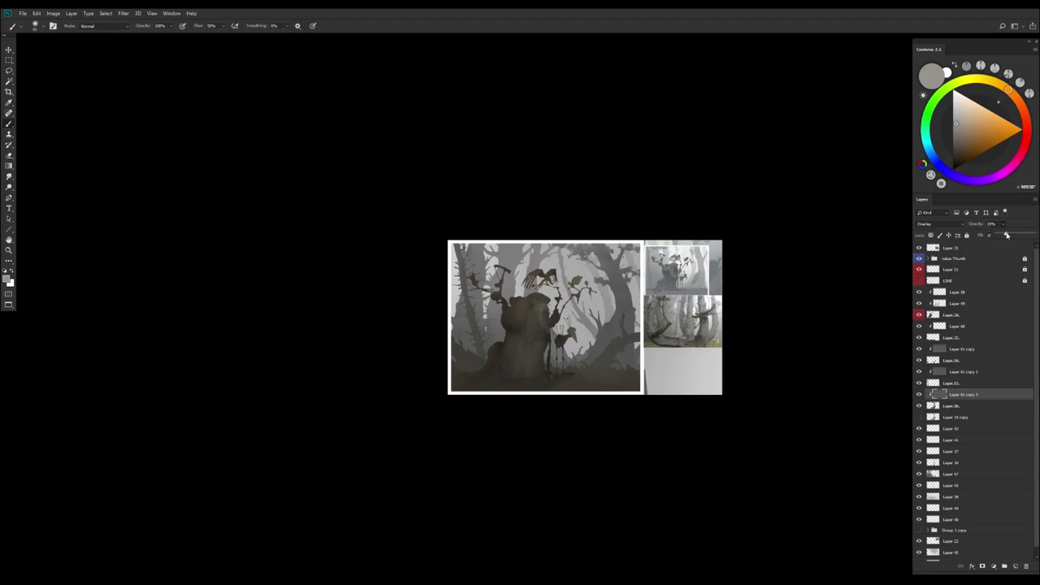
pyautogui.moveTo(929, 415); pyautogui.dragTo(921, 439)
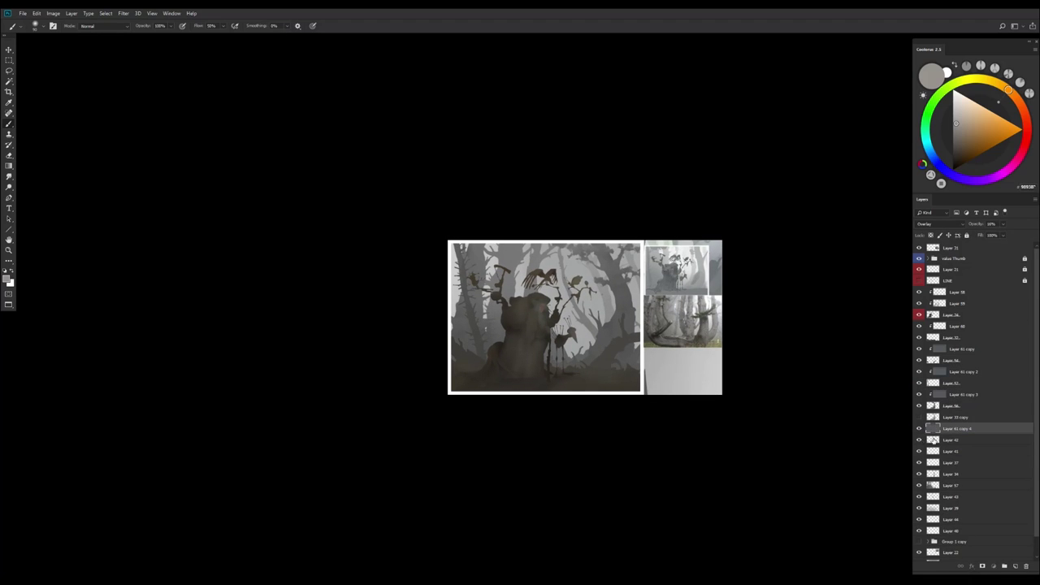
pyautogui.click(920, 439)
pyautogui.keyDown('shift'); pyautogui.click(920, 452); pyautogui.keyUp('shift')
pyautogui.press('Delete')
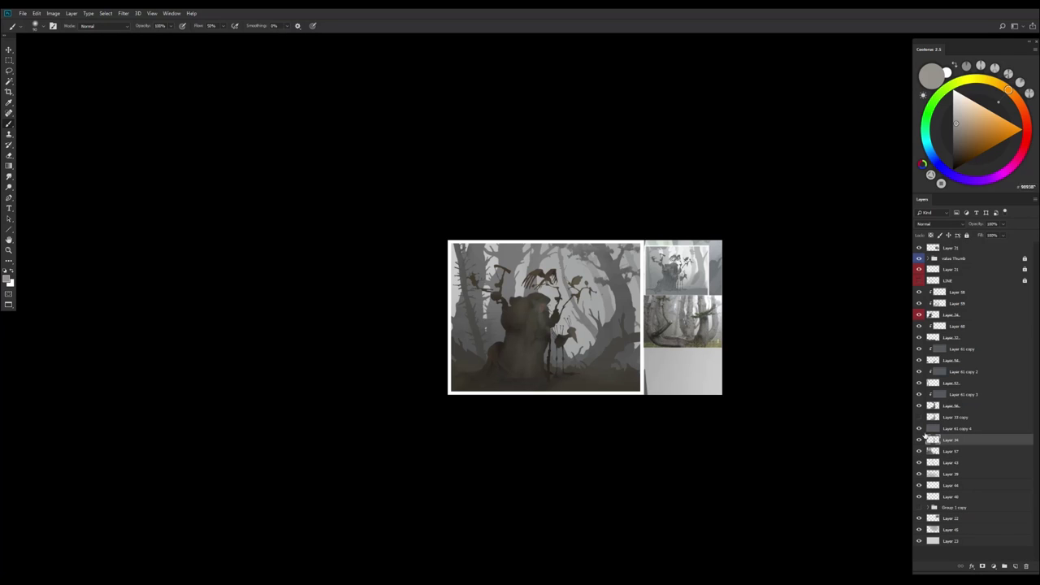
# Add clipped copies of the slate-blue tint to the remaining distant layers and delete the two leftover layers below them
pyautogui.click(919, 429)
pyautogui.moveTo(942, 431); pyautogui.dragTo(935, 493)
pyautogui.click(934, 511)
pyautogui.keyDown('shift'); pyautogui.click(934, 522); pyautogui.keyUp('shift')
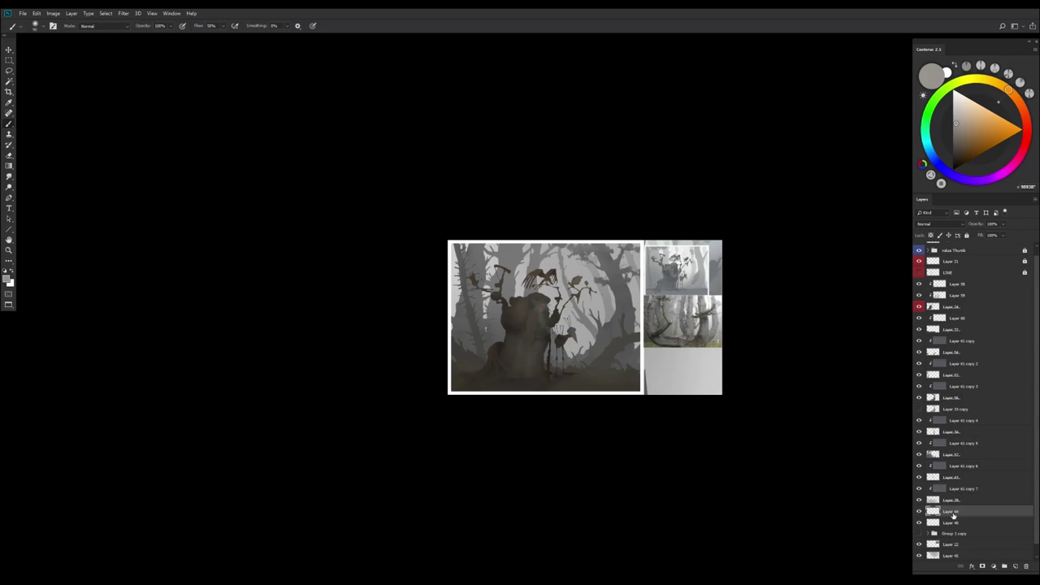
pyautogui.press('Delete')
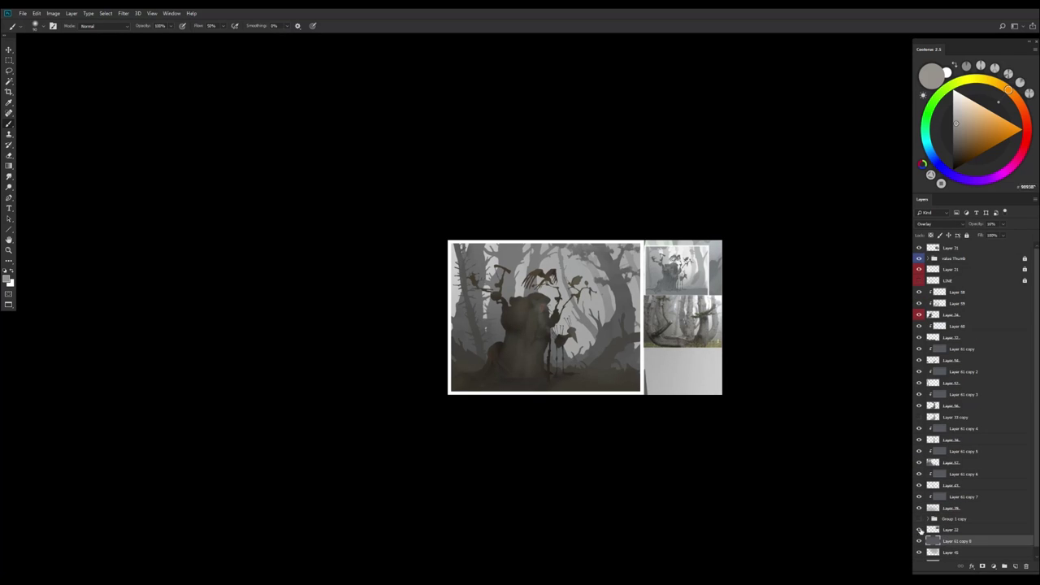
# Place another Overlay tint copy above the backmost Layer 45, raising its opacity and boosting its saturation with Hue/Saturation
pyautogui.moveTo(944, 498); pyautogui.dragTo(933, 535)
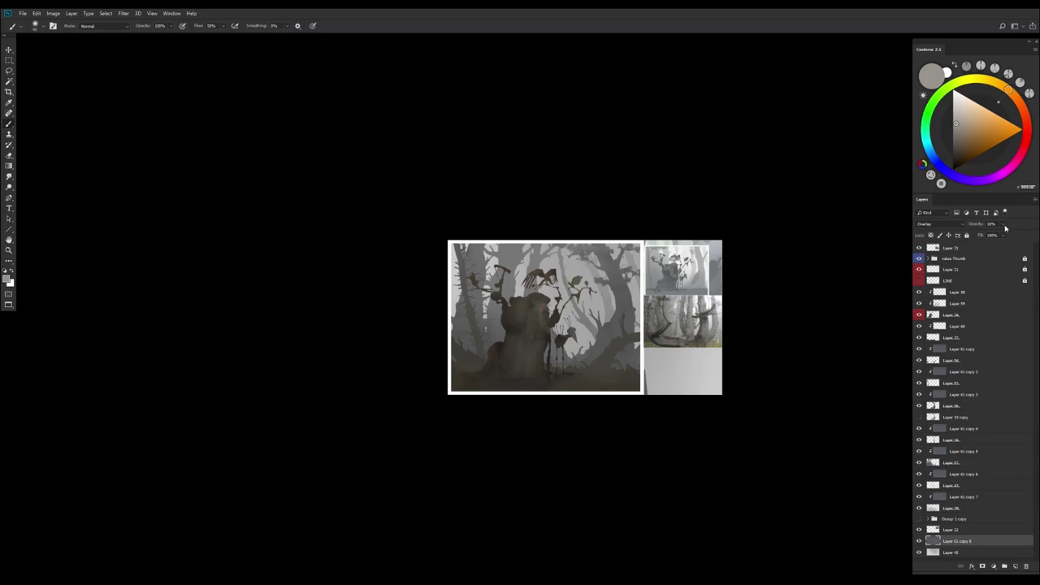
pyautogui.press('f')
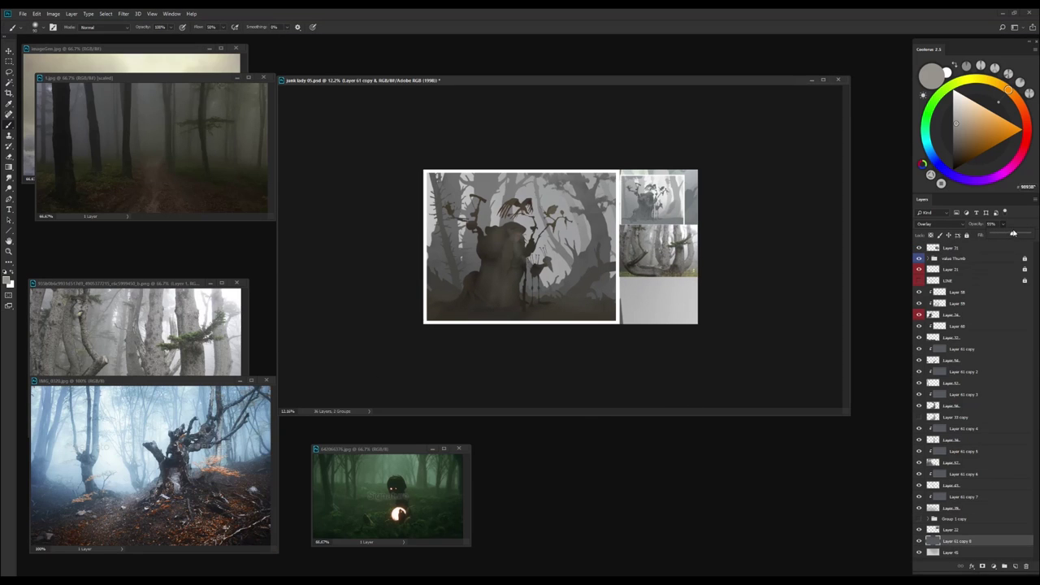
pyautogui.moveTo(1012, 233); pyautogui.dragTo(1014, 233)
pyautogui.hotkey('ctrl', 'u')
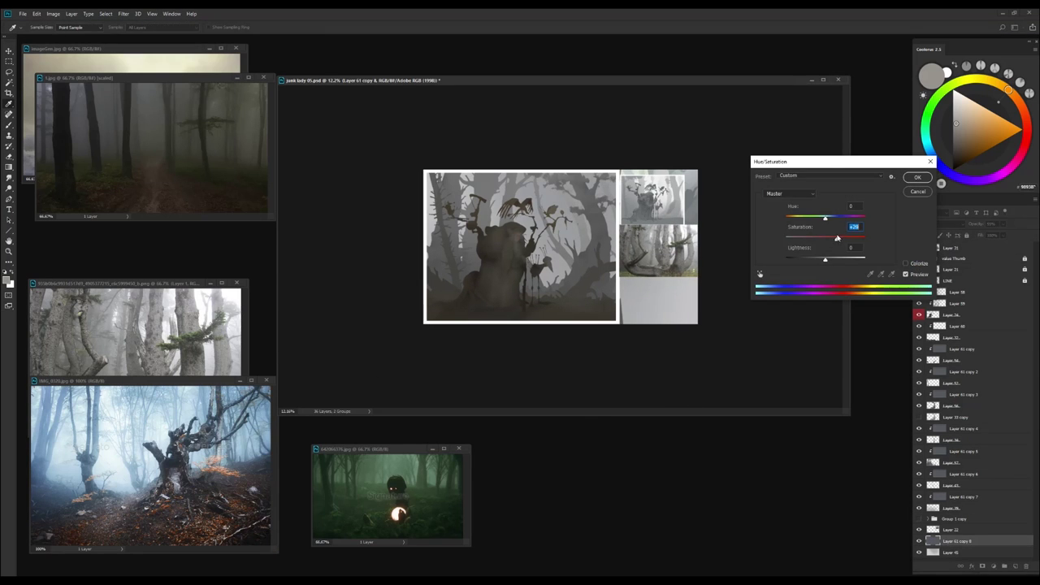
pyautogui.press('Return')
# Set Layer 61 copy 7 to 57% opacity, merge it into its base layer and move the result directly above Layer 45
pyautogui.click(963, 497)
pyautogui.moveTo(1003, 223); pyautogui.dragTo(1024, 234)
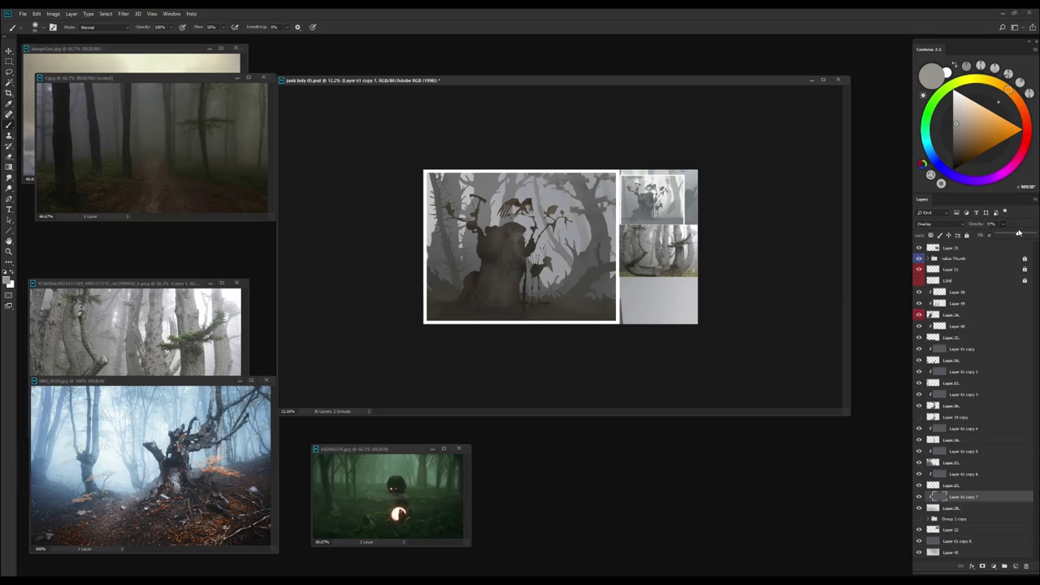
pyautogui.hotkey('ctrl', 'e')
pyautogui.moveTo(950, 496); pyautogui.dragTo(955, 530)
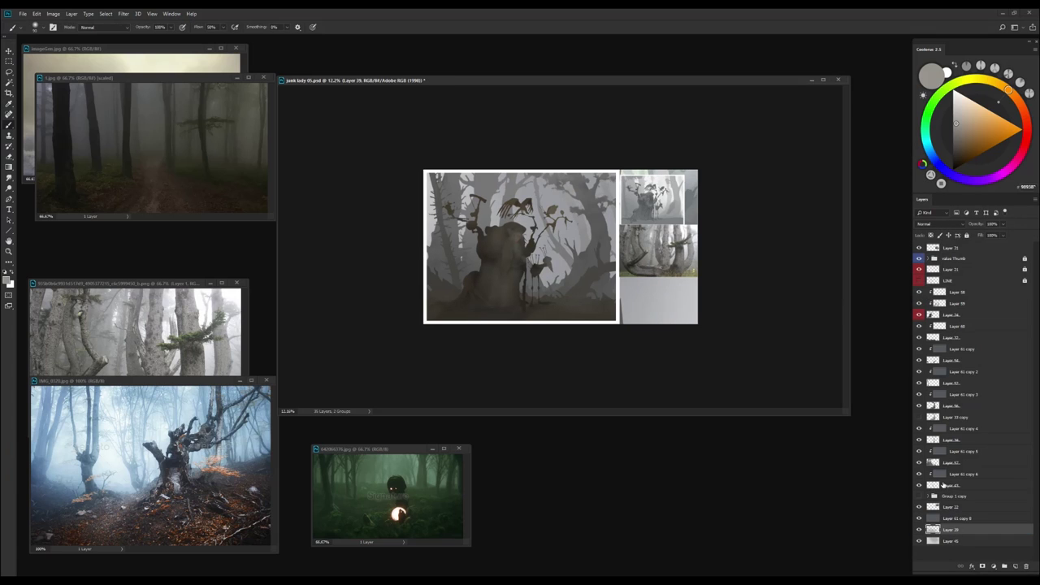
# Raise the opacity of Layer 61 copy 6 and adjust it with Hue/Saturation at saturation +33 and lightness +32
pyautogui.click(944, 471)
pyautogui.moveTo(999, 235); pyautogui.dragTo(1002, 235)
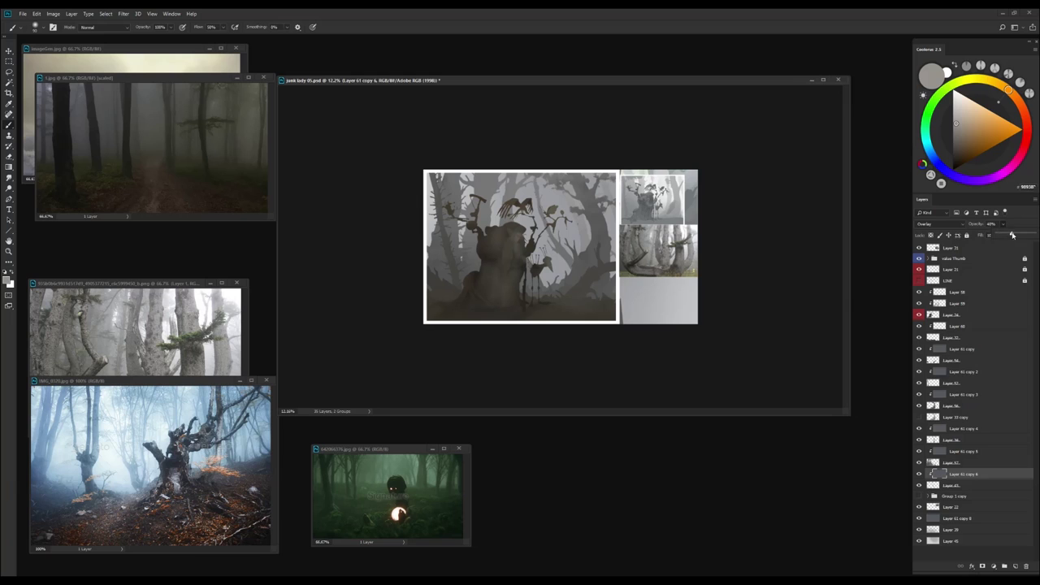
pyautogui.hotkey('ctrl', 'u')
pyautogui.moveTo(829, 238); pyautogui.dragTo(837, 260)
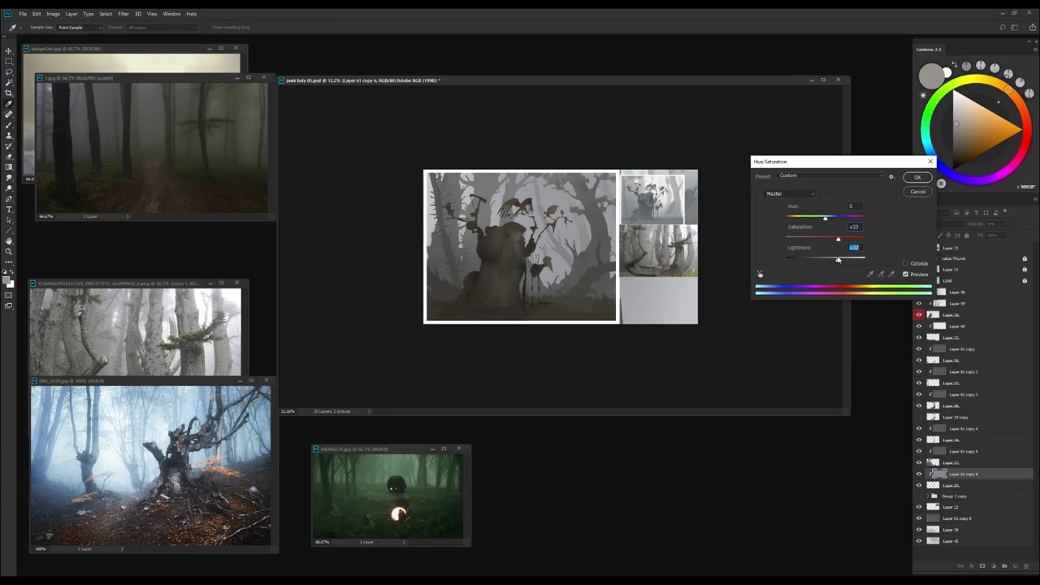
pyautogui.click(917, 177)
pyautogui.click(957, 517)
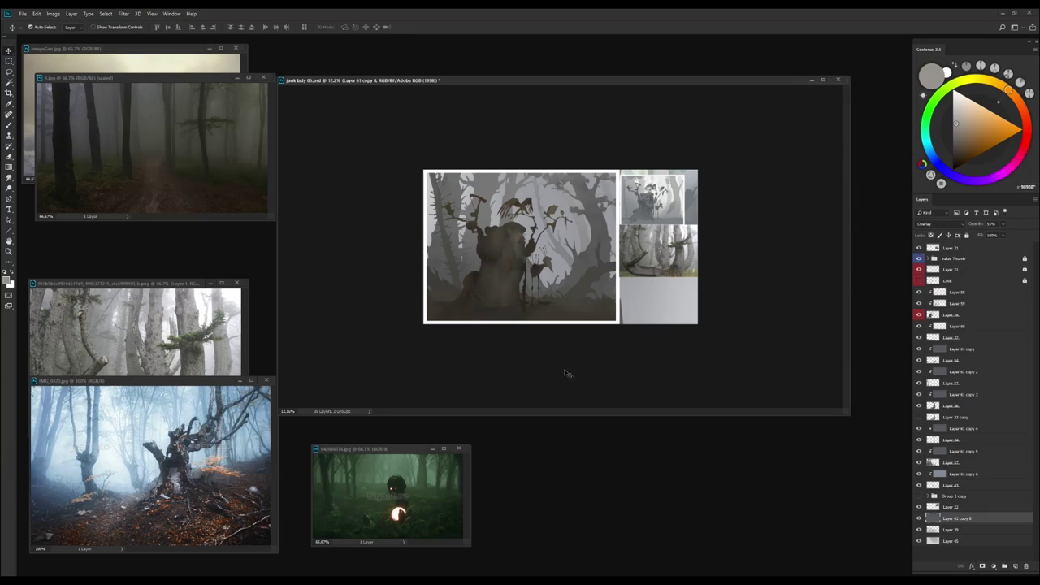
# Adjust Layer 61 copy 8 with Hue/Saturation, setting the hue to -18 and the saturation to +53
pyautogui.hotkey('ctrl', 'u')
pyautogui.click(913, 190)
pyautogui.moveTo(825, 218); pyautogui.dragTo(818, 220)
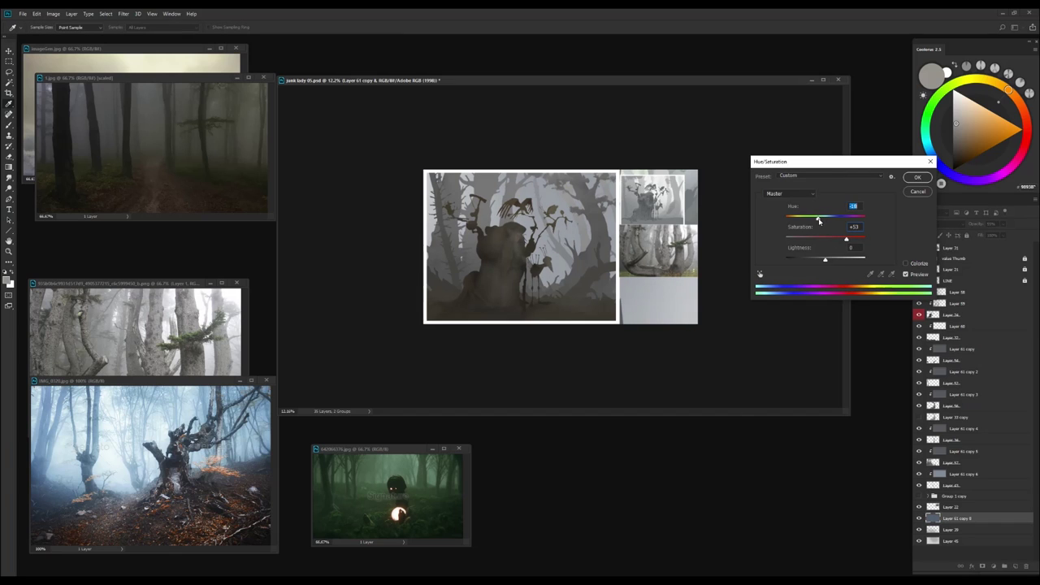
pyautogui.press('Return')
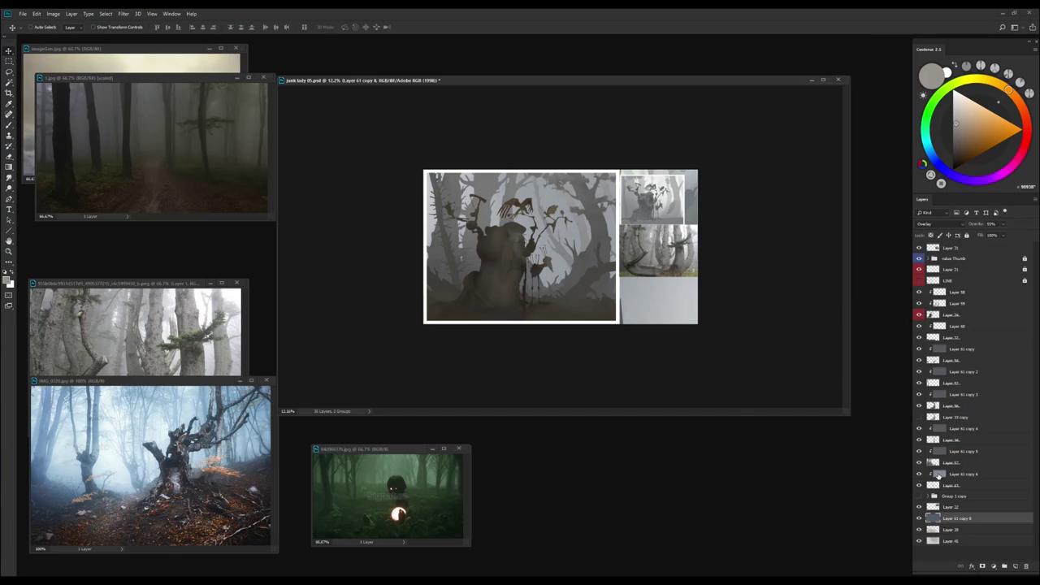
# Adjust Layer 61 copy 4's opacity and shift its tint with Hue/Saturation, ending with hue -10, saturation +18 and lightness -15
pyautogui.click(920, 428)
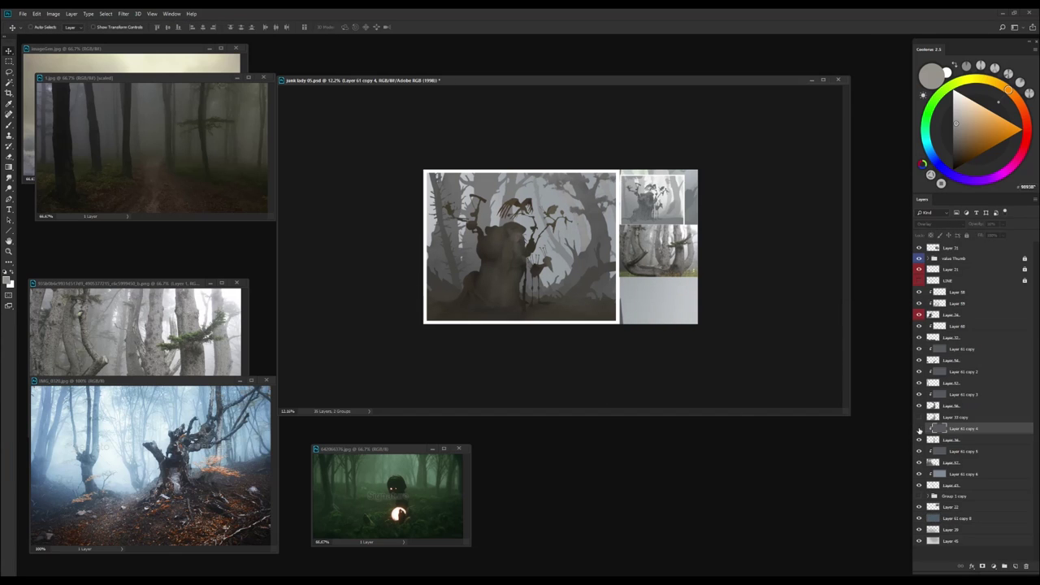
pyautogui.moveTo(1005, 227); pyautogui.dragTo(1020, 235)
pyautogui.hotkey('ctrl', 'u')
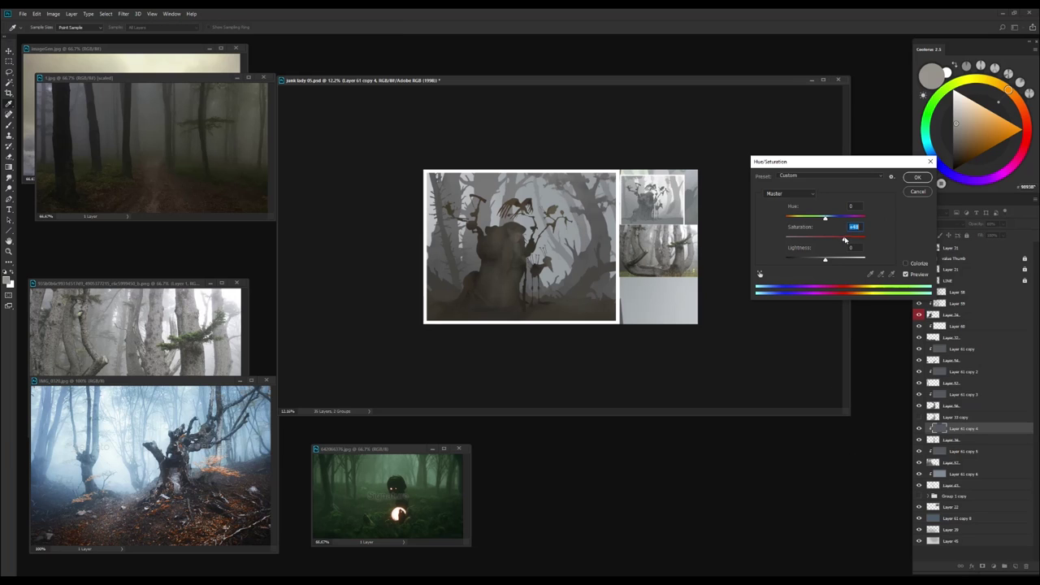
pyautogui.moveTo(822, 219); pyautogui.dragTo(820, 219)
pyautogui.click(917, 177)
pyautogui.hotkey('ctrl', 'alt', 'u')
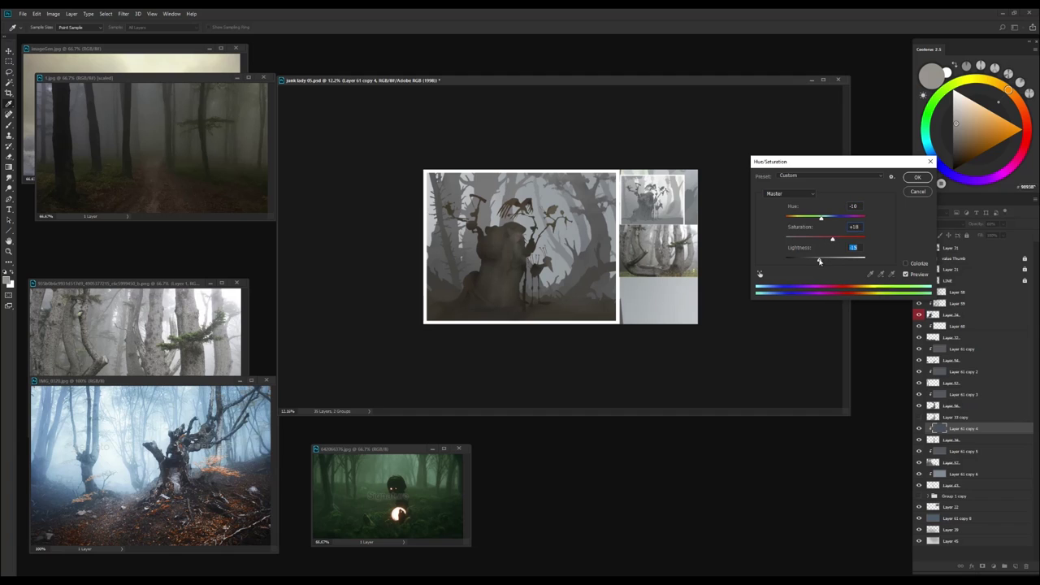
pyautogui.click(918, 177)
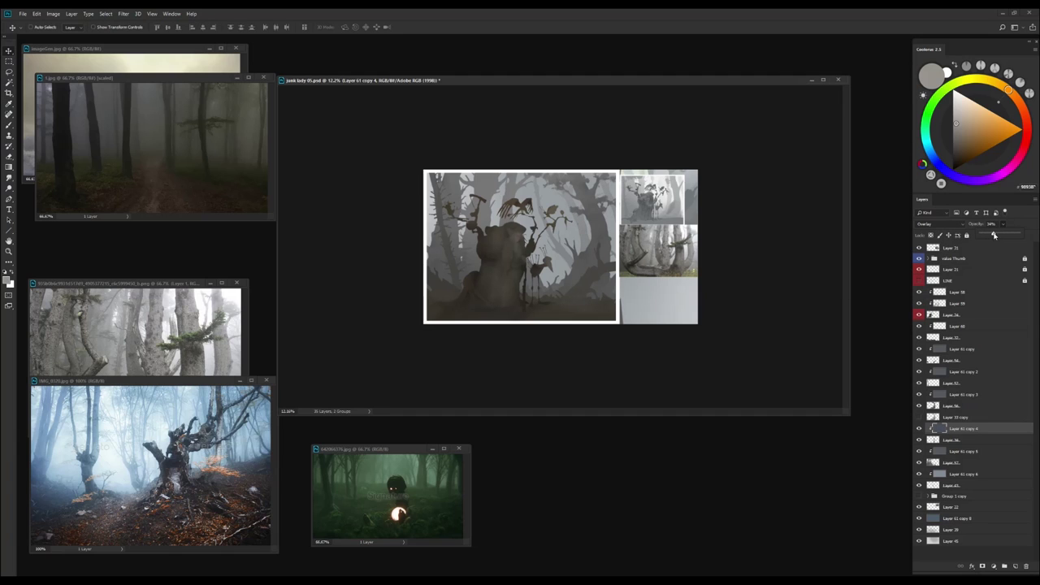
# Strengthen the tint on Layer 61 copy 4 with Hue/Saturation at saturation +53 and fine-tune it in further passes
pyautogui.hotkey('ctrl', 'u')
pyautogui.moveTo(824, 240); pyautogui.dragTo(847, 241)
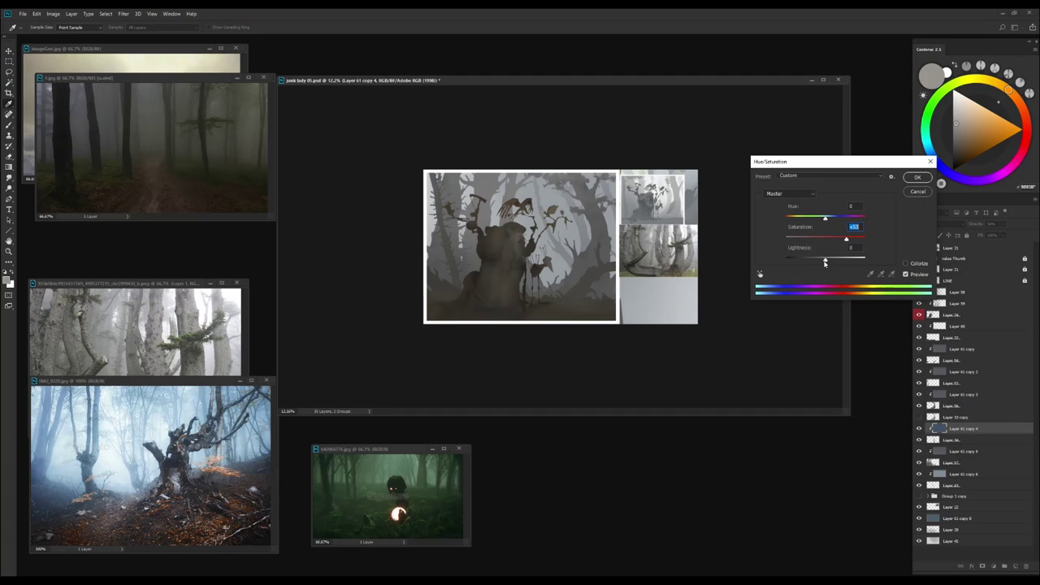
pyautogui.press('Return')
pyautogui.hotkey('ctrl', 'u')
pyautogui.click(917, 177)
pyautogui.hotkey('ctrl', 'u')
pyautogui.hotkey('shift', 'Down')
pyautogui.press('Down')
pyautogui.click(909, 182)
# Adjust Layer 61 copy 6 with Hue/Saturation, using a slightly negative hue, saturation +43 and lightness +8
pyautogui.hotkey('alt', '[')
pyautogui.hotkey('alt', '[')
pyautogui.hotkey('alt', '[')
pyautogui.hotkey('alt', '[')
pyautogui.hotkey('ctrl', 'u')
pyautogui.moveTo(824, 259); pyautogui.dragTo(826, 260)
pyautogui.moveTo(825, 218); pyautogui.dragTo(823, 220)
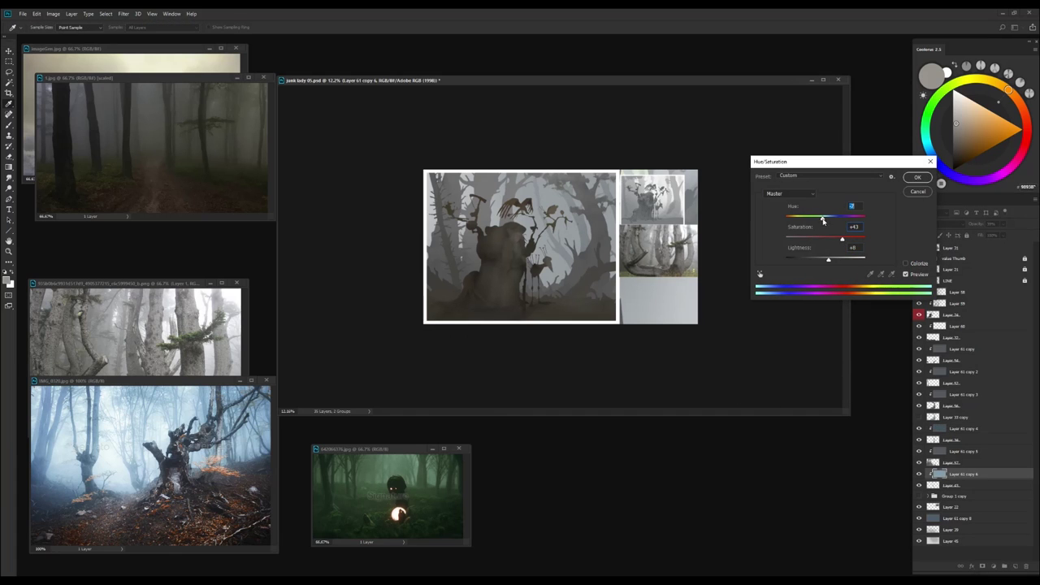
pyautogui.press('Return')
# Adjust Layer 61 copy 5's opacity, boost its saturation to +47 with Hue/Saturation and deepen the tint in a second pass
pyautogui.hotkey('alt', ']')
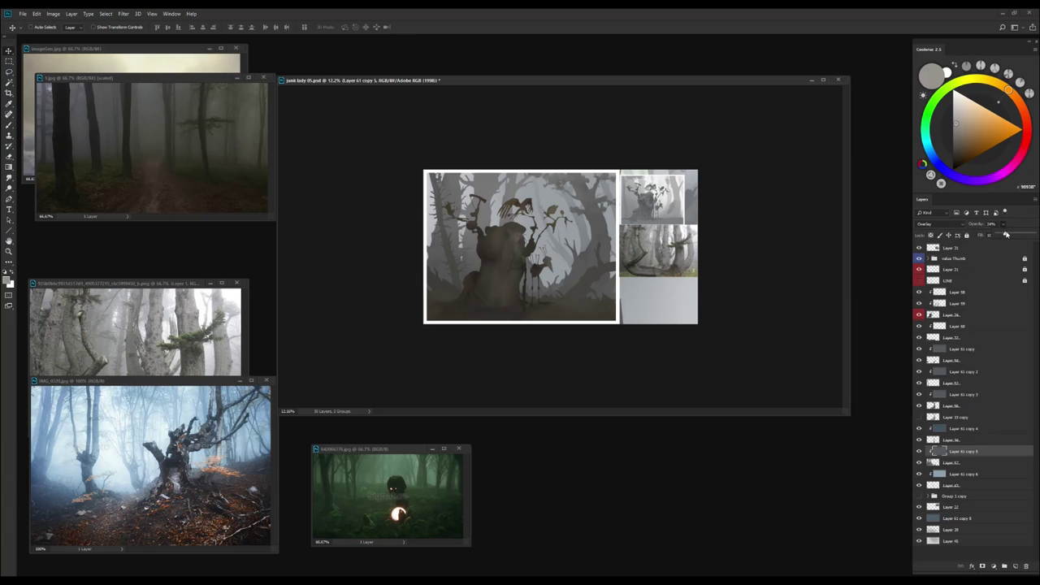
pyautogui.moveTo(1006, 234); pyautogui.dragTo(1015, 233)
pyautogui.hotkey('ctrl', 'u')
pyautogui.moveTo(824, 238); pyautogui.dragTo(845, 242)
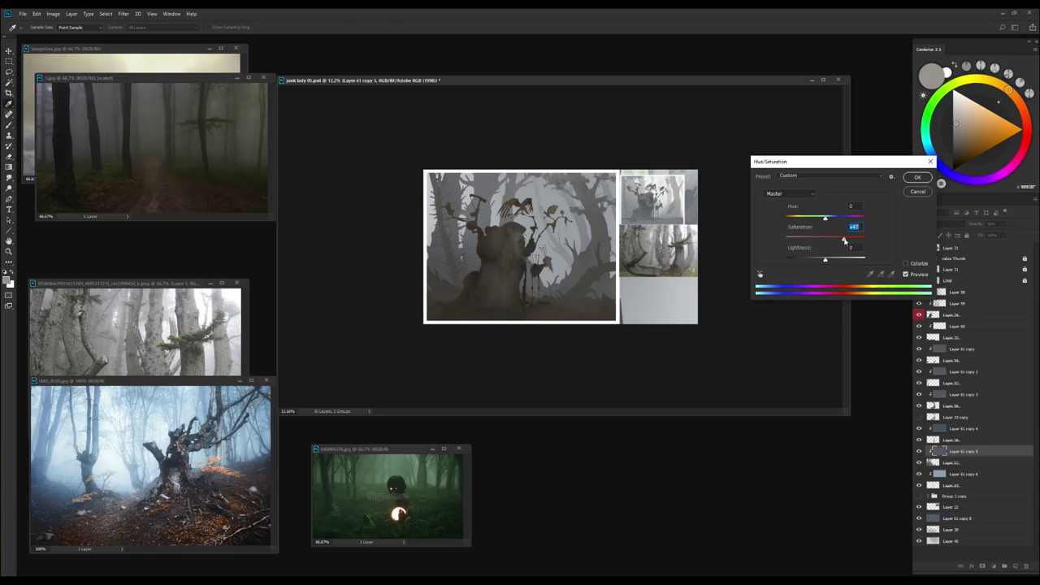
pyautogui.click(917, 177)
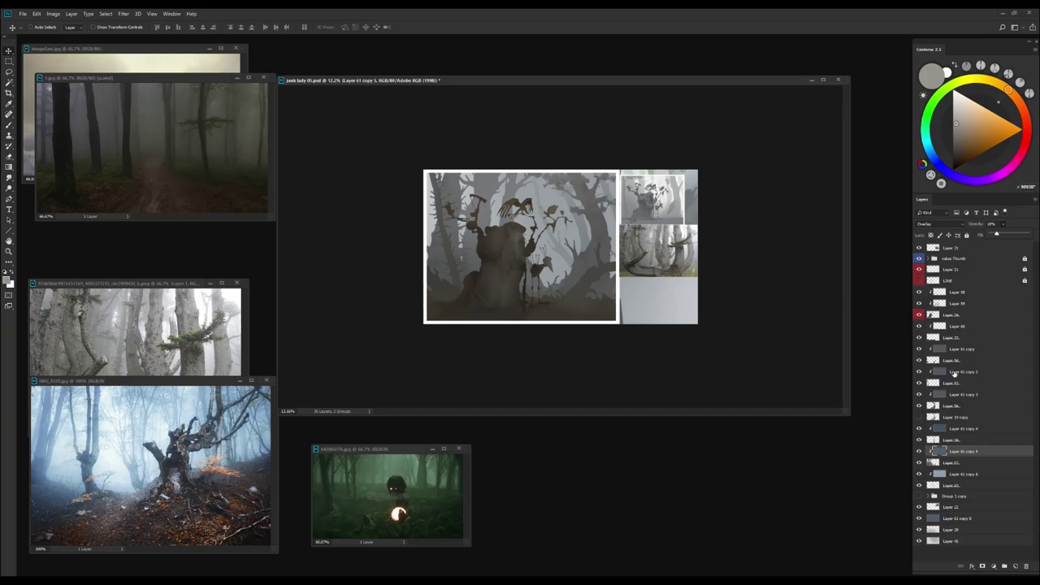
pyautogui.hotkey('ctrl', 'u')
pyautogui.moveTo(837, 237); pyautogui.dragTo(854, 227)
pyautogui.press('Return')
# Adjust the opacity of Layer 61 copy 3 and refine its blue tint with several Hue/Saturation passes
pyautogui.click(600, 230)
pyautogui.hotkey('ctrl', 'u')
pyautogui.press('Return')
pyautogui.moveTo(1008, 235); pyautogui.dragTo(1008, 235)
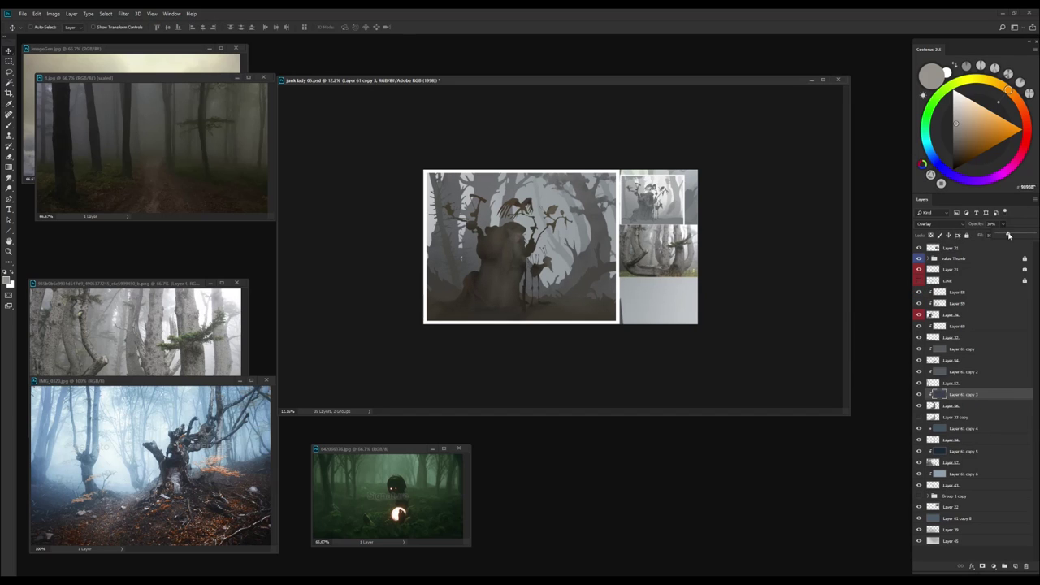
pyautogui.hotkey('ctrl', 'u')
pyautogui.moveTo(825, 258); pyautogui.dragTo(833, 250)
pyautogui.press('Return')
pyautogui.hotkey('ctrl', 'u')
pyautogui.press('Return')
# On Layer 61 copy 5, lasso the foreground tree area along the painting's left edge in full-screen view
pyautogui.click(920, 451)
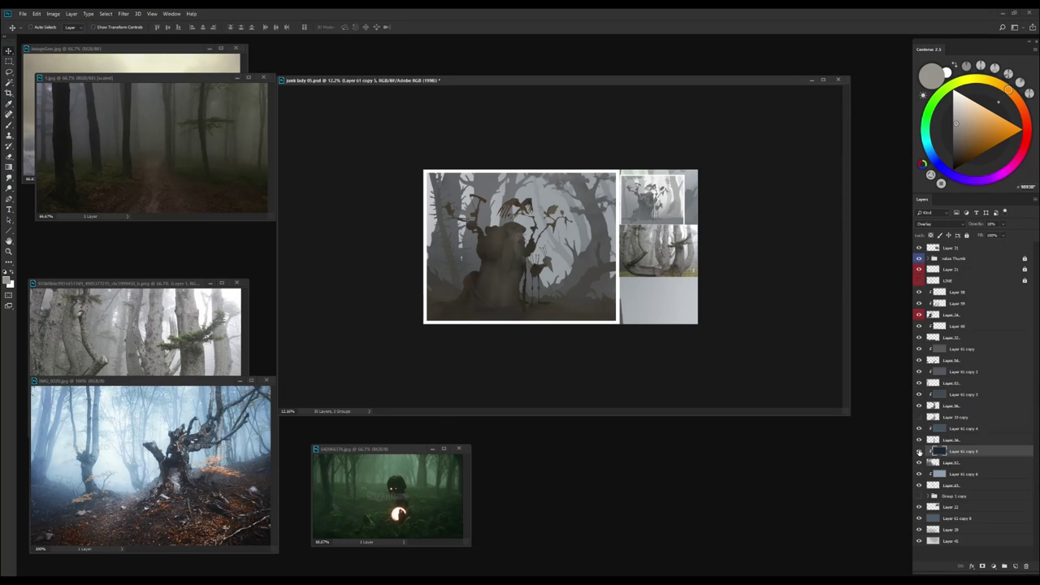
pyautogui.press('f')
pyautogui.scroll(4, 412, 248)
pyautogui.press('l')
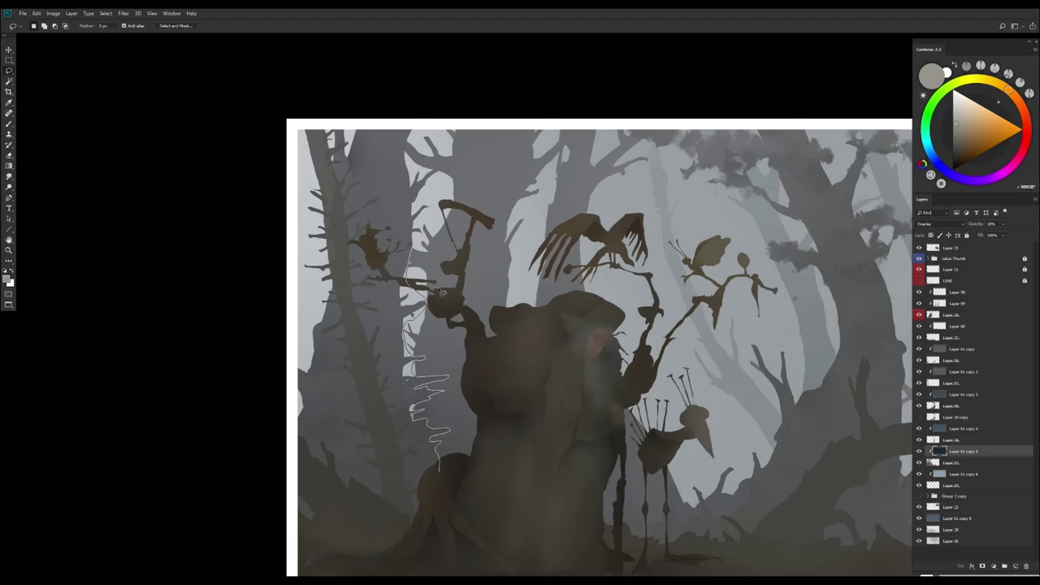
pyautogui.moveTo(537, 428); pyautogui.dragTo(262, 442)
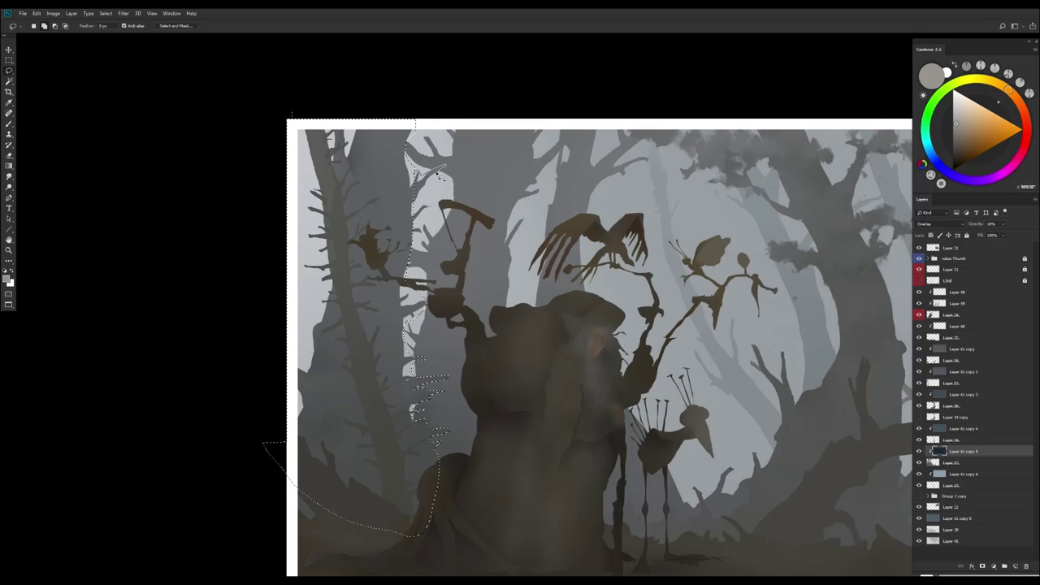
pyautogui.scroll(-2, 412, 292)
pyautogui.scroll(1, 422, 358)
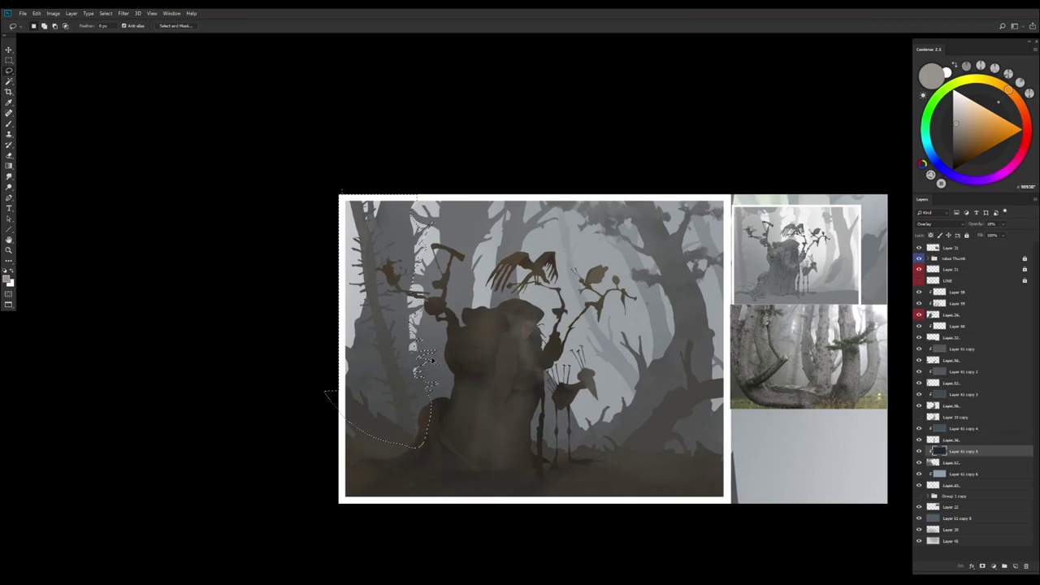
# Darken the selected left tree area on Layer 61 copy 5 with Hue/Saturation at saturation +24 and lightness -43
pyautogui.hotkey('ctrl', 'u')
pyautogui.moveTo(825, 259); pyautogui.dragTo(814, 260)
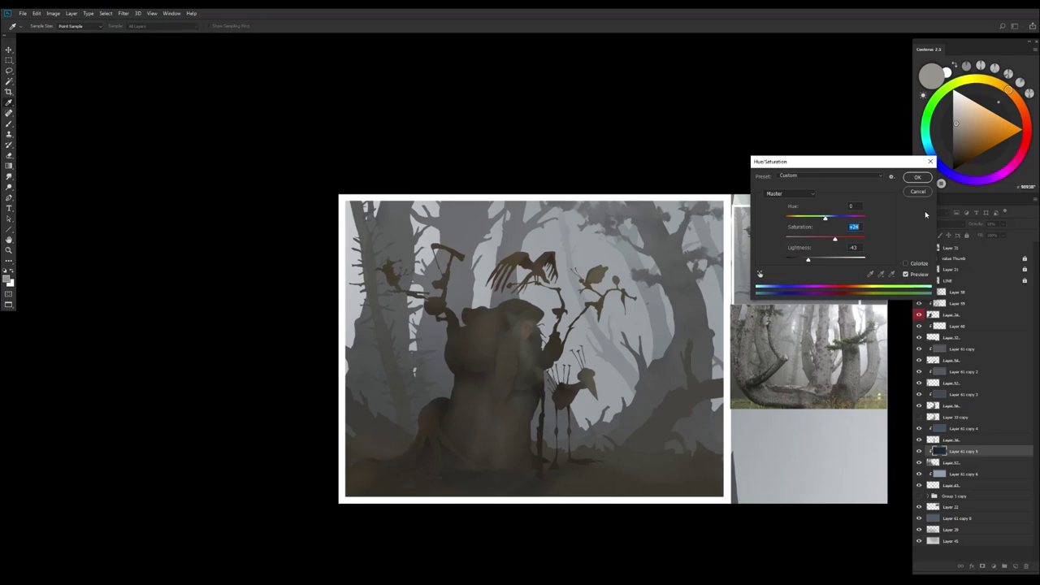
pyautogui.press('Return')
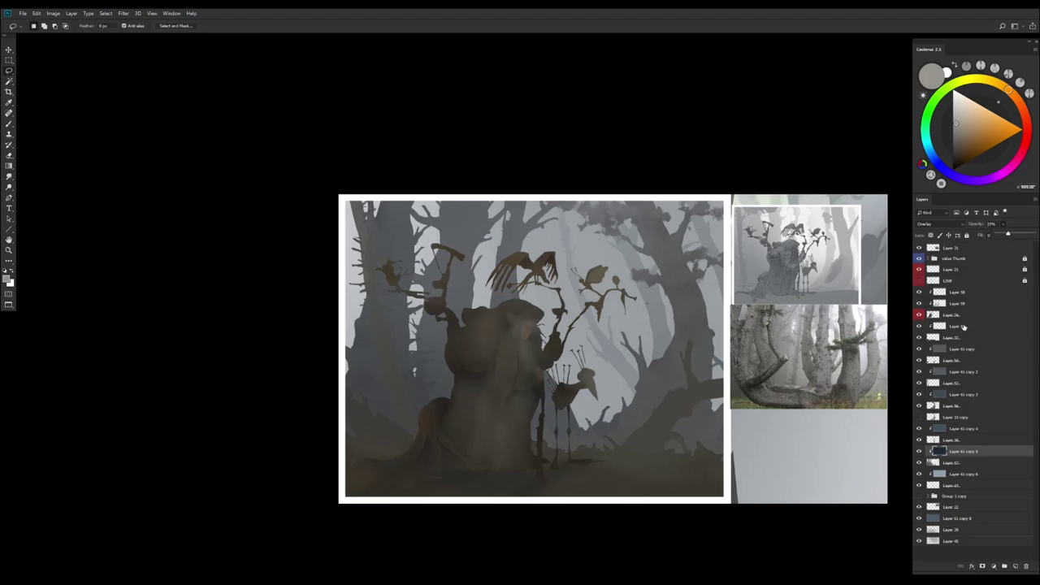
# Darken Layer 61 copy 5 further with Hue/Saturation and readjust the layer's opacity
pyautogui.hotkey('ctrl', 'u')
pyautogui.moveTo(824, 259); pyautogui.dragTo(819, 262)
pyautogui.hotkey('ctrl', '-')
pyautogui.press('Return')
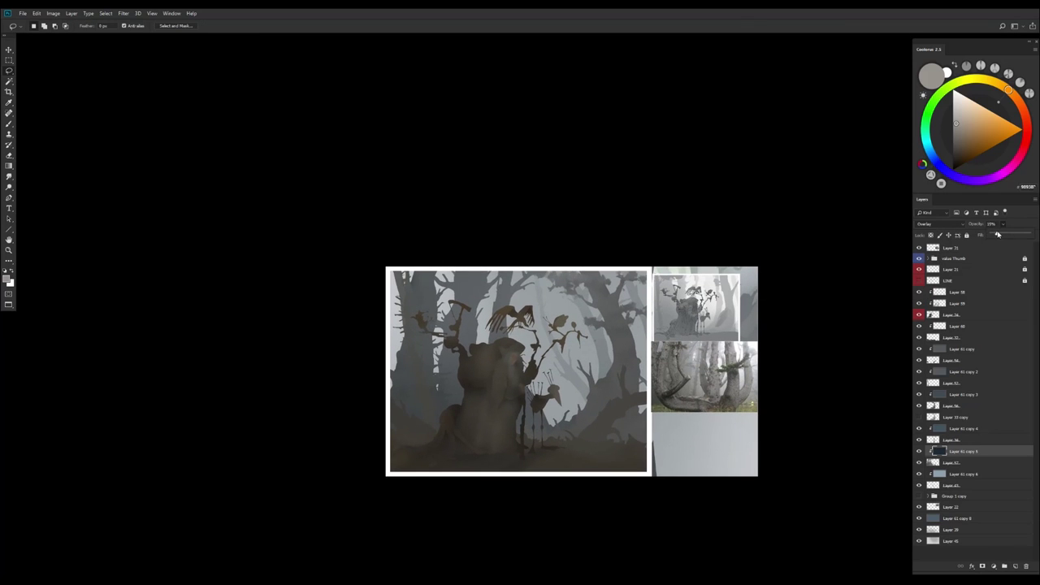
pyautogui.hotkey('ctrl', '+')
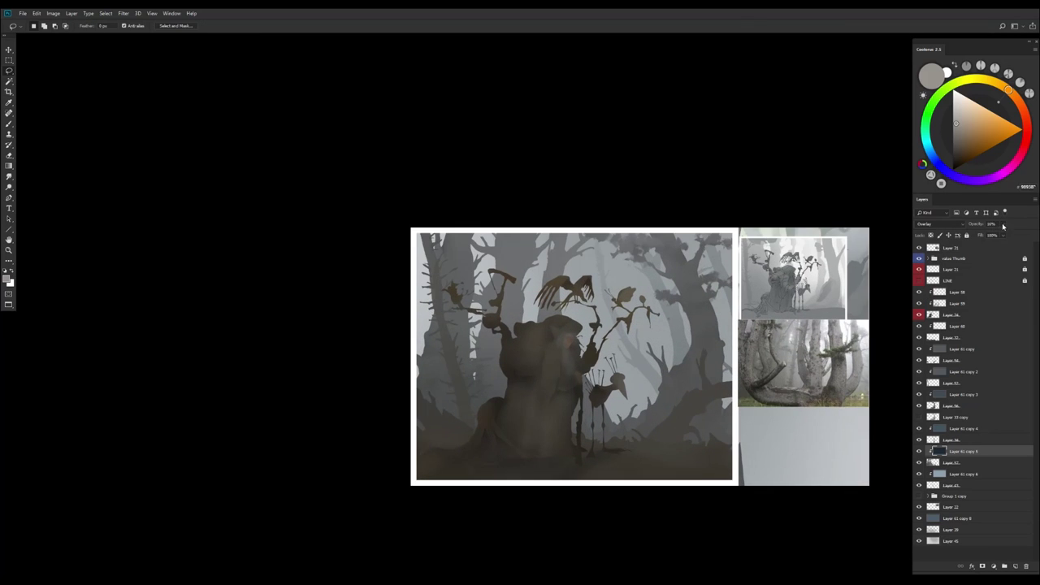
pyautogui.hotkey('alt', '[')
pyautogui.hotkey('ctrl', 'alt', 'u')
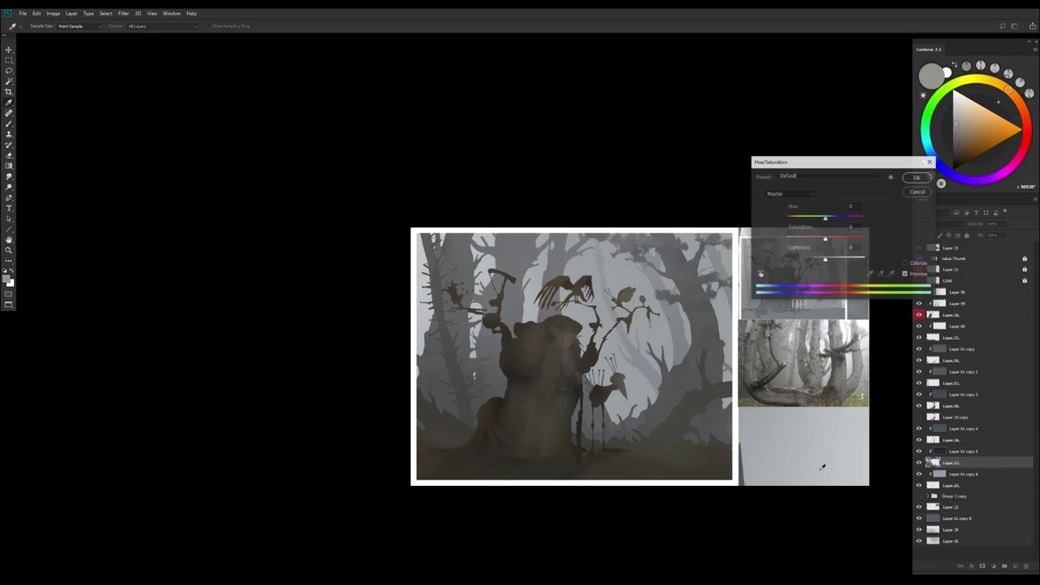
pyautogui.press('Return')
# Raise Layer 61 copy 5's saturation by +34, and apply another Hue/Saturation pass with a hue of -13 and higher saturation and lightness
pyautogui.hotkey('alt', ']')
pyautogui.hotkey('ctrl', 'alt', 'u')
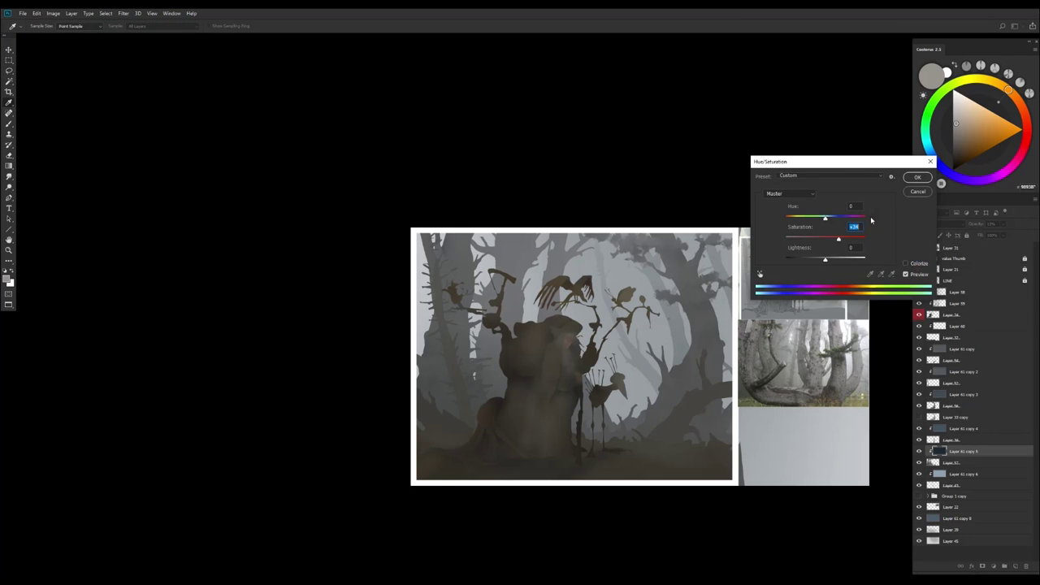
pyautogui.press('Return')
pyautogui.hotkey('ctrl', 'alt', 'u')
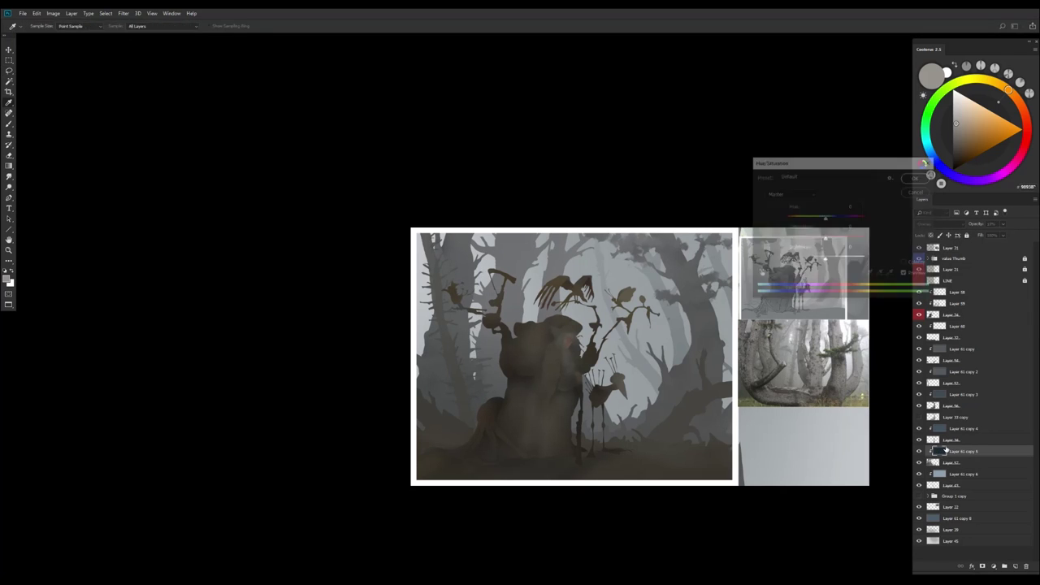
pyautogui.moveTo(825, 261); pyautogui.dragTo(818, 261)
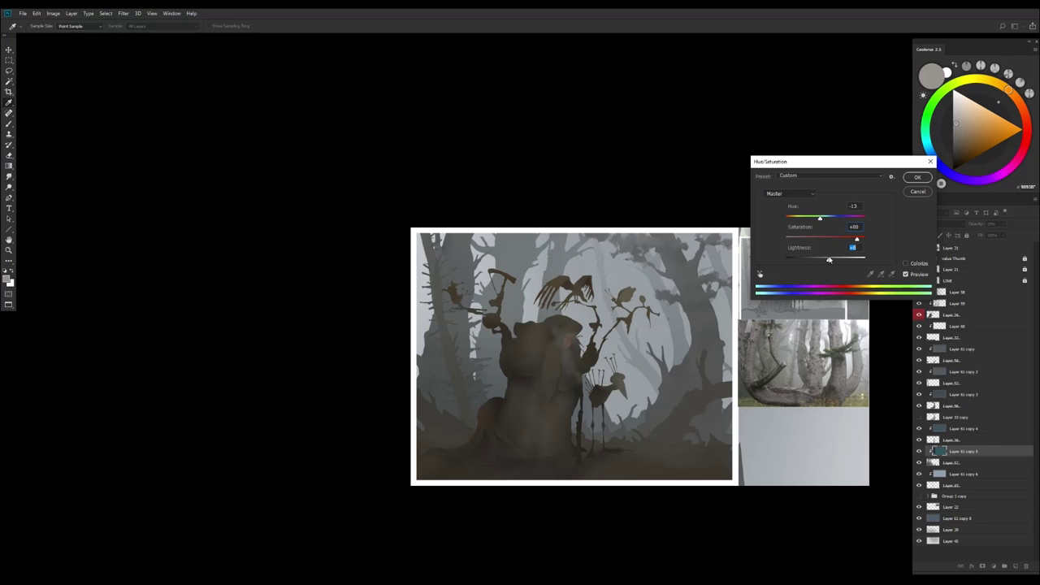
pyautogui.press('Return')
# Bring back the left tree selection and darken it on Layer 61 copy 5 with Hue/Saturation at lightness -34
pyautogui.scroll(-1, 452, 397)
pyautogui.scroll(1, 441, 457)
pyautogui.keyDown('ctrl'); pyautogui.click(940, 451); pyautogui.keyUp('ctrl')
pyautogui.hotkey('ctrl', 'alt', 'u')
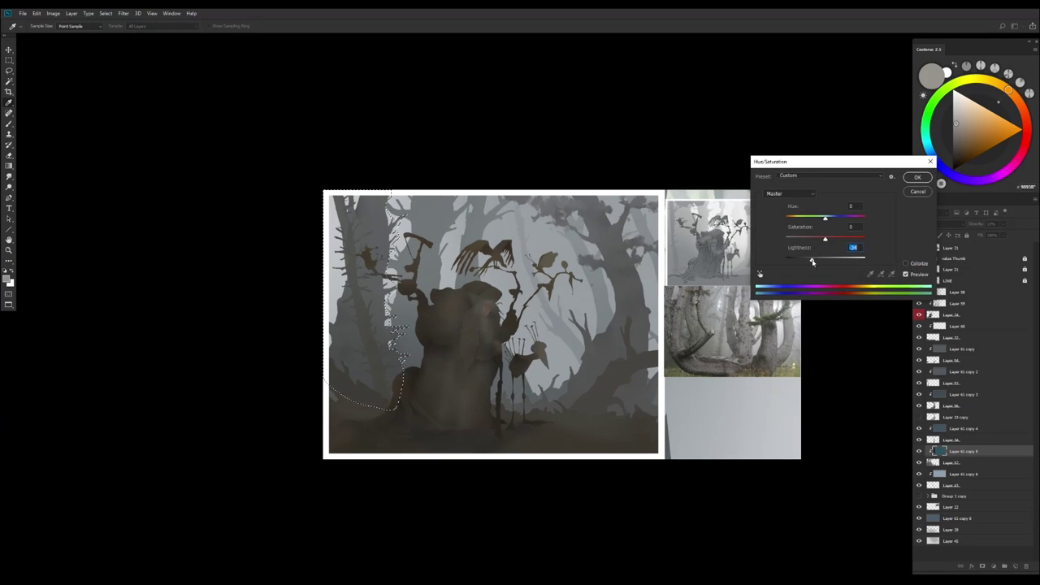
pyautogui.press('Return')
pyautogui.scroll(1, 491, 325)
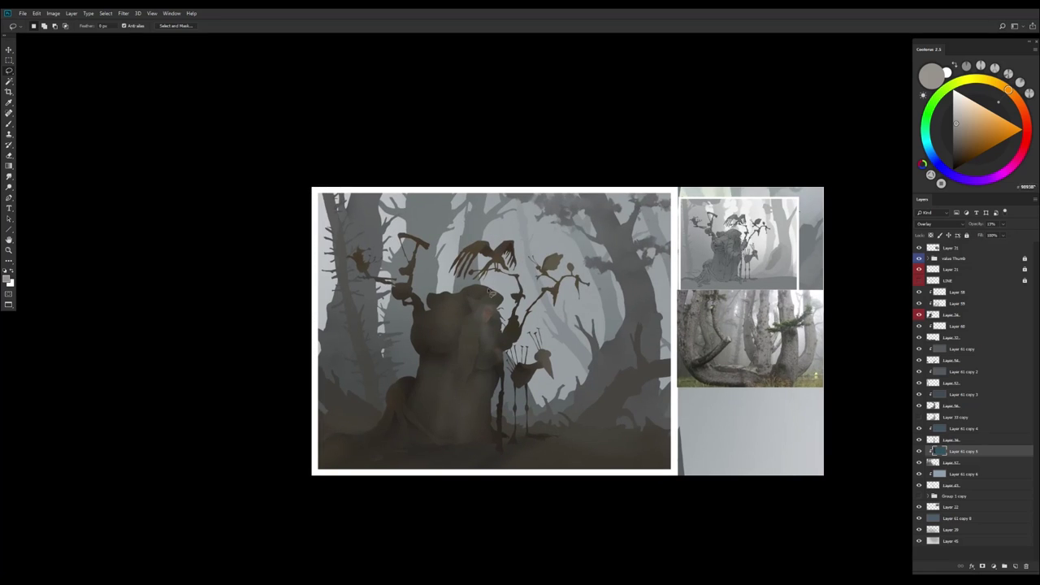
# Save the left foreground tree selection as an alpha channel named FG tree and return to the RGB composite
pyautogui.click(123, 13)
pyautogui.click(949, 101)
pyautogui.click(172, 13)
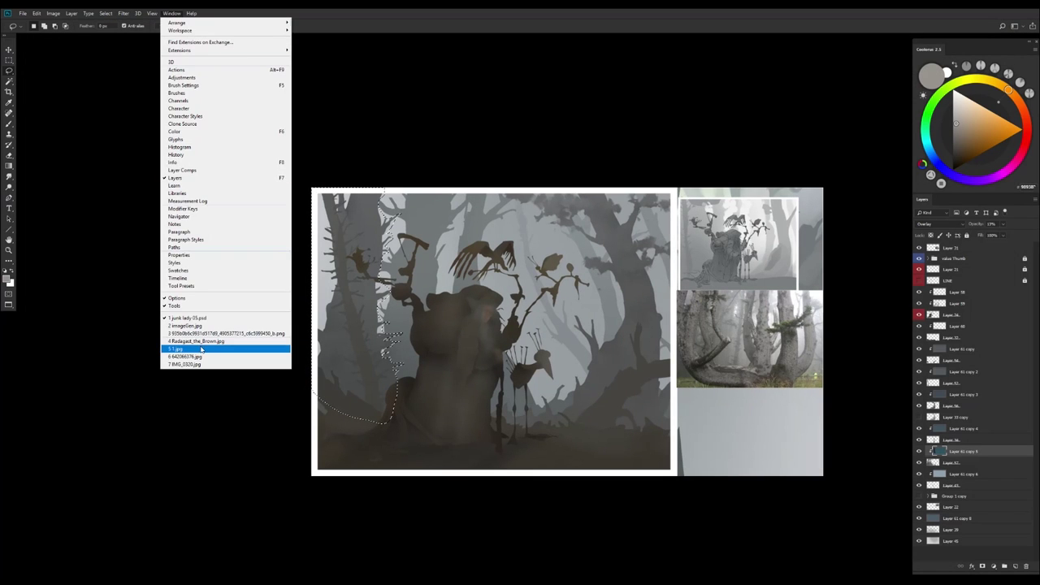
pyautogui.click(203, 247)
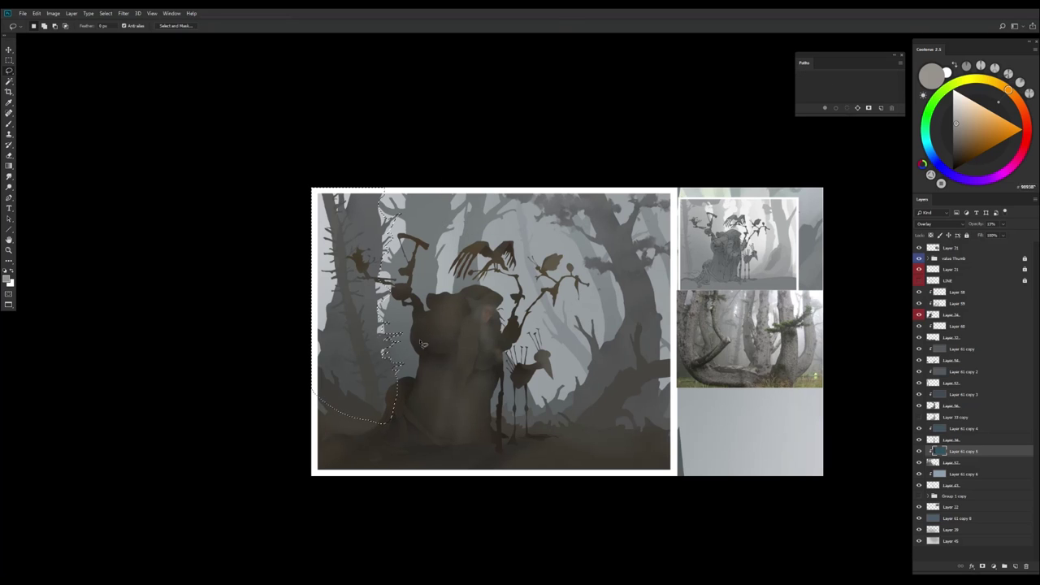
pyautogui.click(171, 13)
pyautogui.click(179, 100)
pyautogui.click(857, 266)
pyautogui.hotkey('ctrl', 'BackSpace')
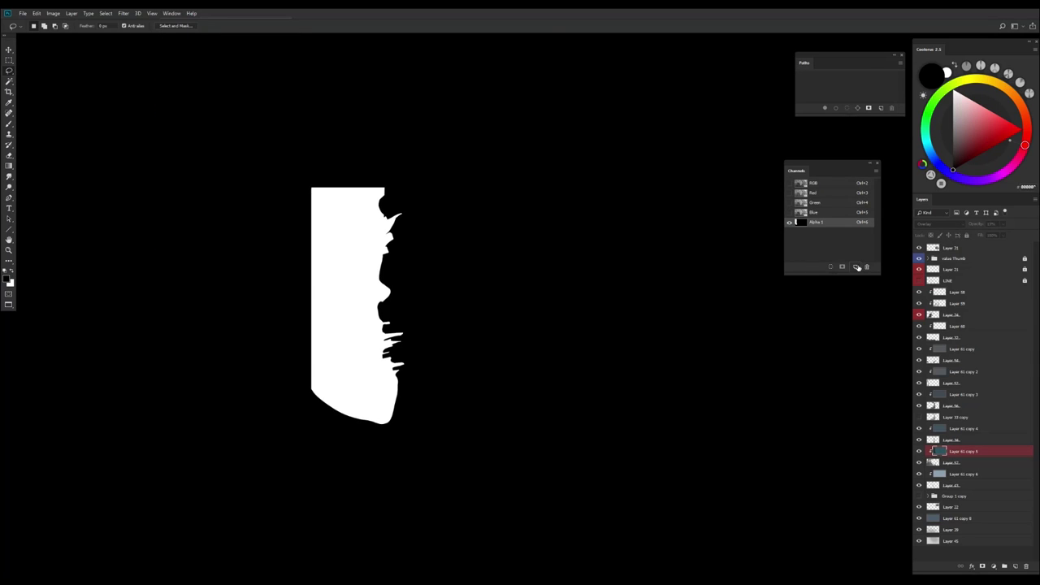
pyautogui.hotkey('ctrl', '2')
# Lasso the midground tree beside the foreground one and save the selection as an alpha channel named MG tree
pyautogui.scroll(5, 431, 192)
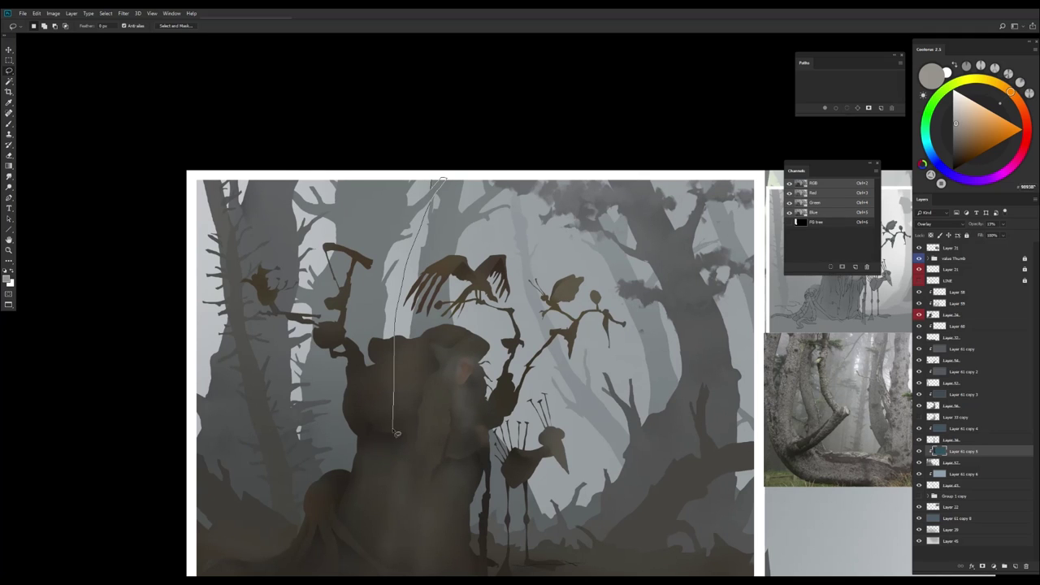
pyautogui.moveTo(396, 433)
pyautogui.mouseDown()
pyautogui.moveTo(272, 464)
pyautogui.moveTo(427, 147)
pyautogui.mouseUp()
pyautogui.click(844, 231)
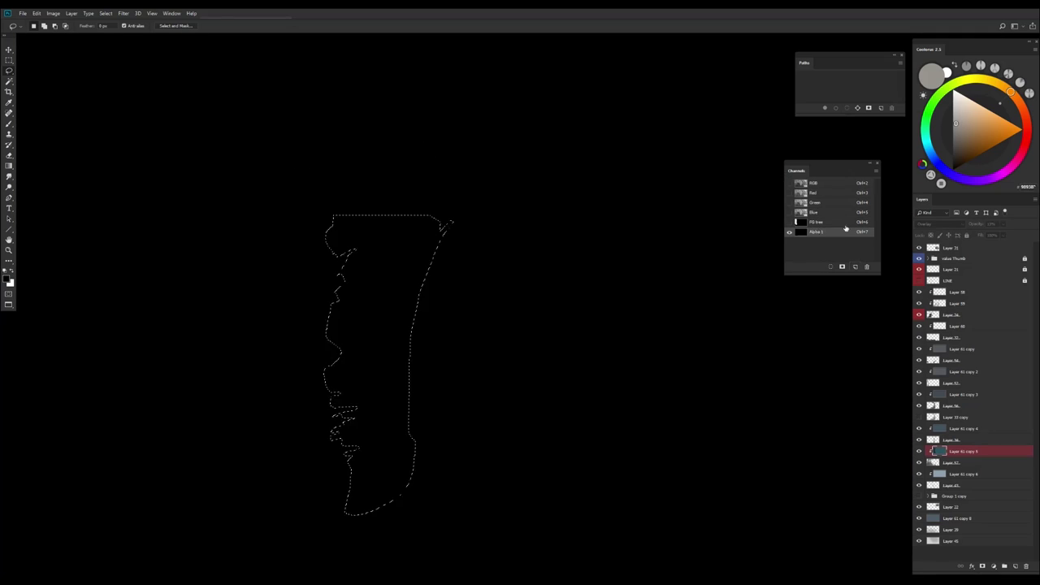
pyautogui.hotkey('ctrl', 'BackSpace')
pyautogui.doubleClick(815, 232)
pyautogui.write('MG tree')
pyautogui.press('Return')
pyautogui.hotkey('ctrl', '2')
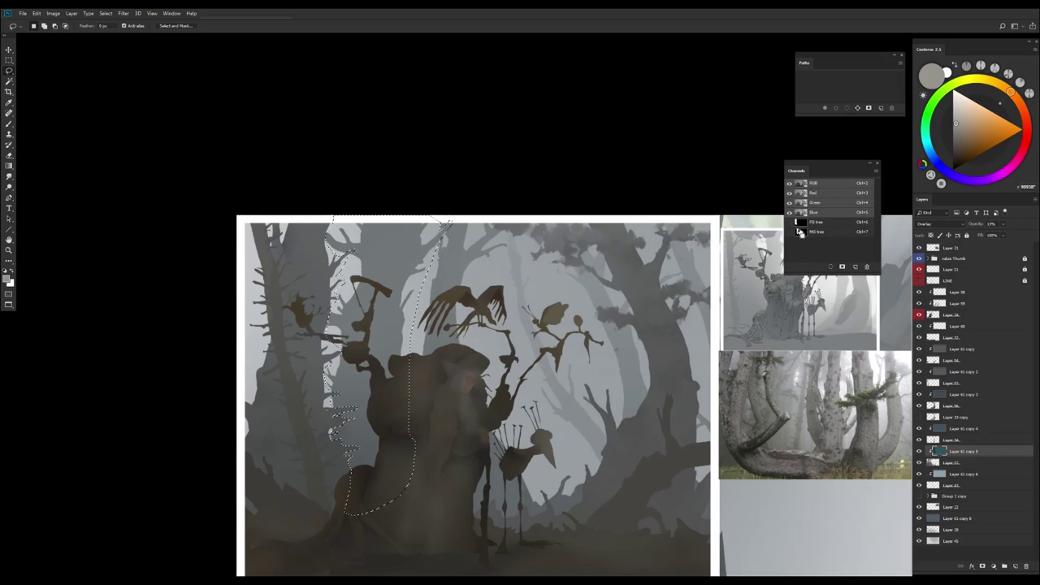
# Select everything outside the two saved tree areas and lighten Layer 61 copy 5 there with Hue/Saturation at lightness +18
pyautogui.scroll(-2, 439, 406)
pyautogui.press('b')
pyautogui.scroll(-1, 487, 422)
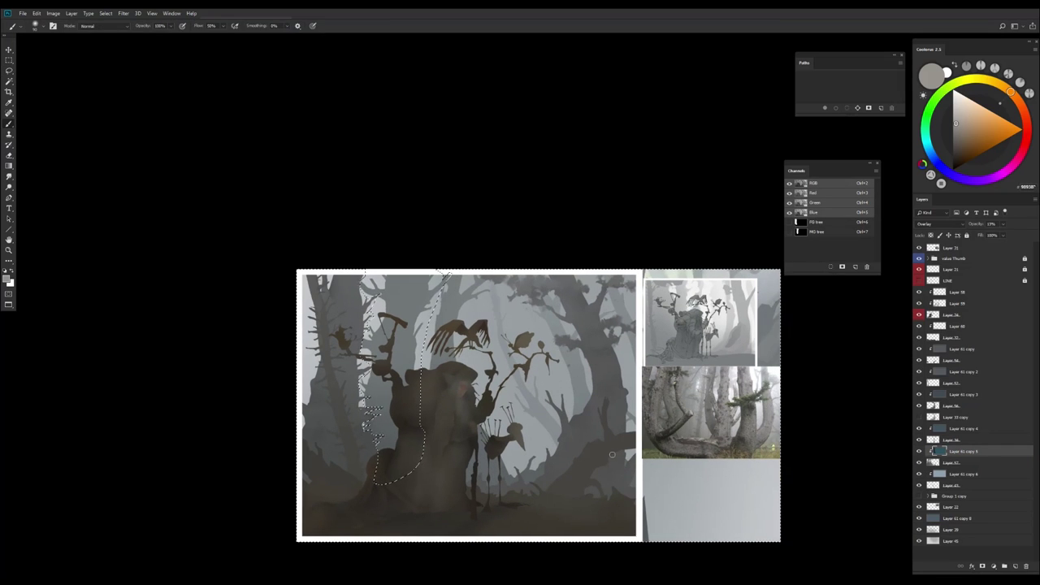
pyautogui.hotkey('ctrl', 'u')
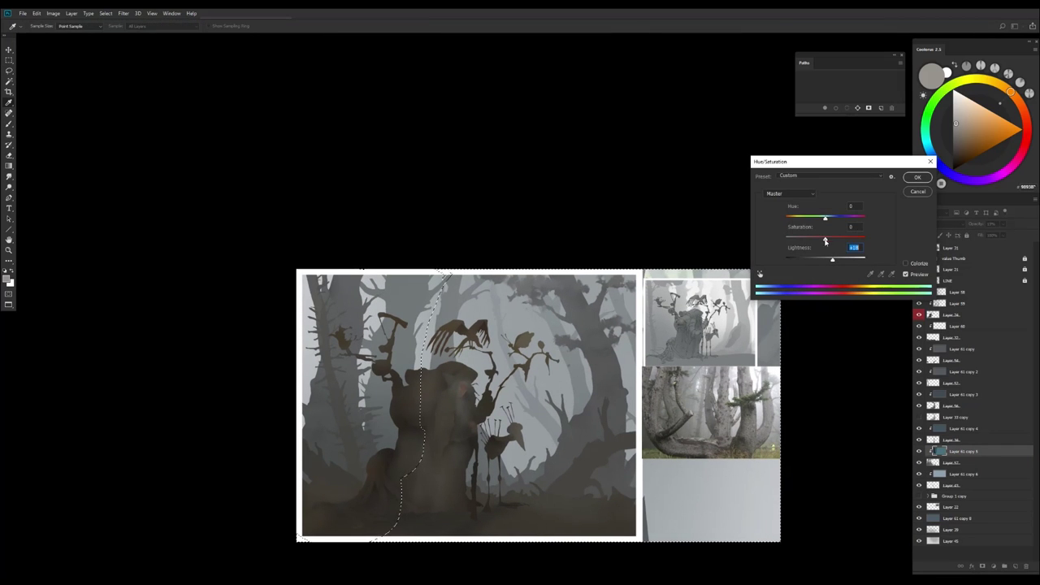
pyautogui.press('Return')
pyautogui.press('l')
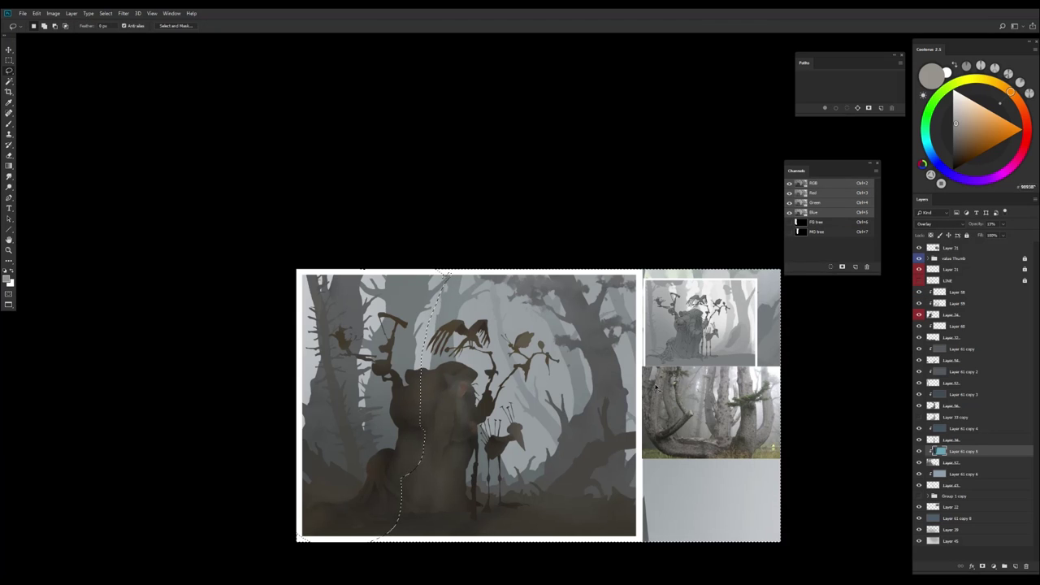
# Clear the selection, mirror the canvas view, and boost the saturation of Layer 61 copy 6 with Hue/Saturation
pyautogui.hotkey('ctrl', 'd')
pyautogui.press('h')
pyautogui.hotkey('alt', '[')
pyautogui.hotkey('ctrl', 'u')
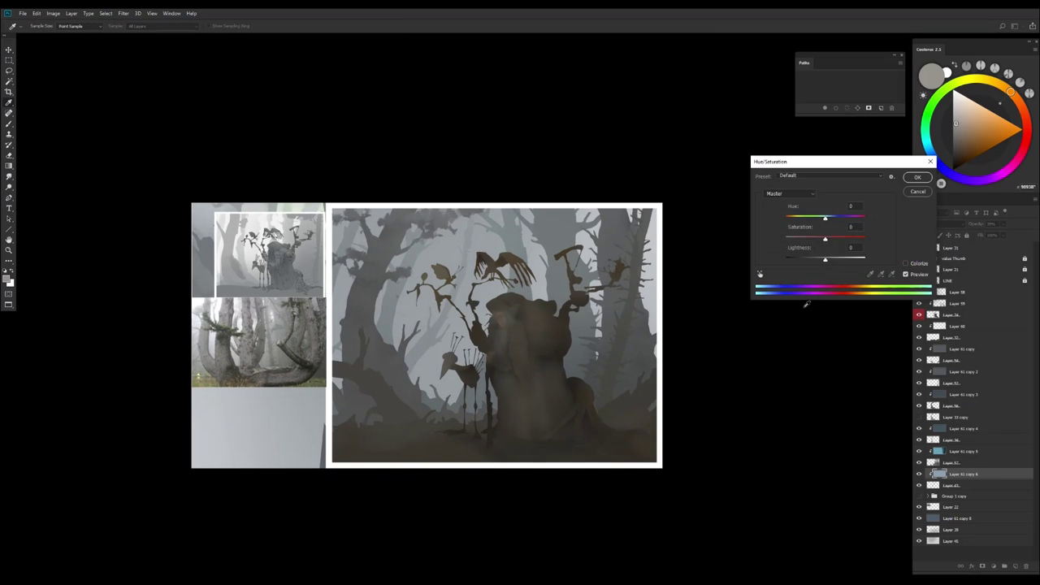
pyautogui.press('Return')
# Raise the saturation of the Overlay tint on Layer 61 copy 8 to +40 with Hue/Saturation
pyautogui.hotkey('alt', '[')
pyautogui.hotkey('alt', '[')
pyautogui.hotkey('alt', '[')
pyautogui.hotkey('alt', '[')
pyautogui.hotkey('ctrl', 'u')
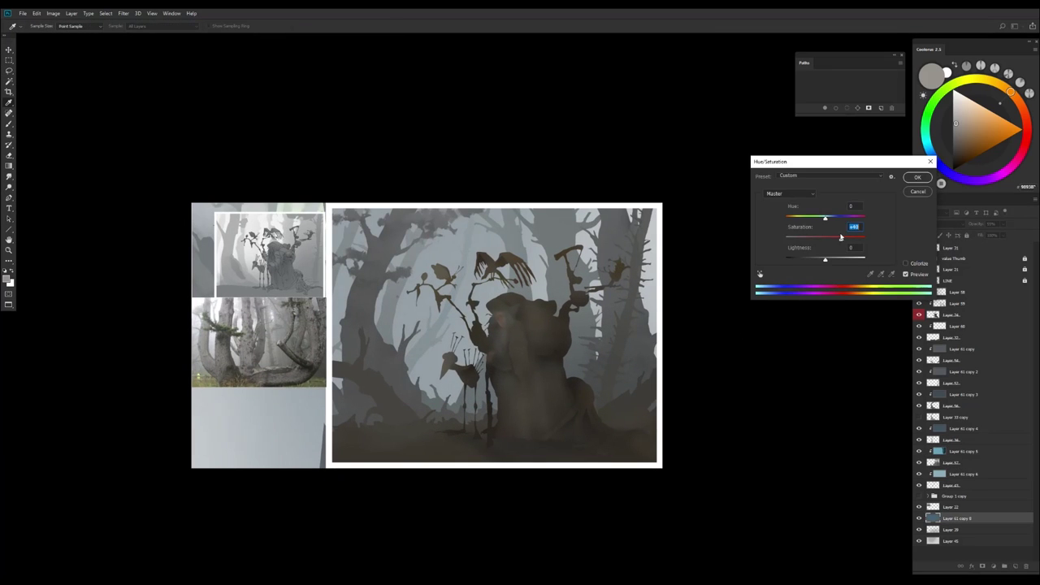
pyautogui.scroll(-5, 547, 269)
pyautogui.scroll(3, 571, 337)
pyautogui.press('Return')
# Pick the tint layer Layer 61 copy 4 and raise its saturation to +54 with Hue/Saturation
pyautogui.press('v')
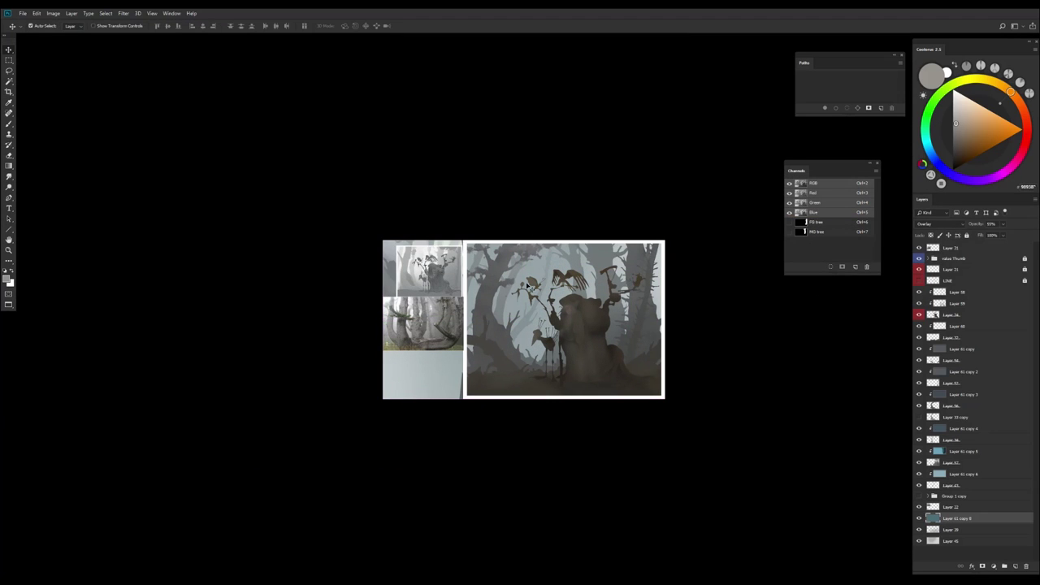
pyautogui.click(528, 286)
pyautogui.hotkey('ctrl', 'u')
pyautogui.moveTo(825, 237); pyautogui.dragTo(846, 241)
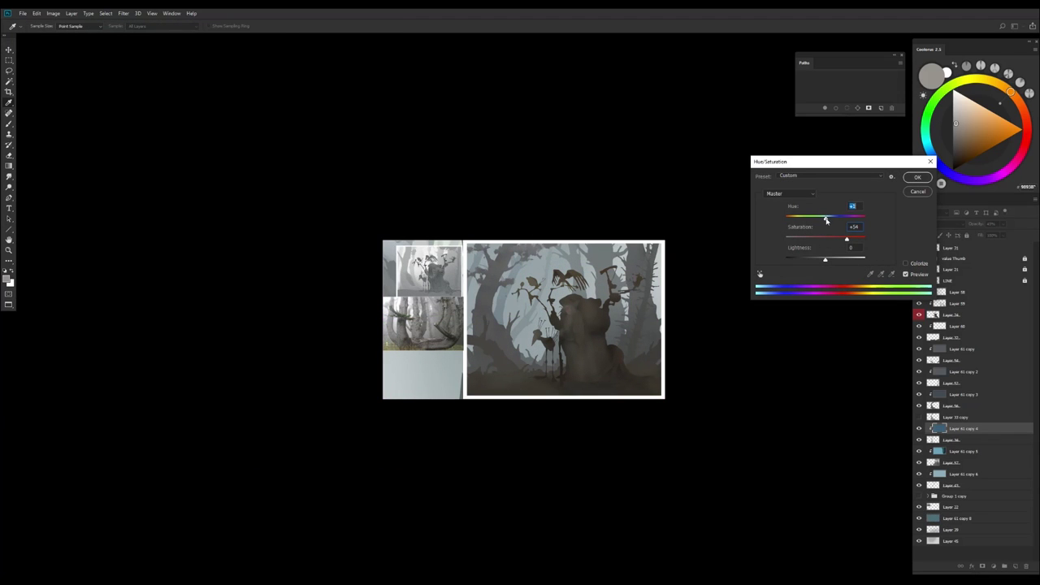
pyautogui.press('Return')
pyautogui.hotkey('alt', '[')
pyautogui.hotkey('ctrl', 'u')
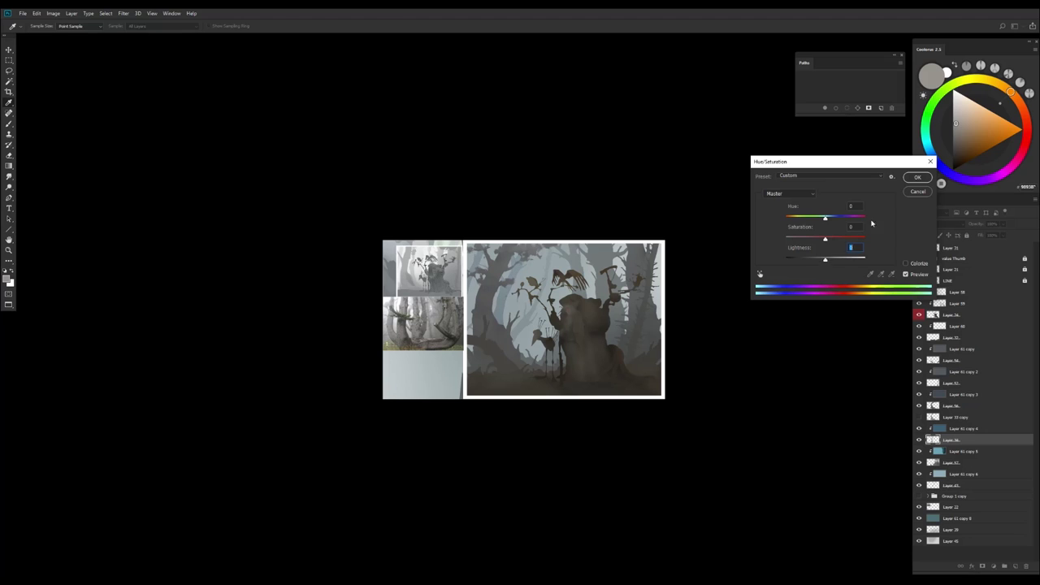
pyautogui.press('Return')
# Darken the tint on Layer 61 copy 4 with Hue/Saturation and move on to Layer 61 copy 5
pyautogui.hotkey('alt', ']')
pyautogui.hotkey('ctrl', 'u')
pyautogui.moveTo(826, 259); pyautogui.dragTo(818, 259)
pyautogui.press('Return')
pyautogui.hotkey('ctrl', '+')
pyautogui.click(919, 451)
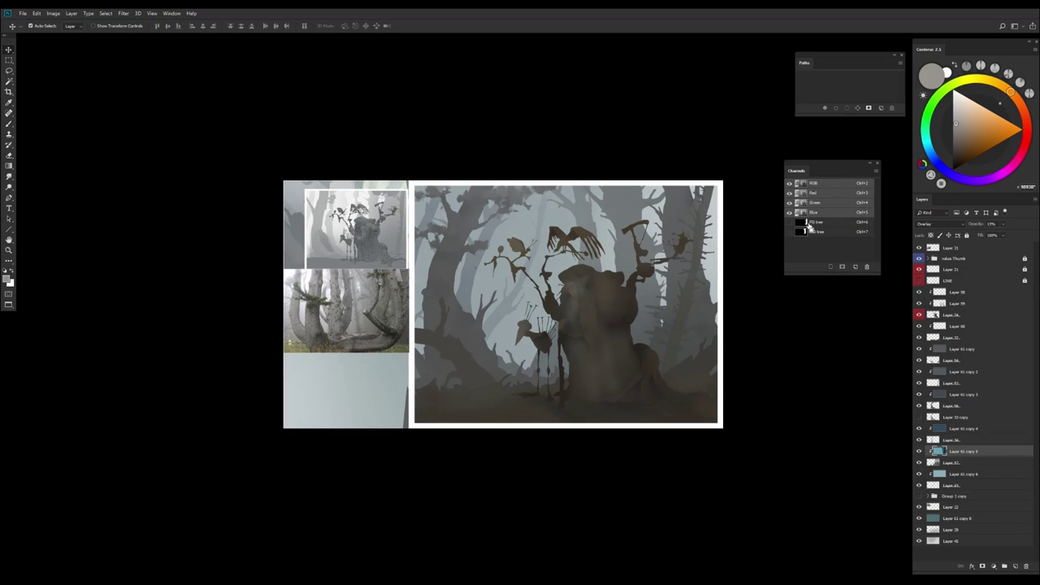
# Mirror the canvas view back and lighten the tint on Layer 61 copy 8 with Hue/Saturation
pyautogui.scroll(-2, 628, 378)
pyautogui.hotkey('ctrl', 'shift', 'h')
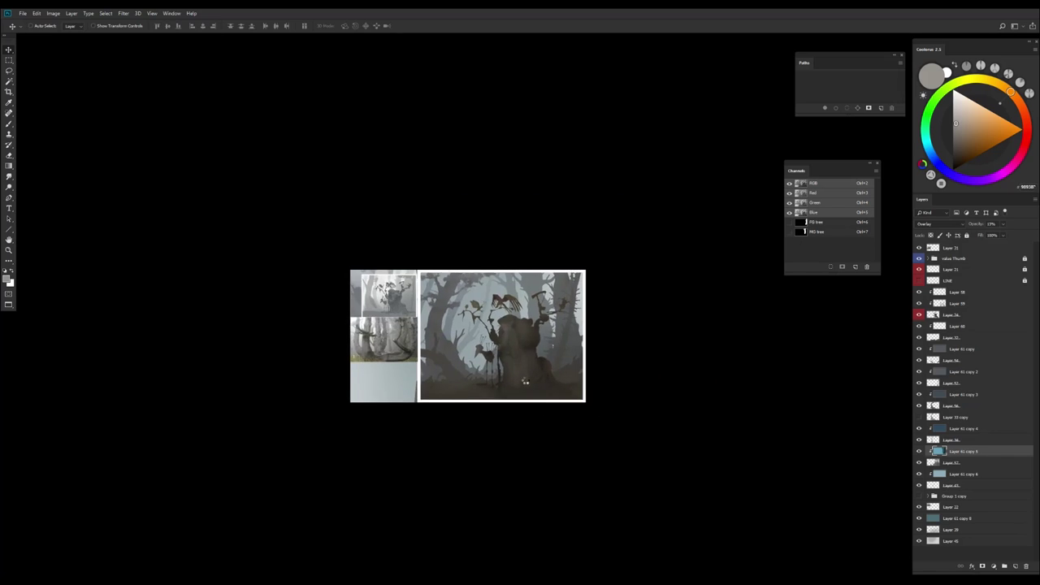
pyautogui.click(952, 518)
pyautogui.hotkey('ctrl', 'u')
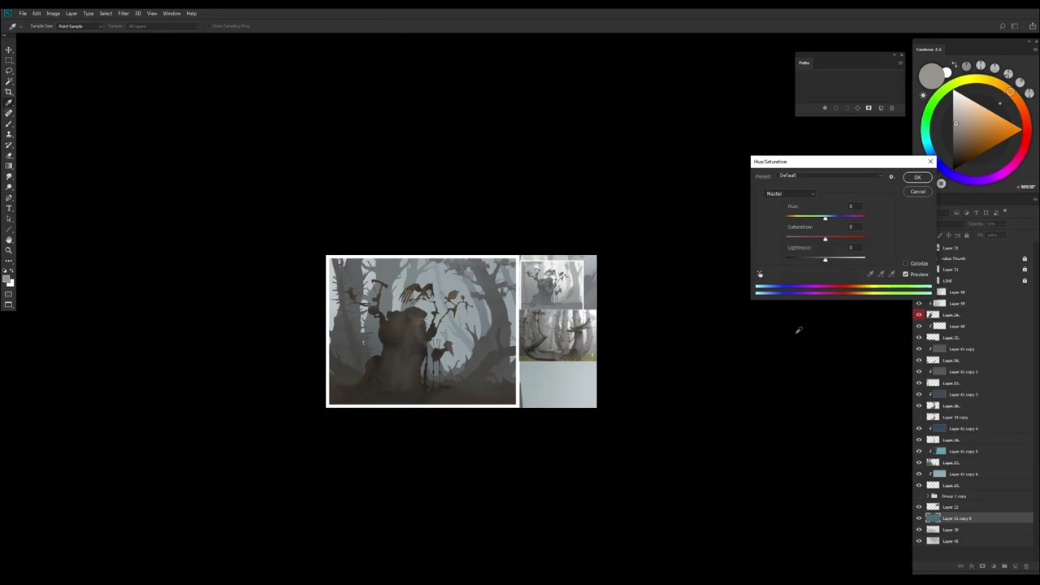
pyautogui.press('Return')
pyautogui.hotkey('ctrl', '+')
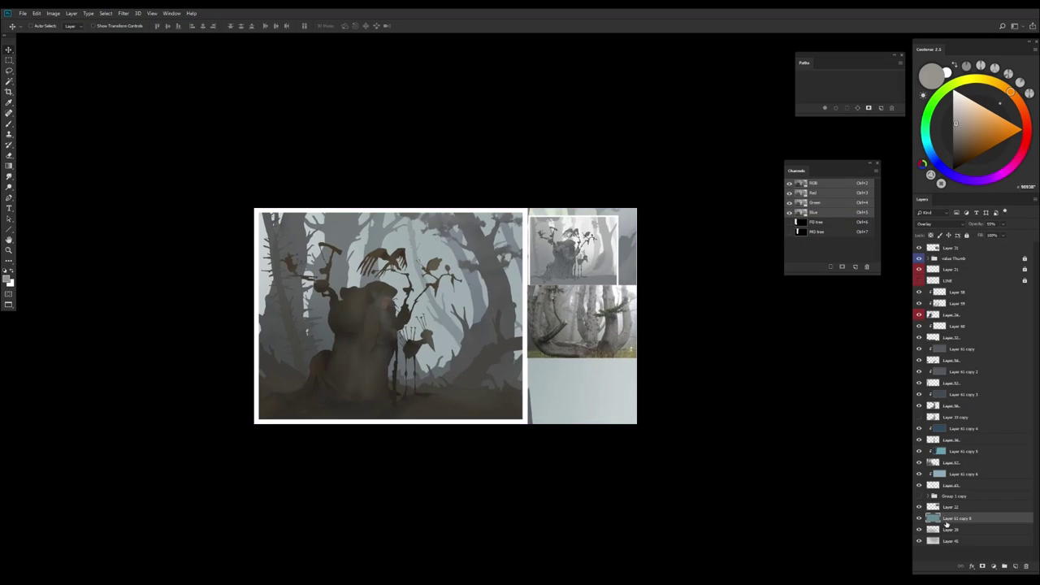
# Lasso a distant tree shape on a new layer beneath Layer 61 copy 8 and lighten it with Hue/Saturation at lightness +14
pyautogui.hotkey('ctrl', 'shift', 'alt', 'n')
pyautogui.press('l')
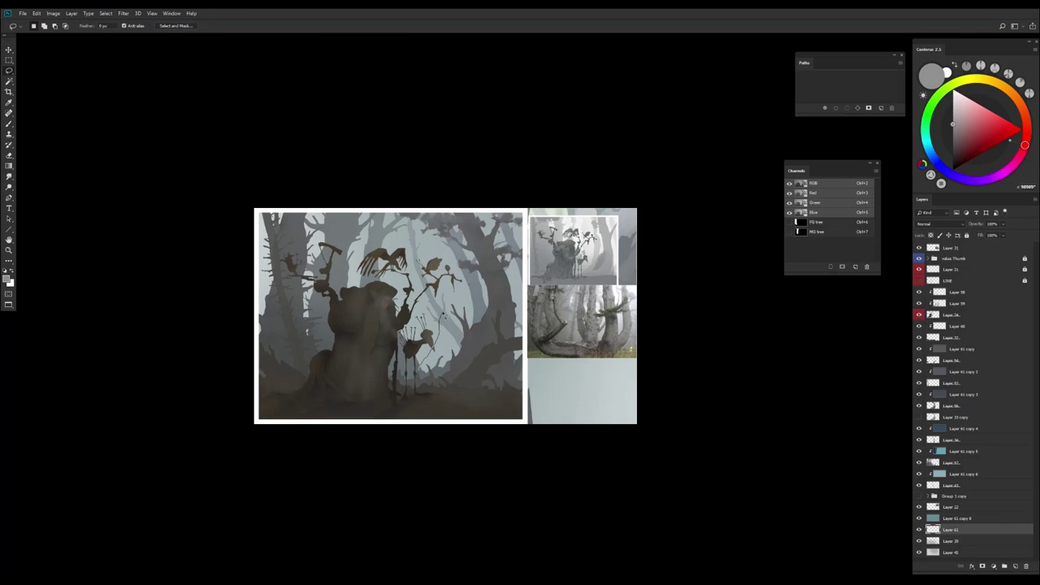
pyautogui.moveTo(431, 393)
pyautogui.mouseDown()
pyautogui.moveTo(413, 349)
pyautogui.moveTo(447, 325)
pyautogui.mouseUp()
pyautogui.hotkey('ctrl', '-')
pyautogui.hotkey('ctrl', 'u')
pyautogui.moveTo(824, 260); pyautogui.dragTo(831, 262)
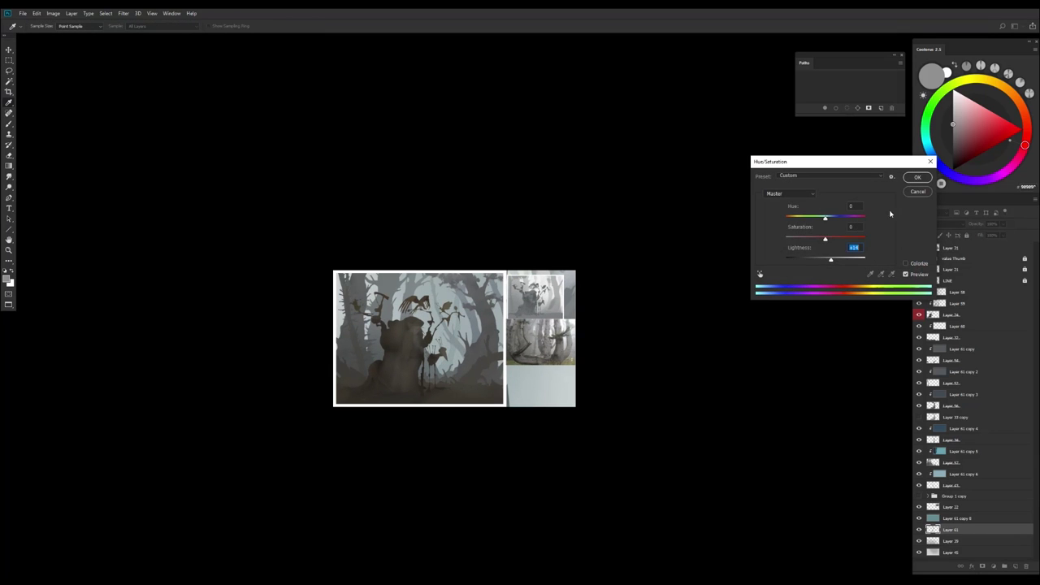
pyautogui.press('Return')
# Clip Layer 61 copy 8 to the new tree layer with a duplicate beneath, and delete the hidden layer above Layer 61 copy 4
pyautogui.press('b')
pyautogui.click(949, 518)
pyautogui.click(963, 417)
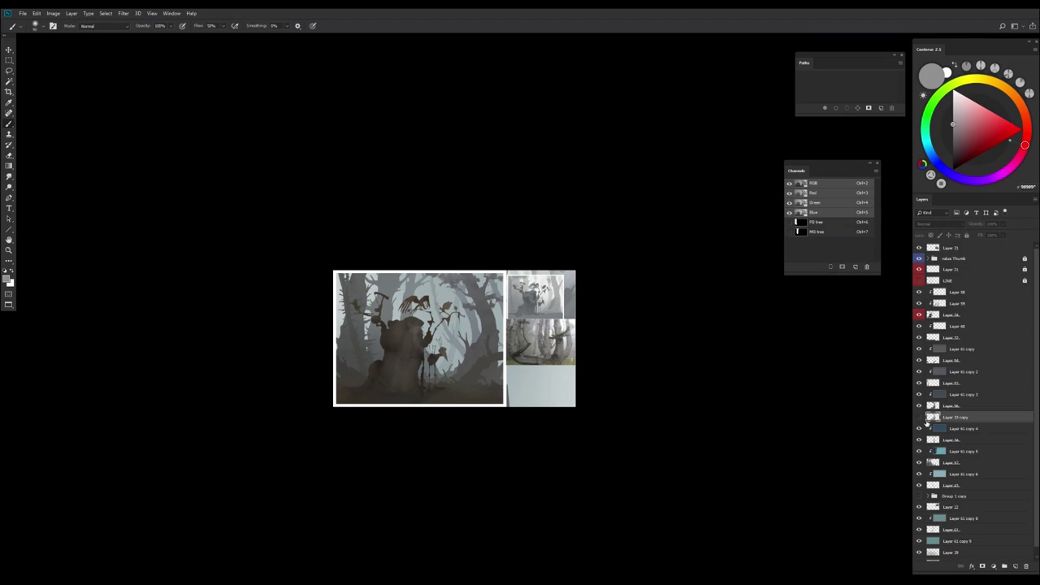
pyautogui.click(1027, 567)
# Darken the background layer beneath Layer 61 copy 9 with Hue/Saturation at a lightness of about -25
pyautogui.click(934, 541)
pyautogui.hotkey('ctrl', 'u')
pyautogui.moveTo(825, 260); pyautogui.dragTo(817, 262)
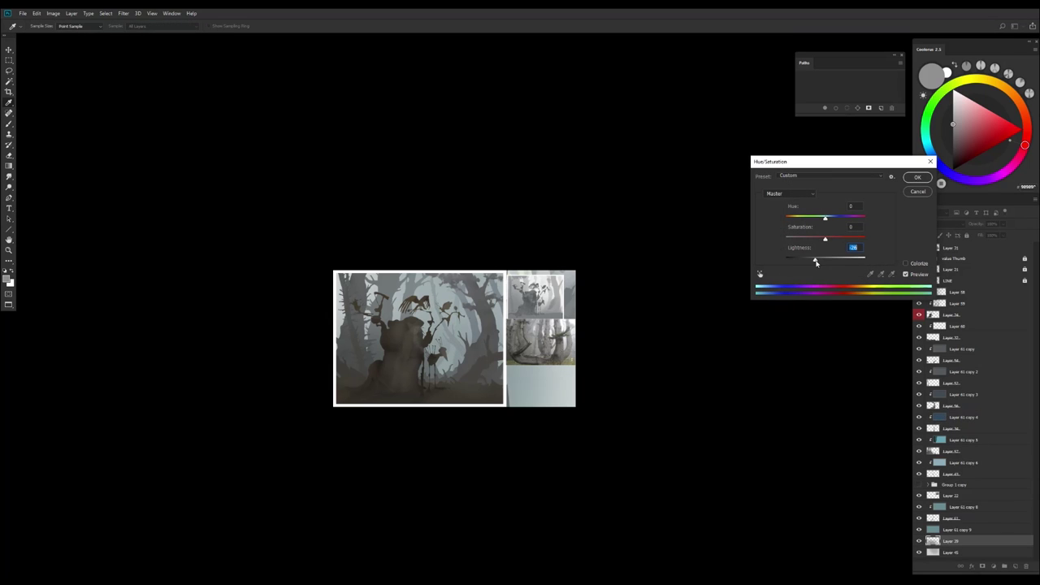
pyautogui.press('Return')
# Add a clipped layer directly above the new distant tree layer and choose the MAIN - Soft Round brush
pyautogui.press('b')
pyautogui.click(1015, 566)
pyautogui.rightClick(471, 195)
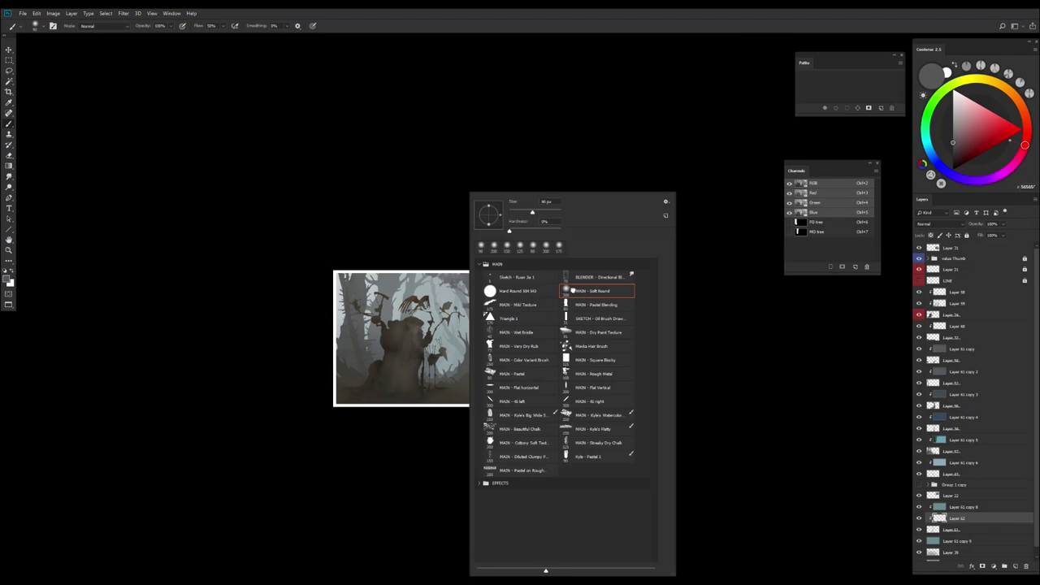
pyautogui.press('Escape')
# Reduce the saturation of the clipped Layer 61 copy 8 with Hue/Saturation
pyautogui.click(963, 507)
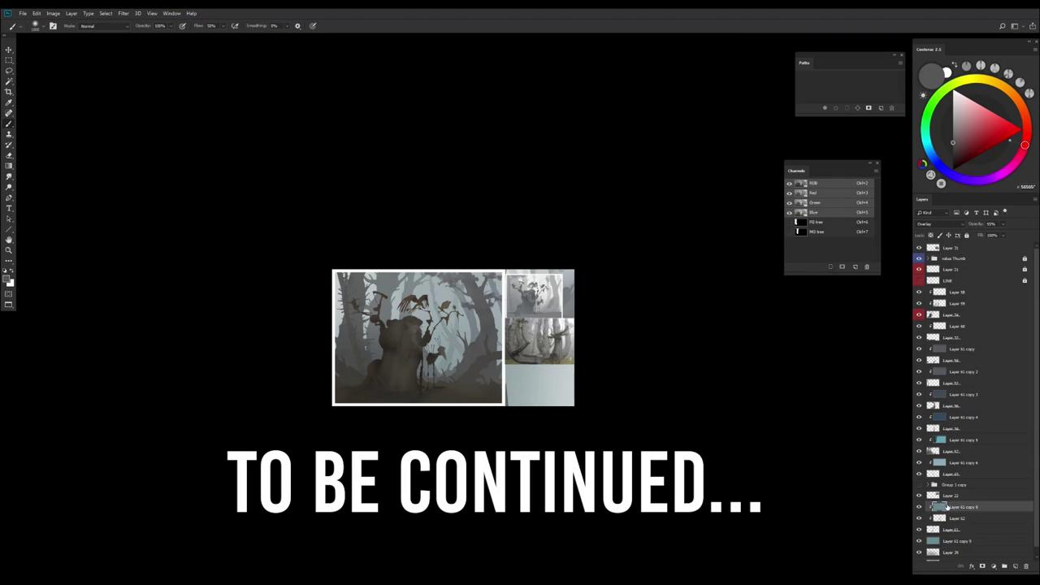
pyautogui.hotkey('ctrl', 'u')
pyautogui.moveTo(825, 237); pyautogui.dragTo(817, 242)
pyautogui.press('Return')
pyautogui.press('v')
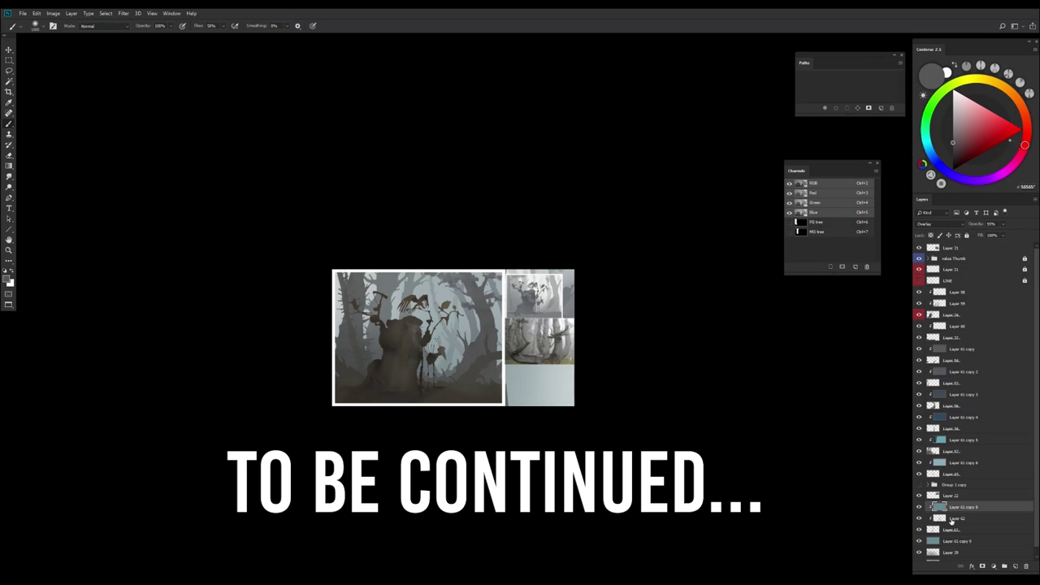